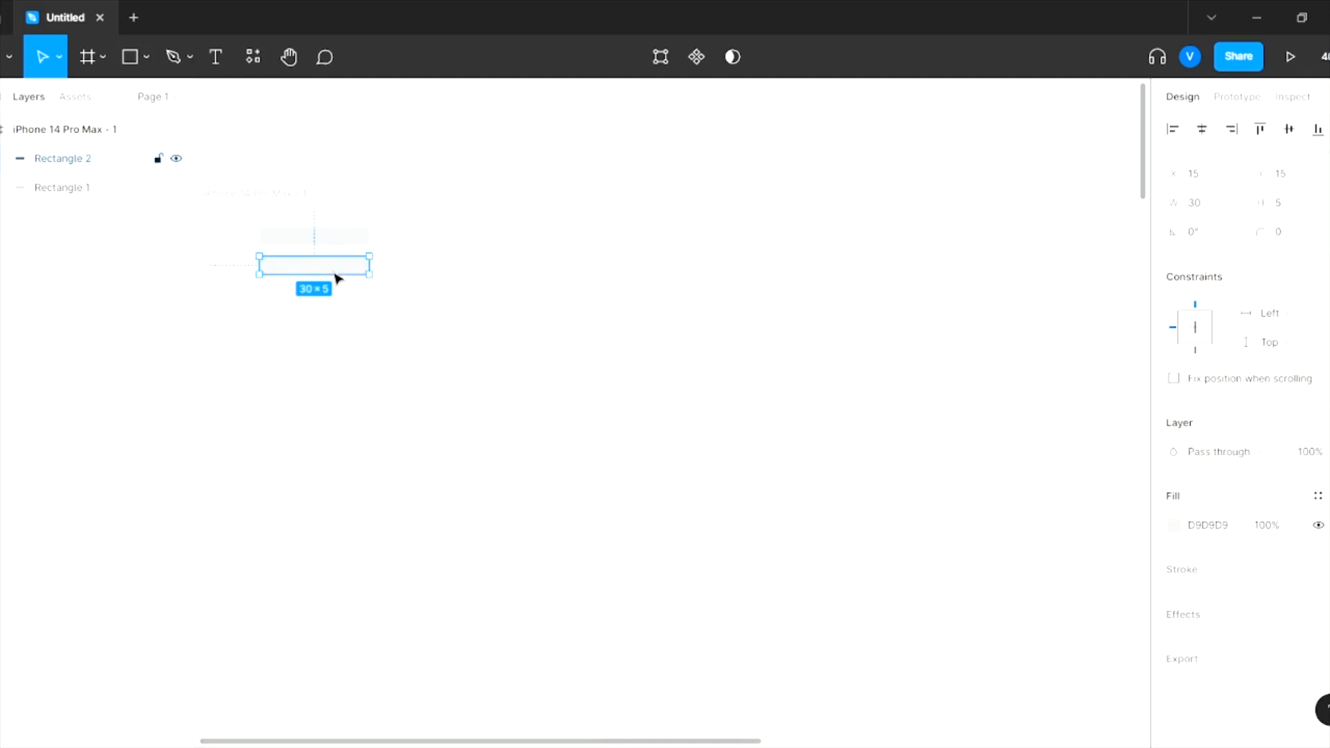
# - Duplicate the bar to get a third one and group all three bars into a menu icon
pyautogui.hotkey('ctrl', 'd')
pyautogui.click(492, 315)
pyautogui.scroll(-2, 492, 316)
pyautogui.click(395, 261)
pyautogui.keyDown('shift'); pyautogui.click(396, 282); pyautogui.keyUp('shift')
pyautogui.keyDown('shift'); pyautogui.click(398, 301); pyautogui.keyUp('shift')
pyautogui.hotkey('ctrl', 'g')
pyautogui.scroll(-3, 404, 309)
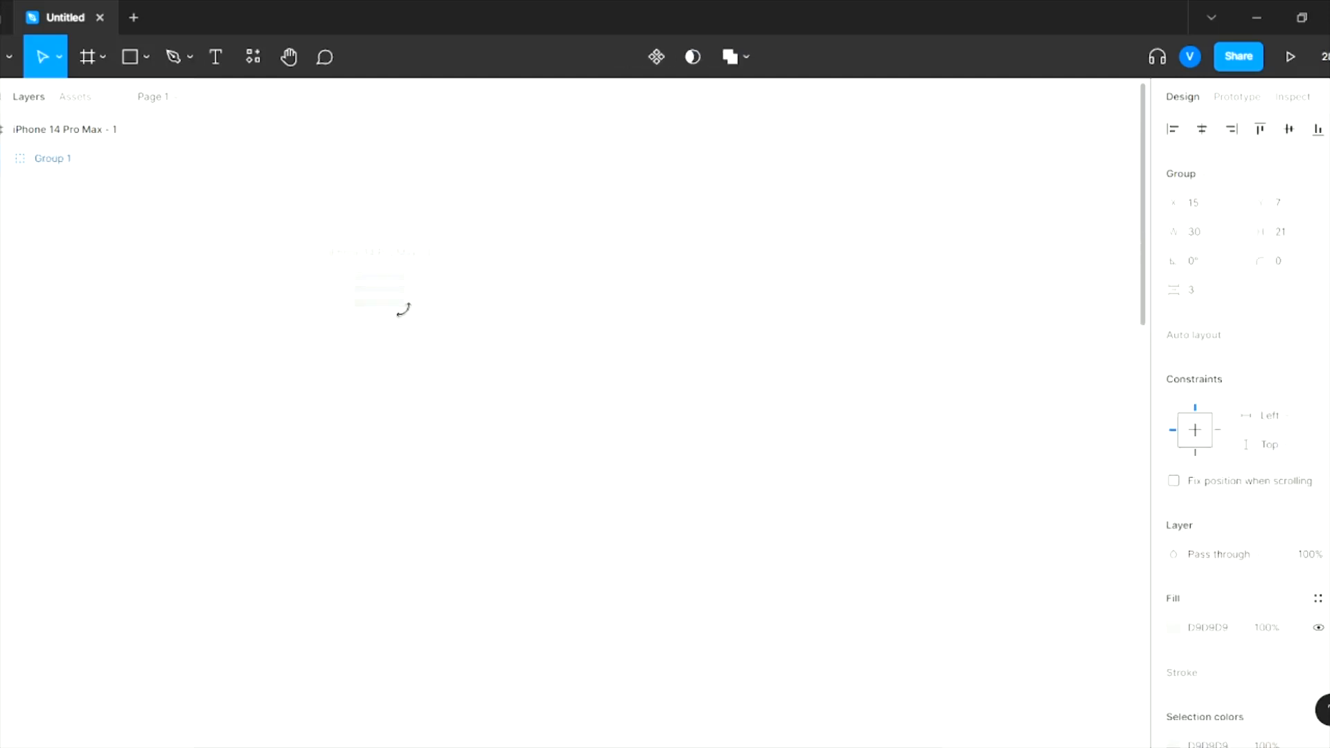
# - Move the menu icon group inward from the frame's corner to about X 30, Y 20
pyautogui.click(410, 317)
pyautogui.moveTo(395, 296); pyautogui.dragTo(411, 312)
pyautogui.click(542, 354)
pyautogui.scroll(-2, 544, 356)
pyautogui.scroll(3, 534, 396)
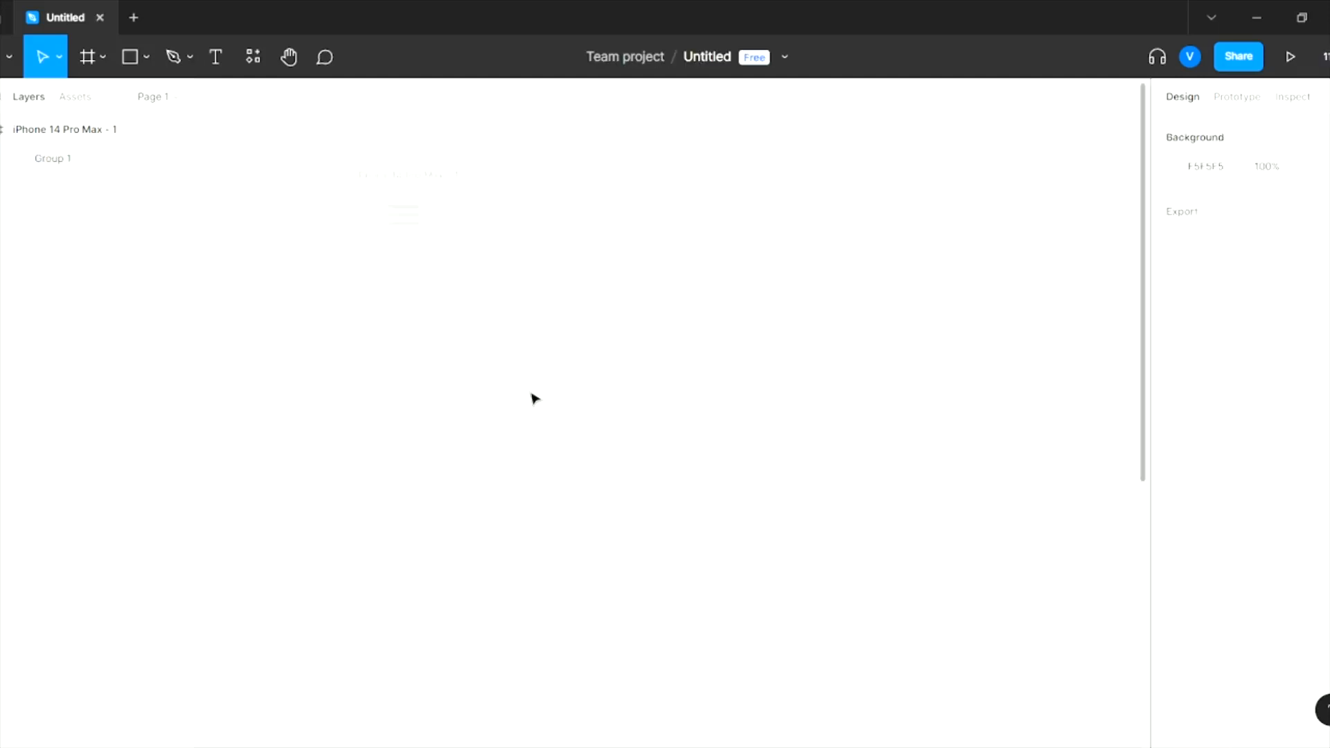
# - Draw an ellipse on the opposite side of the header from the menu icon and size it 35 × 35
pyautogui.click(146, 57)
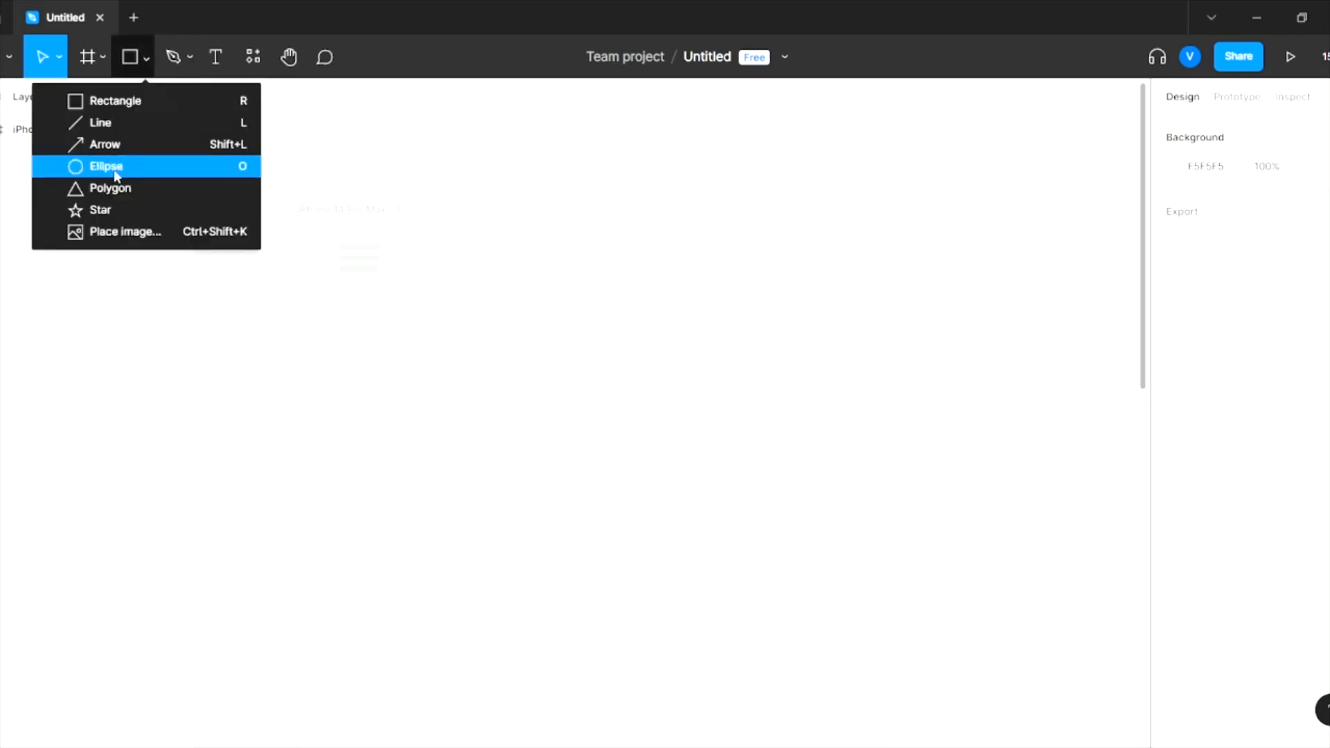
pyautogui.click(111, 171)
pyautogui.moveTo(745, 242)
pyautogui.mouseDown()
pyautogui.moveTo(811, 290)
pyautogui.moveTo(807, 267)
pyautogui.moveTo(820, 273)
pyautogui.mouseUp()
pyautogui.write('35')
pyautogui.press('Tab')
pyautogui.write('35')
pyautogui.press('Return')
pyautogui.click(880, 448)
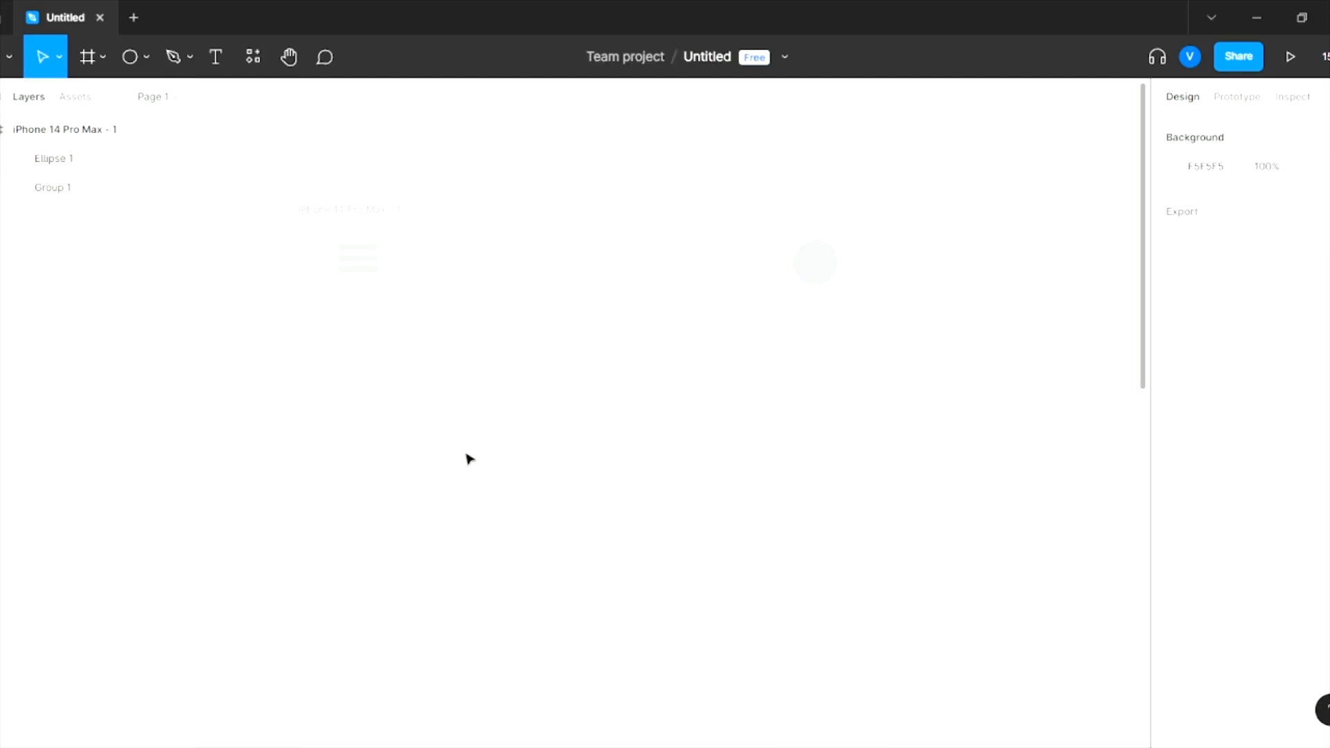
# - Set the width of each of the three menu icon bars to 40
pyautogui.scroll(-5, 484, 392)
pyautogui.scroll(5, 484, 392)
pyautogui.scroll(-2, 484, 392)
pyautogui.scroll(3, 484, 392)
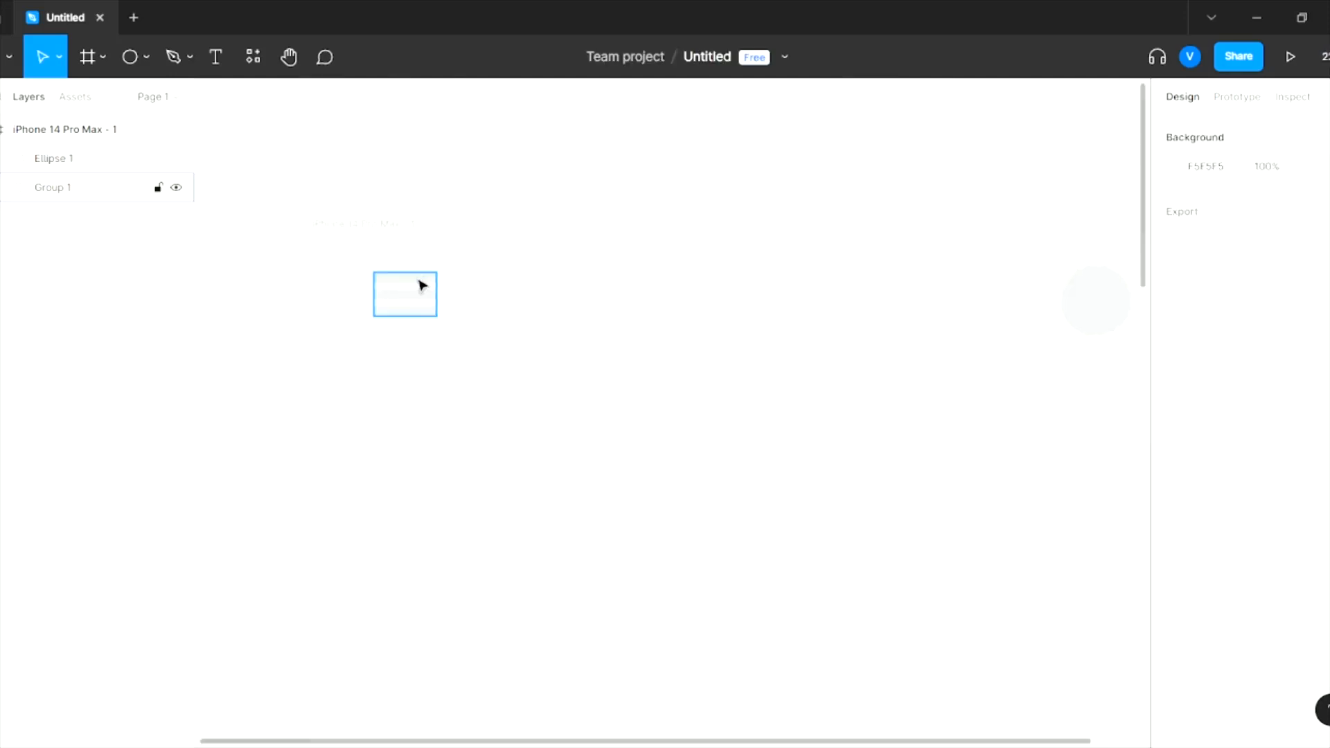
pyautogui.doubleClick(420, 280)
pyautogui.click(1203, 208)
pyautogui.write('40')
pyautogui.press('Tab')
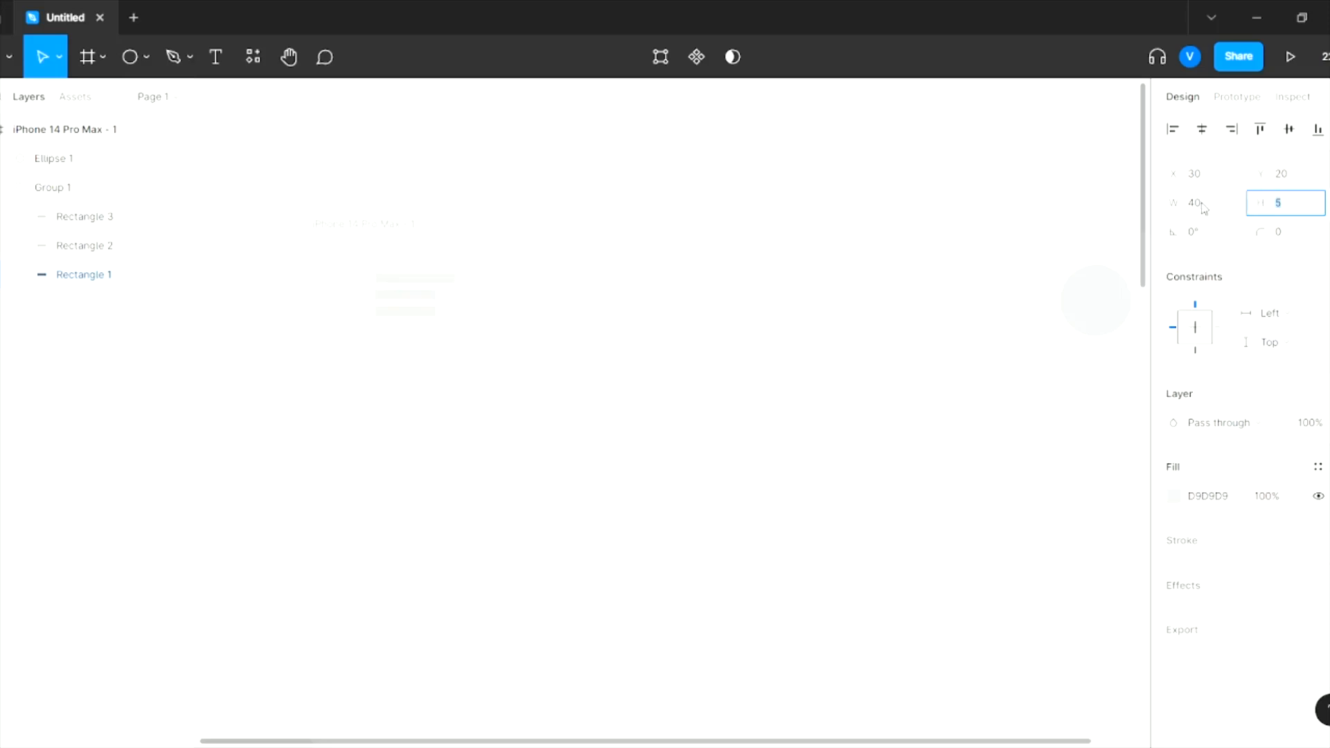
pyautogui.click(392, 297)
pyautogui.write('40')
pyautogui.press('Tab')
pyautogui.click(379, 310)
pyautogui.click(1194, 206)
pyautogui.write('40')
pyautogui.press('Tab')
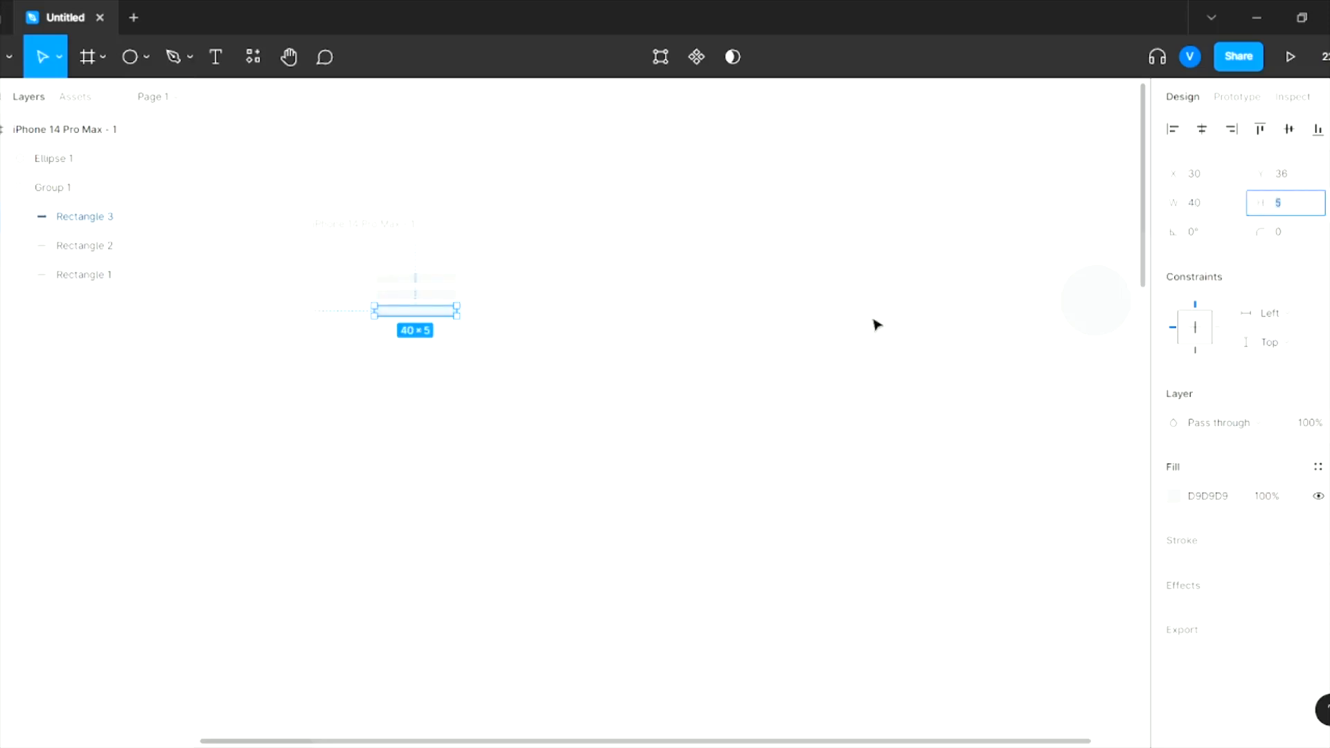
pyautogui.click(871, 321)
# - Nudge the middle bar of the menu icon into line, evenly between the outer bars
pyautogui.click(431, 298)
pyautogui.moveTo(443, 292); pyautogui.dragTo(431, 300)
pyautogui.click(668, 442)
pyautogui.scroll(-1, 668, 442)
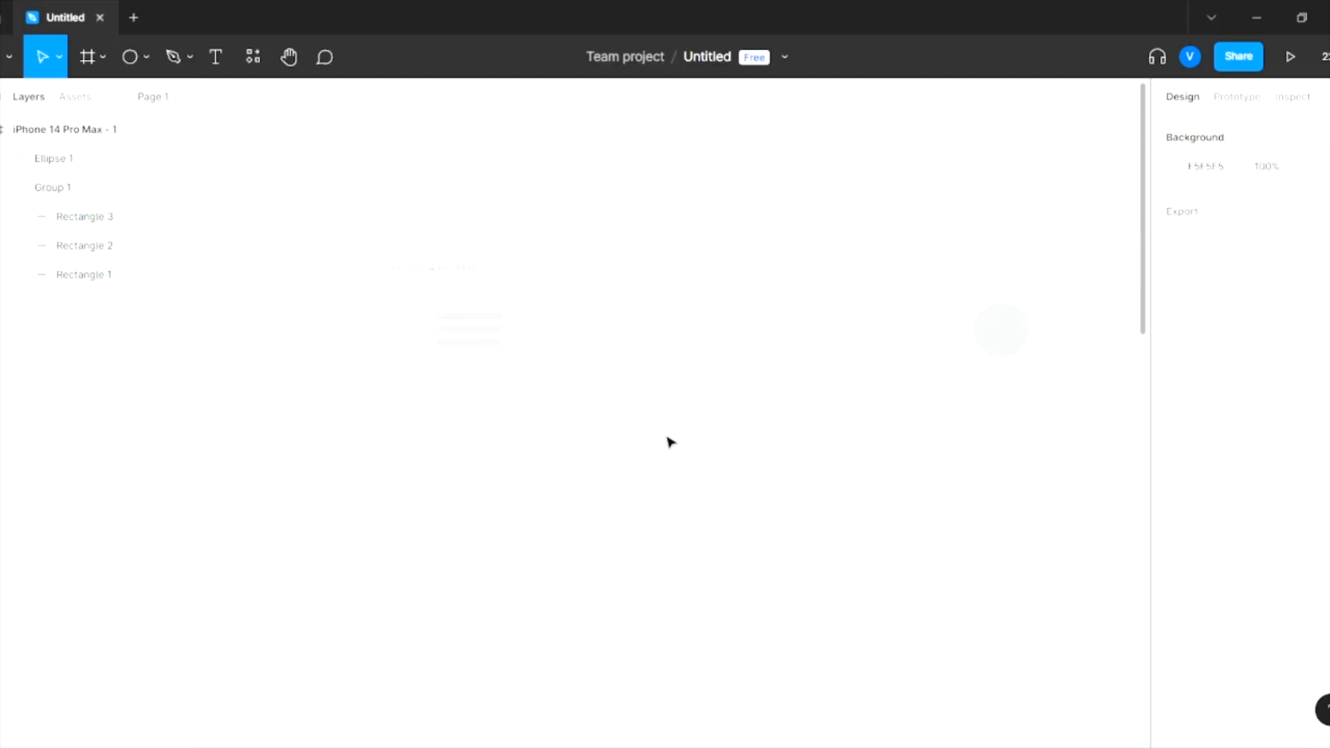
# - Resize the header circle to 42 × 42
pyautogui.click(1002, 330)
pyautogui.click(1214, 214)
pyautogui.write('42')
pyautogui.press('Return')
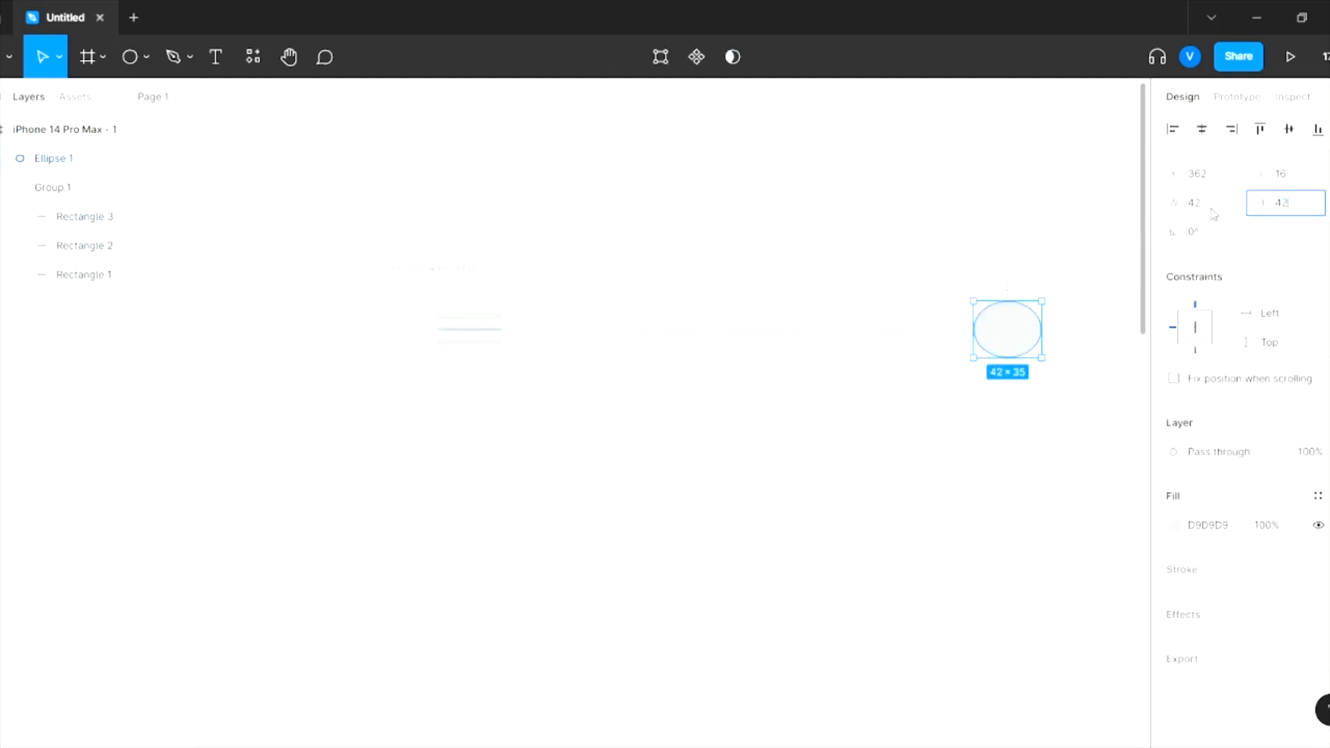
pyautogui.click(787, 481)
# - Increase the menu icon group's height to 31
pyautogui.click(470, 329)
pyautogui.moveTo(1269, 232); pyautogui.dragTo(1288, 232)
pyautogui.click(714, 360)
# - Align the menu icon and the circle on their vertical centers
pyautogui.scroll(-3, 670, 396)
pyautogui.click(526, 170)
pyautogui.keyDown('shift'); pyautogui.click(909, 175); pyautogui.keyUp('shift')
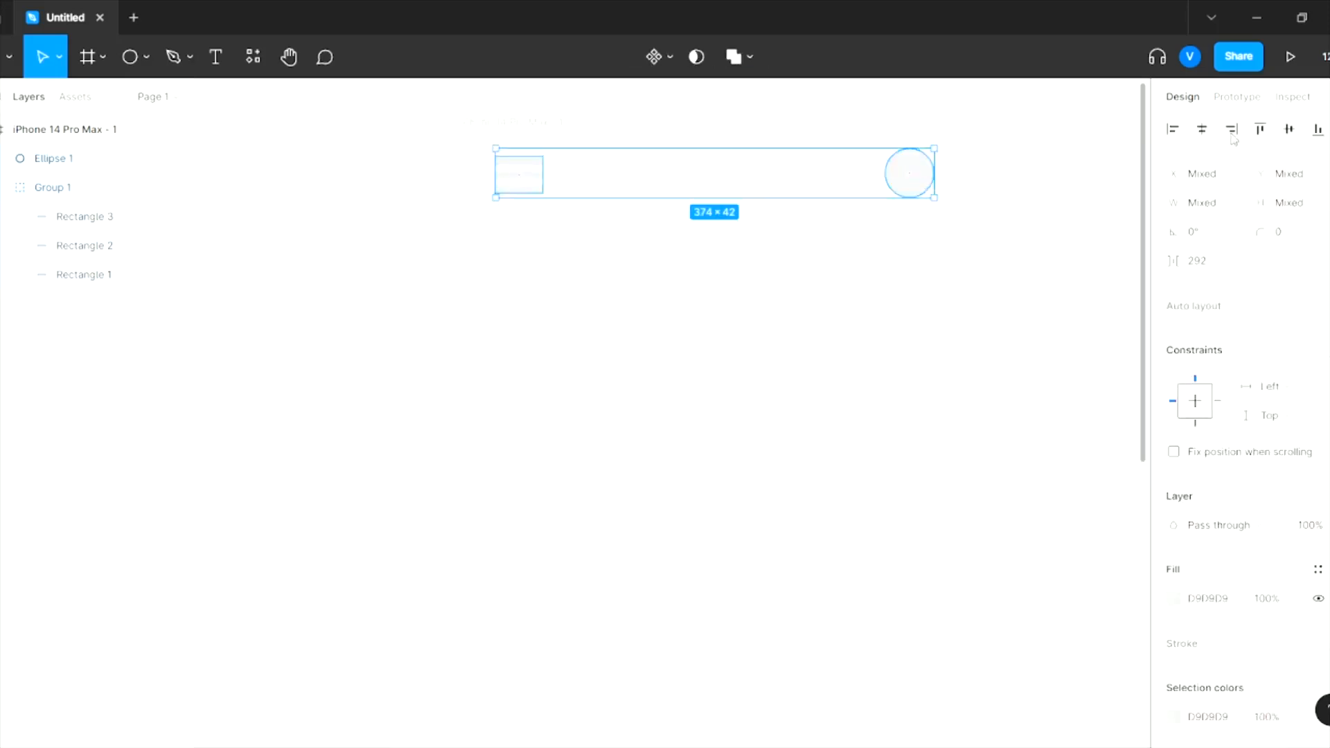
pyautogui.click(1290, 132)
pyautogui.click(1110, 251)
pyautogui.scroll(-3, 638, 285)
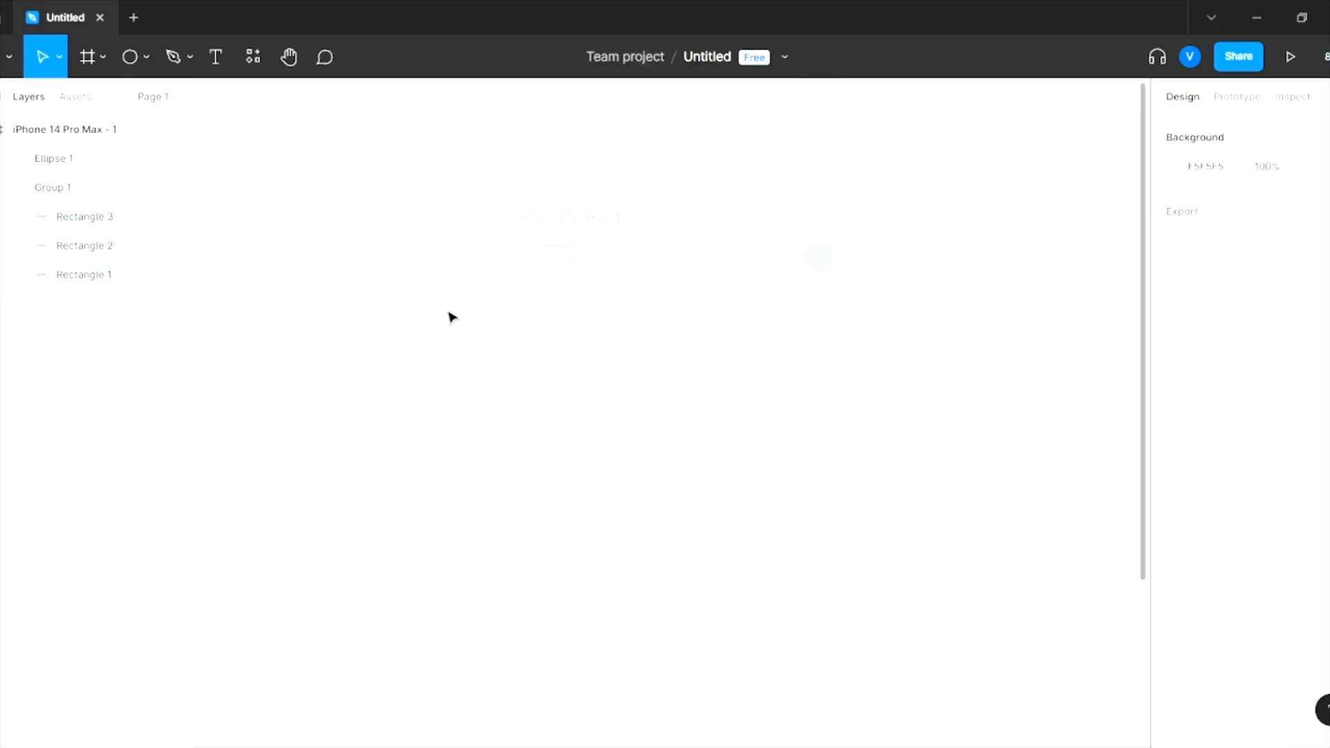
# - Add a text box about 189 × 43 between the menu icon and the circle, reading "Spotify"
pyautogui.click(146, 57)
pyautogui.click(215, 57)
pyautogui.moveTo(622, 238); pyautogui.dragTo(771, 270)
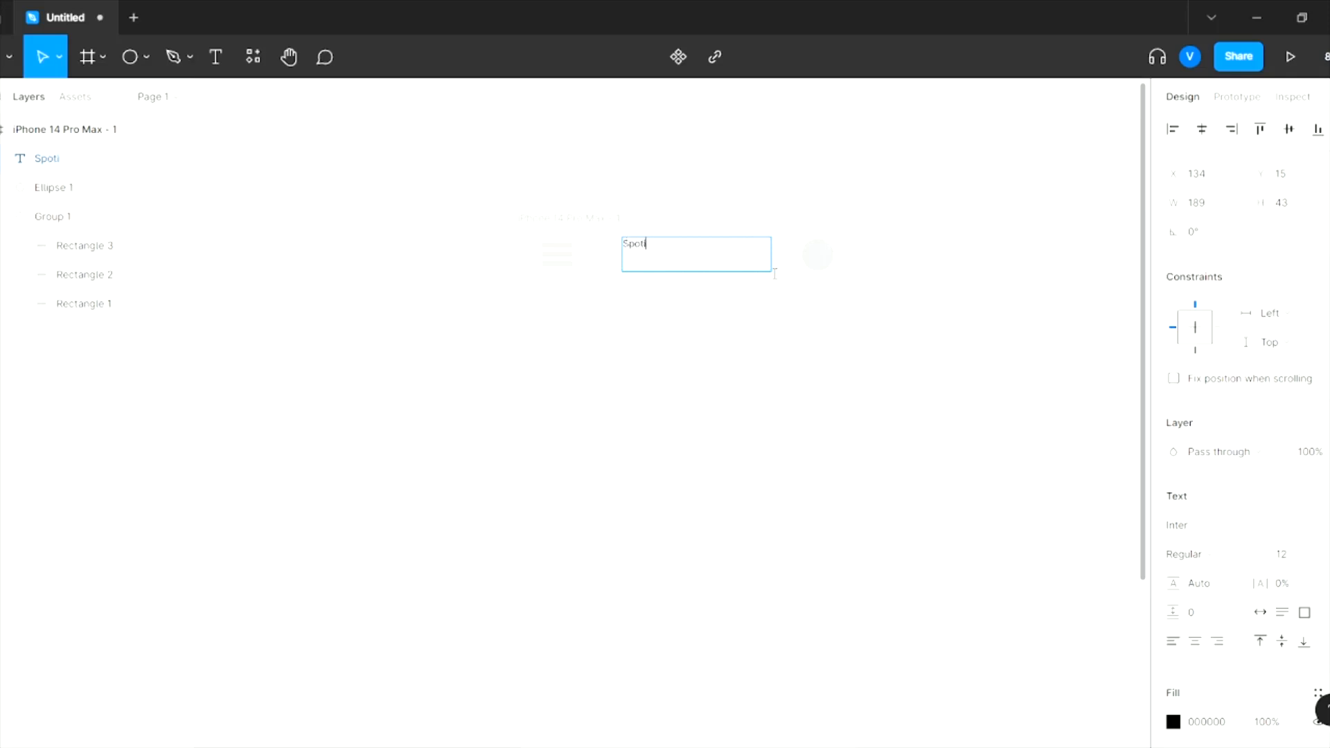
# - Enlarge the Spotify text to font size 45 and shift it slightly toward the circle
pyautogui.hotkey('ctrl', 'shift', '.')
pyautogui.hotkey('ctrl', 'shift', '.')
pyautogui.hotkey('ctrl', 'shift', '.')
pyautogui.hotkey('ctrl', 'shift', '.')
pyautogui.hotkey('ctrl', 'shift', '.')
pyautogui.hotkey('ctrl', 'shift', '.')
pyautogui.hotkey('ctrl', 'shift', '.')
pyautogui.hotkey('ctrl', 'shift', '.')
pyautogui.press('Return')
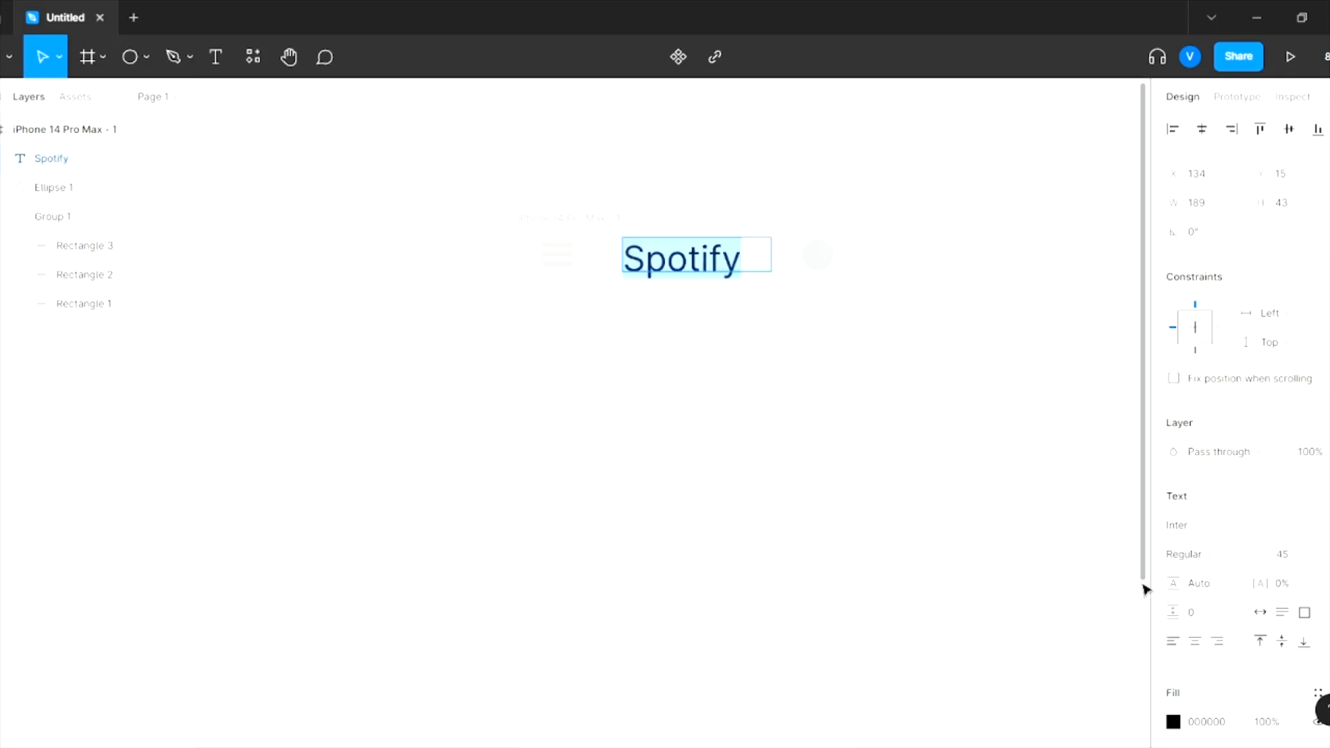
pyautogui.press('Escape')
pyautogui.moveTo(698, 260); pyautogui.dragTo(710, 258)
pyautogui.click(757, 356)
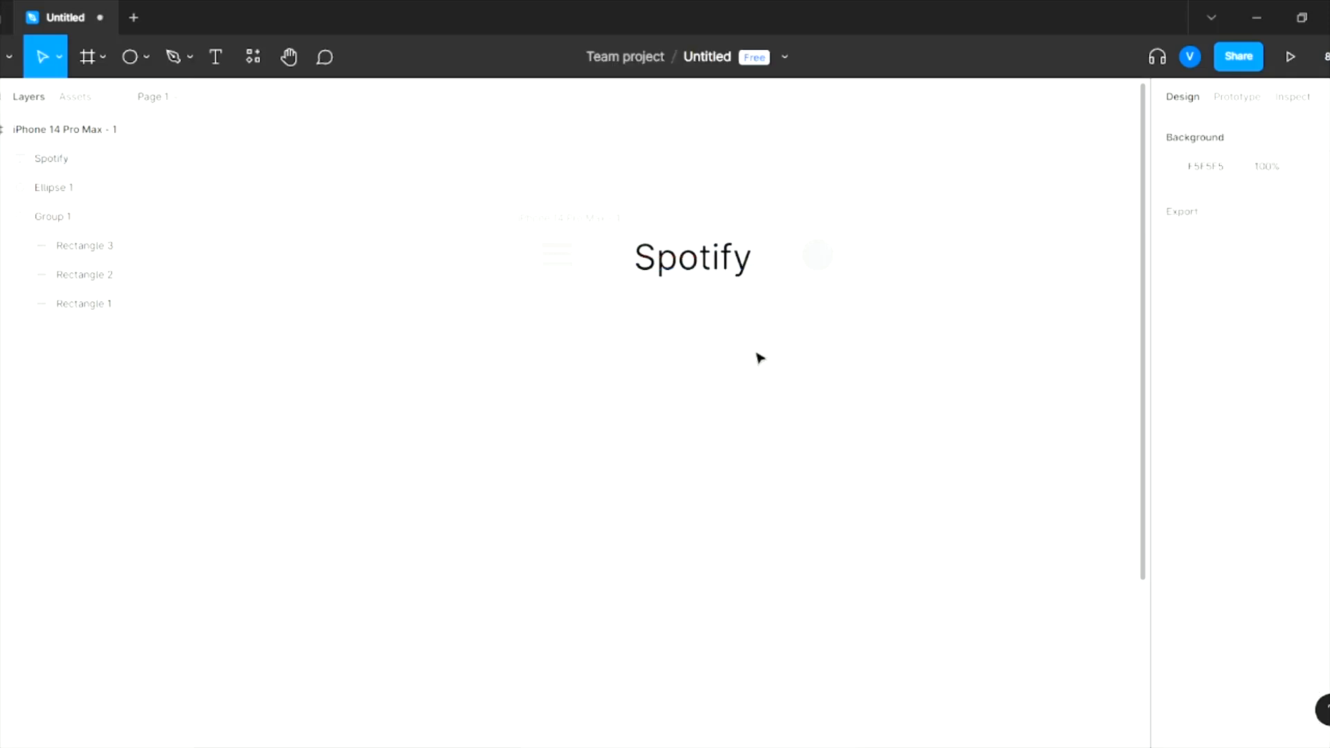
# - Align the menu icon, the Spotify text and the circle on their vertical centers
pyautogui.click(818, 259)
pyautogui.click(558, 262)
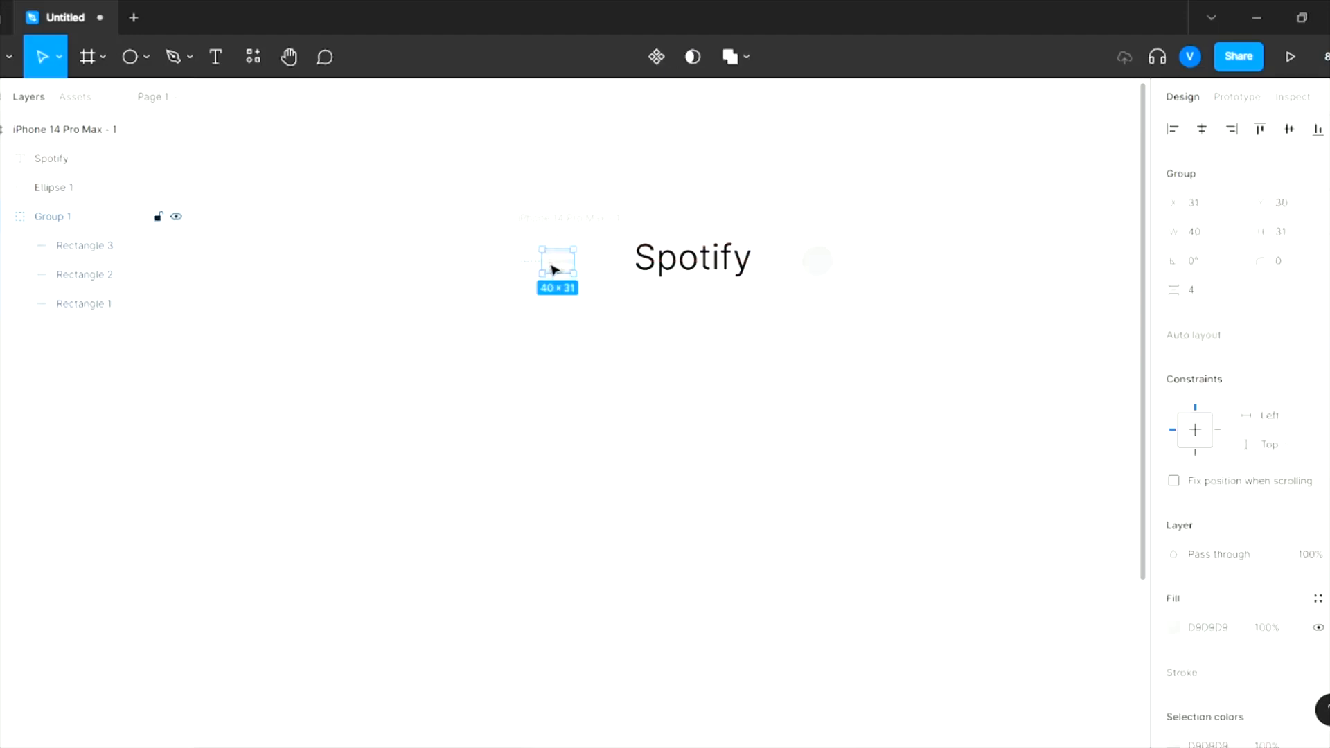
pyautogui.keyDown('shift'); pyautogui.click(693, 262); pyautogui.keyUp('shift')
pyautogui.keyDown('shift'); pyautogui.click(818, 270); pyautogui.keyUp('shift')
pyautogui.click(1289, 130)
pyautogui.click(1025, 273)
# - Set the header circle's width to 45
pyautogui.click(818, 258)
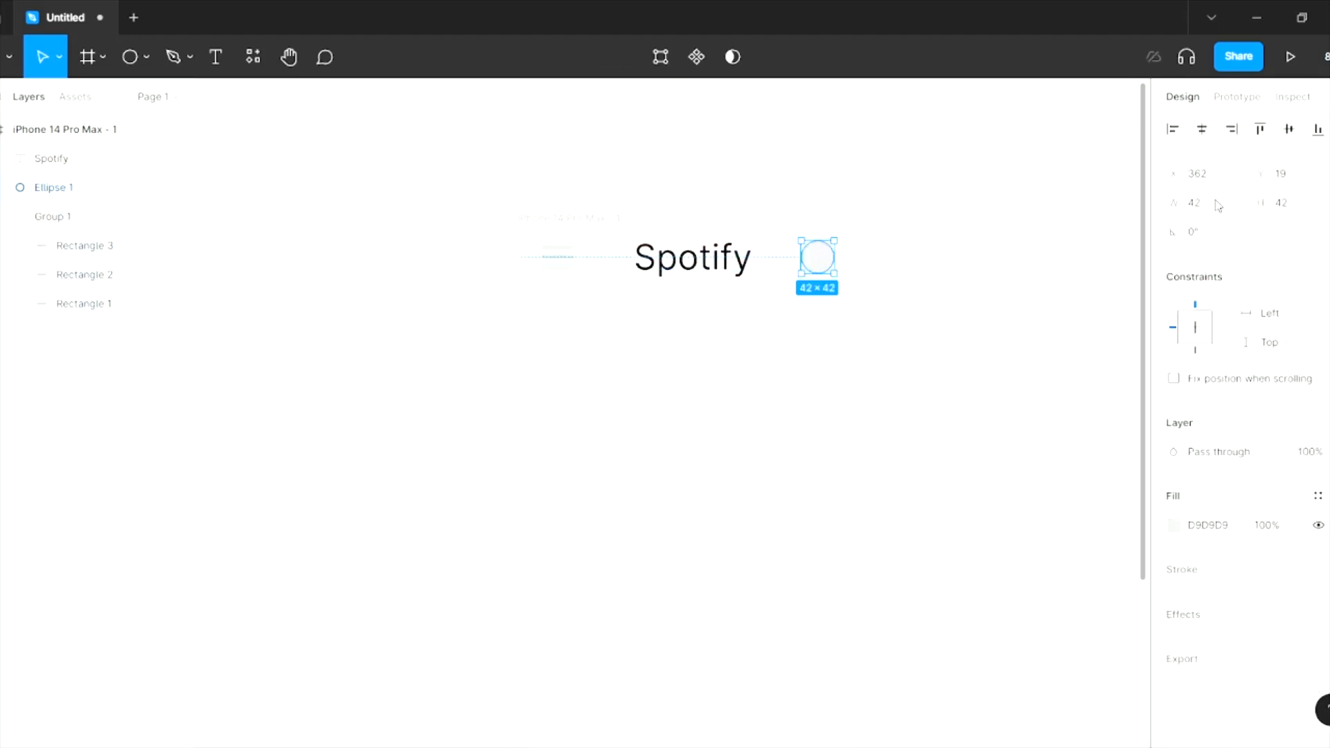
pyautogui.click(1217, 210)
pyautogui.write('45')
pyautogui.press('Return')
pyautogui.click(69, 216)
pyautogui.keyDown('shift'); pyautogui.click(693, 260); pyautogui.keyUp('shift')
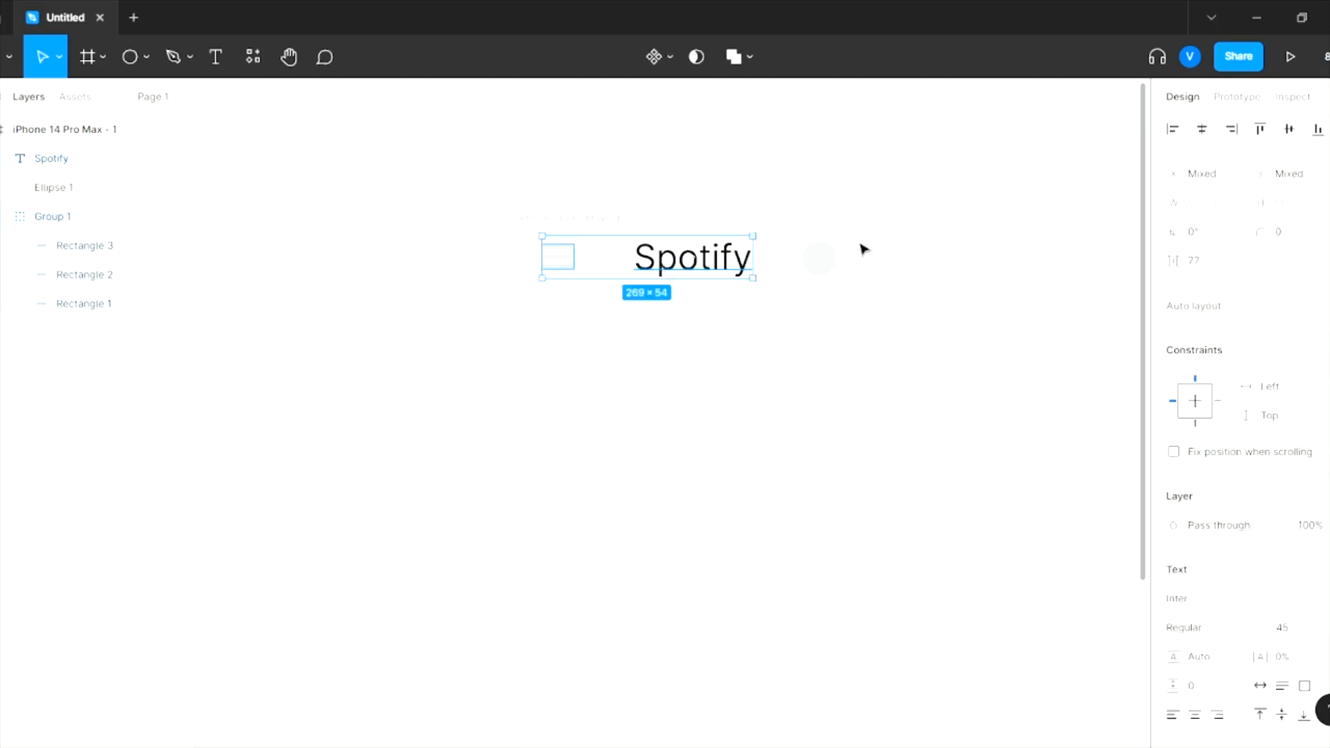
pyautogui.keyDown('shift'); pyautogui.click(818, 258); pyautogui.keyUp('shift')
pyautogui.click(633, 381)
pyautogui.scroll(-5, 633, 381)
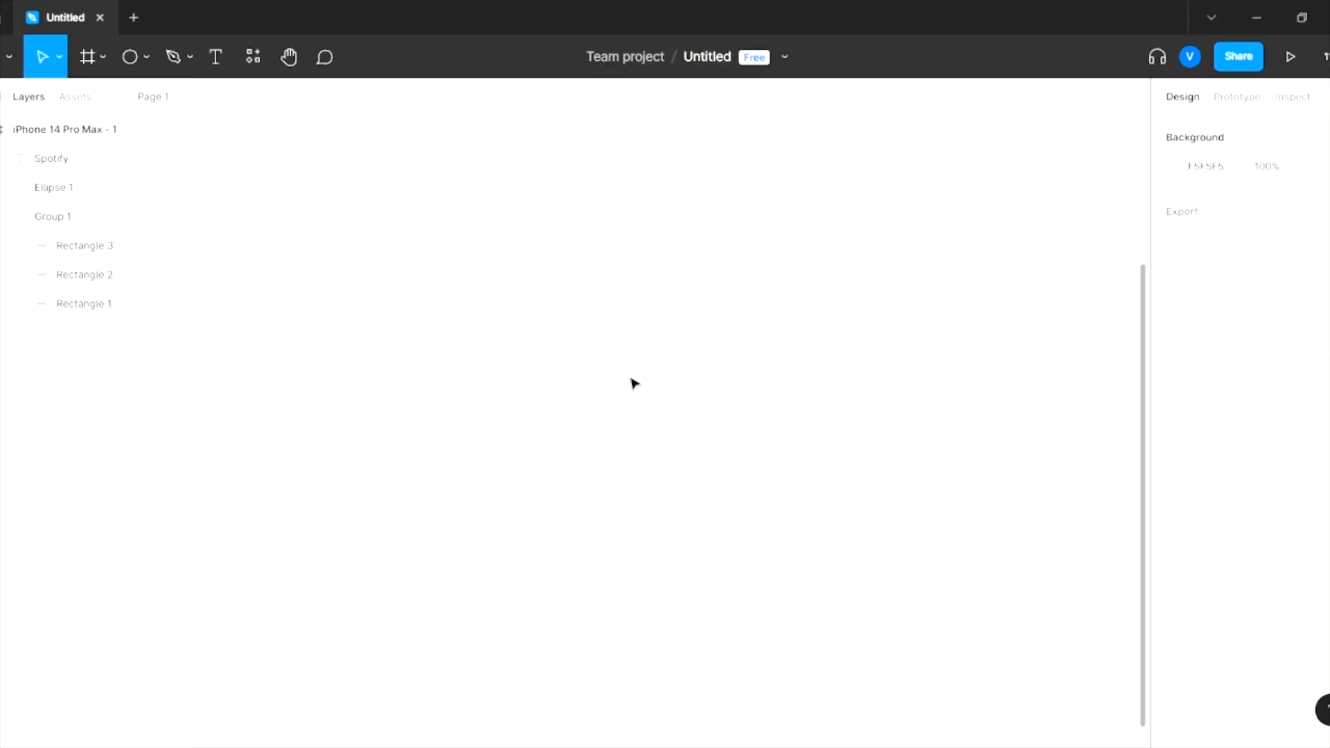
pyautogui.scroll(5, 632, 381)
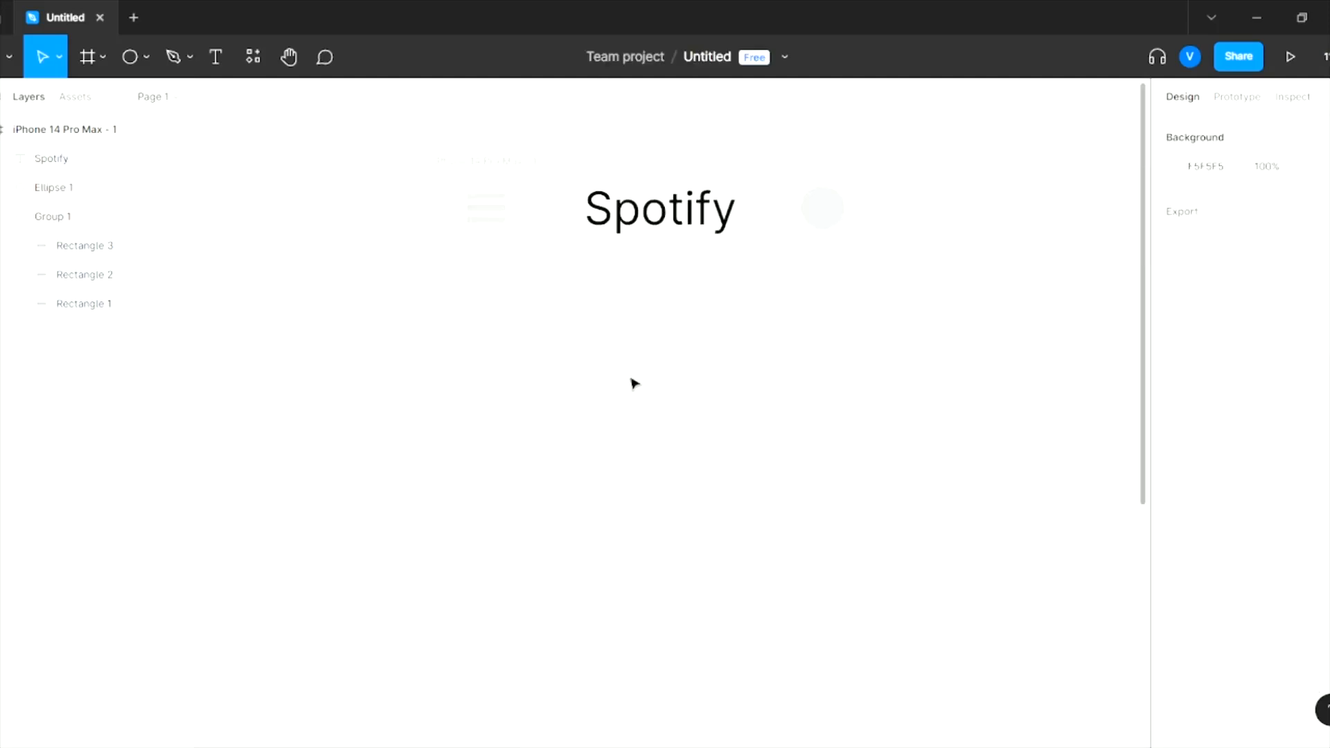
pyautogui.scroll(-4, 696, 318)
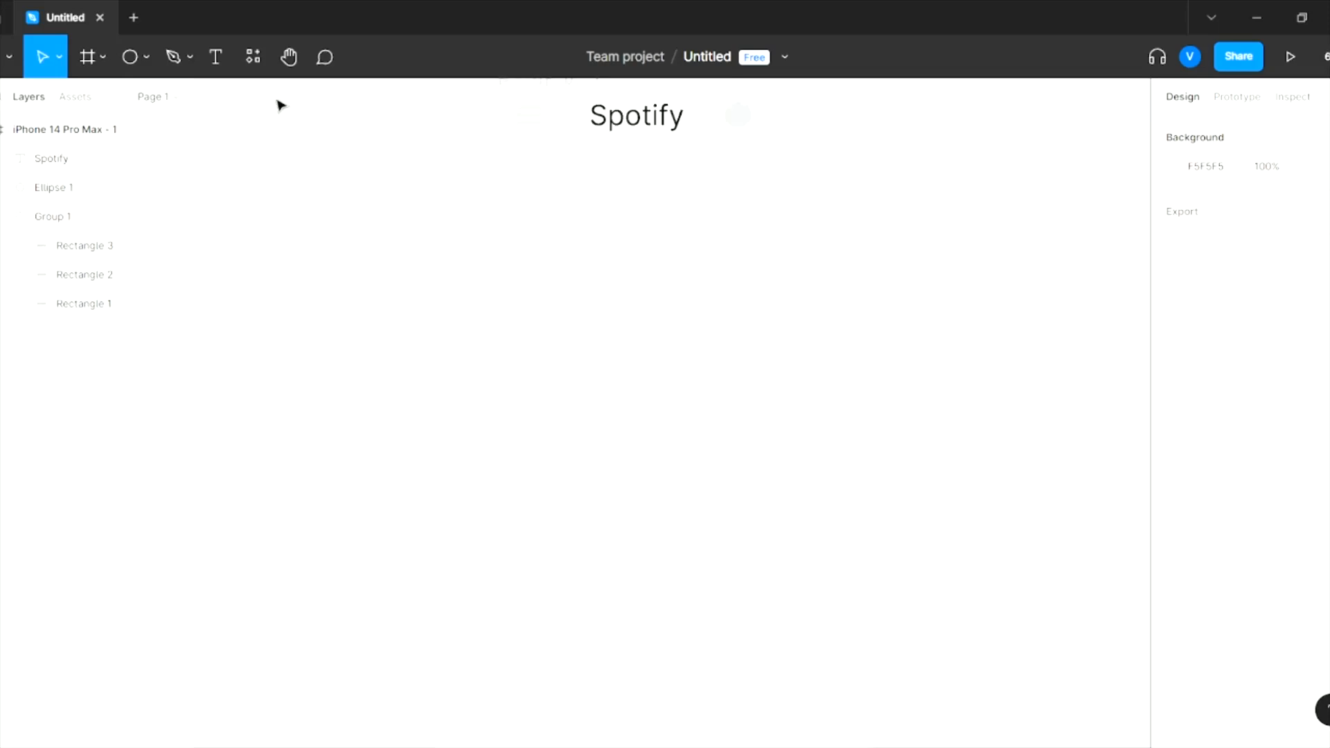
# - Darken the page background to the light gray DEDDDD
pyautogui.click(1176, 178)
pyautogui.moveTo(936, 203); pyautogui.dragTo(936, 217)
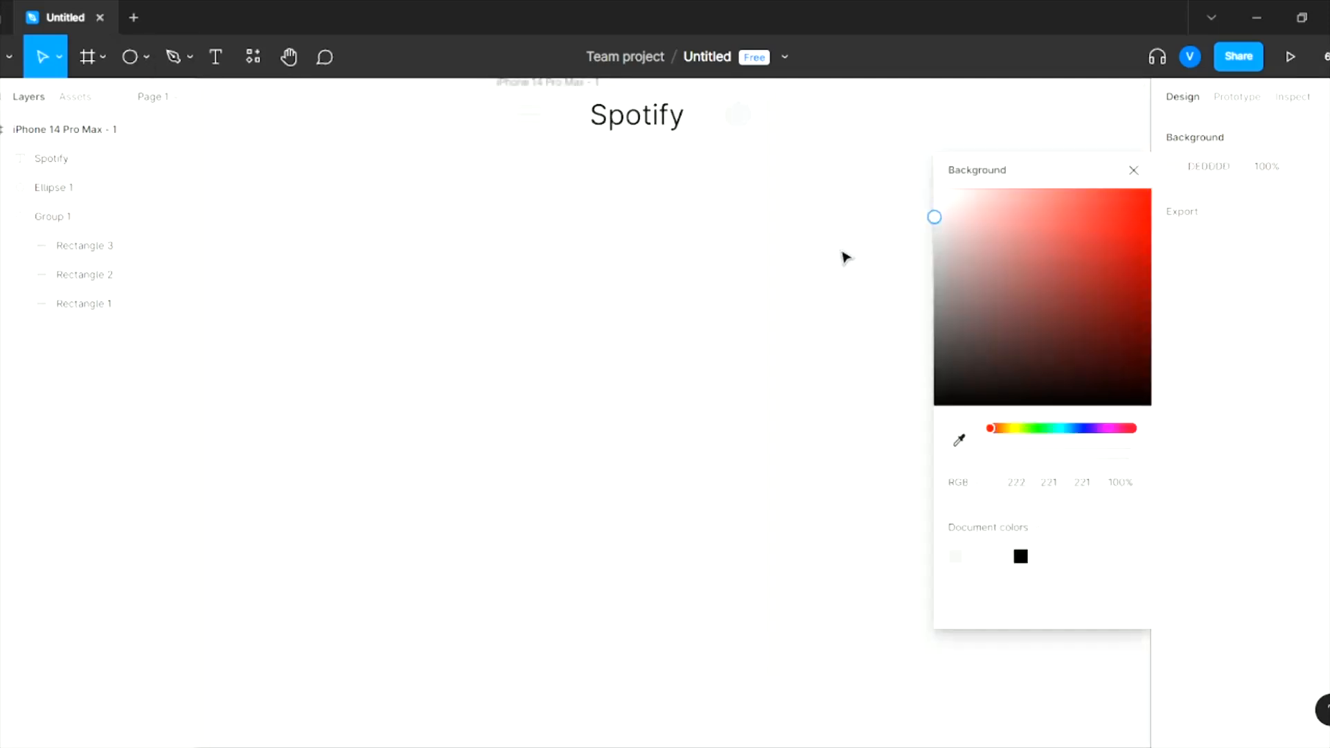
pyautogui.click(868, 182)
# - Distribute the menu icon, the Spotify text and the circle with equal horizontal spacing
pyautogui.scroll(1, 869, 182)
pyautogui.click(53, 217)
pyautogui.keyDown('shift'); pyautogui.click(51, 158); pyautogui.keyUp('shift')
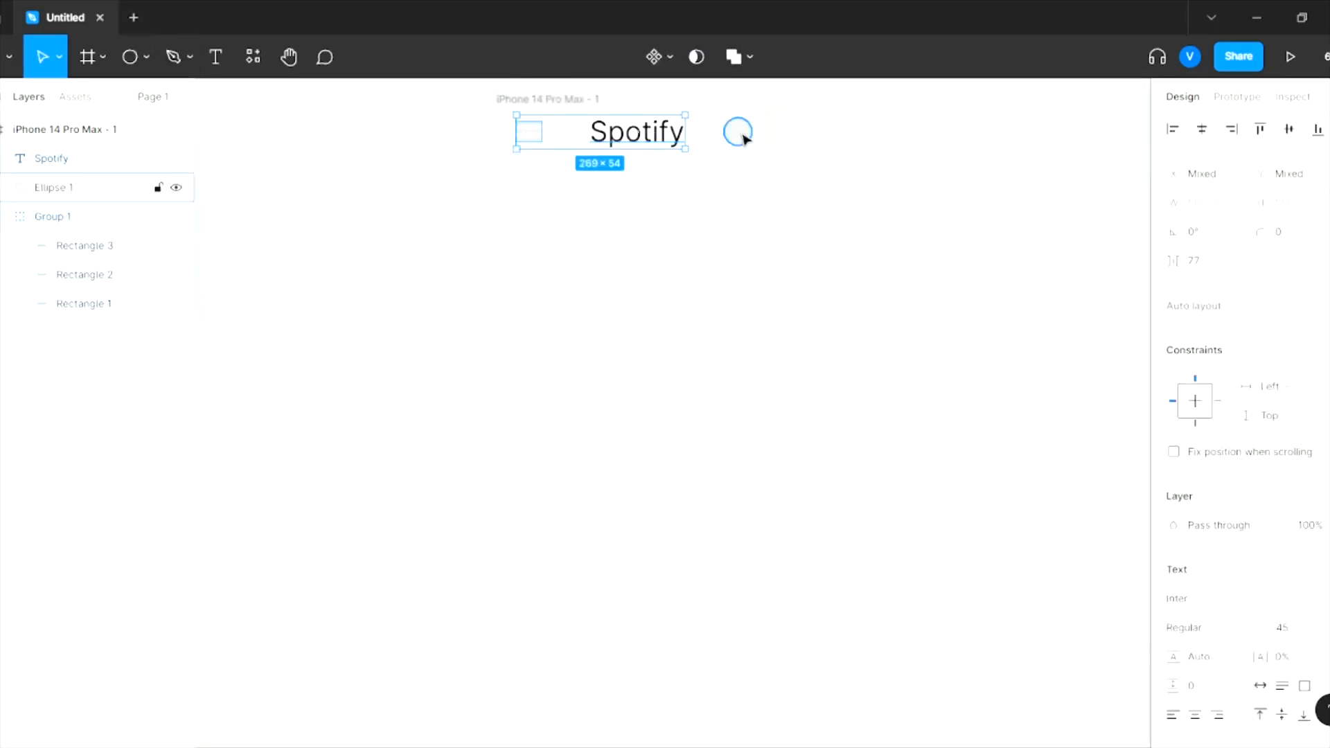
pyautogui.keyDown('shift'); pyautogui.click(54, 187); pyautogui.keyUp('shift')
pyautogui.click(1003, 250)
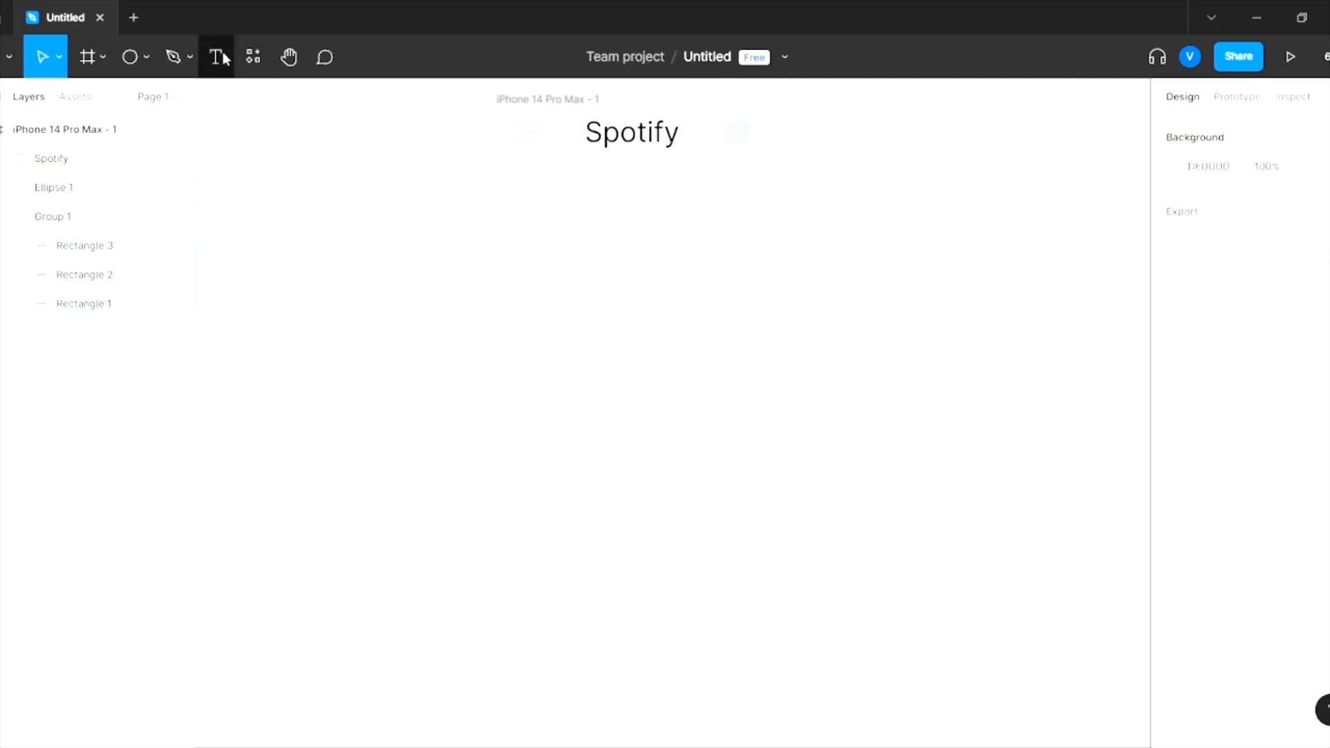
# - Draw a large card rectangle about 354 × 520 below the header
pyautogui.click(145, 59)
pyautogui.click(139, 97)
pyautogui.moveTo(517, 197); pyautogui.dragTo(737, 523)
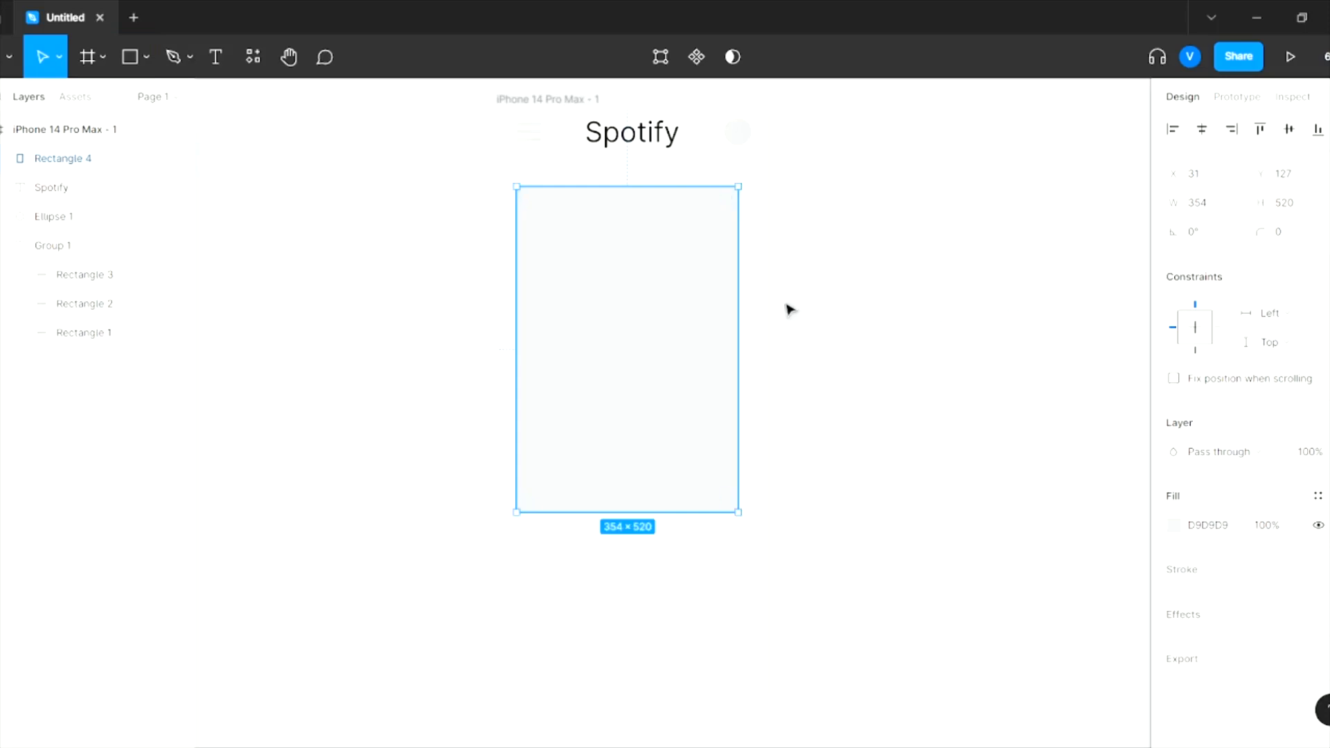
# - Center the large card horizontally in the frame and position it below the header at X 38, Y 142
pyautogui.moveTo(650, 326); pyautogui.dragTo(655, 323)
pyautogui.click(1289, 129)
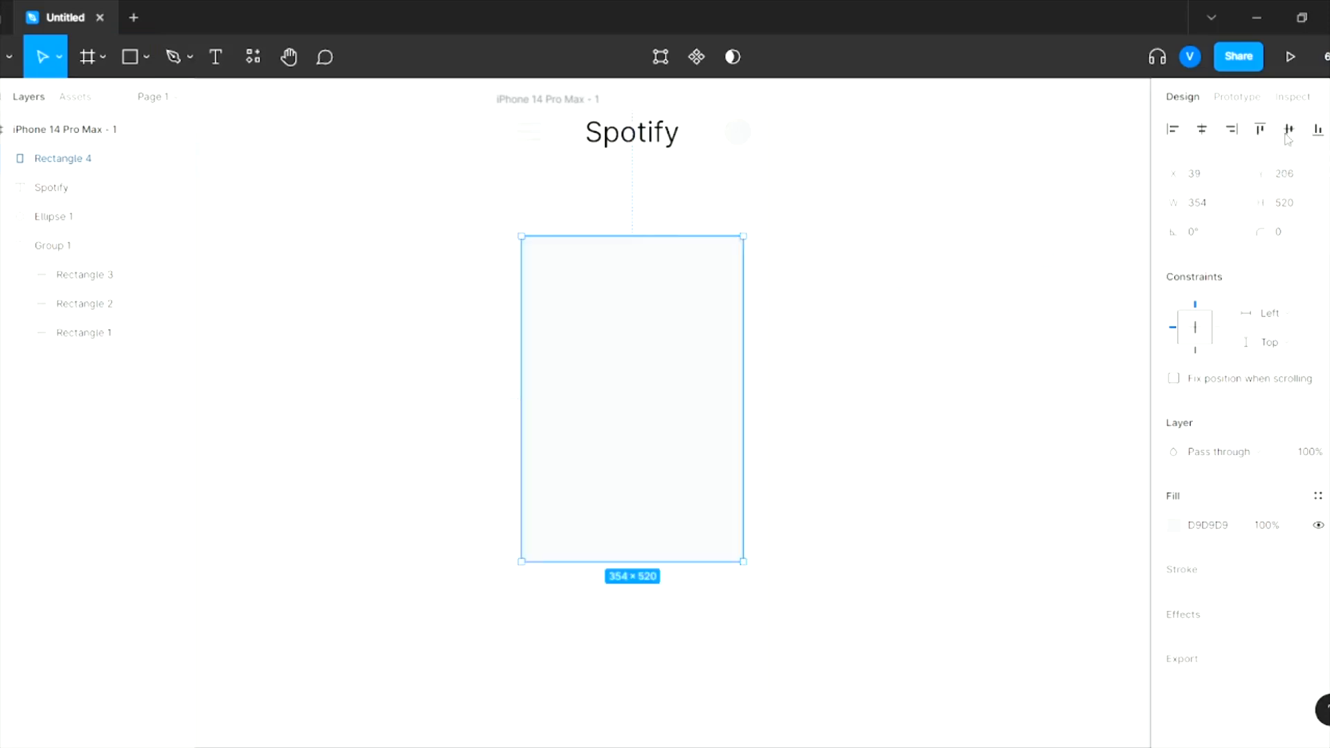
pyautogui.press('Up')
pyautogui.press('Up')
pyautogui.press('Up')
pyautogui.press('Up')
pyautogui.press('Up')
pyautogui.press('Up')
pyautogui.press('Up')
pyautogui.press('Up')
pyautogui.press('Up')
pyautogui.press('Up')
pyautogui.press('Up')
pyautogui.press('Up')
pyautogui.press('Up')
pyautogui.press('Up')
pyautogui.press('Up')
pyautogui.press('Up')
pyautogui.press('Up')
pyautogui.press('Up')
pyautogui.press('Up')
pyautogui.press('Up')
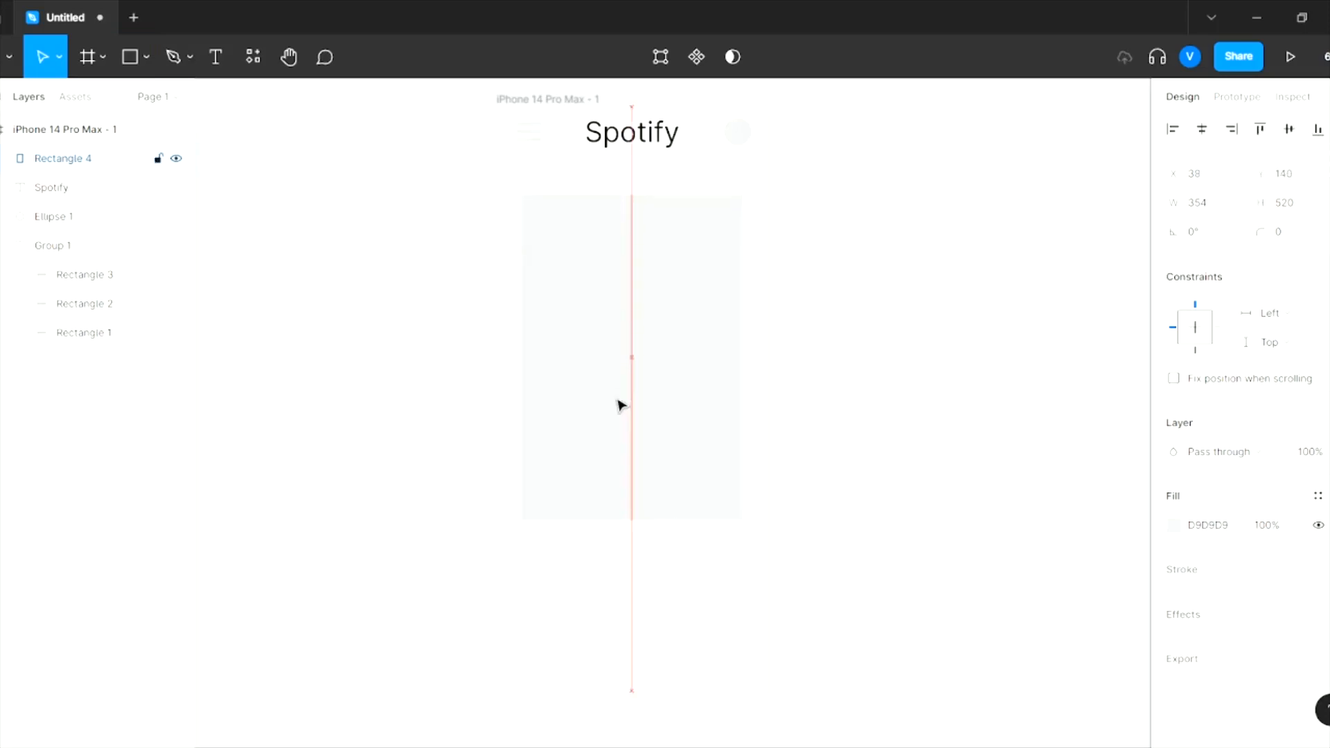
pyautogui.moveTo(616, 399); pyautogui.dragTo(616, 401)
# - Set the large card's corner radius to 30
pyautogui.click(1282, 233)
pyautogui.write('10')
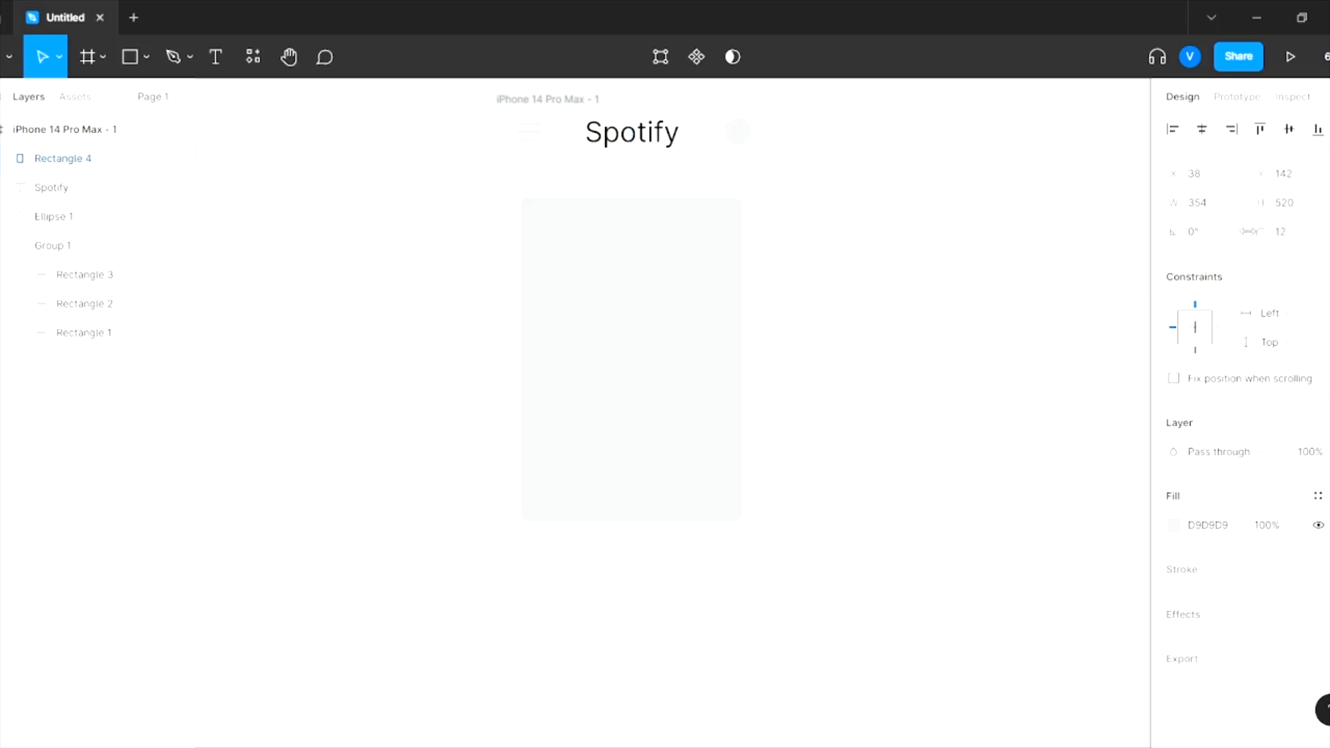
pyautogui.press('Return')
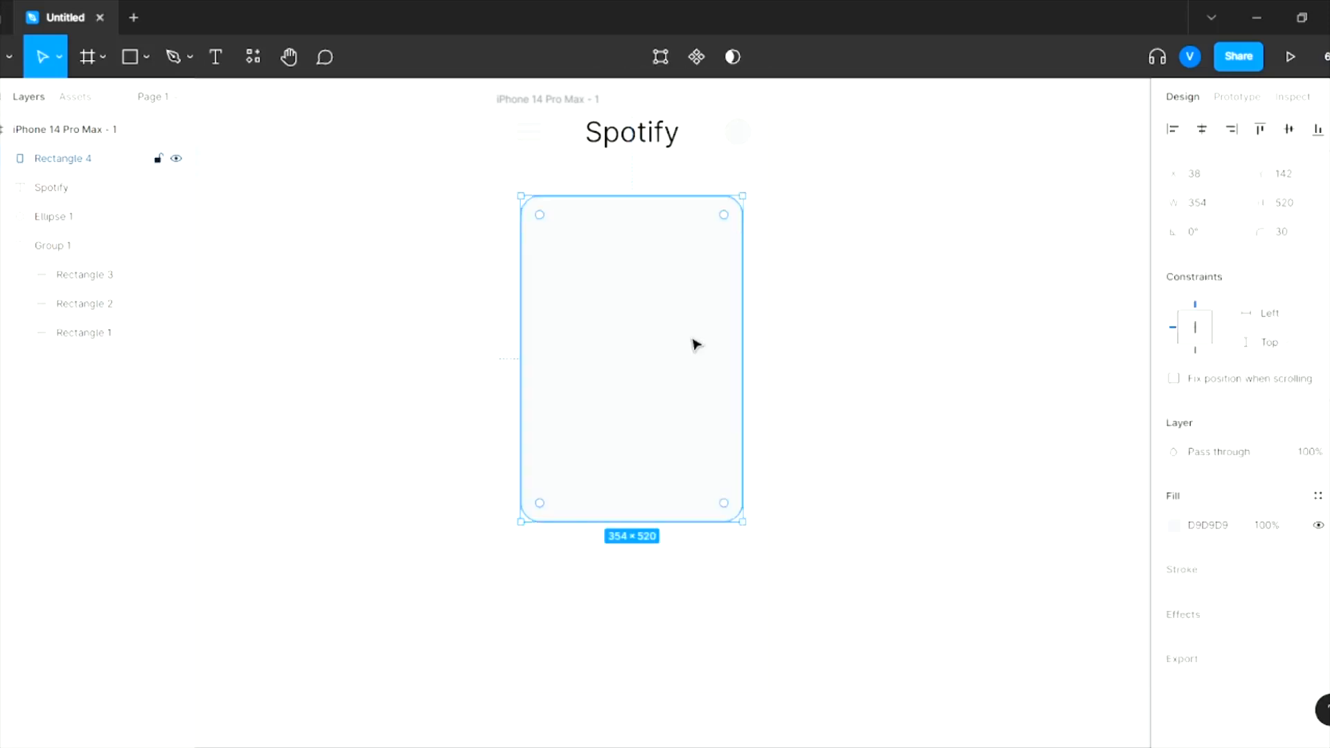
pyautogui.click(371, 190)
# - Draw a smaller rectangle about 207 × 91, horizontally centered in the lower part of the card
pyautogui.click(146, 57)
pyautogui.click(111, 98)
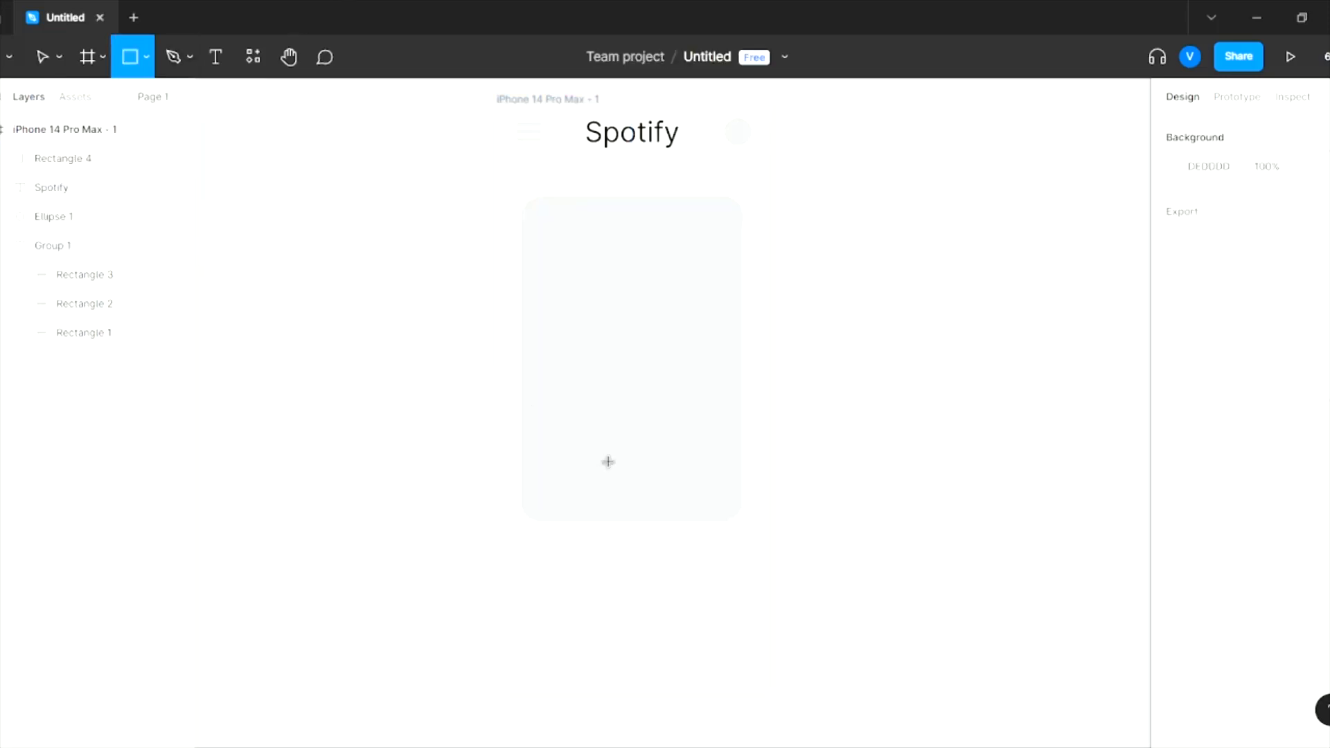
pyautogui.moveTo(567, 441); pyautogui.dragTo(697, 498)
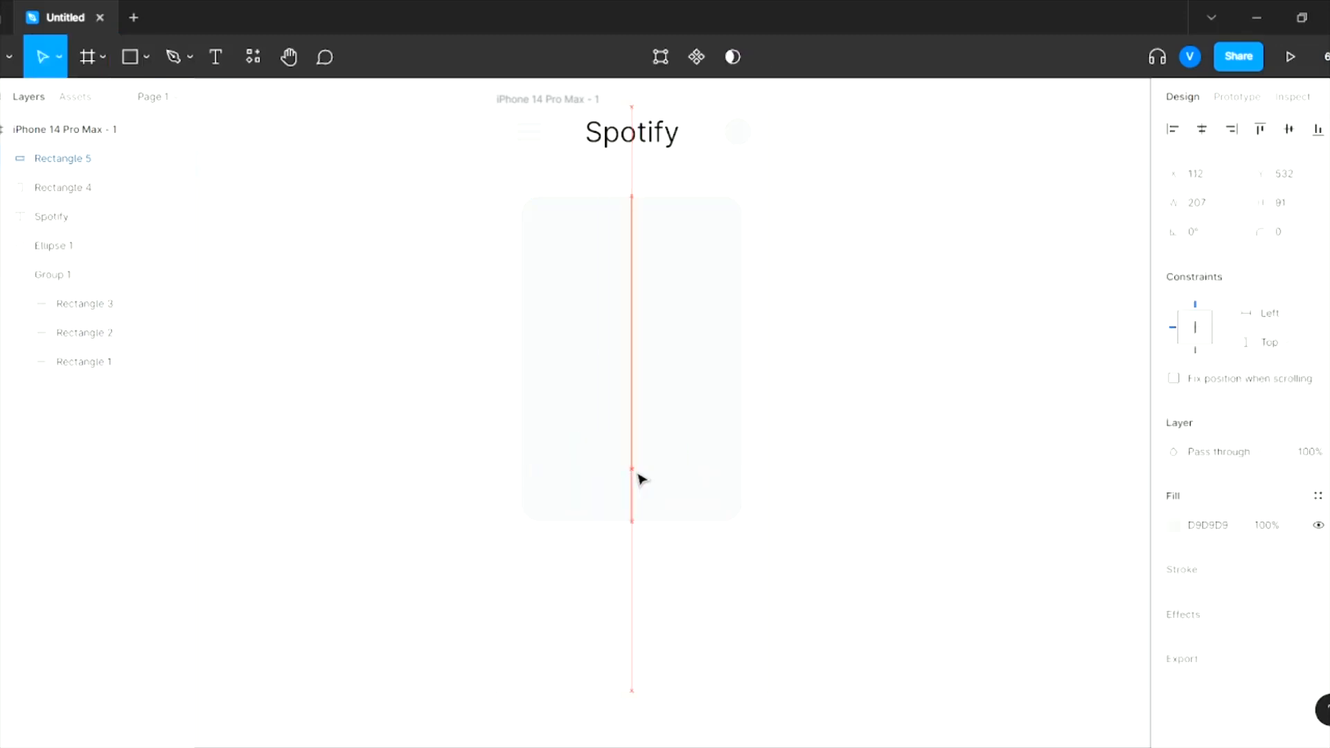
# - Fill the smaller rectangle with white (FFFFFF) and round its corners to a radius of 8
pyautogui.click(1175, 526)
pyautogui.click(935, 295)
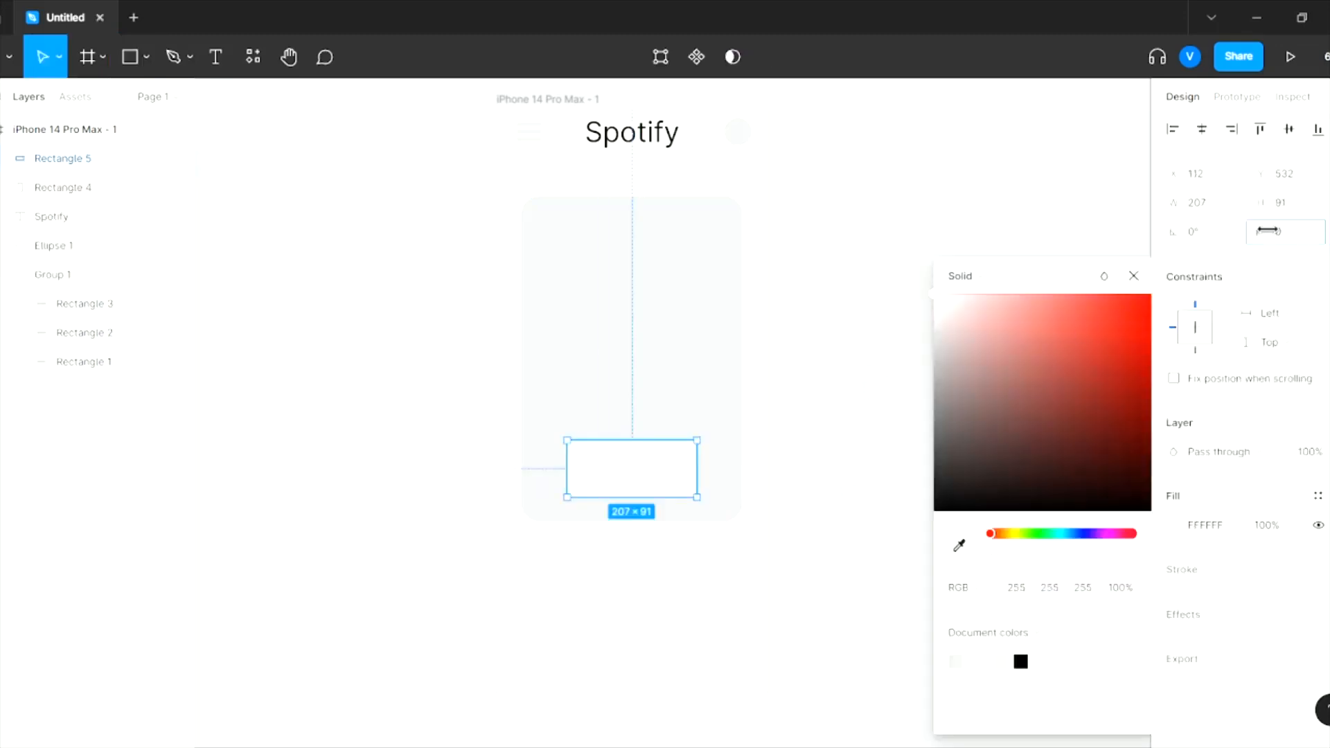
pyautogui.moveTo(1268, 230); pyautogui.dragTo(1273, 221)
pyautogui.click(828, 346)
# - Change the smaller rectangle's fill to a linear gradient with a bright blue starting stop
pyautogui.click(644, 458)
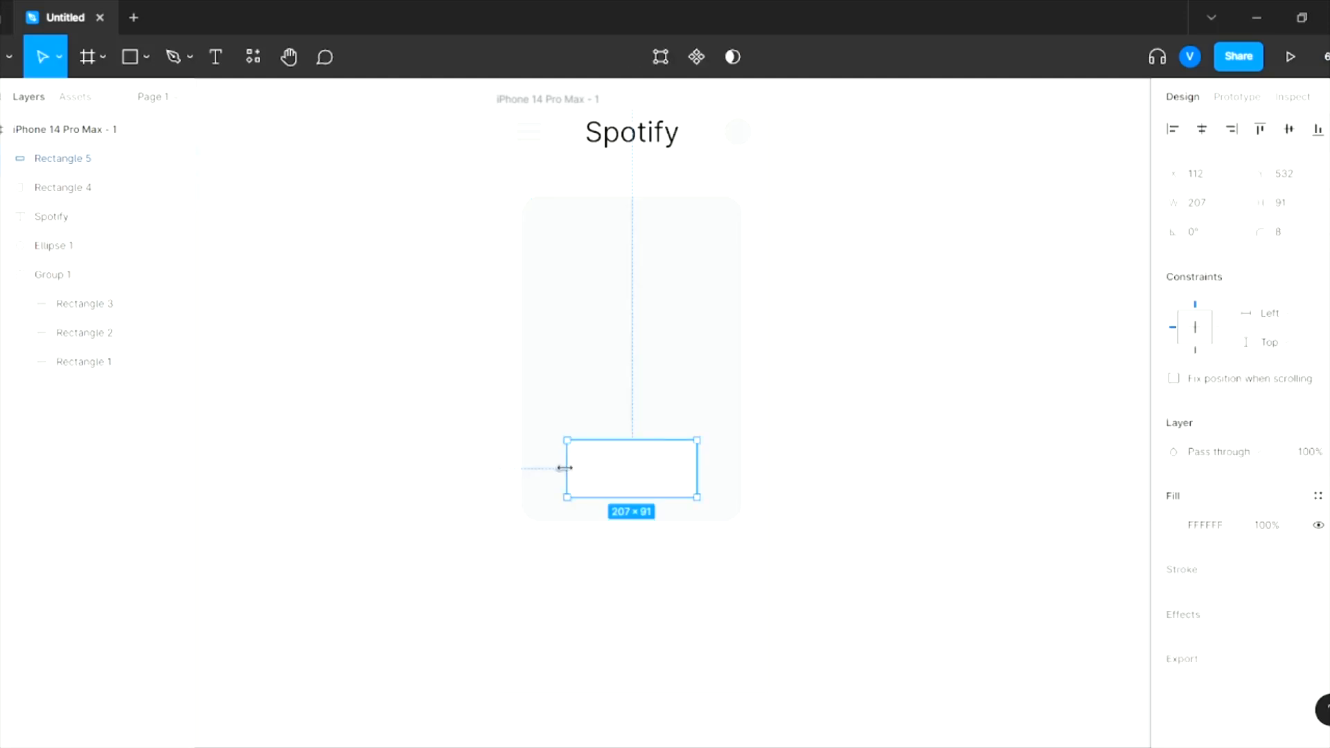
pyautogui.click(1176, 526)
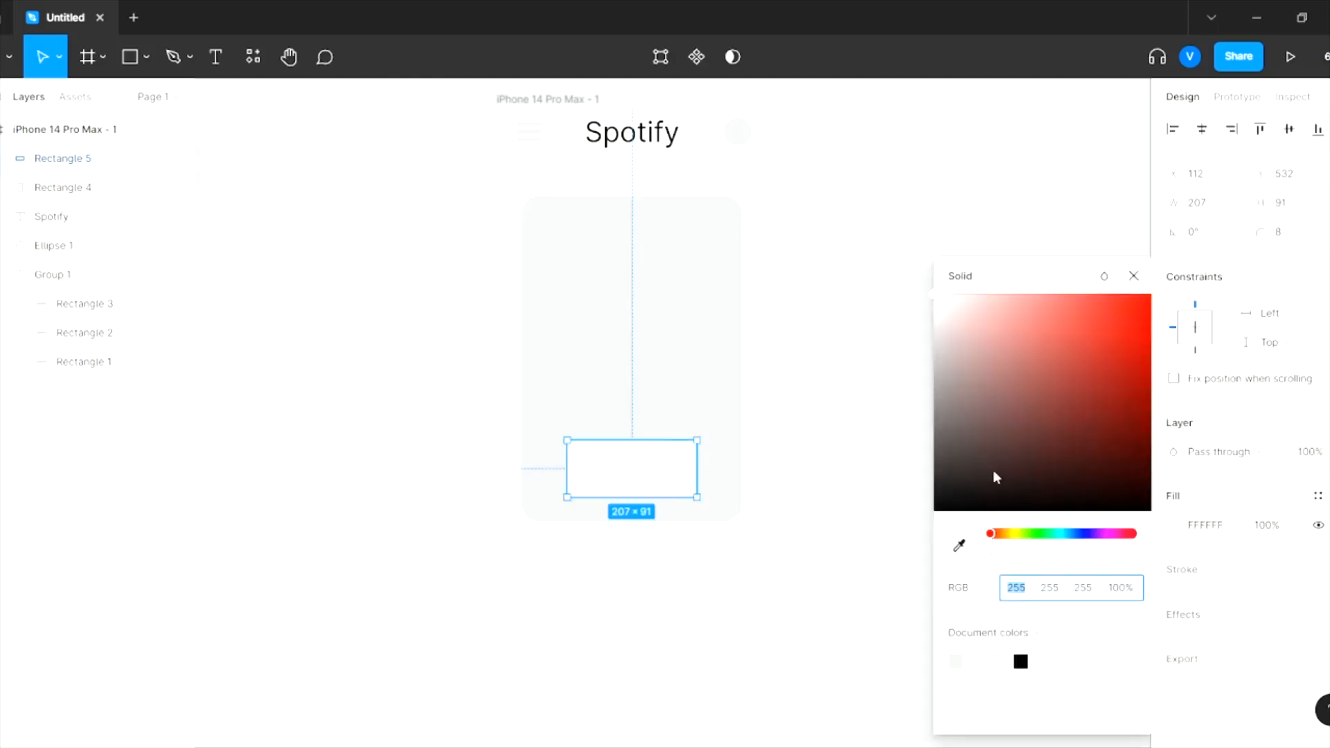
pyautogui.click(966, 276)
pyautogui.click(964, 298)
pyautogui.click(1070, 535)
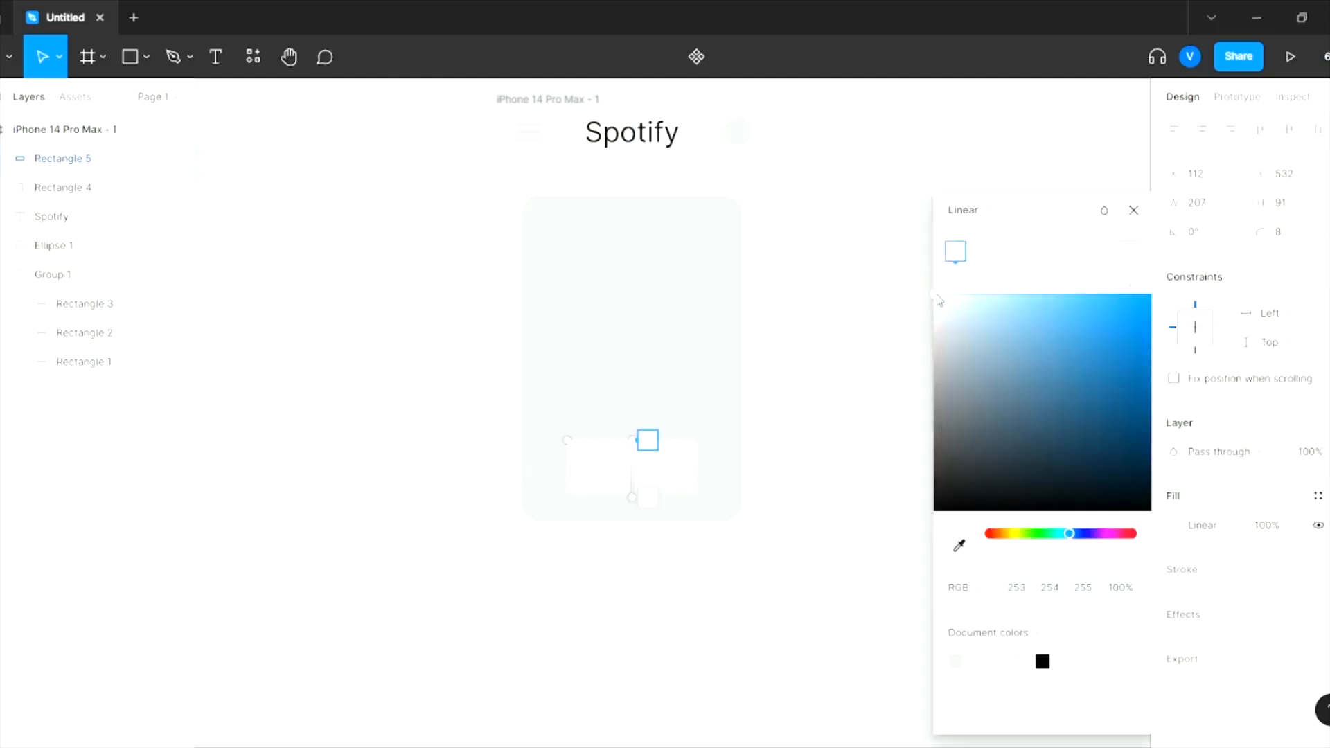
pyautogui.click(1139, 300)
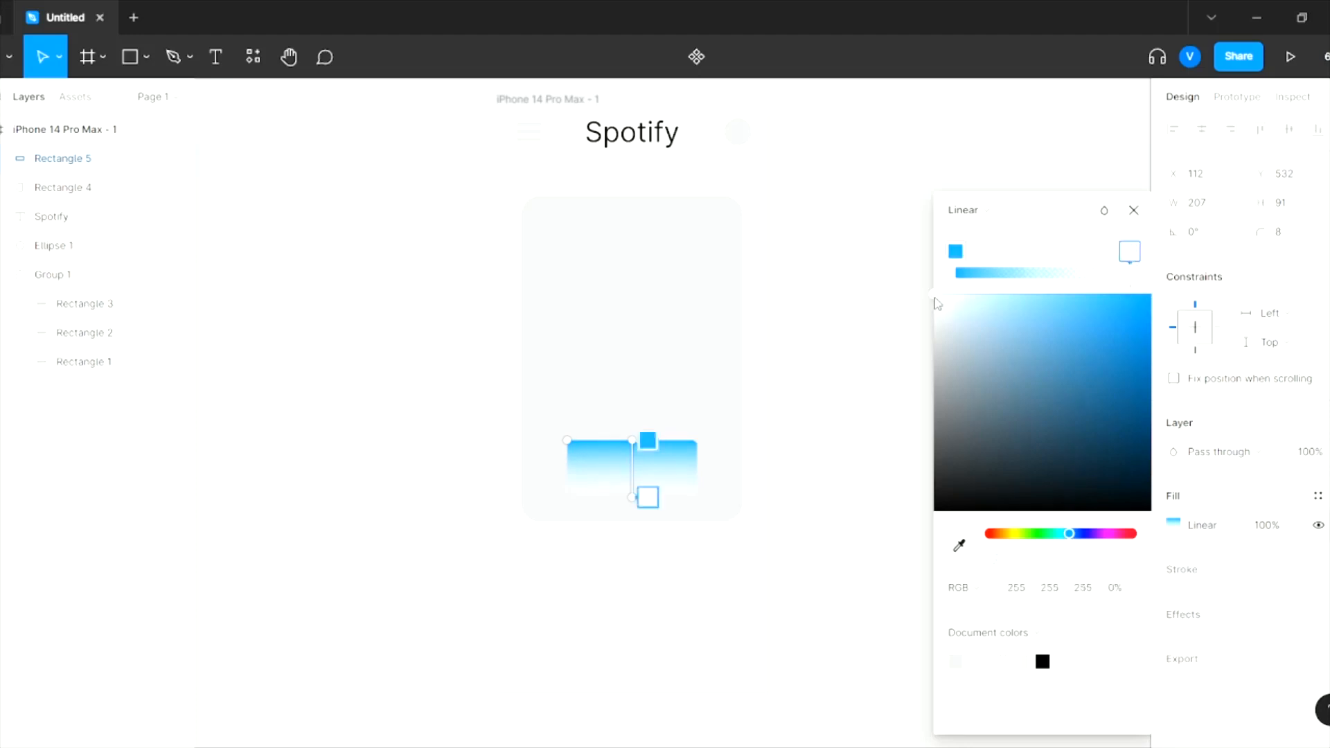
# - Give the smaller rectangle's gradient a pale grey end stop and run it roughly horizontally, from blue at the left edge to pale at the right
pyautogui.moveTo(937, 303); pyautogui.dragTo(966, 347)
pyautogui.moveTo(648, 441); pyautogui.dragTo(562, 456)
pyautogui.moveTo(634, 495); pyautogui.dragTo(720, 475)
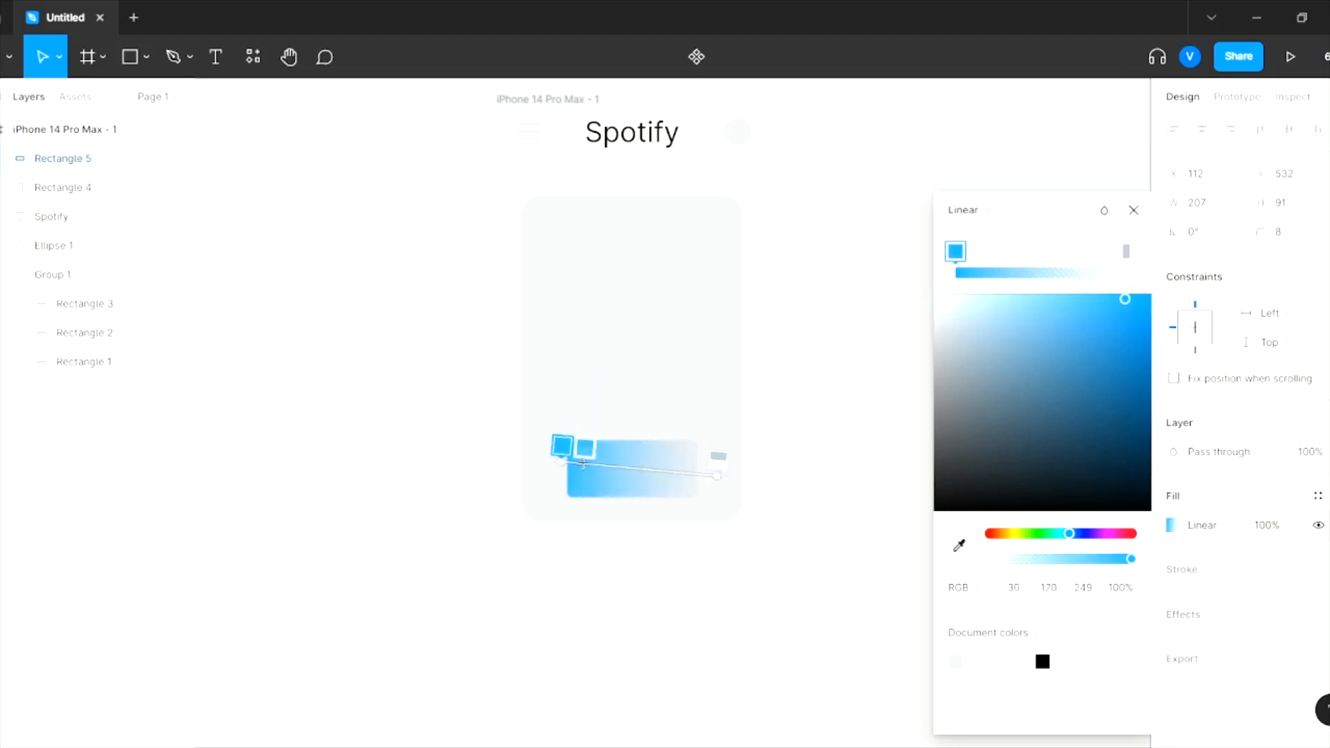
pyautogui.moveTo(561, 461); pyautogui.dragTo(517, 475)
pyautogui.click(1134, 210)
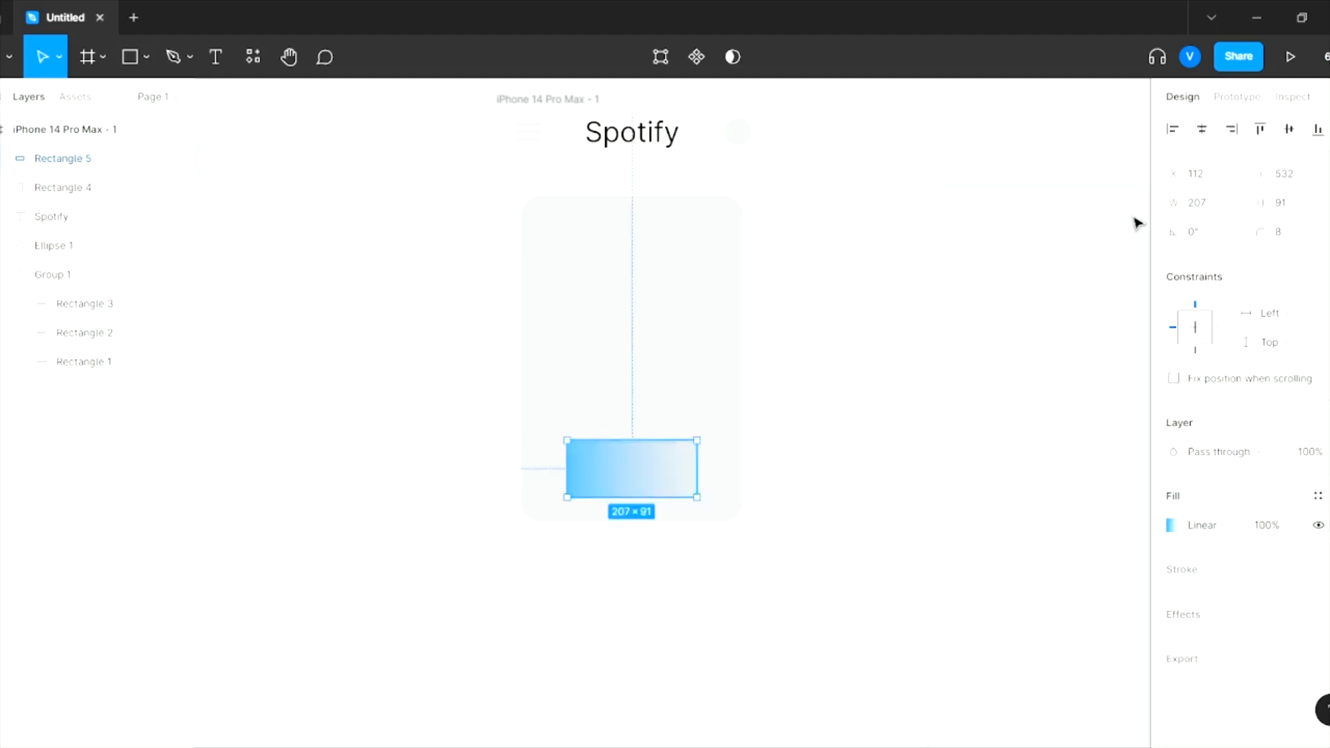
pyautogui.press('Escape')
# - Open the Feather Icons plugin, search for "pl" and insert the play-circle icon
pyautogui.scroll(-3, 710, 457)
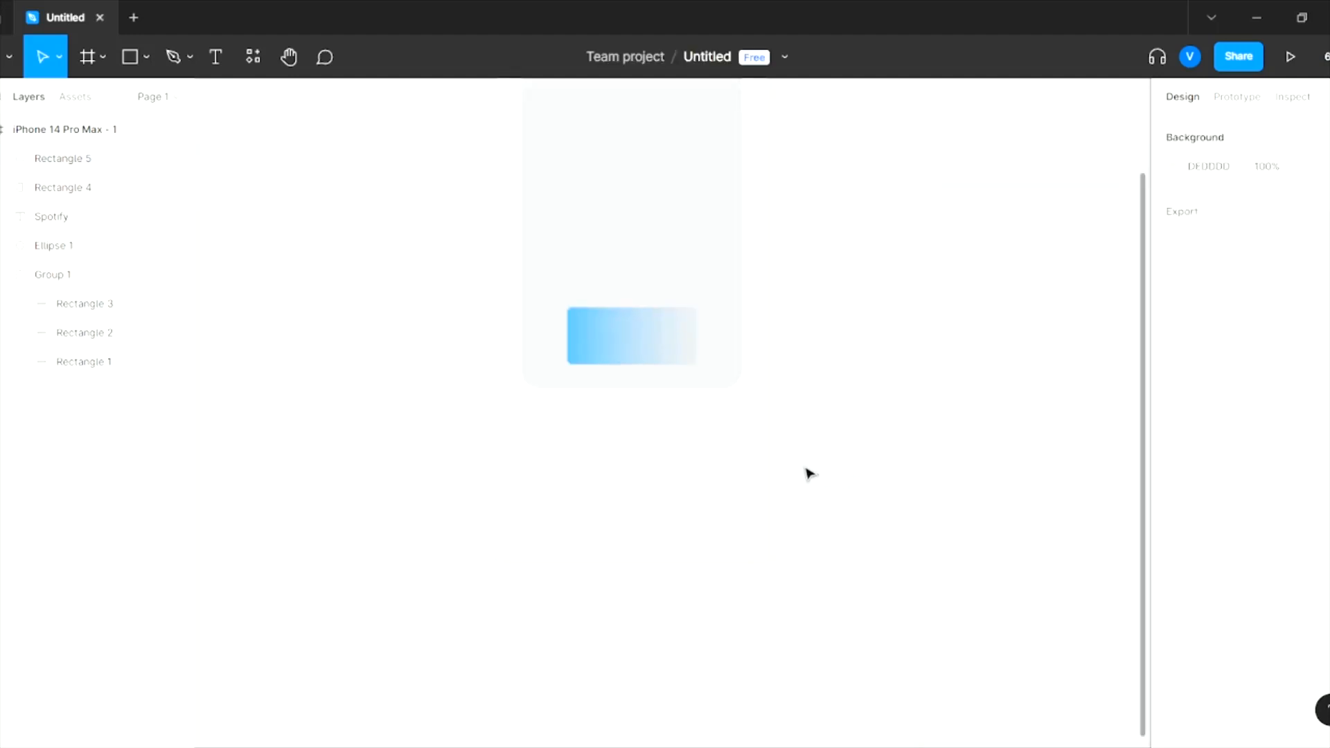
pyautogui.scroll(2, 808, 469)
pyautogui.rightClick(324, 331)
pyautogui.click(590, 519)
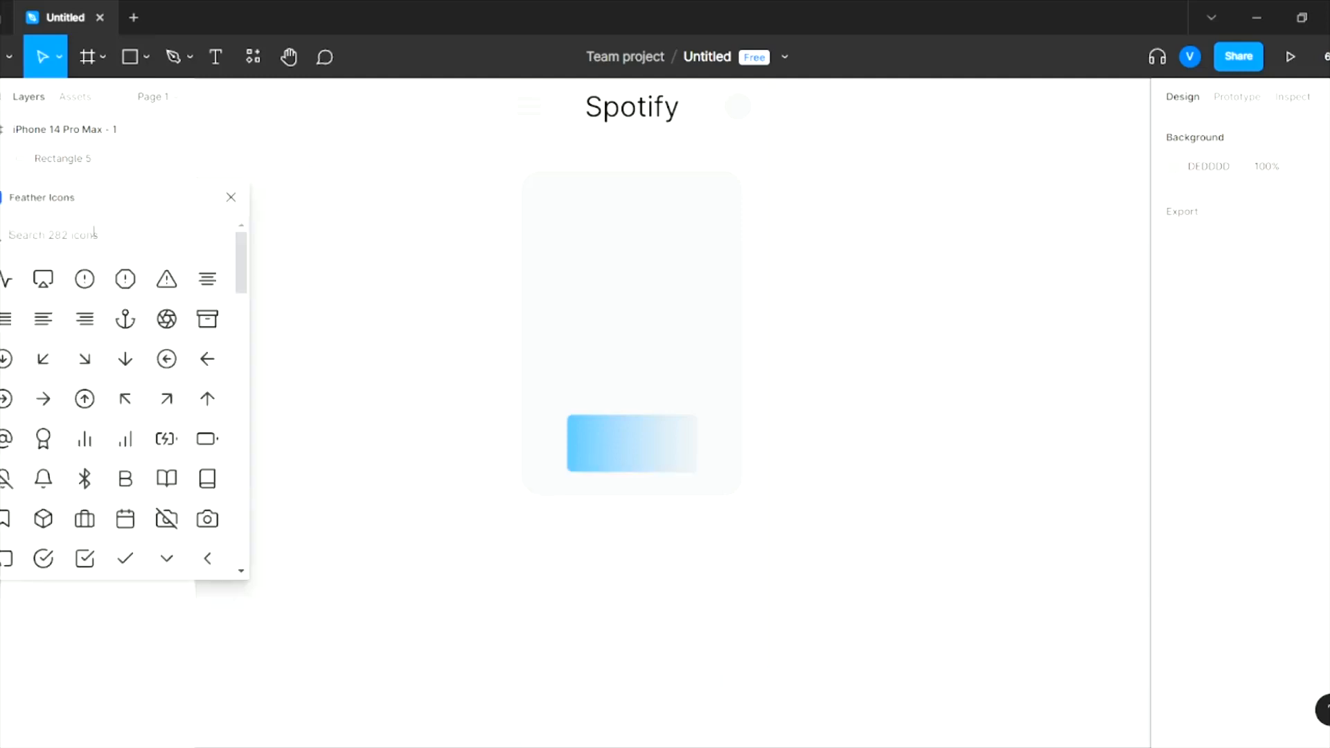
pyautogui.write('pl')
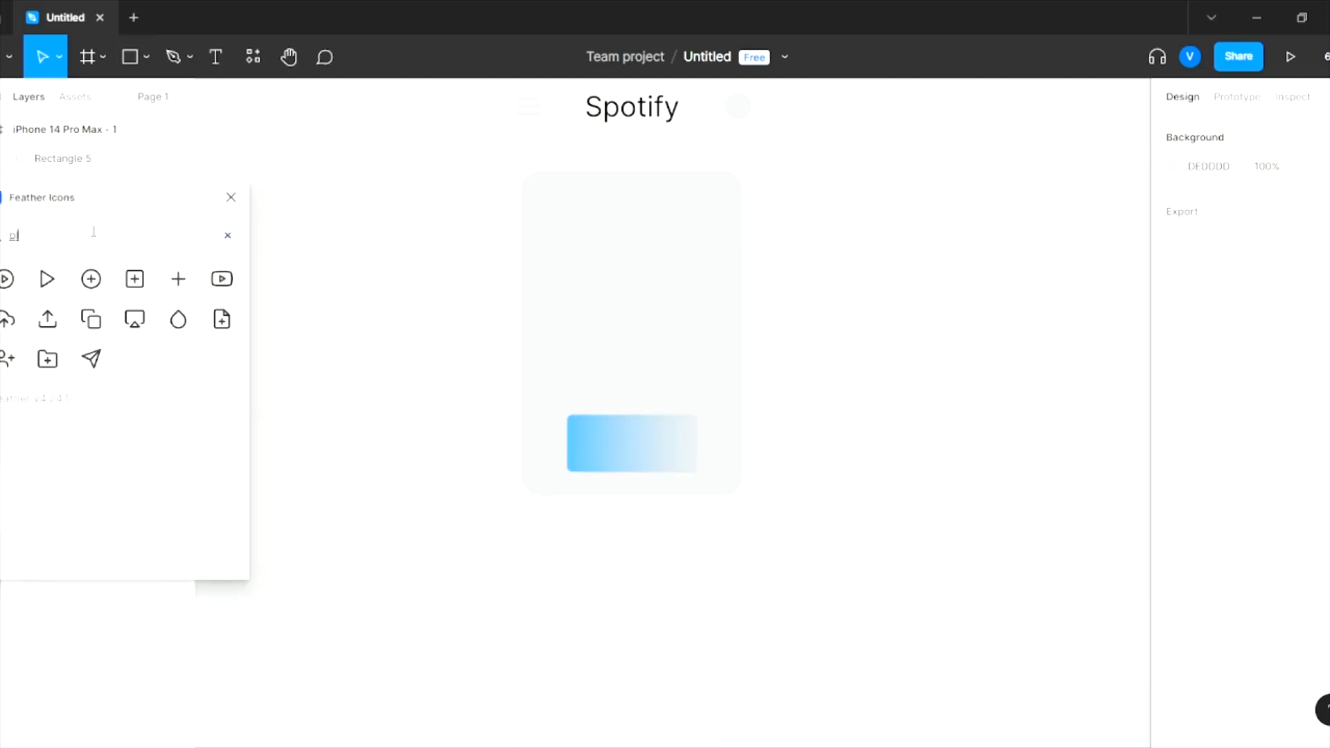
pyautogui.click(6, 280)
# - Search the Feather Icons for "hea" and insert the heart and headphones icons
pyautogui.tripleClick(181, 236)
pyautogui.write('hea')
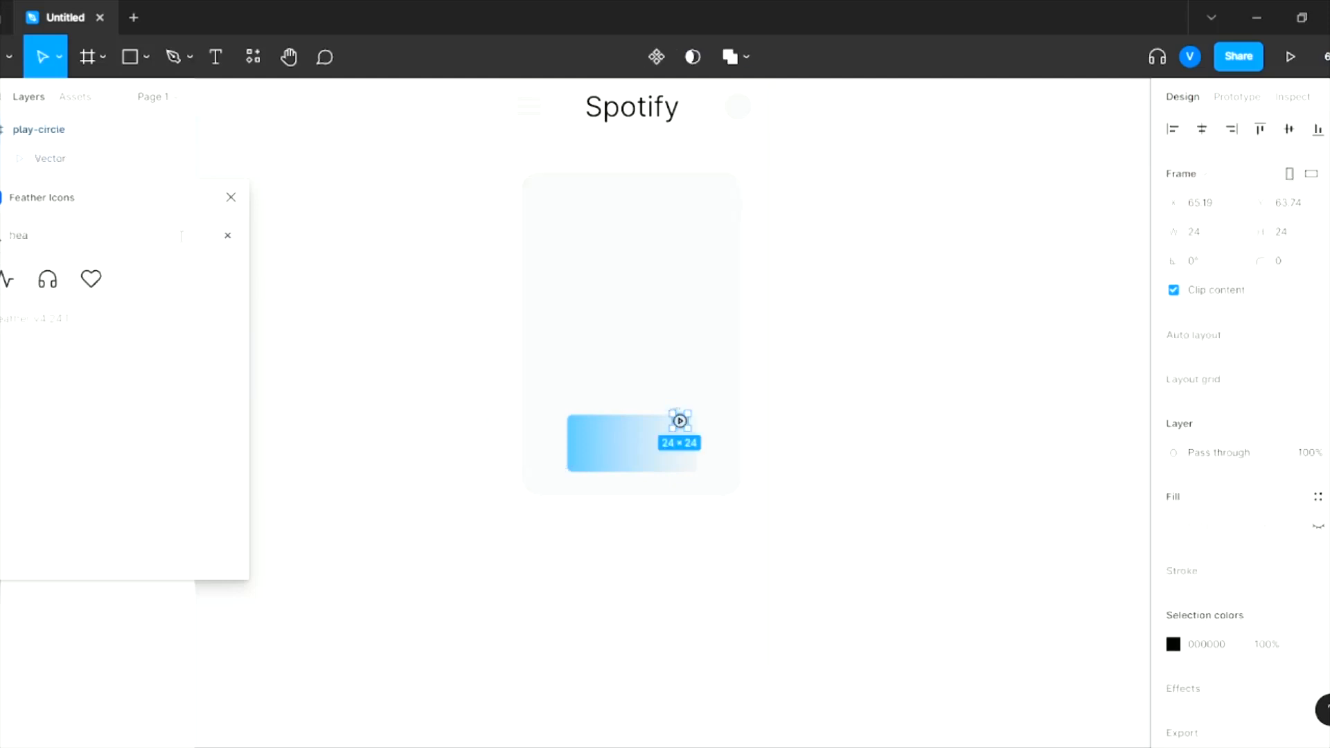
pyautogui.click(93, 282)
pyautogui.click(59, 280)
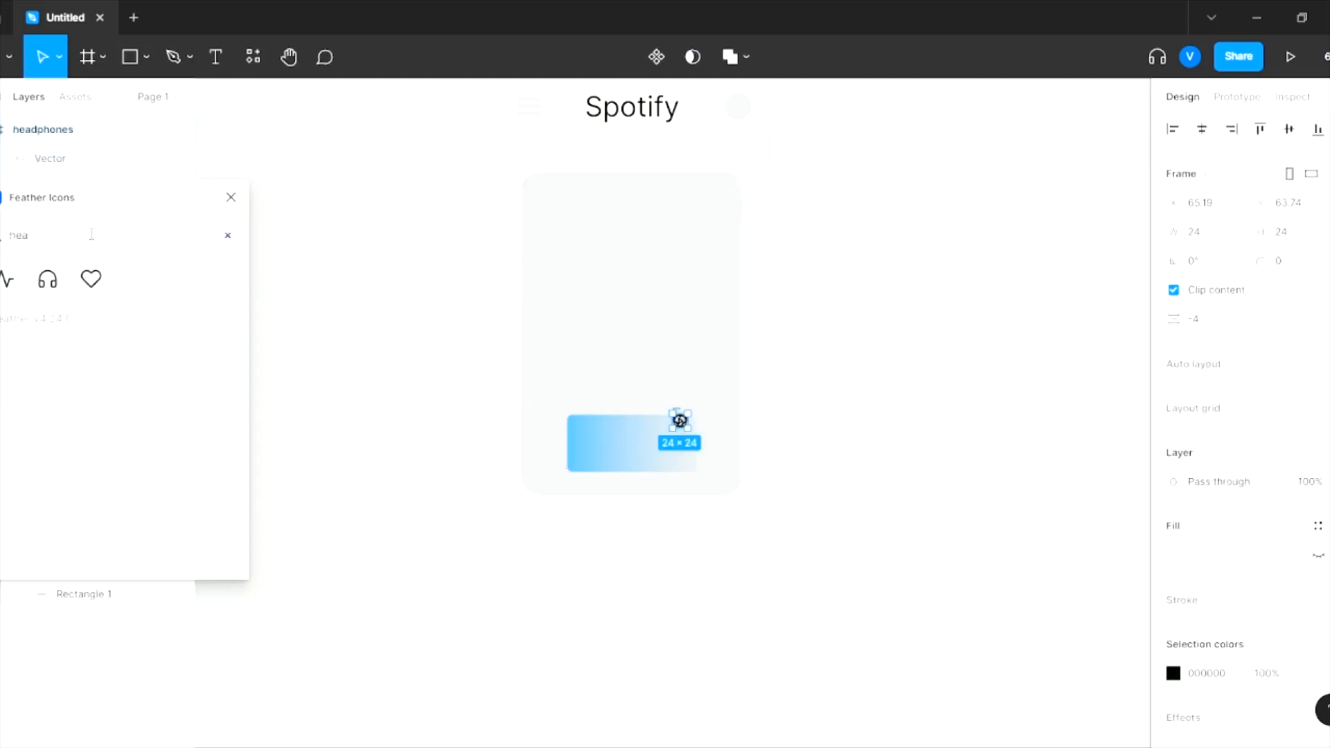
# - Clear the icon search and insert the skip-forward and skip-back icons from the full Feather list
pyautogui.press('BackSpace')
pyautogui.press('BackSpace')
pyautogui.press('BackSpace')
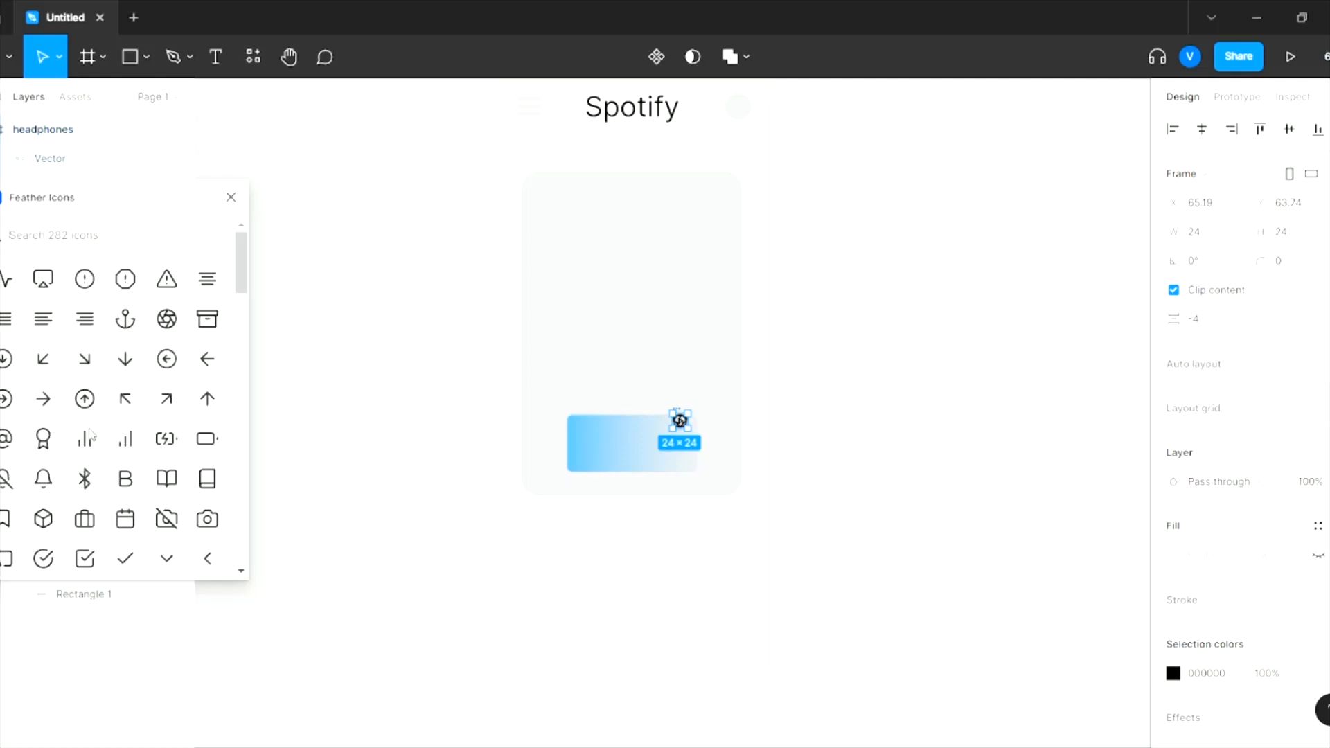
pyautogui.scroll(-6, 90, 435)
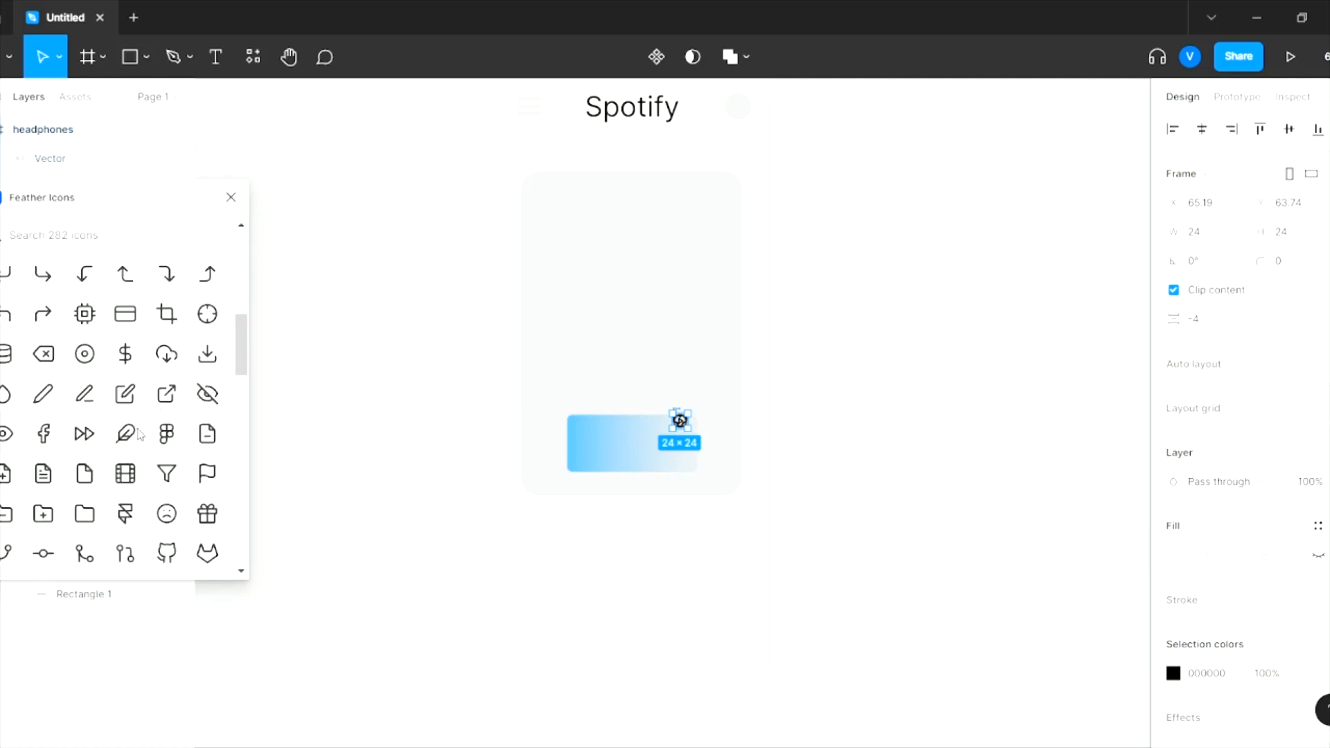
pyautogui.scroll(-8, 83, 471)
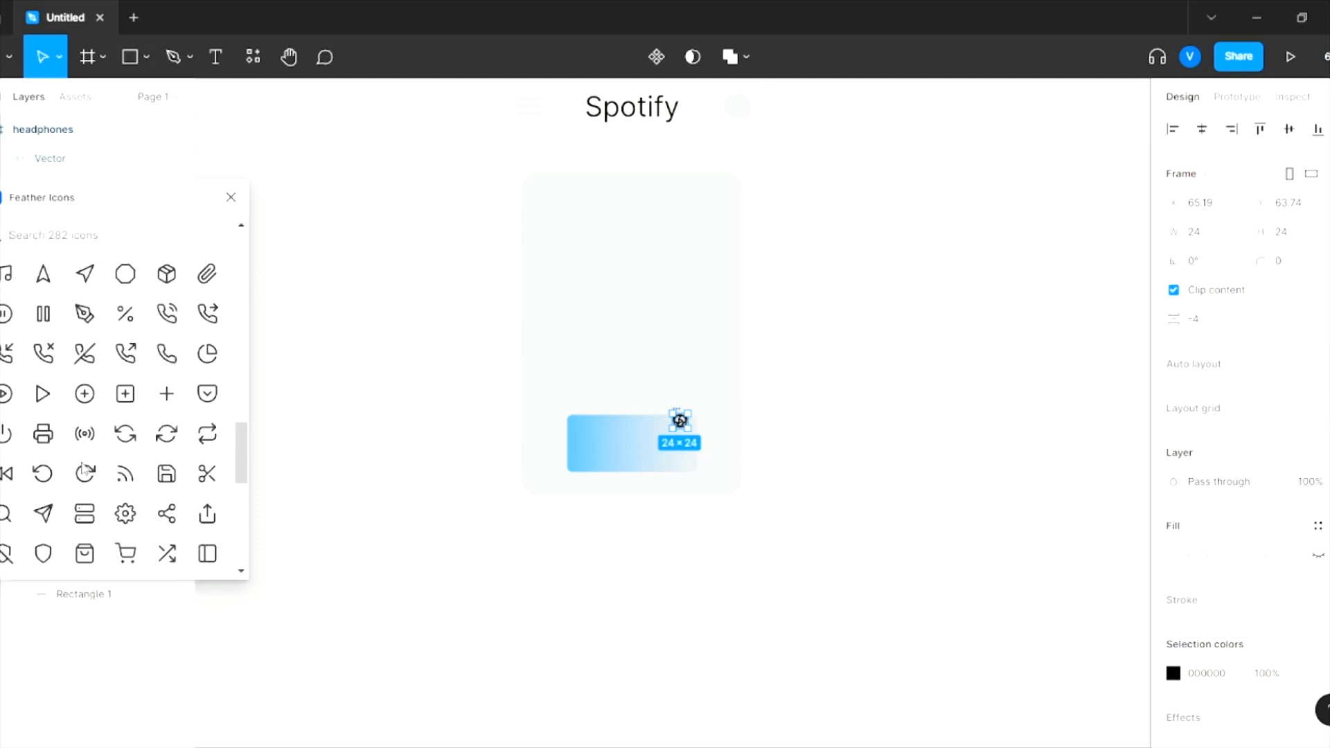
pyautogui.scroll(-5, 83, 472)
pyautogui.click(43, 367)
pyautogui.click(8, 368)
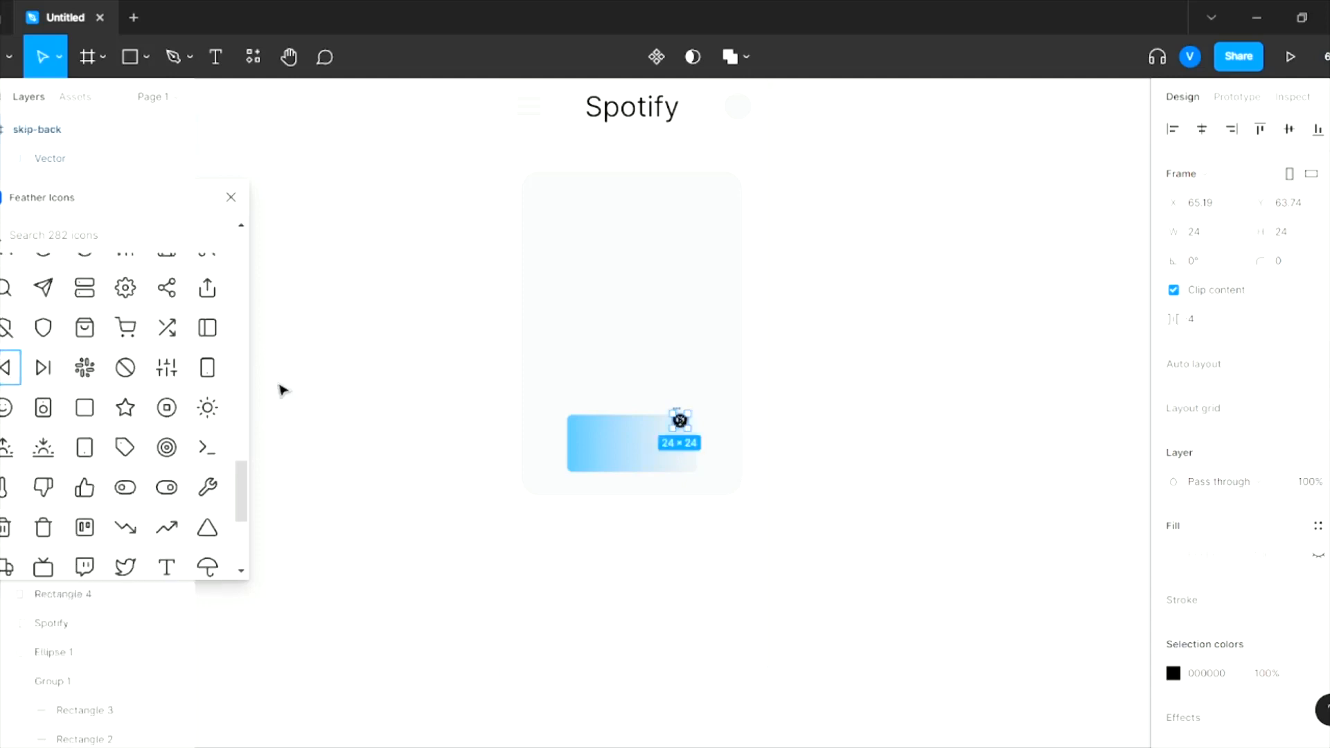
# - Browse the full Feather icon list and insert the minus-circle icon
pyautogui.scroll(-6, 195, 426)
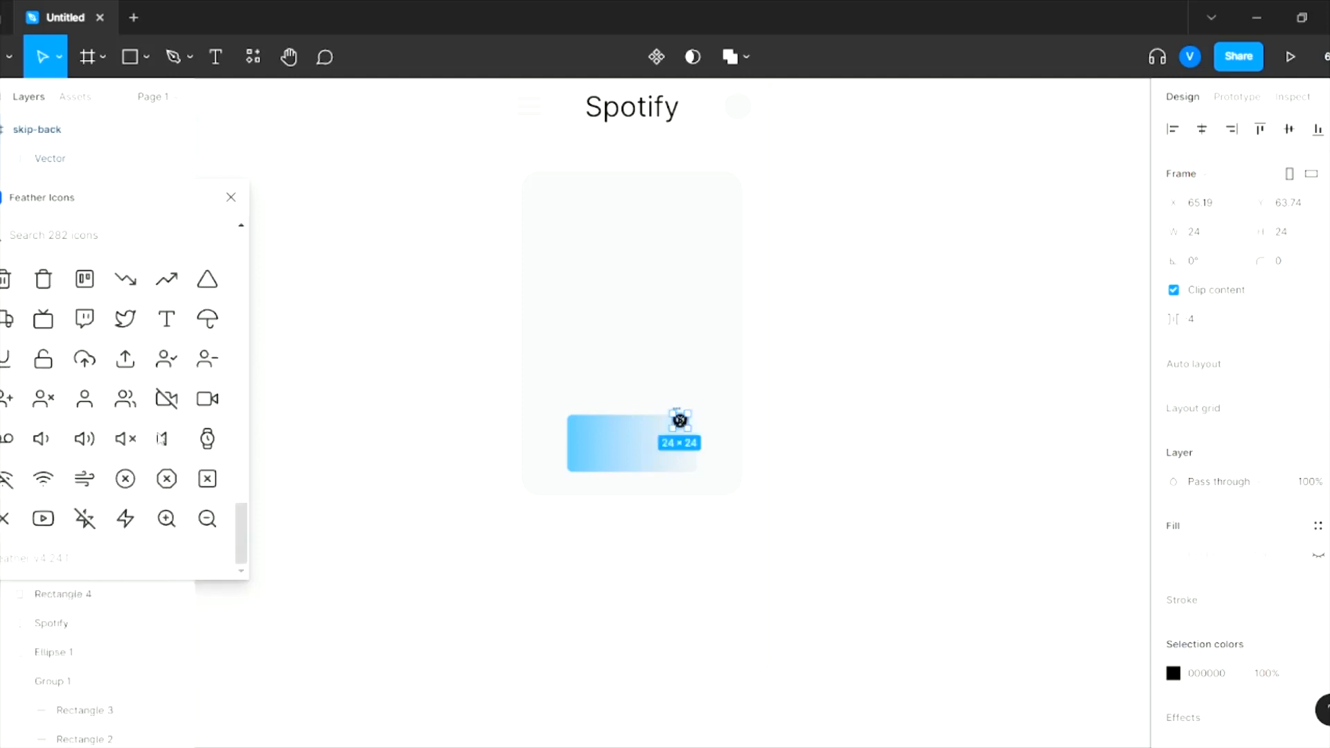
pyautogui.scroll(8, 161, 443)
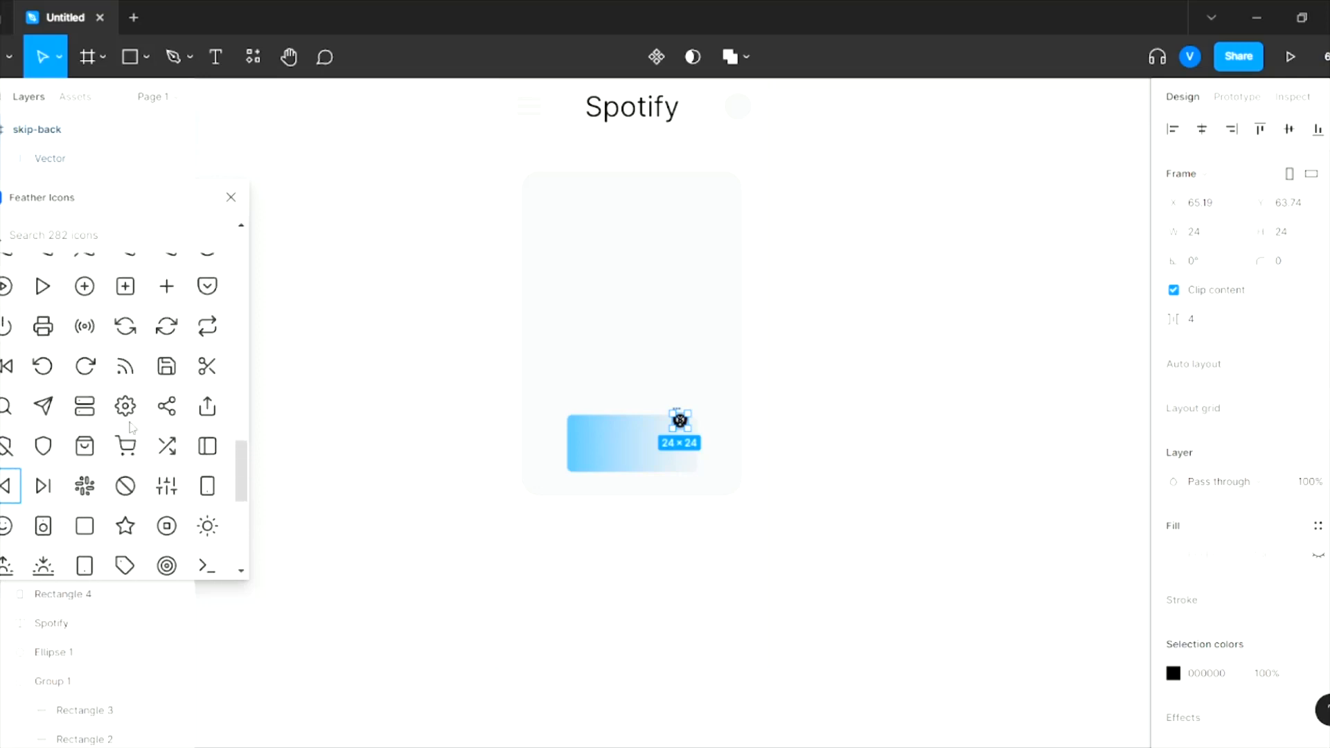
pyautogui.scroll(5, 132, 427)
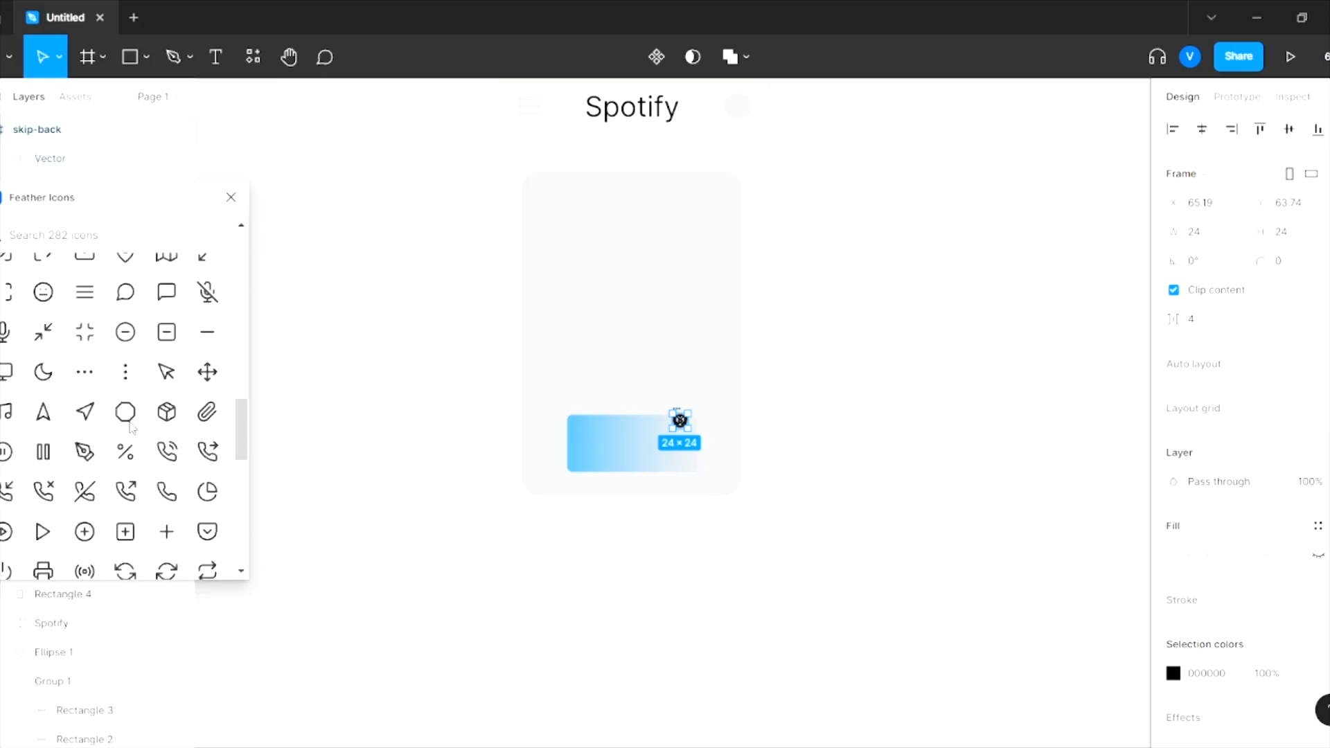
pyautogui.scroll(6, 86, 395)
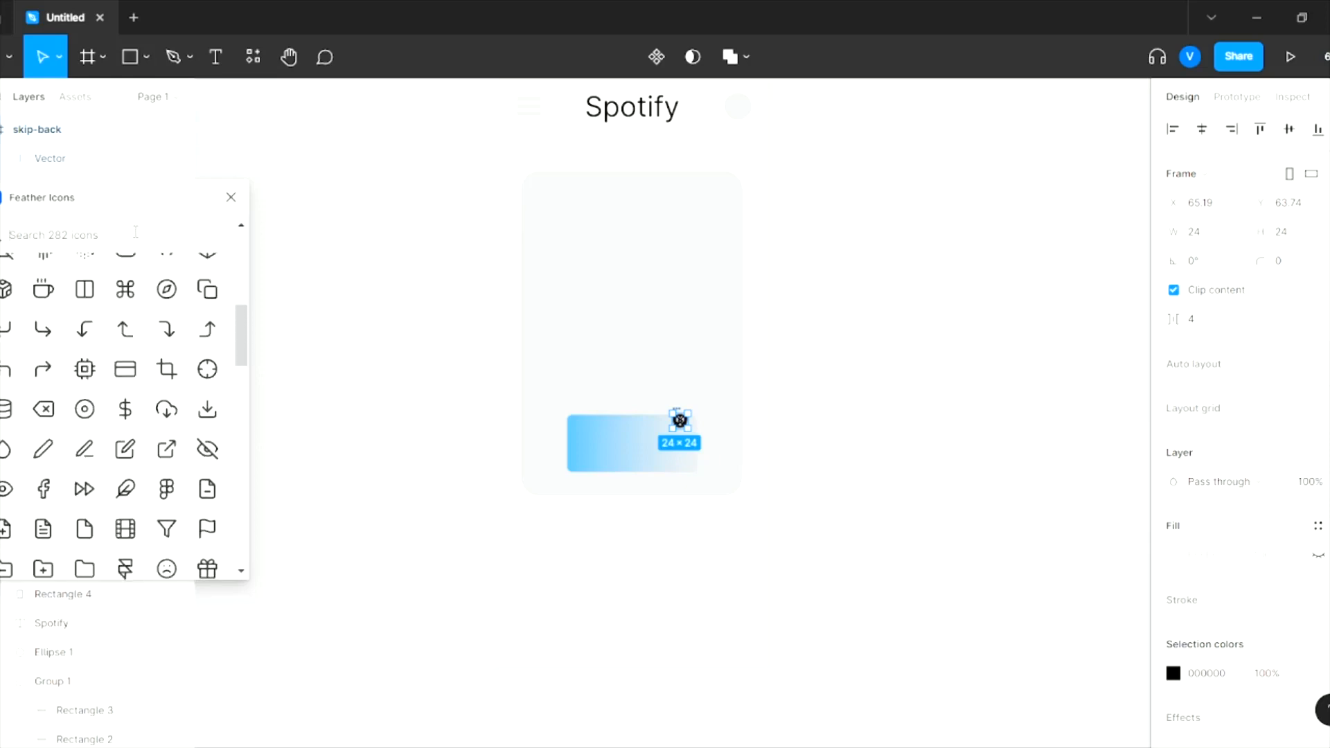
pyautogui.scroll(5, 86, 393)
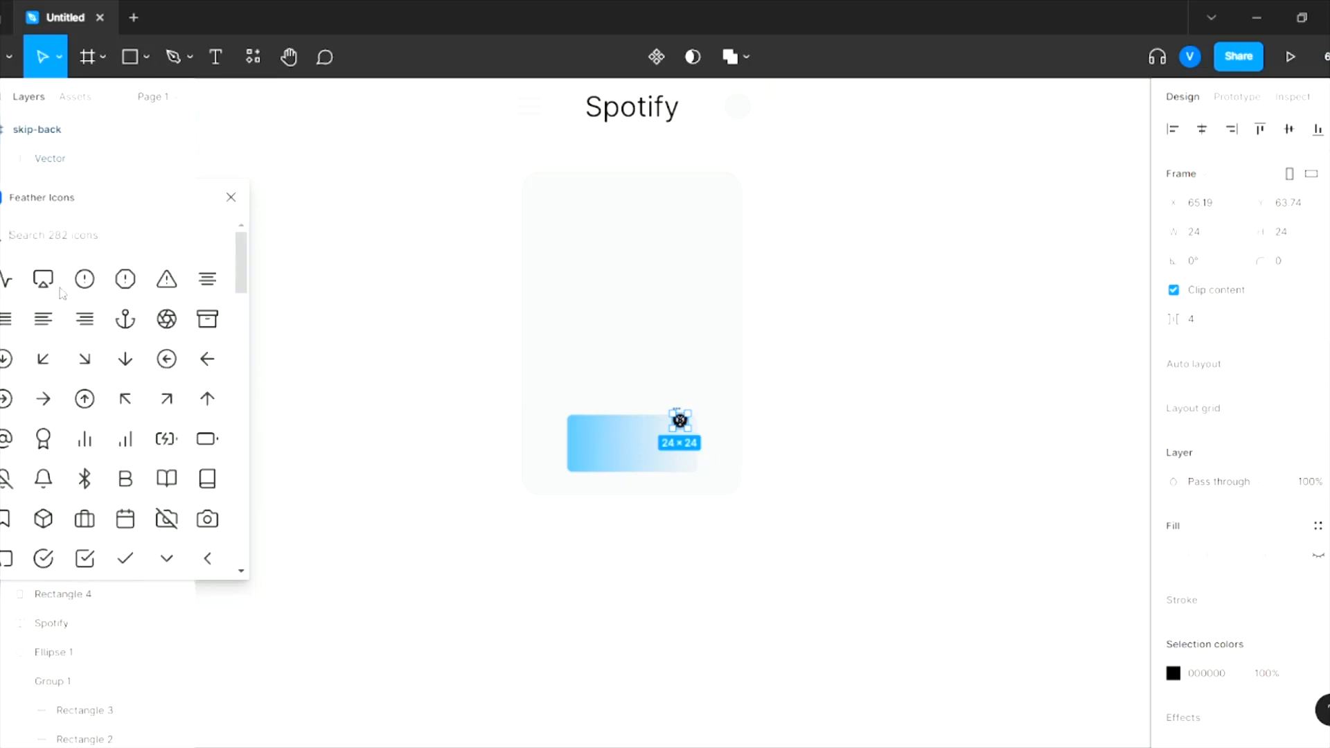
pyautogui.scroll(-10, 53, 440)
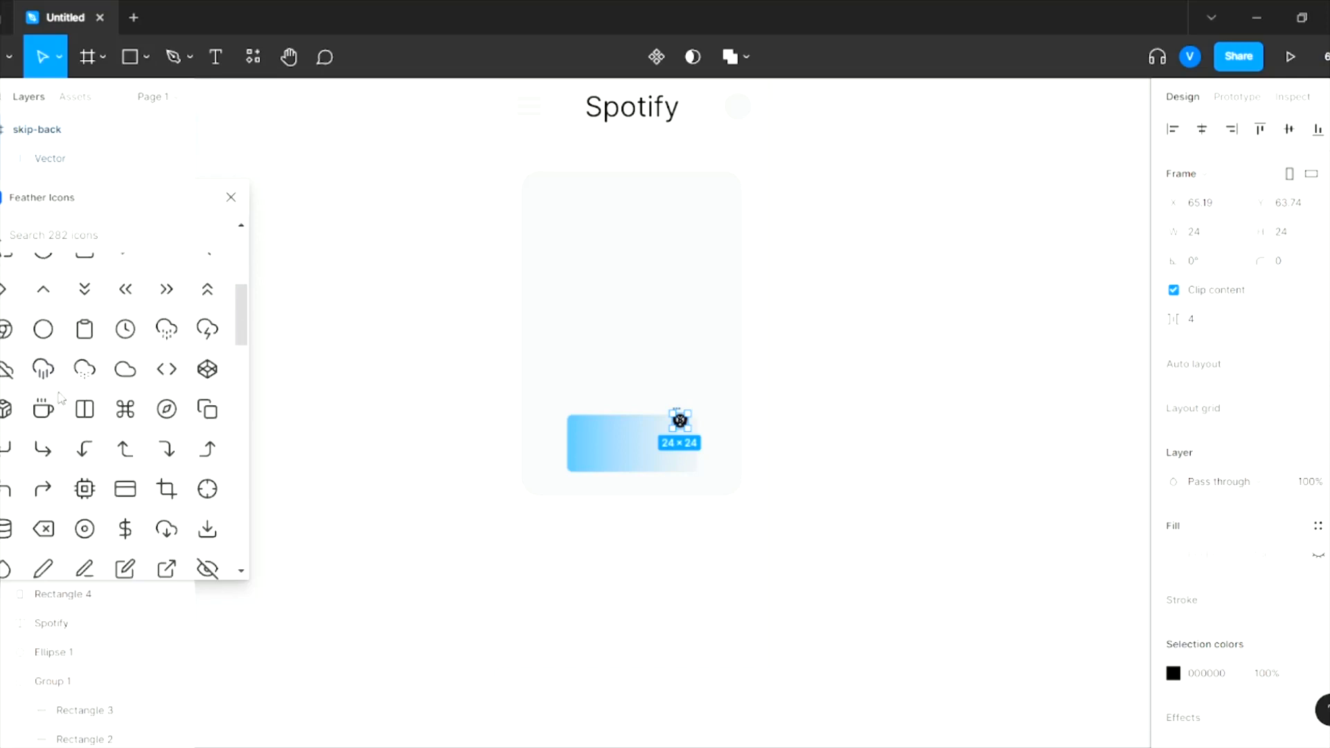
pyautogui.scroll(-4, 61, 397)
pyautogui.click(125, 530)
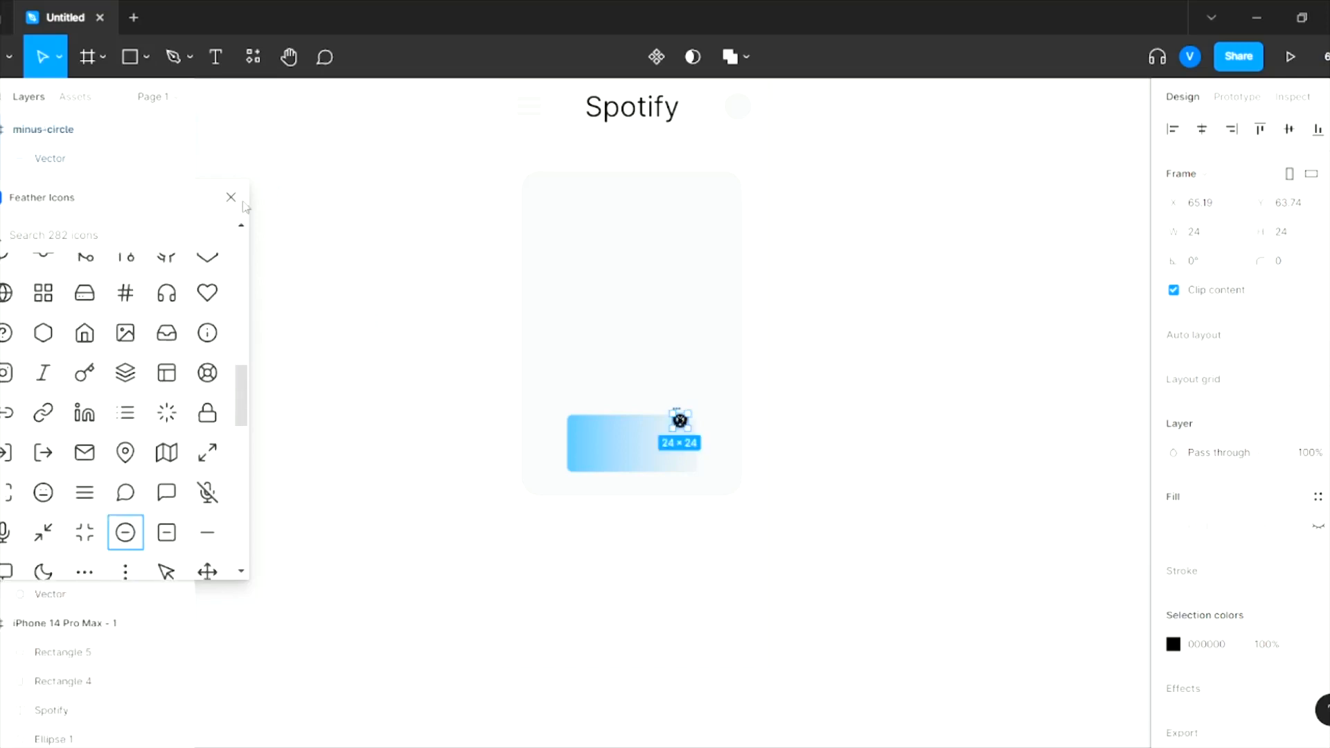
# - Move the minus-circle and heart icons out of the icon stack, placing them one above the other beside the gradient rectangle
pyautogui.scroll(5, 668, 467)
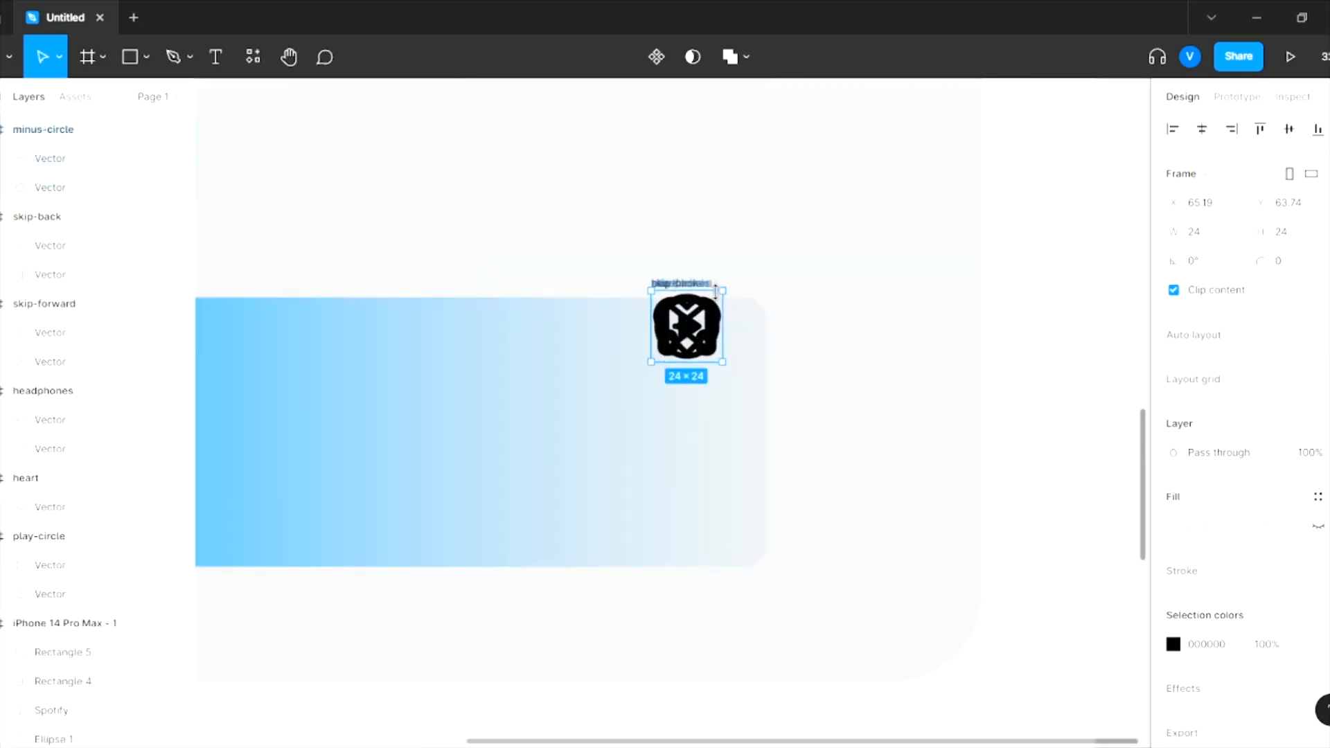
pyautogui.moveTo(716, 302); pyautogui.dragTo(885, 333)
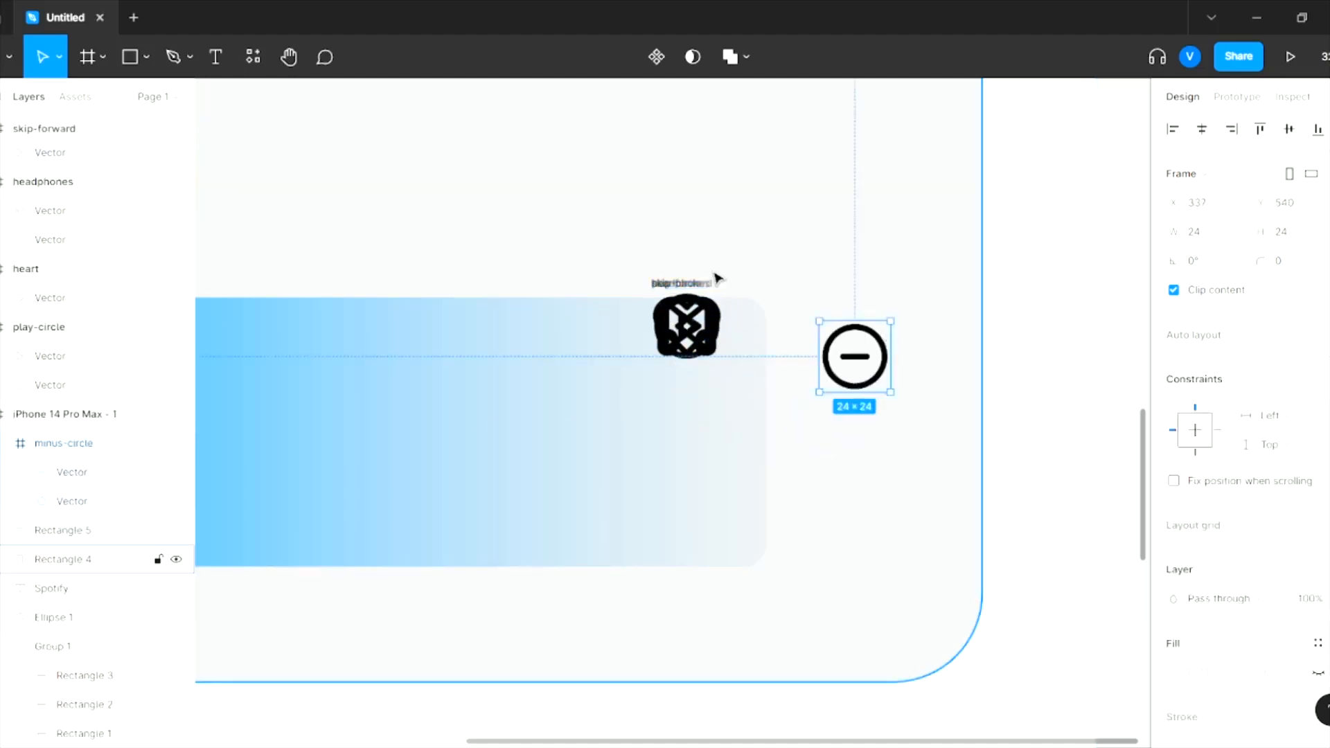
pyautogui.moveTo(713, 311); pyautogui.dragTo(876, 438)
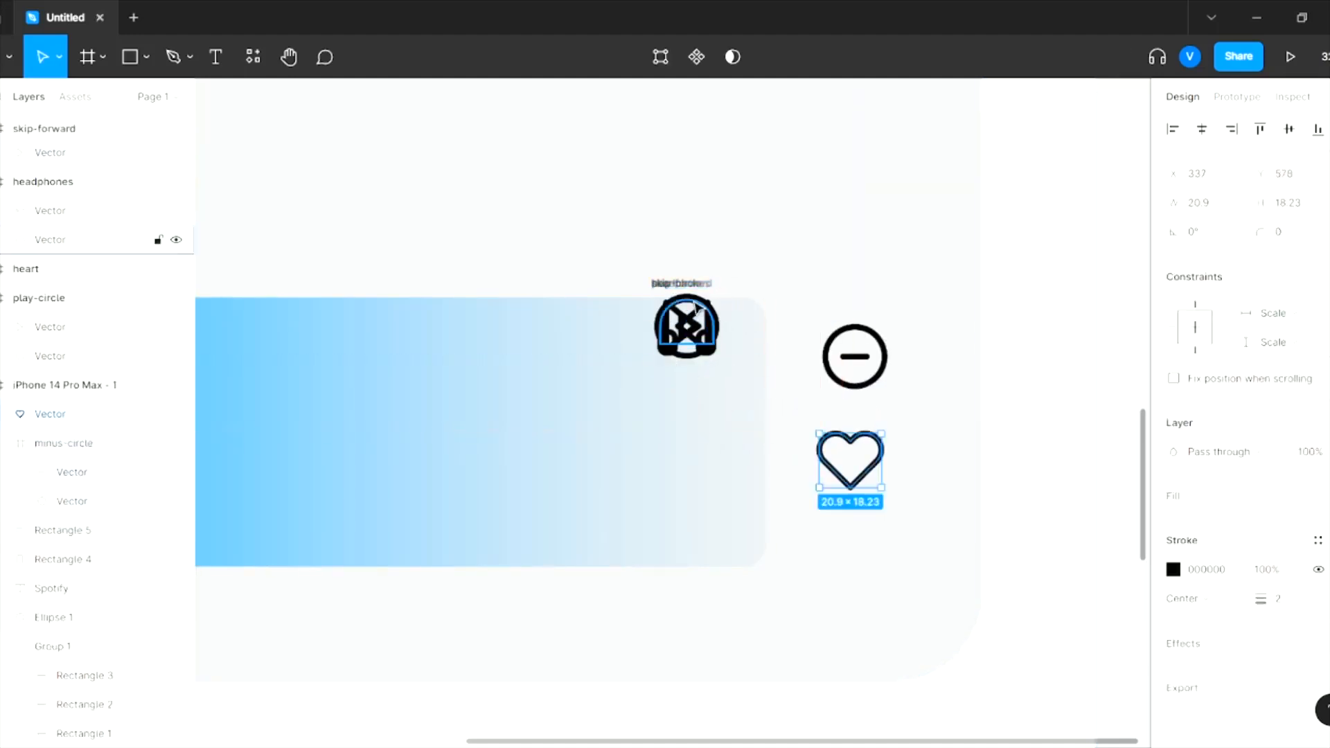
pyautogui.moveTo(693, 300); pyautogui.dragTo(850, 623)
pyautogui.hotkey('ctrl', 'z')
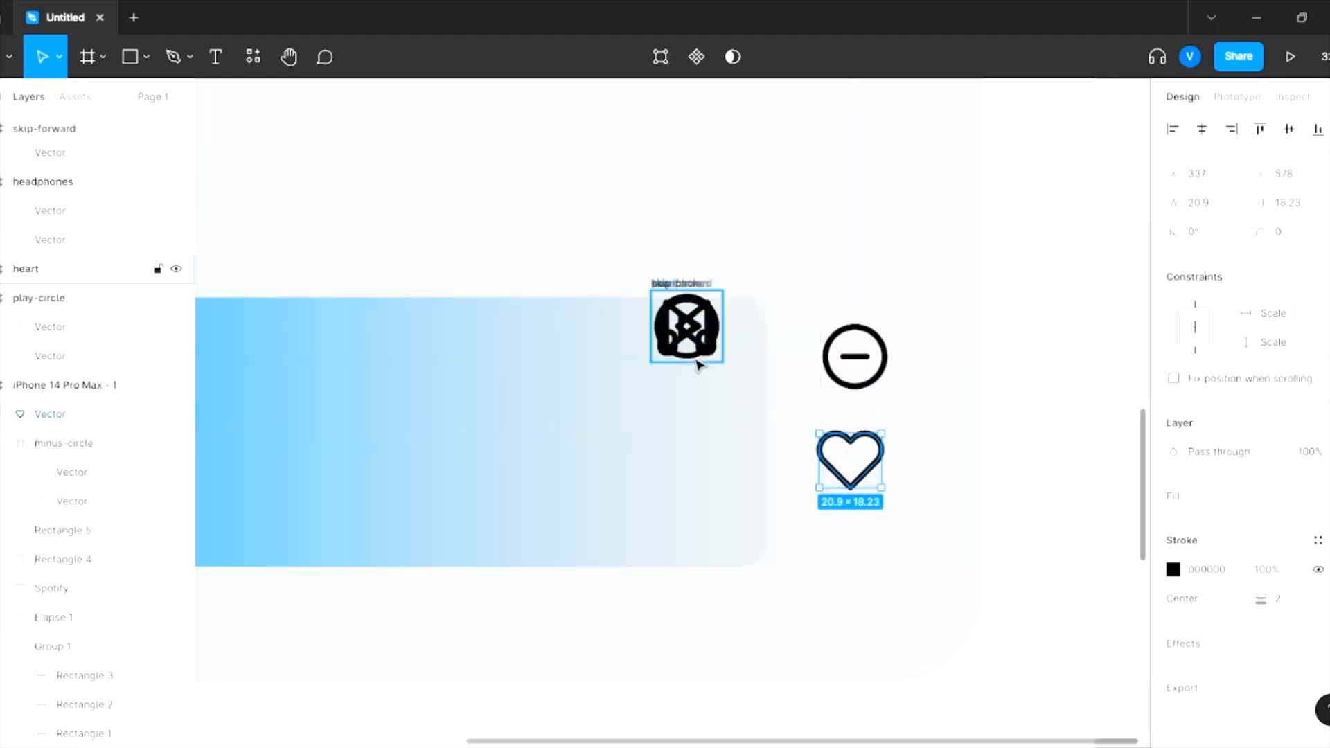
# - Move the play icon's ring and the skip-back shapes out of the icon stack, and group the skip-back bar with its triangle
pyautogui.moveTo(696, 360); pyautogui.dragTo(831, 280)
pyautogui.moveTo(707, 319); pyautogui.dragTo(804, 262)
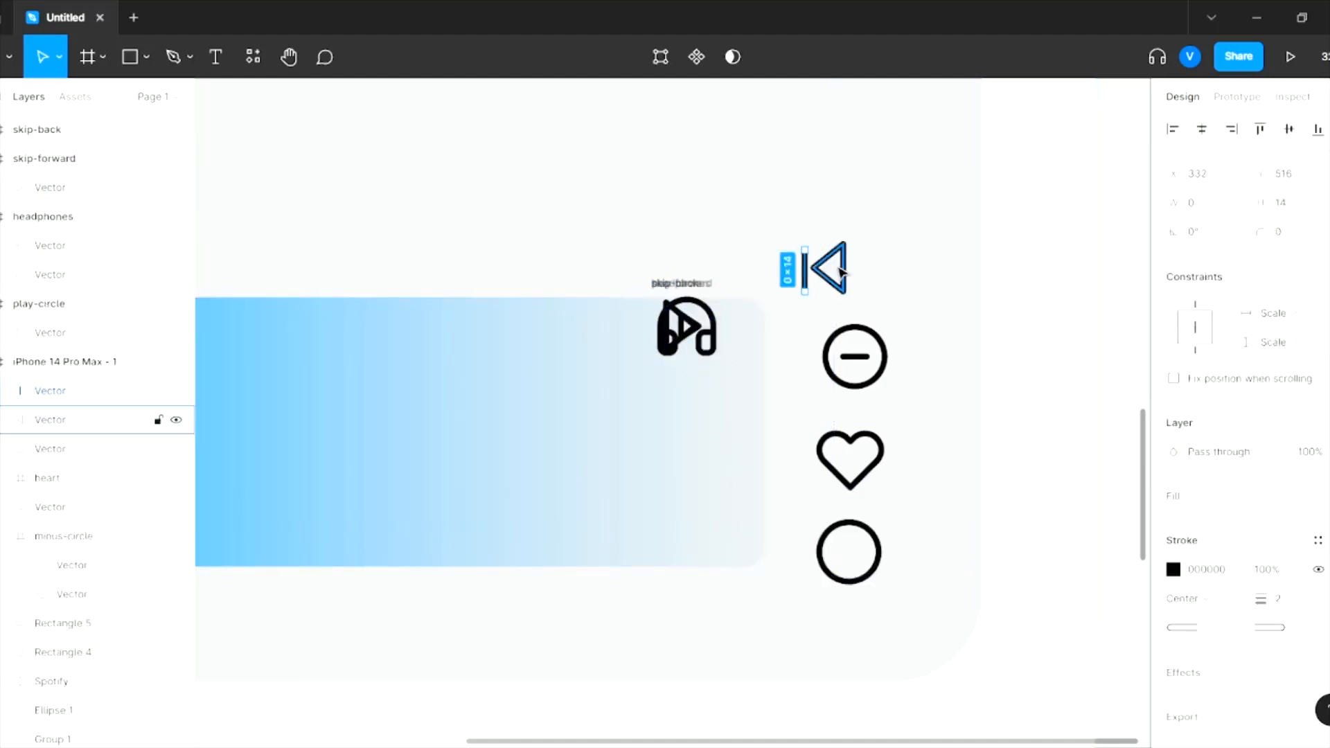
pyautogui.keyDown('shift'); pyautogui.click(840, 269); pyautogui.keyUp('shift')
pyautogui.hotkey('ctrl', 'g')
# - Move the skip-forward shapes above the icon stack and group its bar and triangle
pyautogui.moveTo(680, 324); pyautogui.dragTo(688, 208)
pyautogui.keyDown('shift'); pyautogui.click(651, 216); pyautogui.keyUp('shift')
pyautogui.hotkey('ctrl', 'g')
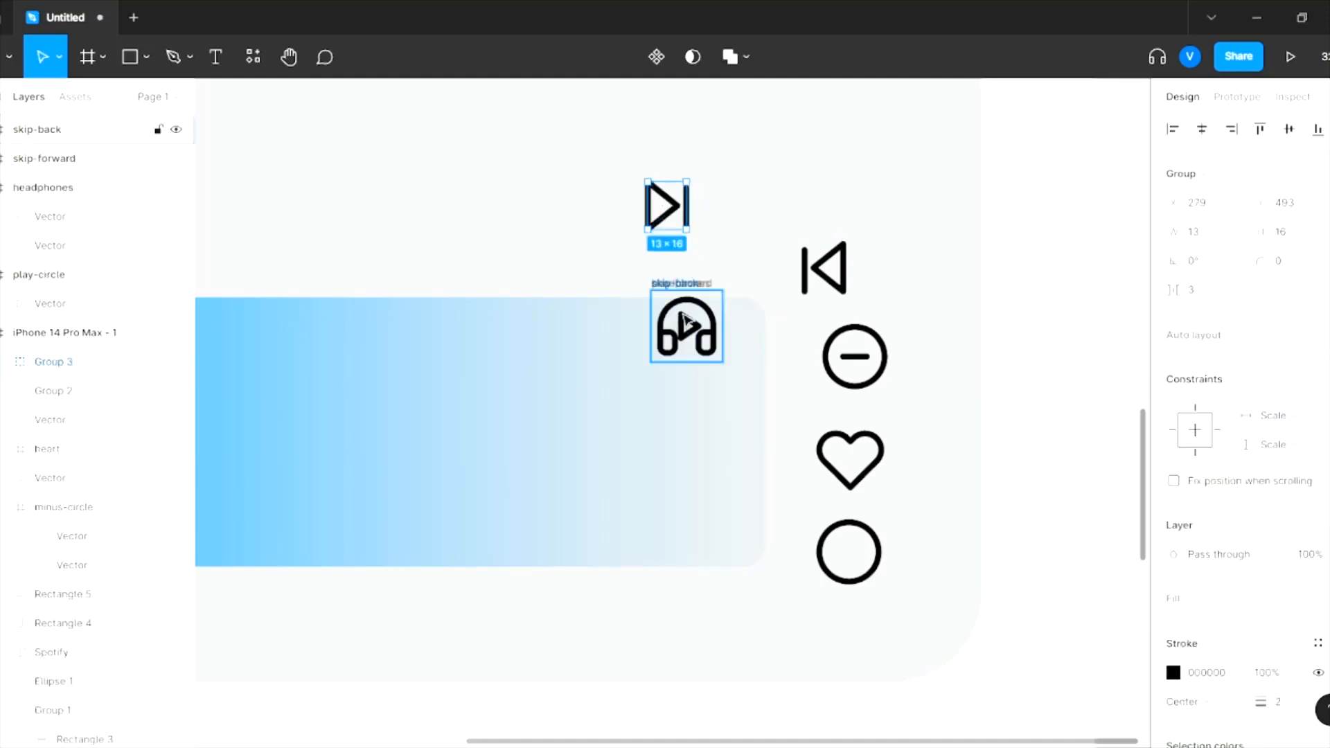
# - Place the play triangle in the centre of the empty ring below the heart and group the two shapes
pyautogui.moveTo(688, 326); pyautogui.dragTo(855, 554)
pyautogui.hotkey('ctrl', 'z')
pyautogui.click(850, 574)
pyautogui.click(912, 547)
pyautogui.click(850, 551)
pyautogui.doubleClick(852, 553)
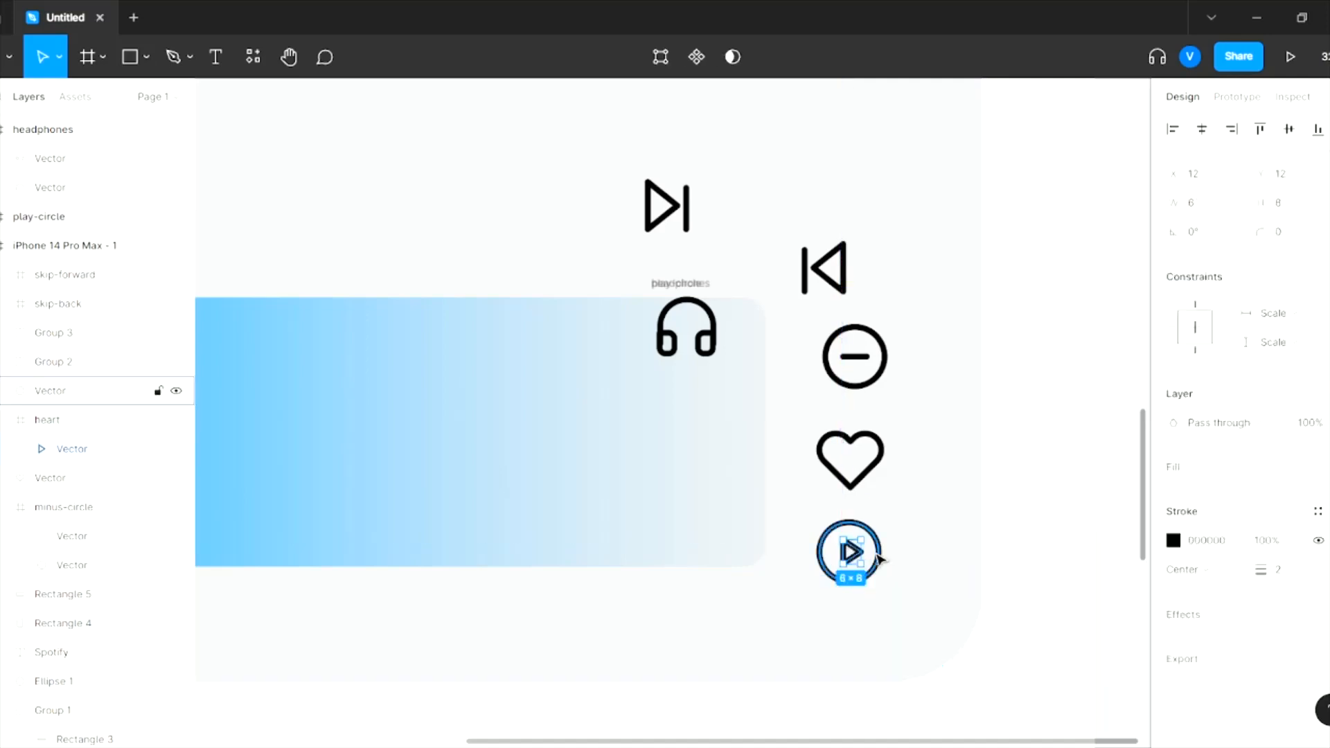
pyautogui.keyDown('shift'); pyautogui.click(879, 555); pyautogui.keyUp('shift')
pyautogui.hotkey('ctrl', 'g')
# - Group the two shapes of the minus-circle icon, and likewise the two shapes of the headphones icon
pyautogui.doubleClick(853, 357)
pyautogui.keyDown('shift'); pyautogui.click(885, 359); pyautogui.keyUp('shift')
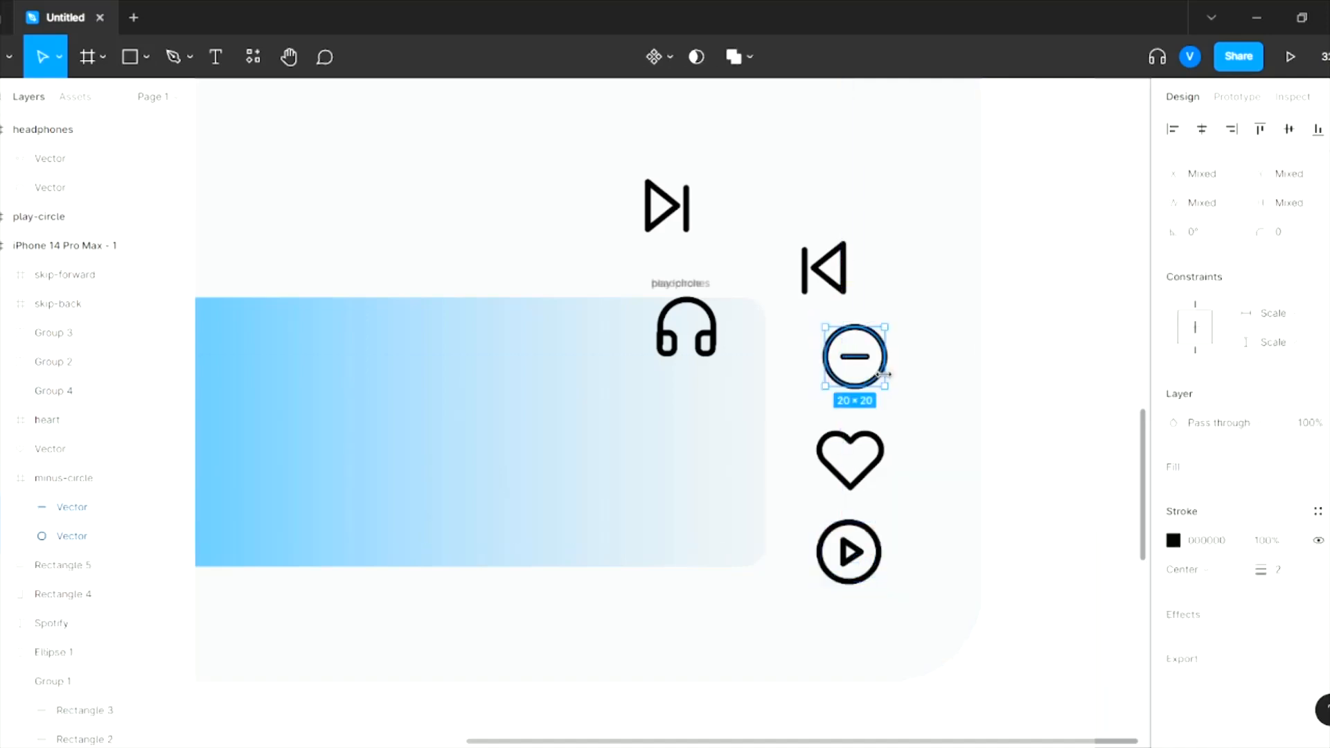
pyautogui.hotkey('ctrl', 'g')
pyautogui.doubleClick(668, 343)
pyautogui.keyDown('shift'); pyautogui.click(710, 316); pyautogui.keyUp('shift')
pyautogui.hotkey('ctrl', 'g')
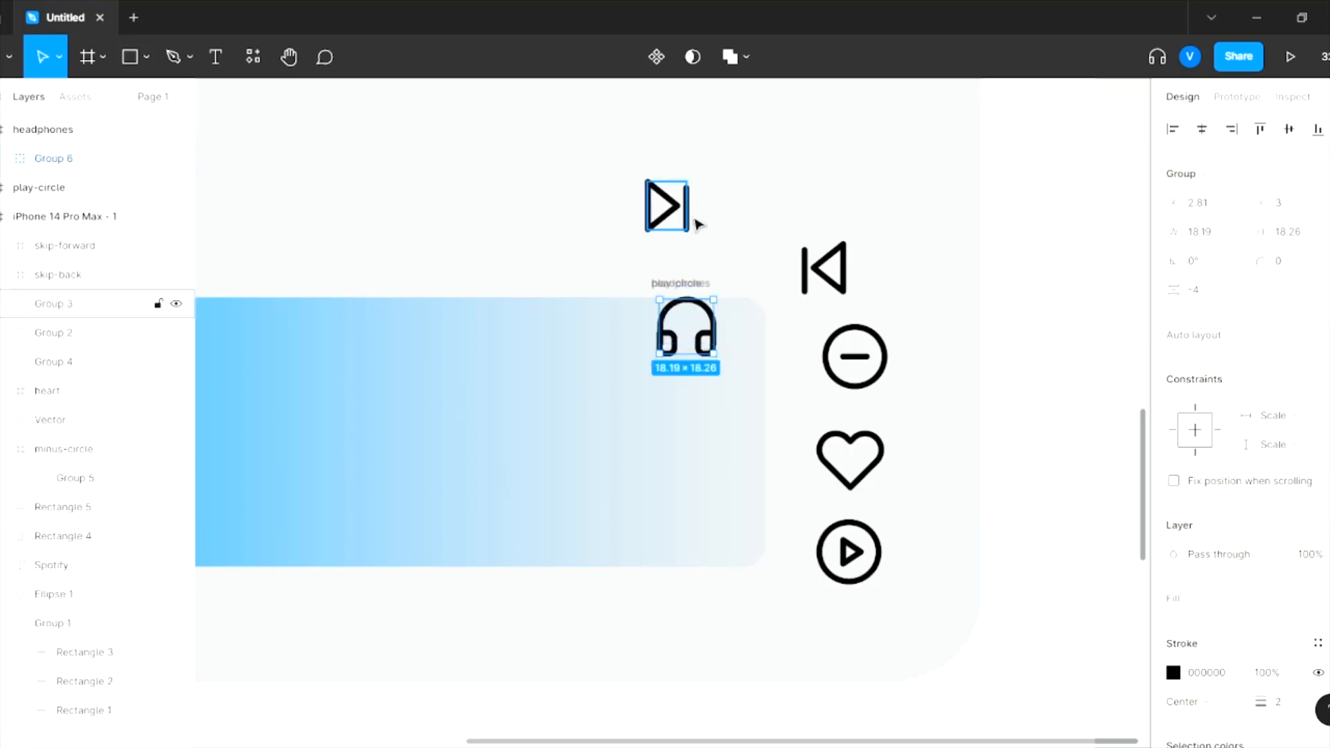
# - Group the bar and triangle inside the skip-forward group, and do the same inside the skip-back group
pyautogui.click(684, 218)
pyautogui.click(685, 223)
pyautogui.doubleClick(685, 223)
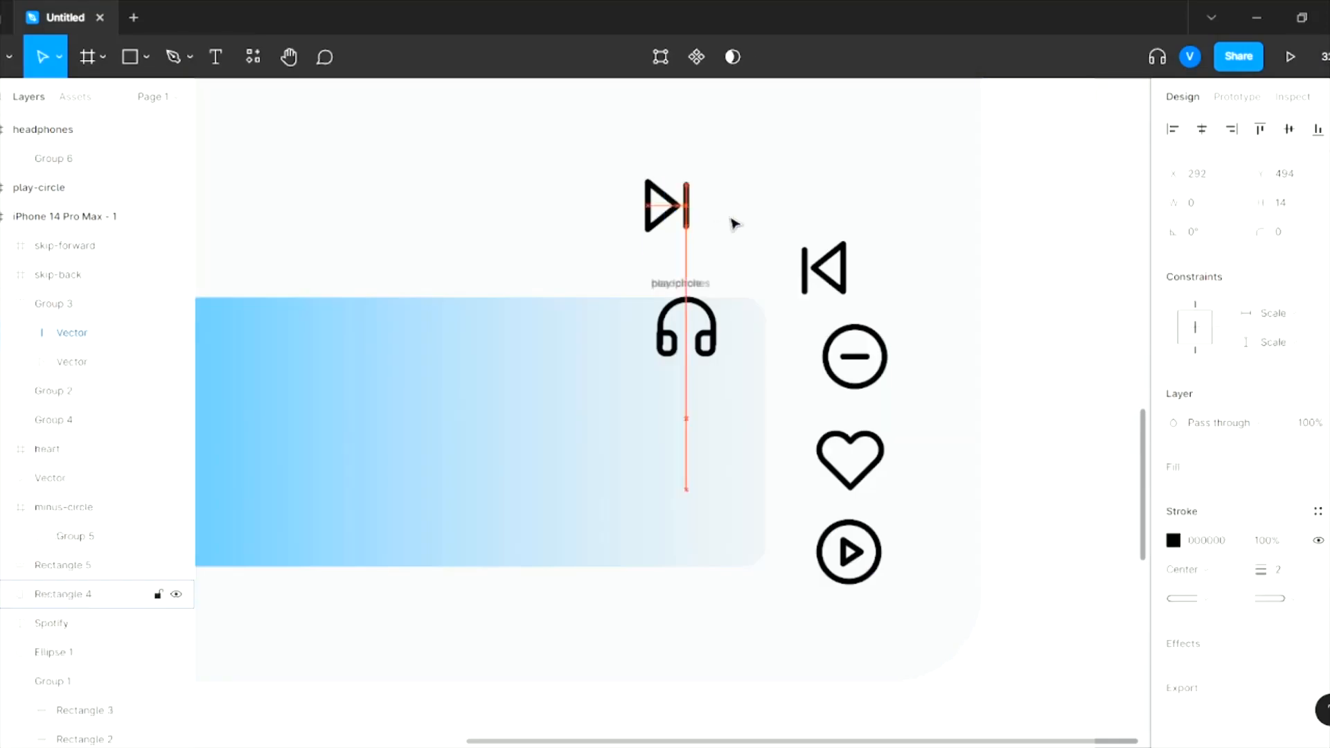
pyautogui.keyDown('shift'); pyautogui.click(661, 225); pyautogui.keyUp('shift')
pyautogui.hotkey('ctrl', 'g')
pyautogui.click(803, 269)
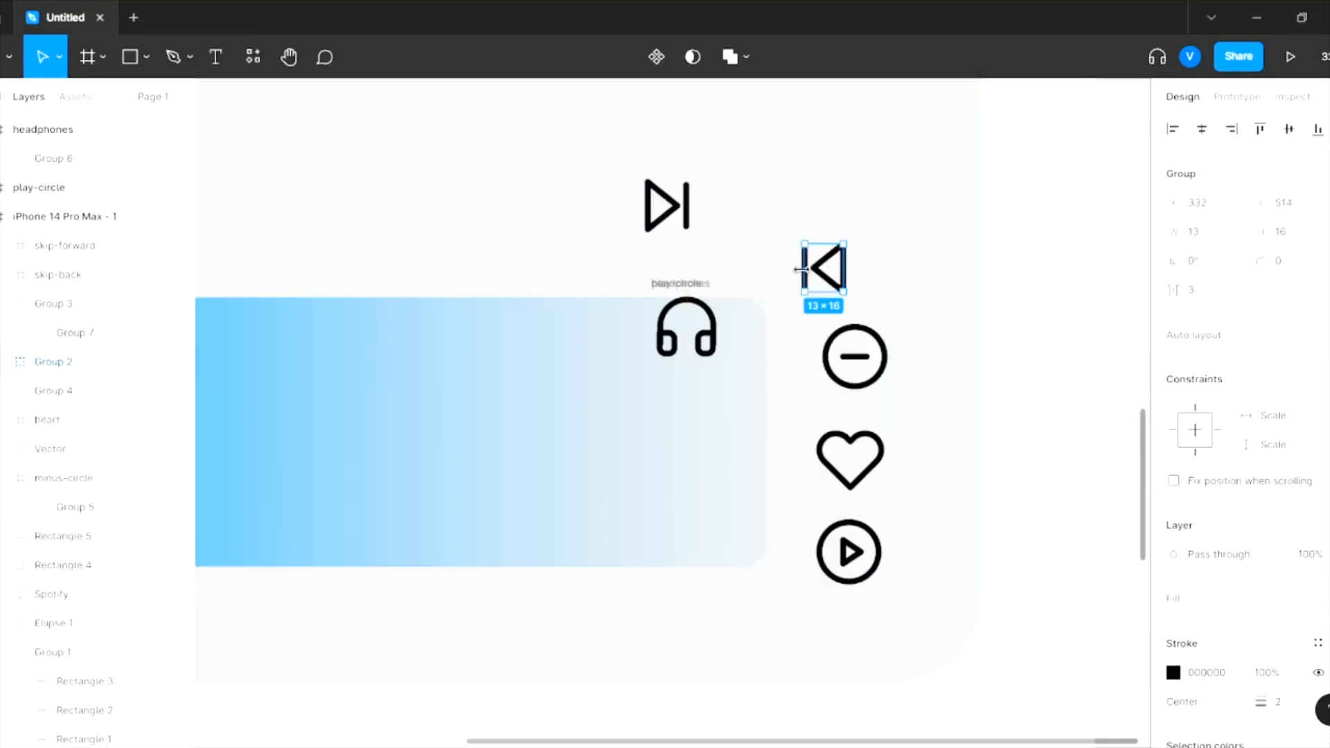
pyautogui.doubleClick(805, 268)
pyautogui.keyDown('shift'); pyautogui.click(828, 268); pyautogui.keyUp('shift')
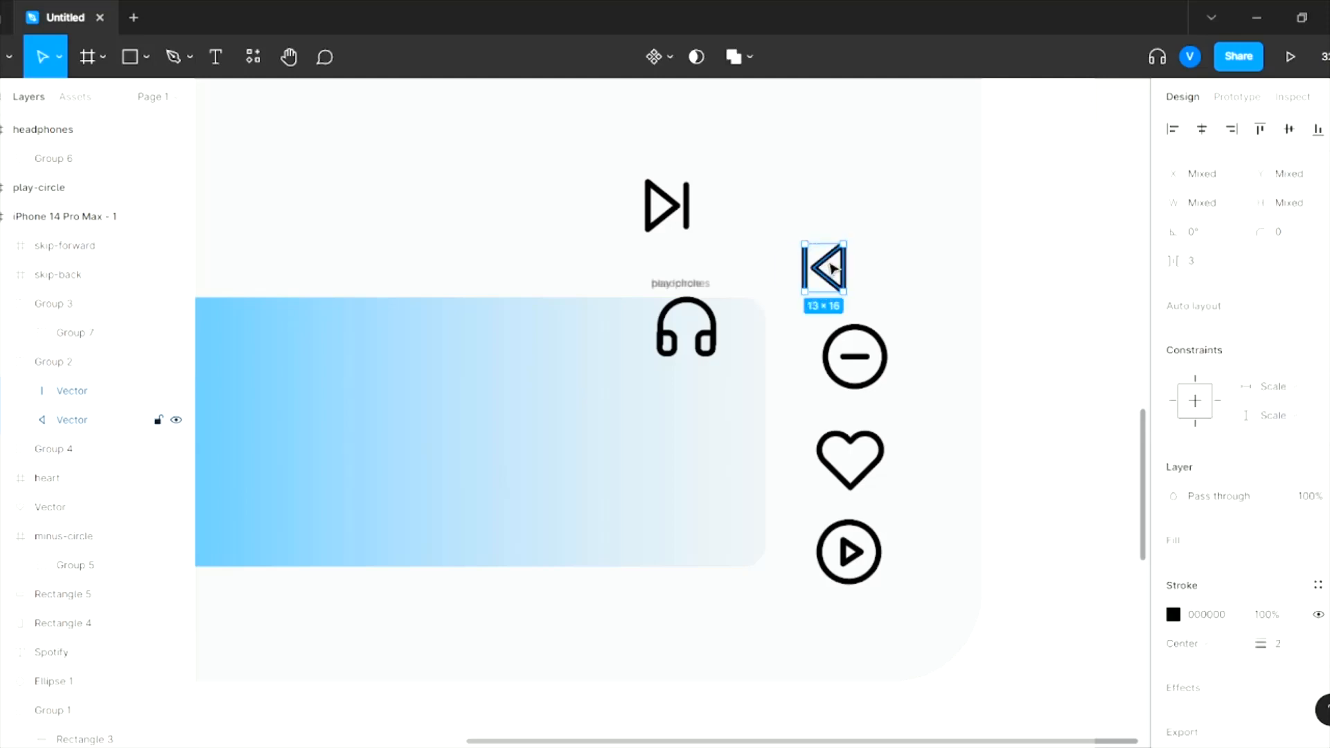
pyautogui.hotkey('ctrl', 'g')
pyautogui.click(882, 294)
# - Arrange the heart, skip-back and skip-forward icons in a row below the card, leaving a wide gap between the skip icons
pyautogui.scroll(-3, 882, 294)
pyautogui.scroll(-1, 767, 436)
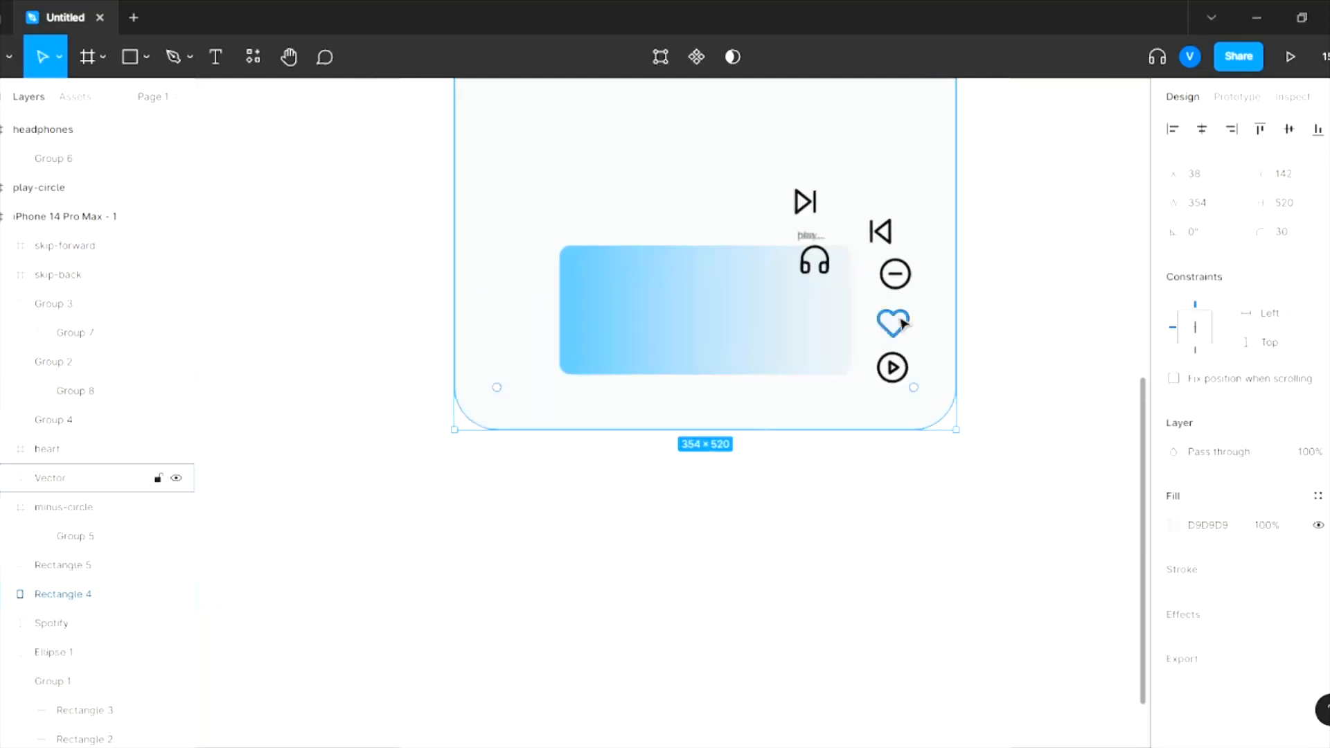
pyautogui.moveTo(899, 322); pyautogui.dragTo(561, 494)
pyautogui.hotkey('ctrl', 'z')
pyautogui.click(895, 321)
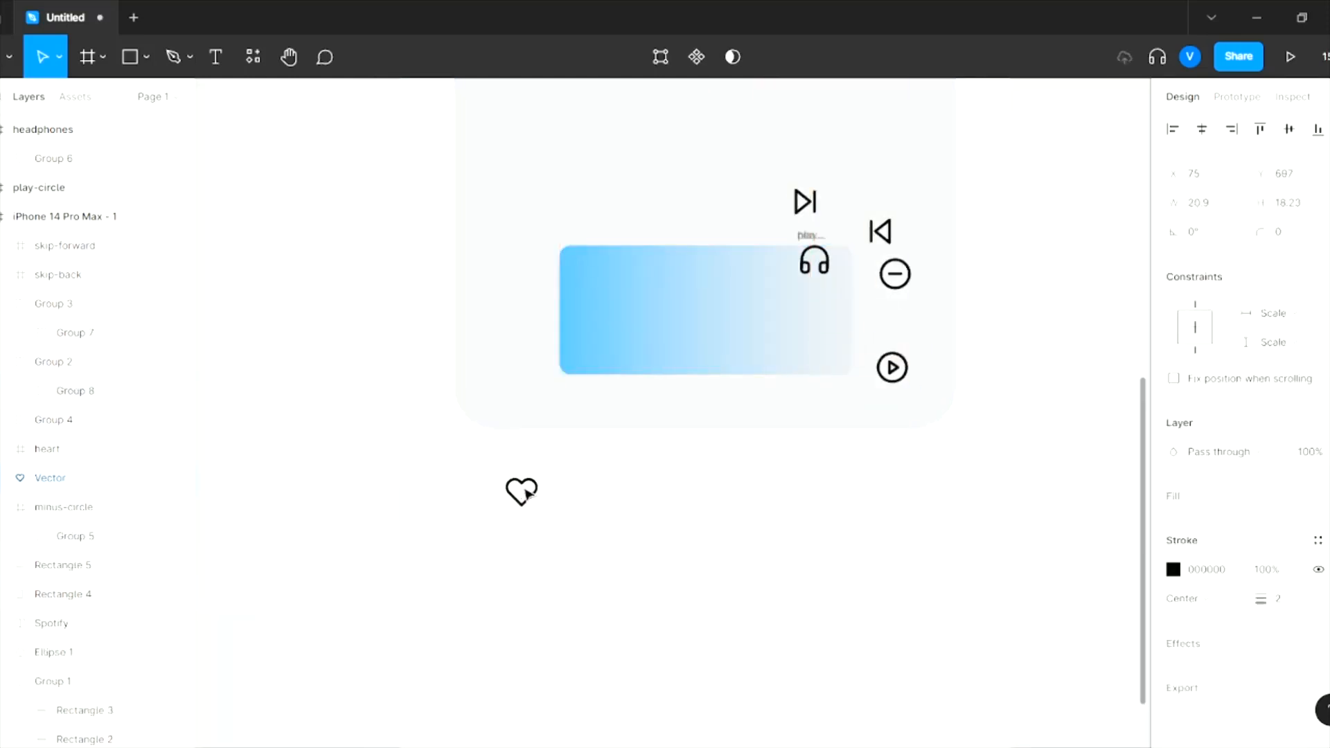
pyautogui.click(880, 232)
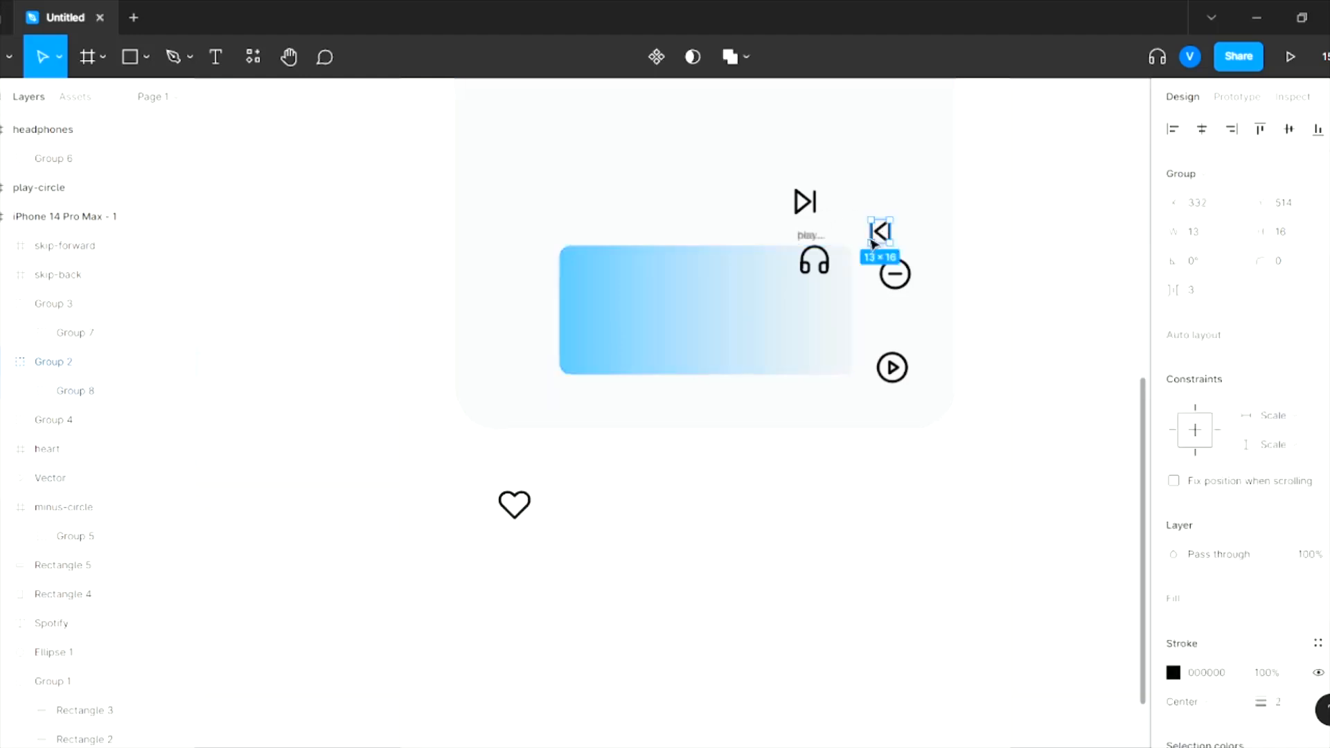
pyautogui.moveTo(880, 231); pyautogui.dragTo(584, 506)
pyautogui.moveTo(805, 202); pyautogui.dragTo(823, 505)
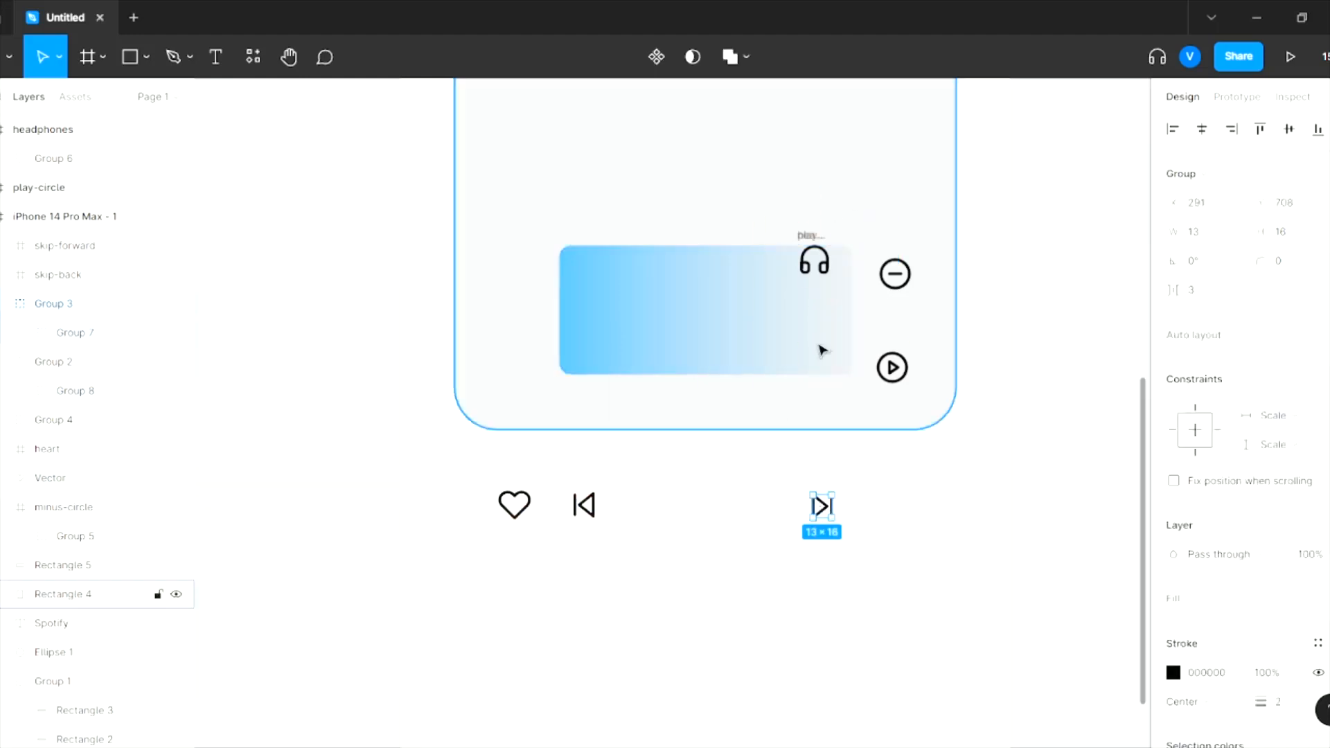
# - Move the play icon midway between the skip-back and skip-forward icons and set its size to 40 × 40
pyautogui.moveTo(892, 367); pyautogui.dragTo(702, 490)
pyautogui.write('40')
pyautogui.press('Tab')
pyautogui.write('40')
pyautogui.press('Return')
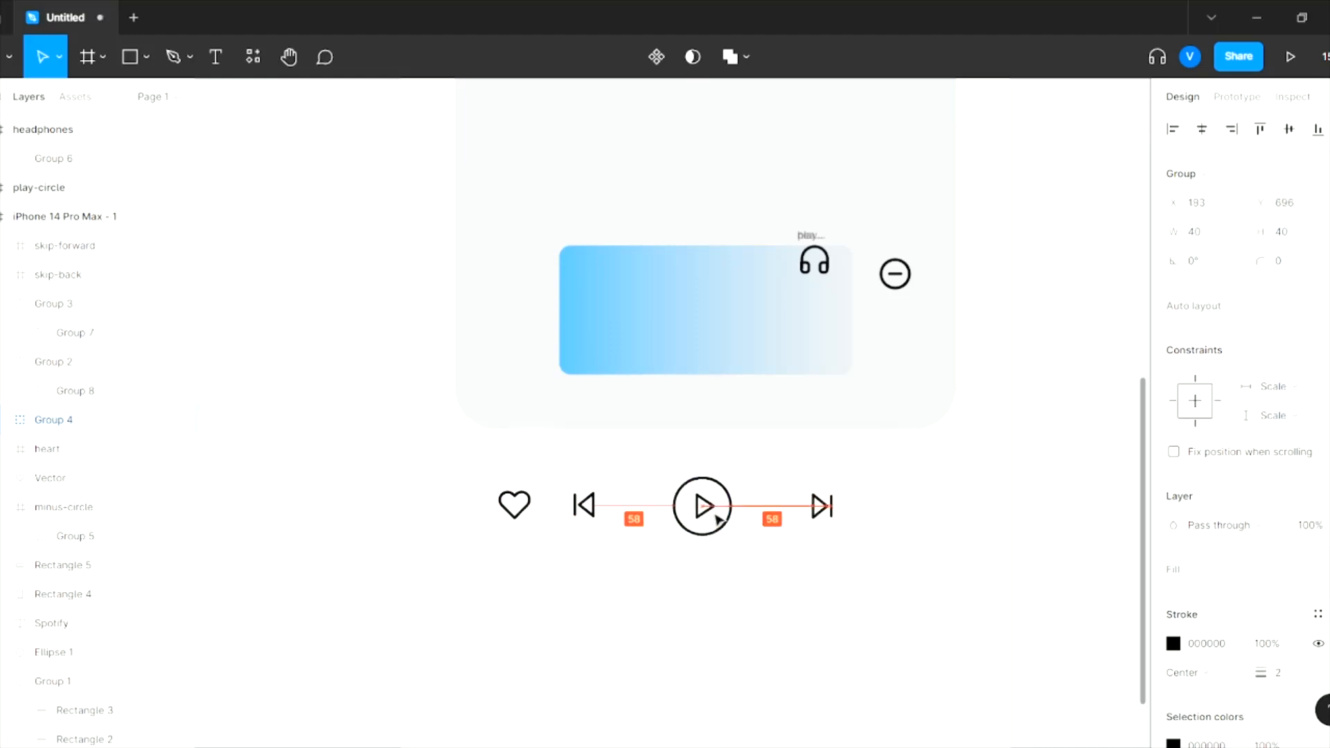
# - Move the minus-circle icon from the card down into the playback row, beside the skip-forward icon
pyautogui.click(837, 517)
pyautogui.click(924, 507)
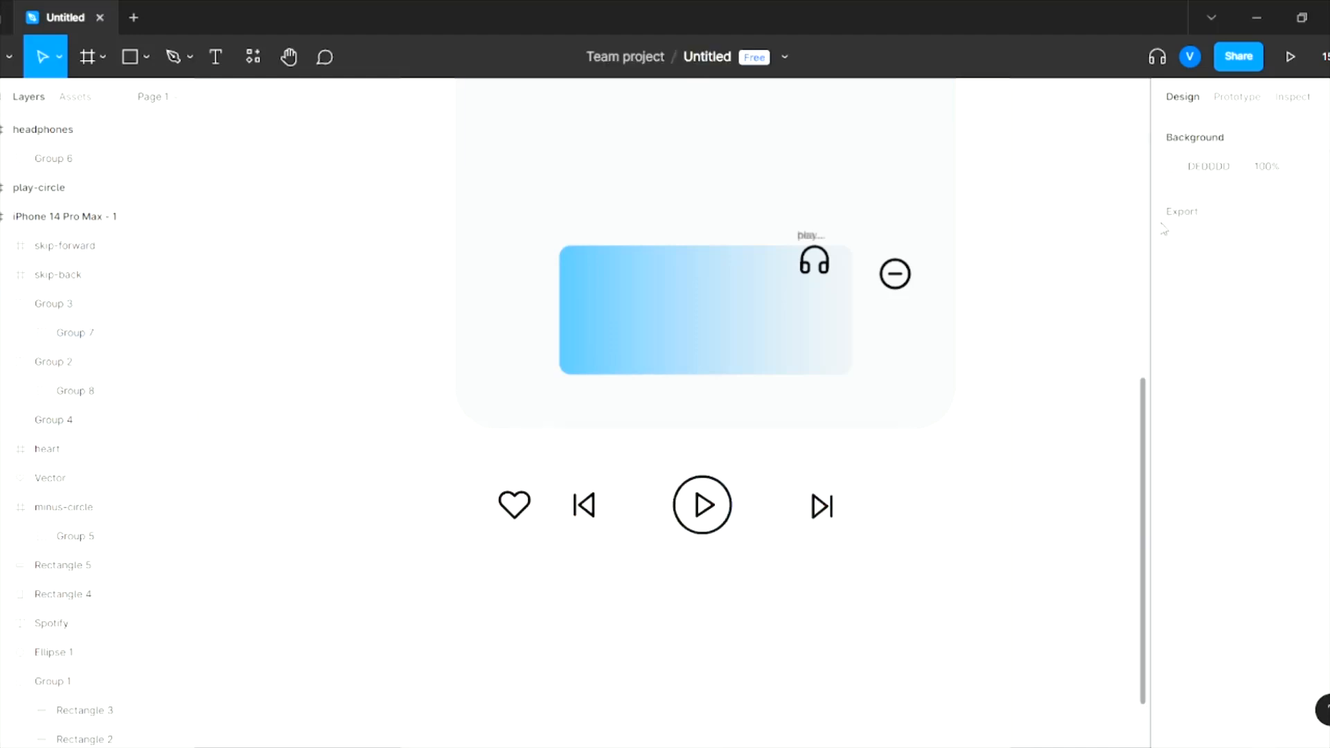
pyautogui.moveTo(902, 282); pyautogui.dragTo(902, 512)
pyautogui.click(849, 604)
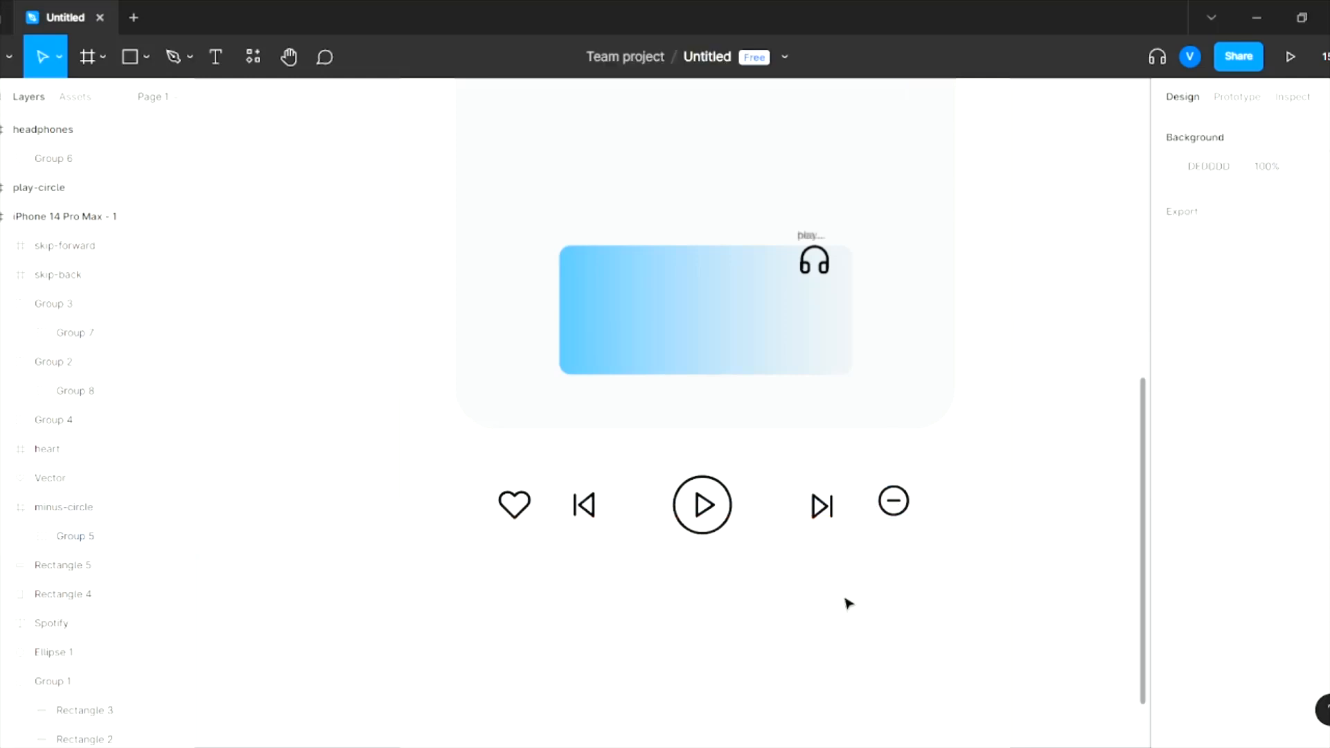
# - Select the heart, skip-back, play, skip-forward and minus icons and align them along their vertical centers
pyautogui.click(537, 506)
pyautogui.keyDown('shift'); pyautogui.click(587, 513); pyautogui.keyUp('shift')
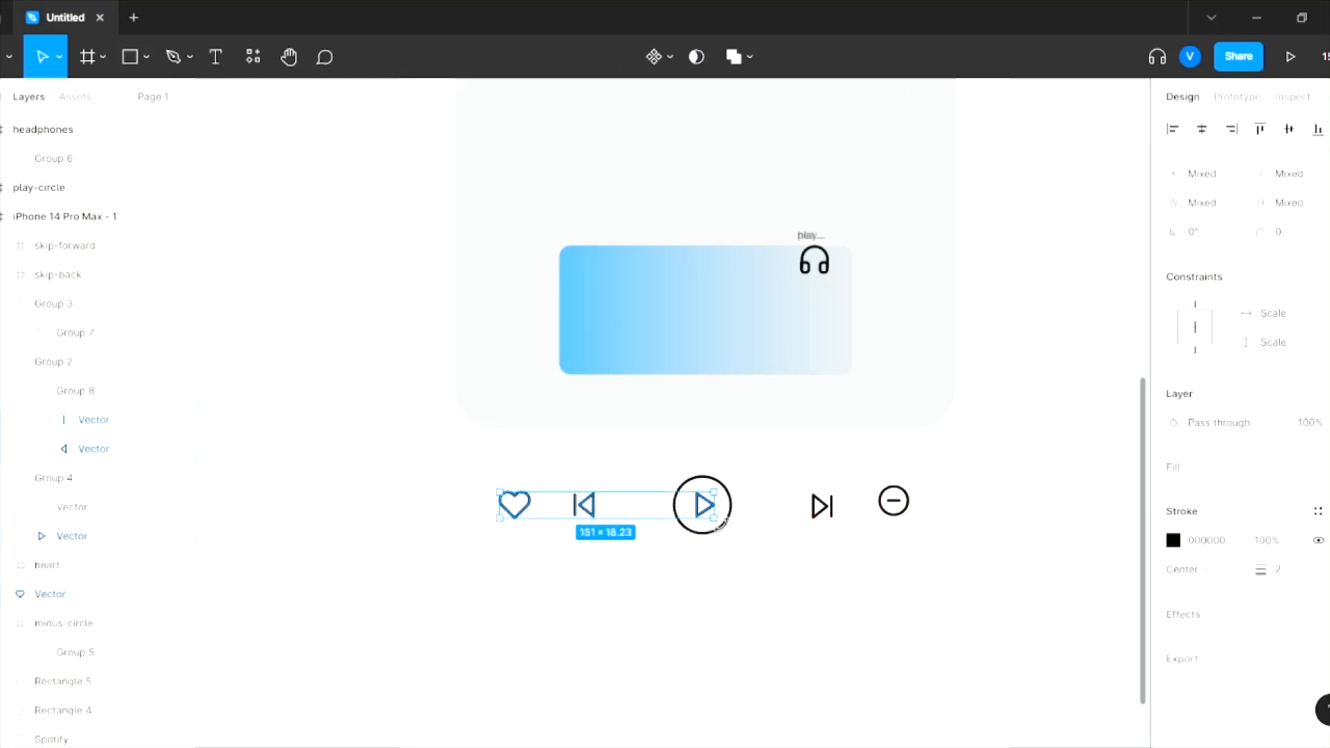
pyautogui.keyDown('shift'); pyautogui.click(703, 516); pyautogui.keyUp('shift')
pyautogui.keyDown('shift'); pyautogui.click(824, 511); pyautogui.keyUp('shift')
pyautogui.keyDown('shift'); pyautogui.click(896, 508); pyautogui.keyUp('shift')
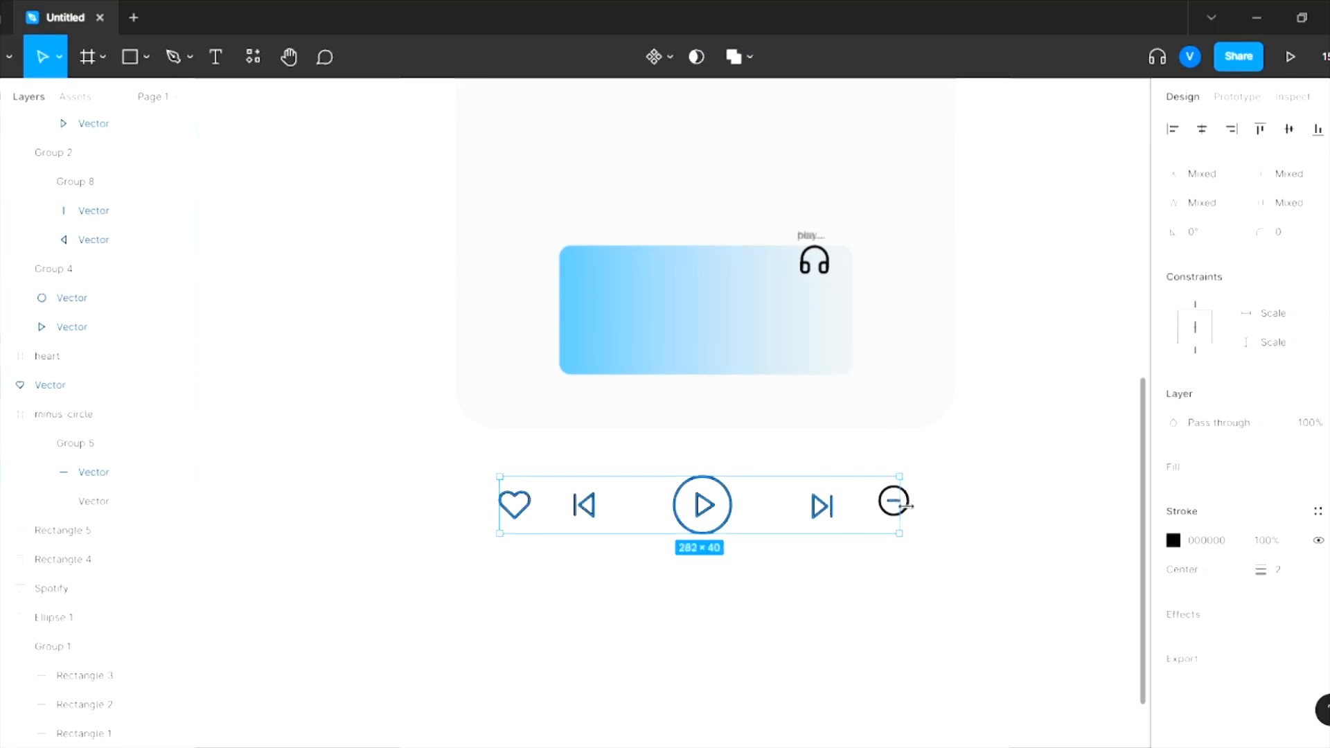
pyautogui.click(1203, 129)
pyautogui.hotkey('ctrl', 'z')
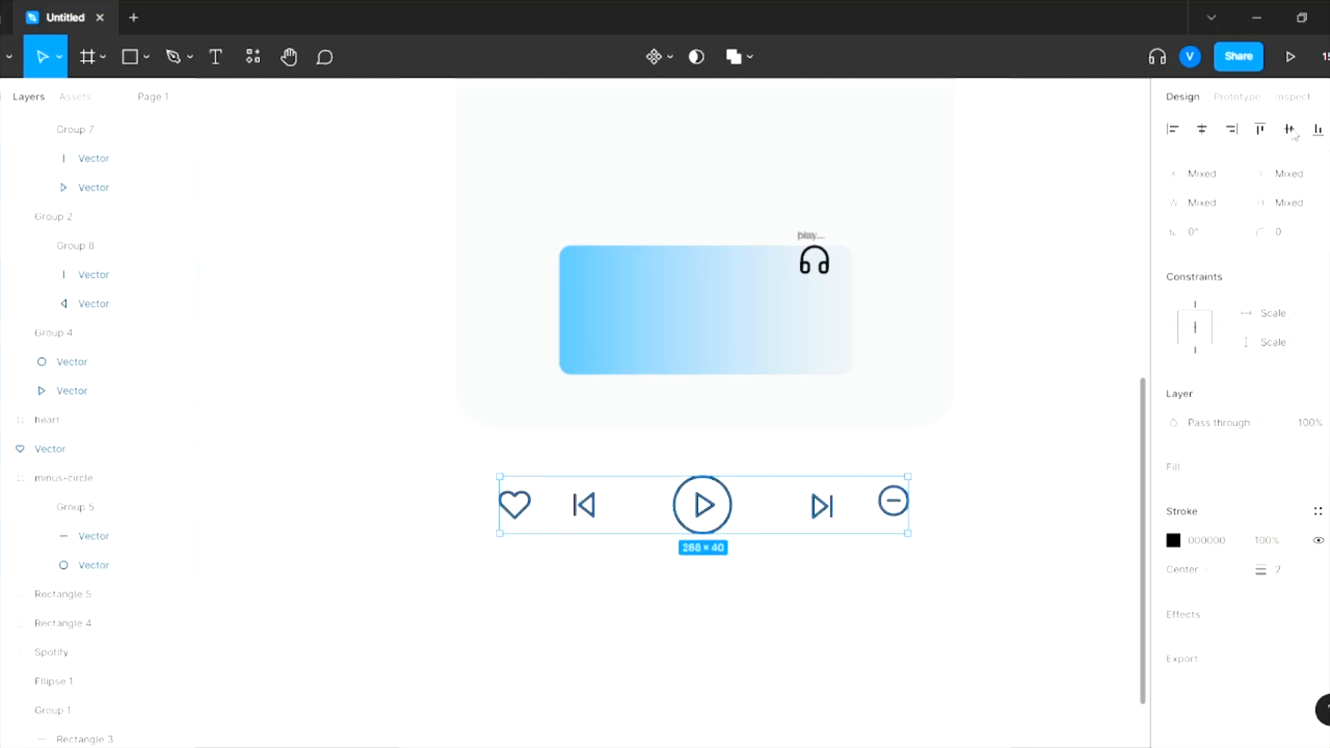
pyautogui.click(1289, 129)
# - Try to distribute the horizontal spacing of all the selected icon shapes
pyautogui.click(1329, 129)
pyautogui.click(1180, 209)
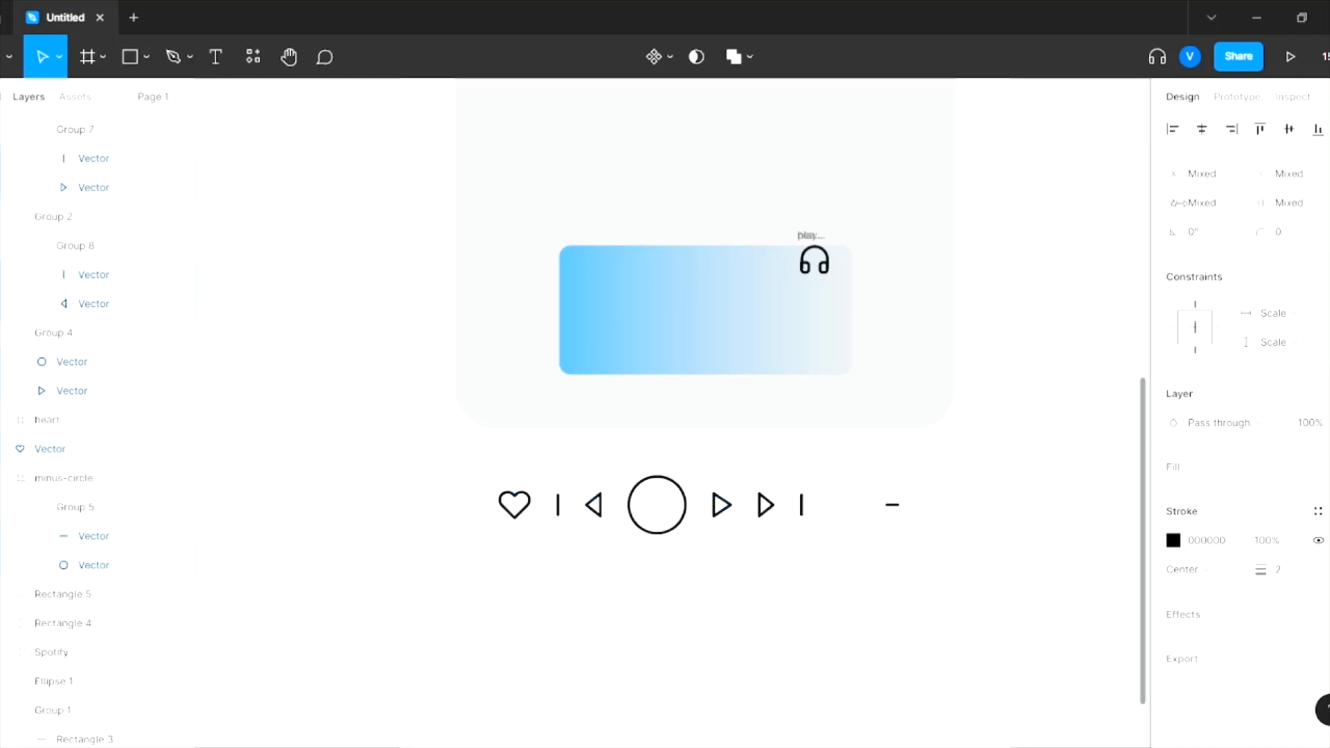
pyautogui.hotkey('ctrl', 'z')
pyautogui.click(1018, 349)
# - Reselect the five playback row icons and try again to distribute their horizontal spacing
pyautogui.click(701, 504)
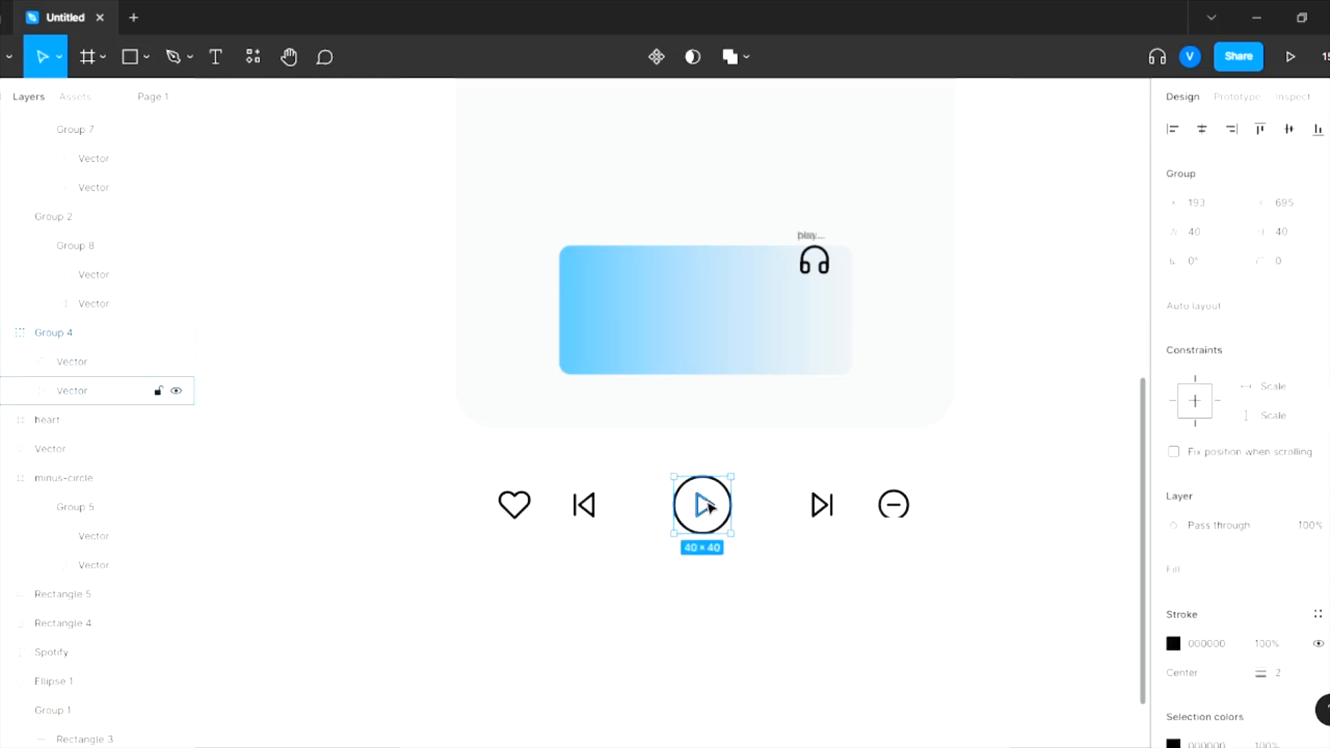
pyautogui.click(824, 505)
pyautogui.keyDown('shift'); pyautogui.click(730, 509); pyautogui.keyUp('shift')
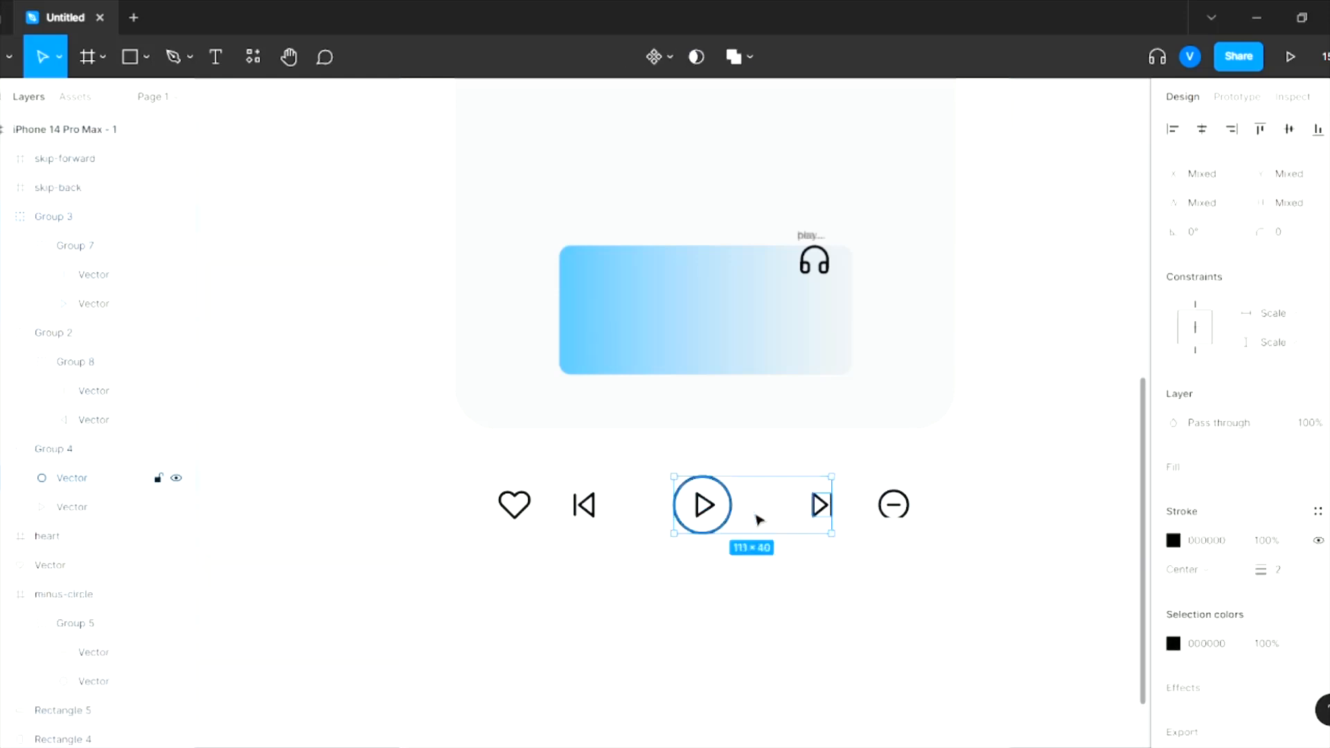
pyautogui.keyDown('shift'); pyautogui.click(894, 505); pyautogui.keyUp('shift')
pyautogui.keyDown('shift'); pyautogui.click(584, 505); pyautogui.keyUp('shift')
pyautogui.keyDown('shift'); pyautogui.click(514, 505); pyautogui.keyUp('shift')
pyautogui.click(1319, 129)
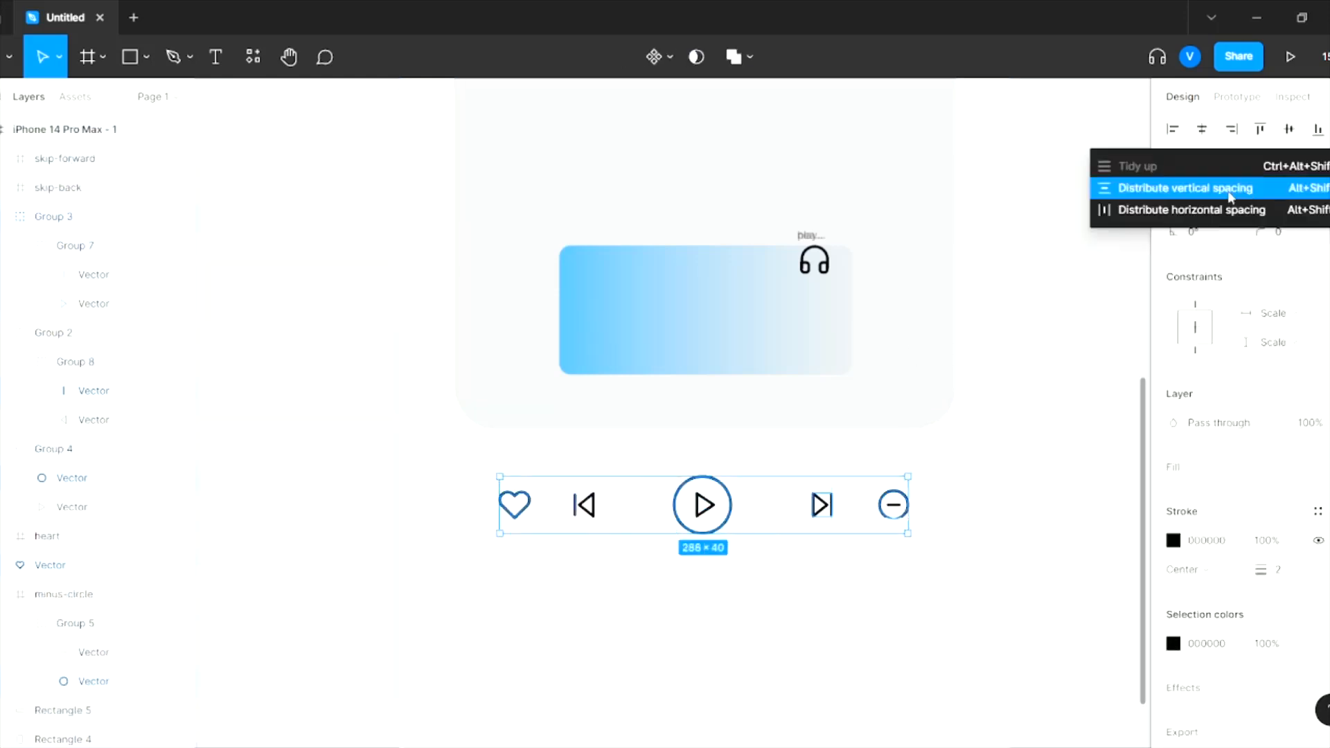
pyautogui.click(1223, 209)
pyautogui.hotkey('ctrl', 'z')
pyautogui.click(903, 623)
# - Shift the skip-back, play, skip-forward and minus icons slightly toward the heart so the gaps in the row look even
pyautogui.click(894, 514)
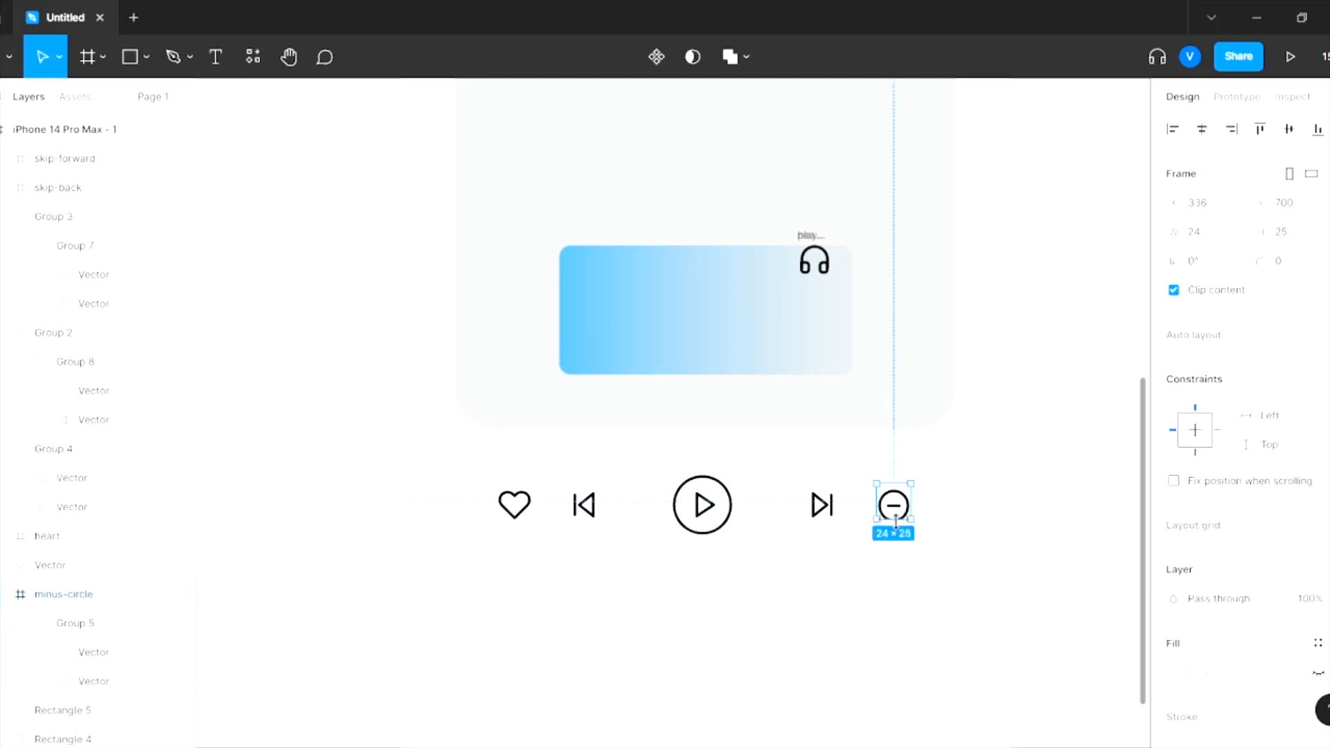
pyautogui.click(1015, 504)
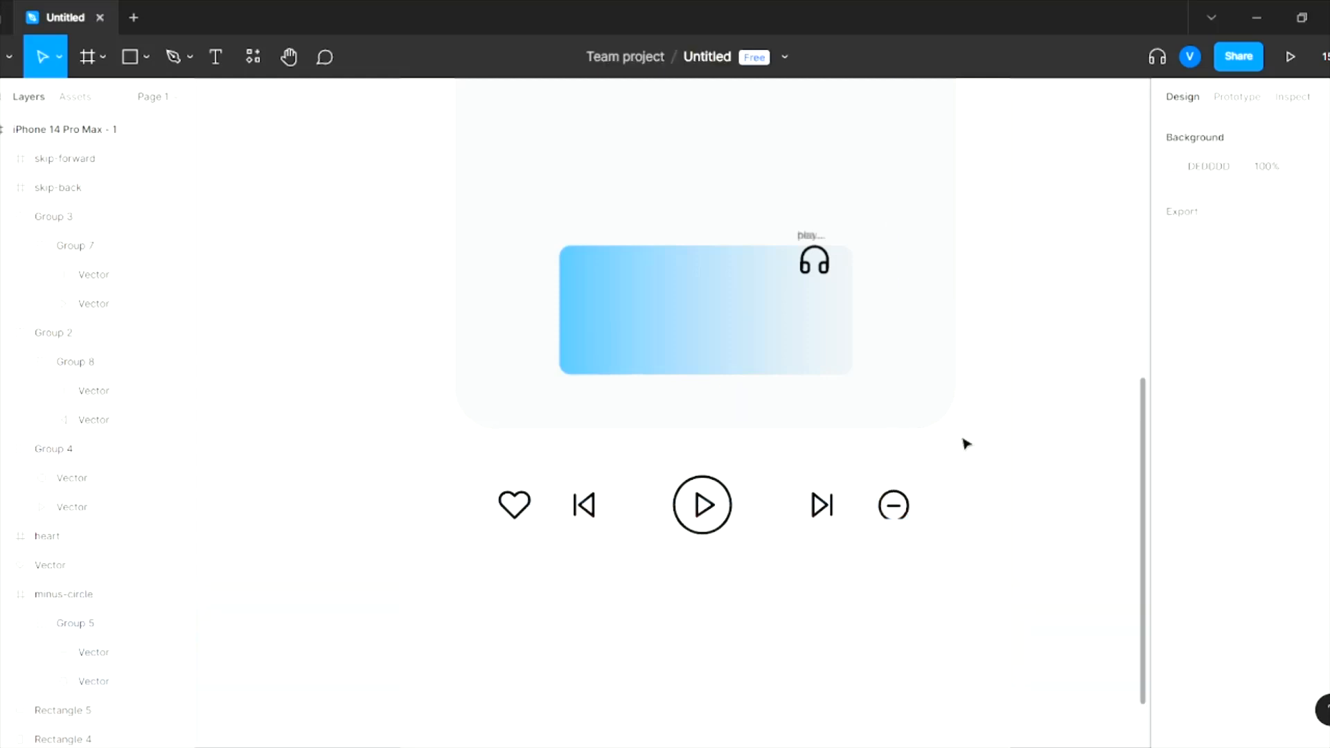
pyautogui.scroll(-2, 967, 443)
pyautogui.scroll(4, 821, 461)
pyautogui.click(633, 478)
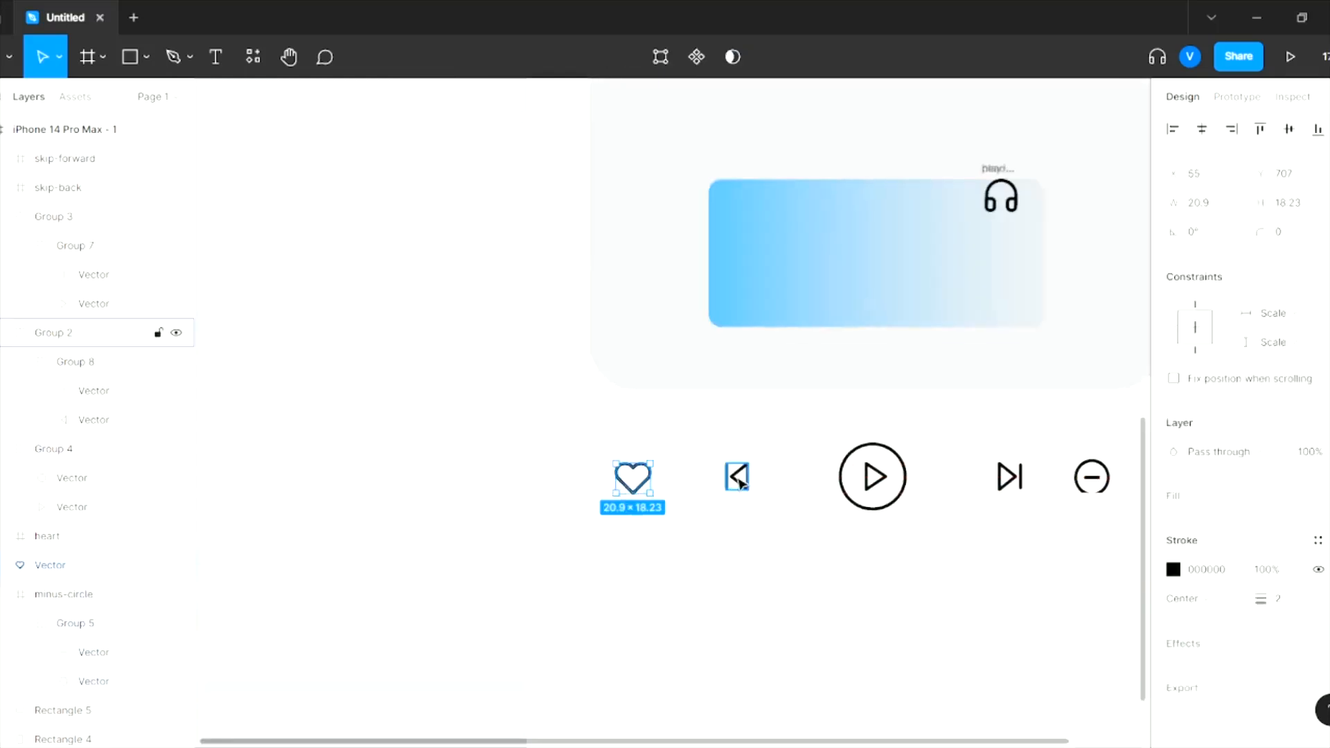
pyautogui.moveTo(741, 483); pyautogui.dragTo(730, 483)
pyautogui.click(803, 497)
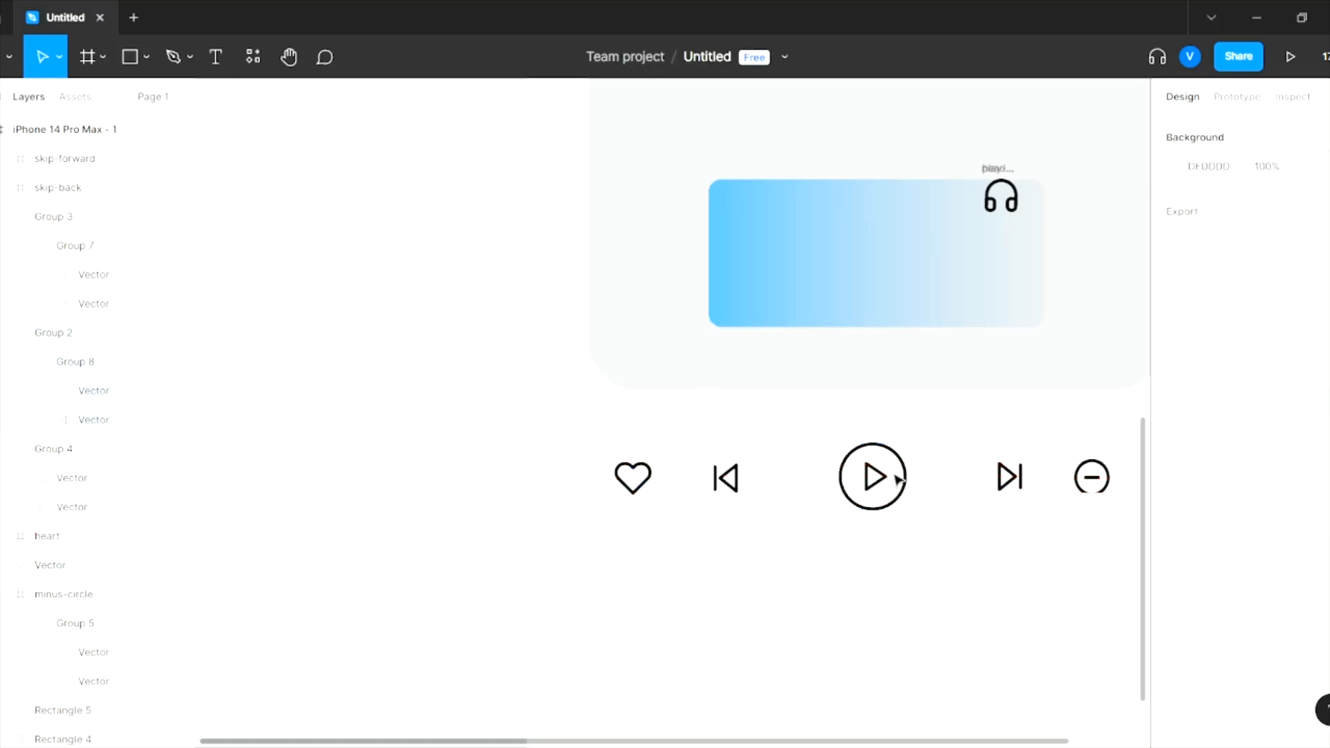
pyautogui.click(726, 477)
pyautogui.click(889, 449)
pyautogui.moveTo(889, 449); pyautogui.dragTo(869, 458)
pyautogui.moveTo(1016, 477); pyautogui.dragTo(983, 473)
pyautogui.moveTo(1092, 477); pyautogui.dragTo(1075, 475)
pyautogui.scroll(-2, 1039, 582)
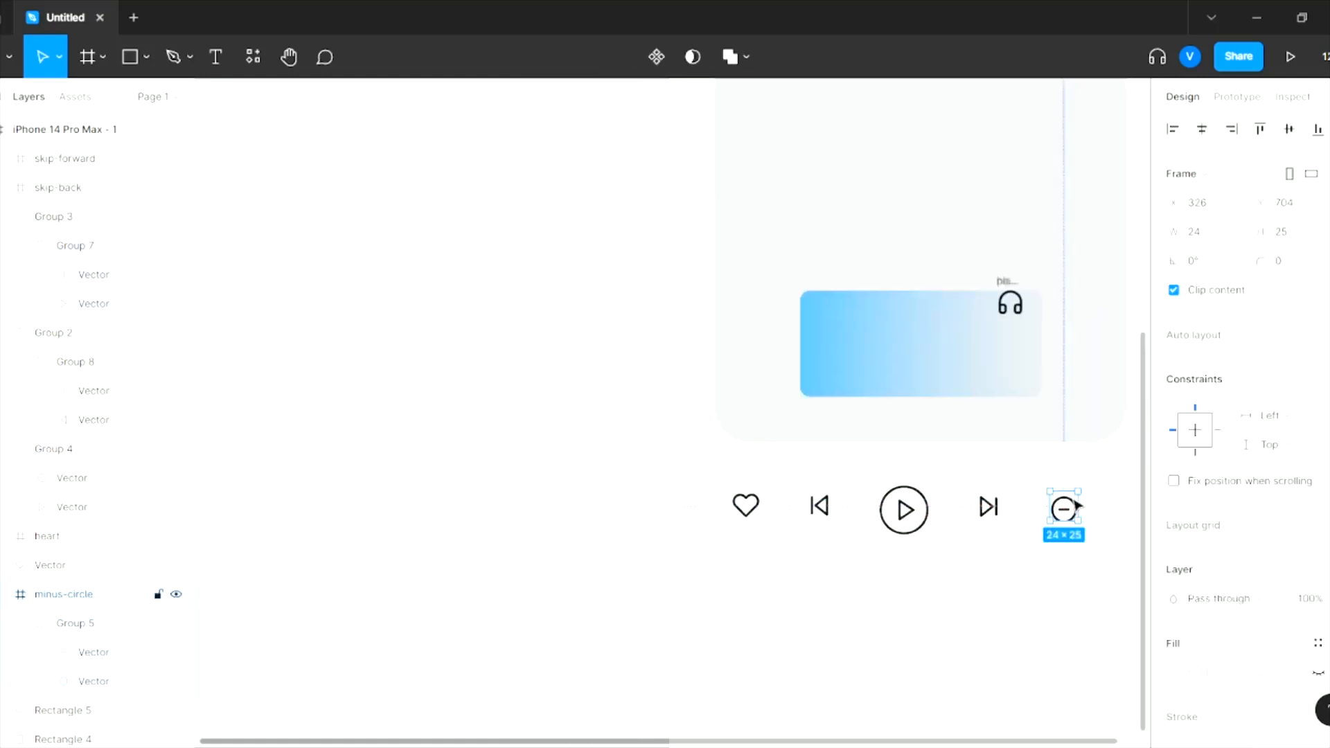
pyautogui.scroll(-2, 963, 620)
pyautogui.click(963, 621)
# - Group the five playback icons and move the group slightly so it sits centered below the card
pyautogui.click(840, 554)
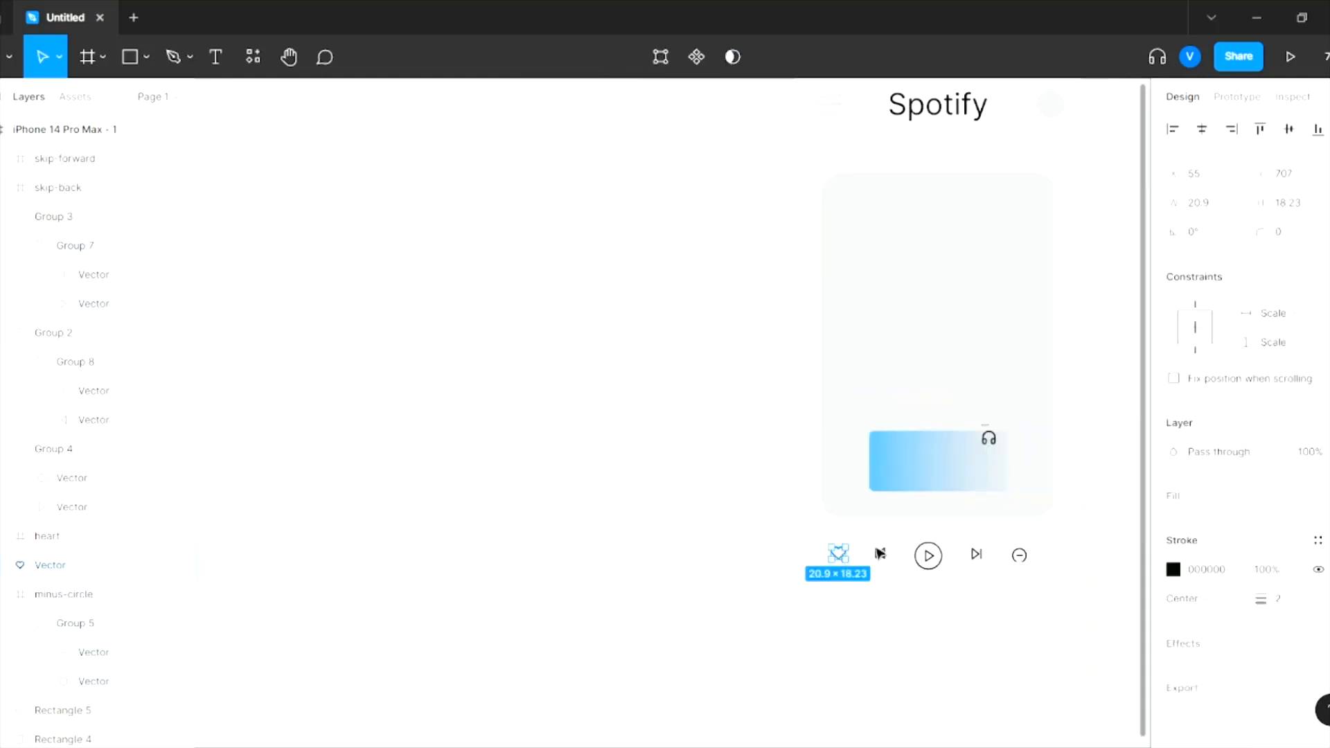
pyautogui.moveTo(1039, 569); pyautogui.dragTo(820, 549)
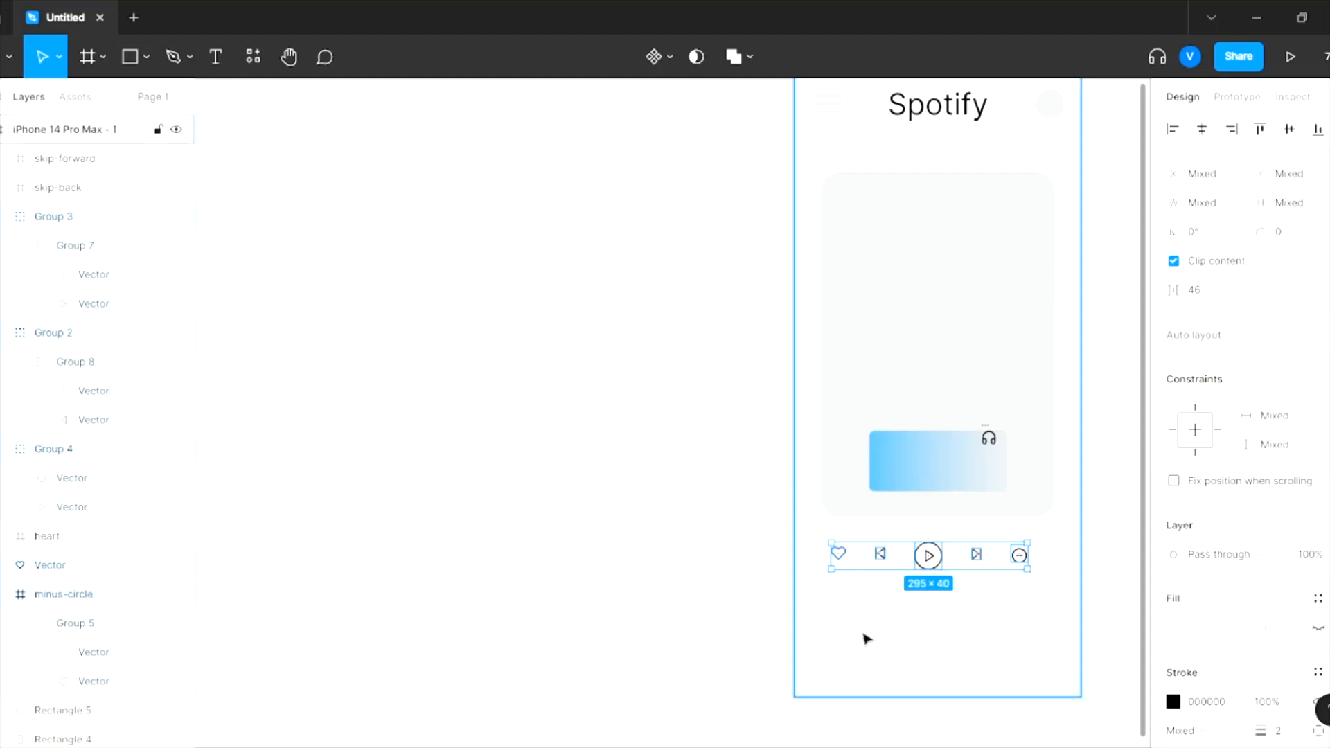
pyautogui.hotkey('ctrl', 'g')
pyautogui.moveTo(963, 567); pyautogui.dragTo(970, 563)
pyautogui.click(995, 621)
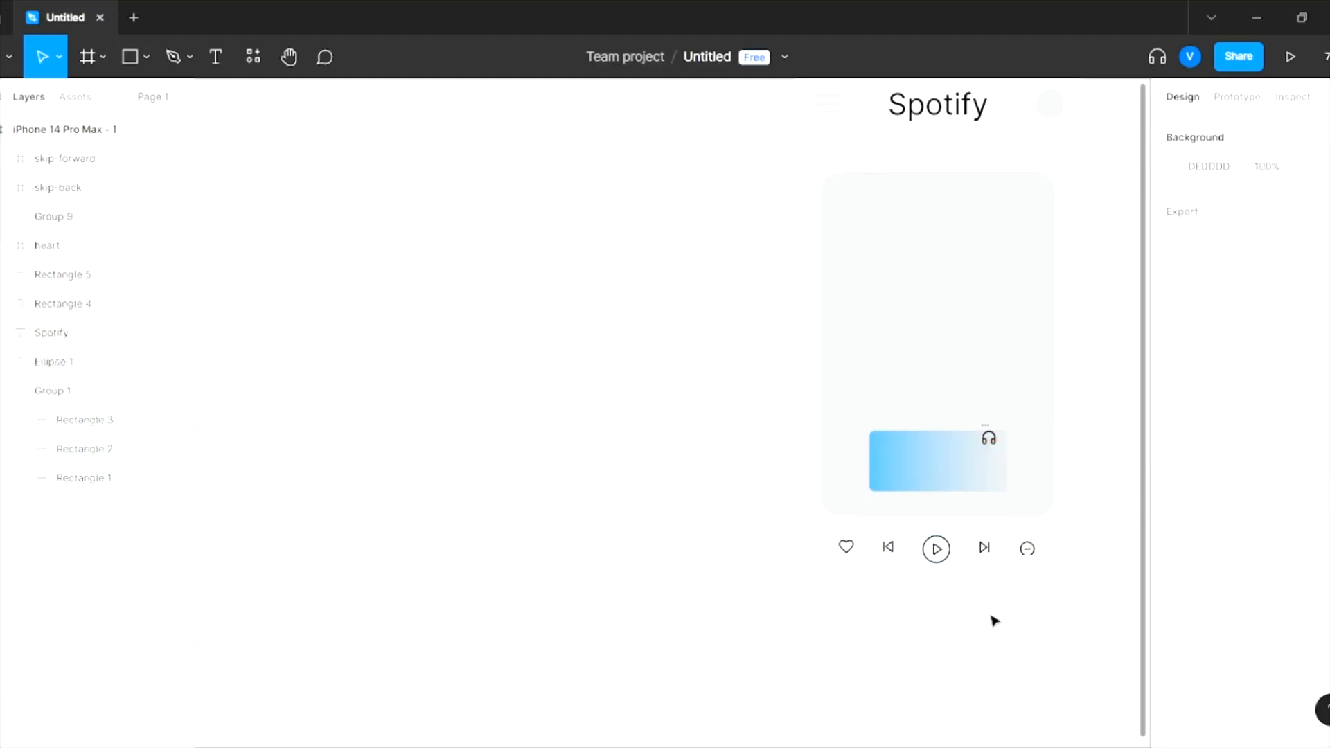
# - Move the headphones icon out of the card to just below the heart icon
pyautogui.hscroll(3, 995, 620)
pyautogui.click(915, 416)
pyautogui.click(935, 534)
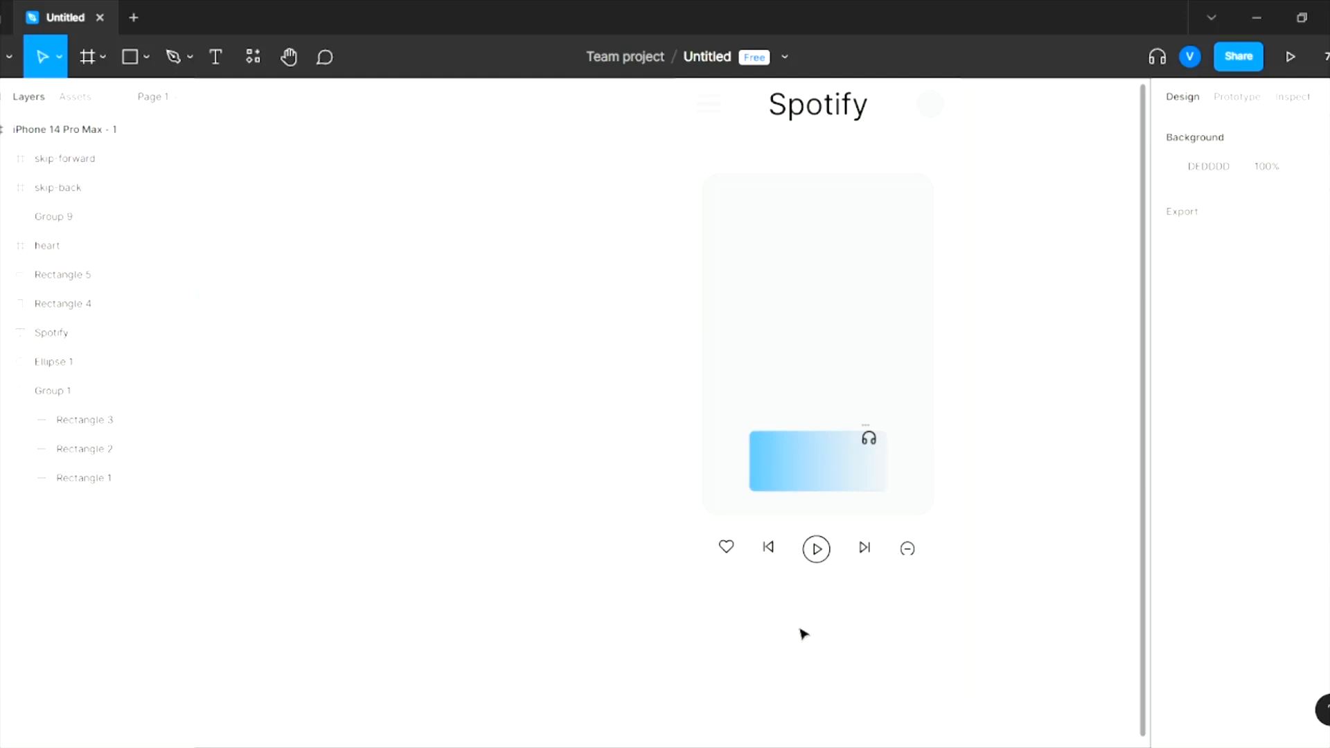
pyautogui.moveTo(870, 439); pyautogui.dragTo(729, 590)
pyautogui.click(748, 615)
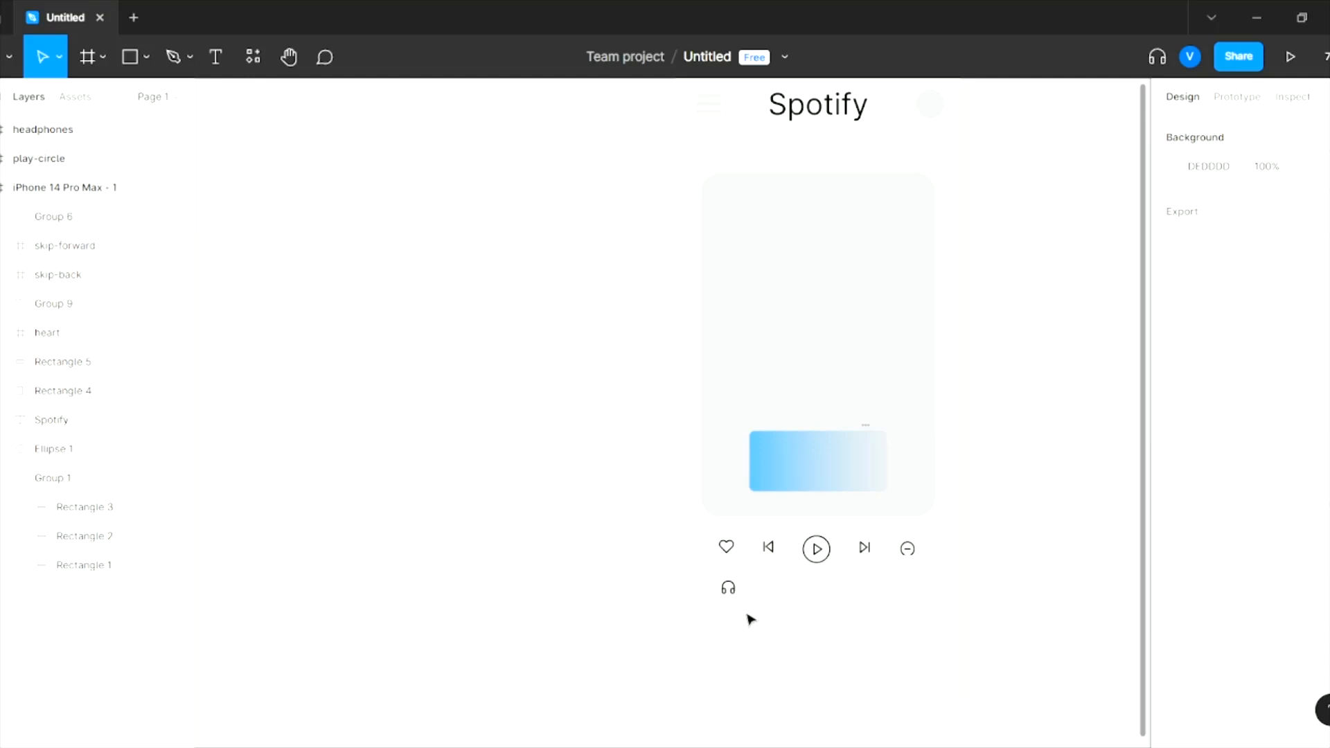
# - Draw a rectangle 265 wide beside the headphones icon, then reduce its height to 10 and center it on the icon
pyautogui.scroll(5, 750, 619)
pyautogui.scroll(-2, 748, 617)
pyautogui.click(146, 56)
pyautogui.click(163, 103)
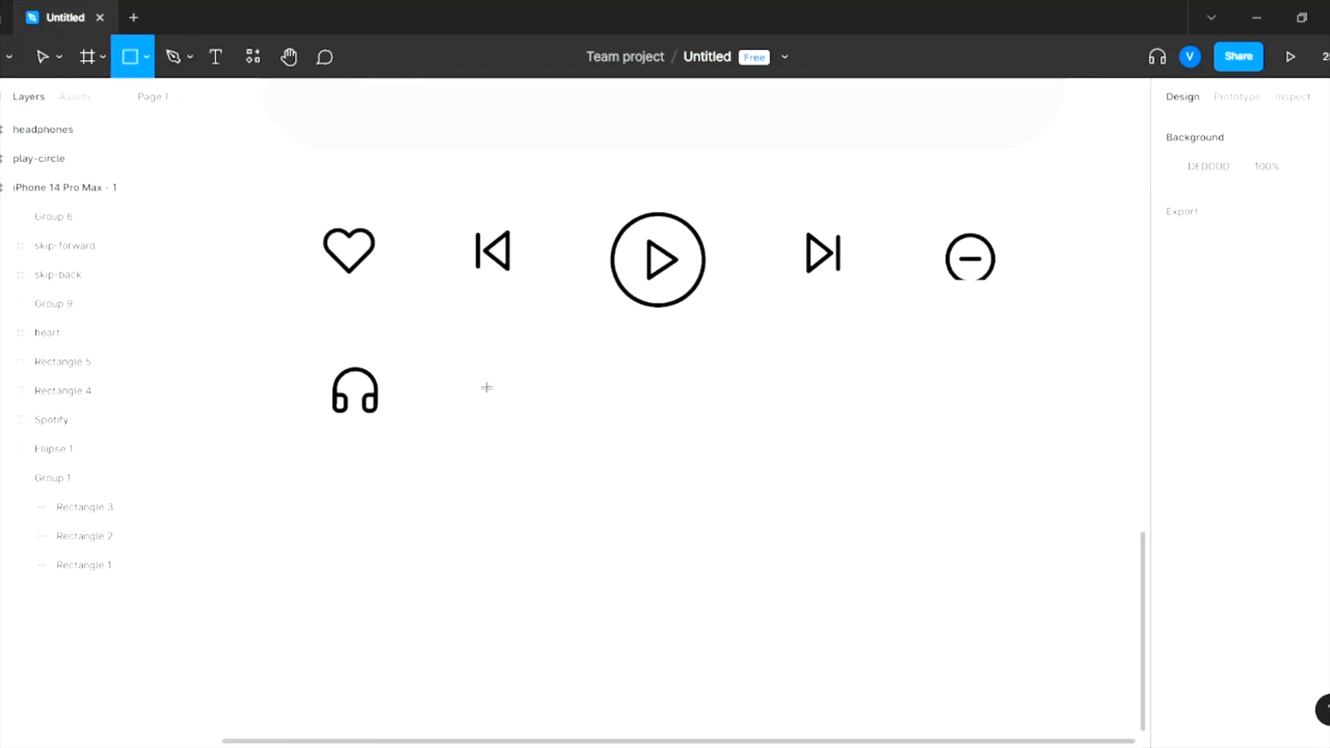
pyautogui.moveTo(428, 371)
pyautogui.mouseDown()
pyautogui.moveTo(943, 410)
pyautogui.moveTo(866, 422)
pyautogui.moveTo(906, 395)
pyautogui.mouseUp()
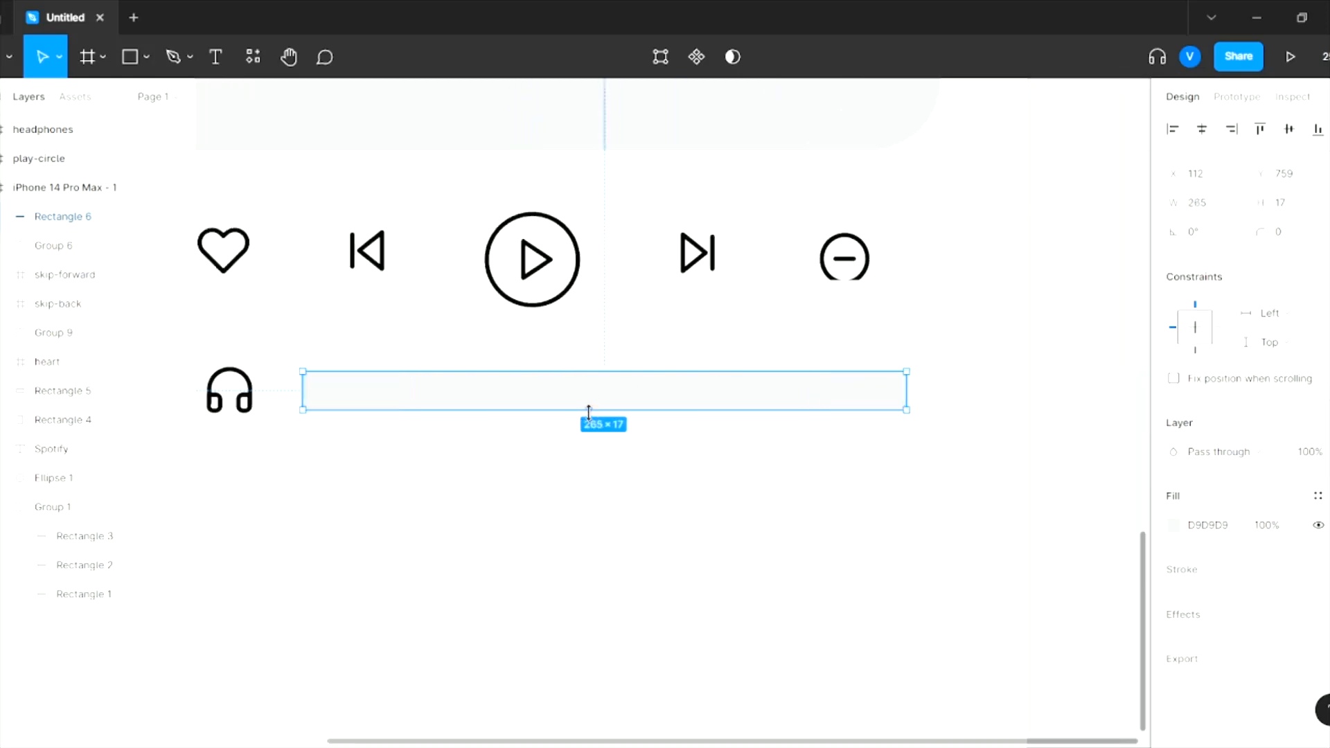
pyautogui.moveTo(589, 411); pyautogui.dragTo(552, 399)
pyautogui.click(634, 515)
pyautogui.click(494, 393)
pyautogui.moveTo(570, 396); pyautogui.dragTo(571, 401)
pyautogui.click(594, 523)
# - Set the corner radius of the thin bar beside the headphones icon to 15
pyautogui.scroll(-5, 594, 523)
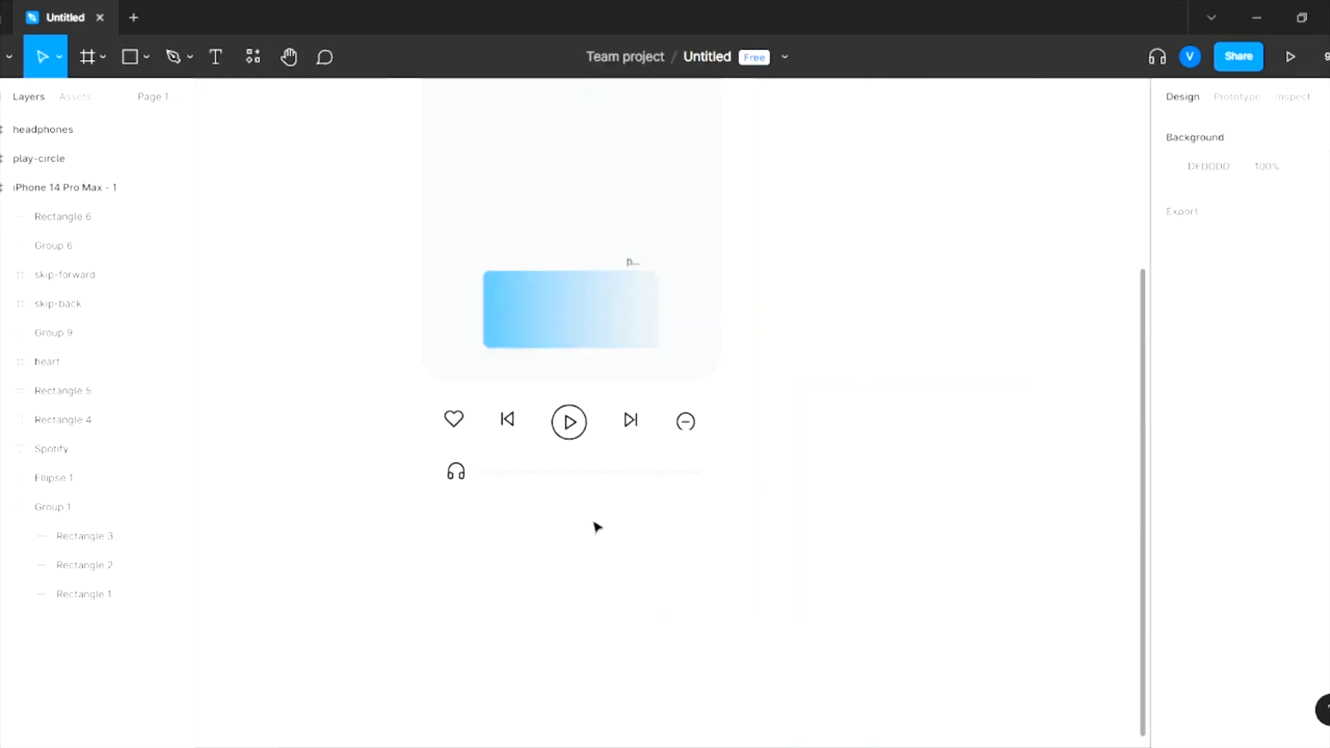
pyautogui.click(455, 469)
pyautogui.click(548, 549)
pyautogui.hscroll(2, 549, 549)
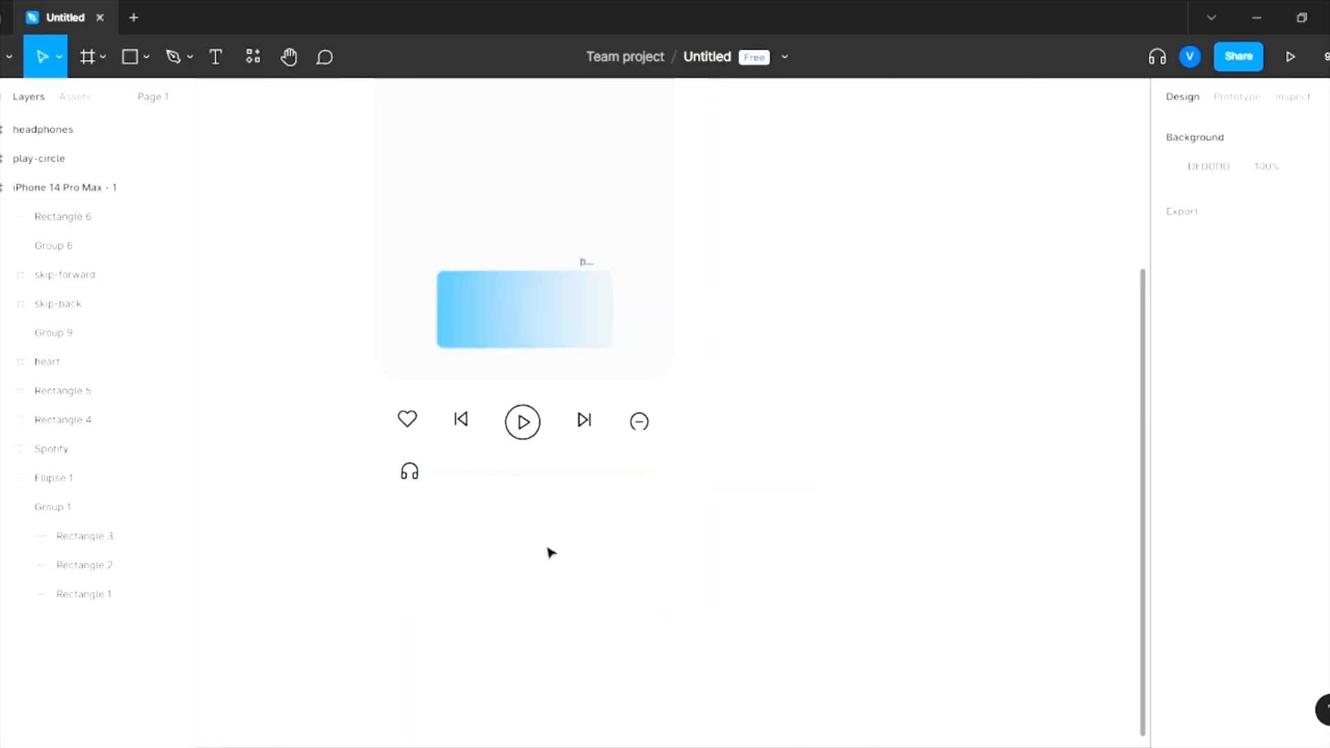
pyautogui.click(581, 475)
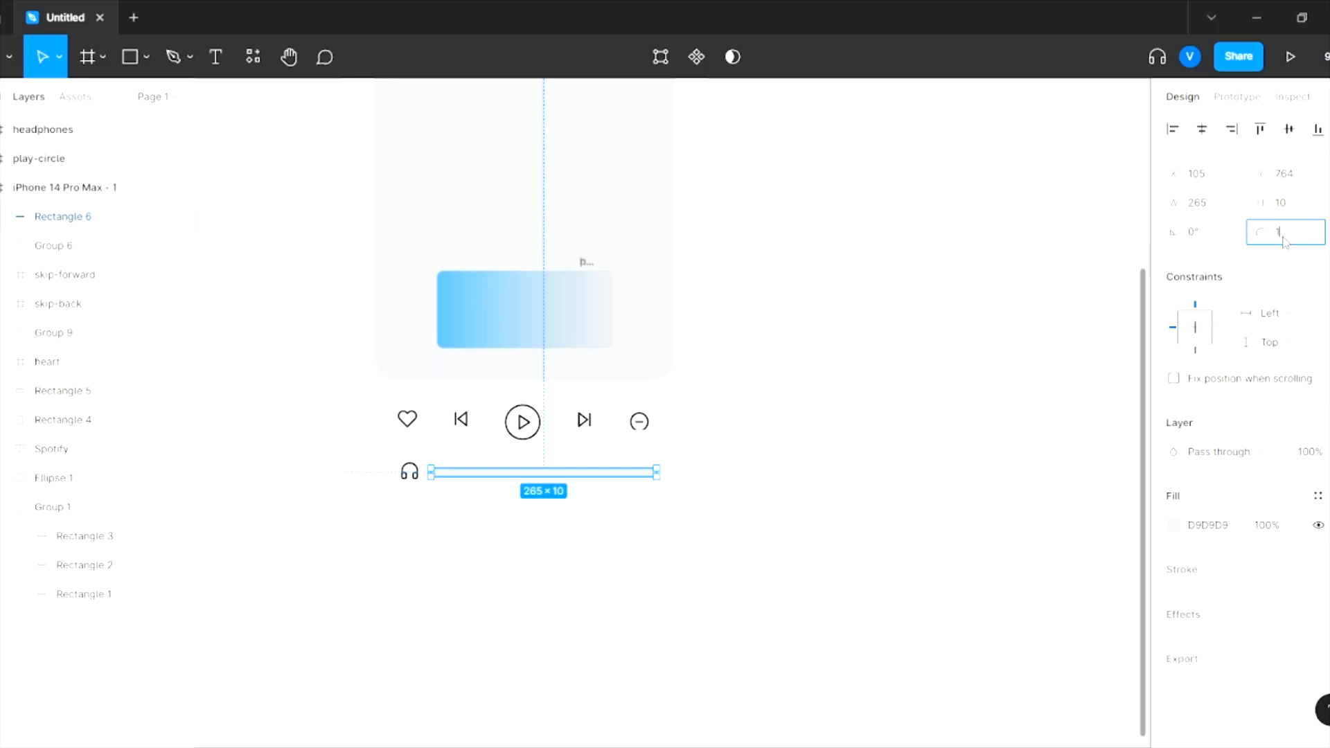
pyautogui.click(646, 559)
# - Draw a small circle below the thin bar and set its size to 15 × 15
pyautogui.click(146, 57)
pyautogui.click(104, 164)
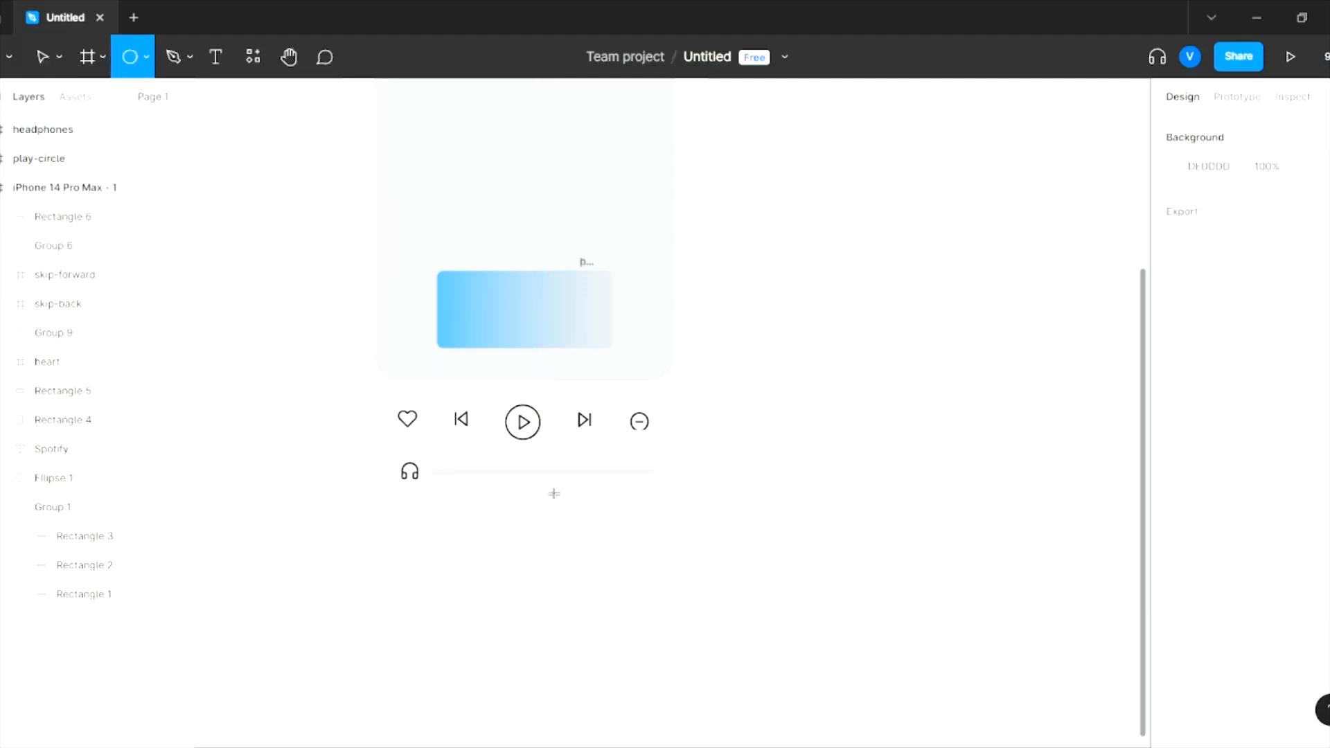
pyautogui.scroll(4, 552, 491)
pyautogui.moveTo(405, 491)
pyautogui.mouseDown()
pyautogui.moveTo(438, 516)
pyautogui.moveTo(475, 449)
pyautogui.moveTo(472, 531)
pyautogui.mouseUp()
pyautogui.write('4')
pyautogui.press('Tab')
pyautogui.write('14')
pyautogui.press('Return')
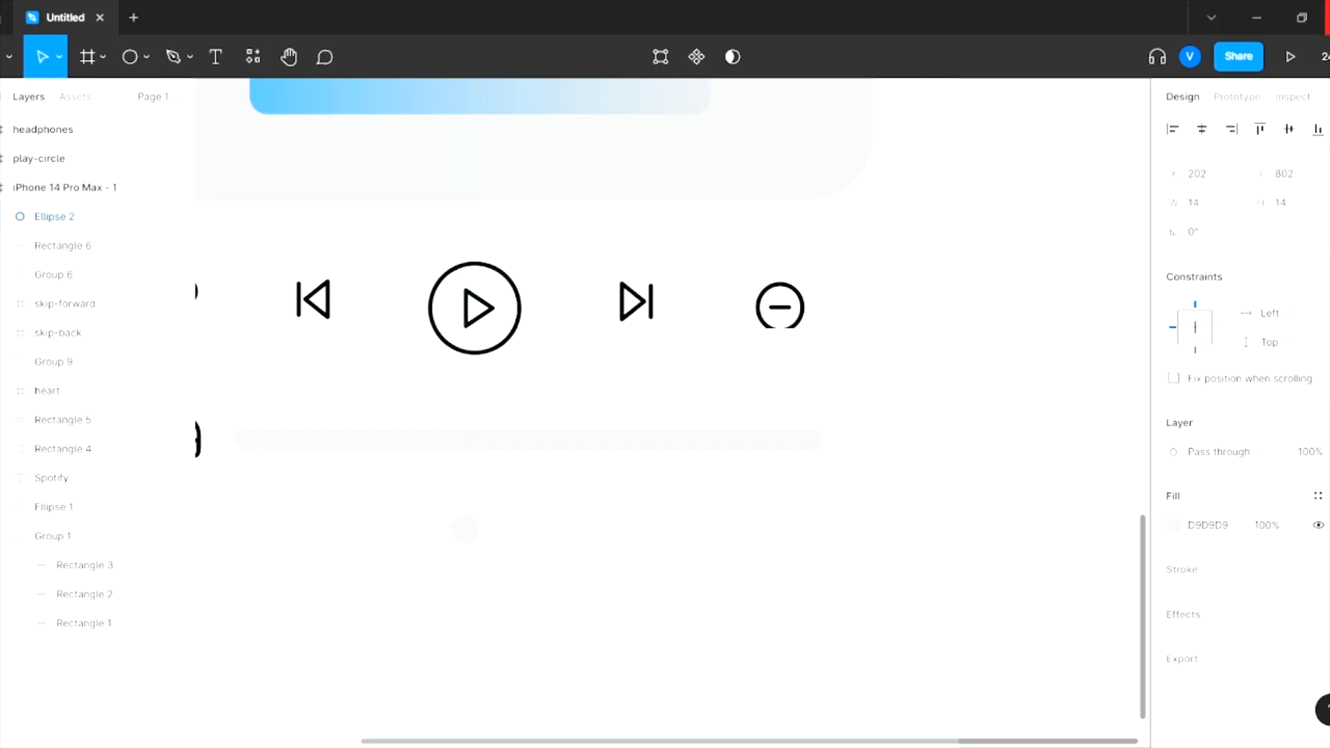
pyautogui.click(1199, 203)
pyautogui.write('15')
pyautogui.press('Tab')
pyautogui.write('15')
pyautogui.press('Return')
# - Place the circle on the bar as a slider knob and fill it with white (FFFFFF)
pyautogui.moveTo(467, 529); pyautogui.dragTo(414, 454)
pyautogui.click(1174, 526)
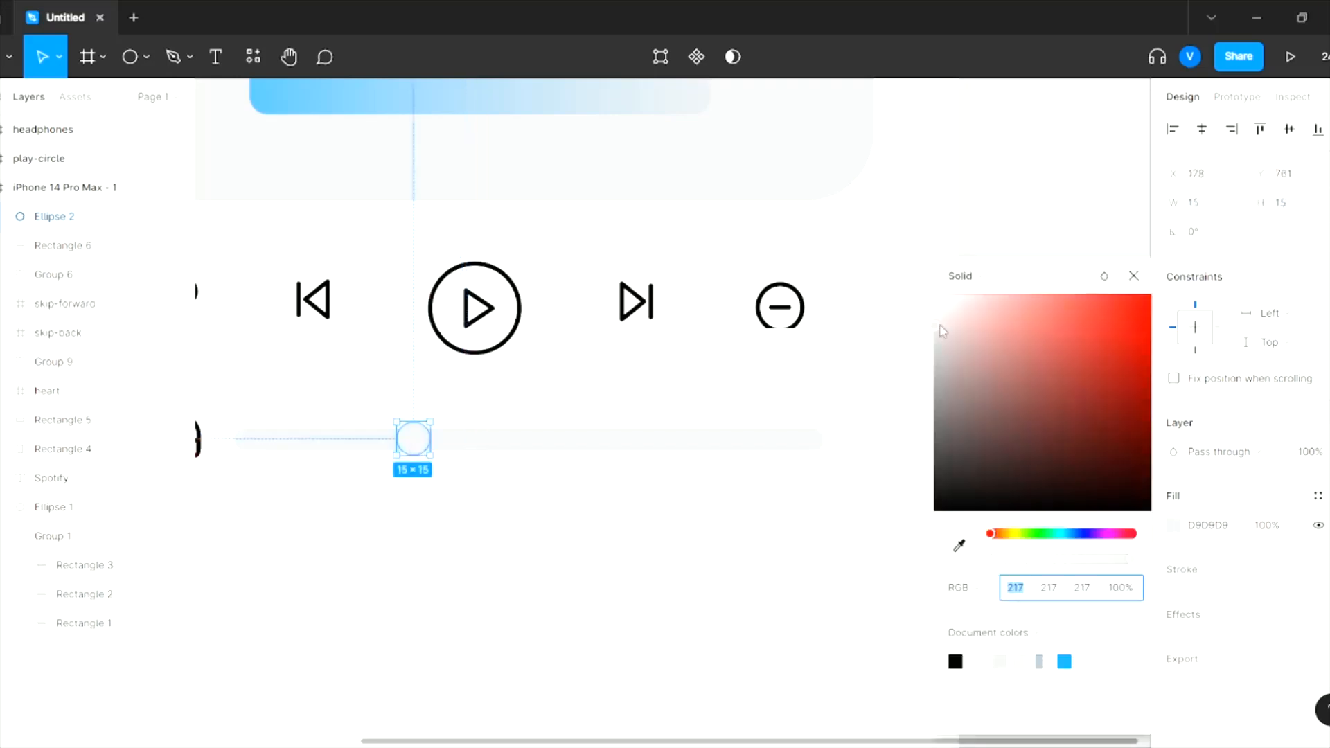
# - Duplicate the bar, set the copy's width to 100 and place it over the start of the original bar
pyautogui.click(684, 447)
pyautogui.hotkey('ctrl', 'd')
pyautogui.moveTo(683, 447); pyautogui.dragTo(679, 493)
pyautogui.write('100')
pyautogui.press('Return')
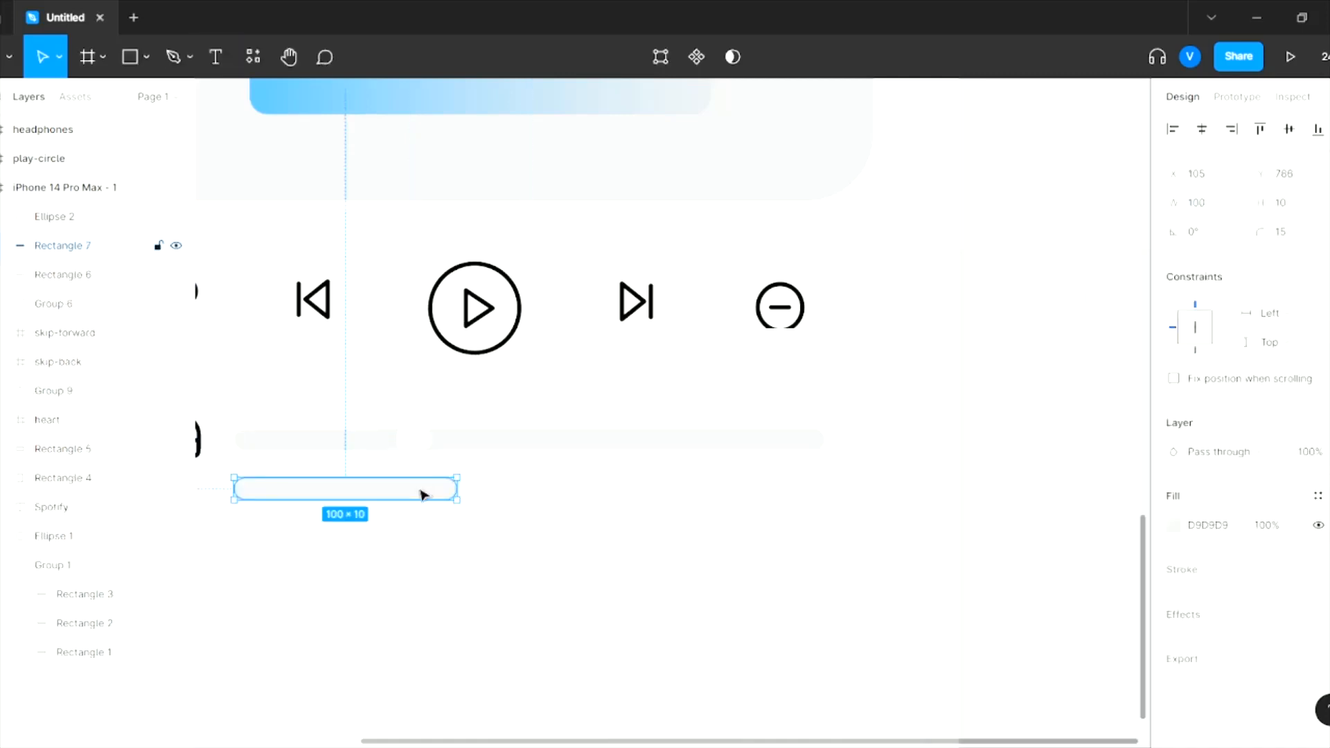
pyautogui.moveTo(425, 493); pyautogui.dragTo(420, 445)
# - Move the white knob to the end of the short bar and set its size to 19 × 19
pyautogui.click(493, 513)
pyautogui.click(470, 439)
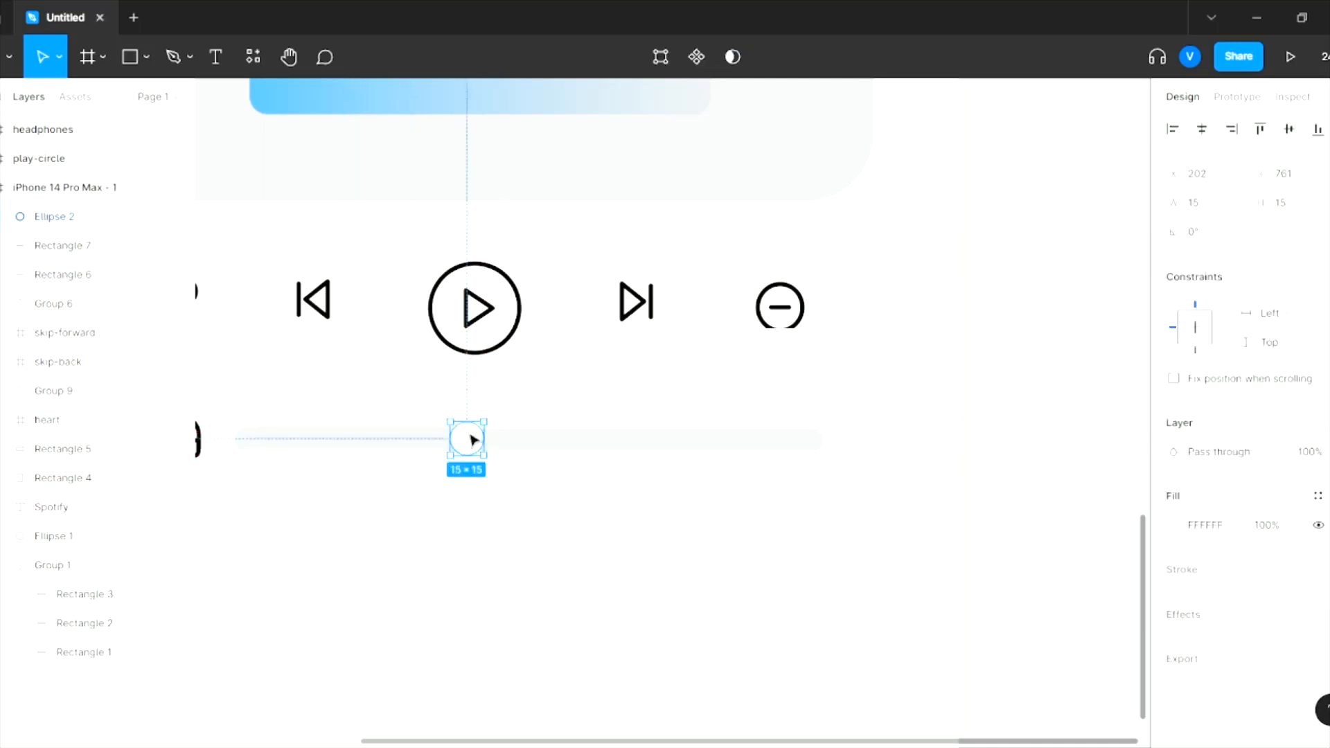
pyautogui.click(511, 547)
pyautogui.click(456, 442)
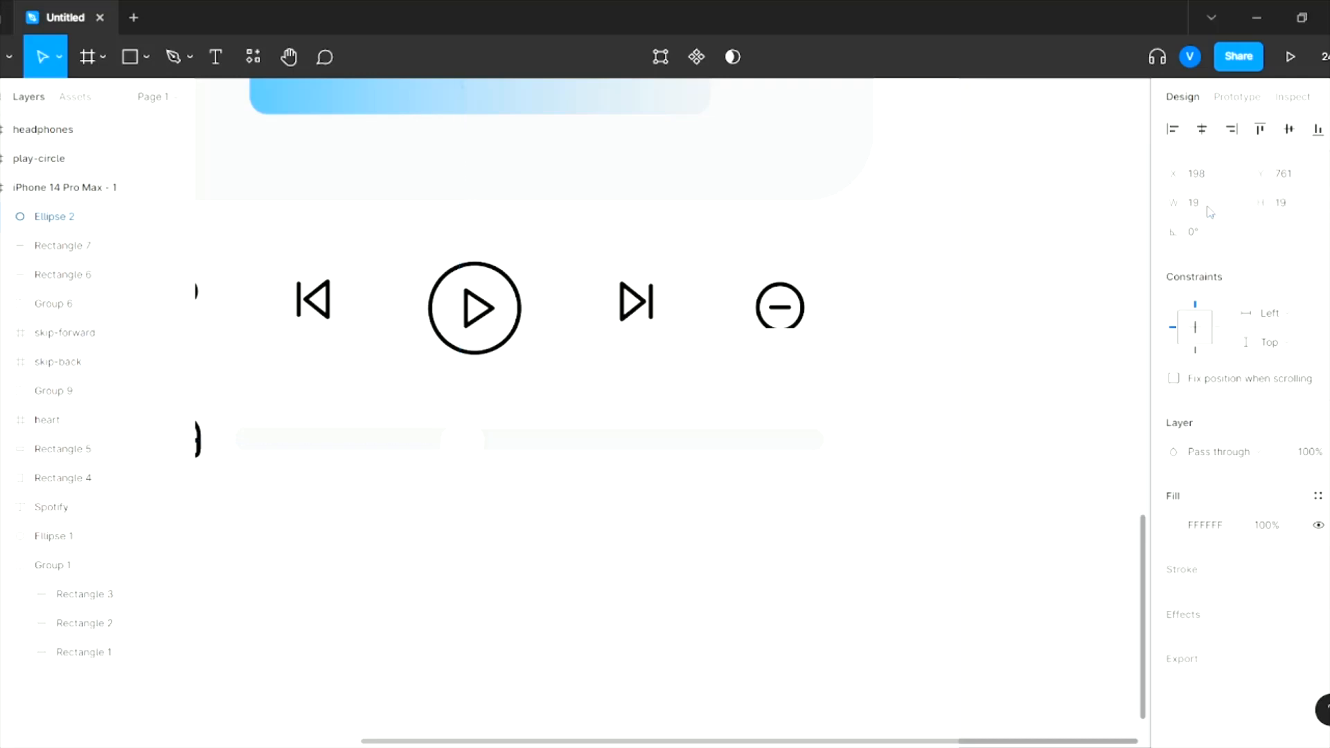
pyautogui.moveTo(460, 439); pyautogui.dragTo(461, 439)
pyautogui.click(570, 574)
# - Change the short bar's fill to a linear gradient from bright red to a pale, transparent red
pyautogui.click(388, 447)
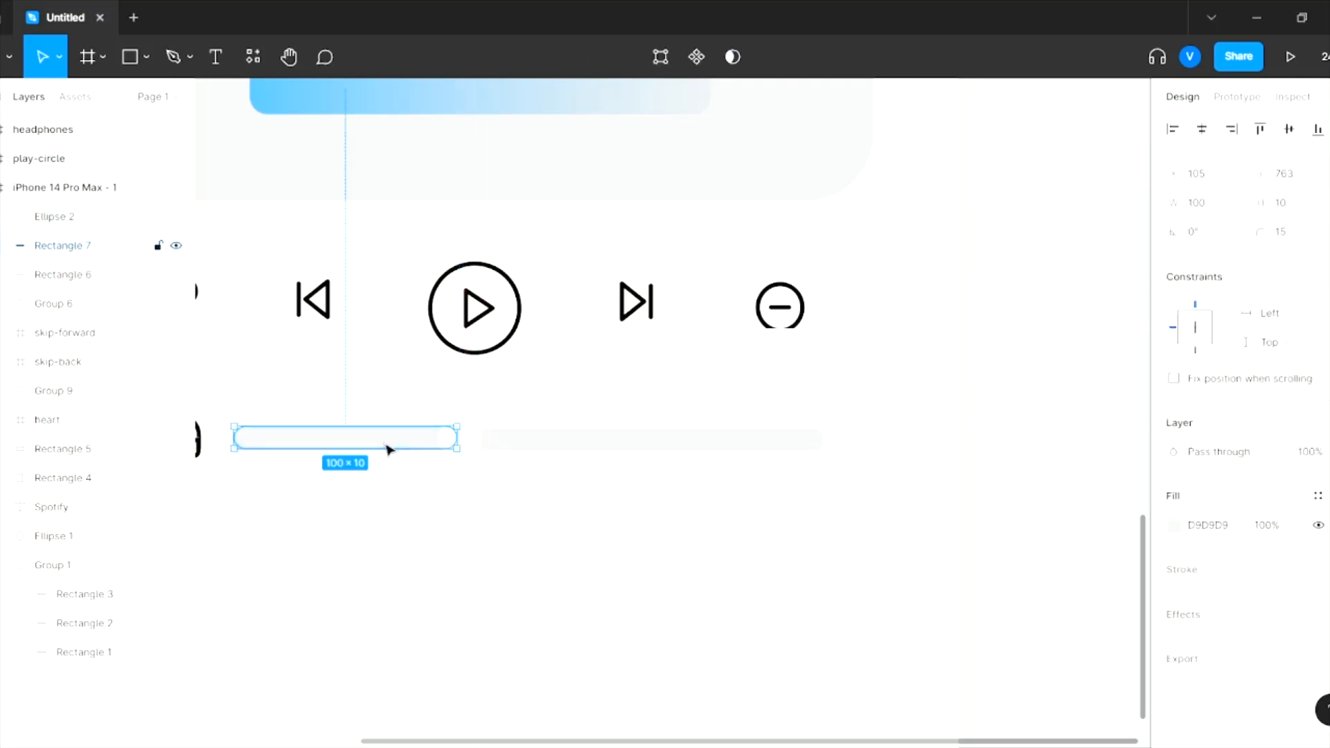
pyautogui.click(1173, 527)
pyautogui.click(964, 209)
pyautogui.click(966, 287)
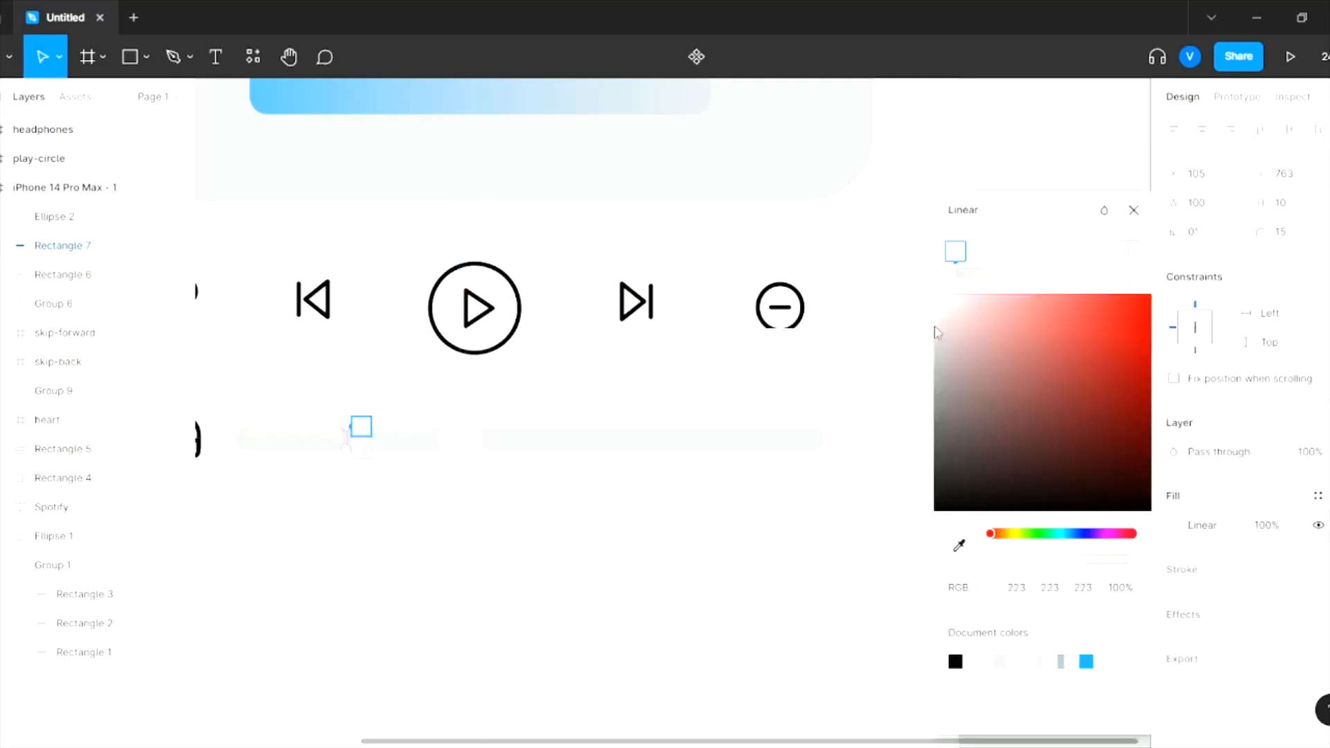
pyautogui.click(1115, 307)
pyautogui.moveTo(1115, 314); pyautogui.dragTo(1152, 293)
pyautogui.click(1129, 252)
pyautogui.click(987, 316)
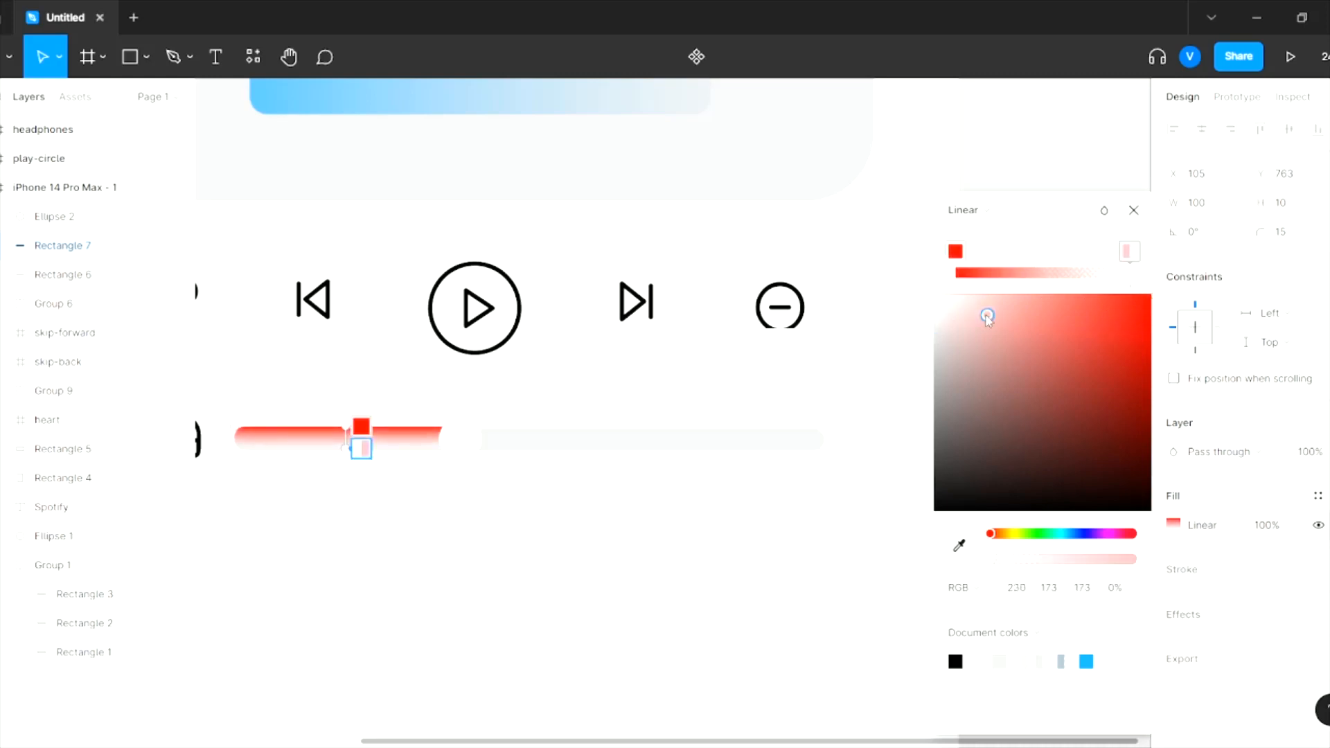
# - Run the gradient horizontally along the short bar toward the knob and deepen its end color to a strong red
pyautogui.moveTo(363, 447); pyautogui.dragTo(481, 423)
pyautogui.moveTo(361, 435); pyautogui.dragTo(328, 437)
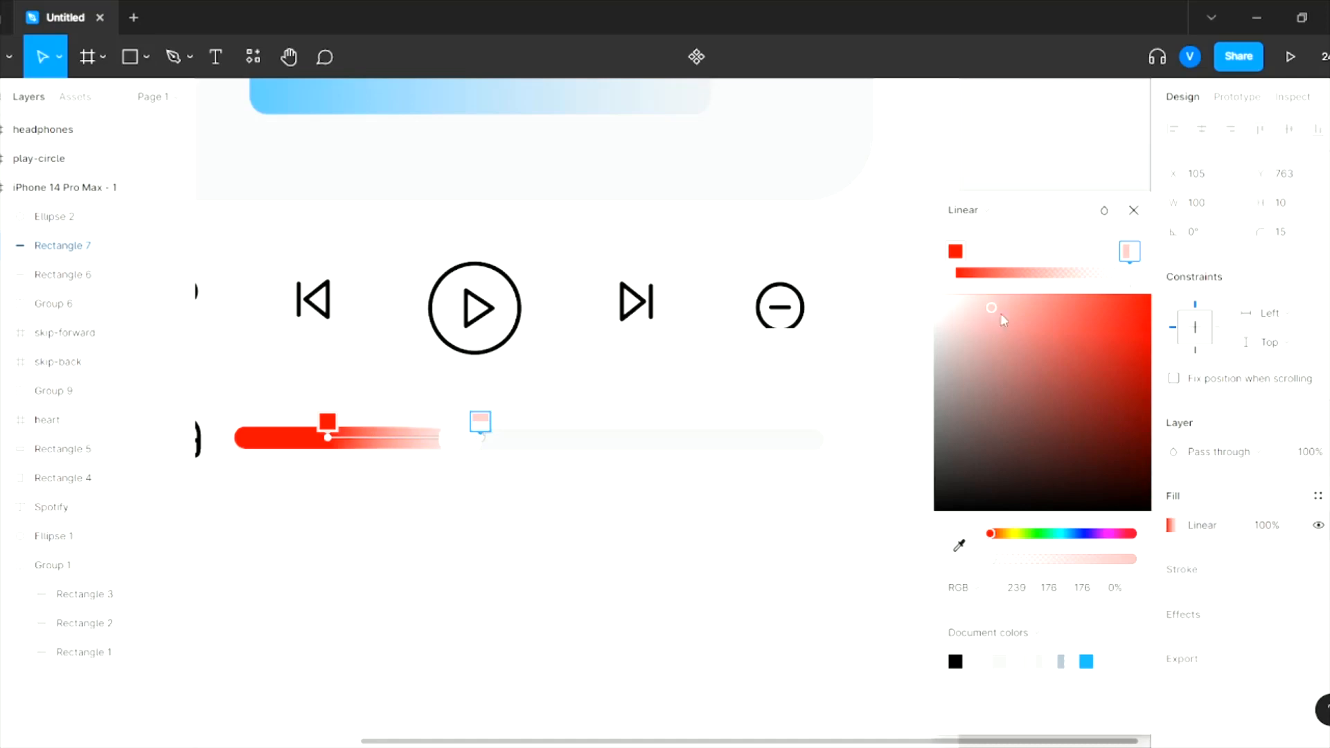
pyautogui.moveTo(1004, 319); pyautogui.dragTo(1090, 315)
pyautogui.moveTo(321, 447); pyautogui.dragTo(263, 447)
pyautogui.moveTo(1088, 309); pyautogui.dragTo(1119, 320)
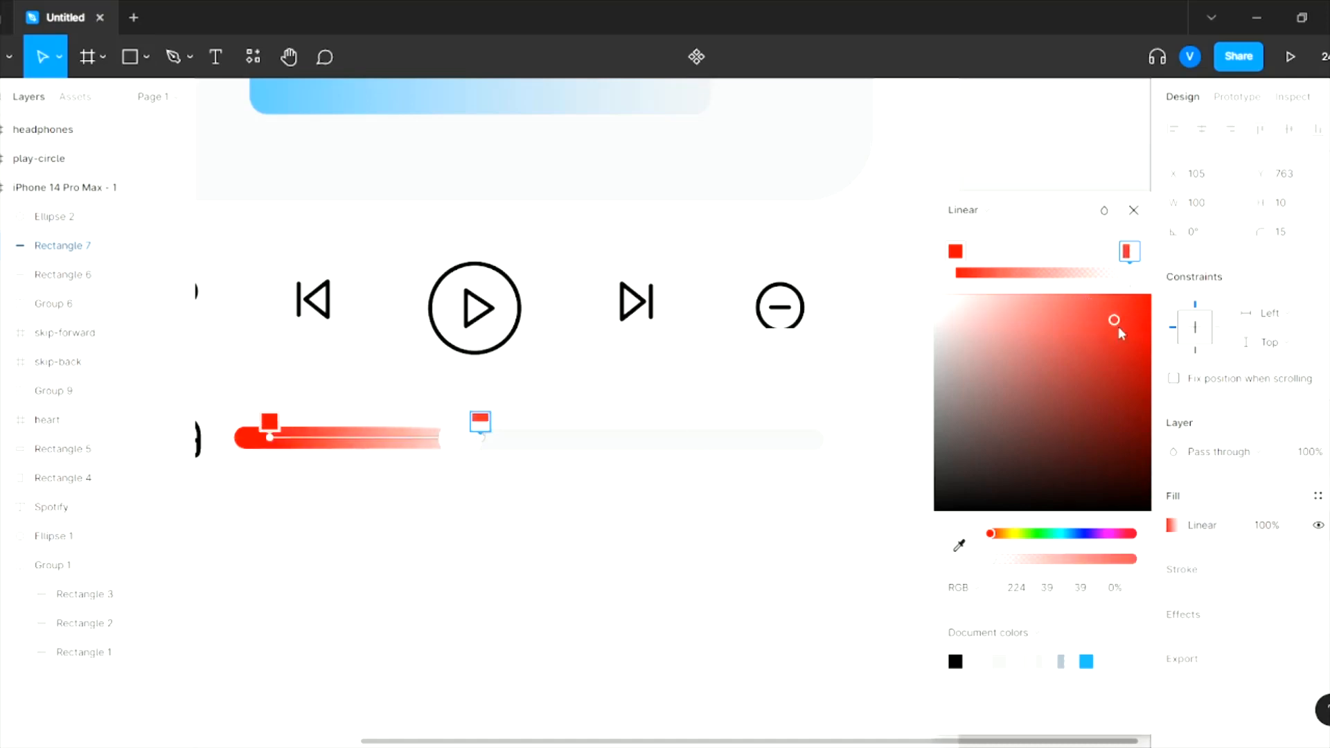
# - Delete the leftover headphones and play-circle icon frames lying over the gradient button
pyautogui.click(1133, 212)
pyautogui.click(941, 261)
pyautogui.scroll(-5, 970, 273)
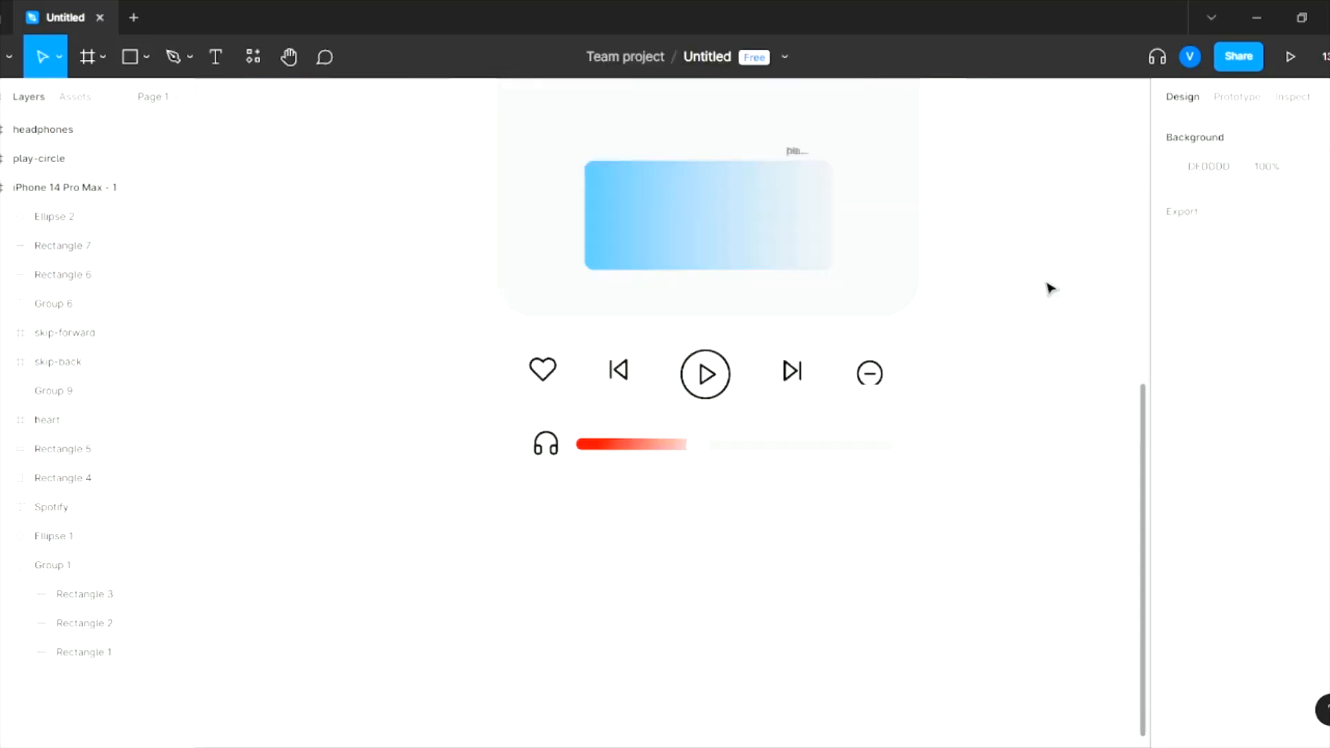
pyautogui.scroll(2, 1048, 288)
pyautogui.click(765, 199)
pyautogui.press('Delete')
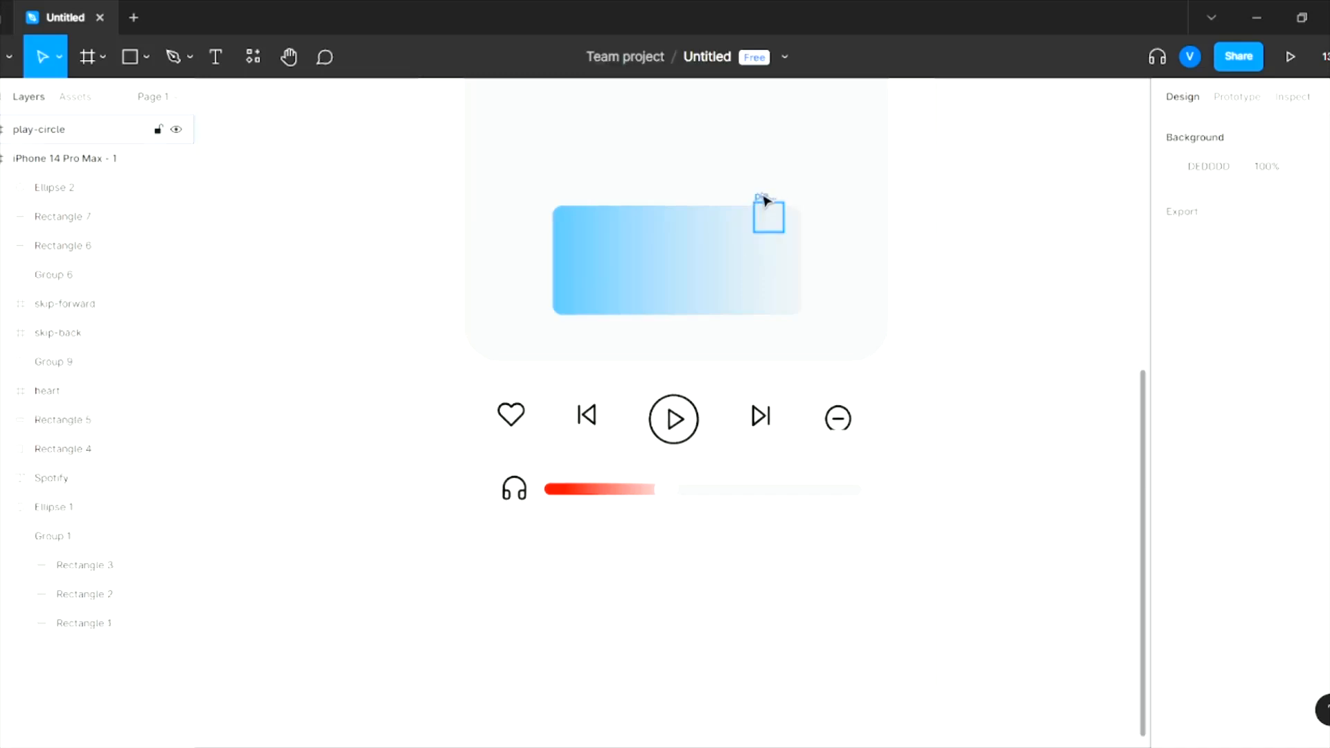
pyautogui.click(765, 199)
pyautogui.press('Delete')
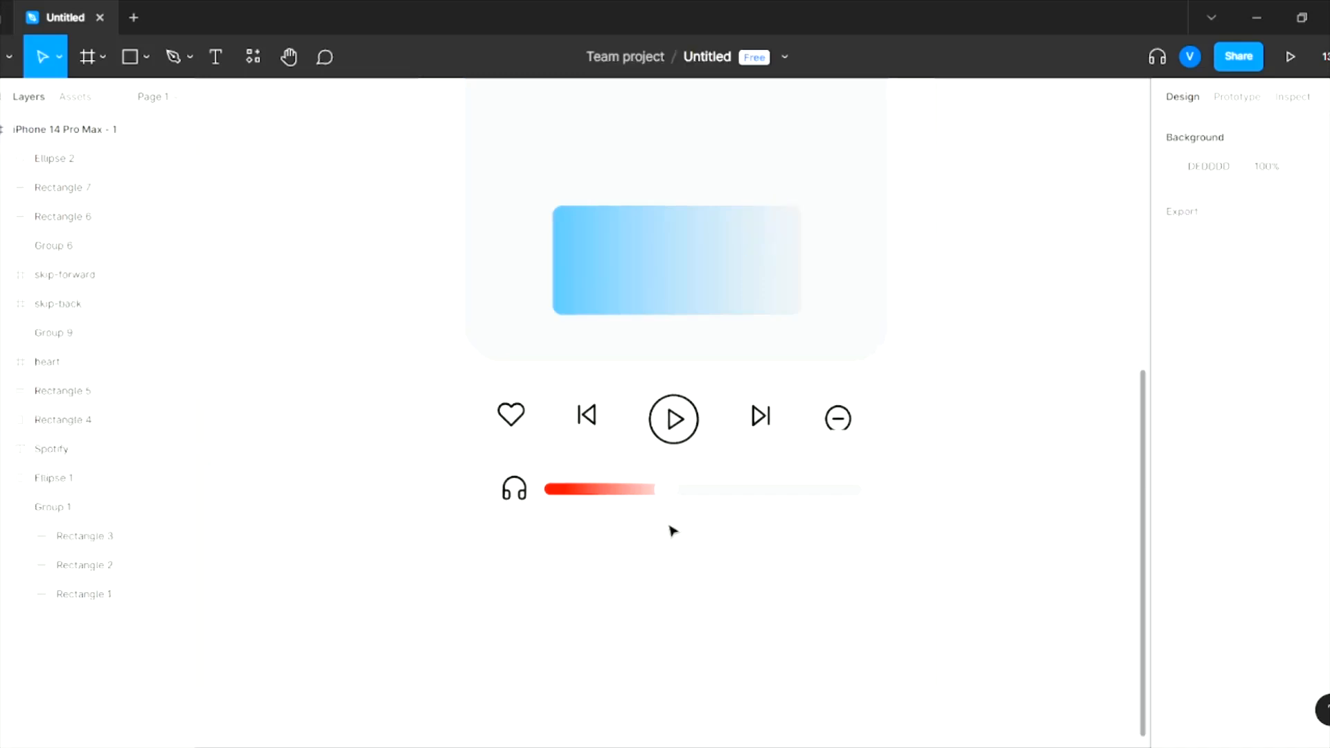
# - Draw a rectangle about 290 × 121 below the progress slider, with a corner radius of 20, and nudge it slightly lower
pyautogui.click(146, 57)
pyautogui.click(173, 98)
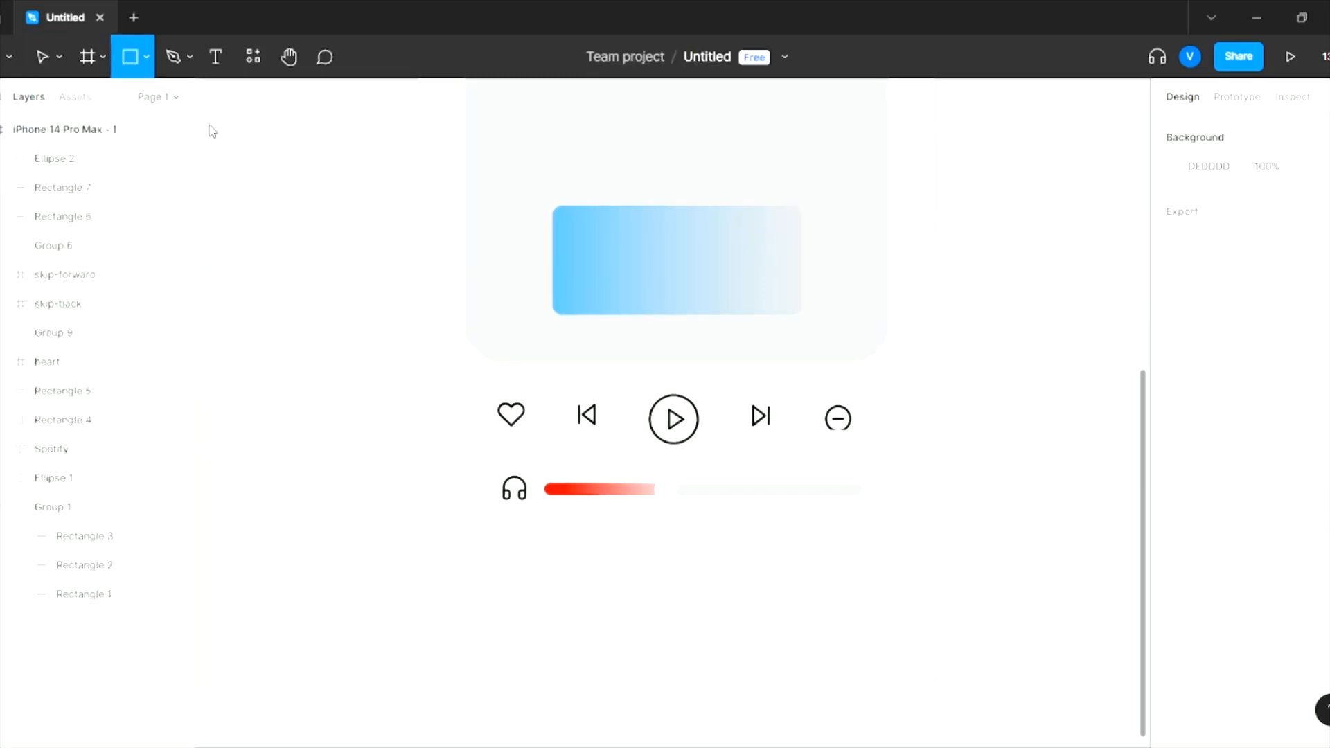
pyautogui.moveTo(515, 571); pyautogui.dragTo(862, 715)
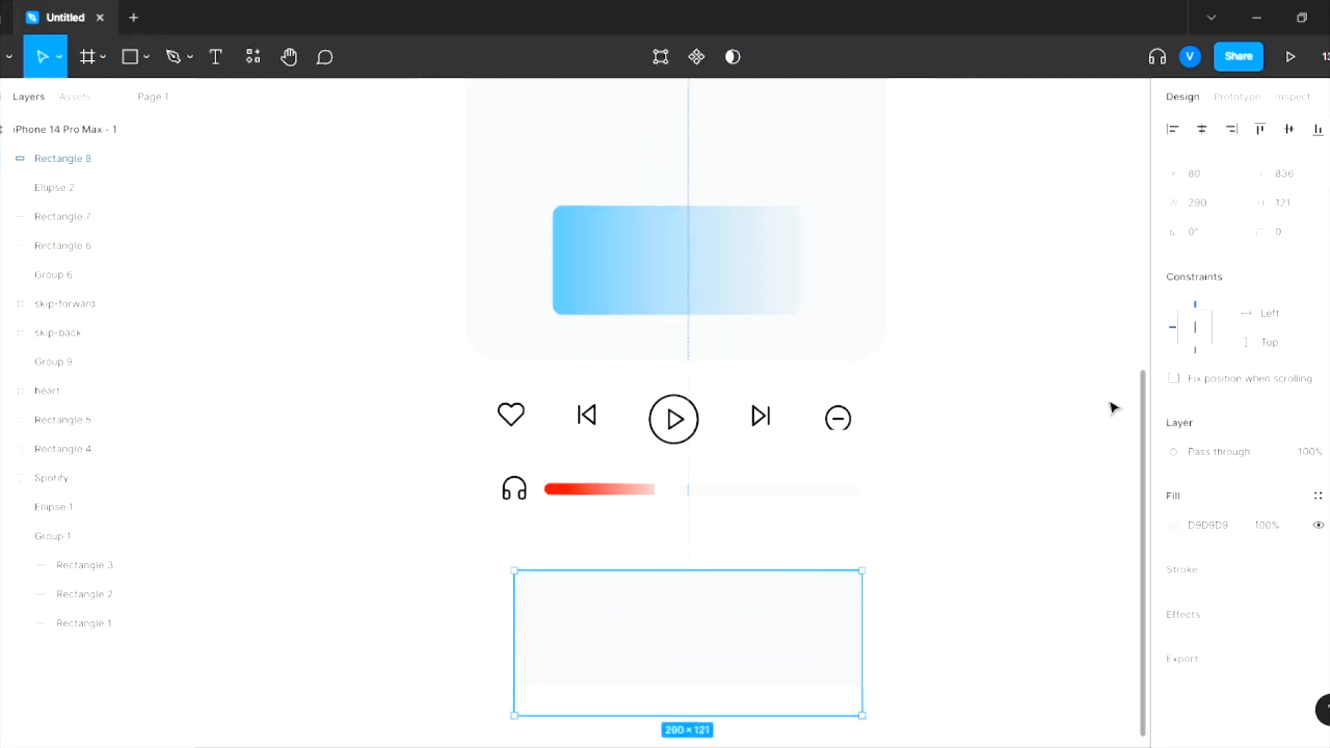
pyautogui.press('Return')
pyautogui.moveTo(642, 640); pyautogui.dragTo(634, 661)
pyautogui.click(981, 609)
pyautogui.scroll(-2, 788, 624)
# - Change the fill of the new bottom rectangle to white (FFFFFF)
pyautogui.click(798, 525)
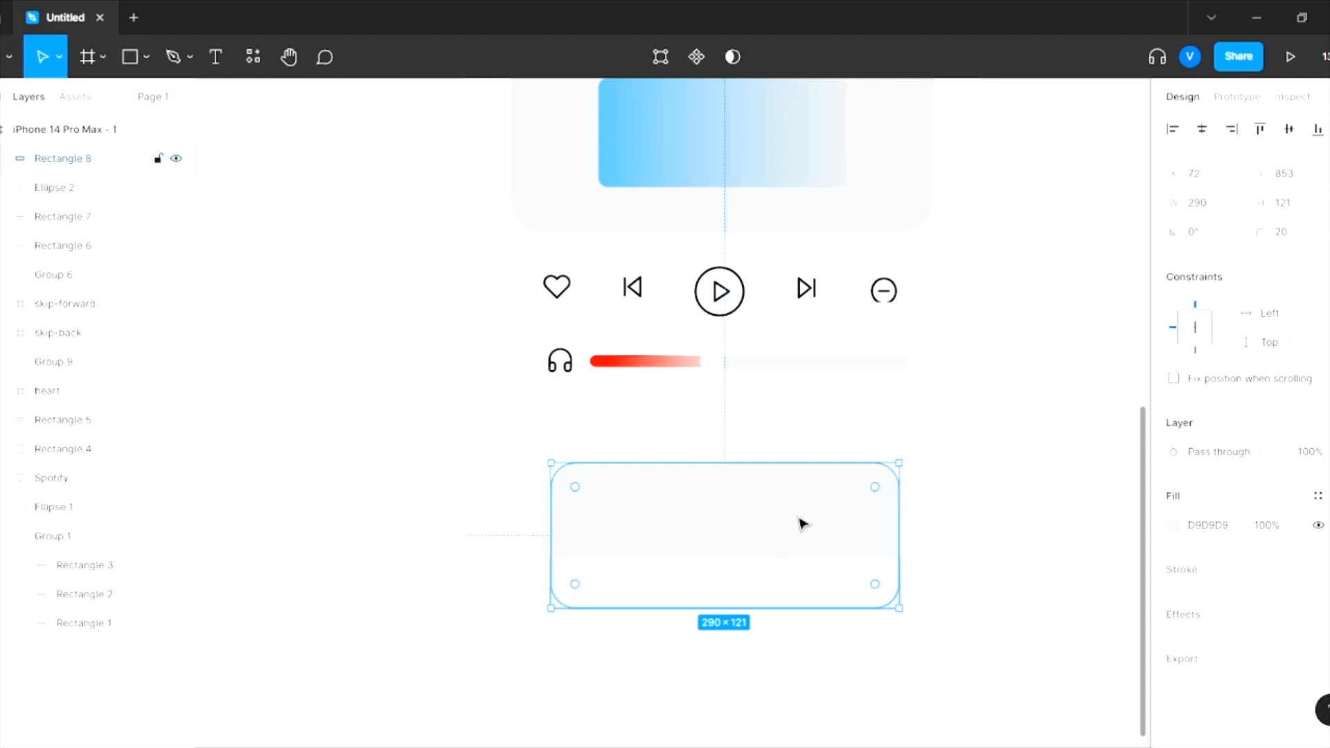
pyautogui.click(1175, 525)
pyautogui.moveTo(936, 247); pyautogui.dragTo(926, 249)
pyautogui.click(898, 402)
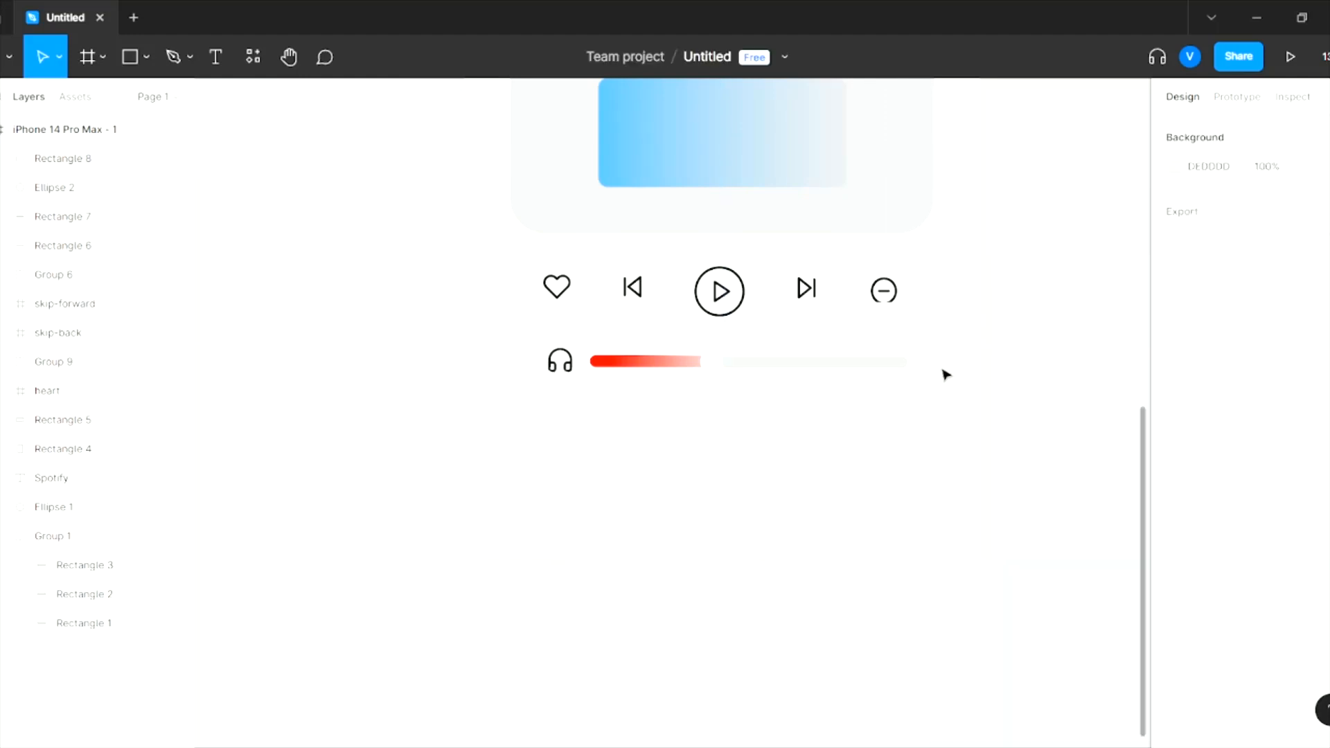
# - Change the iPhone 14 Pro Max frame's background fill to dark gray
pyautogui.scroll(7, 942, 373)
pyautogui.scroll(-5, 936, 366)
pyautogui.click(779, 193)
pyautogui.click(1176, 526)
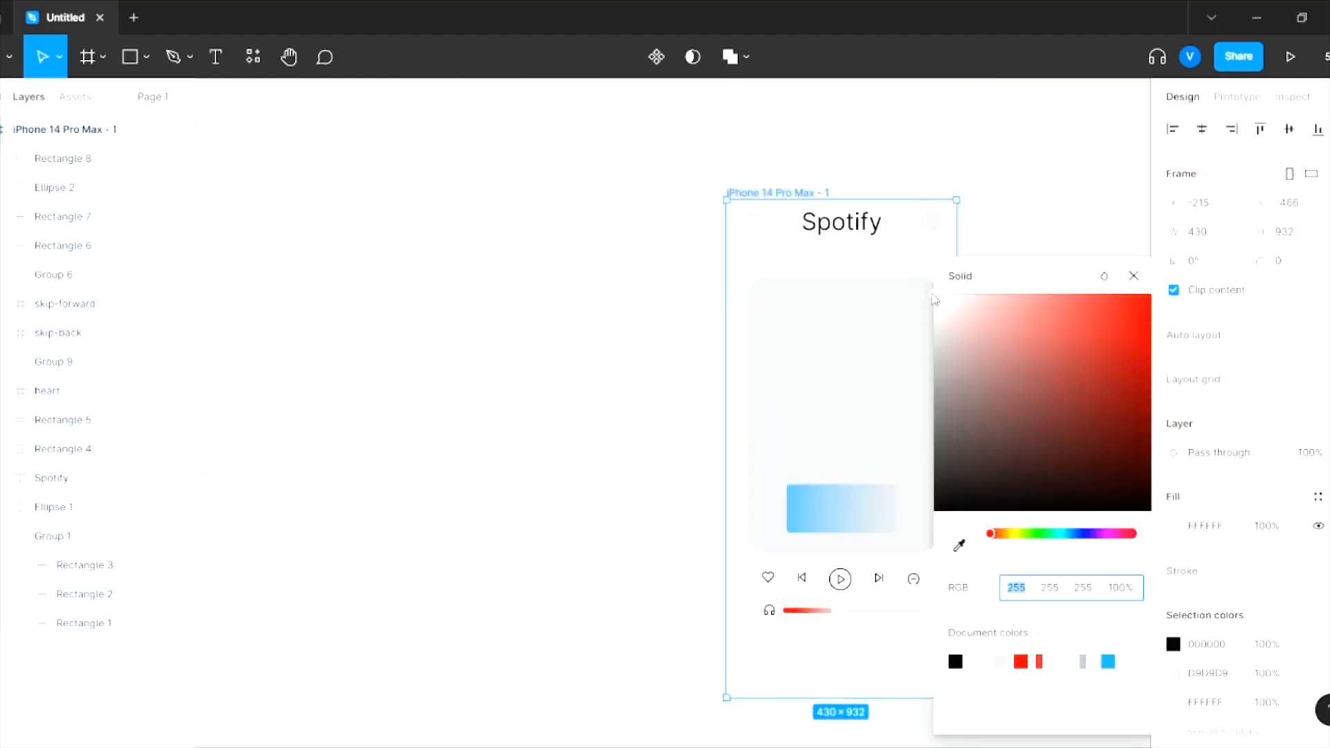
pyautogui.moveTo(935, 299); pyautogui.dragTo(933, 446)
pyautogui.press('Escape')
# - Set the Spotify title's font weight to Extra Bold and its color to white
pyautogui.click(872, 228)
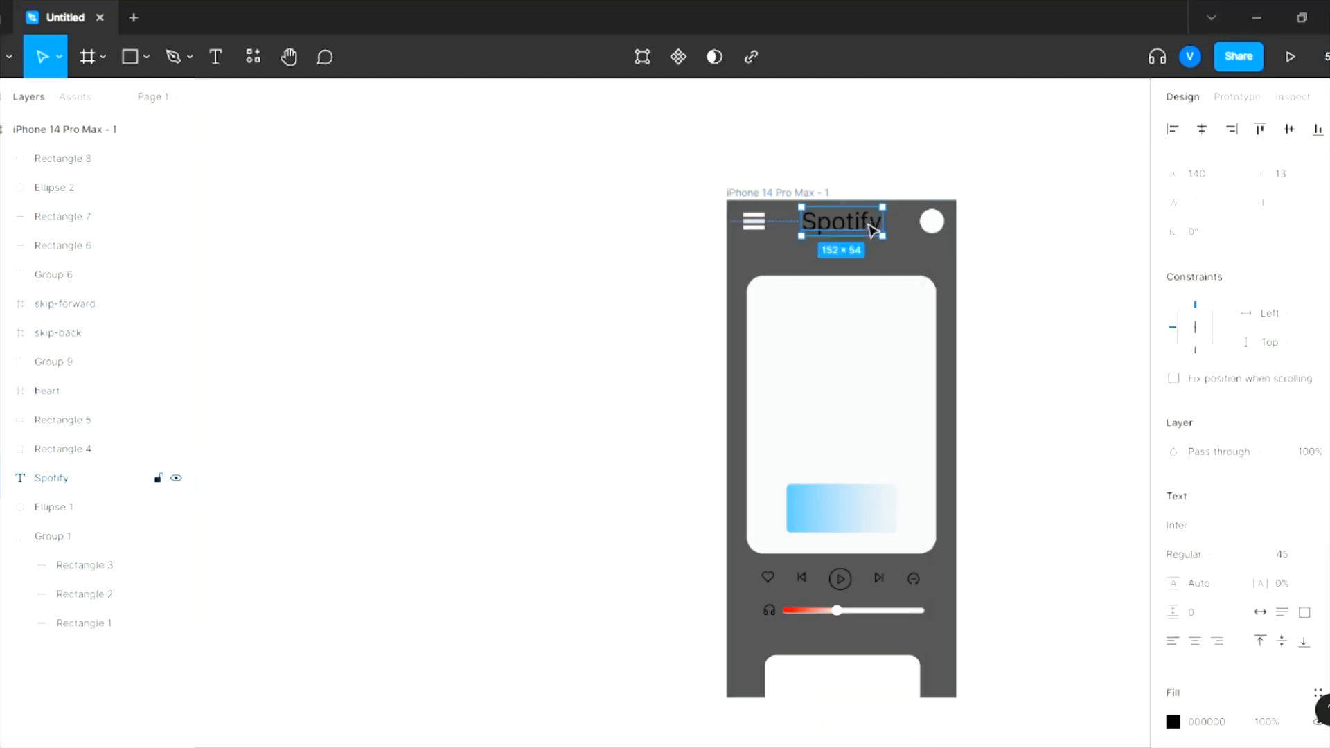
pyautogui.click(1186, 555)
pyautogui.click(1209, 451)
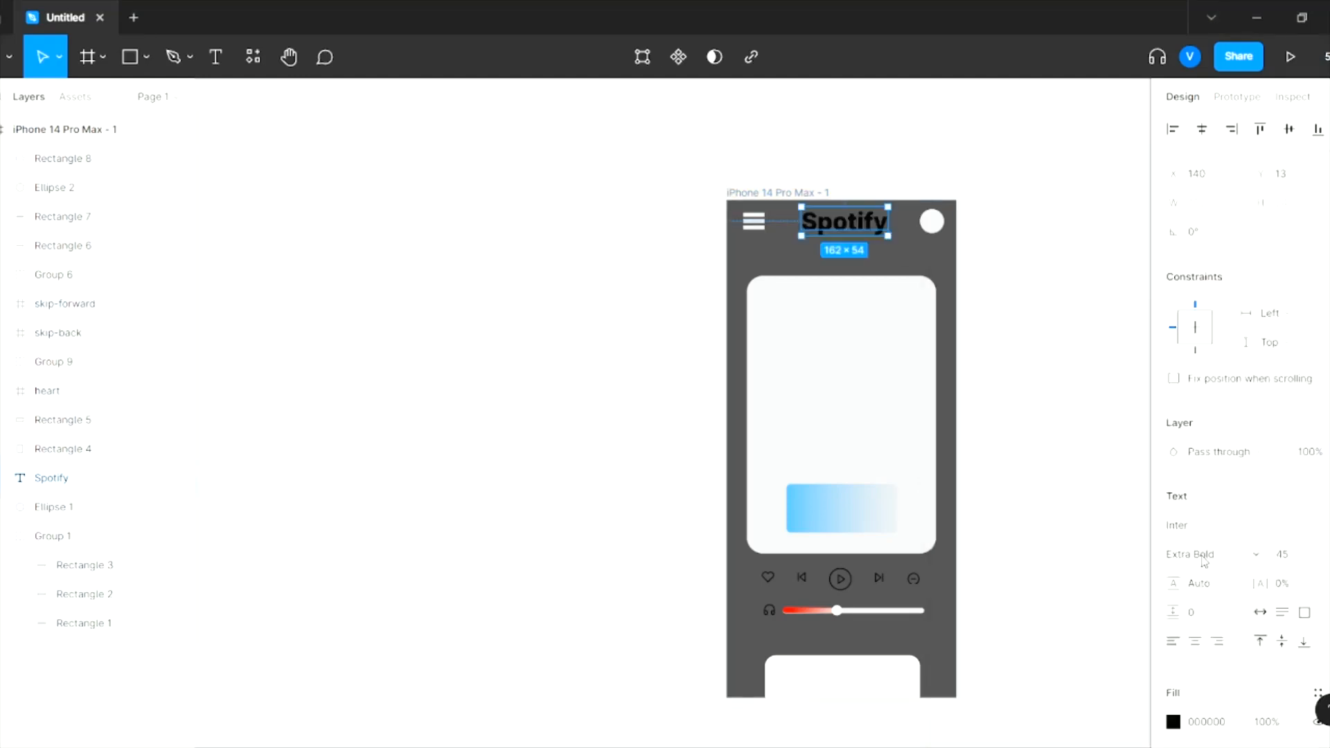
pyautogui.click(1174, 722)
pyautogui.moveTo(935, 510); pyautogui.dragTo(936, 295)
pyautogui.click(1133, 276)
pyautogui.click(1067, 261)
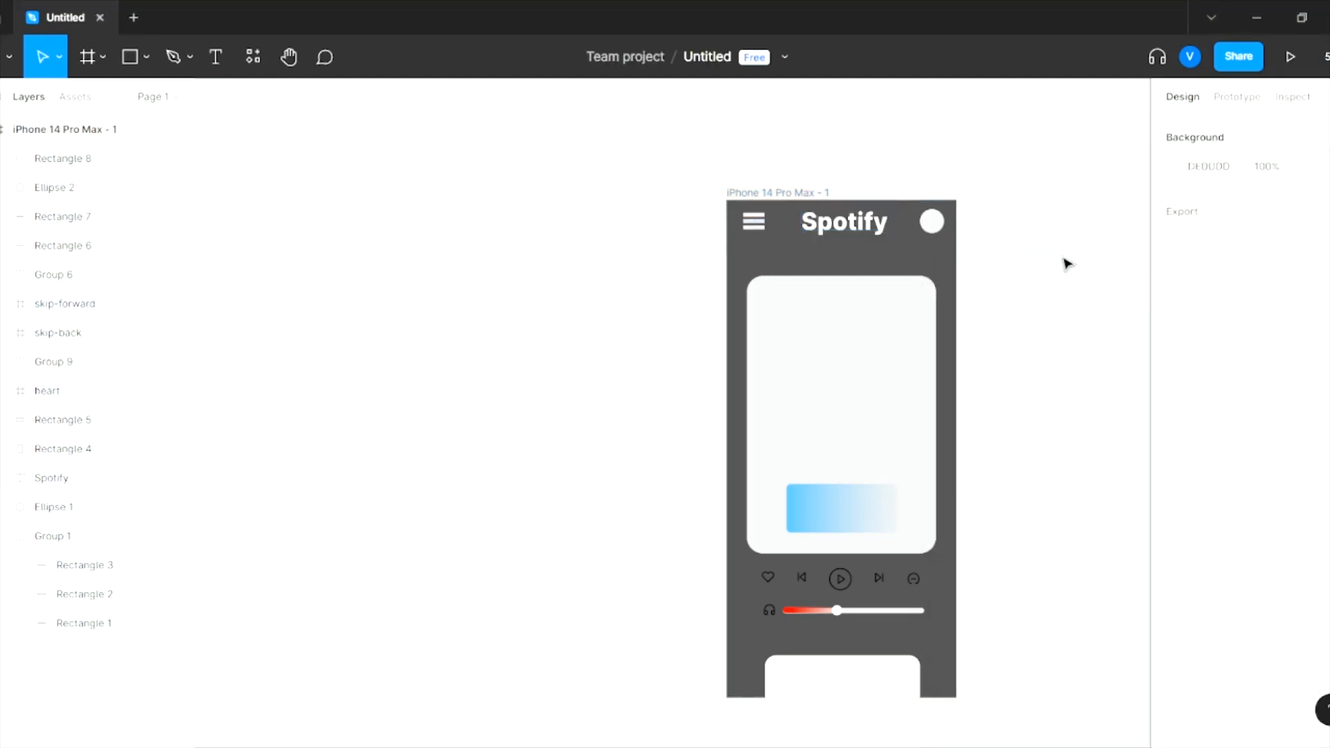
# - Stretch the bottom white rectangle to a height of 162 and move it to X 70, Y 833, centered in the frame
pyautogui.scroll(-2, 831, 483)
pyautogui.click(828, 546)
pyautogui.moveTo(842, 589); pyautogui.dragTo(843, 610)
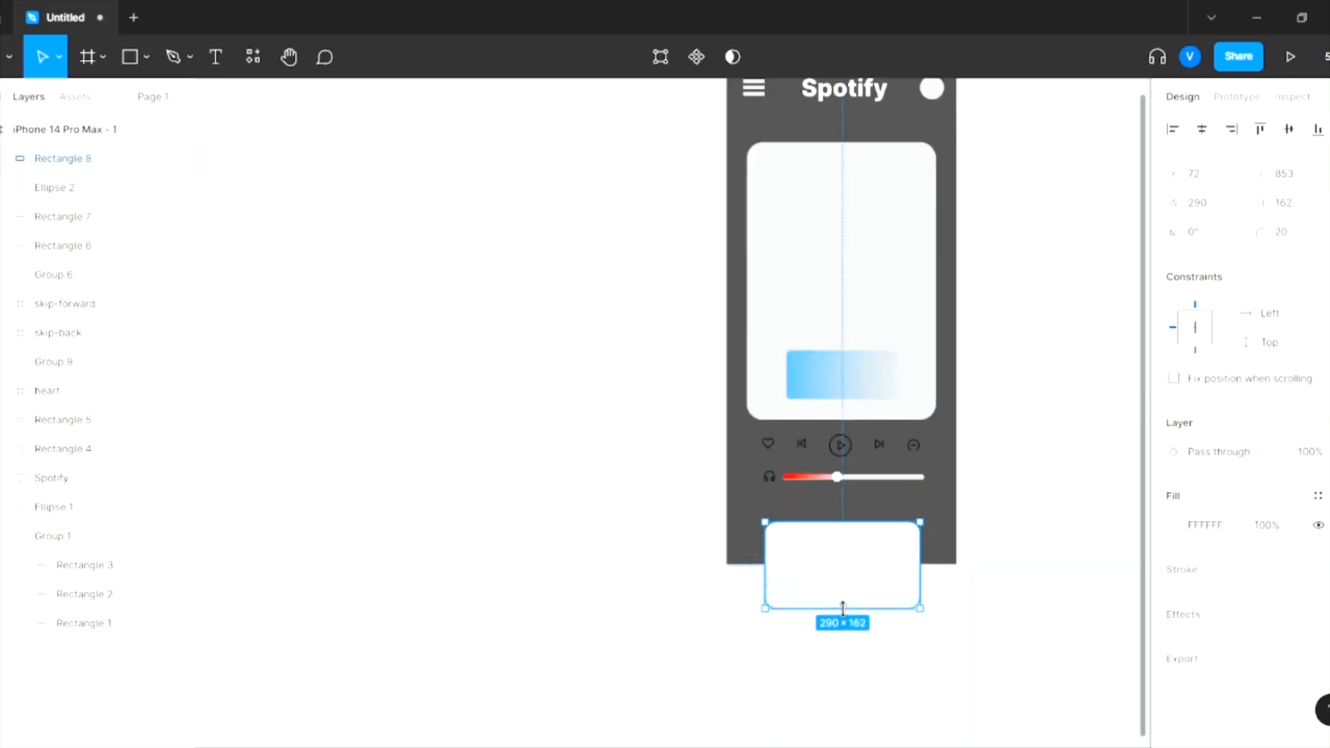
pyautogui.moveTo(853, 560); pyautogui.dragTo(843, 550)
pyautogui.click(997, 520)
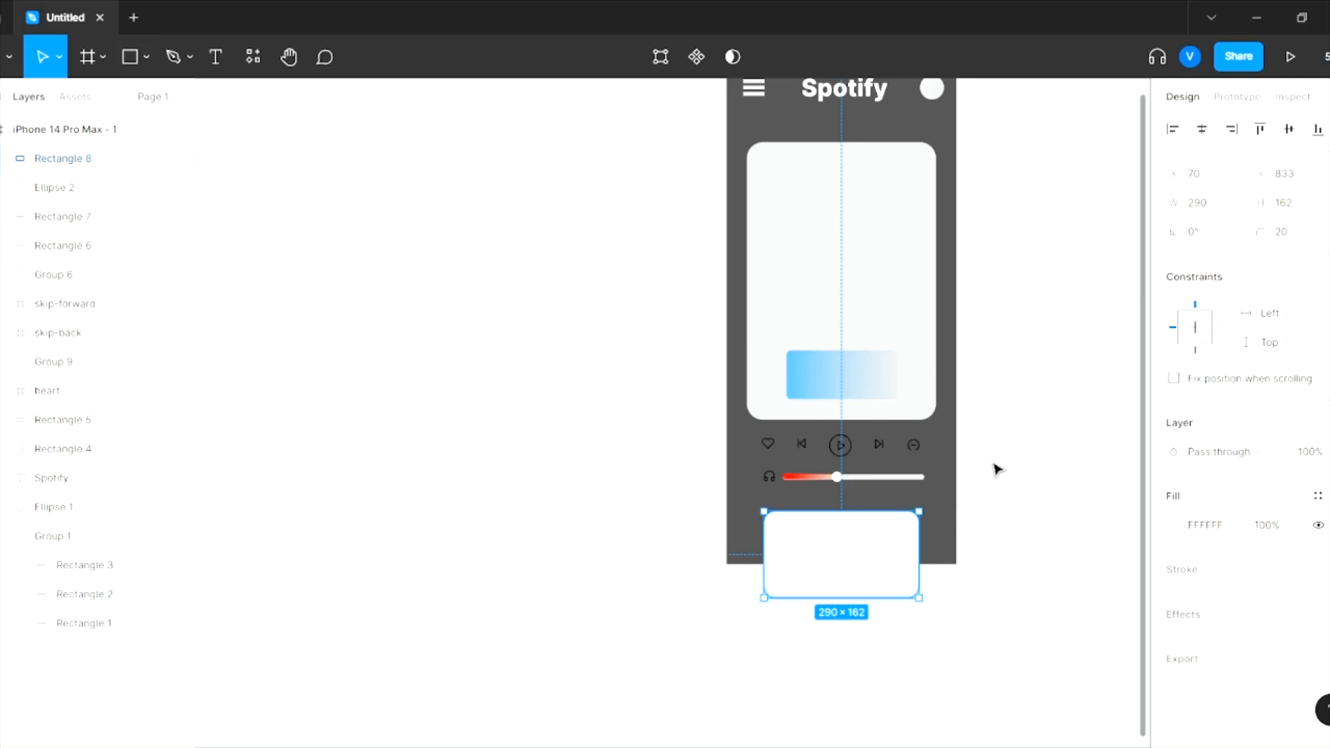
# - Duplicate the header's three-bar menu icon and place the copy at the far end of the progress slider
pyautogui.scroll(3, 998, 466)
pyautogui.click(754, 178)
pyautogui.hotkey('ctrl', 'd')
pyautogui.moveTo(754, 179); pyautogui.dragTo(935, 563)
pyautogui.scroll(5, 963, 565)
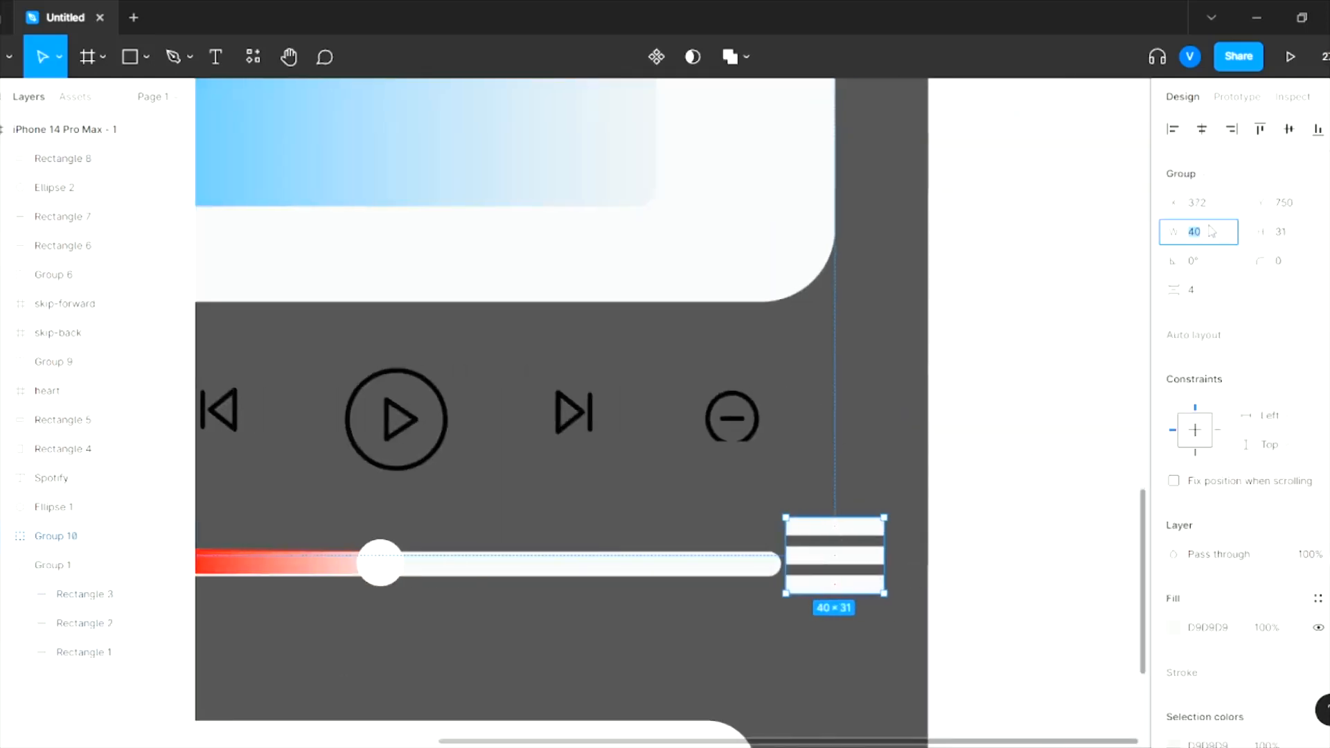
# - Set the copied menu icon's size to 25 × 15 and center it vertically beside the slider's end
pyautogui.press('Tab')
pyautogui.write('15')
pyautogui.press('Return')
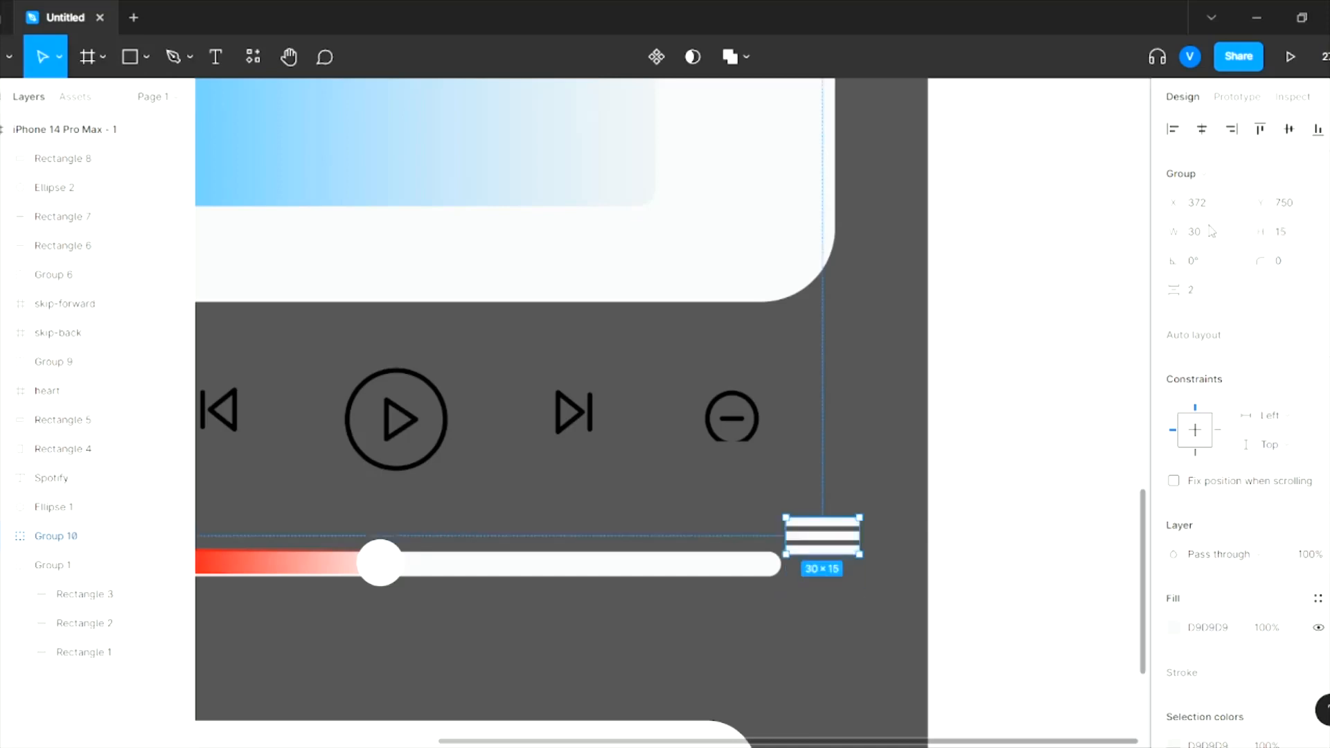
pyautogui.write('25')
pyautogui.press('Return')
pyautogui.moveTo(815, 544); pyautogui.dragTo(855, 569)
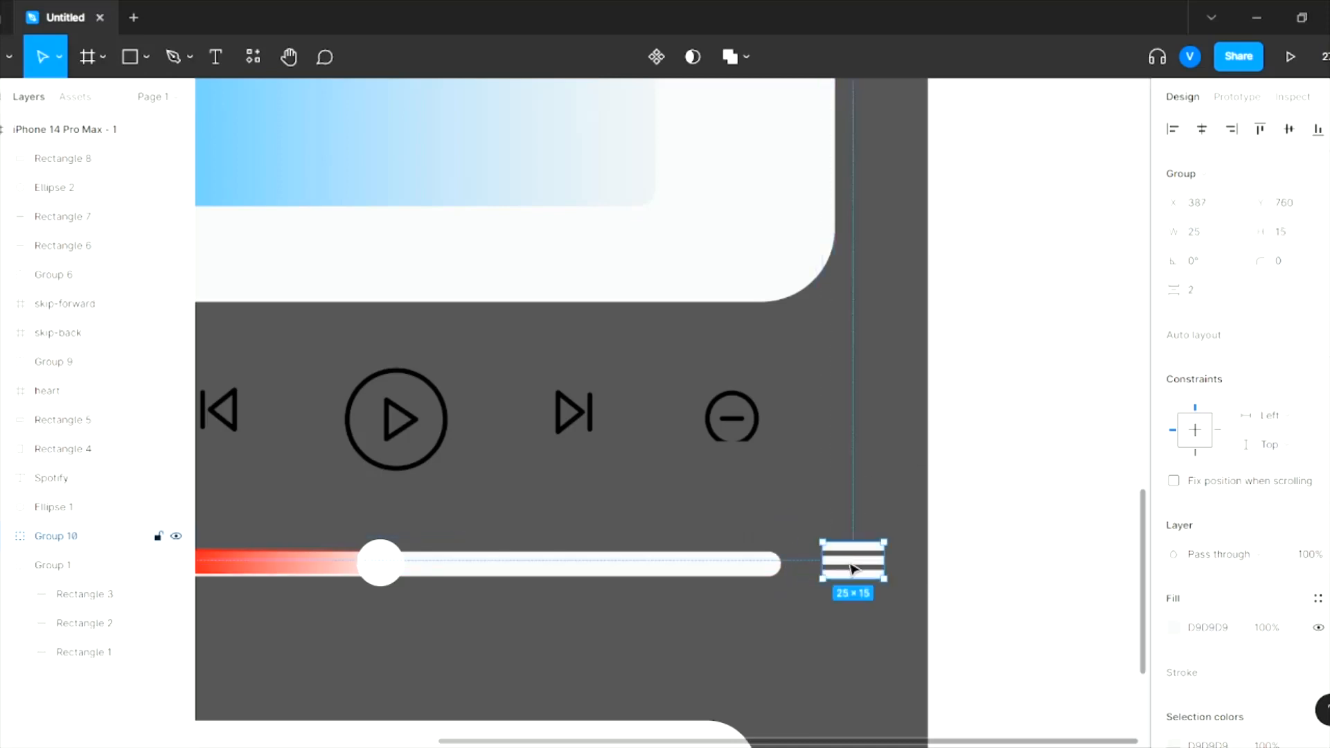
# - Draw a triangle about 20 × 16 just above the slider's far end and rotate it to 120°
pyautogui.click(144, 55)
pyautogui.click(118, 189)
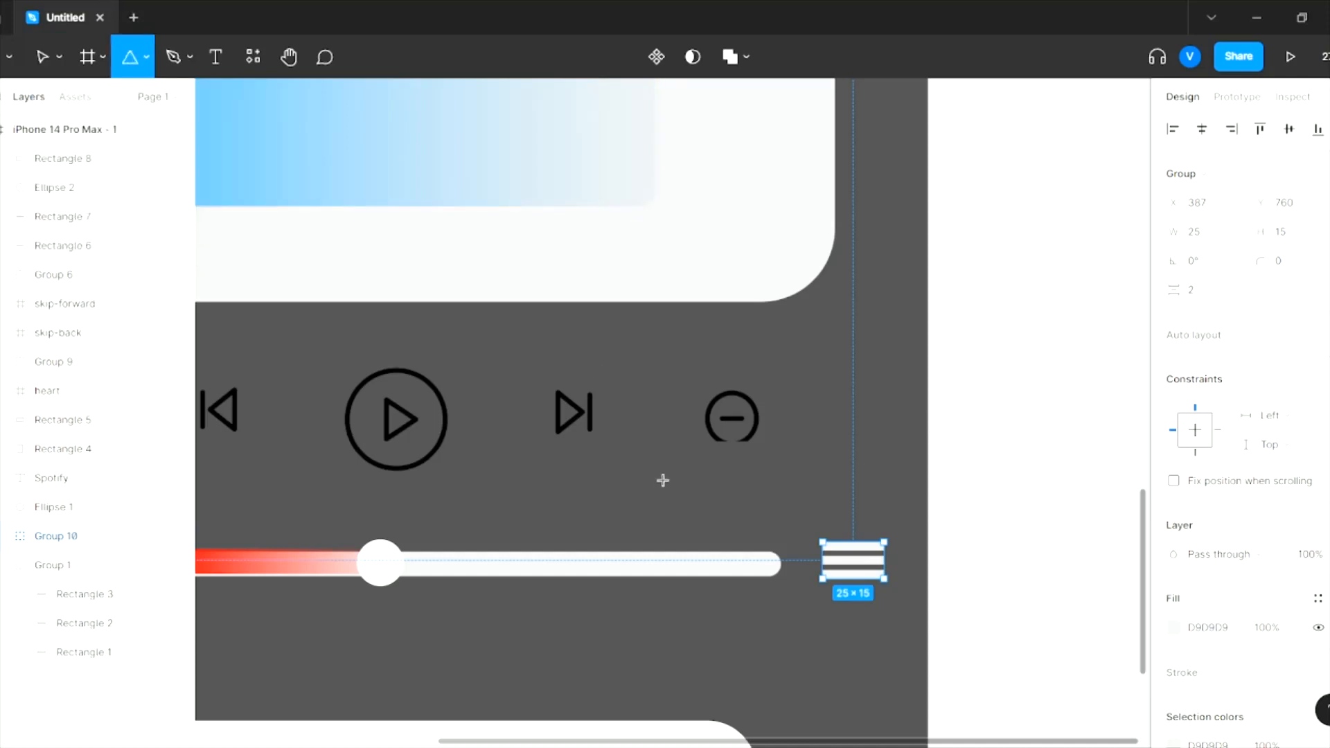
pyautogui.moveTo(663, 481); pyautogui.dragTo(714, 516)
pyautogui.click(1196, 234)
pyautogui.write('90')
pyautogui.press('Return')
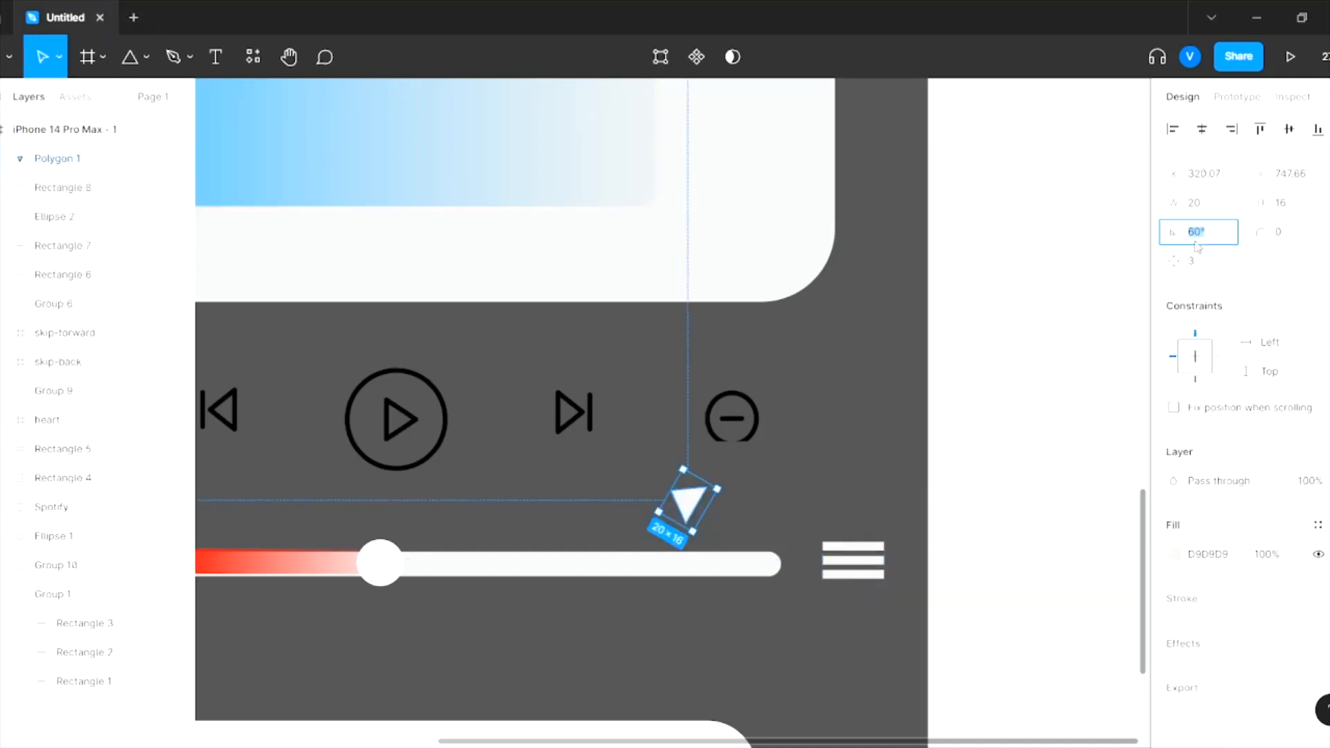
pyautogui.write('120')
pyautogui.press('Return')
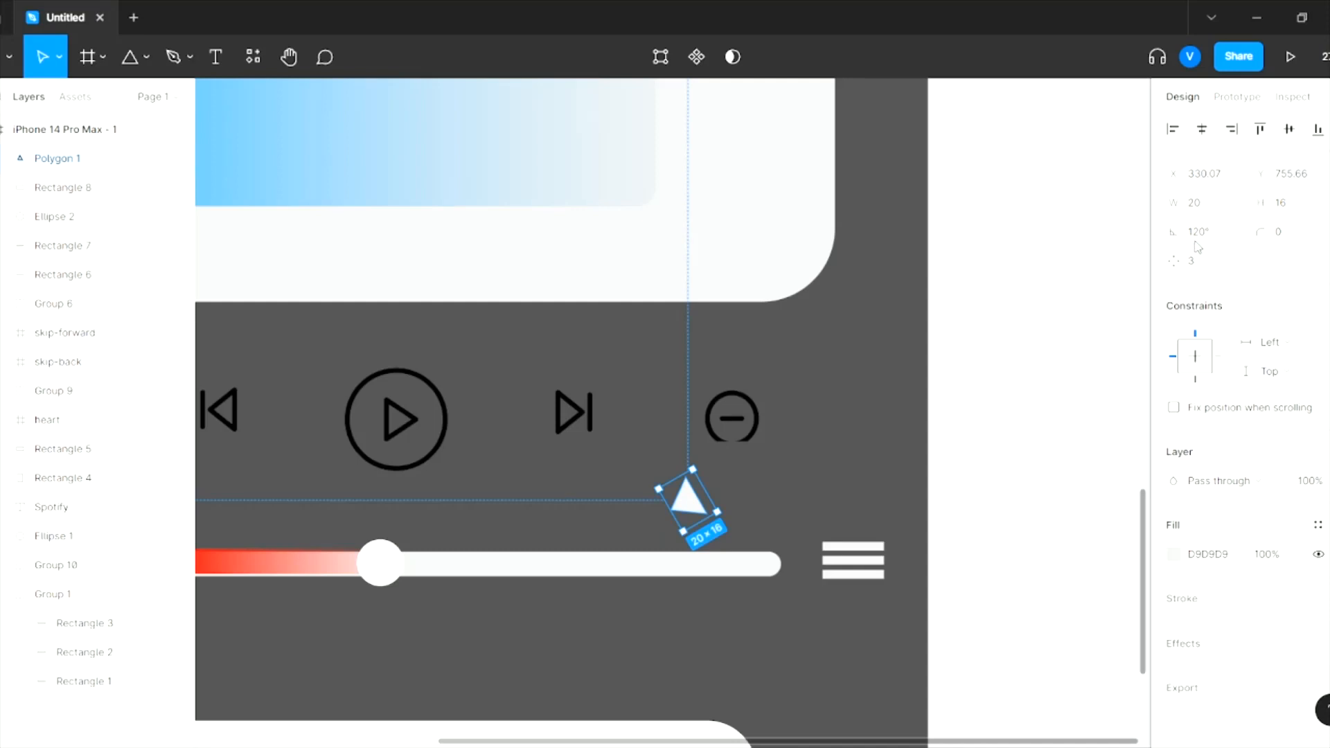
# - Set the triangle's height to 20 and its rotation to 35° so that it points forward
pyautogui.hotkey('shift', 'Tab')
pyautogui.write('20')
pyautogui.press('Tab')
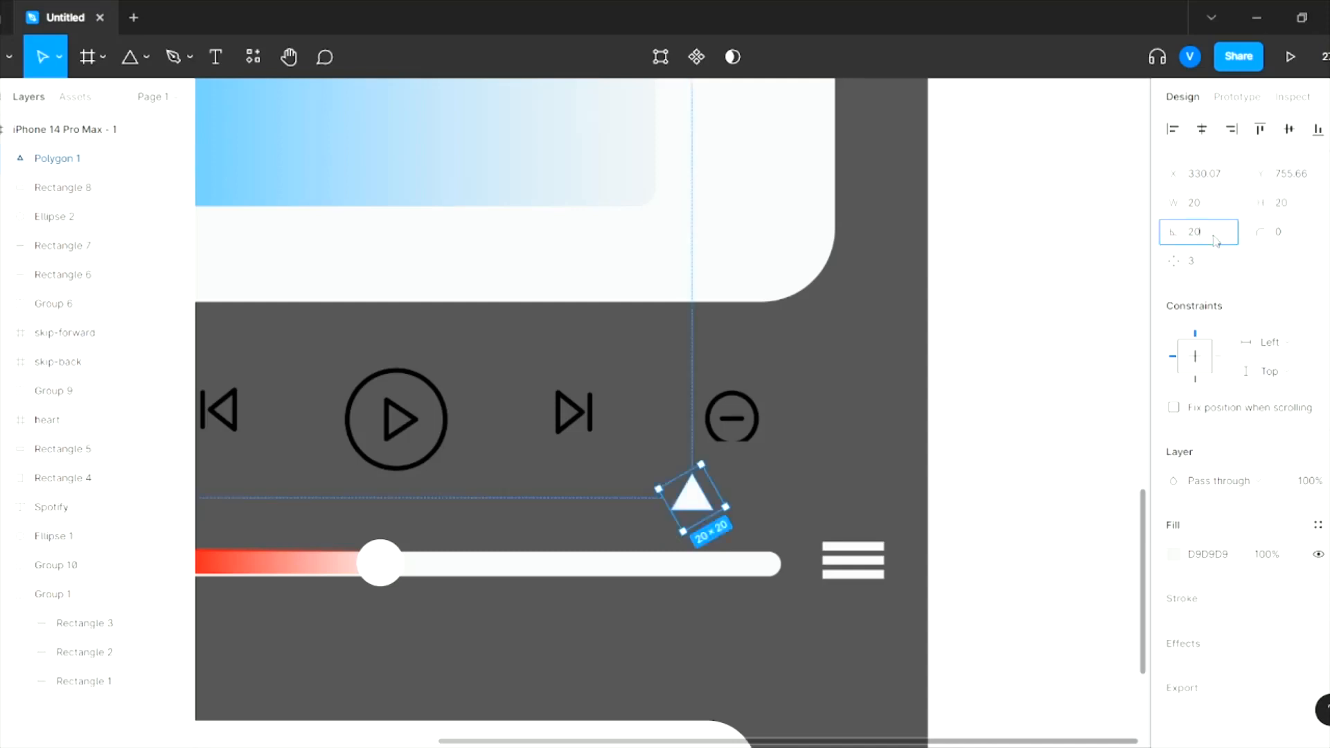
pyautogui.press('Return')
pyautogui.write('10')
pyautogui.press('Return')
pyautogui.write('40')
pyautogui.press('Return')
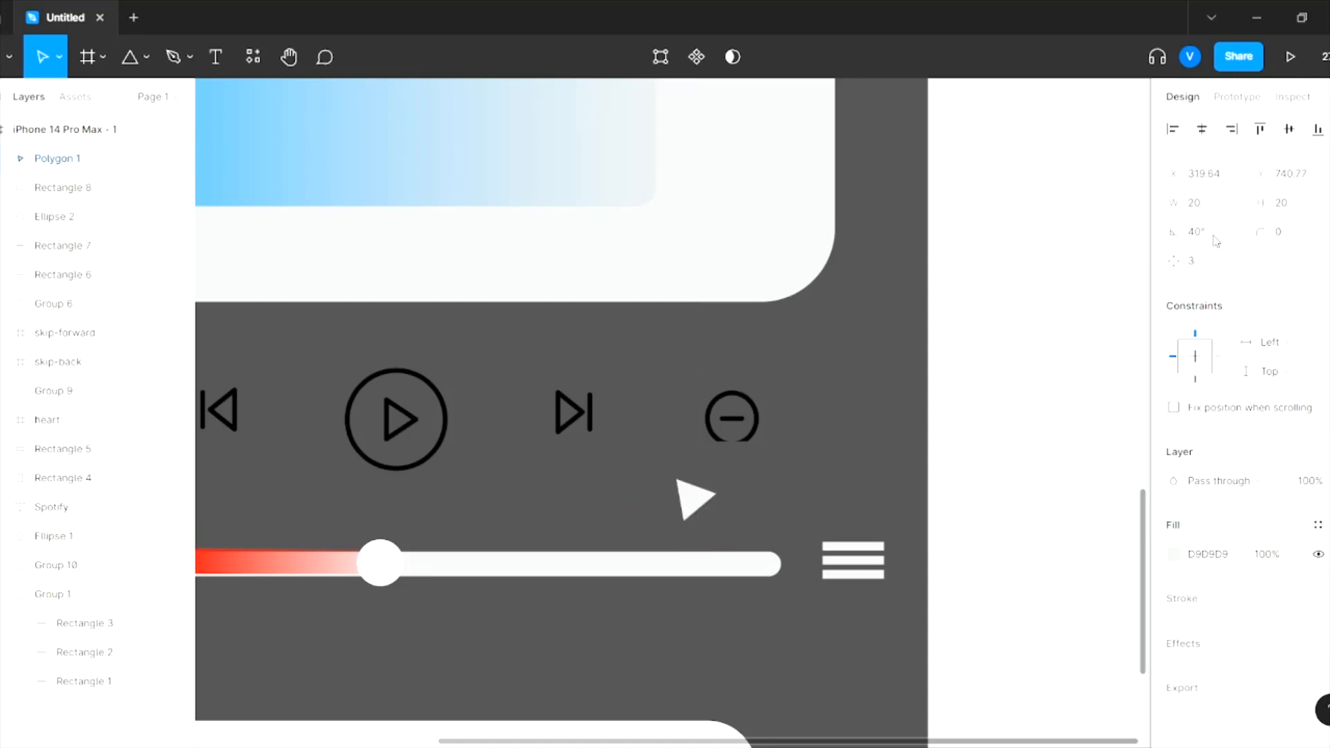
pyautogui.write('35')
pyautogui.press('Return')
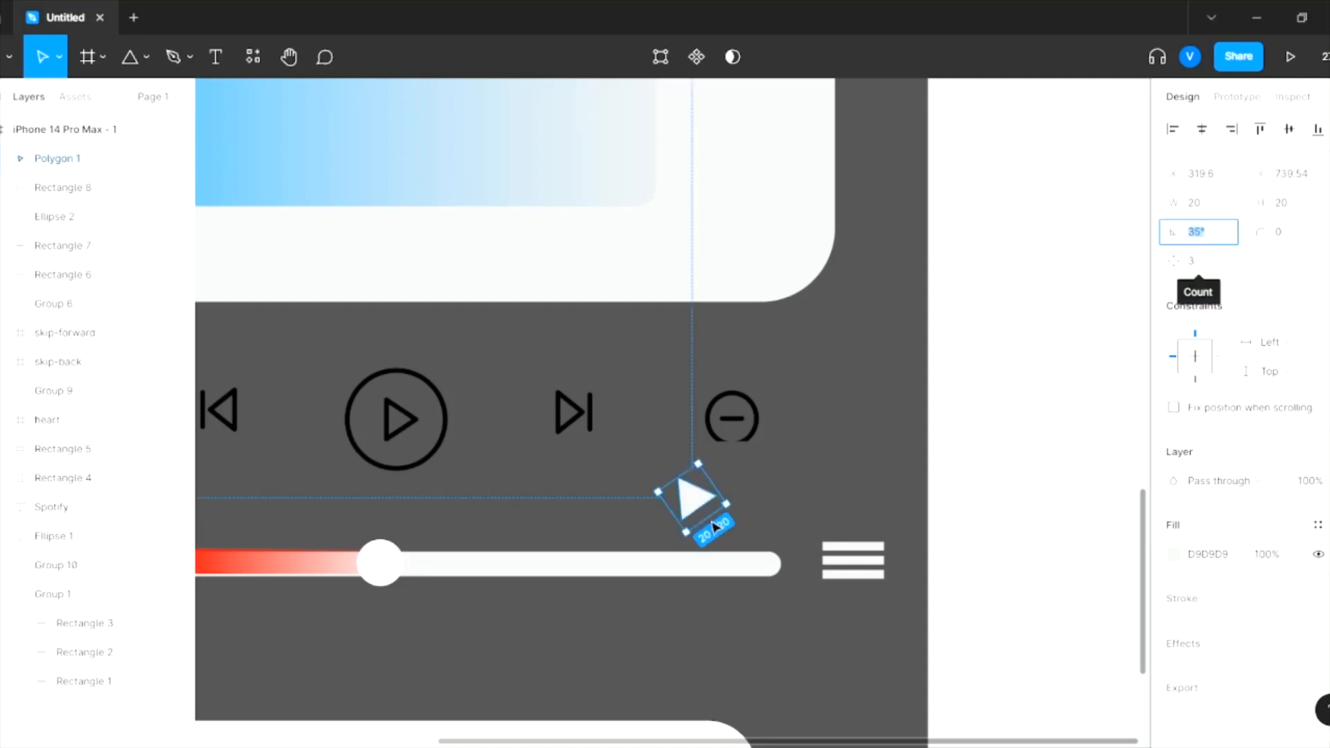
# - Move the triangle onto the start of the small menu icon and fill it with bright blue (009CF3)
pyautogui.moveTo(695, 498); pyautogui.dragTo(832, 553)
pyautogui.click(1176, 556)
pyautogui.moveTo(998, 534); pyautogui.dragTo(1074, 534)
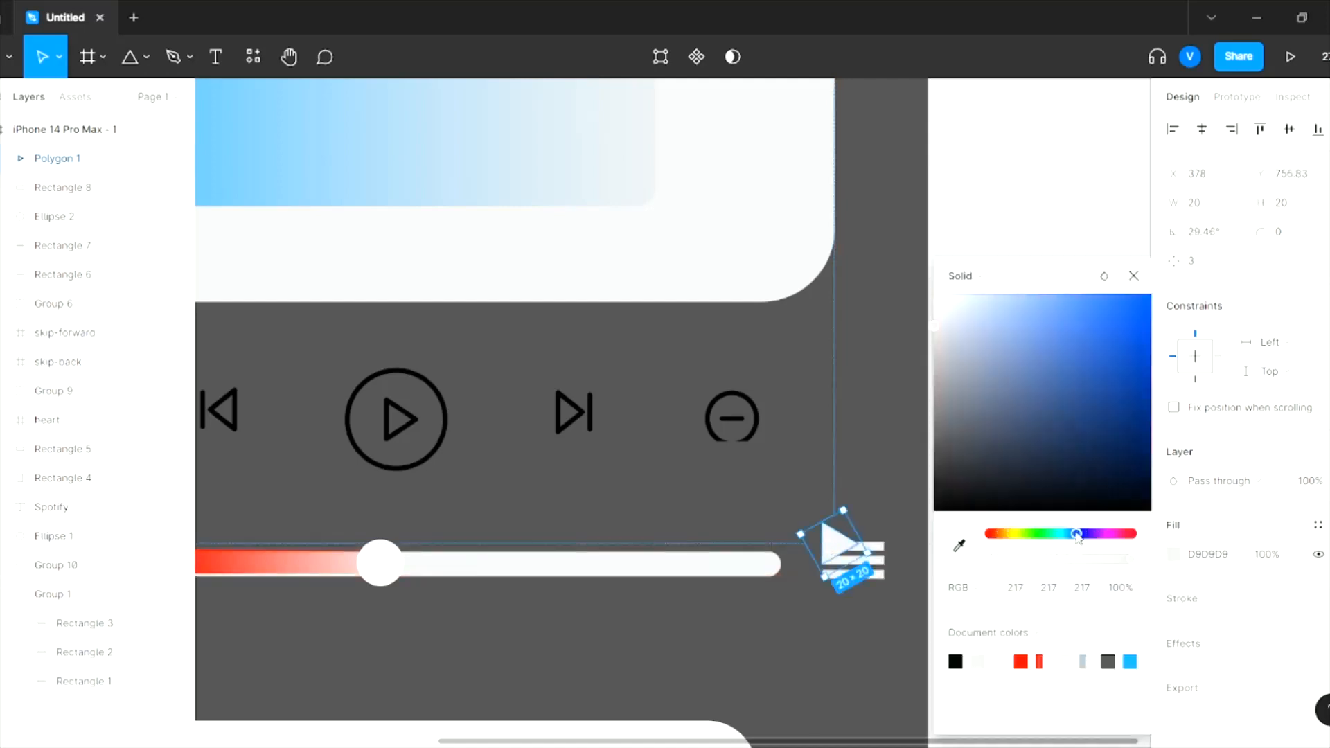
pyautogui.moveTo(950, 350); pyautogui.dragTo(1230, 315)
pyautogui.click(930, 547)
# - Group the blue triangle with the small three-bar icon beside the slider
pyautogui.click(840, 544)
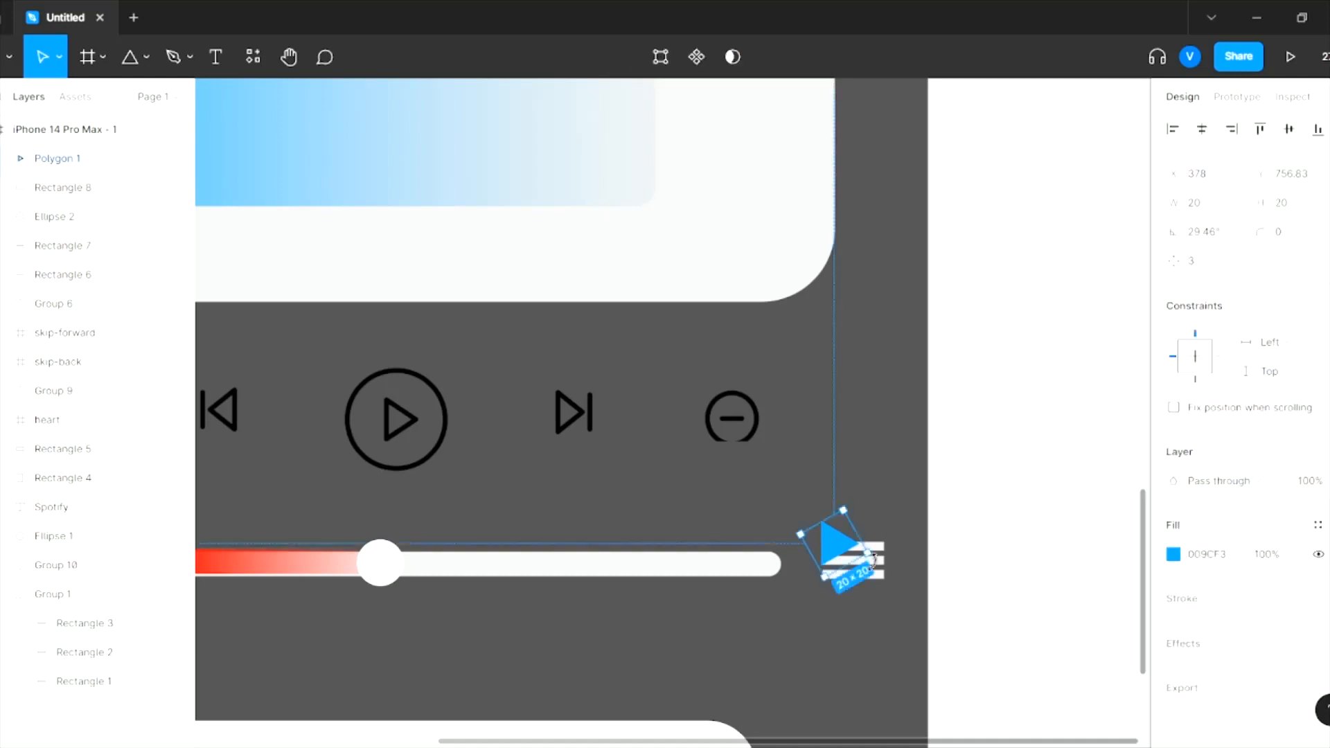
pyautogui.keyDown('ctrl'); pyautogui.keyDown('shift'); pyautogui.click(874, 573); pyautogui.keyUp('shift'); pyautogui.keyUp('ctrl')
pyautogui.keyDown('ctrl'); pyautogui.keyDown('shift'); pyautogui.click(877, 562); pyautogui.keyUp('shift'); pyautogui.keyUp('ctrl')
pyautogui.hotkey('ctrl', 'g')
pyautogui.click(983, 543)
pyautogui.scroll(-5, 983, 543)
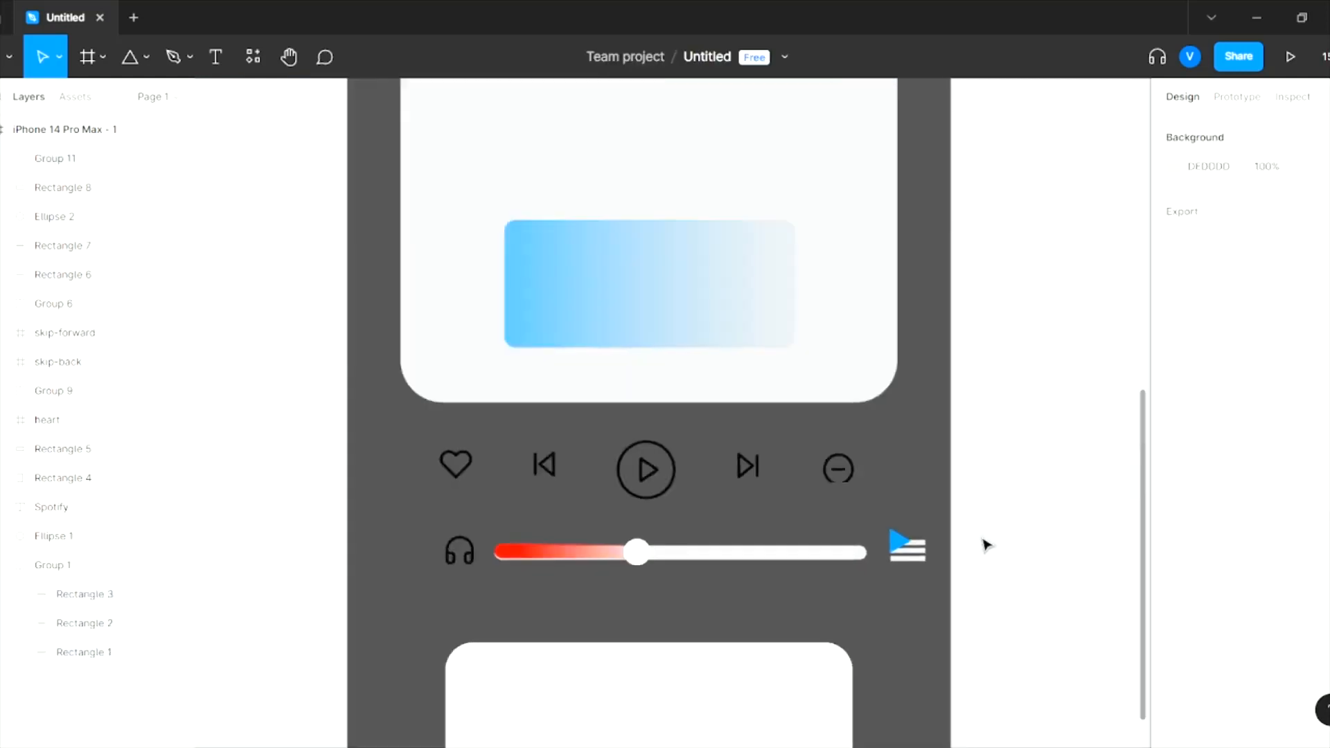
# - Extend the large card's upper edge toward the header so that the card measures 354 × 551
pyautogui.scroll(2, 988, 546)
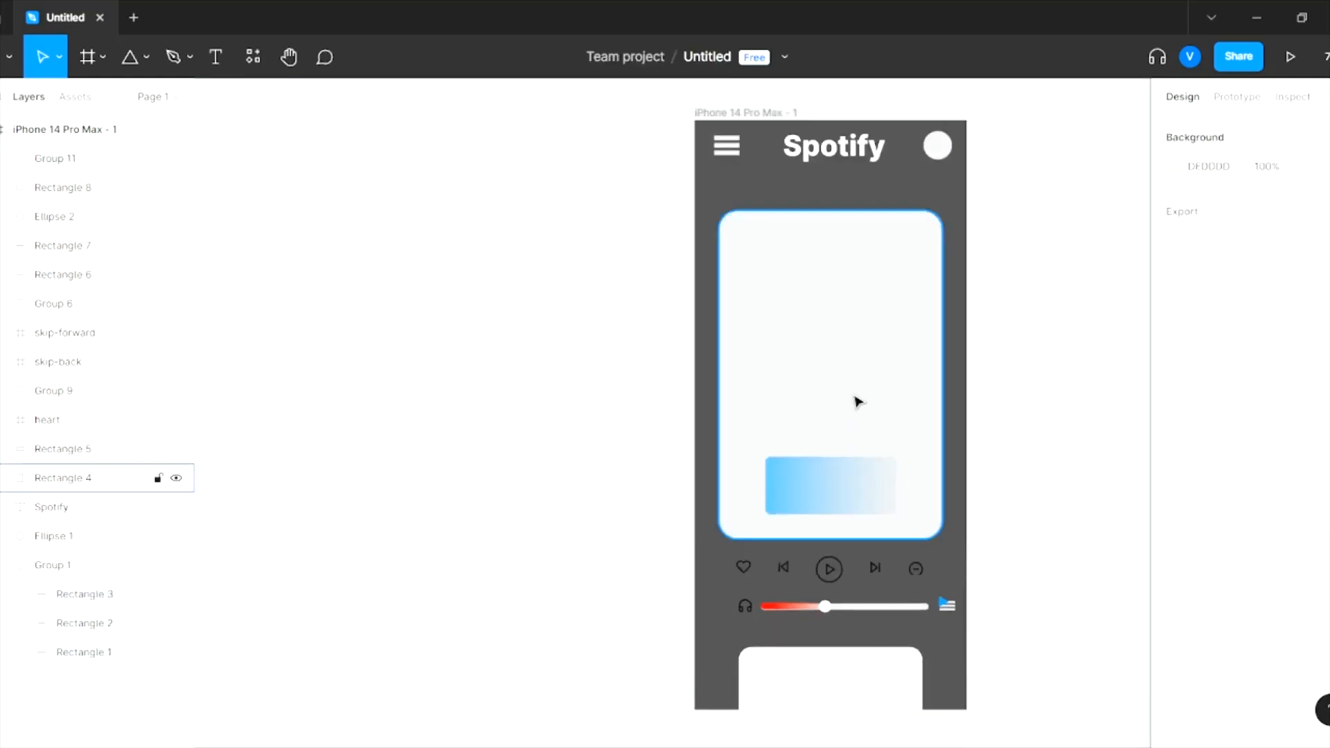
pyautogui.click(807, 284)
pyautogui.moveTo(838, 210); pyautogui.dragTo(838, 192)
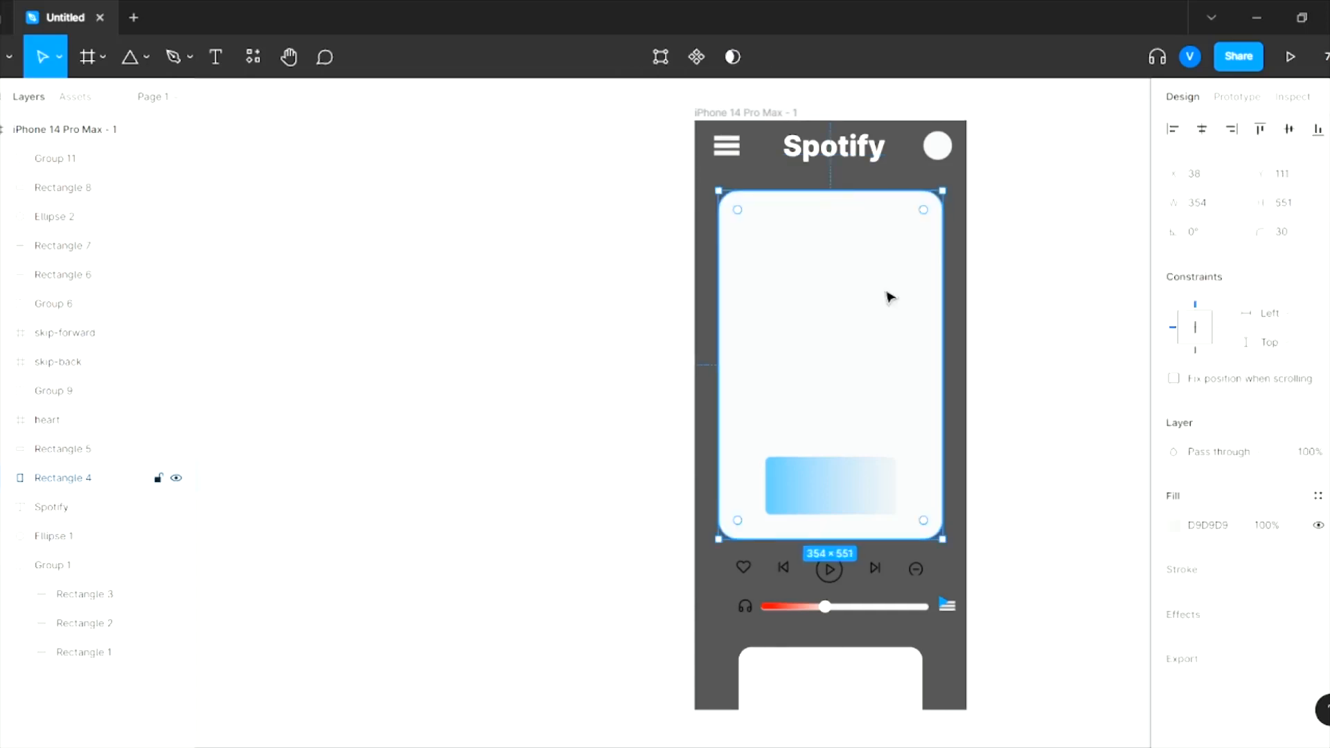
pyautogui.click(1046, 338)
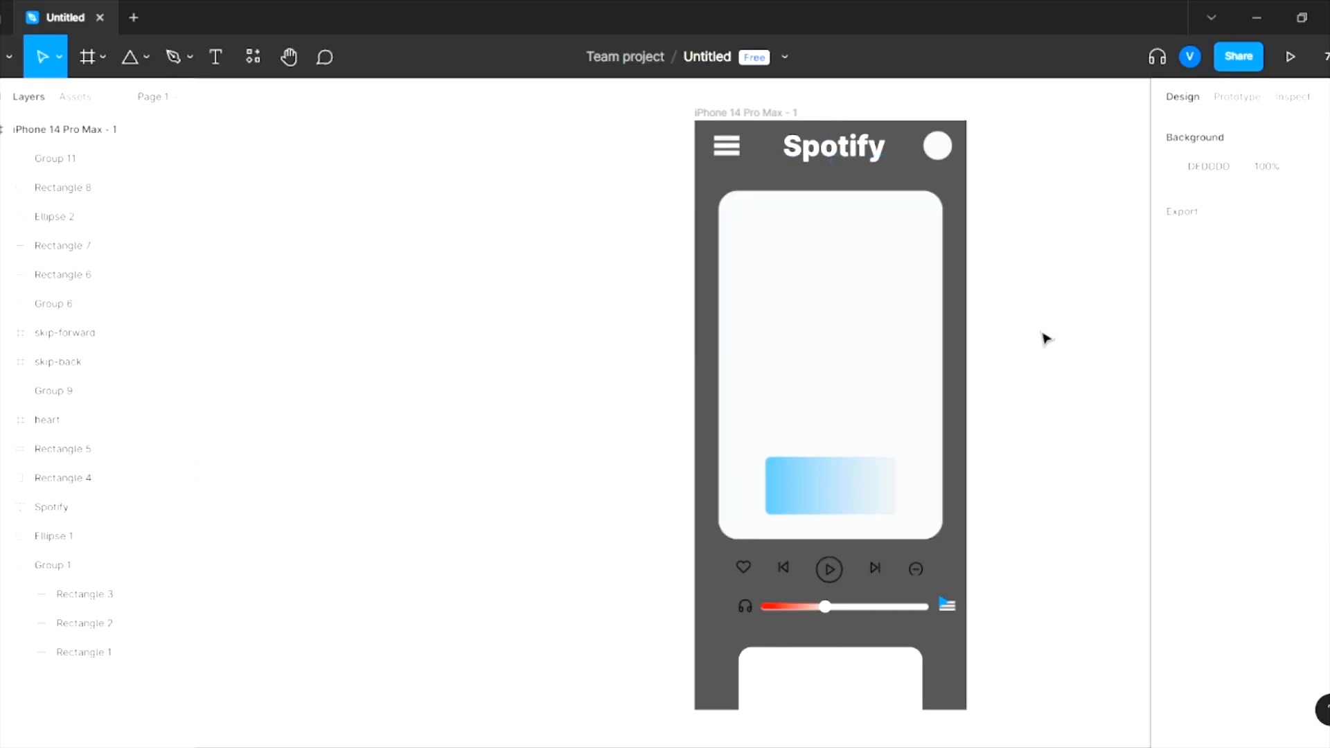
# - Change the stroke color of the grouped playback icons to white
pyautogui.click(782, 578)
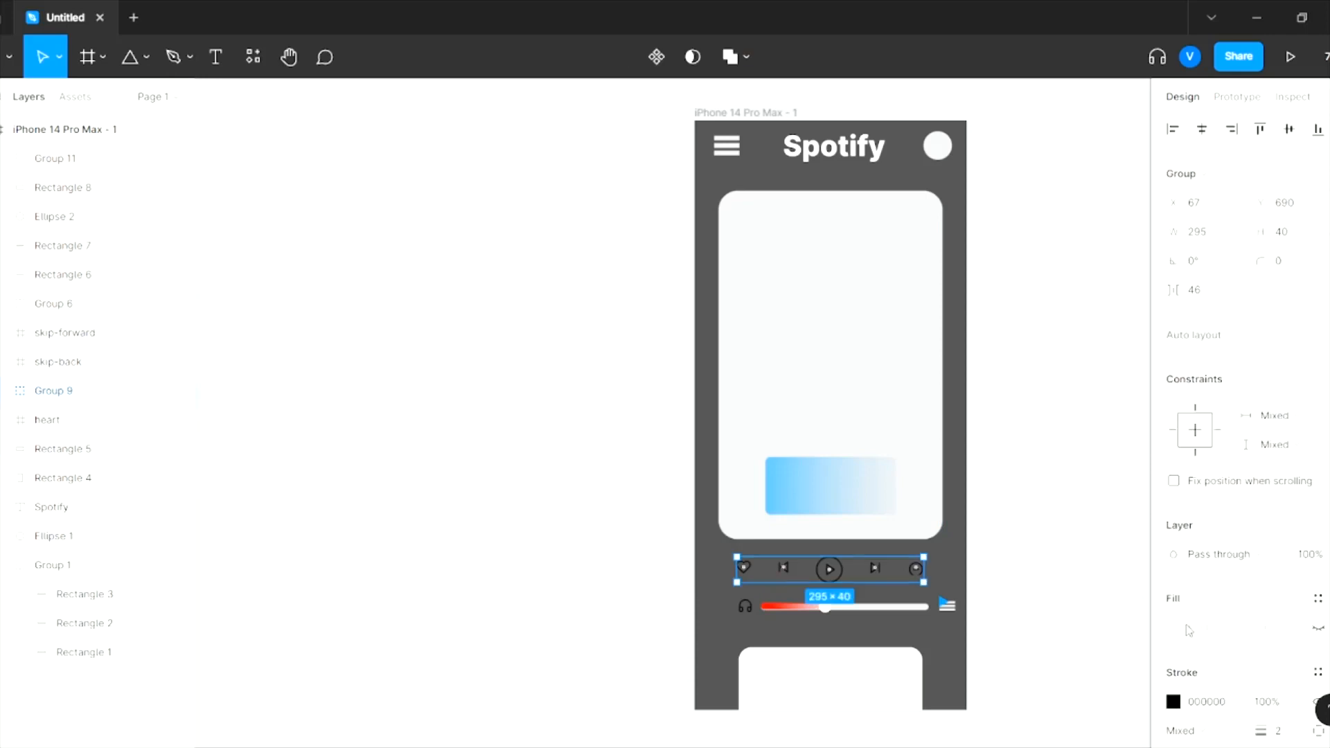
pyautogui.click(1174, 702)
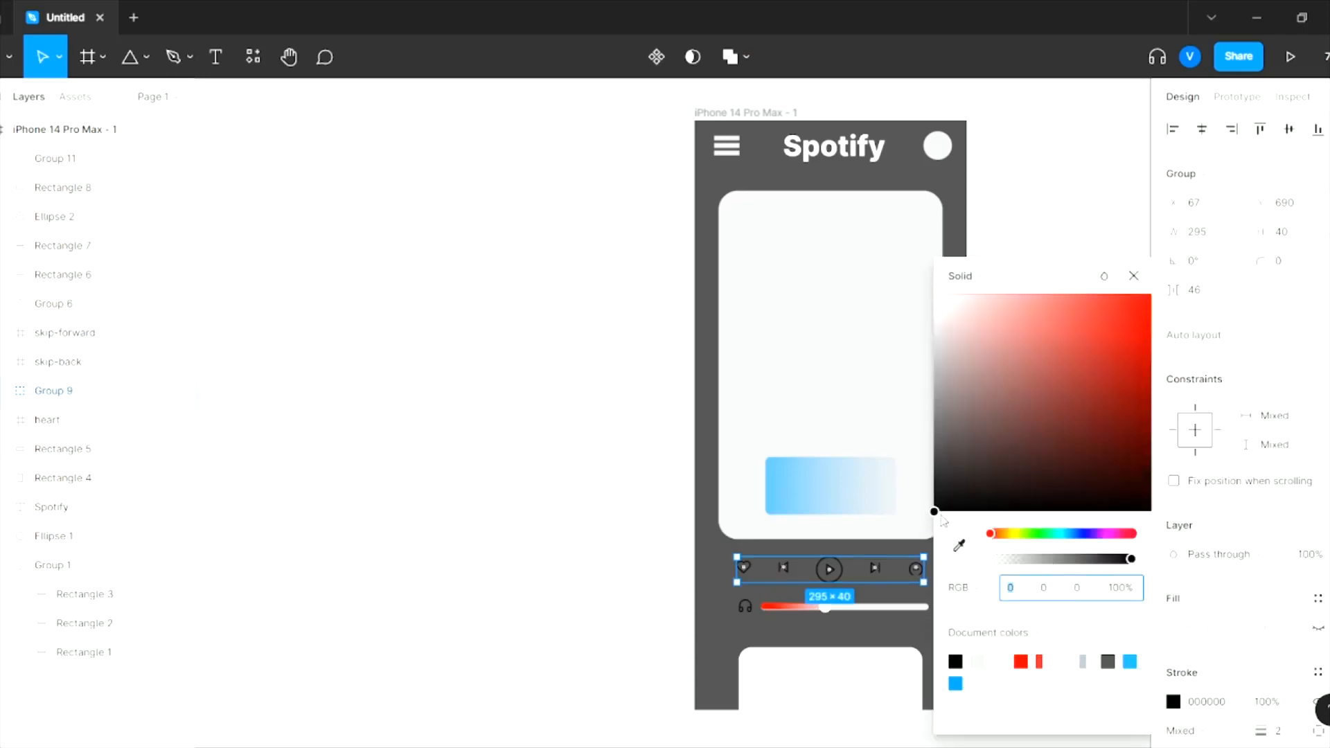
pyautogui.moveTo(941, 516); pyautogui.dragTo(934, 296)
pyautogui.click(1004, 235)
# - Recolor the stroke of the circled play icon with the lighter blue from the document colors
pyautogui.doubleClick(829, 569)
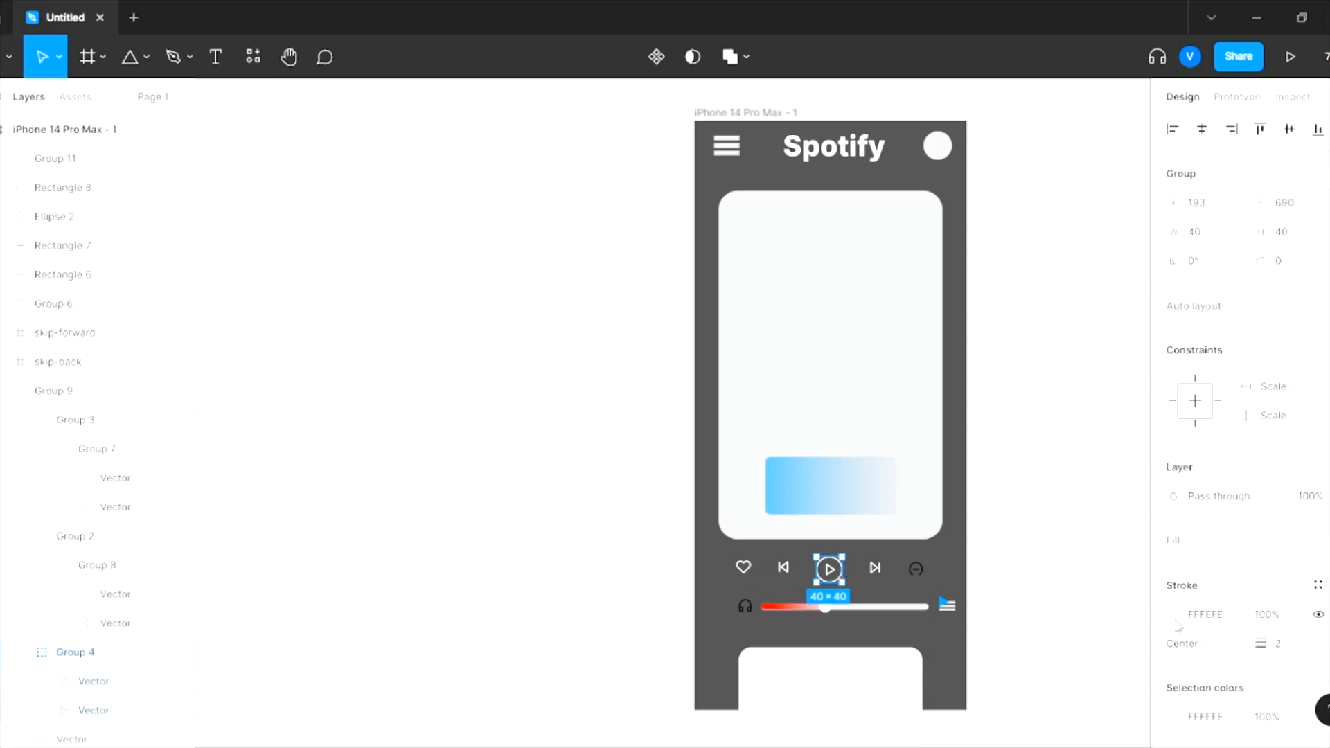
pyautogui.click(1173, 615)
pyautogui.click(1067, 534)
pyautogui.click(1067, 339)
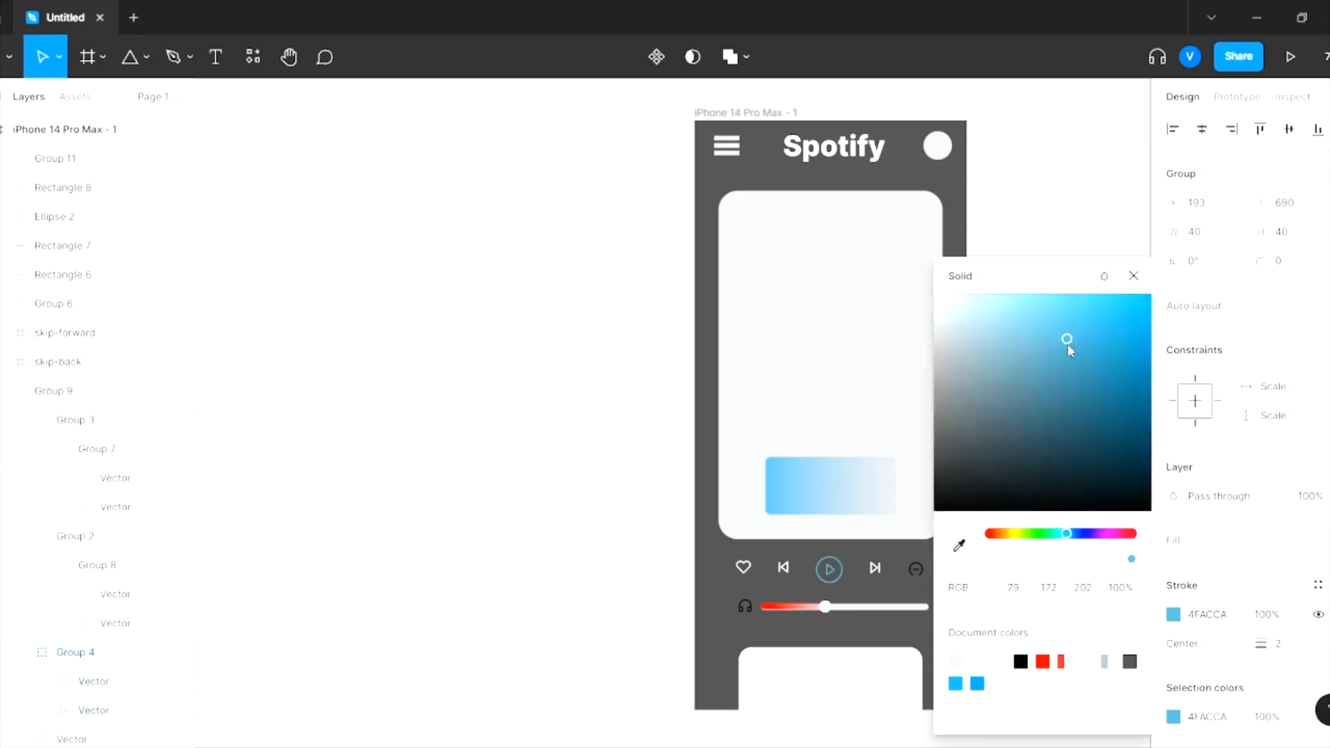
pyautogui.click(956, 681)
# - Set the skip-forward icon's stroke to blue 009CF3 and the skip-back icon's stroke to blue 1EAAF9
pyautogui.click(875, 569)
pyautogui.click(1174, 644)
pyautogui.click(977, 684)
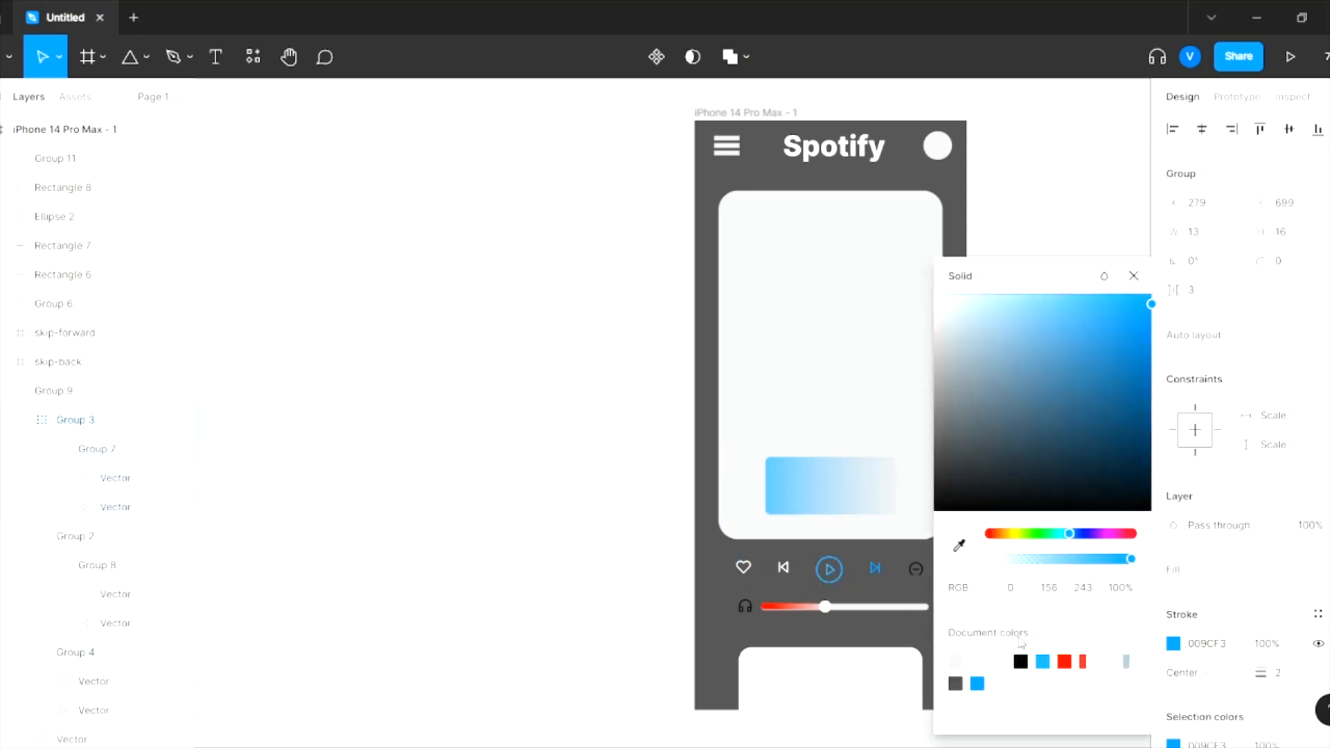
pyautogui.click(784, 568)
pyautogui.click(1174, 644)
pyautogui.click(1046, 661)
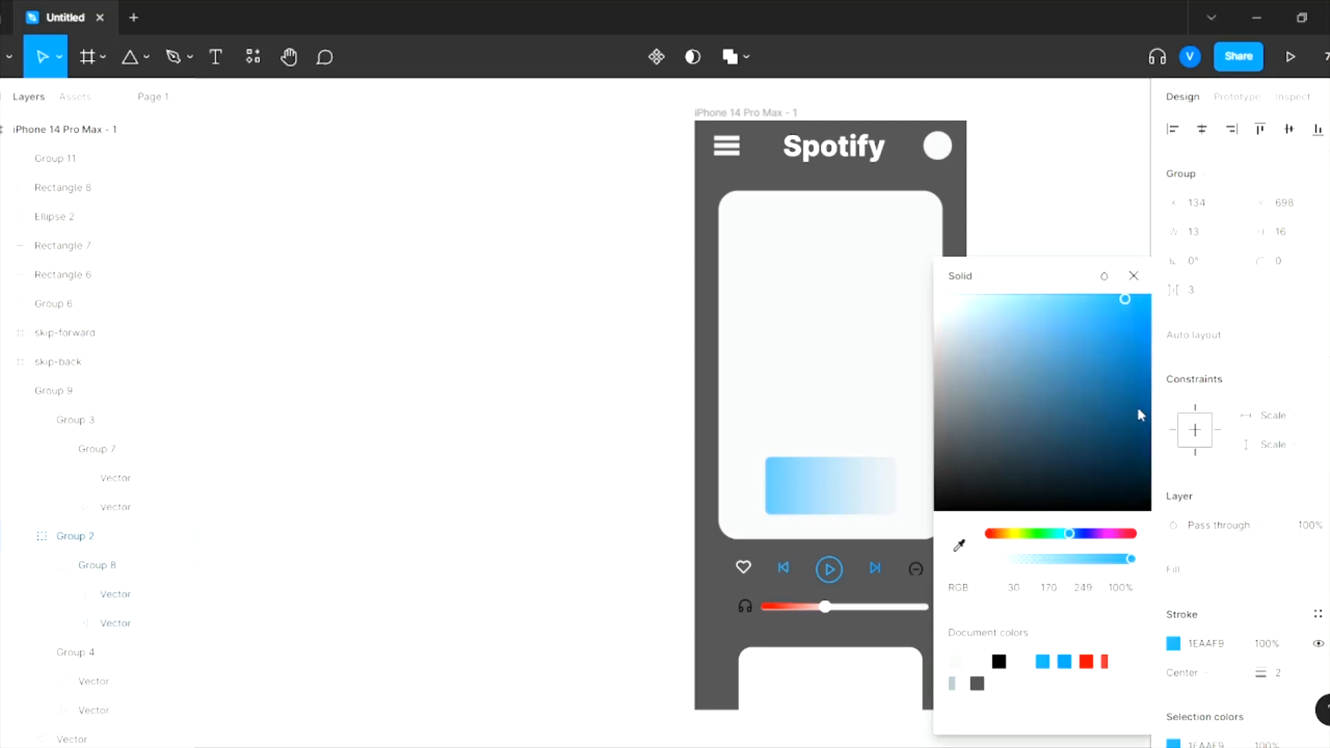
pyautogui.click(921, 566)
pyautogui.click(1178, 645)
pyautogui.moveTo(935, 296)
pyautogui.mouseDown()
pyautogui.moveTo(1071, 411)
pyautogui.moveTo(934, 294)
pyautogui.mouseUp()
pyautogui.click(1135, 277)
pyautogui.click(1085, 477)
pyautogui.hotkey('ctrl', 'z')
pyautogui.hotkey('ctrl', 'z')
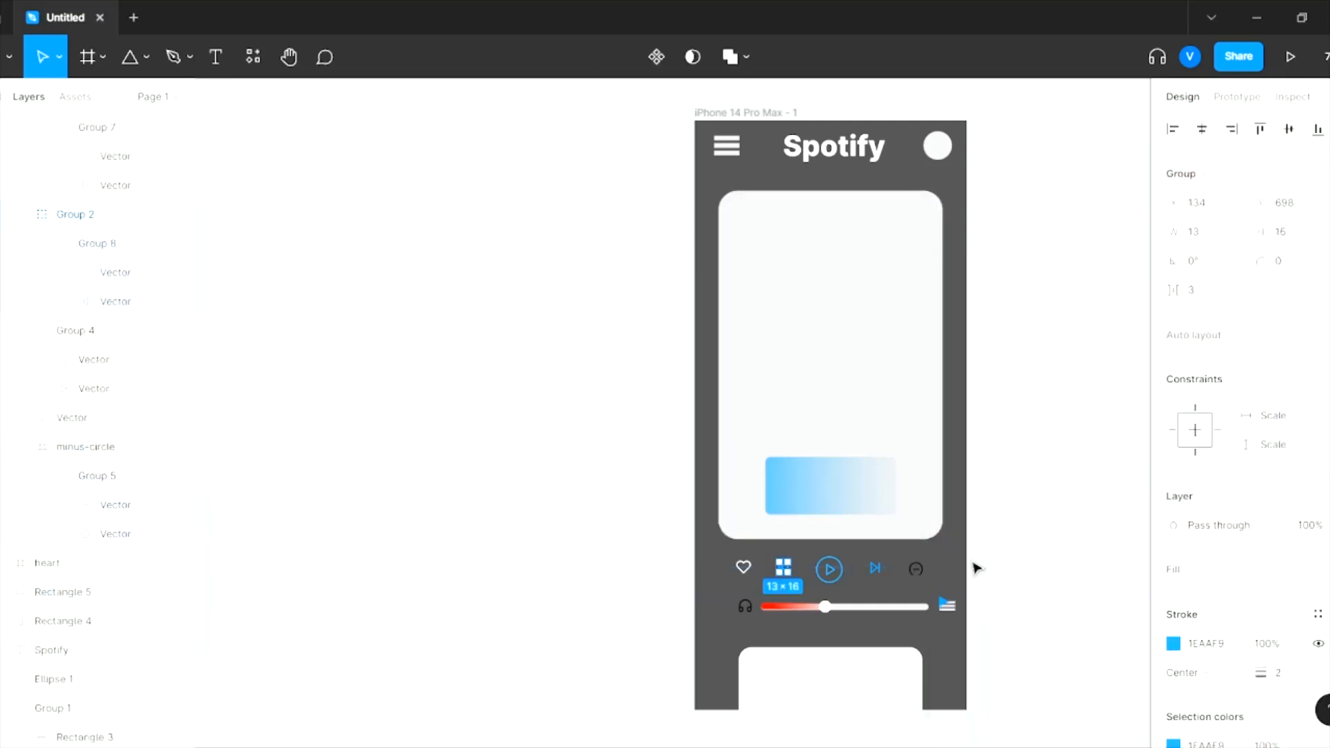
# - Change the stroke color of the minus-circle icon at the end of the playback row to white
pyautogui.click(980, 552)
pyautogui.click(919, 575)
pyautogui.doubleClick(919, 577)
pyautogui.click(1174, 615)
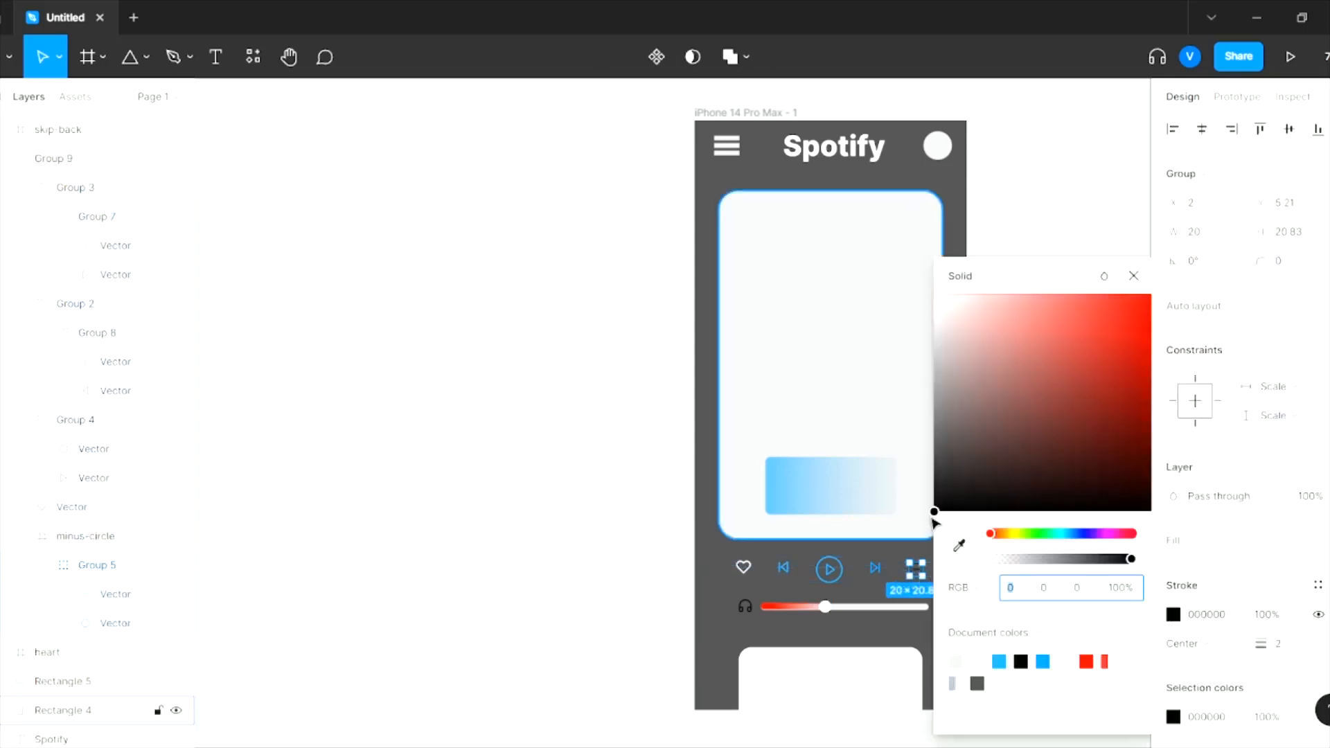
pyautogui.click(1081, 229)
pyautogui.click(832, 571)
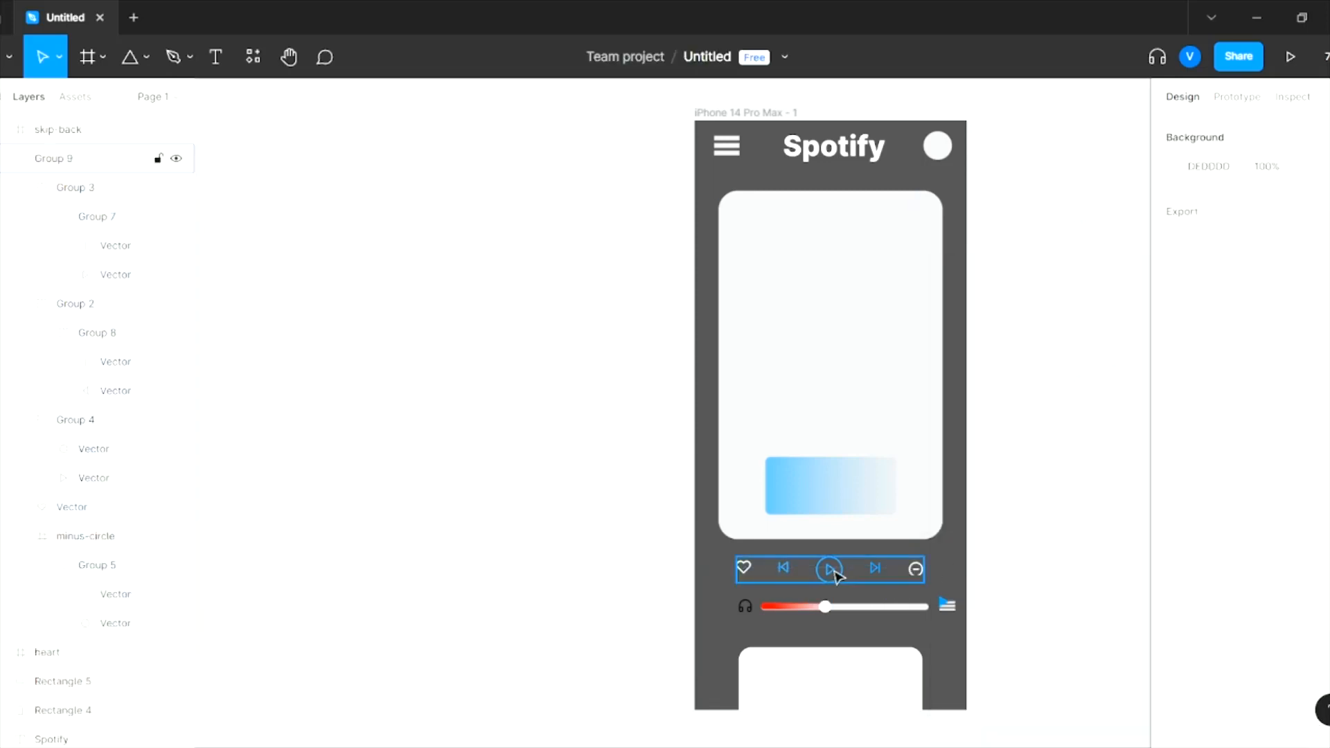
pyautogui.doubleClick(835, 571)
pyautogui.click(876, 567)
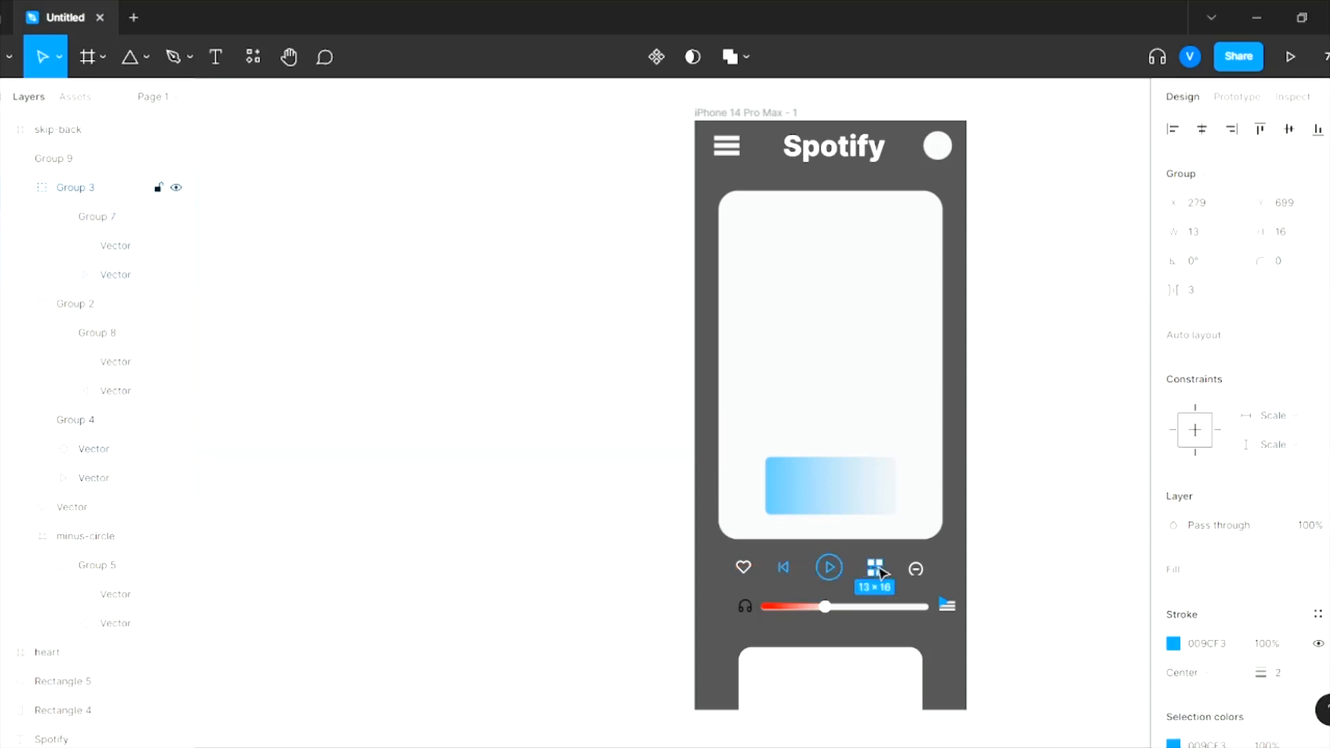
pyautogui.click(916, 568)
pyautogui.click(985, 558)
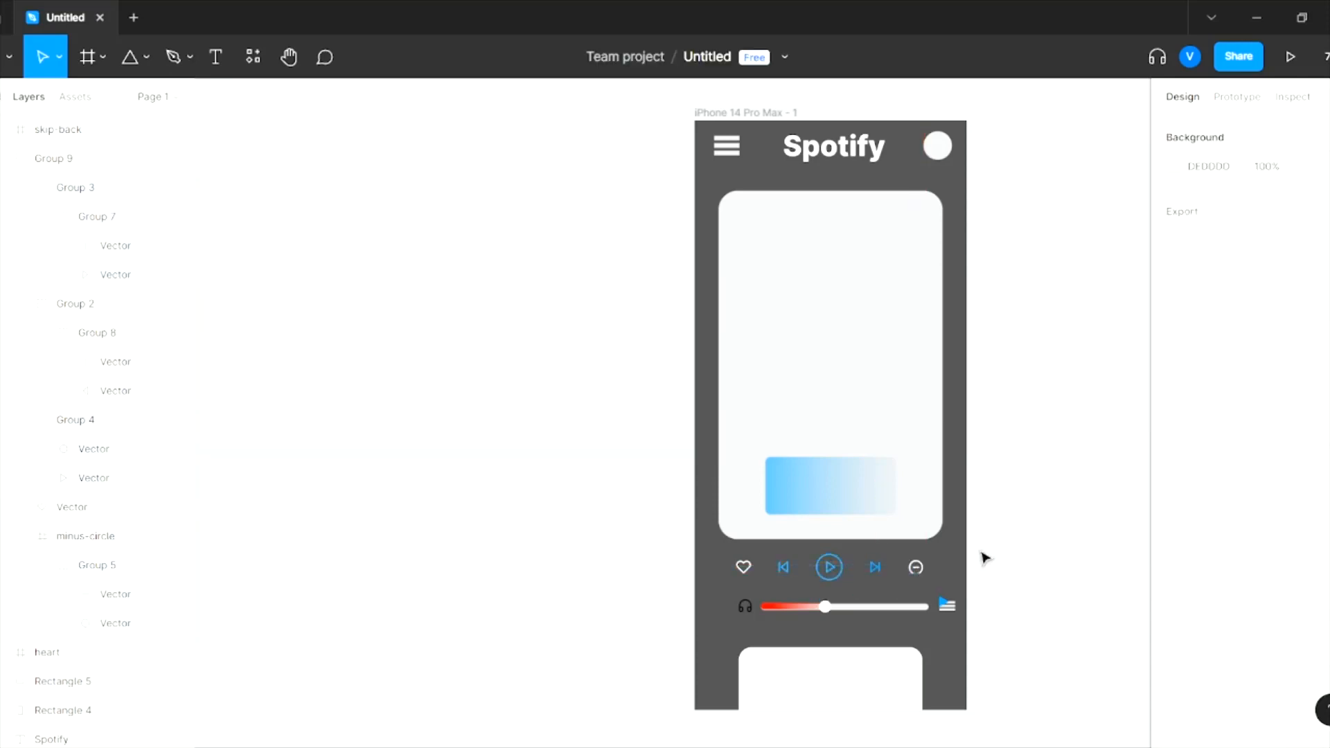
# - Move the headphones icon about 20 px left, away from the start of the progress slider
pyautogui.click(746, 607)
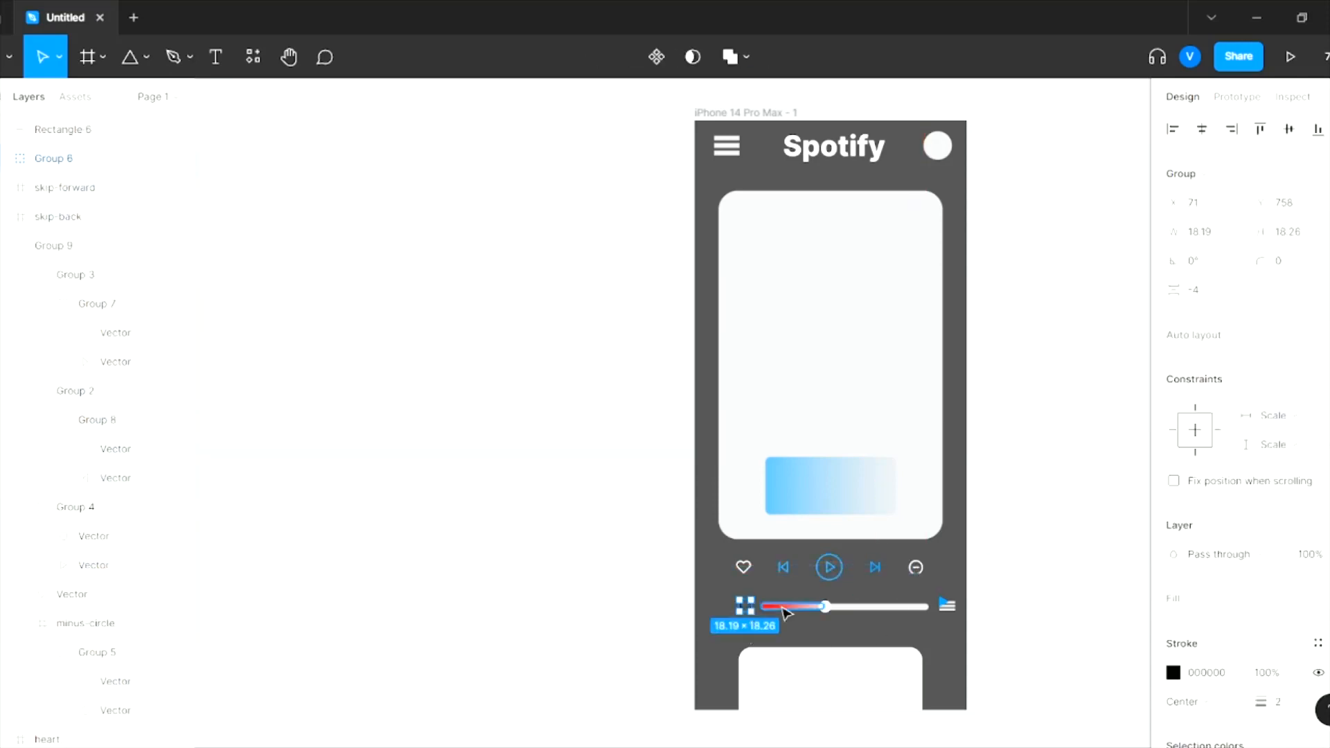
pyautogui.press('Left')
pyautogui.press('Left')
pyautogui.press('Left')
pyautogui.press('Left')
pyautogui.press('Left')
pyautogui.press('Left')
pyautogui.press('Left')
pyautogui.press('Left')
pyautogui.press('Left')
pyautogui.press('Left')
pyautogui.press('Left')
pyautogui.press('Left')
pyautogui.press('Left')
pyautogui.press('Left')
pyautogui.press('Left')
pyautogui.press('Left')
pyautogui.press('Left')
pyautogui.press('Left')
pyautogui.press('Left')
pyautogui.press('Left')
# - Extend the left ends of the slider track and red progress bar toward the headphones icon, making the red bar 117 px wide
pyautogui.click(777, 607)
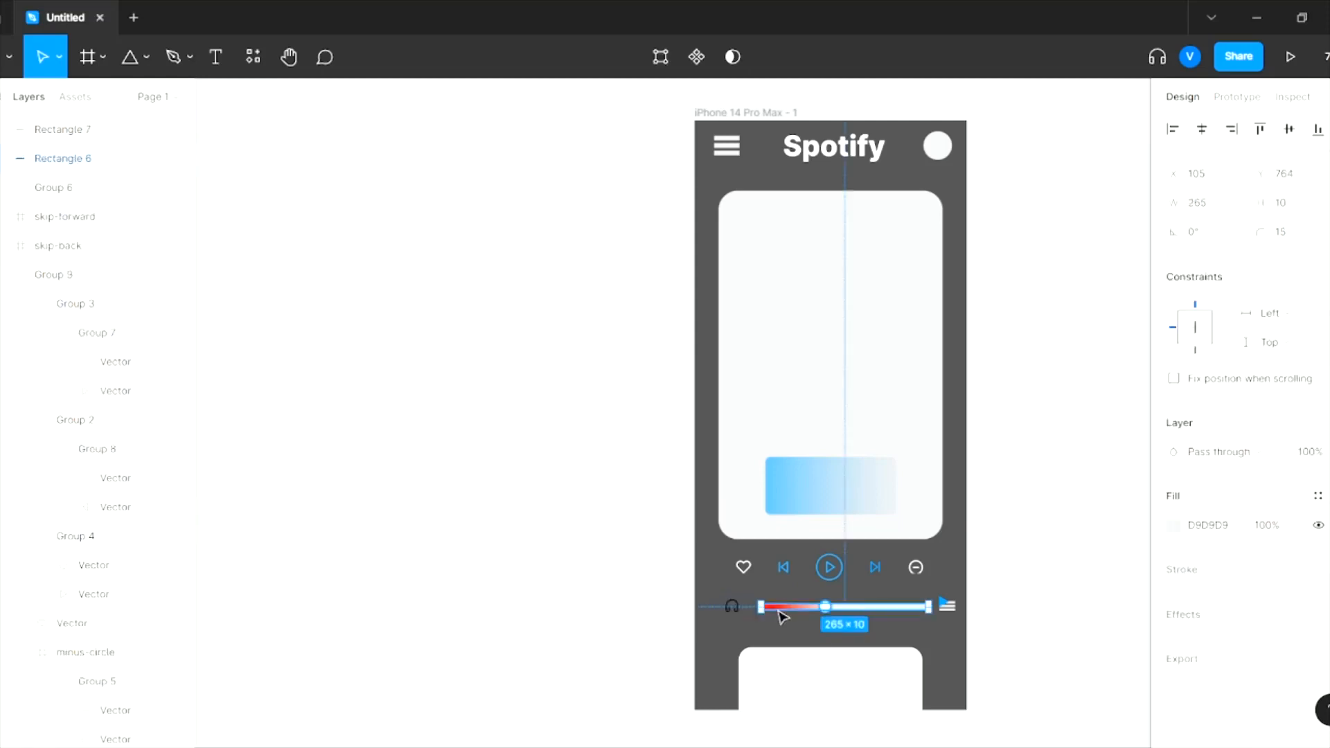
pyautogui.scroll(5, 758, 606)
pyautogui.scroll(1, 763, 613)
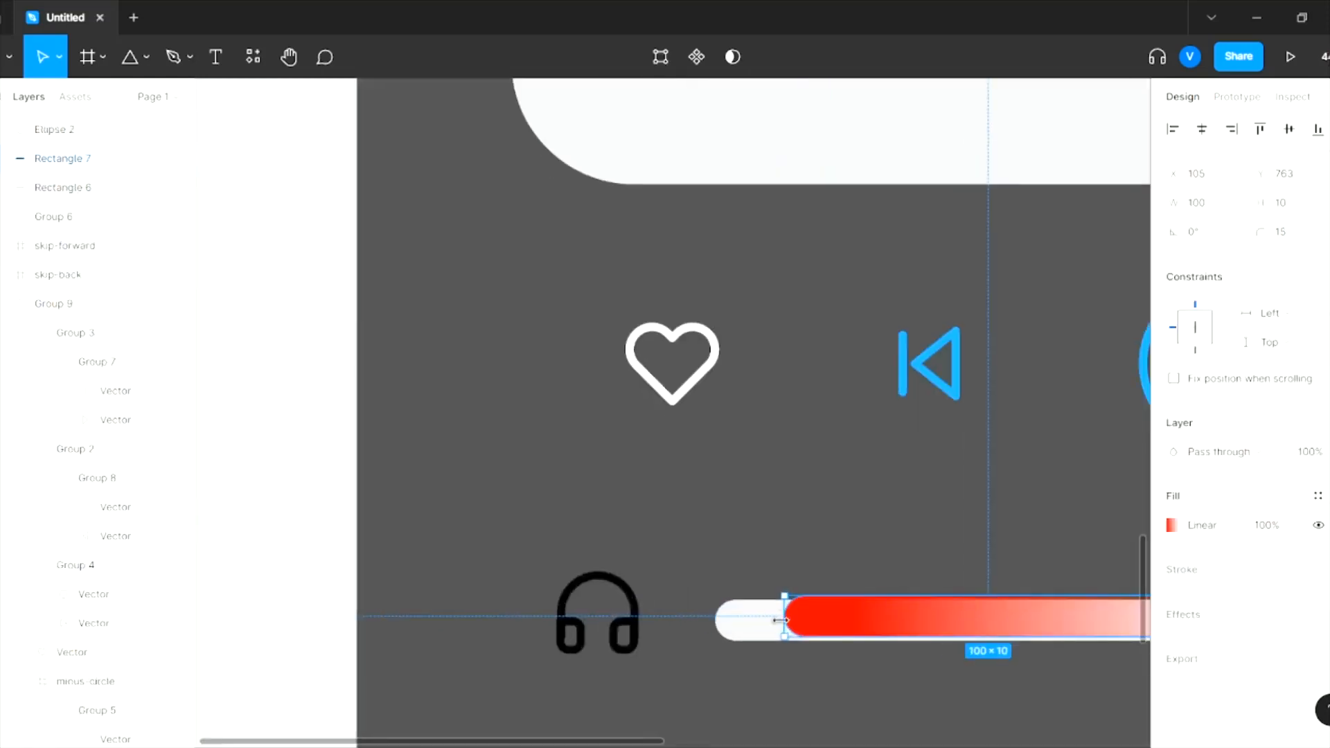
pyautogui.moveTo(784, 614); pyautogui.dragTo(717, 614)
pyautogui.scroll(-5, 887, 550)
pyautogui.scroll(-3, 889, 551)
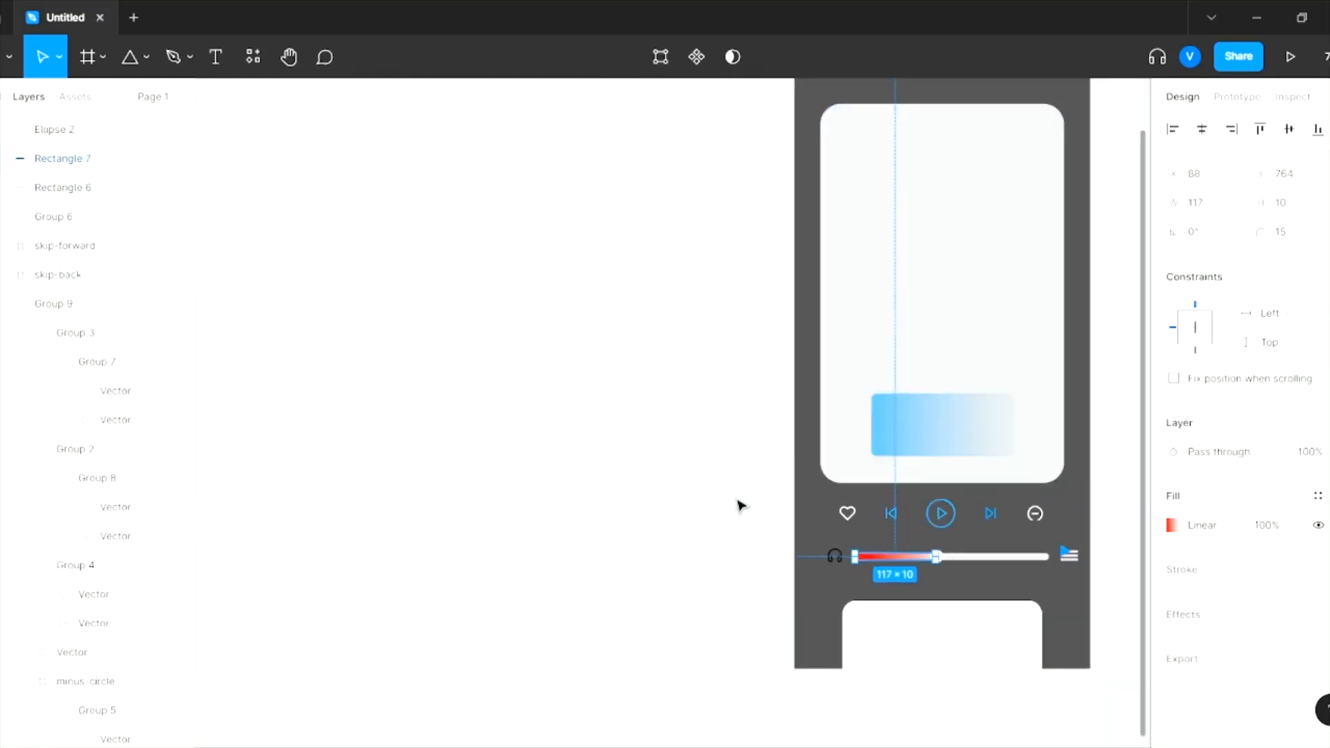
pyautogui.click(546, 534)
pyautogui.scroll(-2, 659, 508)
pyautogui.scroll(-2, 659, 508)
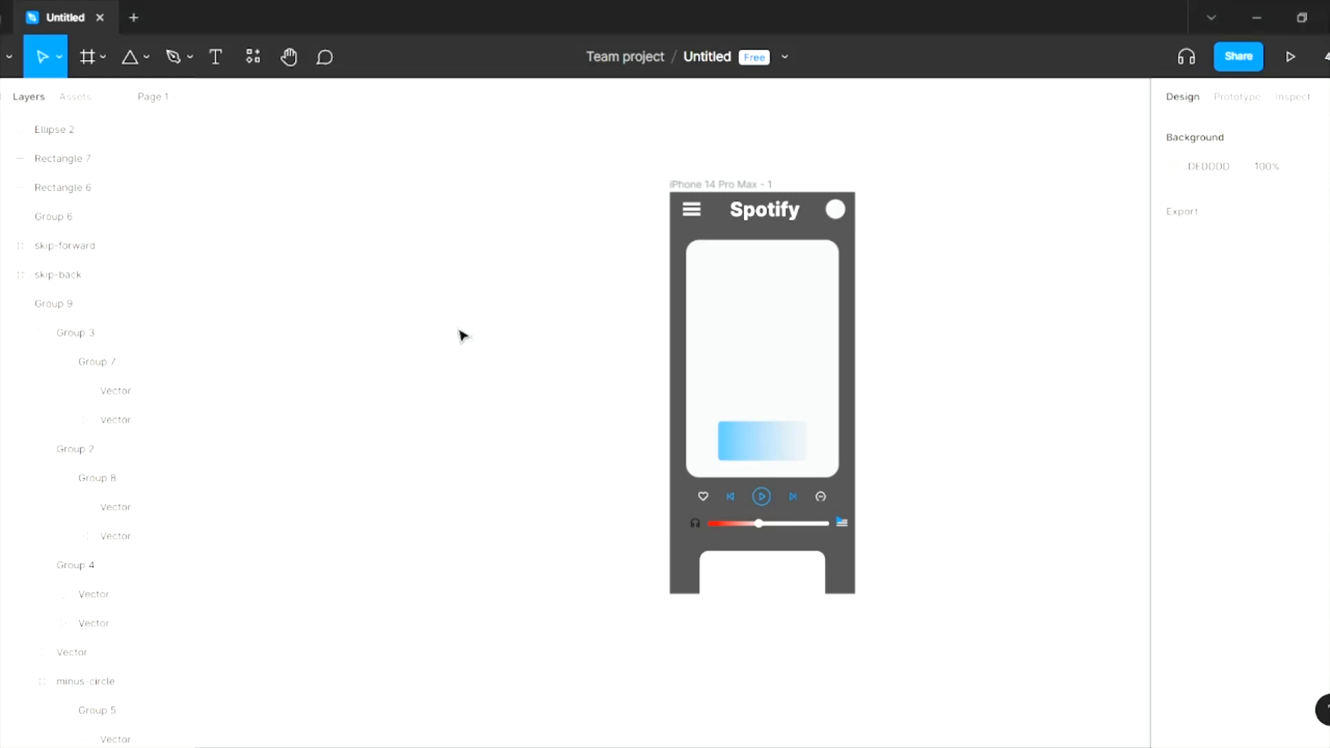
# - Place the hooded-figure cover image into the large white card
pyautogui.click(146, 57)
pyautogui.click(156, 231)
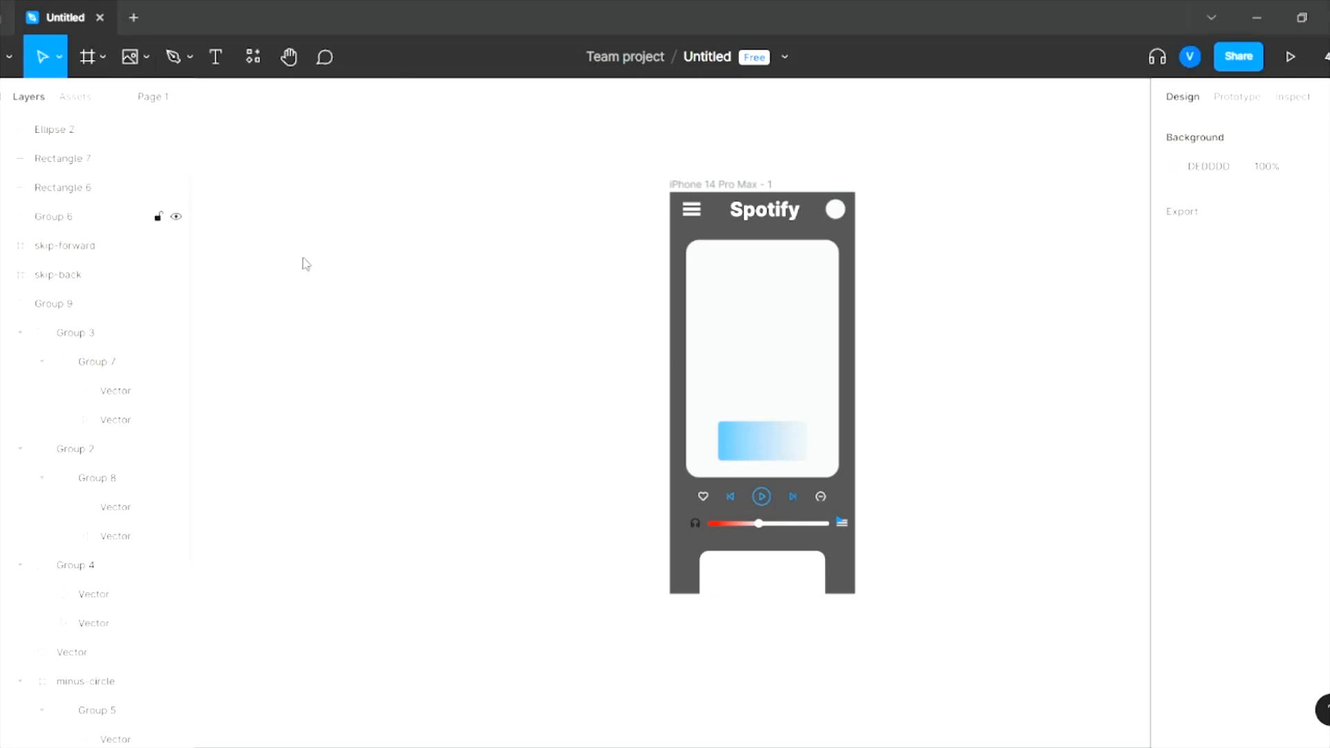
pyautogui.click(755, 388)
# - Add a text box reading DARKSIDE on the blue gradient rectangle over the cover image
pyautogui.press('t')
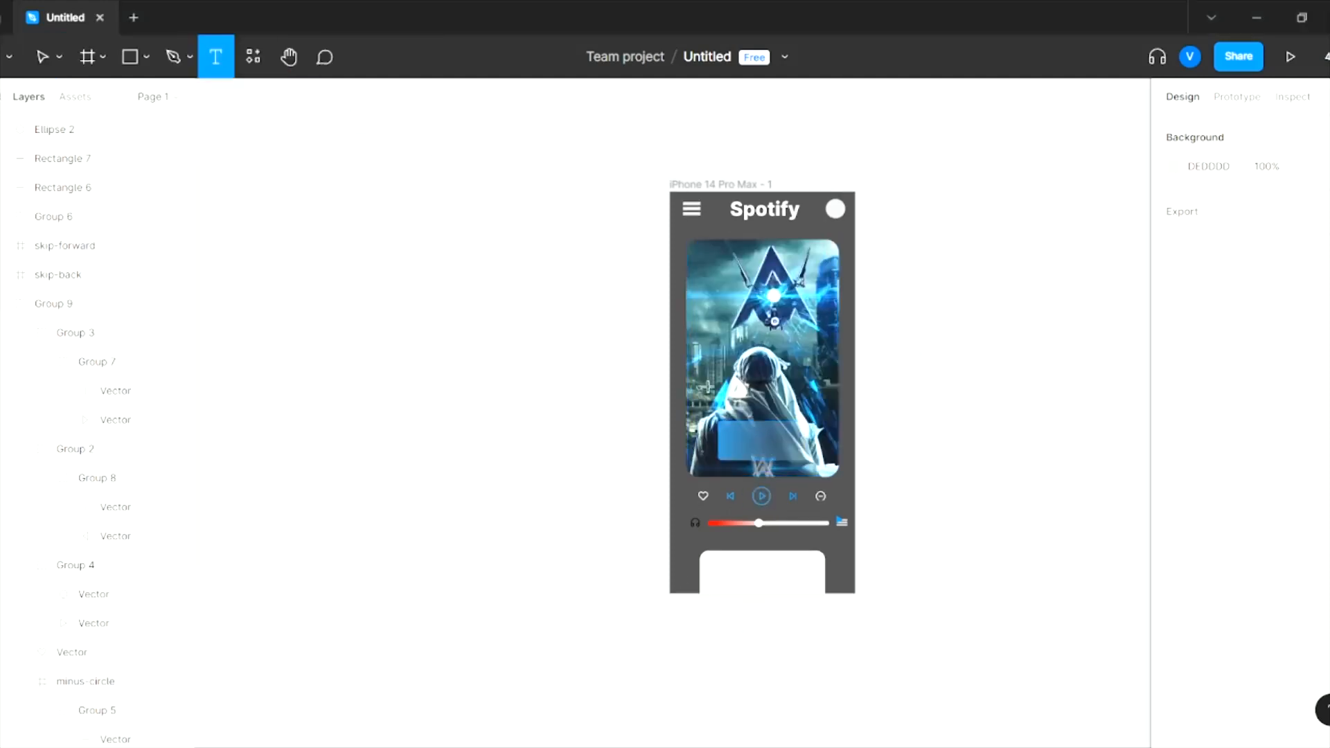
pyautogui.scroll(5, 745, 453)
pyautogui.hscroll(3, 745, 452)
pyautogui.moveTo(505, 336); pyautogui.dragTo(807, 393)
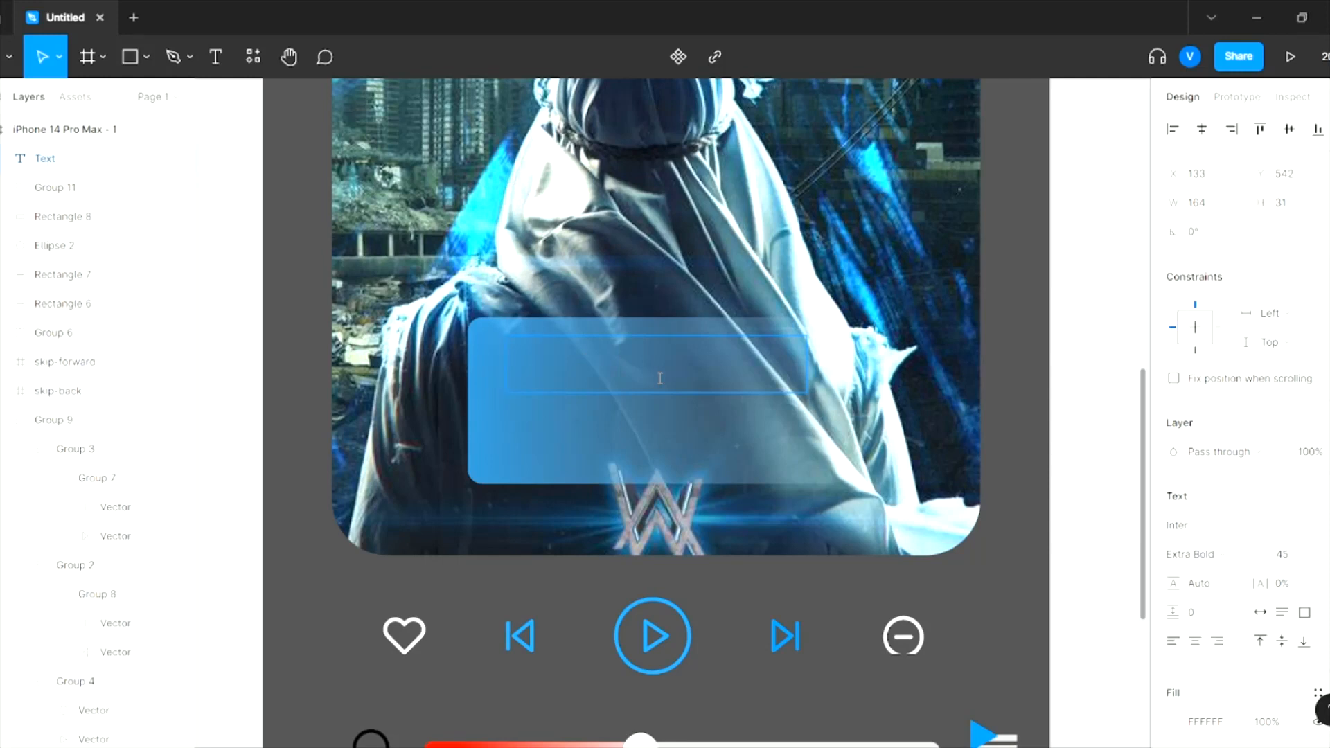
pyautogui.write('DARKSIDE')
# - Reduce the DARKSIDE title's font size to 29 and make its text box size automatically to its width
pyautogui.hotkey('ctrl', 'a')
pyautogui.hotkey('ctrl', 'shift', ',')
pyautogui.hotkey('ctrl', 'shift', ',')
pyautogui.hotkey('ctrl', 'shift', ',')
pyautogui.hotkey('ctrl', 'shift', ',')
pyautogui.hotkey('ctrl', 'shift', ',')
pyautogui.hotkey('ctrl', 'shift', ',')
pyautogui.hotkey('ctrl', 'shift', ',')
pyautogui.hotkey('ctrl', 'shift', ',')
pyautogui.hotkey('ctrl', 'shift', ',')
pyautogui.hotkey('ctrl', 'shift', ',')
pyautogui.hotkey('ctrl', 'shift', ',')
pyautogui.hotkey('ctrl', 'shift', ',')
pyautogui.hotkey('ctrl', 'shift', ',')
pyautogui.hotkey('ctrl', 'shift', ',')
pyautogui.hotkey('ctrl', 'shift', ',')
pyautogui.hotkey('ctrl', 'shift', ',')
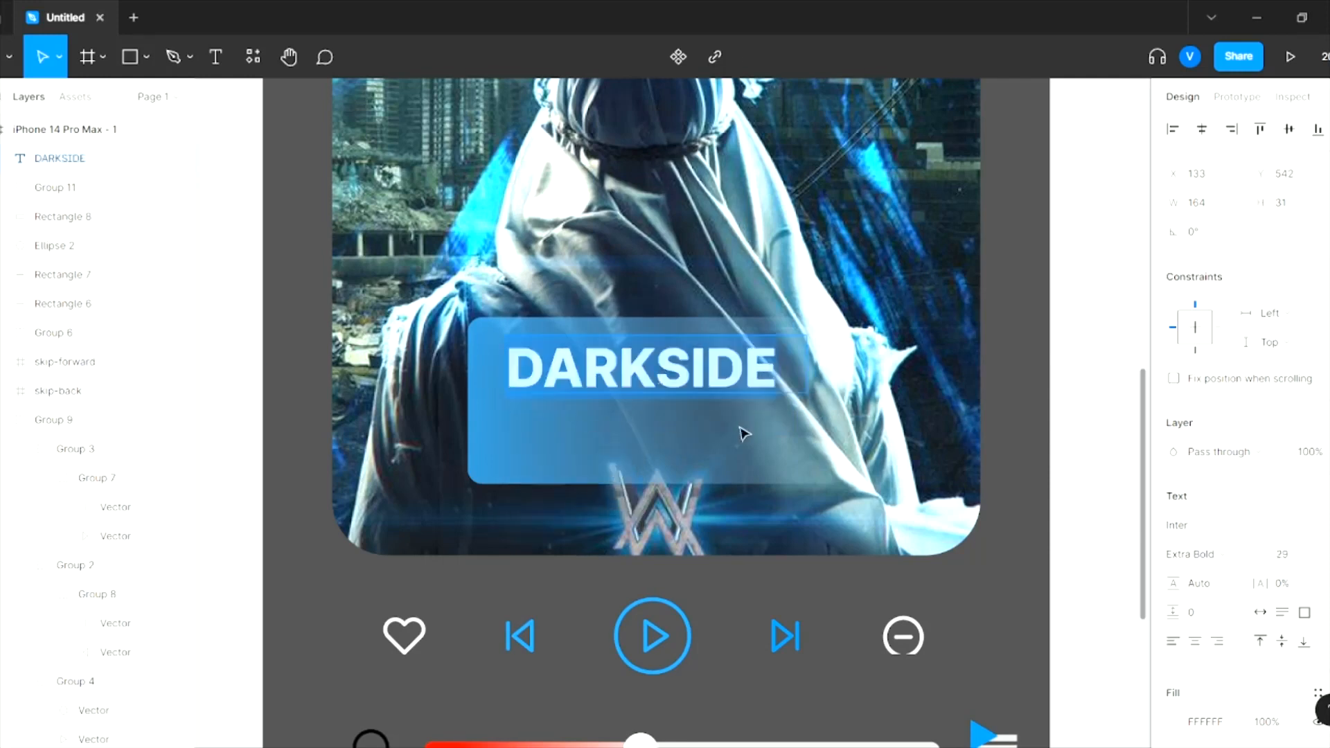
pyautogui.click(742, 433)
pyautogui.click(1260, 612)
# - Center the DARKSIDE title, duplicate it just below, and change the copy's text to "(With Alan Walker)"
pyautogui.moveTo(652, 365); pyautogui.dragTo(663, 409)
pyautogui.hotkey('ctrl', 'd')
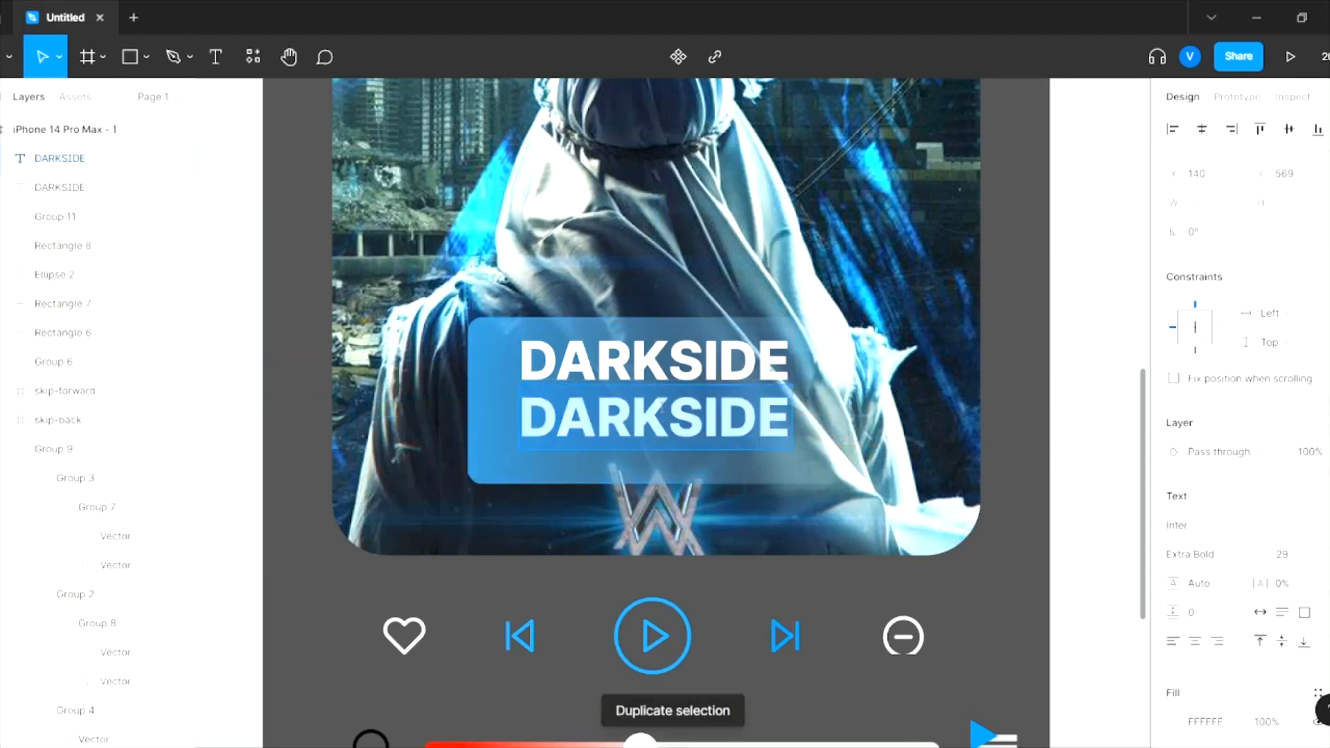
pyautogui.write('(WITH')
pyautogui.press('BackSpace')
pyautogui.press('BackSpace')
pyautogui.press('BackSpace')
pyautogui.press('BackSpace')
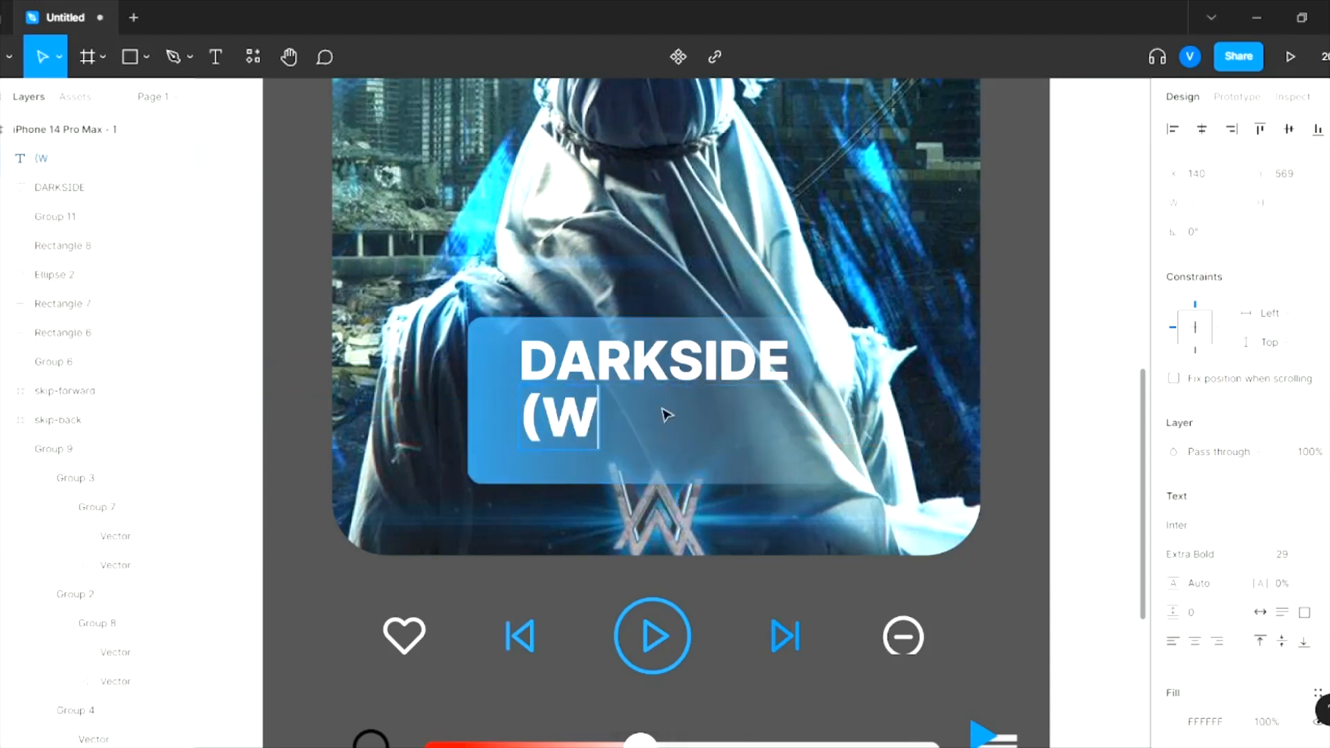
pyautogui.write('ith Alan Walker)')
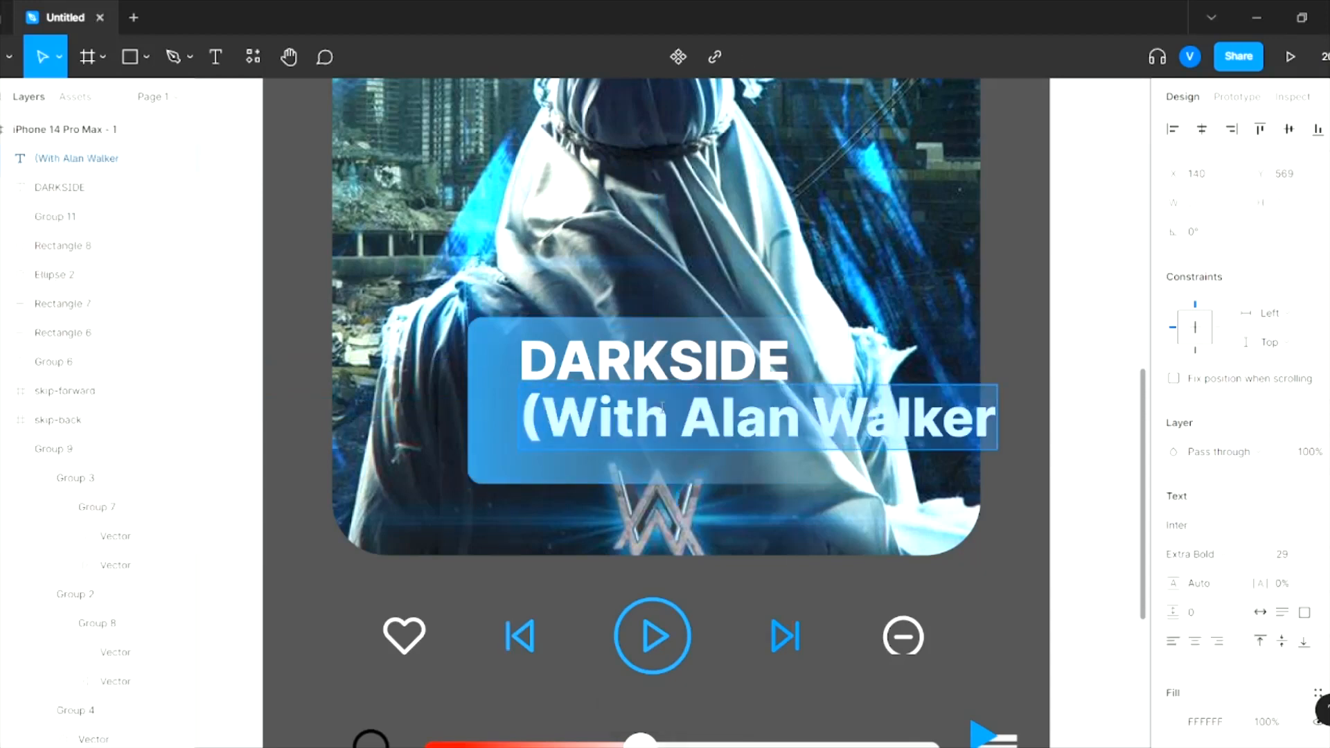
# - Set the "(With Alan Walker)" line's font size to 20 and center it beneath the DARKSIDE title
pyautogui.click(1283, 558)
pyautogui.press('Return')
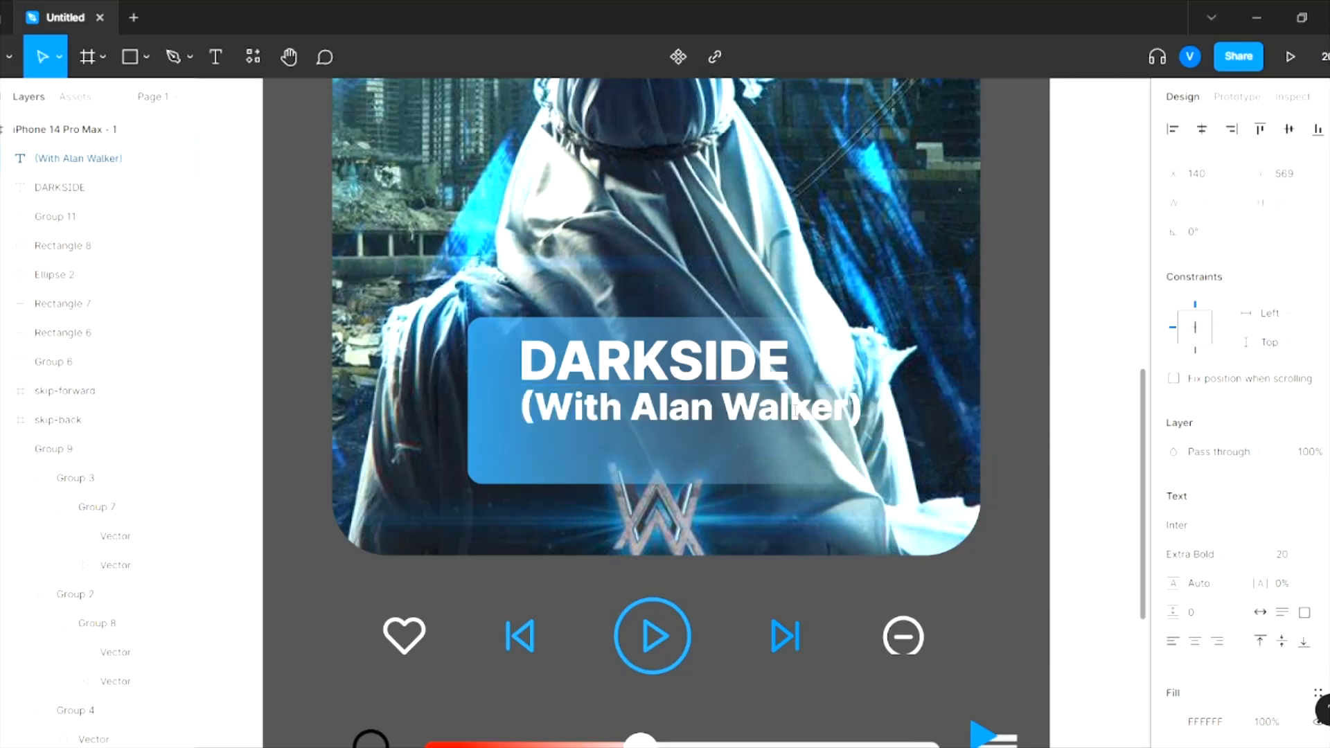
pyautogui.moveTo(860, 420); pyautogui.dragTo(788, 431)
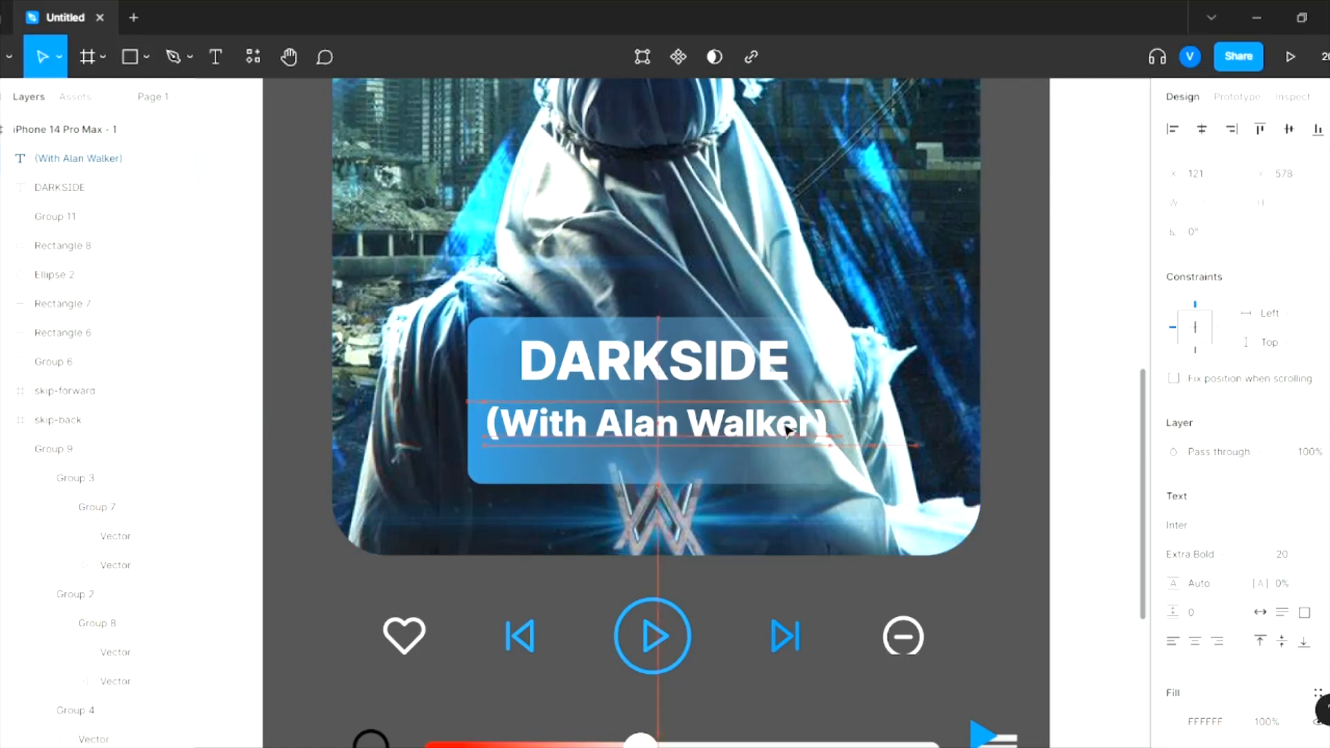
pyautogui.moveTo(729, 359); pyautogui.dragTo(736, 360)
pyautogui.click(1202, 130)
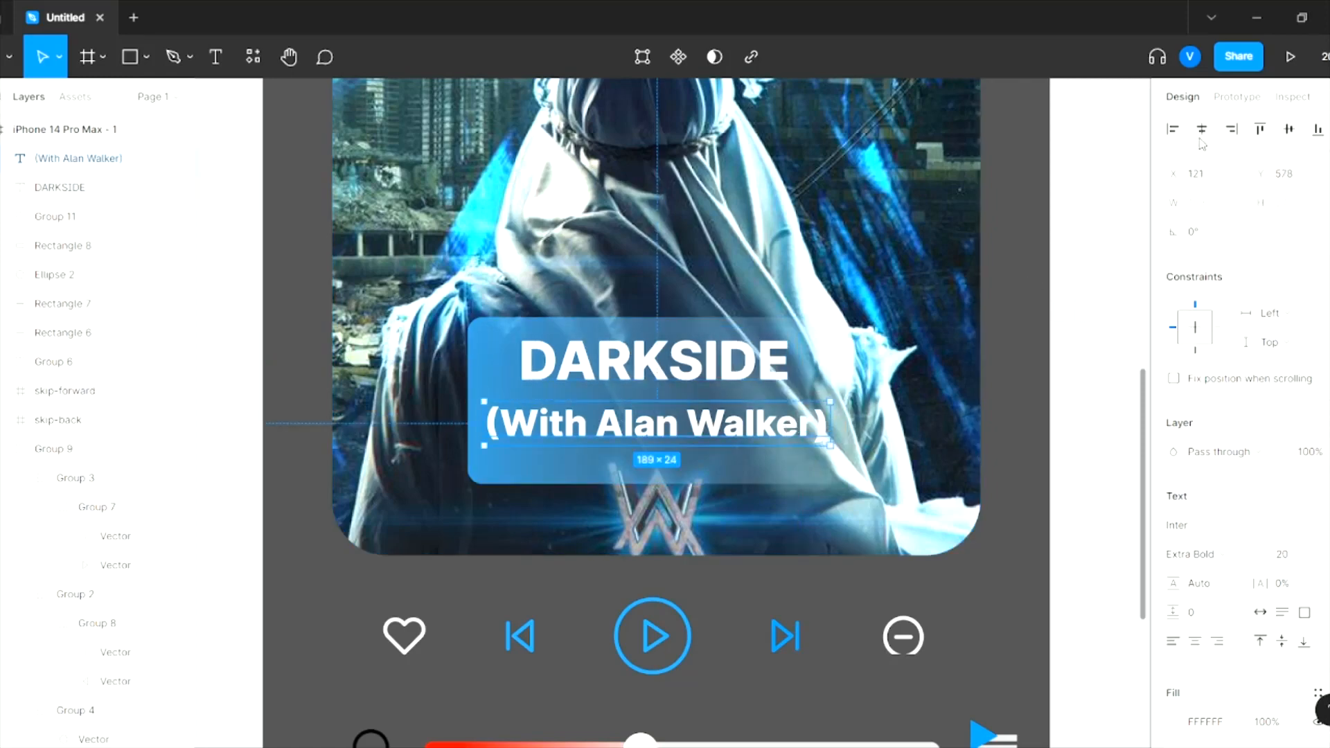
pyautogui.click(1093, 452)
pyautogui.scroll(-10, 1093, 452)
pyautogui.scroll(8, 1016, 368)
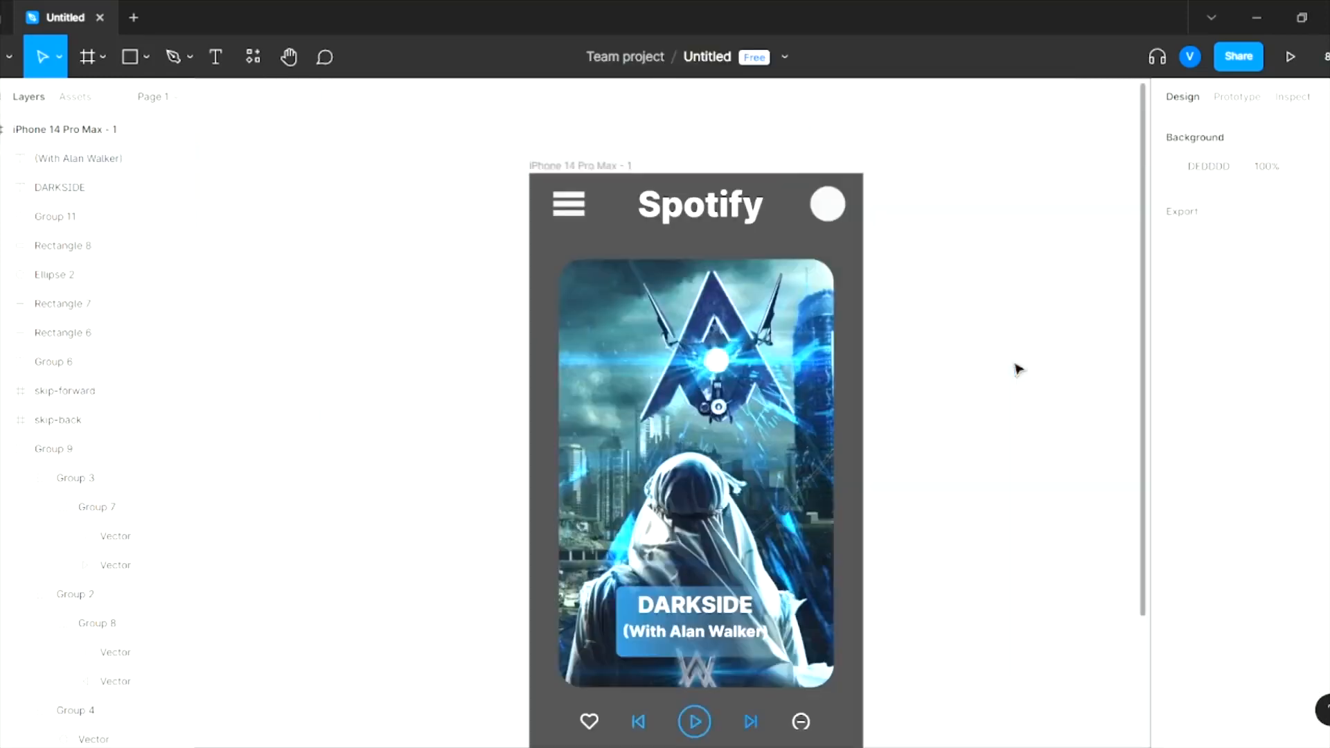
# - Set the fill of the header's menu icon and profile circle to white
pyautogui.click(568, 152)
pyautogui.click(1174, 628)
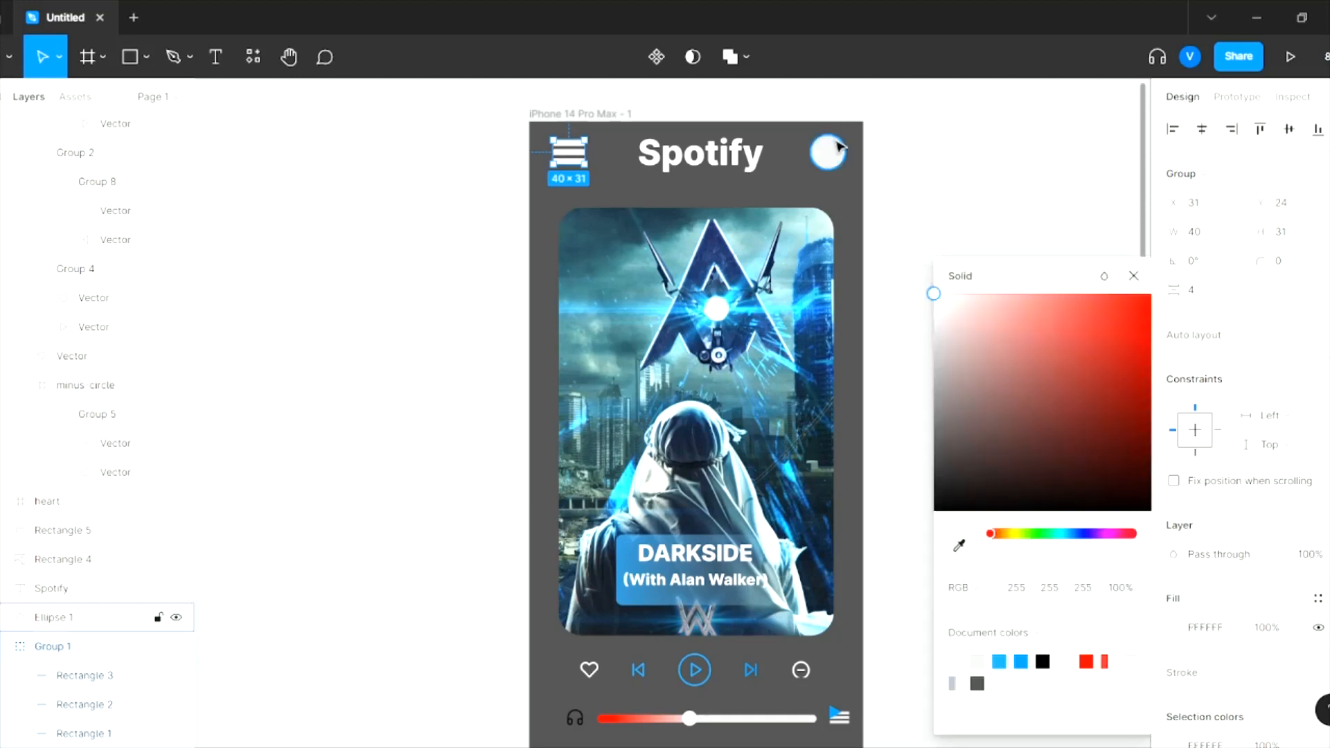
pyautogui.click(157, 617)
pyautogui.click(1176, 534)
pyautogui.click(918, 456)
pyautogui.scroll(-2, 803, 603)
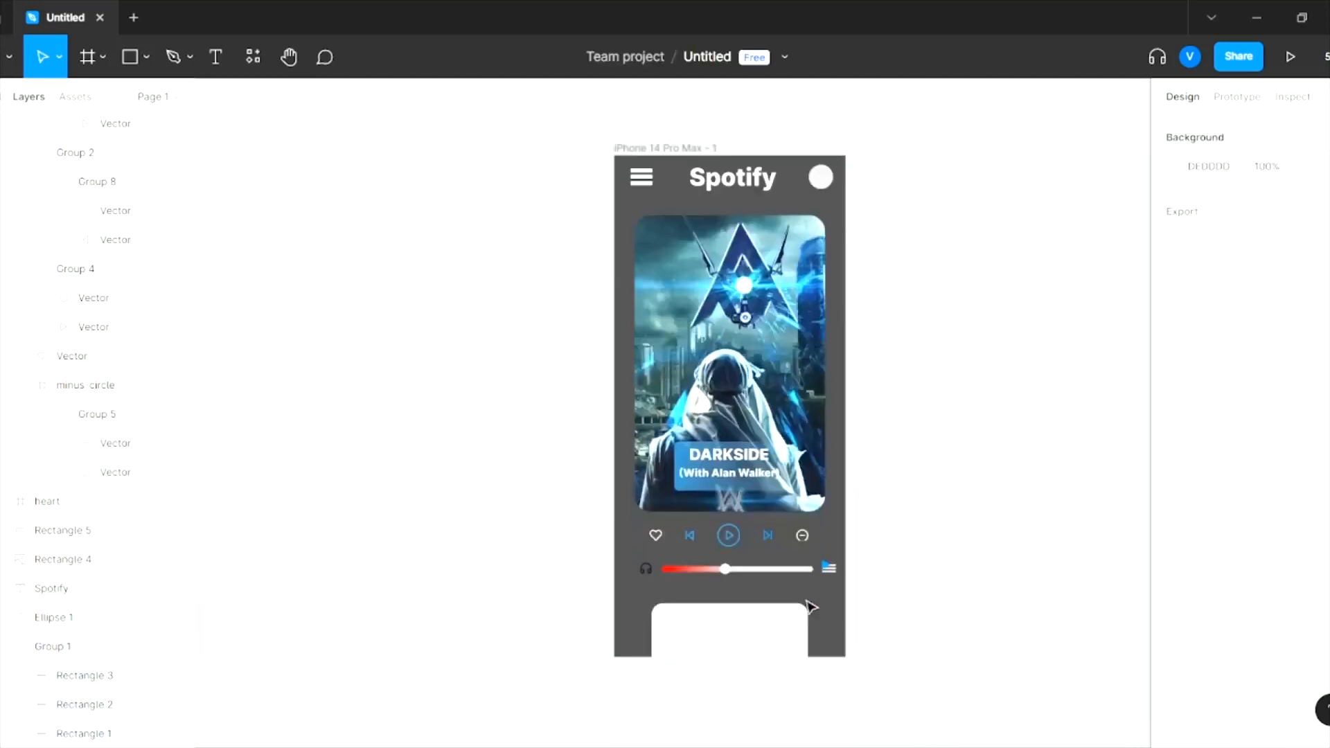
# - Draw a small rectangle about 42 × 30 near the upper edge of the white card below the slider
pyautogui.click(146, 57)
pyautogui.click(169, 109)
pyautogui.scroll(-3, 682, 411)
pyautogui.scroll(3, 682, 411)
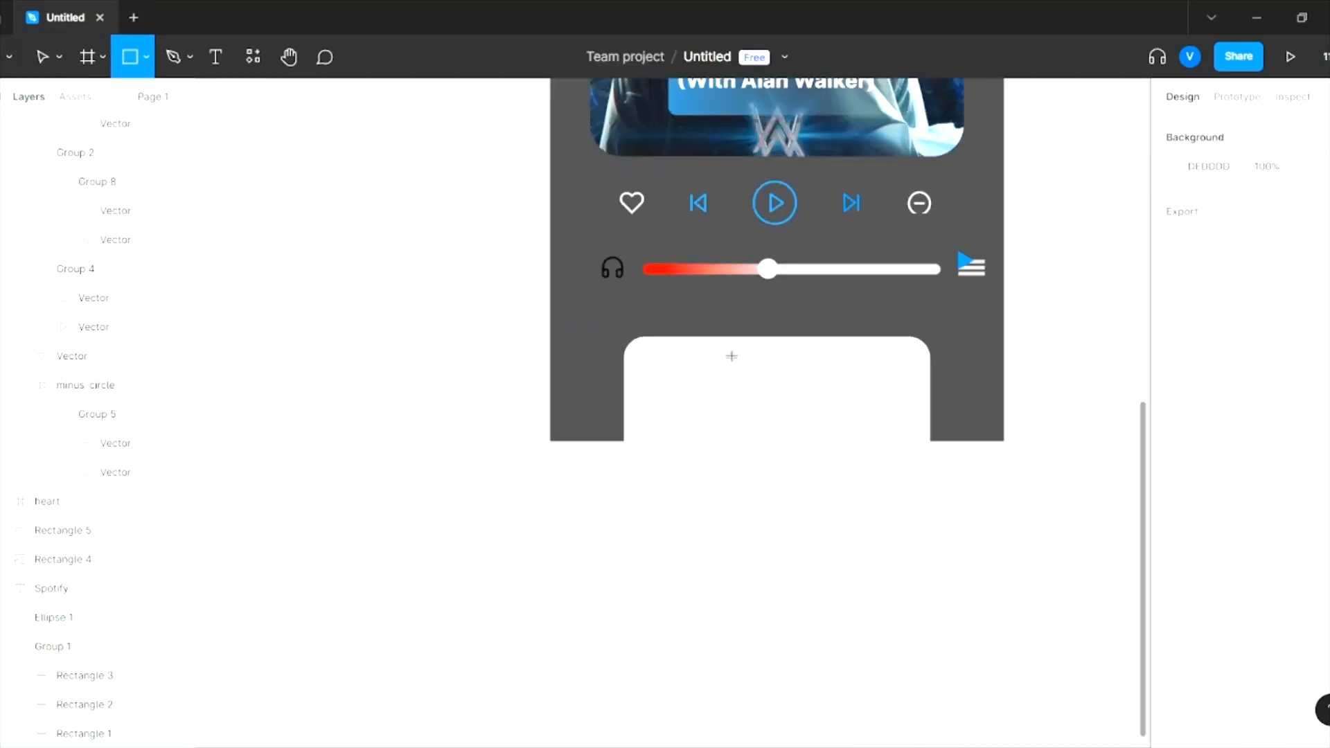
pyautogui.moveTo(731, 355); pyautogui.dragTo(775, 387)
pyautogui.press('Escape')
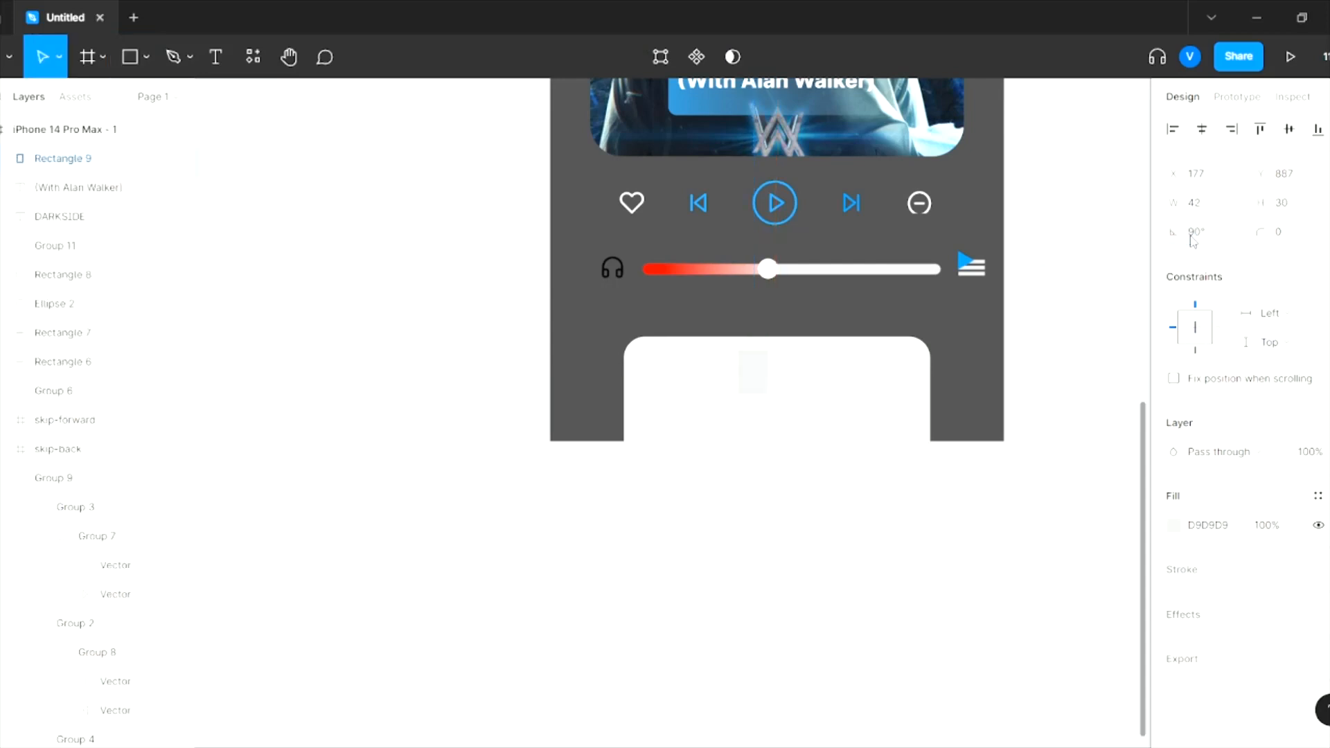
# - Resize the small rectangle to 40 × 40 and rotate it 45° into a diamond
pyautogui.write('40')
pyautogui.press('Tab')
pyautogui.click(1204, 234)
pyautogui.write('45')
pyautogui.press('Return')
# - Edit the diamond's points, pulling its lowest corner upward toward the shape's middle
pyautogui.doubleClick(755, 407)
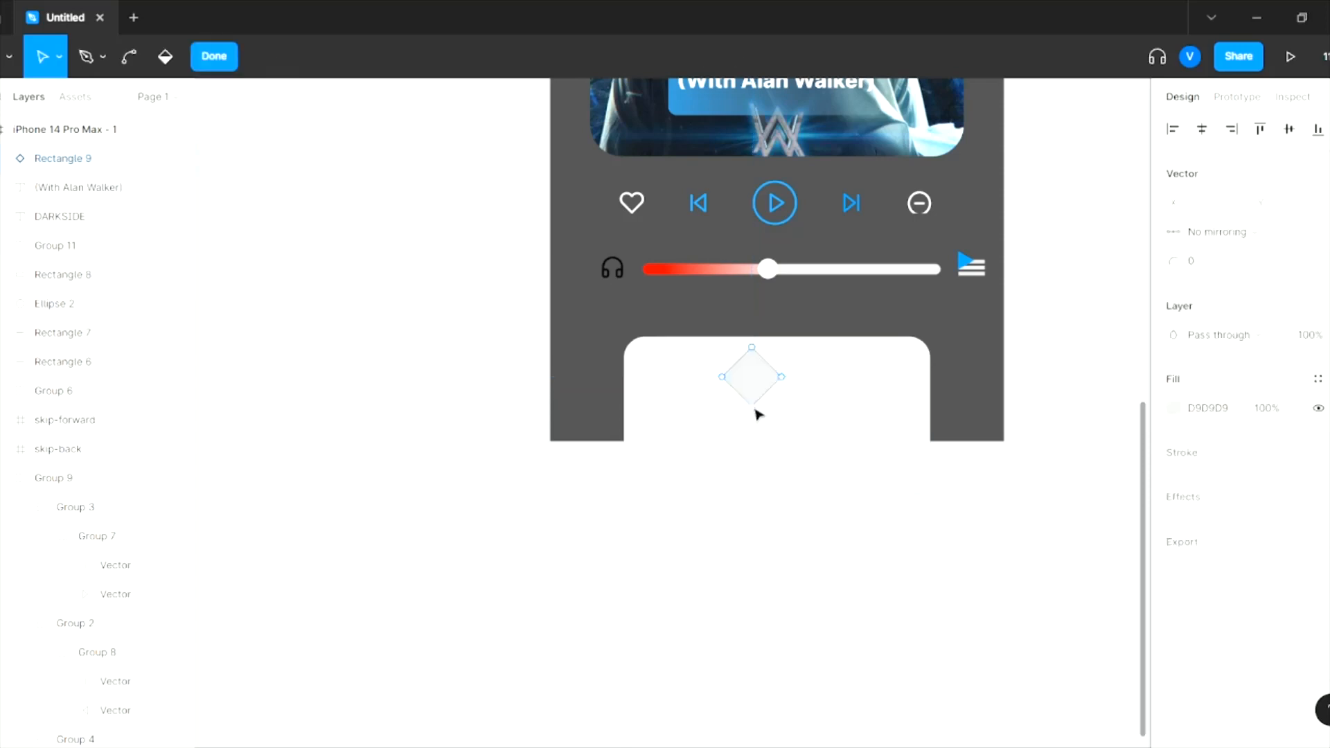
pyautogui.press('Escape')
pyautogui.doubleClick(757, 411)
pyautogui.click(755, 408)
pyautogui.press('Escape')
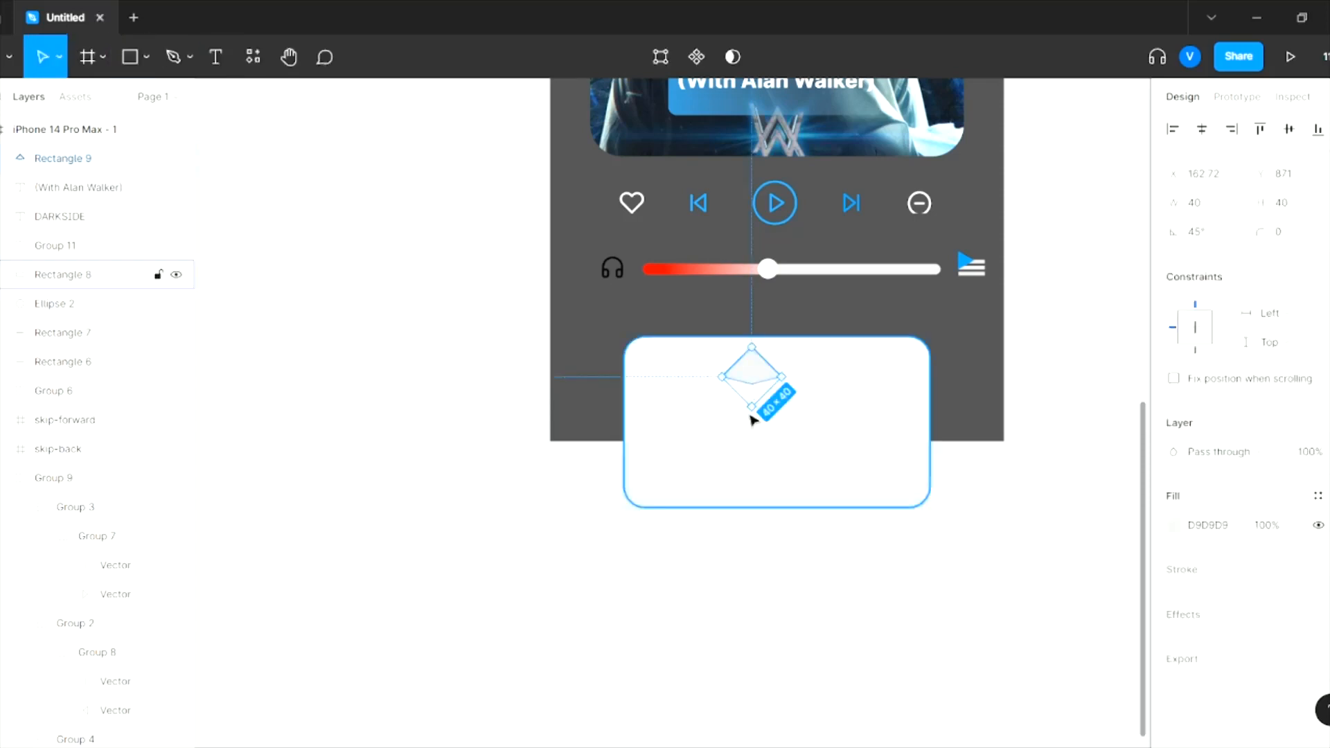
# - Delete the raised lower corner point of the diamond to leave an open path
pyautogui.click(752, 416)
pyautogui.click(760, 363)
pyautogui.doubleClick(754, 385)
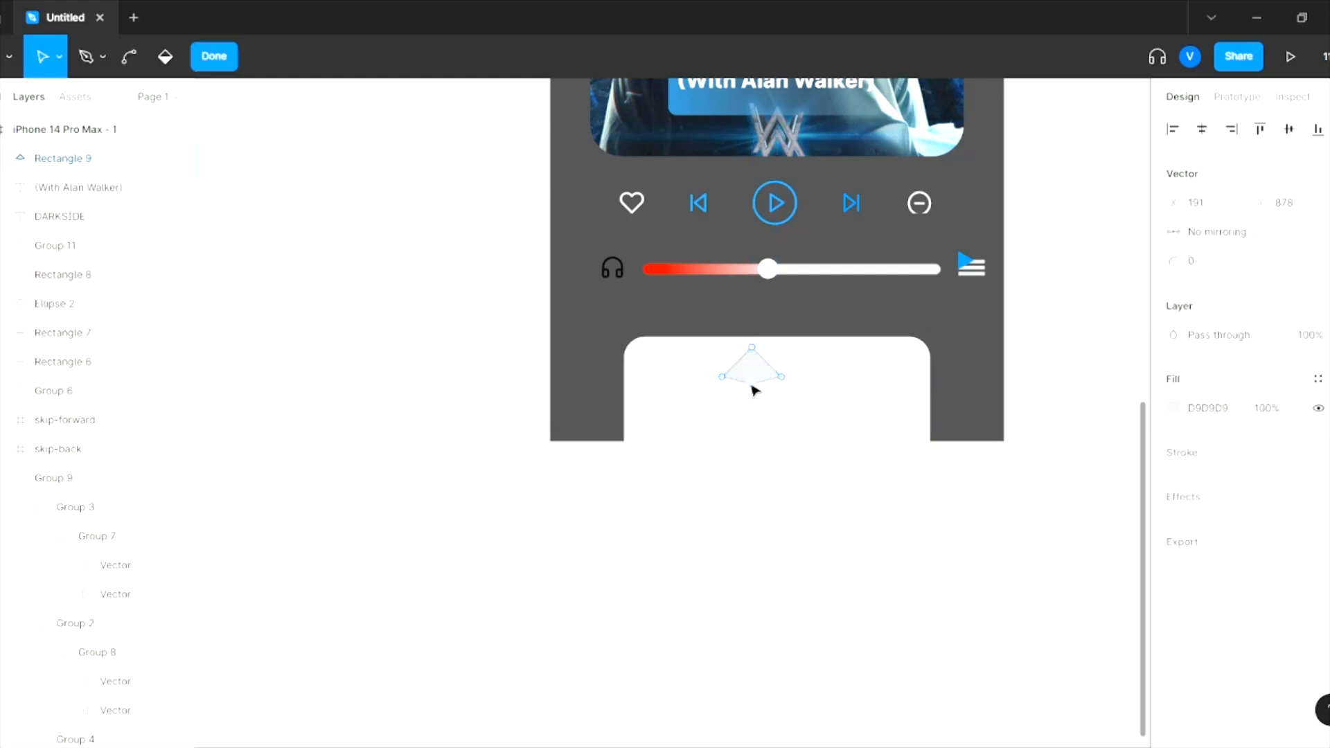
pyautogui.press('Delete')
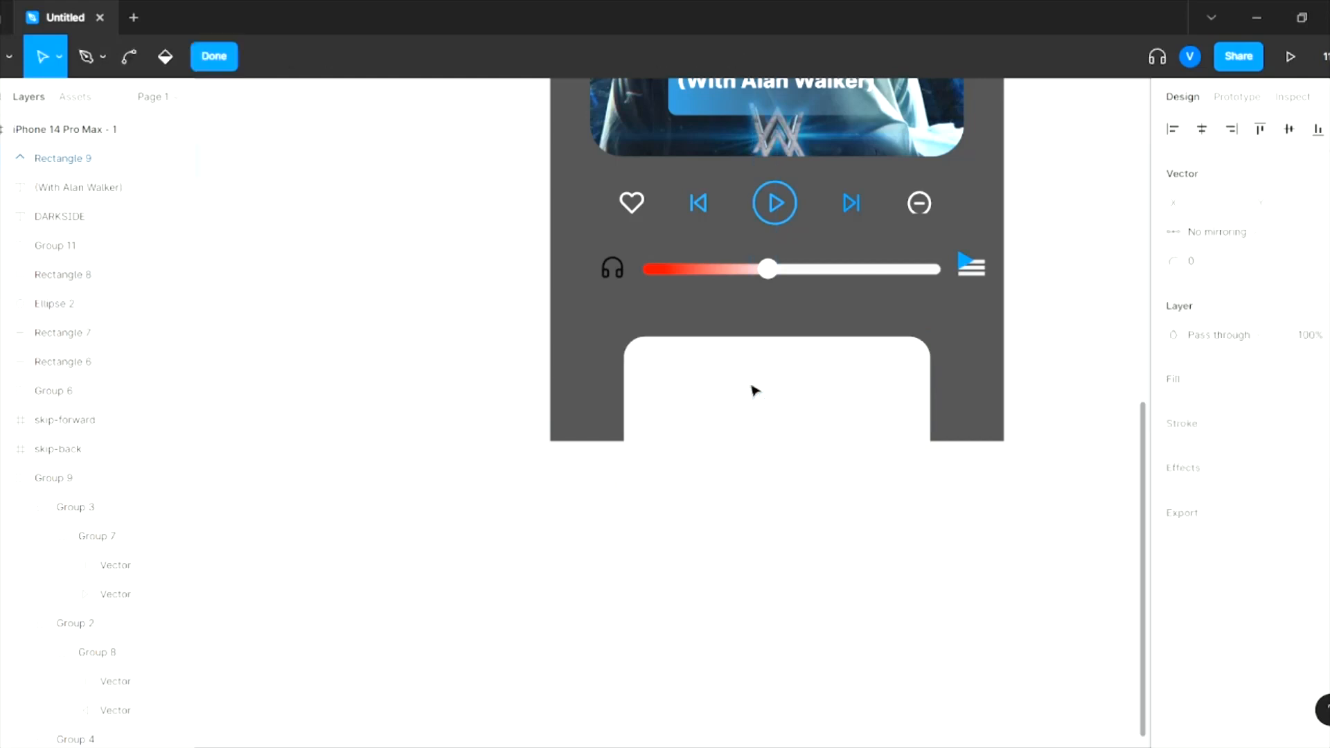
pyautogui.press('Escape')
pyautogui.click(760, 377)
pyautogui.press('r')
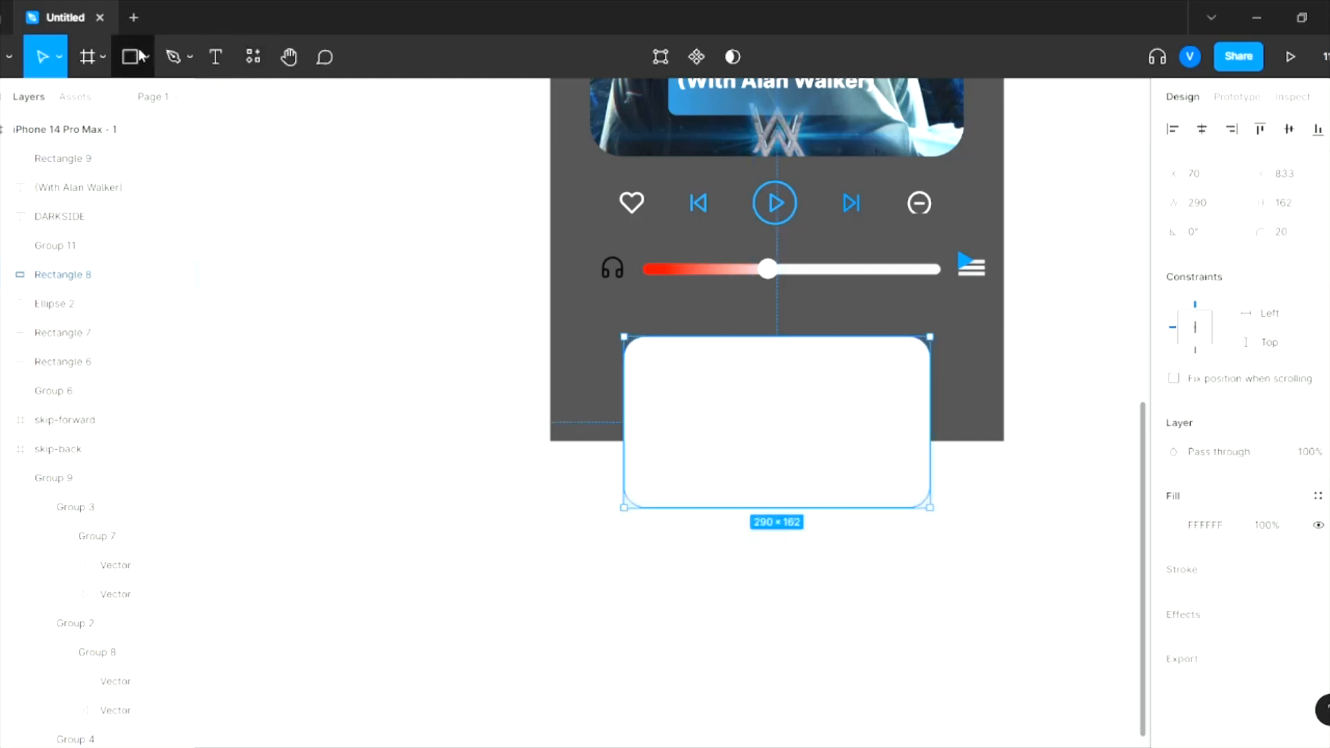
pyautogui.moveTo(758, 362); pyautogui.dragTo(808, 396)
pyautogui.hotkey('ctrl', 'z')
# - Insert the chevron-down icon from the Feather Icons plugin and place it at the top center of the lower white card
pyautogui.rightClick(359, 310)
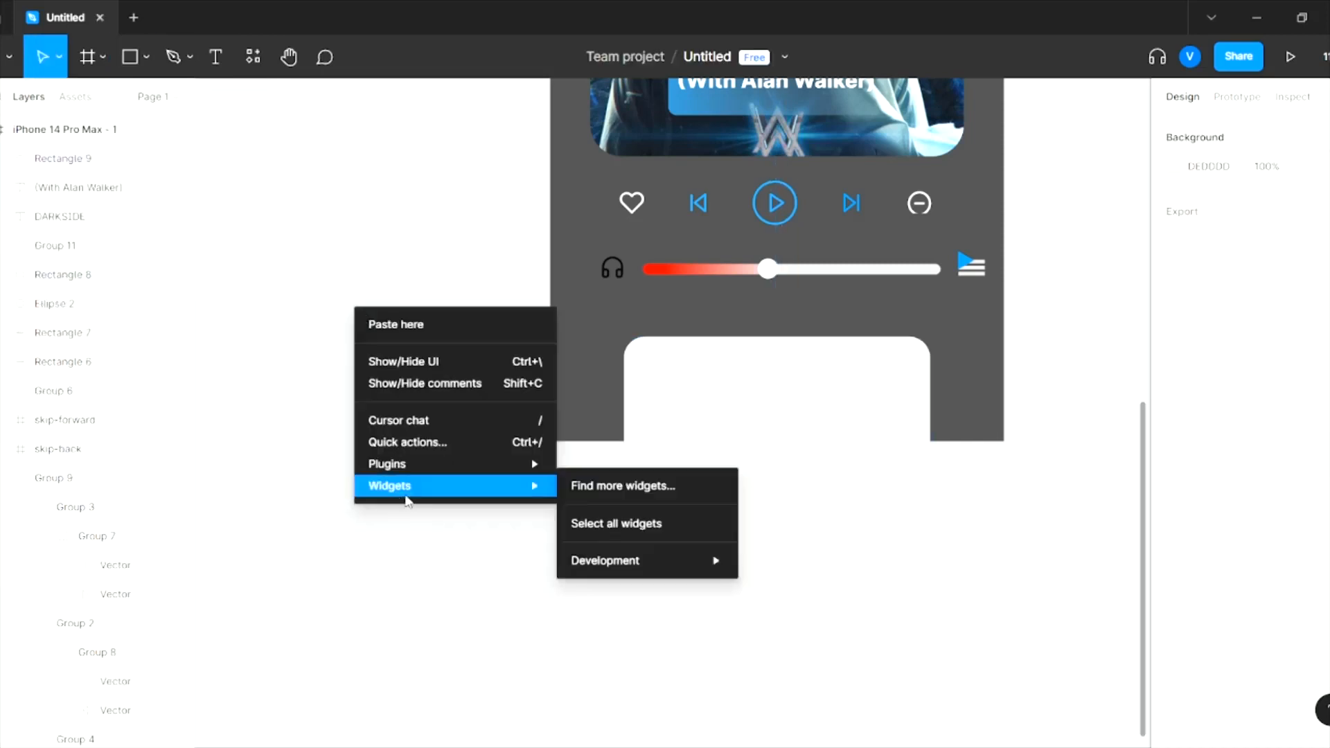
pyautogui.moveTo(409, 463)
pyautogui.click(614, 485)
pyautogui.scroll(-1, 133, 375)
pyautogui.click(168, 459)
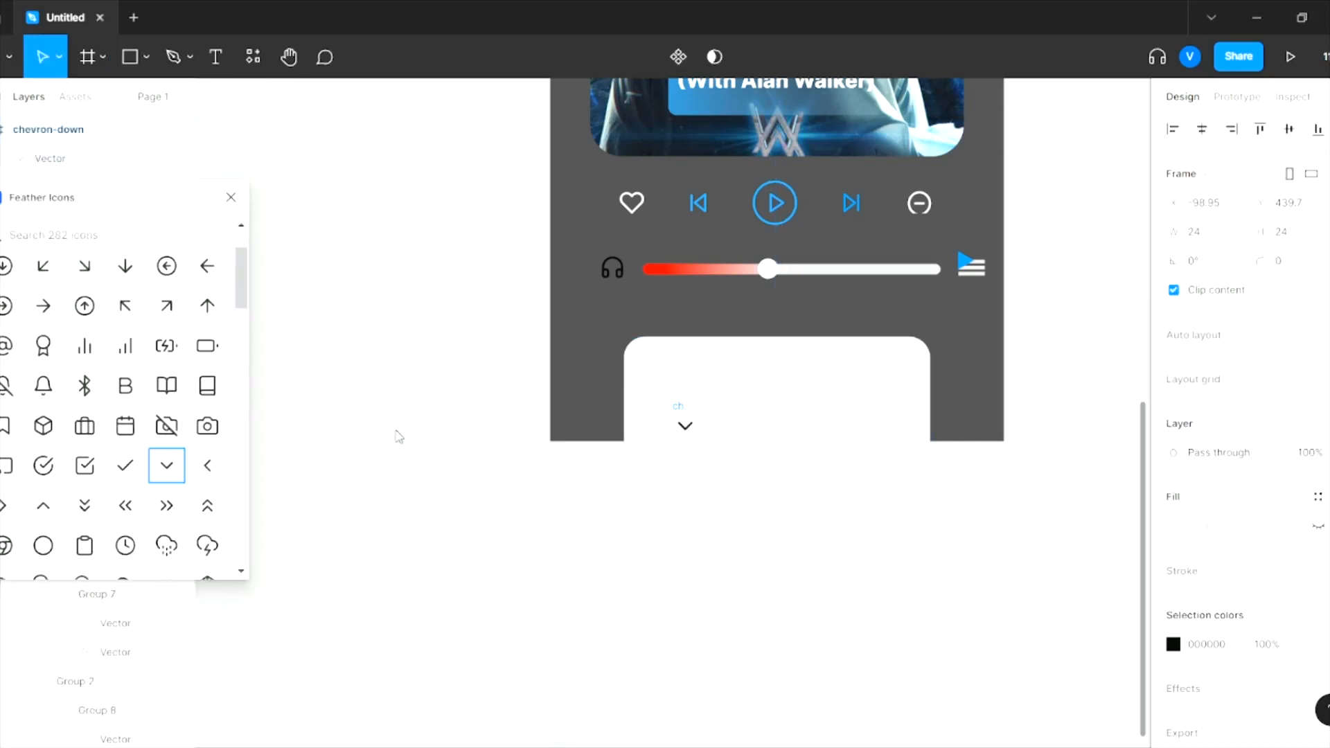
pyautogui.click(232, 197)
pyautogui.moveTo(688, 428); pyautogui.dragTo(789, 359)
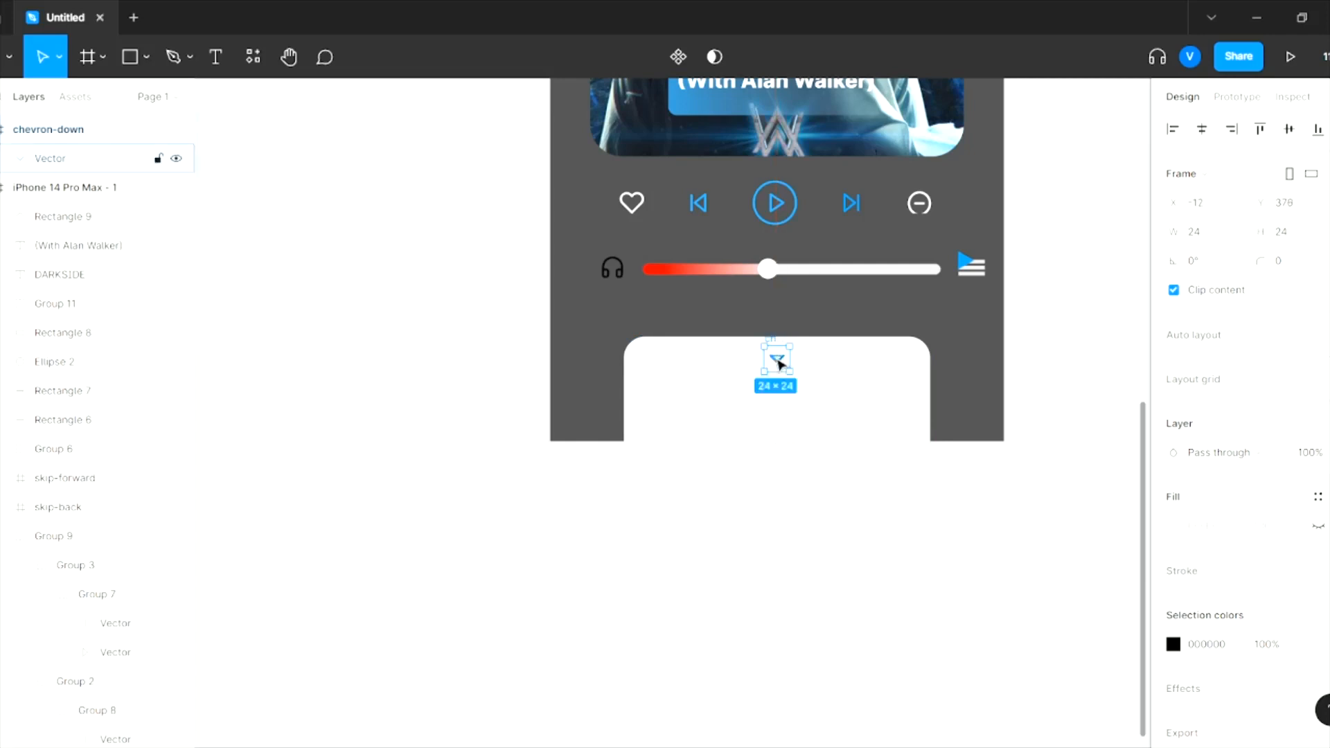
# - Resize the chevron-down icon to 50 × 50
pyautogui.write('50')
pyautogui.press('Tab')
pyautogui.write('50')
pyautogui.press('Return')
# - Try to add a black stroke to the chevron-down frame and set its weight to 6
pyautogui.scroll(-1, 1233, 346)
pyautogui.click(1319, 517)
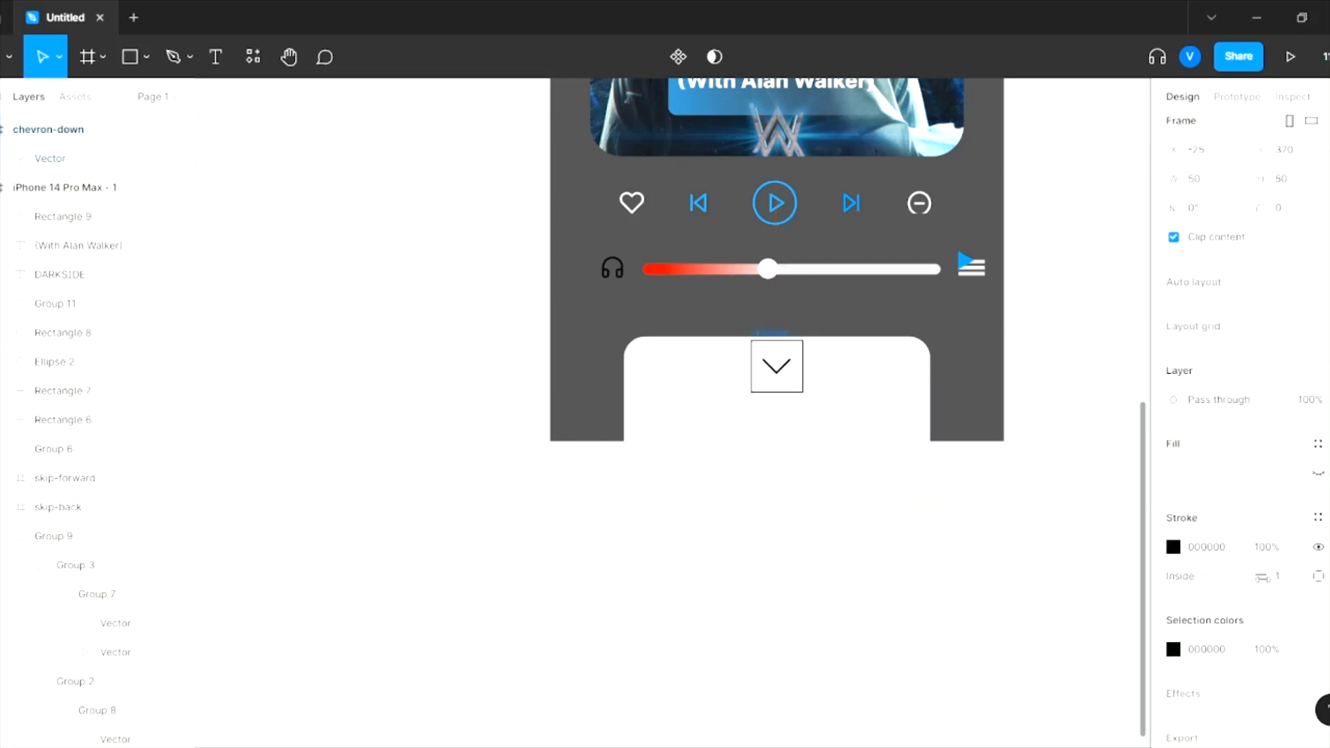
pyautogui.write('6')
pyautogui.press('Return')
# - Set the stroke weight of the vector inside the chevron-down frame to 6
pyautogui.click(803, 394)
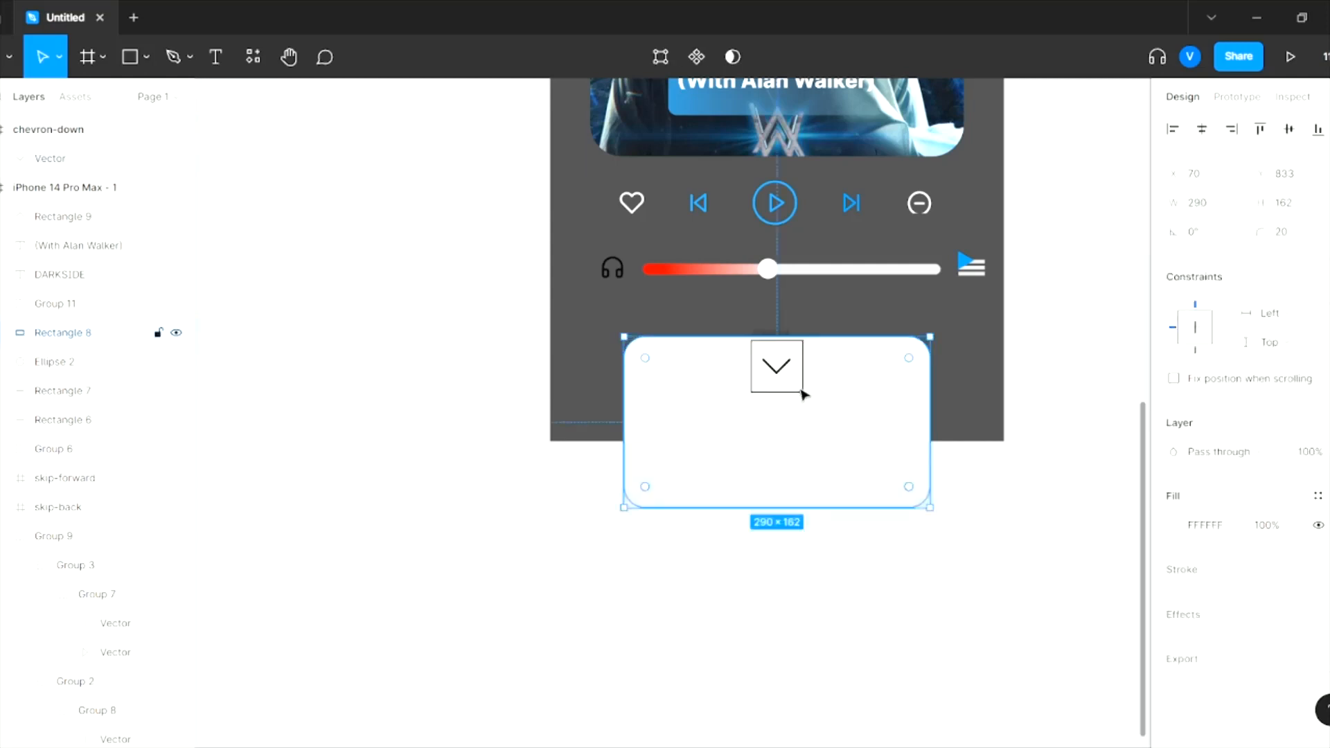
pyautogui.click(800, 388)
pyautogui.doubleClick(788, 374)
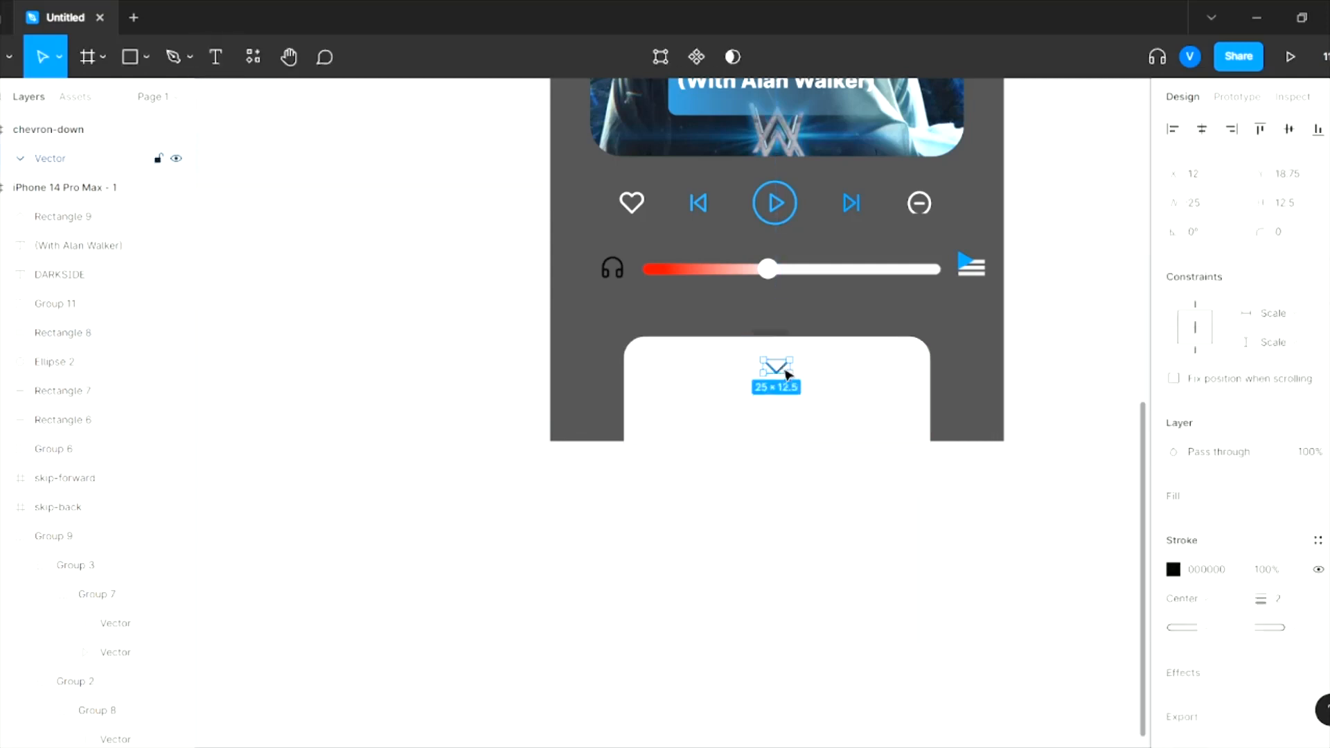
pyautogui.write('6')
pyautogui.press('Return')
pyautogui.click(786, 379)
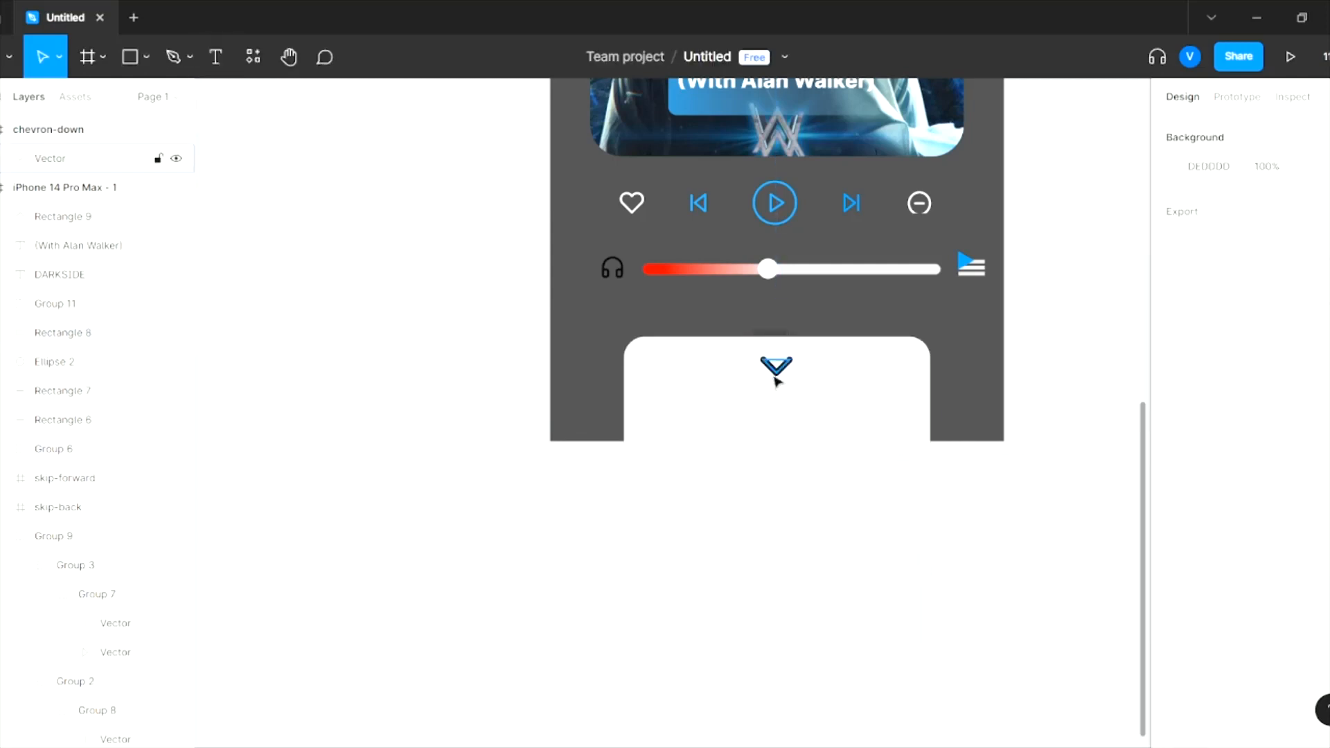
# - Resize the chevron vector to 35 × 35 and reshape it to 38 × 25
pyautogui.click(776, 377)
pyautogui.write('35')
pyautogui.press('Tab')
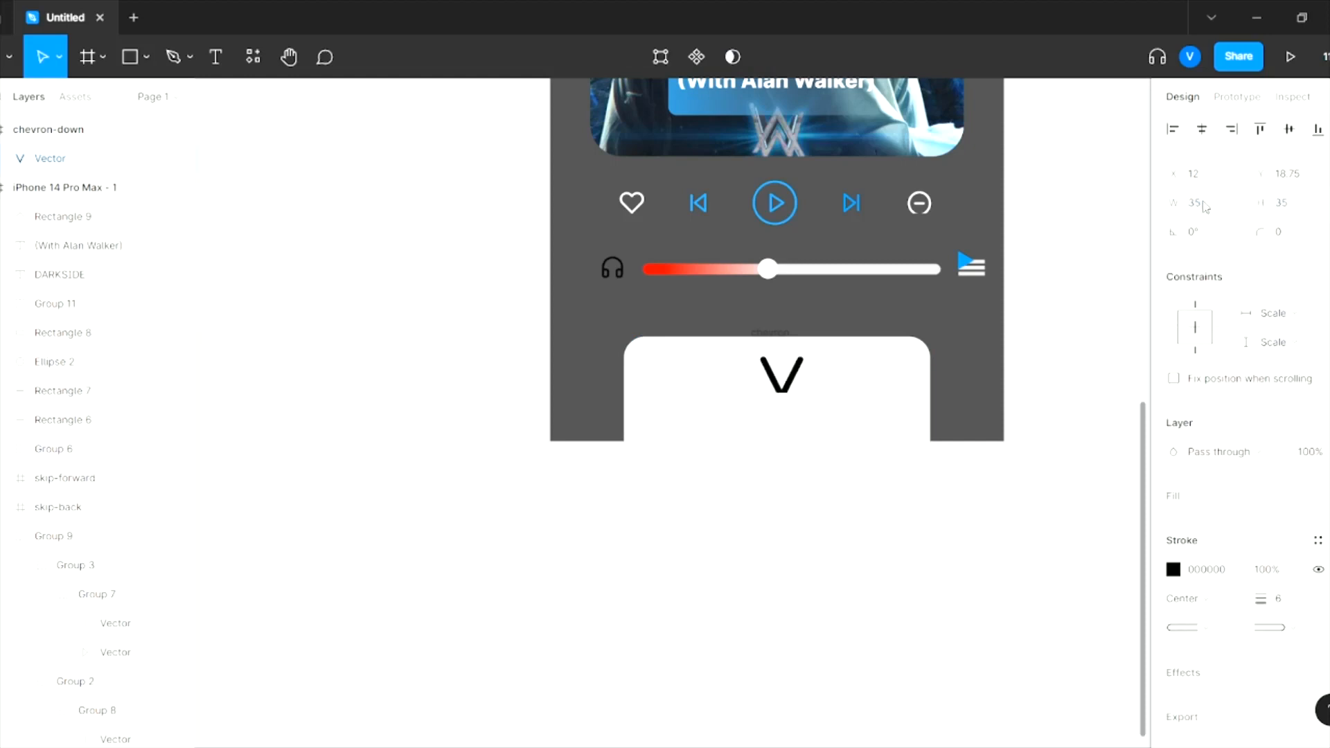
pyautogui.moveTo(801, 396)
pyautogui.mouseDown()
pyautogui.moveTo(816, 402)
pyautogui.moveTo(804, 387)
pyautogui.mouseUp()
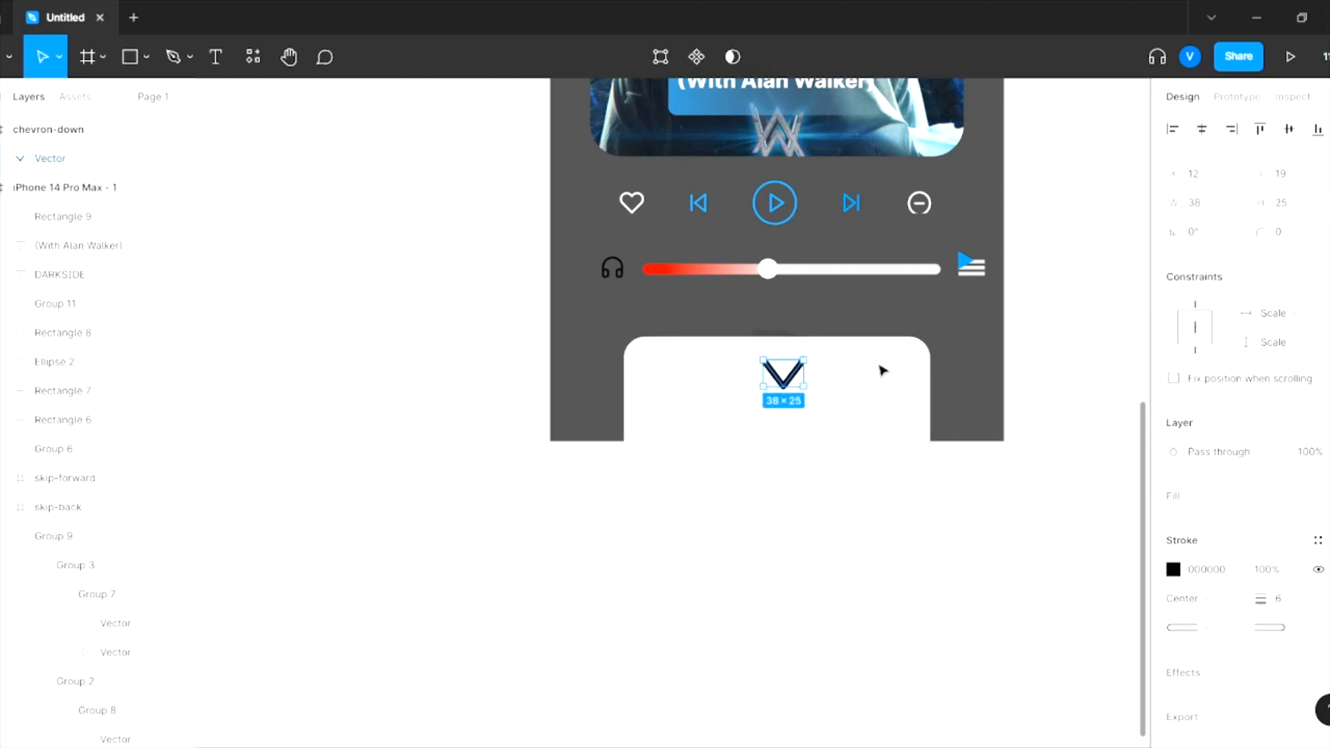
# - Set the chevron vector's width to 42, and stretch it across the full width of its frame
pyautogui.write('42')
pyautogui.press('Return')
pyautogui.scroll(-1, 1288, 582)
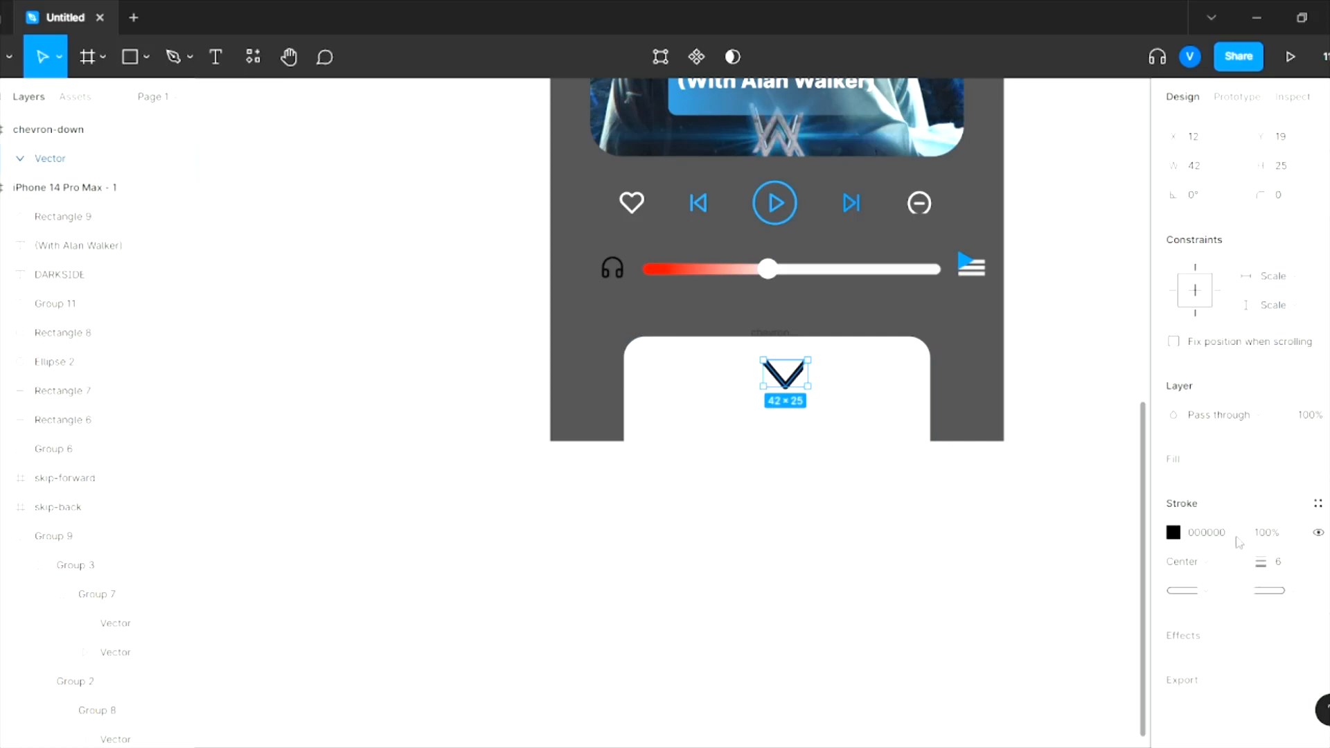
pyautogui.moveTo(808, 377); pyautogui.dragTo(780, 366)
pyautogui.press('Escape')
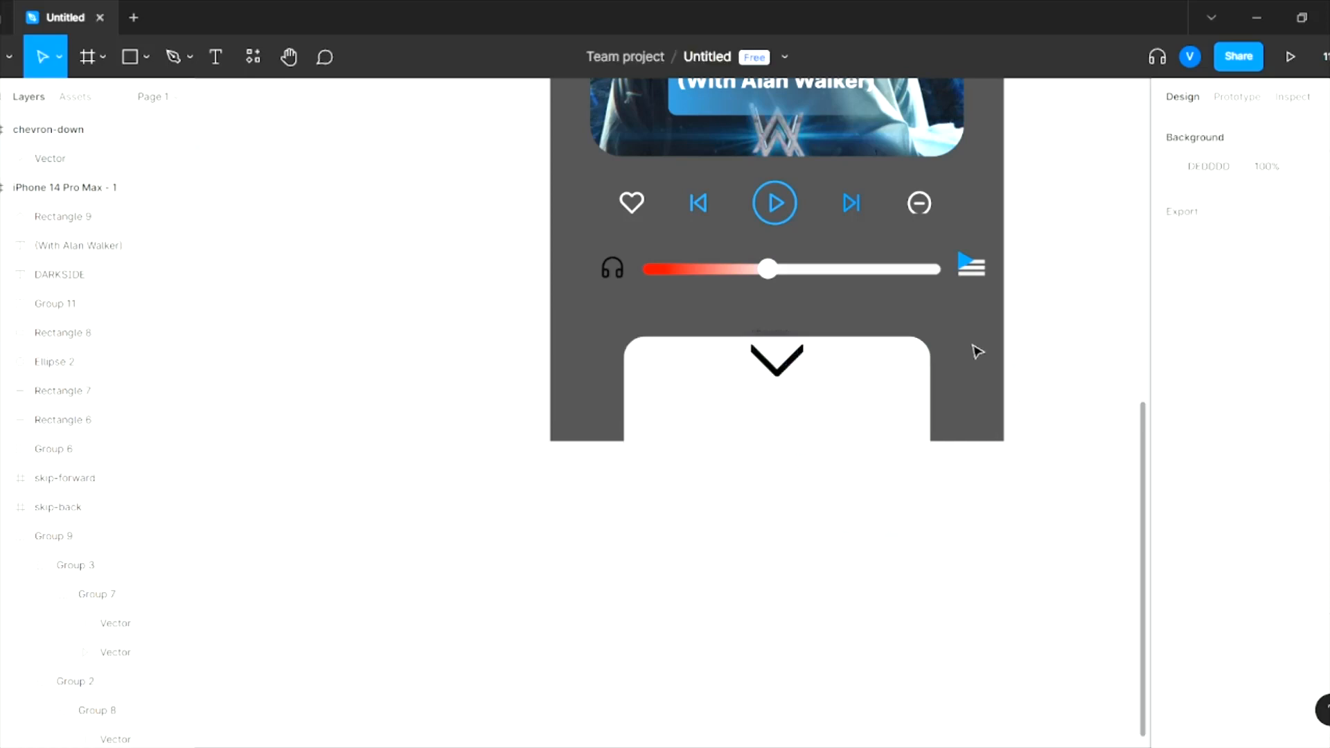
# - Try to resize the chevron vector to 48 × 48
pyautogui.click(787, 367)
pyautogui.write('48')
pyautogui.press('Tab')
pyautogui.write('48')
pyautogui.press('Return')
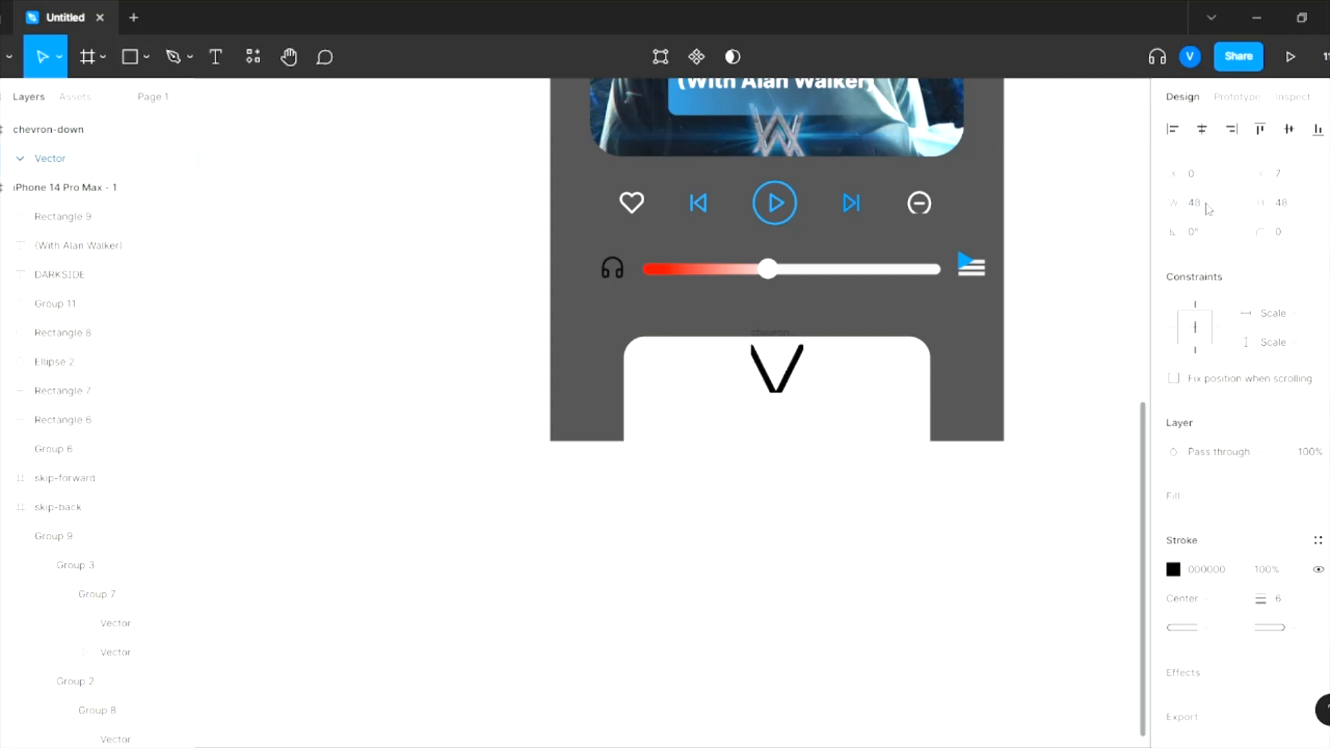
pyautogui.hotkey('ctrl', 'z')
pyautogui.click(1066, 292)
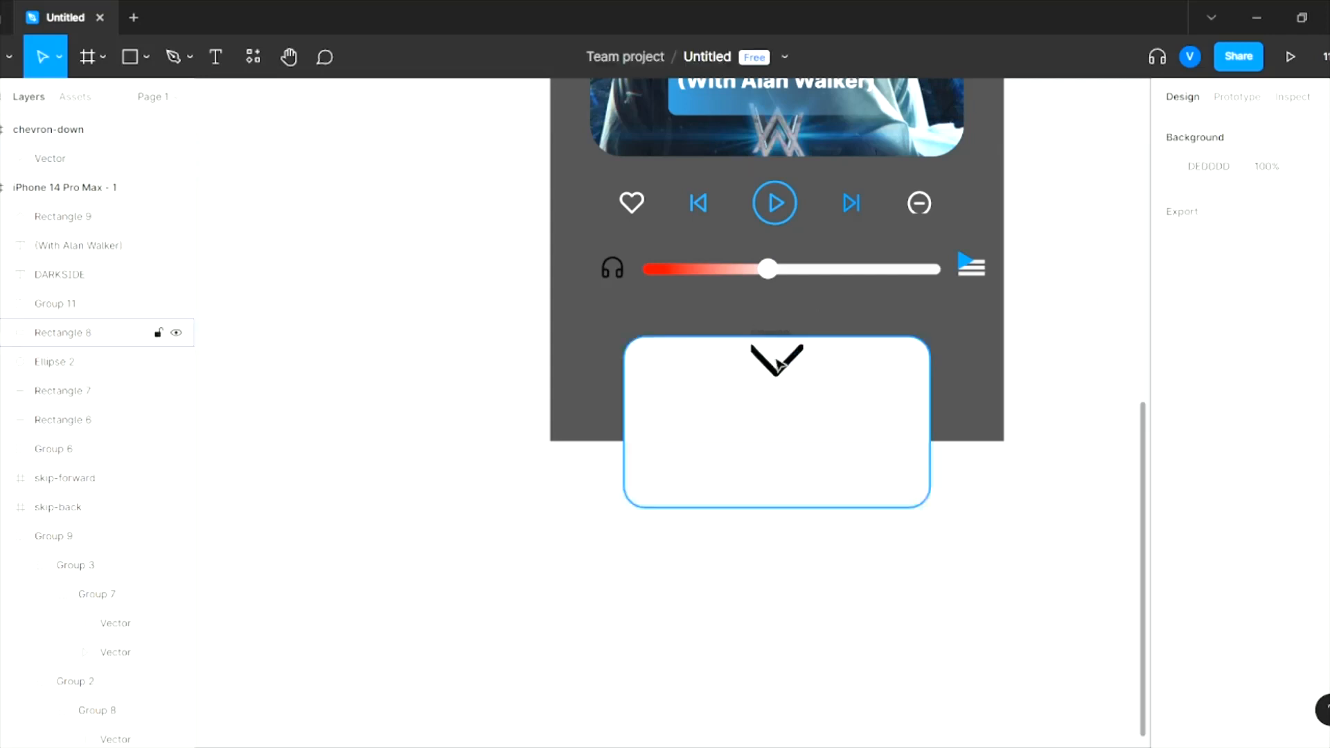
# - Flatten the chevron vector to 48 × 23 and place it at X 2, Y 13 in its frame
pyautogui.click(779, 371)
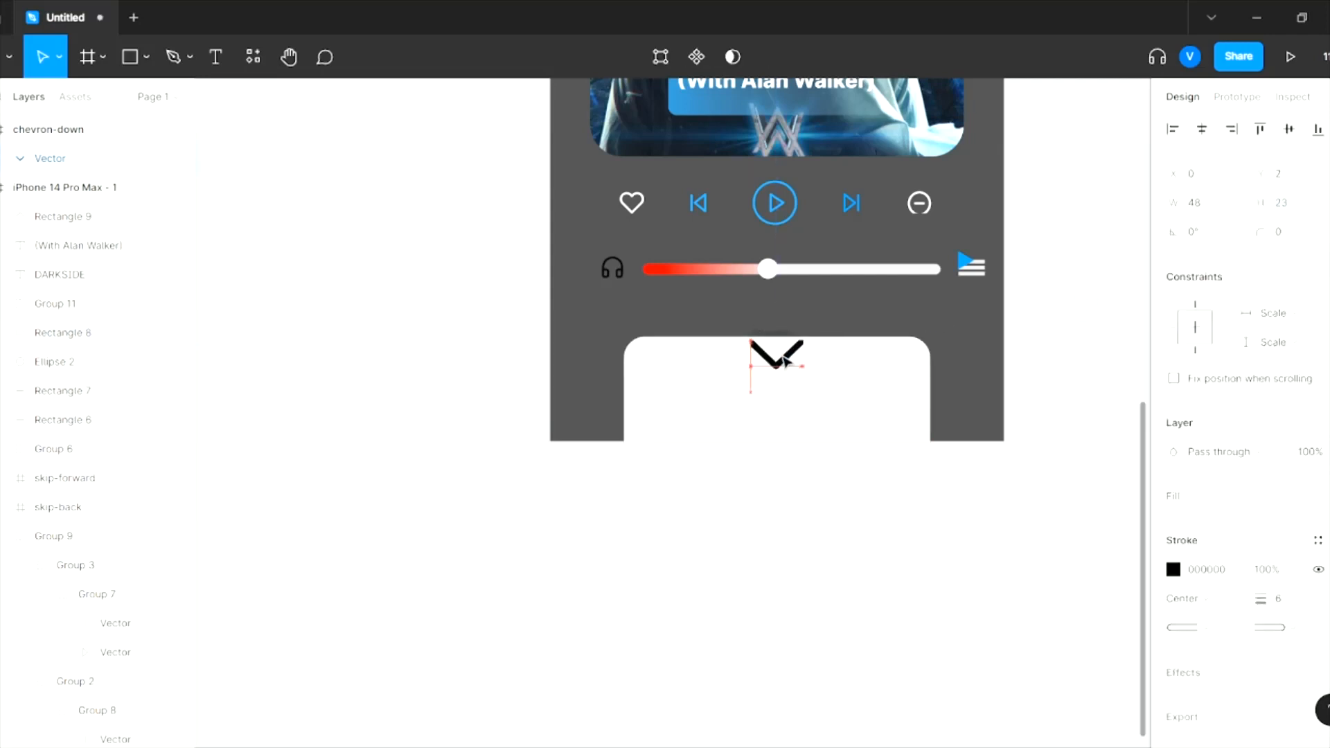
pyautogui.press('Escape')
pyautogui.scroll(2, 815, 369)
pyautogui.scroll(-3, 815, 368)
pyautogui.click(790, 395)
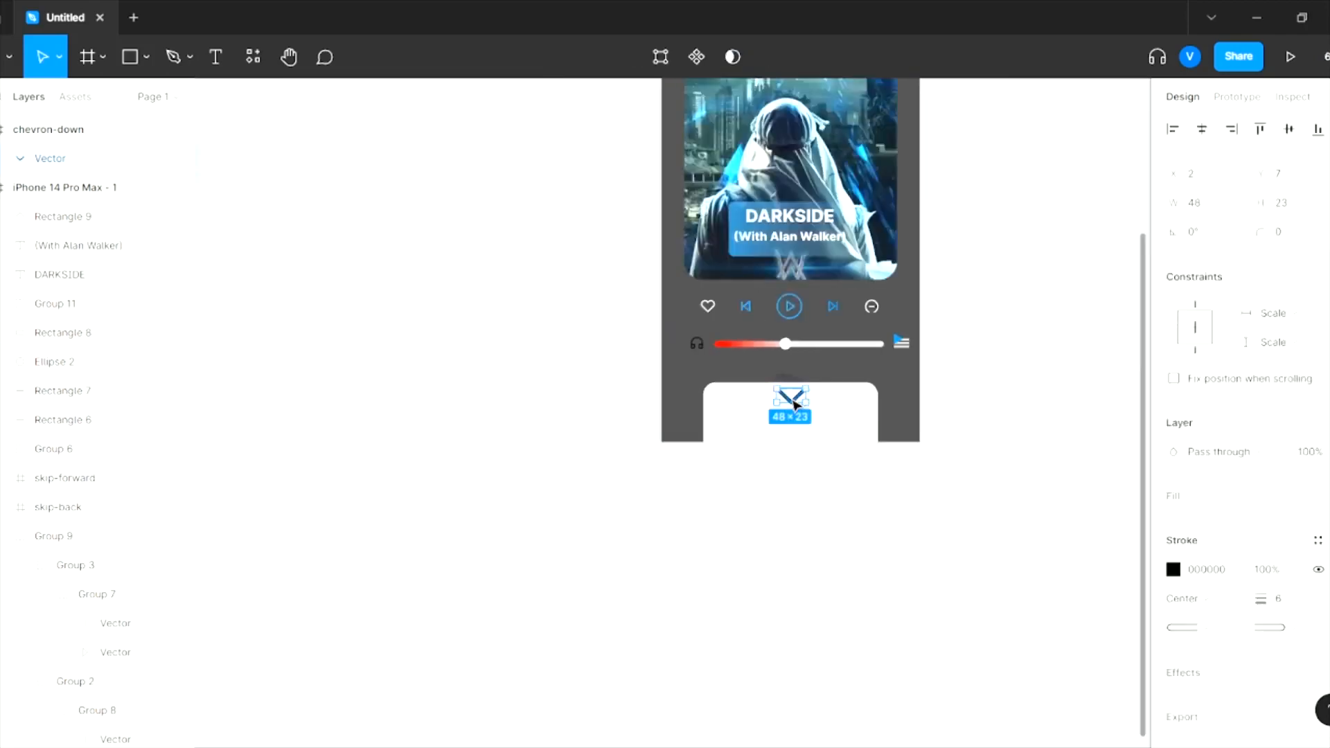
pyautogui.click(804, 555)
pyautogui.hscroll(1, 795, 394)
pyautogui.scroll(4, 796, 394)
pyautogui.click(781, 416)
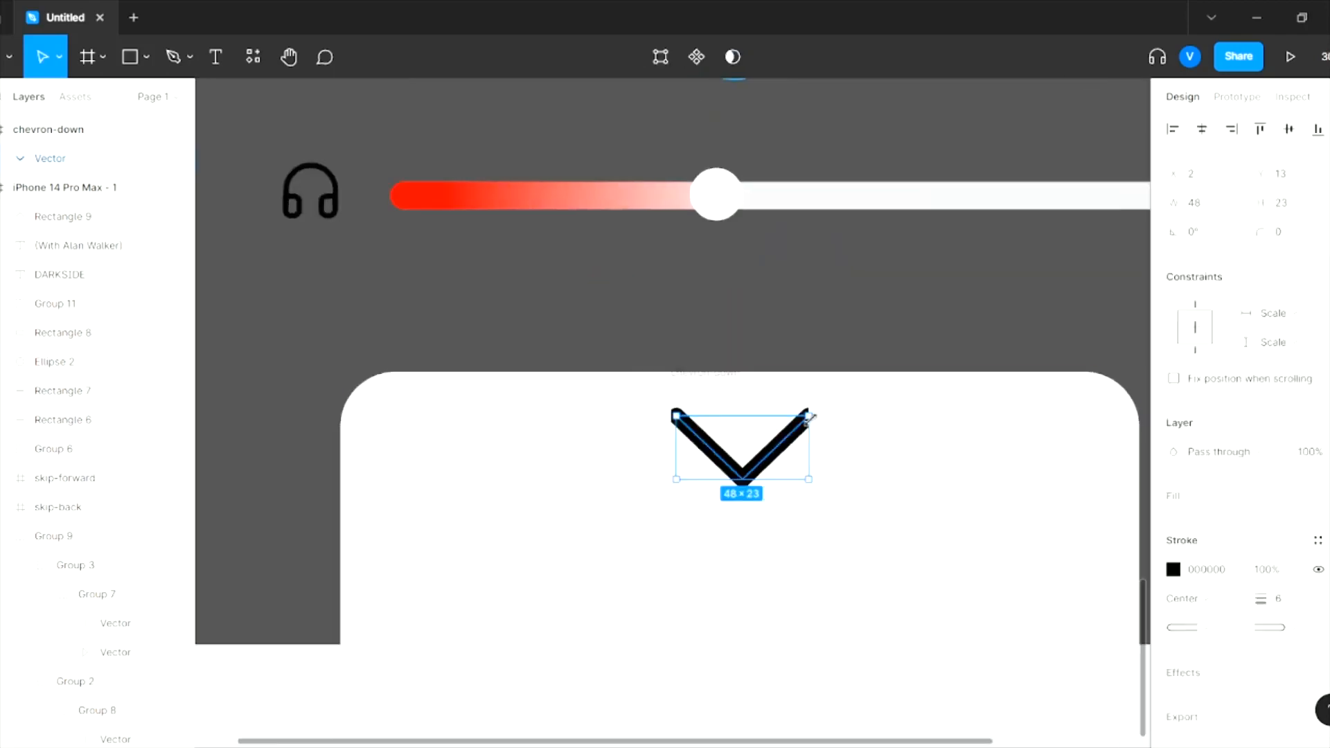
# - Reshape the chevron vector to 41 × 27 and center it in its frame at X 5, Y 11
pyautogui.click(806, 456)
pyautogui.doubleClick(742, 424)
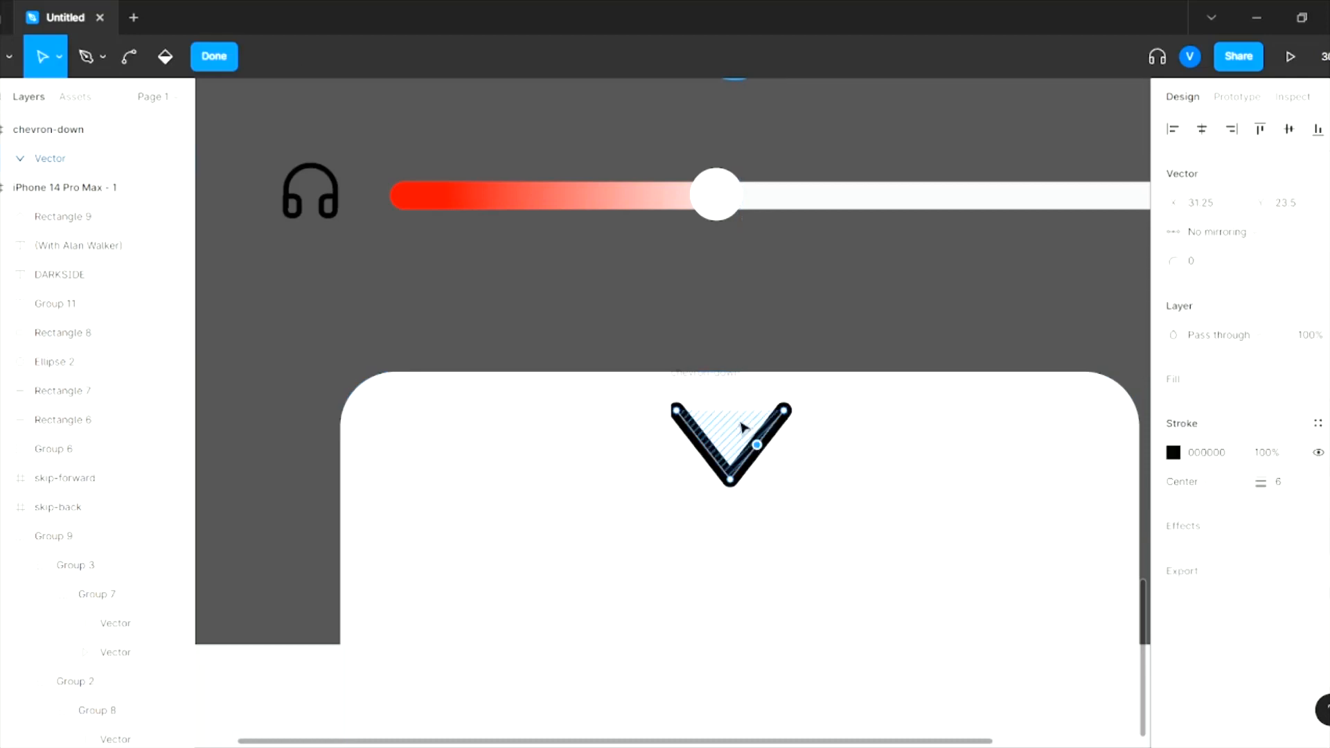
pyautogui.press('Escape')
pyautogui.moveTo(676, 411); pyautogui.dragTo(724, 440)
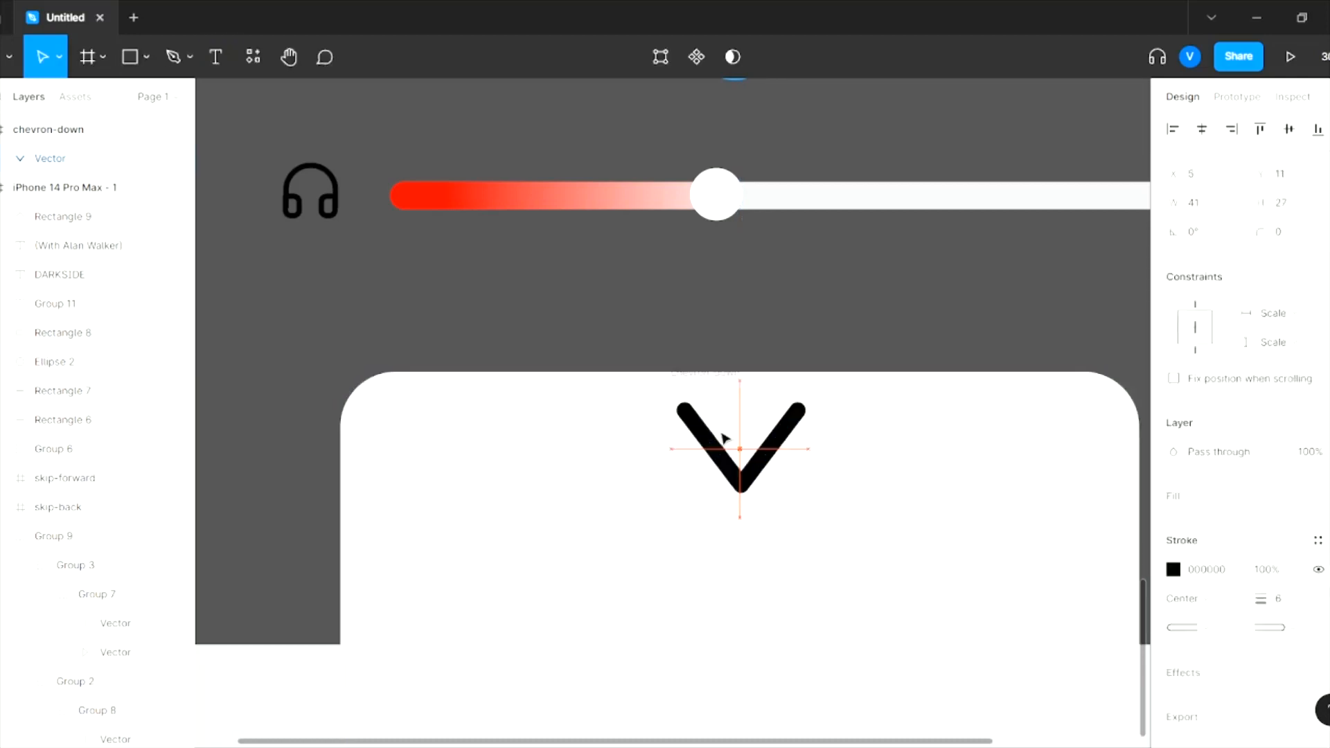
# - Set the chevron vector's stroke weight to 8
pyautogui.scroll(-5, 739, 627)
pyautogui.click(1027, 508)
pyautogui.click(743, 572)
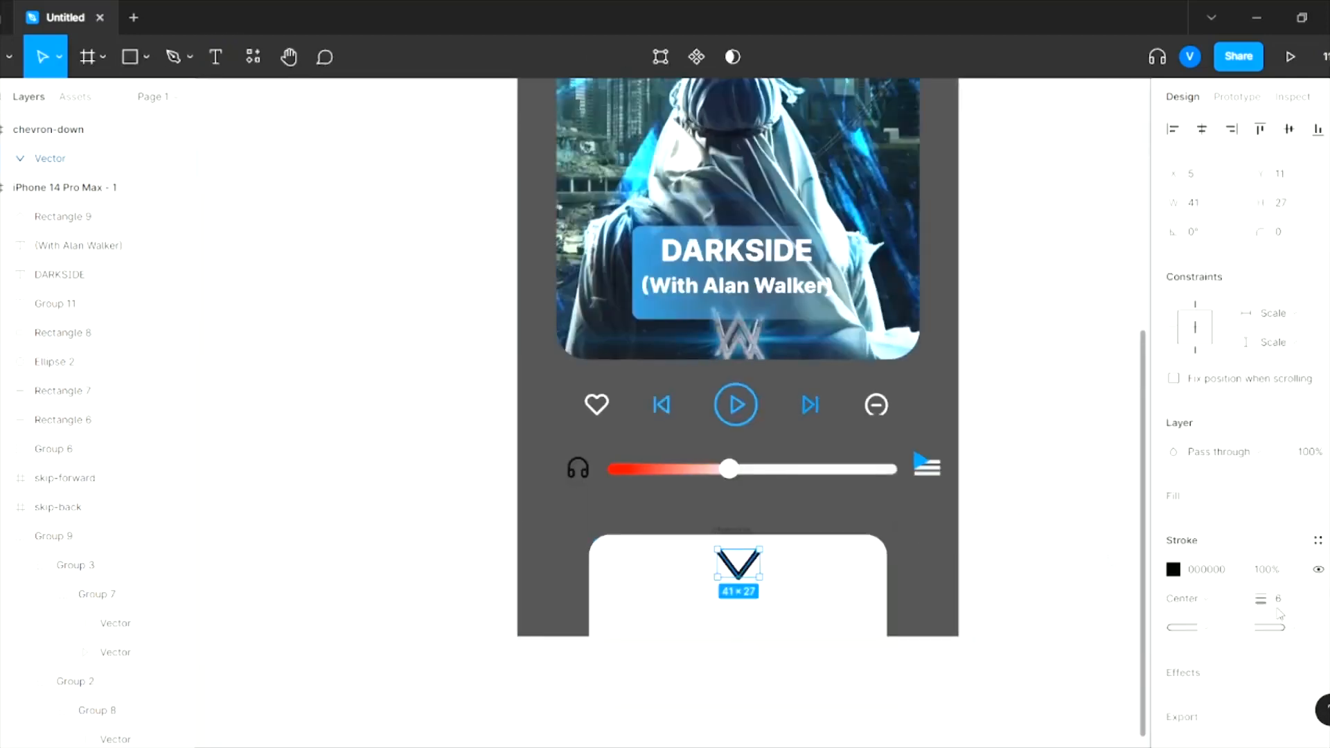
pyautogui.click(1045, 519)
pyautogui.scroll(-3, 1045, 520)
pyautogui.scroll(2, 1045, 520)
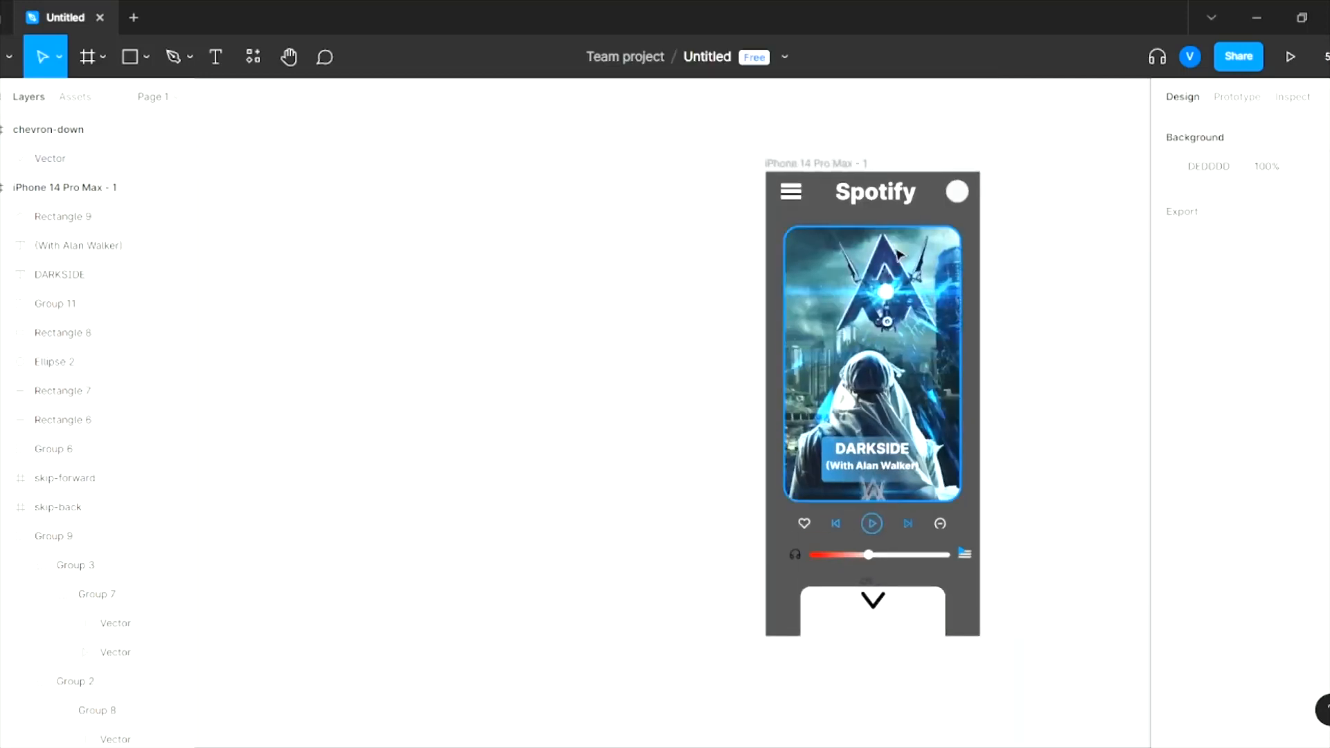
# - Insert the Unsplash portrait of the smiling man in a white T-shirt from the Photos plugin and close the plugin
pyautogui.rightClick(486, 185)
pyautogui.moveTo(630, 353)
pyautogui.click(754, 401)
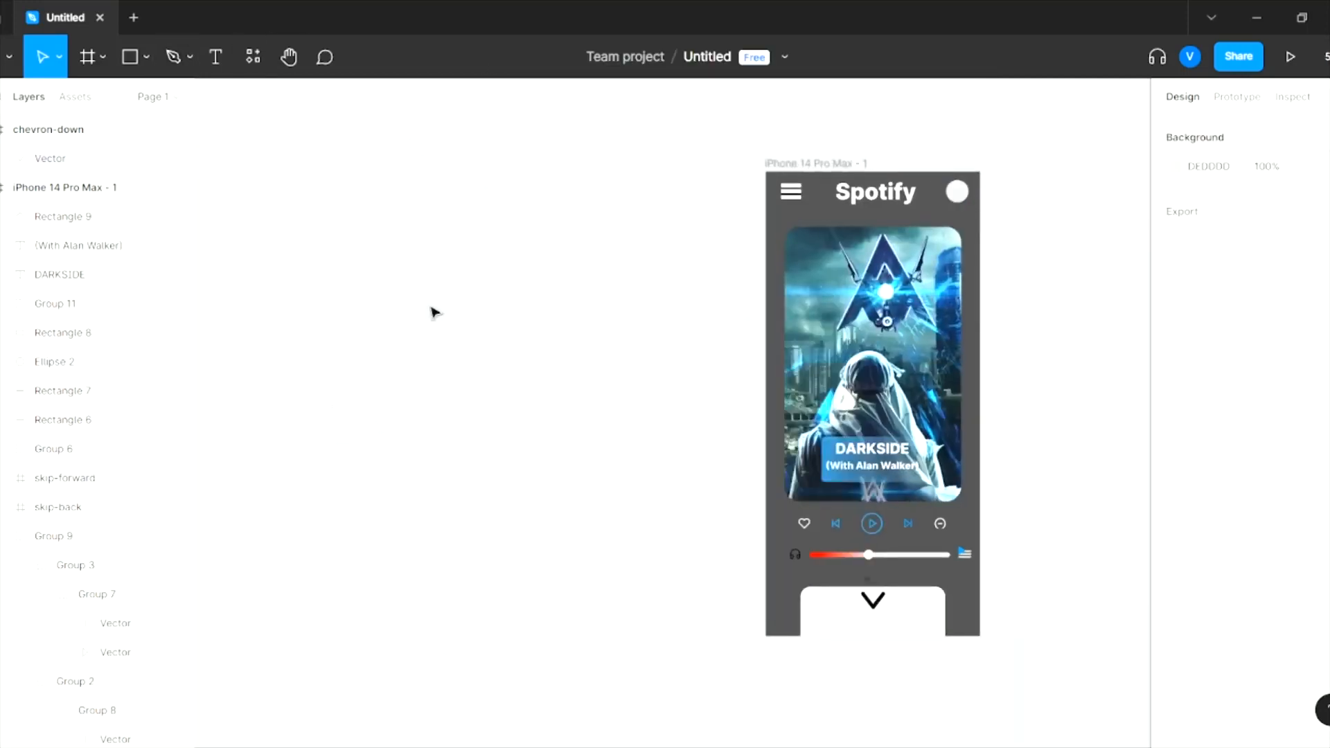
pyautogui.click(474, 232)
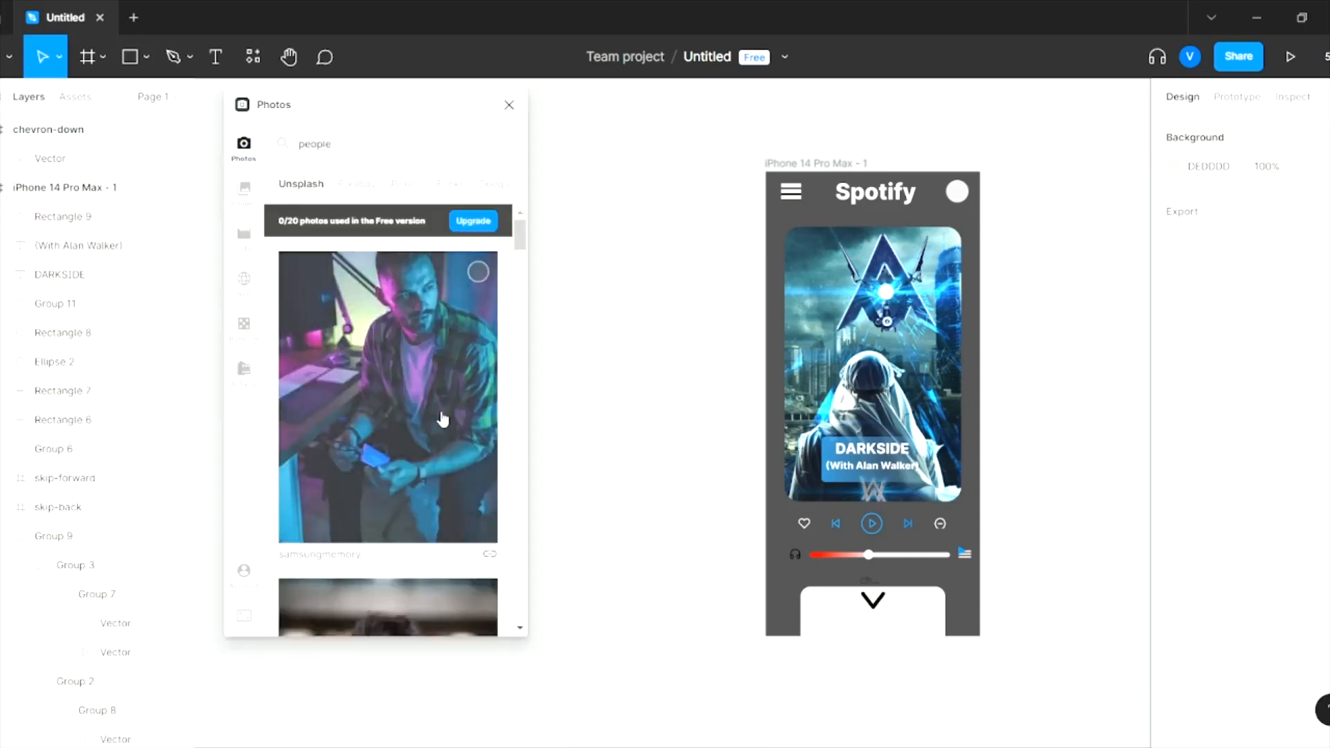
pyautogui.scroll(-15, 442, 419)
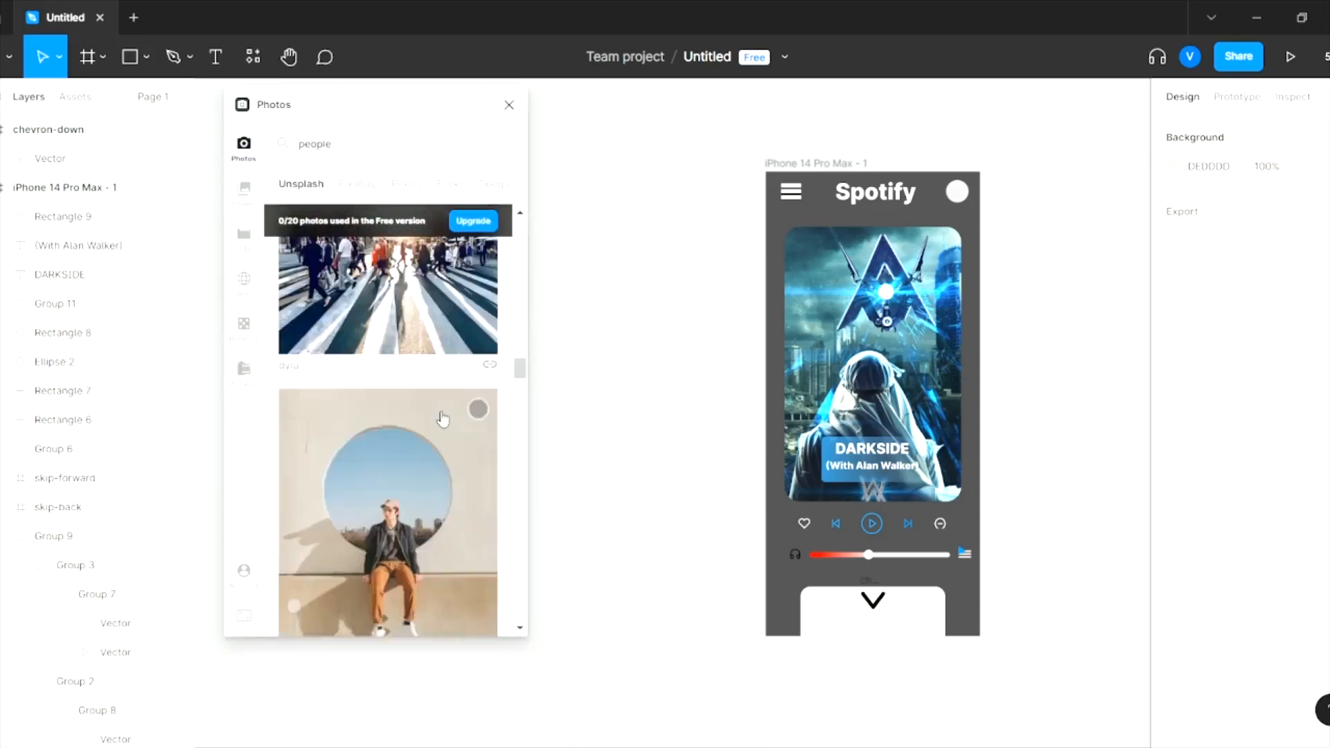
pyautogui.scroll(-3, 443, 419)
pyautogui.click(388, 381)
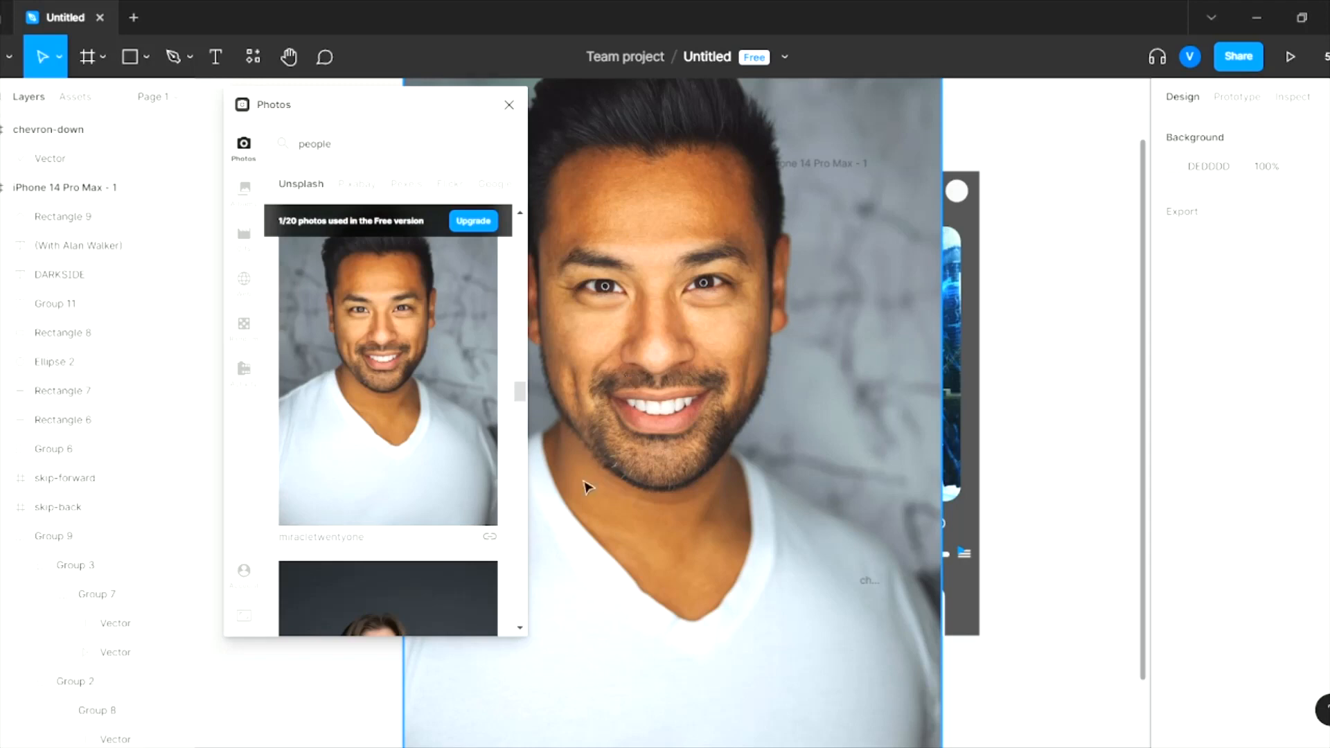
pyautogui.click(393, 423)
pyautogui.click(510, 106)
# - Delete the inserted portrait photo from the canvas
pyautogui.moveTo(666, 227); pyautogui.dragTo(479, 278)
pyautogui.press('Delete')
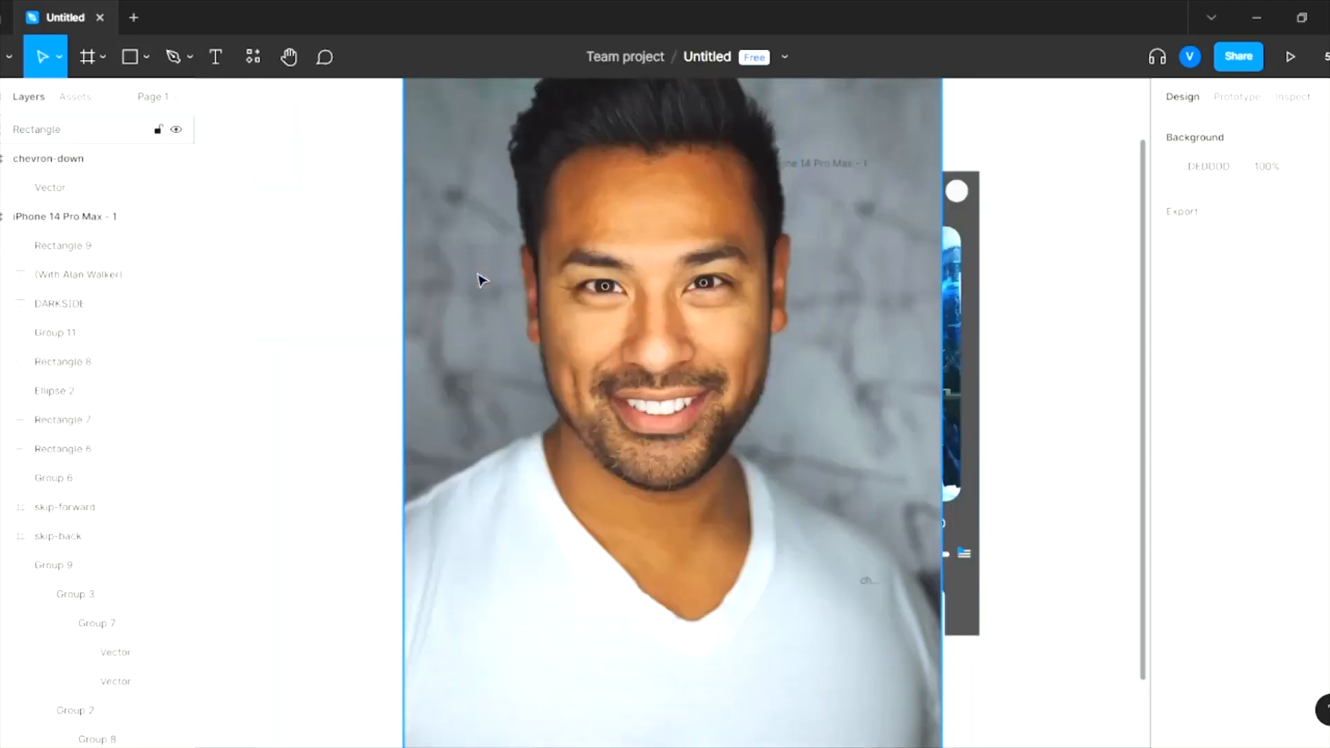
pyautogui.press('Delete')
# - Place the purple and pink image from disk into the white avatar circle beside the Spotify title
pyautogui.click(147, 57)
pyautogui.click(115, 239)
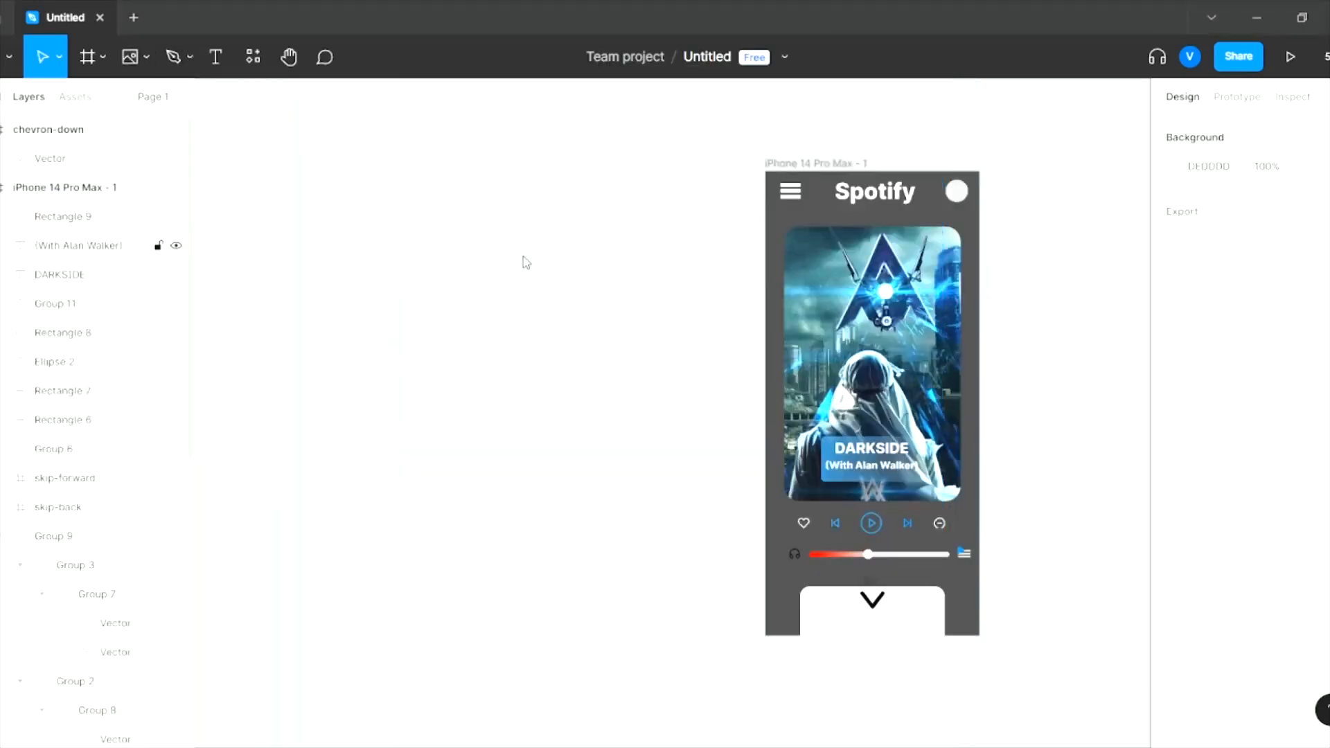
pyautogui.scroll(3, 888, 356)
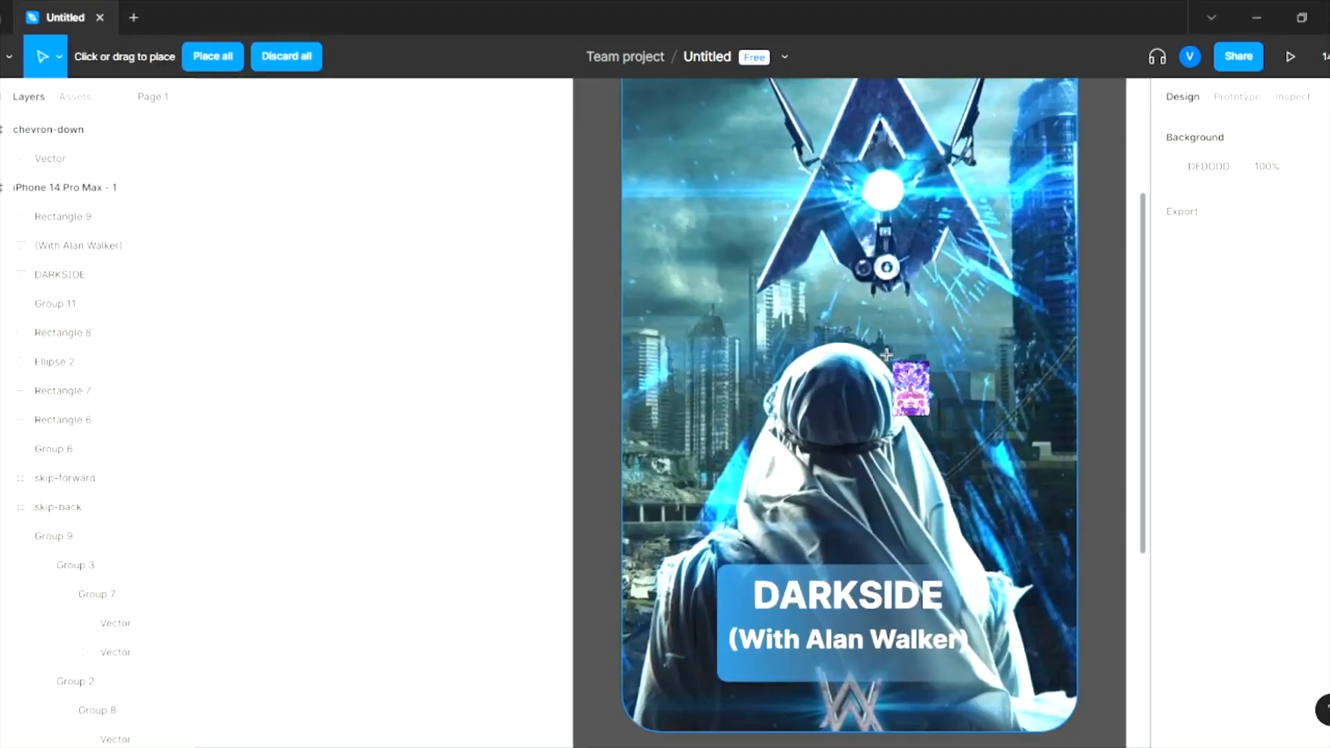
pyautogui.scroll(-2, 759, 365)
pyautogui.click(927, 129)
pyautogui.scroll(3, 893, 158)
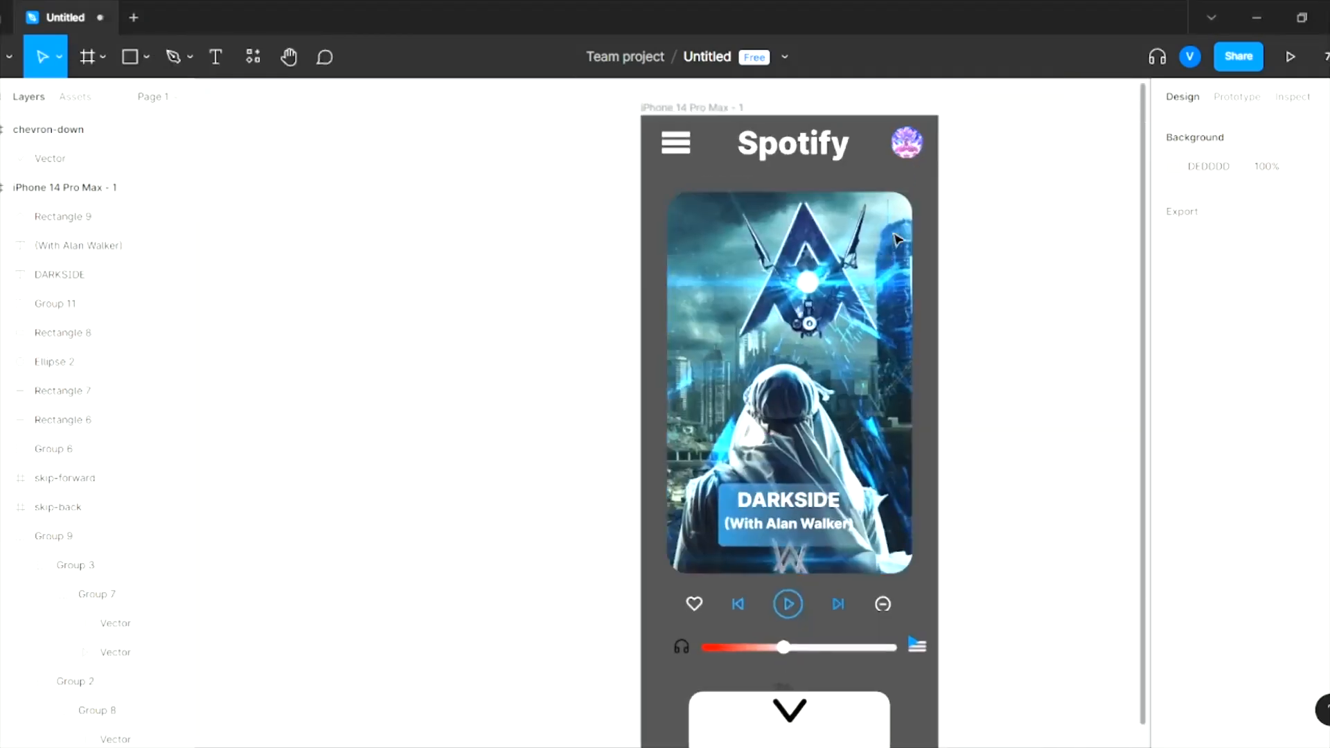
# - Set the width of the chevron vector on the bottom card to 50
pyautogui.scroll(-4, 815, 431)
pyautogui.scroll(-2, 817, 431)
pyautogui.click(752, 537)
pyautogui.click(1204, 206)
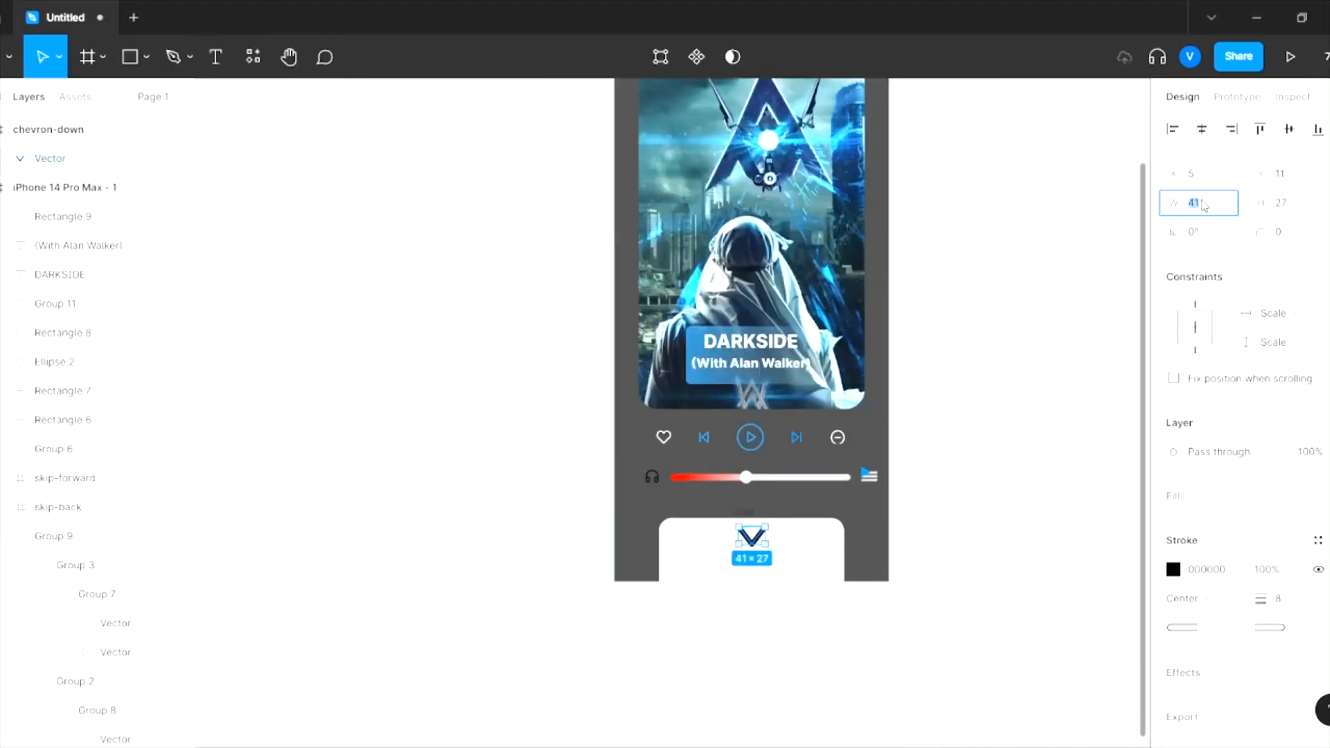
pyautogui.write('50')
pyautogui.press('Return')
pyautogui.click(964, 492)
# - Narrow the chevron vector to 45 × 27 and center it in its frame at X 3, Y 11
pyautogui.click(763, 542)
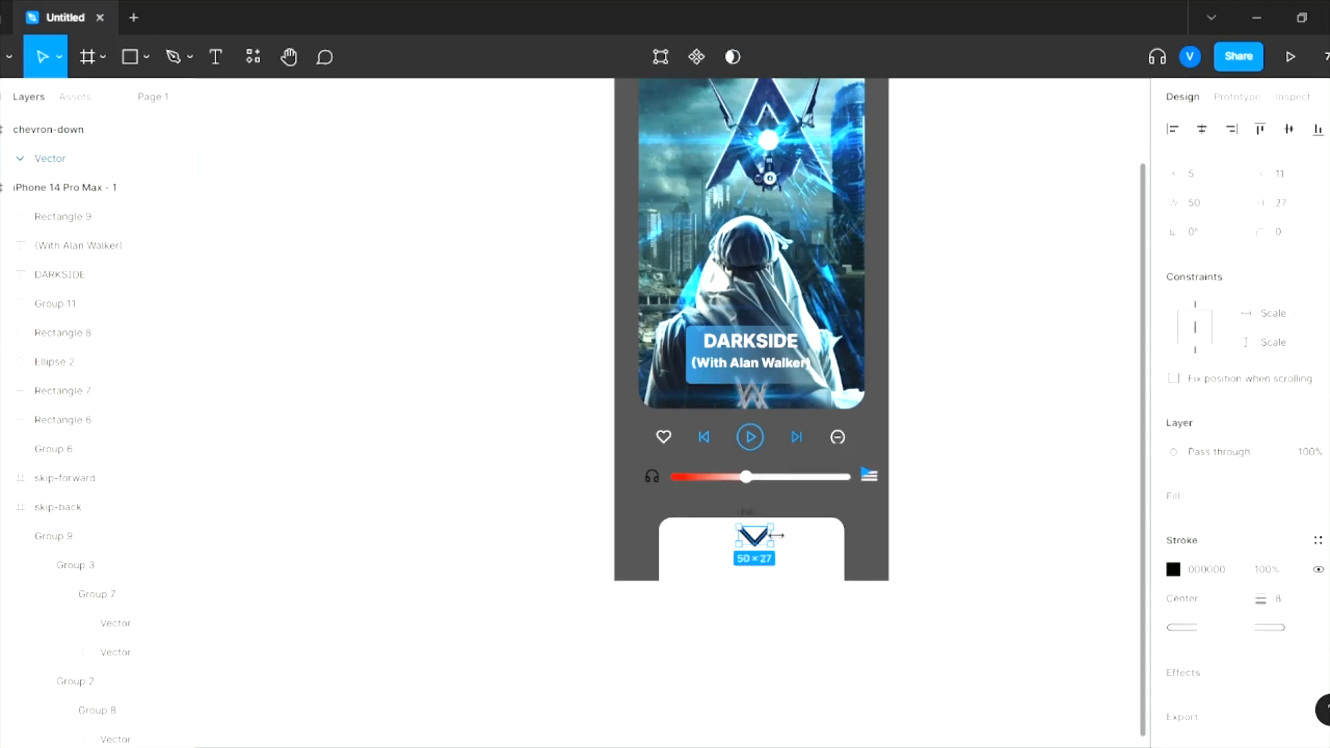
pyautogui.moveTo(775, 534)
pyautogui.mouseDown()
pyautogui.moveTo(746, 547)
pyautogui.moveTo(769, 545)
pyautogui.moveTo(757, 543)
pyautogui.mouseUp()
pyautogui.click(778, 545)
pyautogui.doubleClick(777, 543)
pyautogui.click(764, 542)
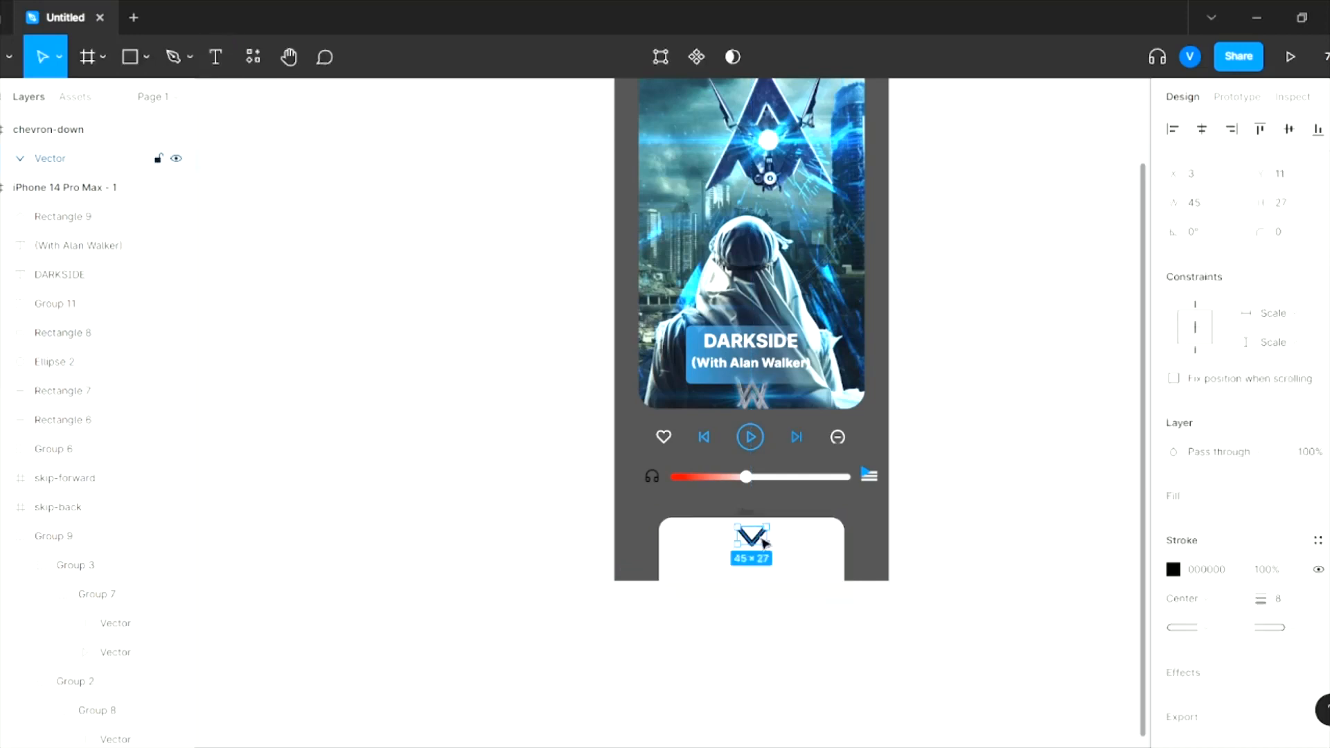
pyautogui.doubleClick(764, 541)
pyautogui.click(764, 552)
pyautogui.click(932, 537)
# - Change the iPhone 14 Pro Max frame's solid fill to a linear gradient
pyautogui.scroll(1, 943, 541)
pyautogui.scroll(2, 945, 544)
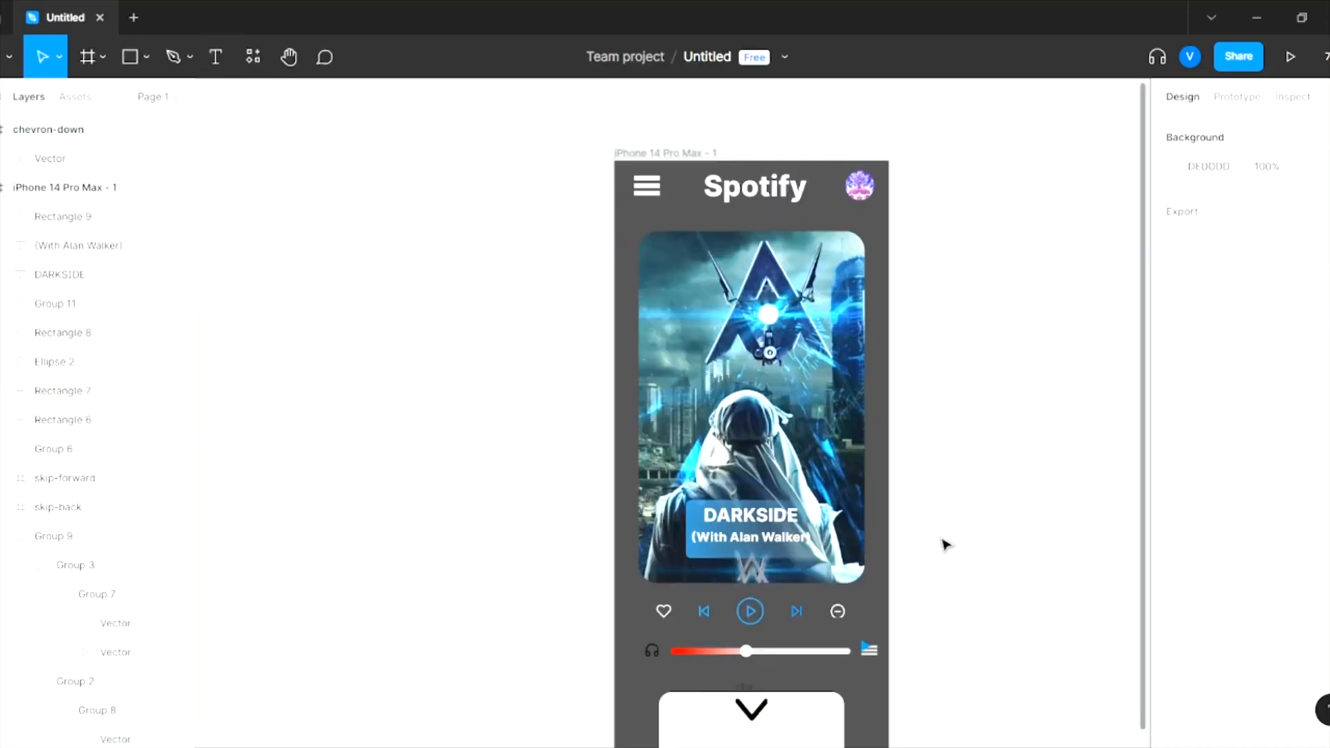
pyautogui.scroll(-2, 944, 543)
pyautogui.click(796, 252)
pyautogui.click(1173, 555)
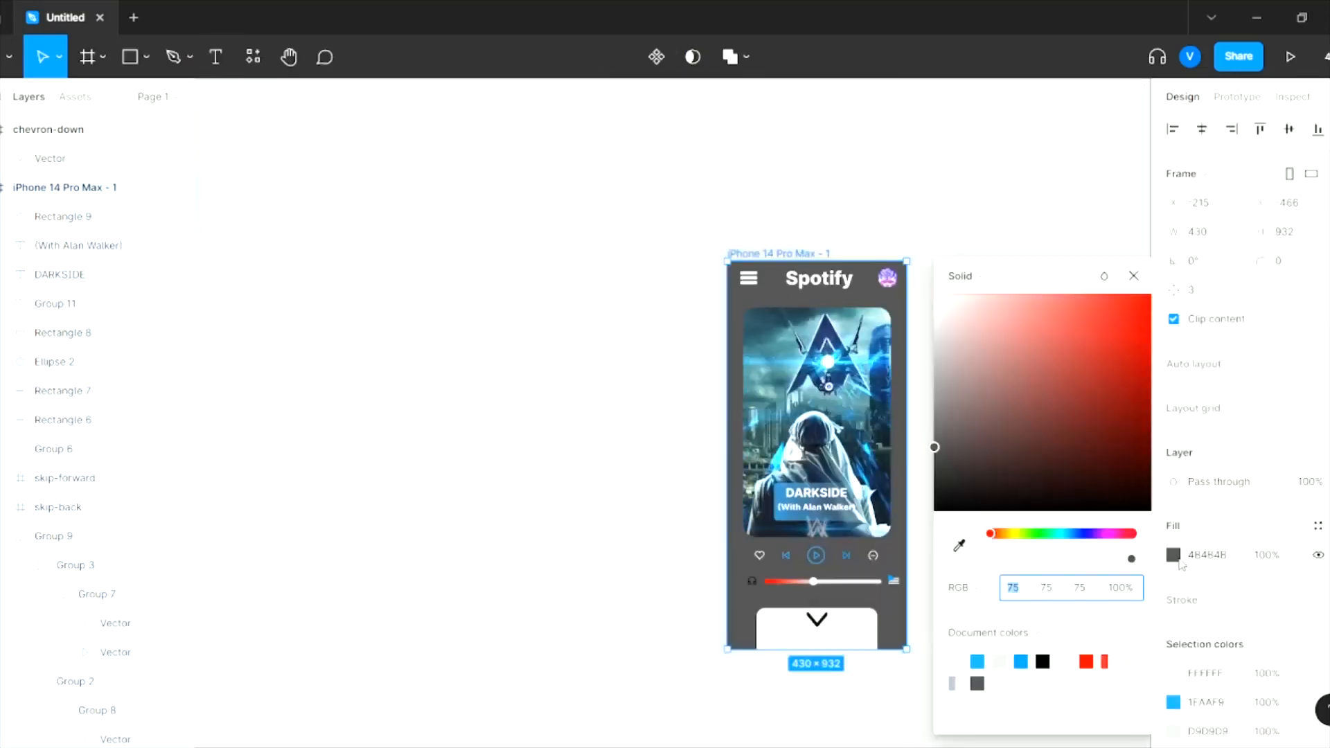
pyautogui.click(960, 273)
pyautogui.click(978, 297)
# - Color both stops of the frame's gradient bright green, using RGB 39, 227, 69 at 0% opacity for the end stop
pyautogui.click(1042, 534)
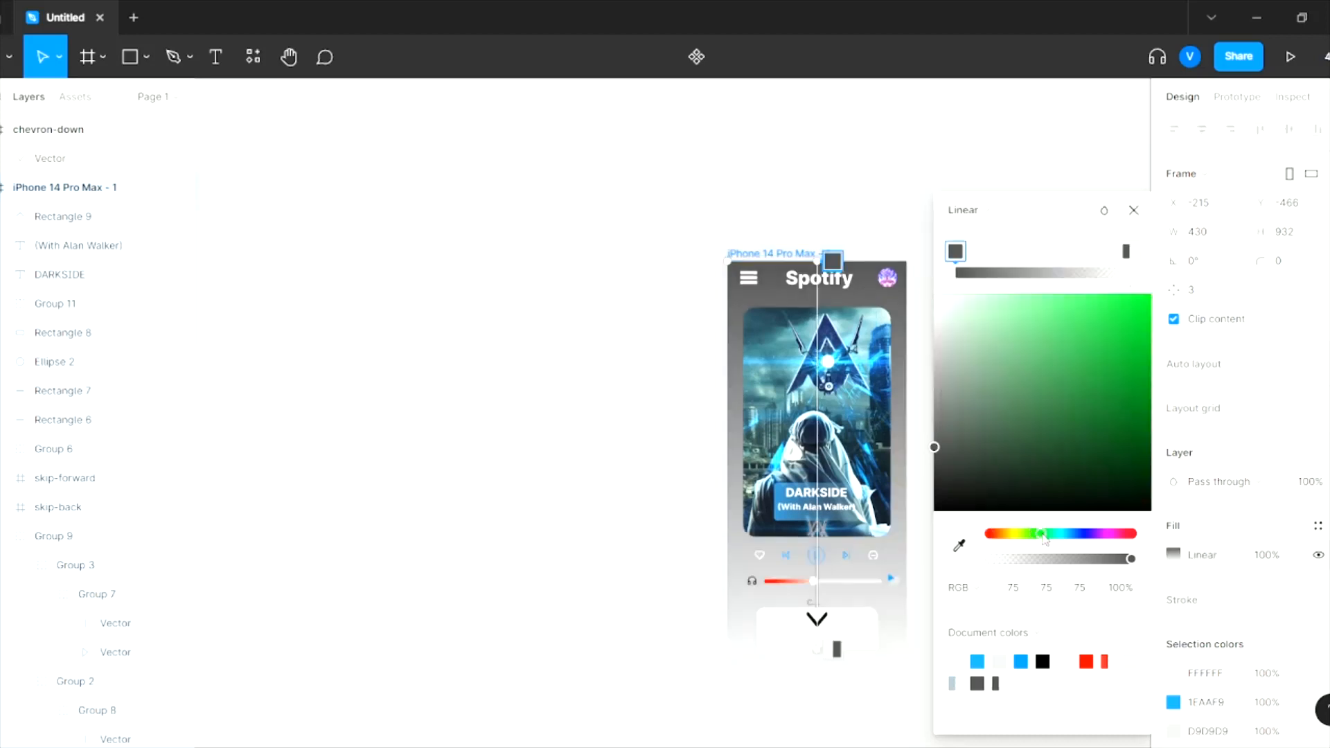
pyautogui.click(1112, 308)
pyautogui.click(1126, 251)
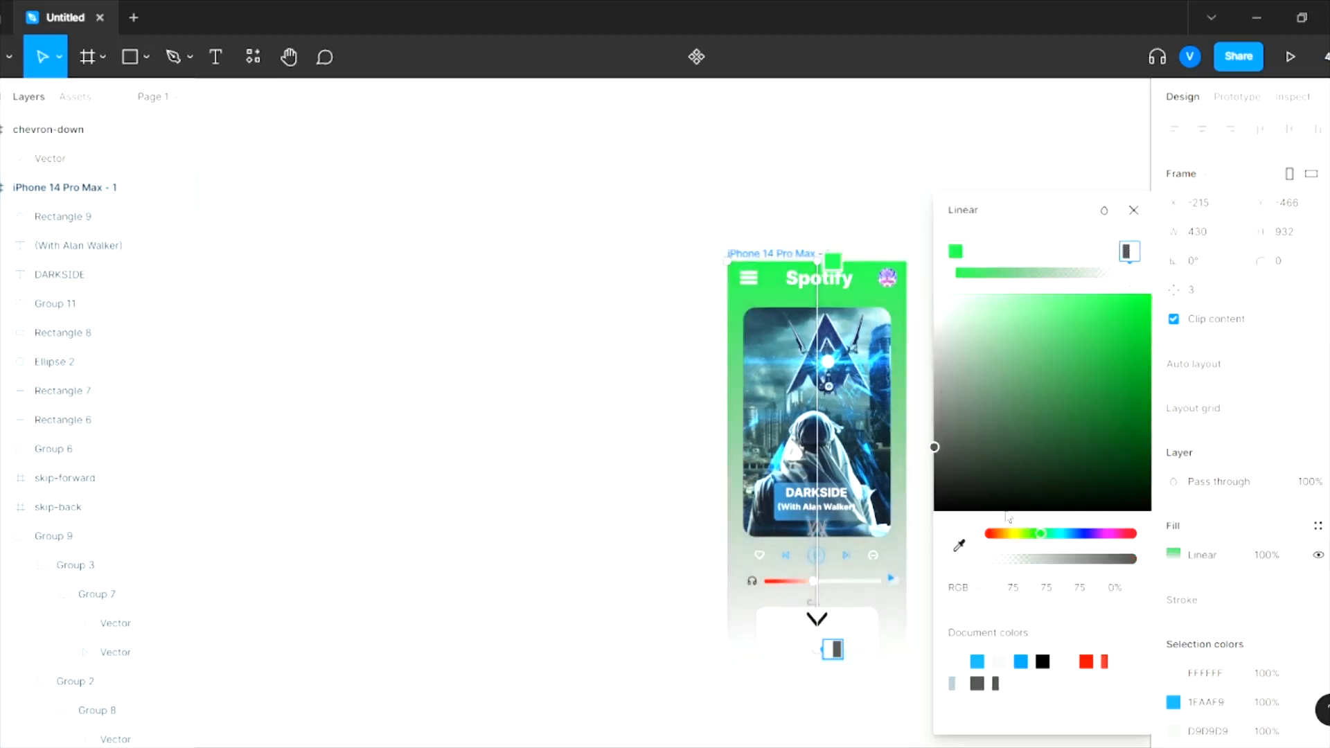
pyautogui.moveTo(1018, 345); pyautogui.dragTo(1114, 320)
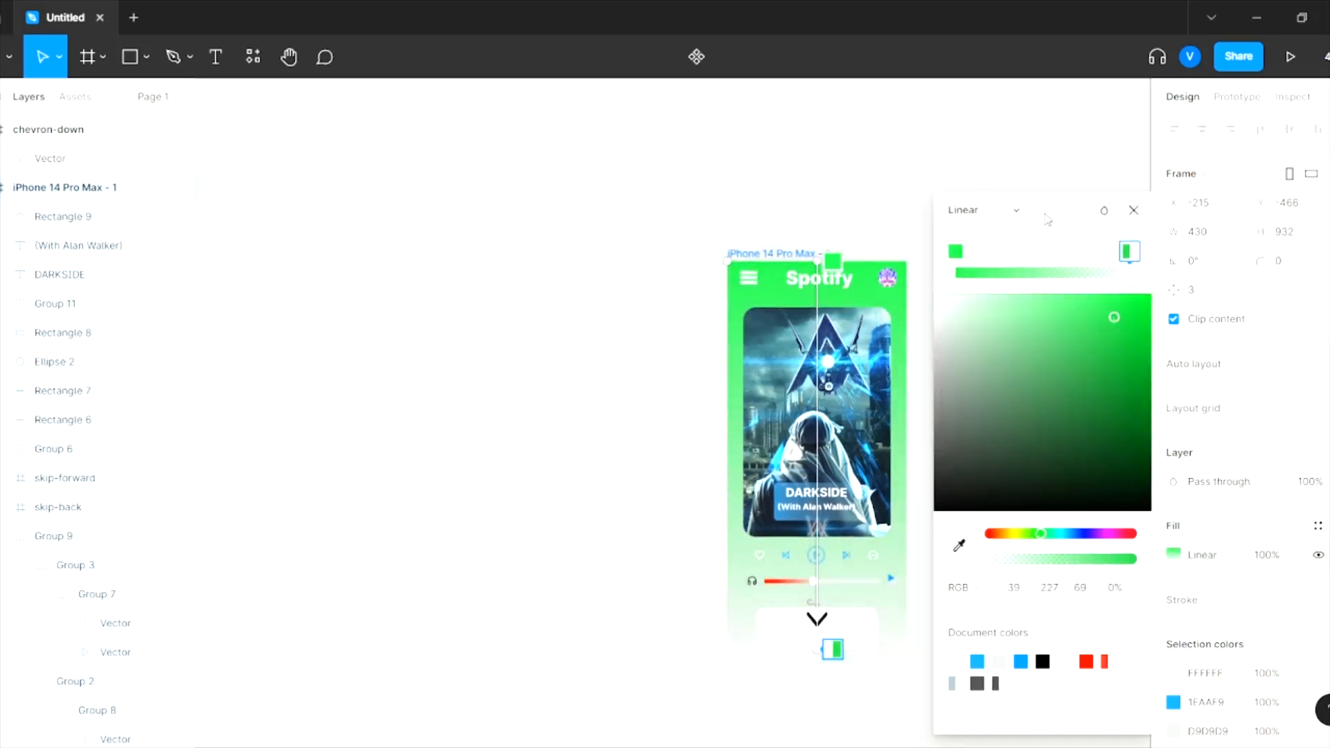
pyautogui.click(1134, 211)
pyautogui.click(1001, 353)
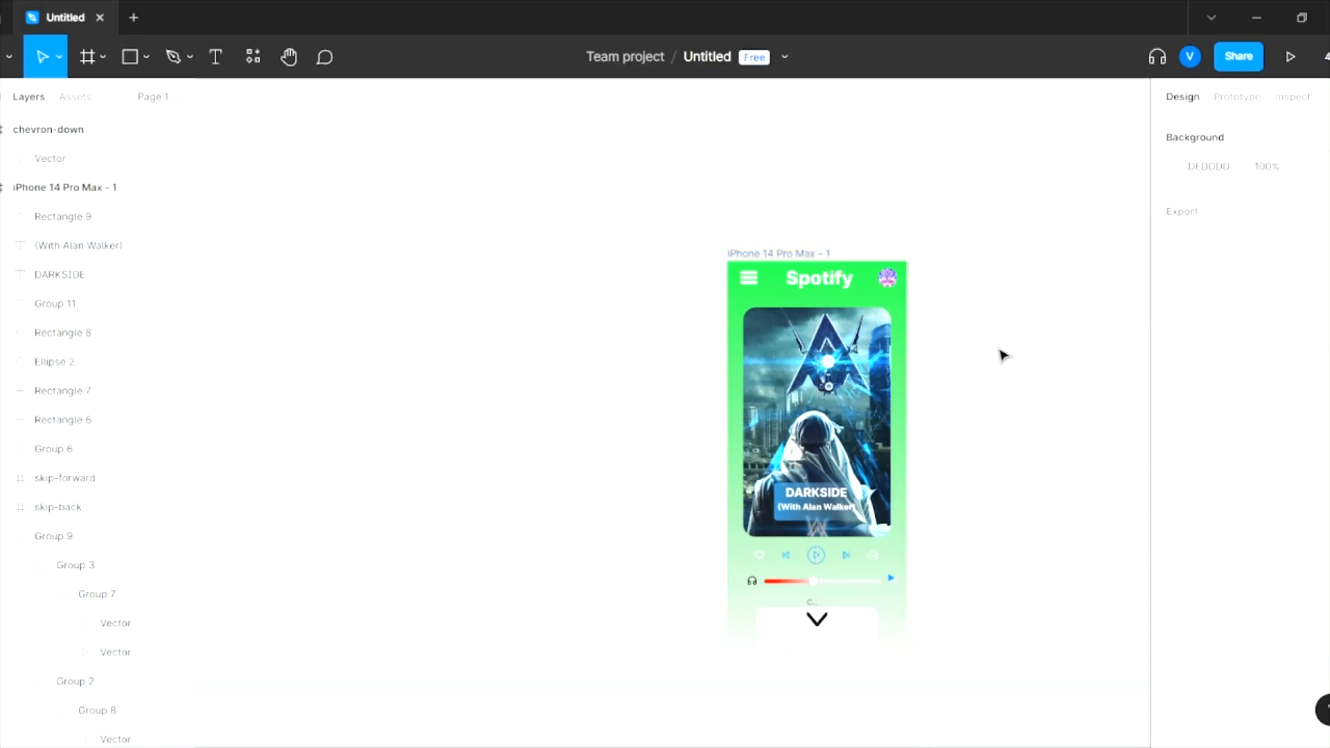
# - Extend the frame's green gradient by moving its end handle below the frame and its start handle above the frame's upper right corner
pyautogui.click(863, 443)
pyautogui.click(899, 472)
pyautogui.click(1174, 554)
pyautogui.moveTo(816, 648); pyautogui.dragTo(795, 707)
pyautogui.moveTo(817, 172); pyautogui.dragTo(904, 115)
pyautogui.press('Escape')
pyautogui.press('Escape')
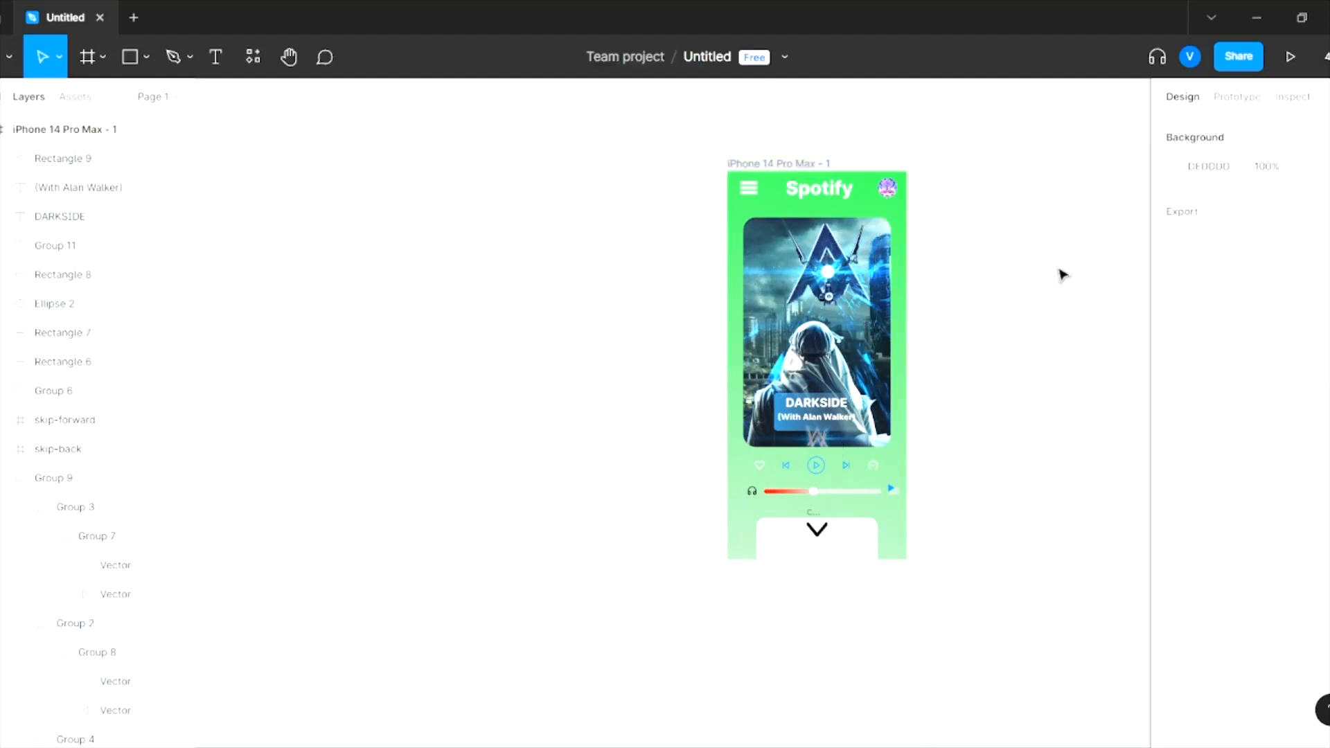
# - Resize the chevron-down frame on the white card to 60 × 42
pyautogui.scroll(-2, 1060, 273)
pyautogui.scroll(5, 639, 332)
pyautogui.click(607, 597)
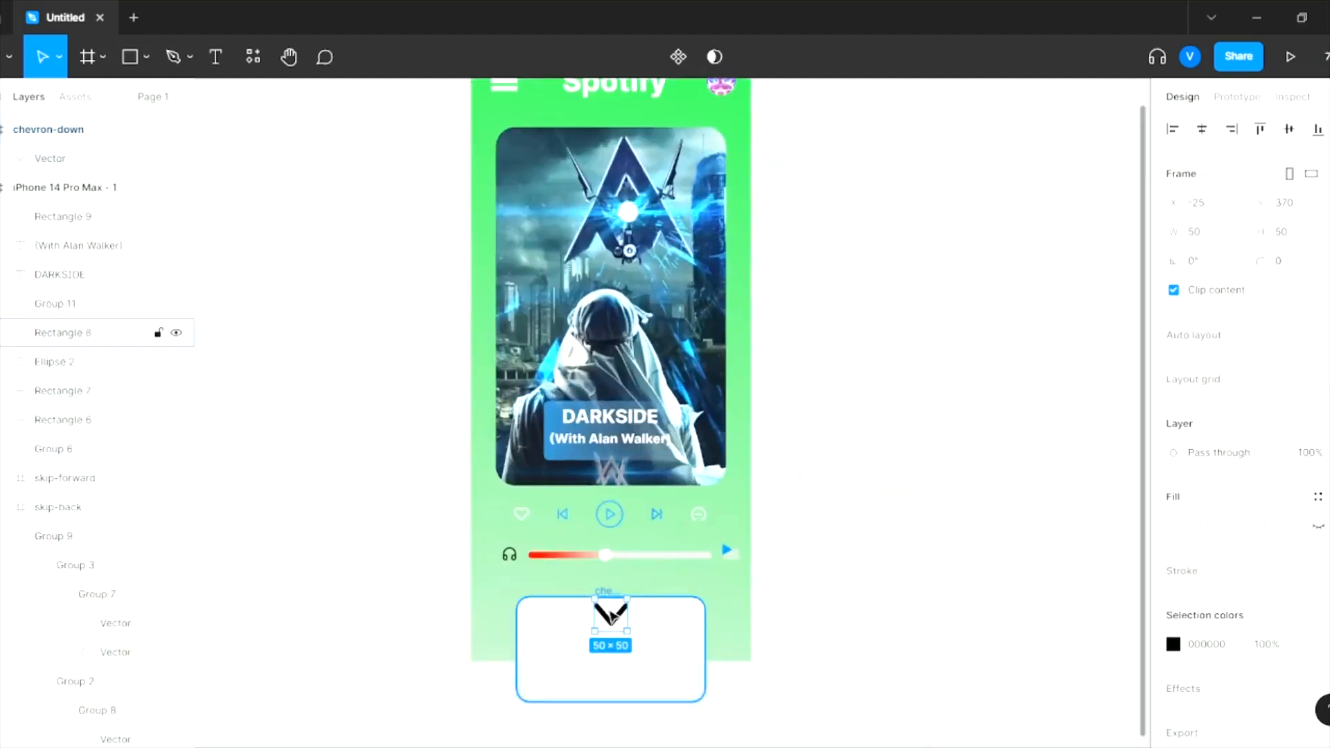
pyautogui.moveTo(628, 631); pyautogui.dragTo(637, 638)
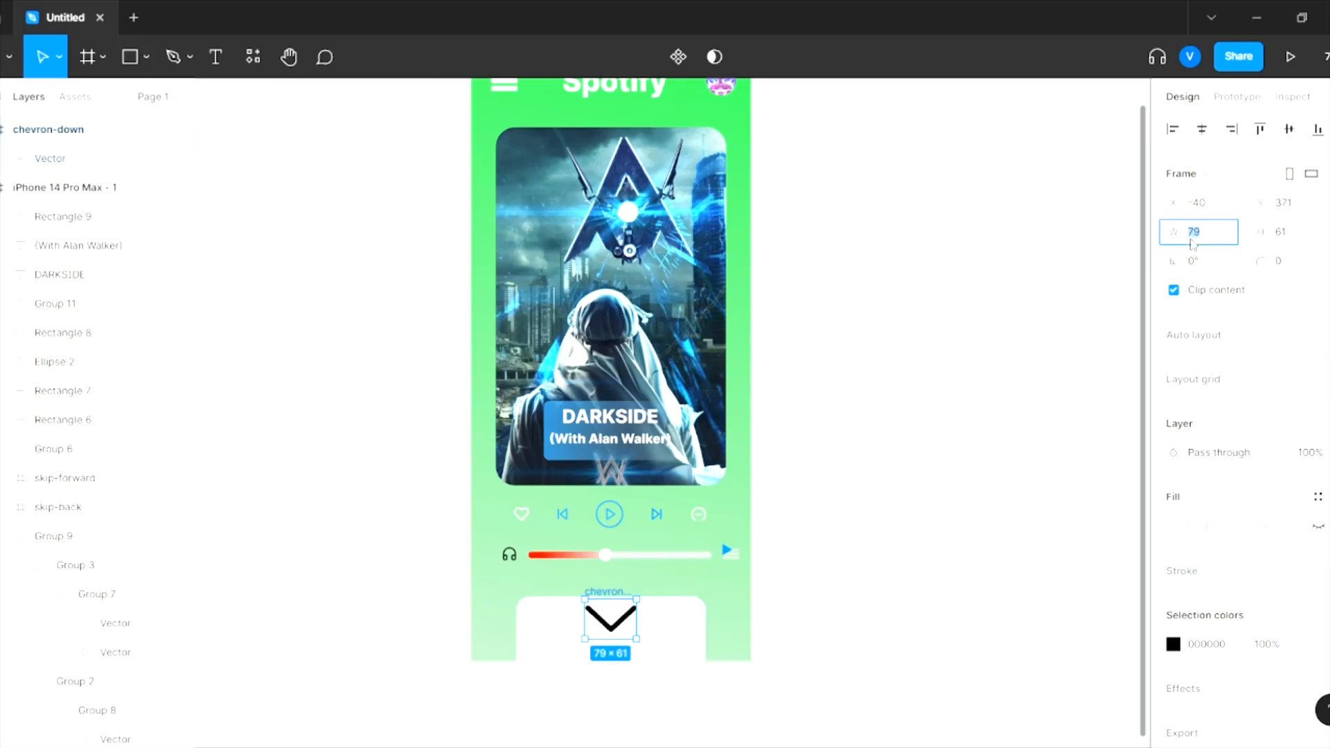
pyautogui.write('60')
pyautogui.press('Return')
pyautogui.click(1295, 234)
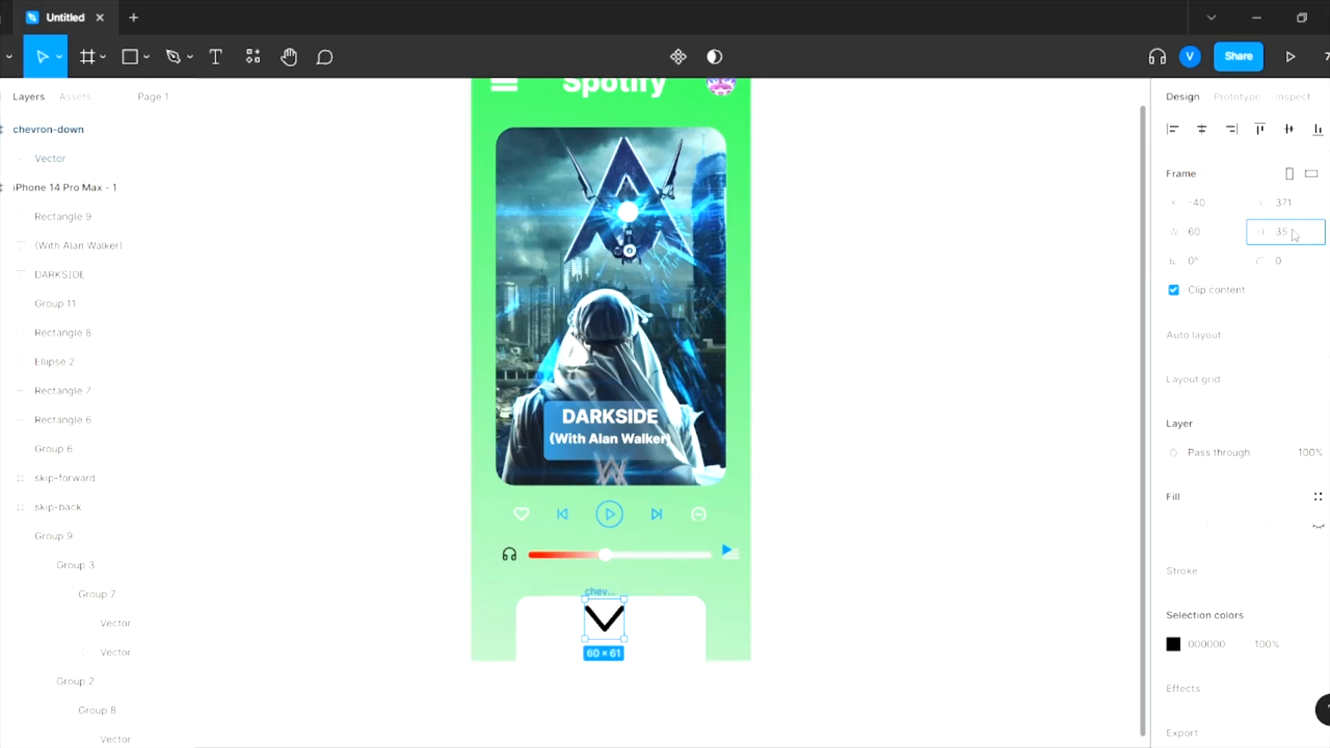
pyautogui.write('35')
pyautogui.press('Return')
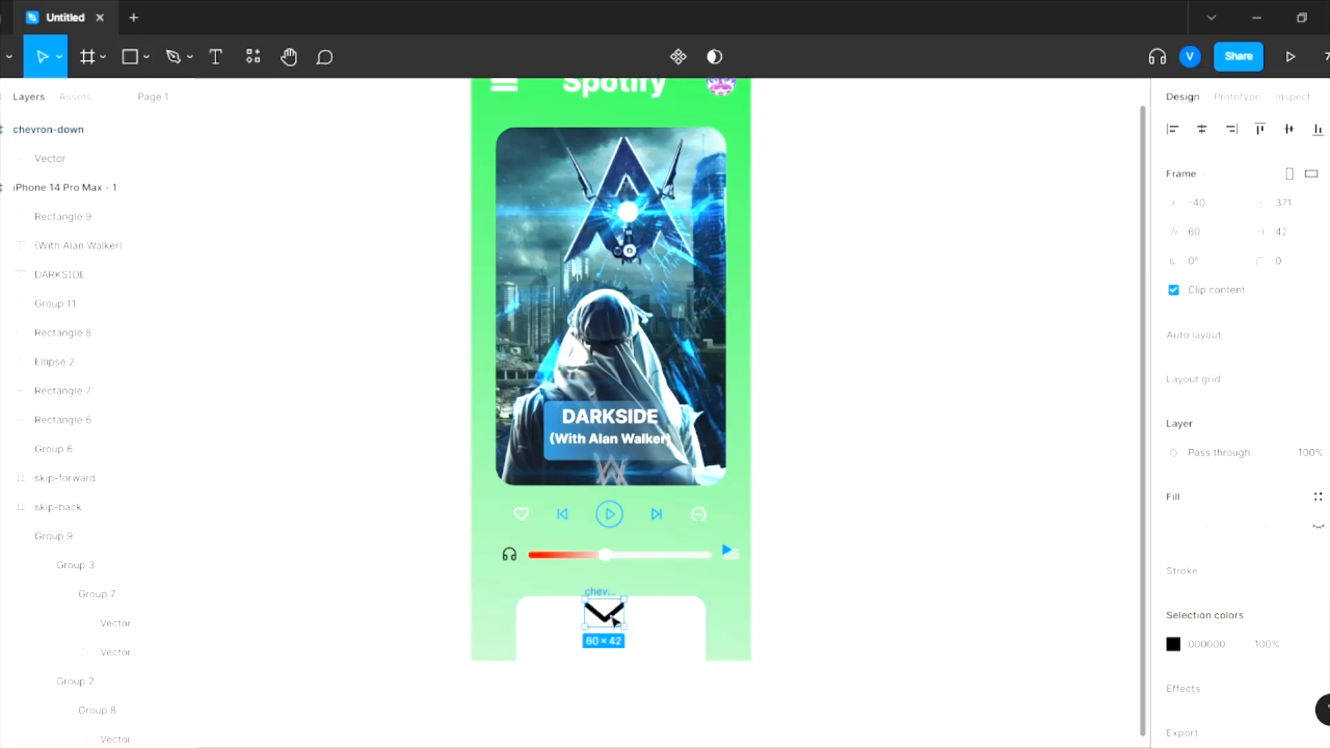
# - Reposition the chevron frame at X -30, Y 380 and keep the white card behind it horizontally centered in the phone frame
pyautogui.click(923, 460)
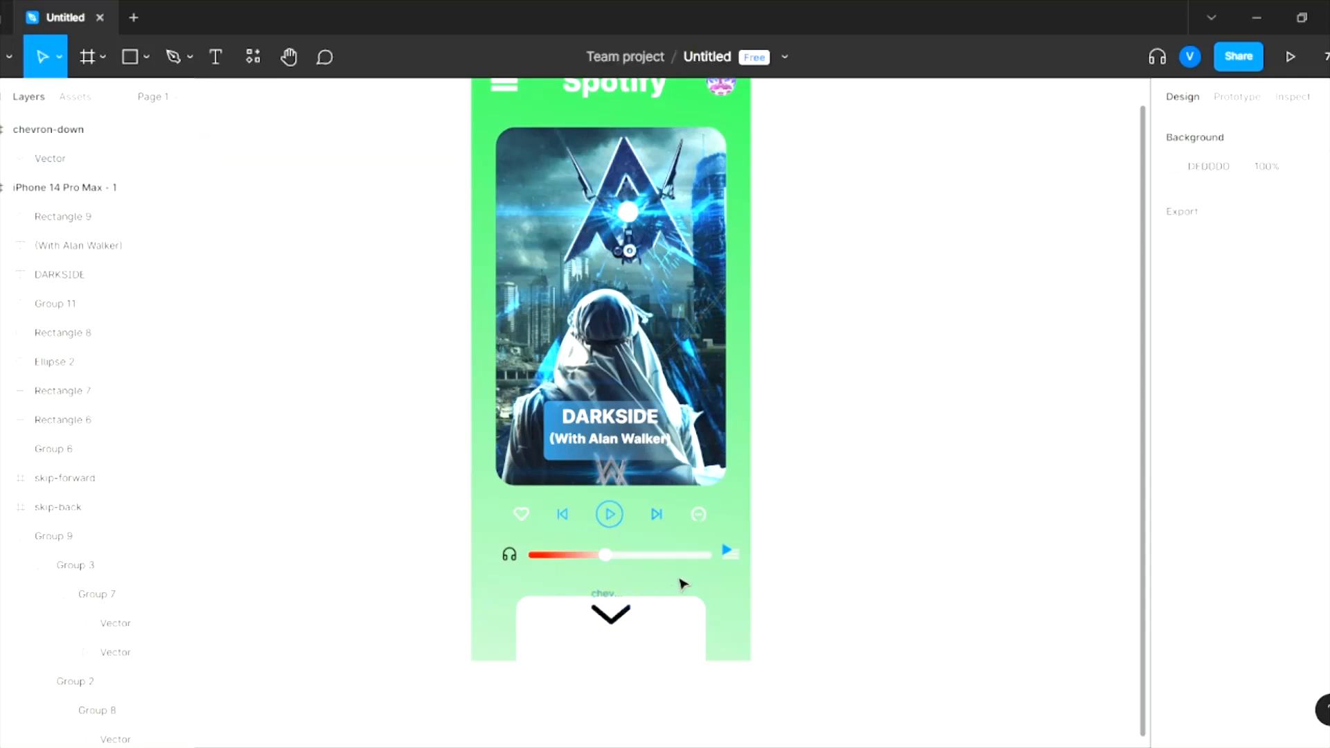
pyautogui.click(620, 623)
pyautogui.click(926, 496)
pyautogui.scroll(2, 926, 496)
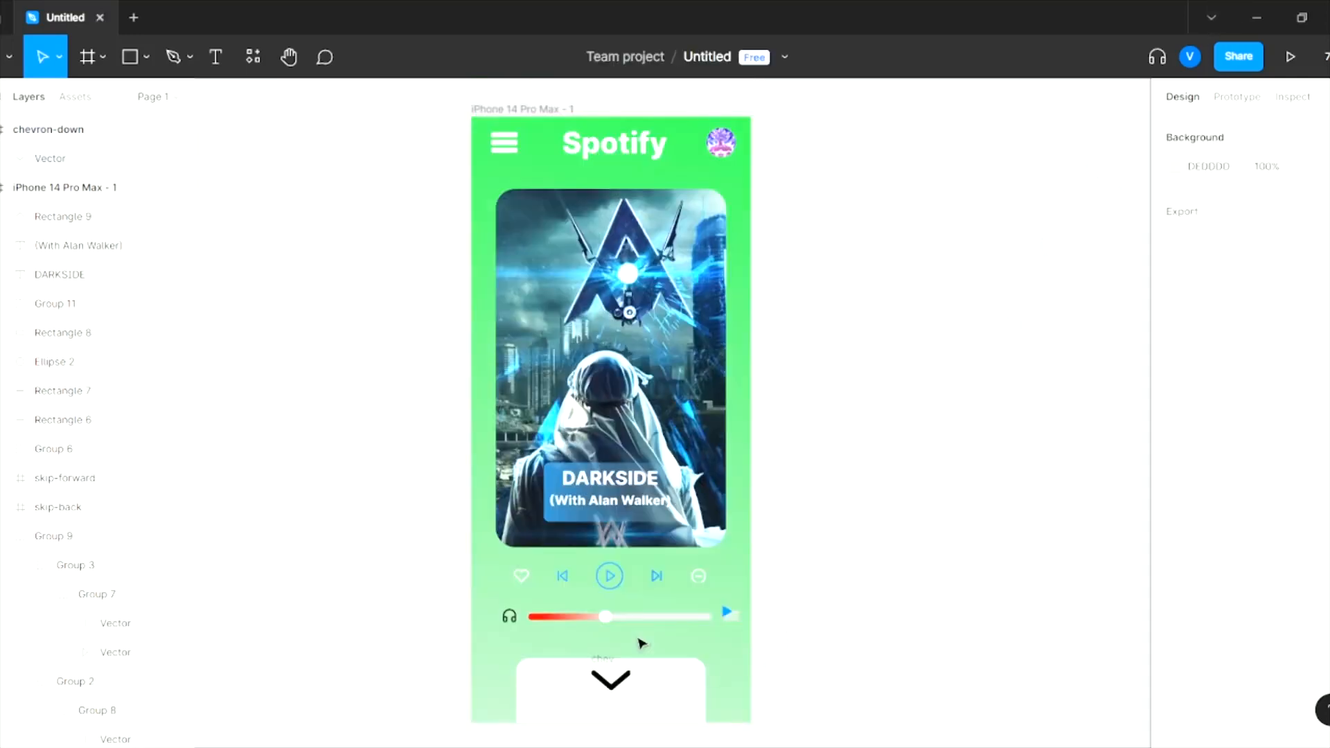
pyautogui.click(615, 683)
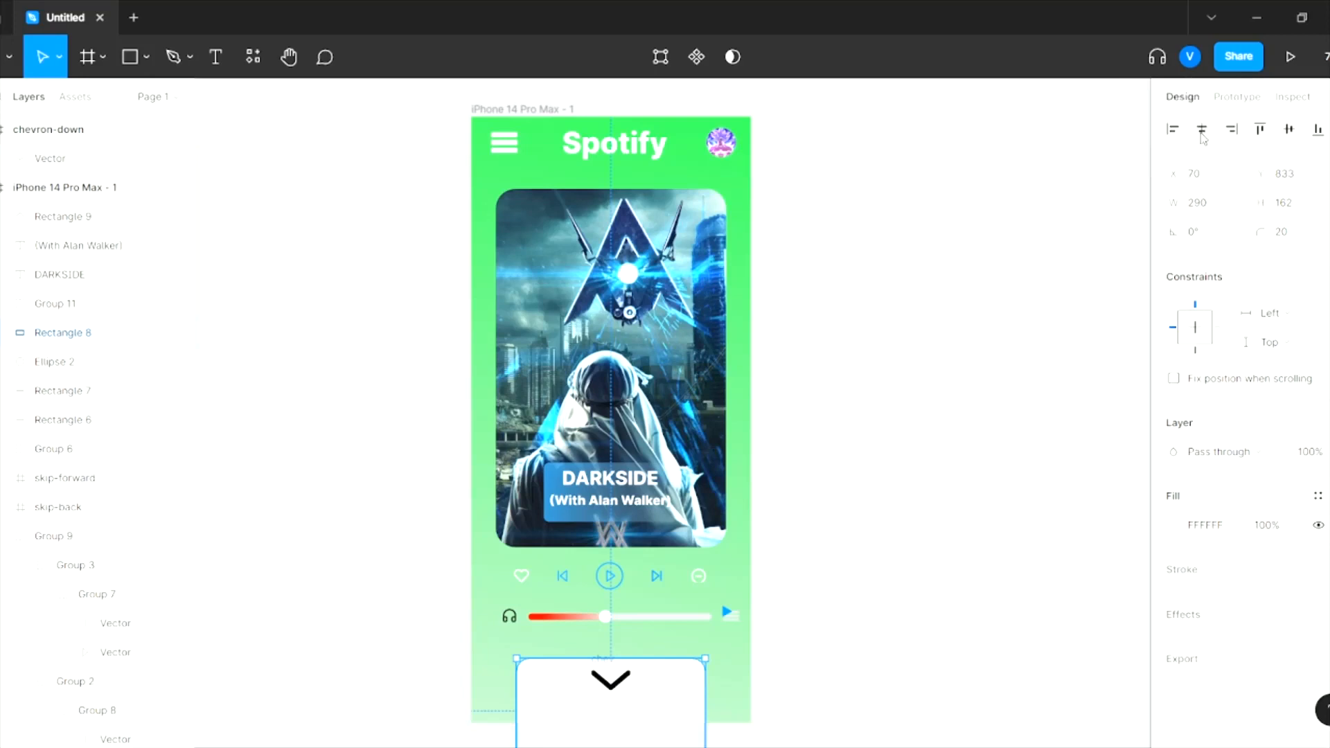
pyautogui.click(920, 483)
pyautogui.scroll(-2, 920, 483)
pyautogui.click(704, 610)
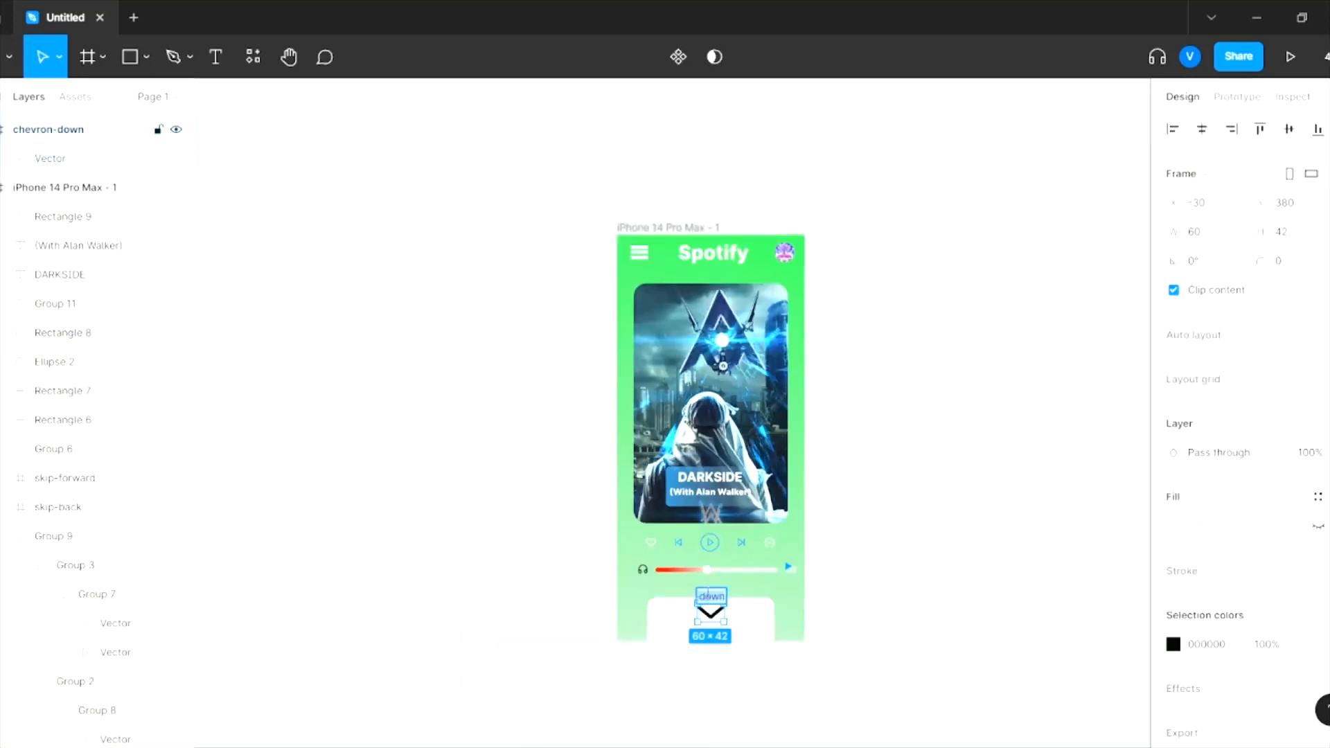
pyautogui.click(873, 525)
# - Enlarge the round avatar image in the header to 60 × 60
pyautogui.click(784, 253)
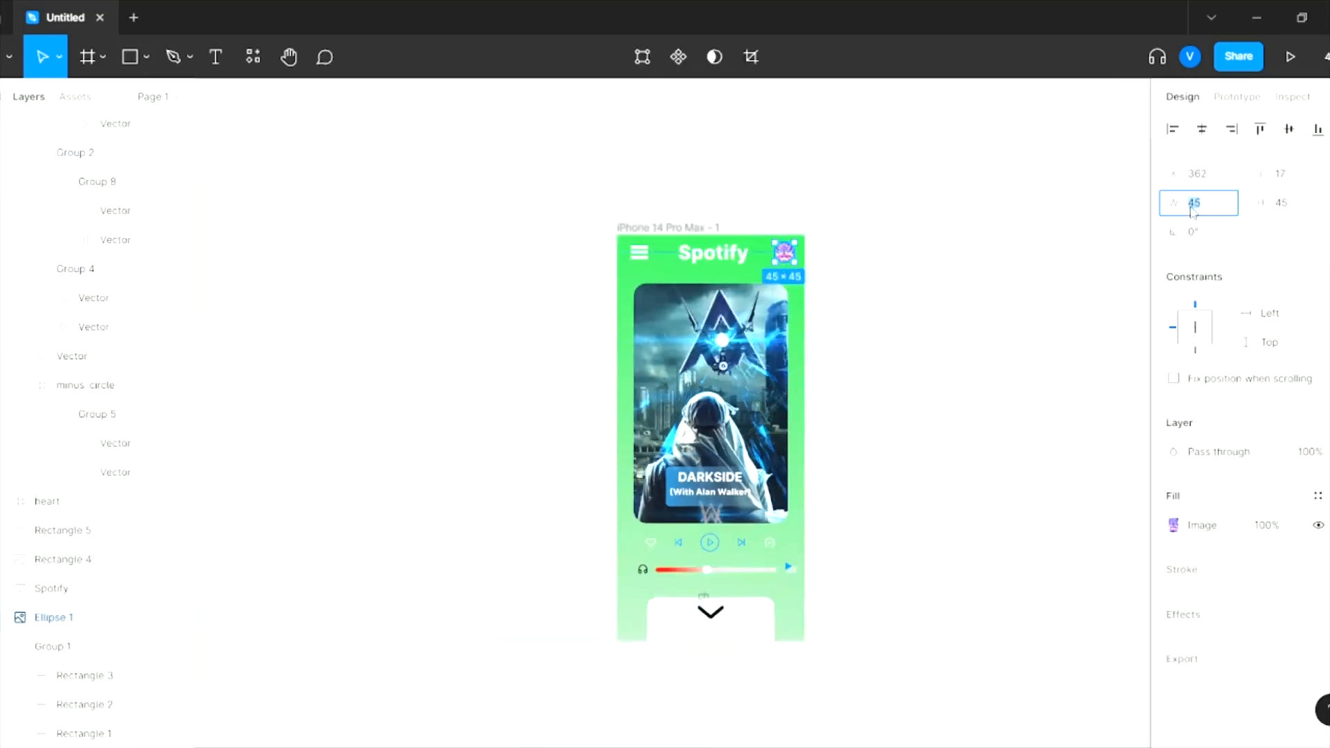
pyautogui.write('60')
pyautogui.press('Tab')
pyautogui.write('60')
pyautogui.press('Return')
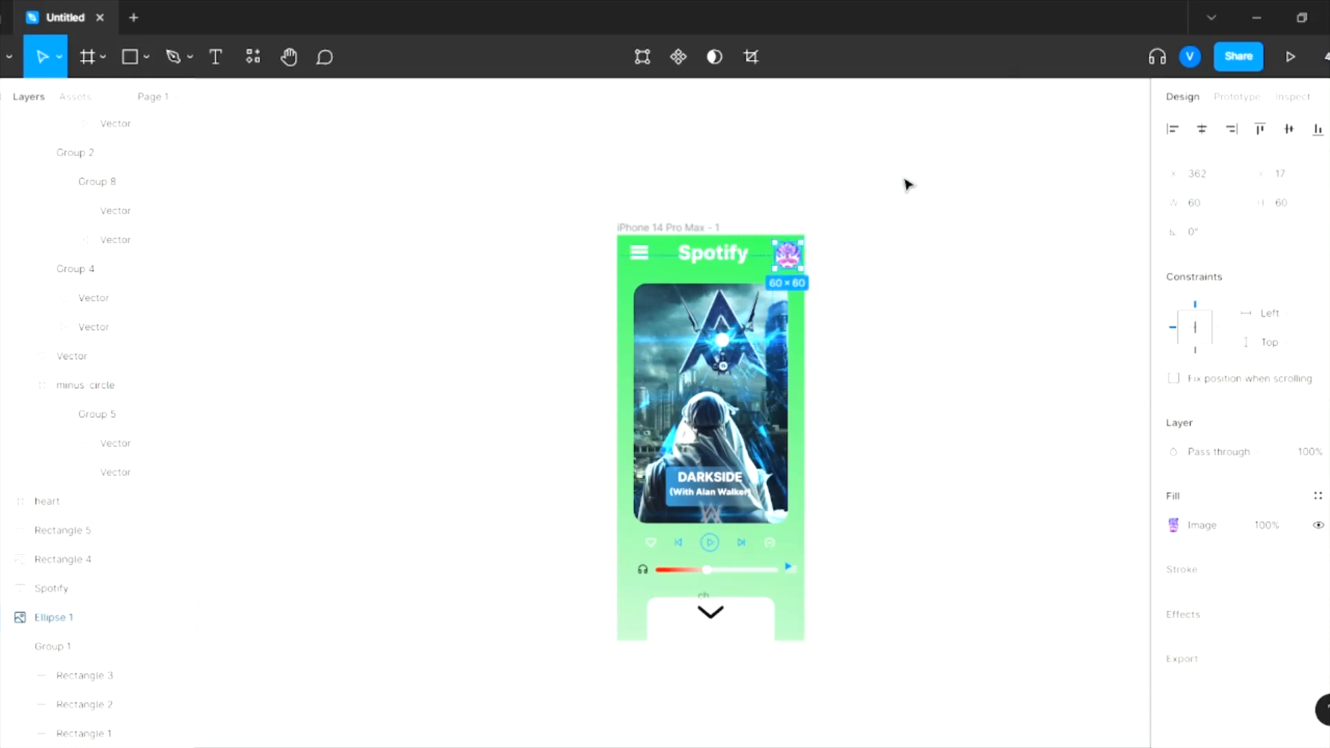
pyautogui.click(921, 215)
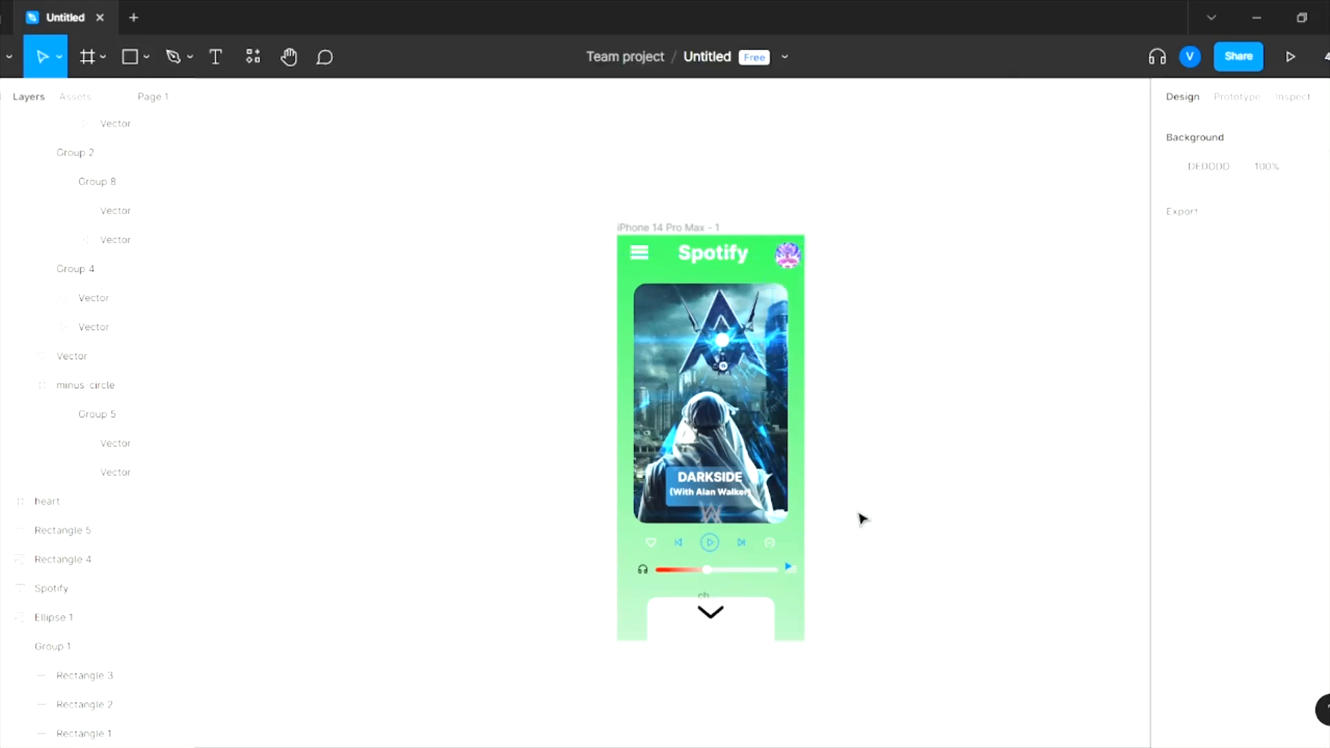
# - Rename the chevron-down frame to a single period
pyautogui.click(708, 607)
pyautogui.scroll(8, 706, 599)
pyautogui.click(606, 564)
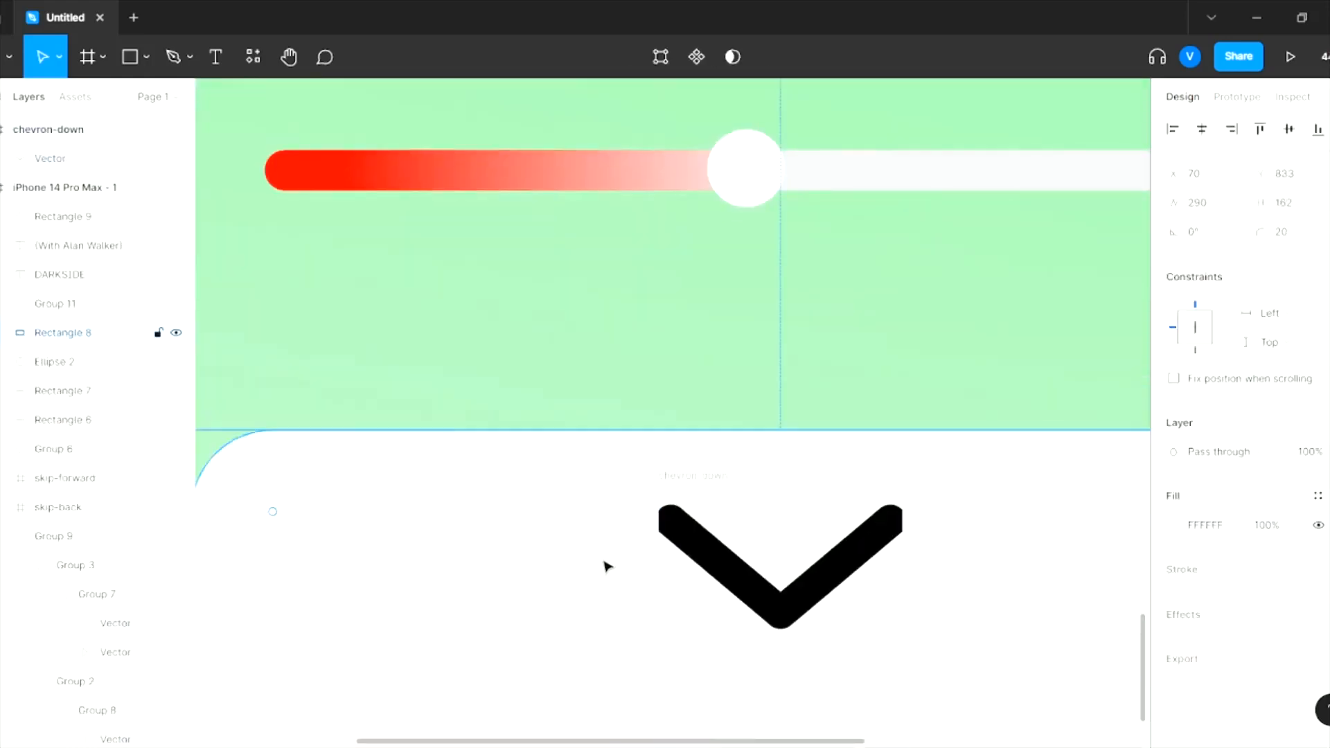
pyautogui.click(719, 474)
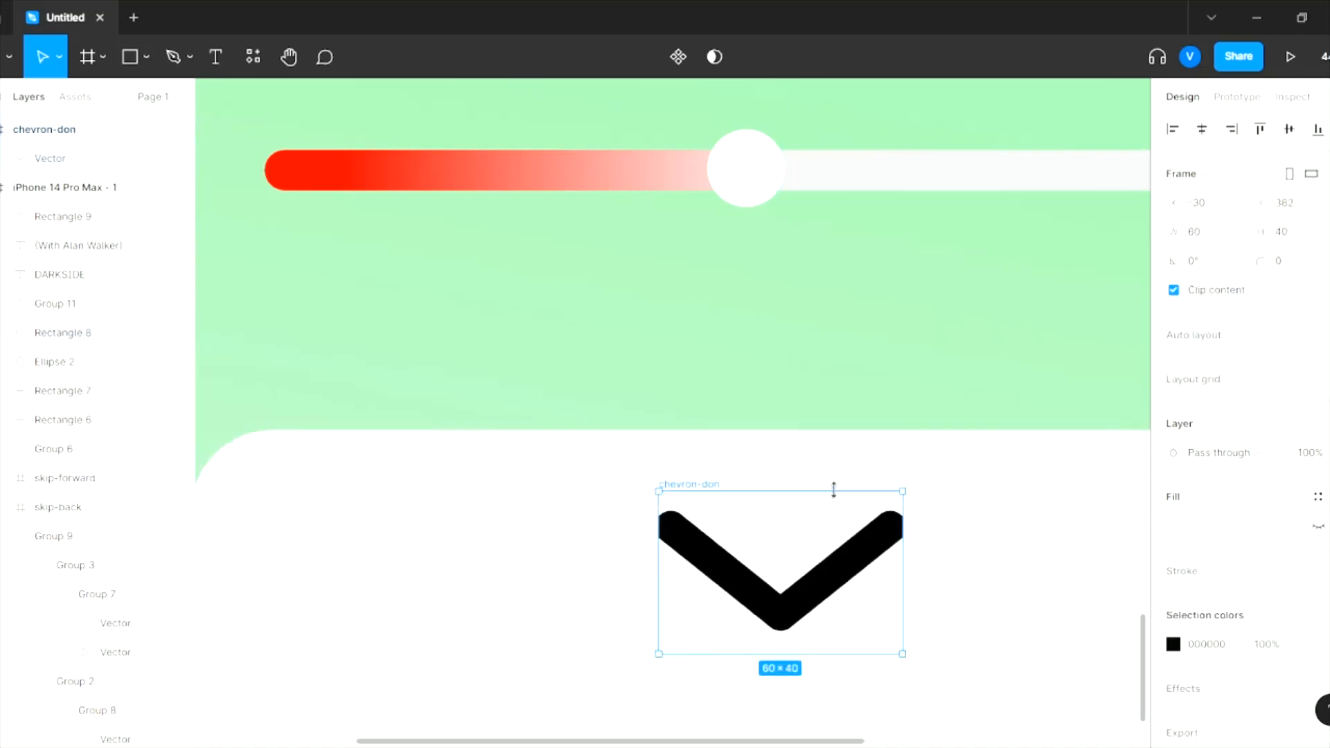
pyautogui.click(794, 475)
pyautogui.click(693, 476)
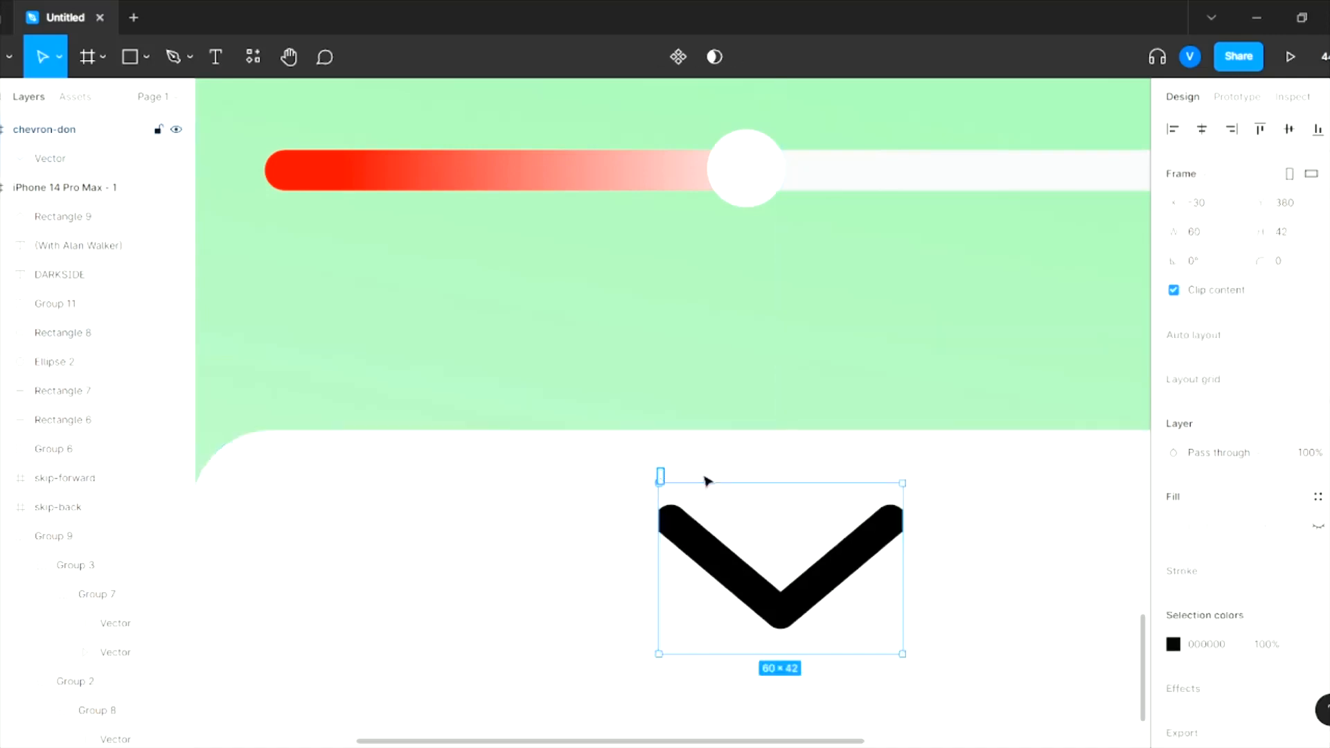
pyautogui.scroll(-5, 704, 485)
pyautogui.click(935, 430)
pyautogui.scroll(-5, 935, 430)
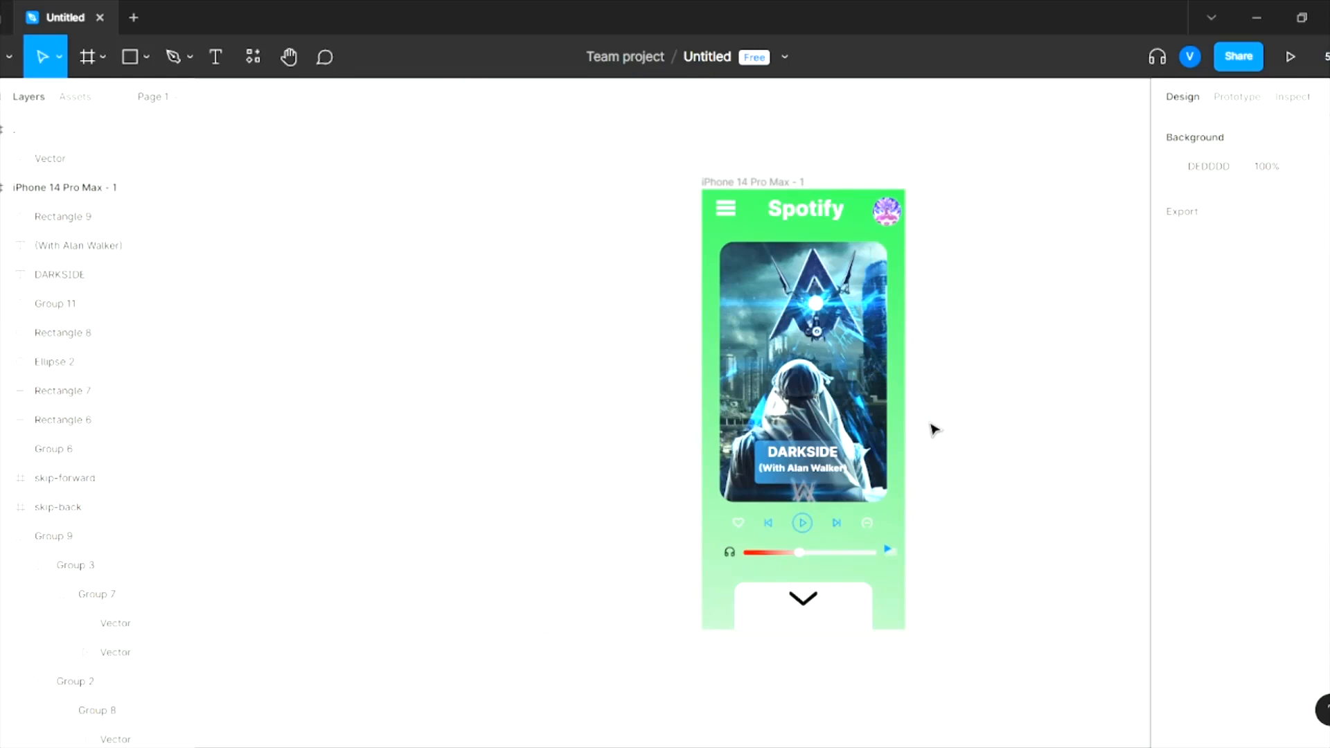
# - Rotate the chevron vector by 180° so that it points upward
pyautogui.click(802, 599)
pyautogui.write('180')
pyautogui.press('Return')
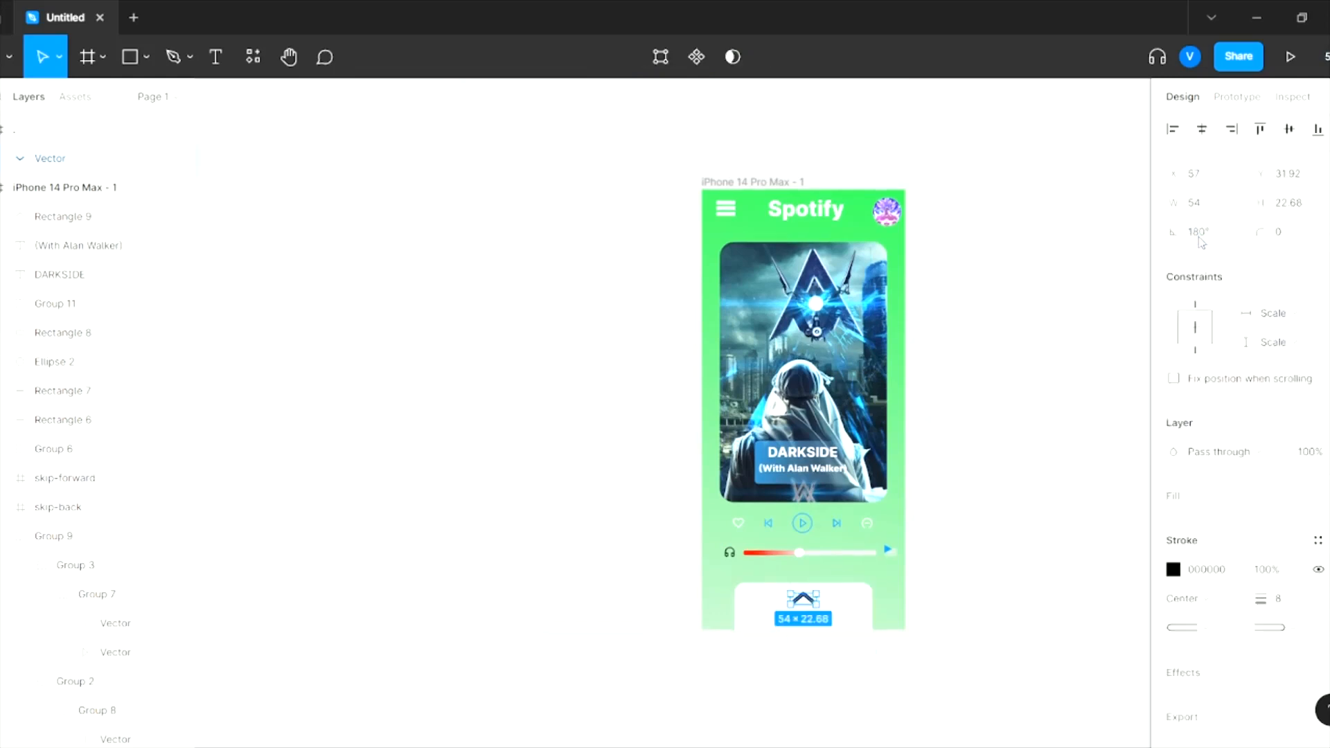
pyautogui.click(968, 406)
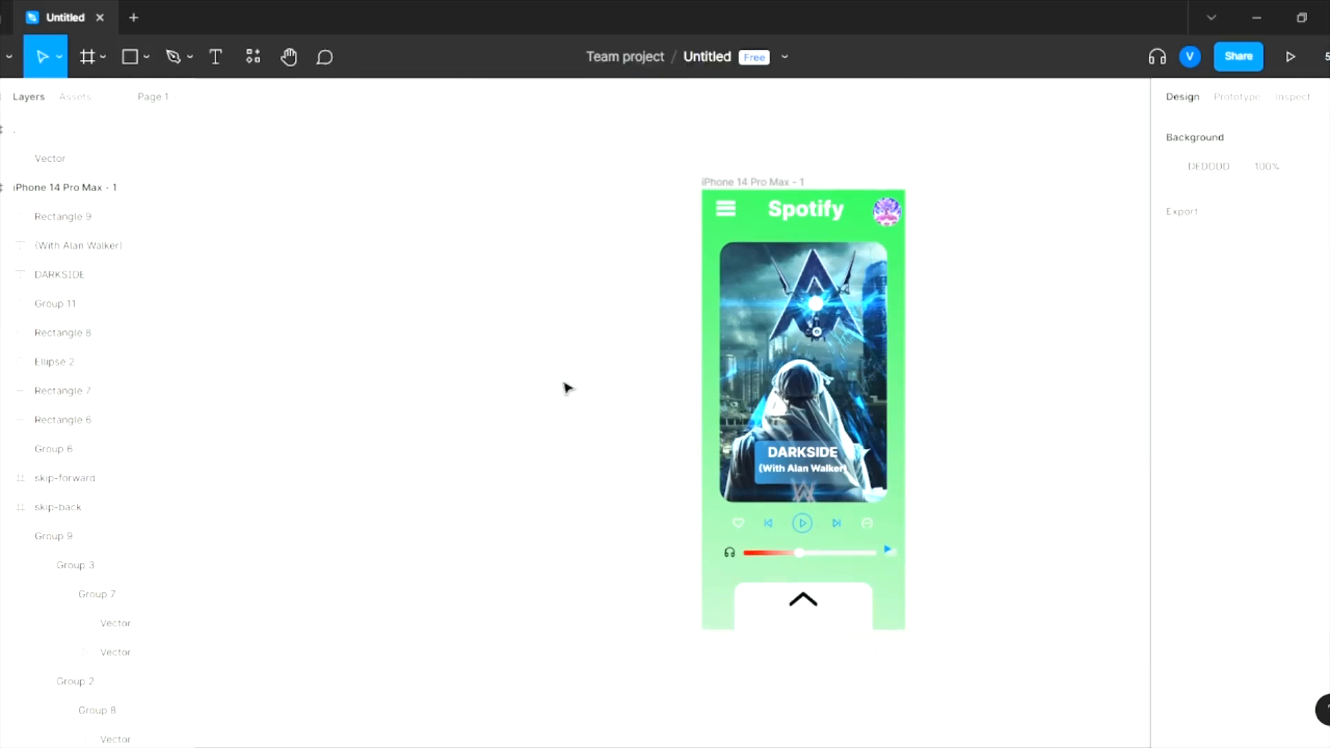
# - Enlarge the circled play button group to 50 × 50 and re-center it among the playback controls
pyautogui.scroll(3, 915, 166)
pyautogui.scroll(-2, 893, 237)
pyautogui.scroll(5, 781, 499)
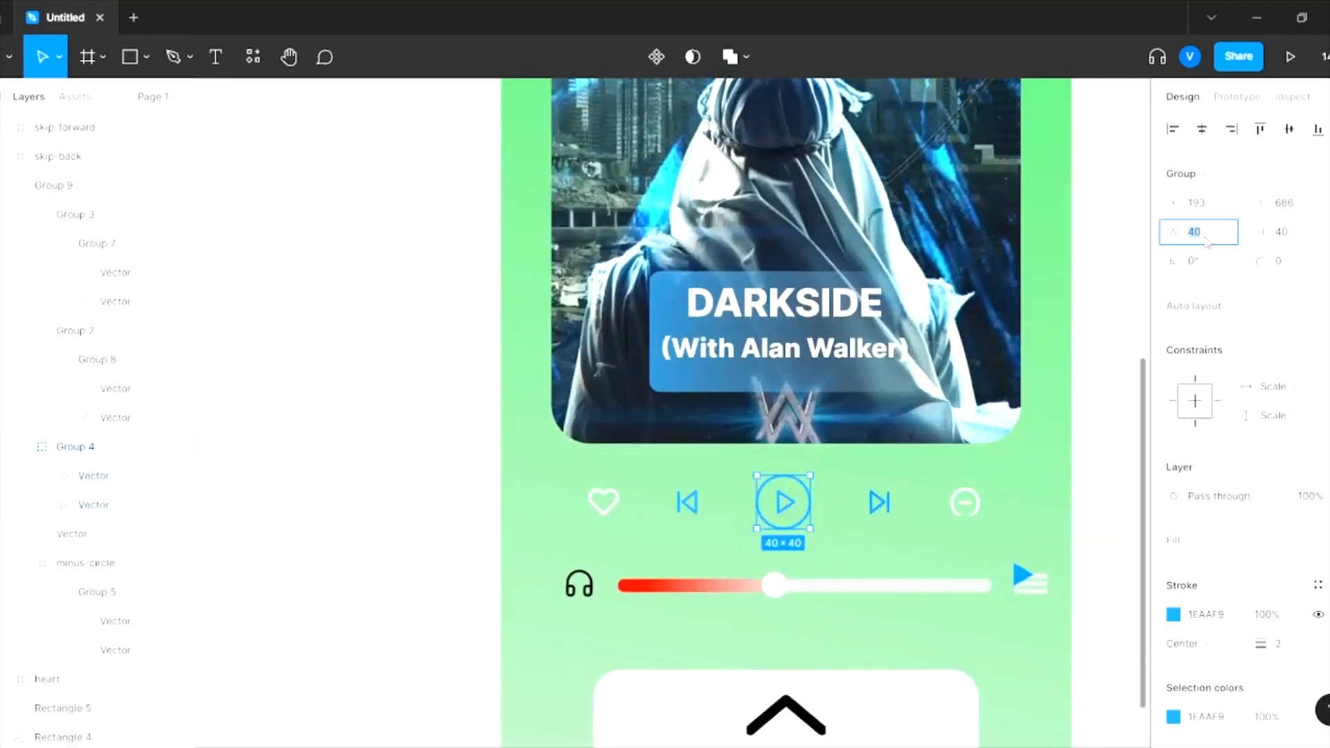
pyautogui.write('50')
pyautogui.press('Return')
pyautogui.moveTo(801, 517); pyautogui.dragTo(801, 511)
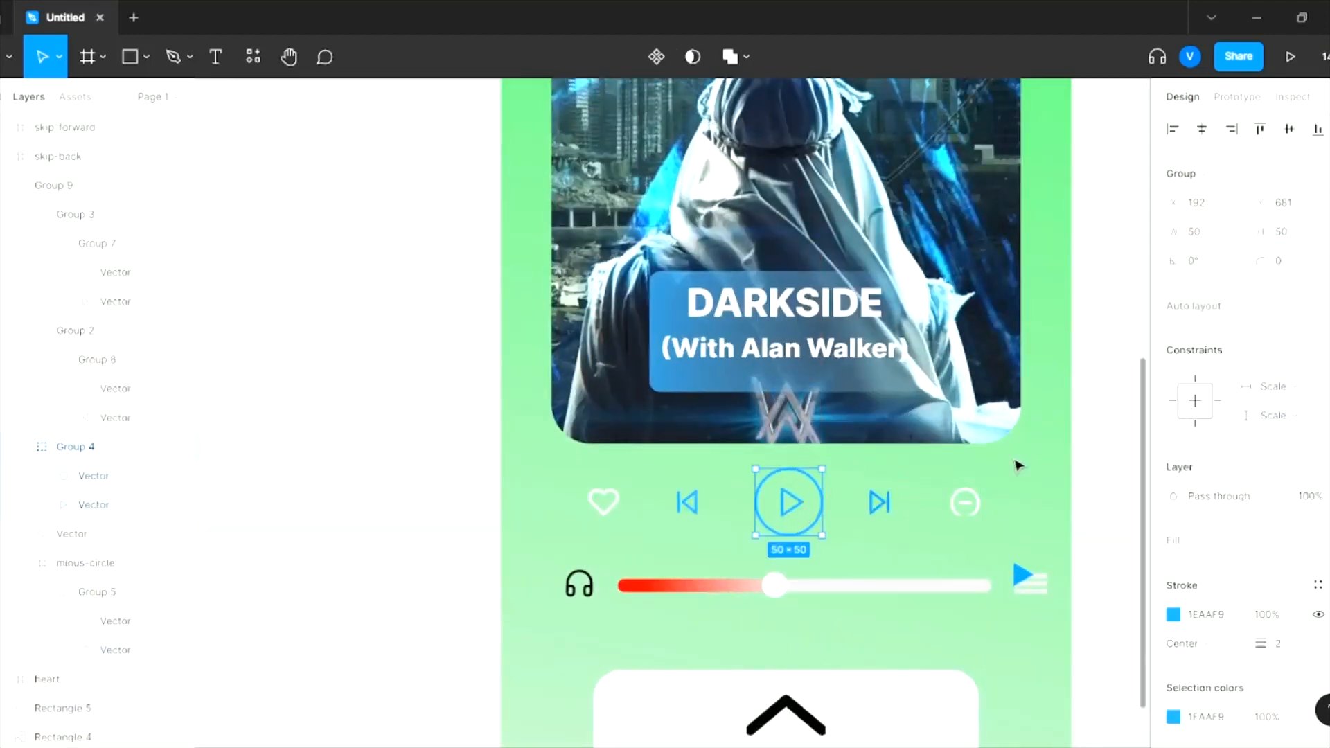
pyautogui.click(1098, 454)
# - Fill the three bars of the playlist icon beside the progress slider with white, FFFFFF
pyautogui.scroll(3, 1034, 589)
pyautogui.hscroll(2, 1034, 589)
pyautogui.doubleClick(881, 565)
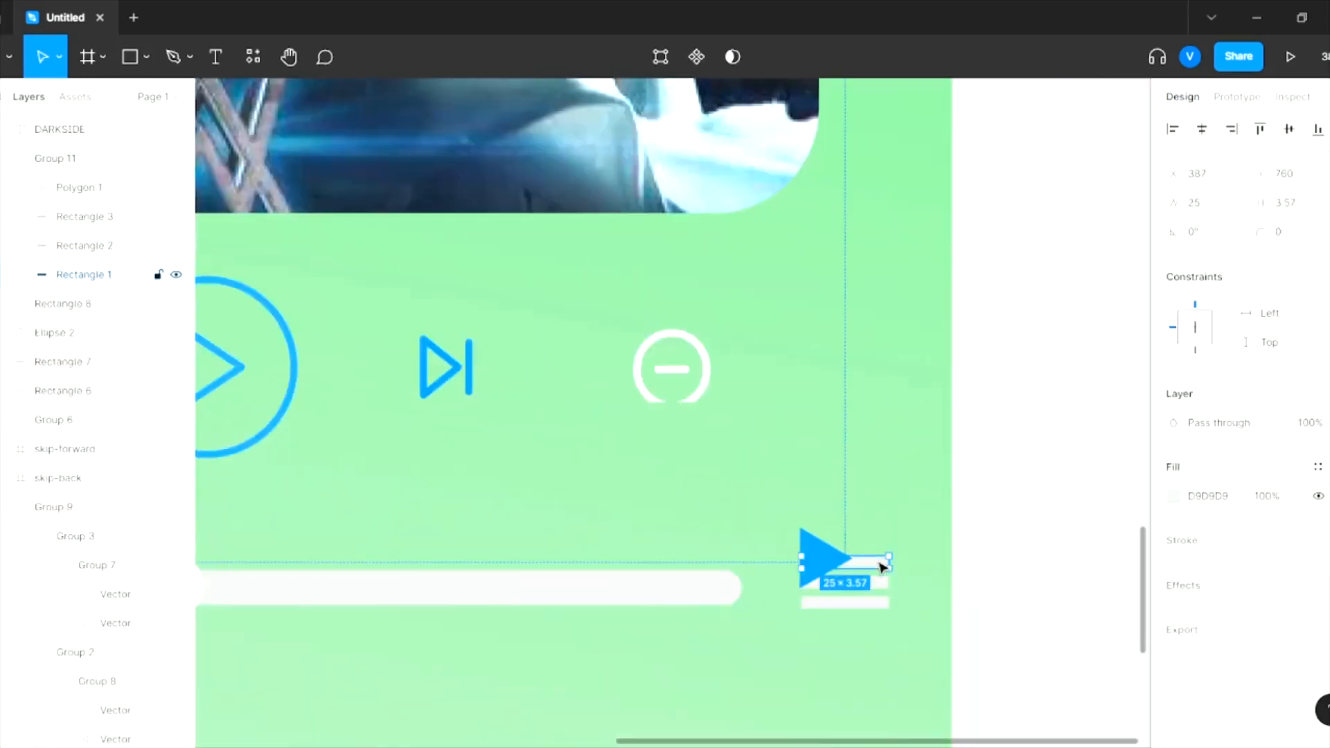
pyautogui.keyDown('shift'); pyautogui.click(880, 583); pyautogui.keyUp('shift')
pyautogui.keyDown('shift'); pyautogui.click(881, 603); pyautogui.keyUp('shift')
pyautogui.click(1174, 570)
pyautogui.moveTo(937, 326); pyautogui.dragTo(923, 273)
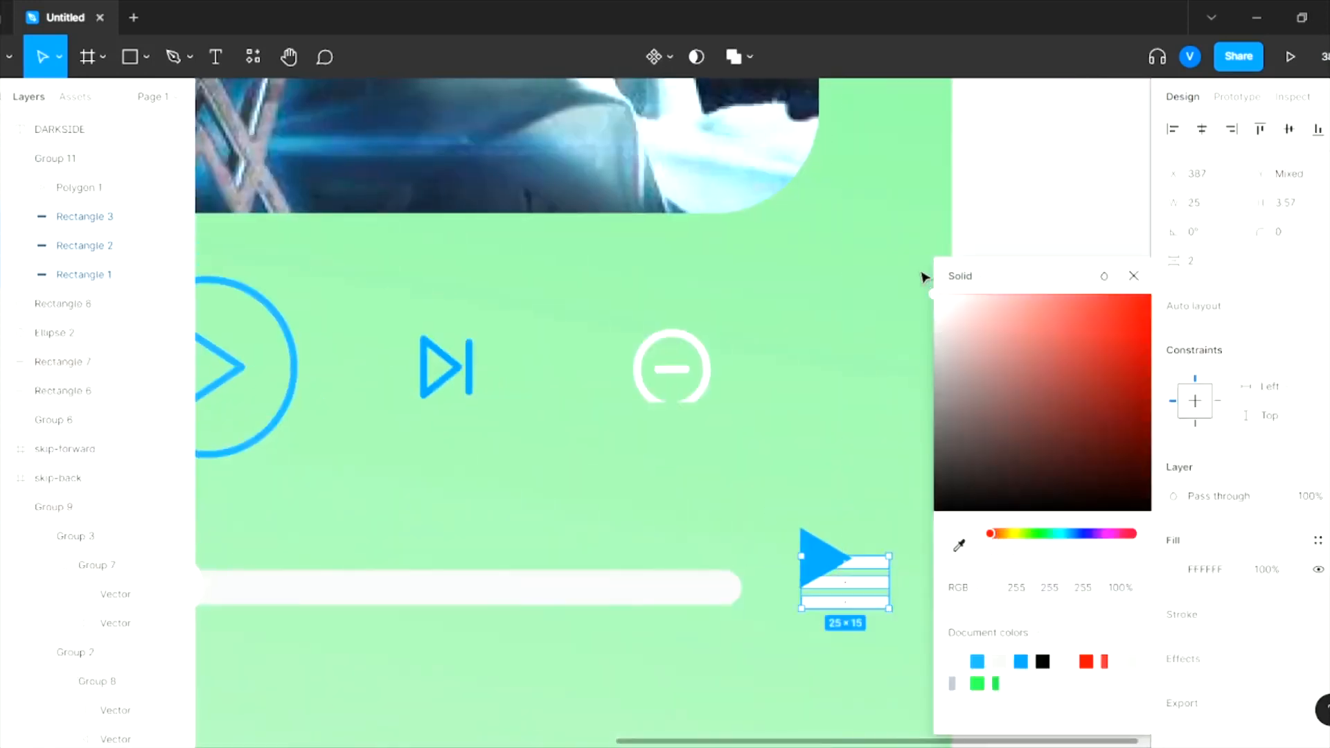
# - Change the fill of the progress slider's unplayed track to white
pyautogui.click(668, 583)
pyautogui.click(1174, 525)
pyautogui.moveTo(937, 332); pyautogui.dragTo(926, 279)
pyautogui.click(1083, 232)
pyautogui.scroll(-3, 1089, 310)
pyautogui.scroll(2, 1081, 319)
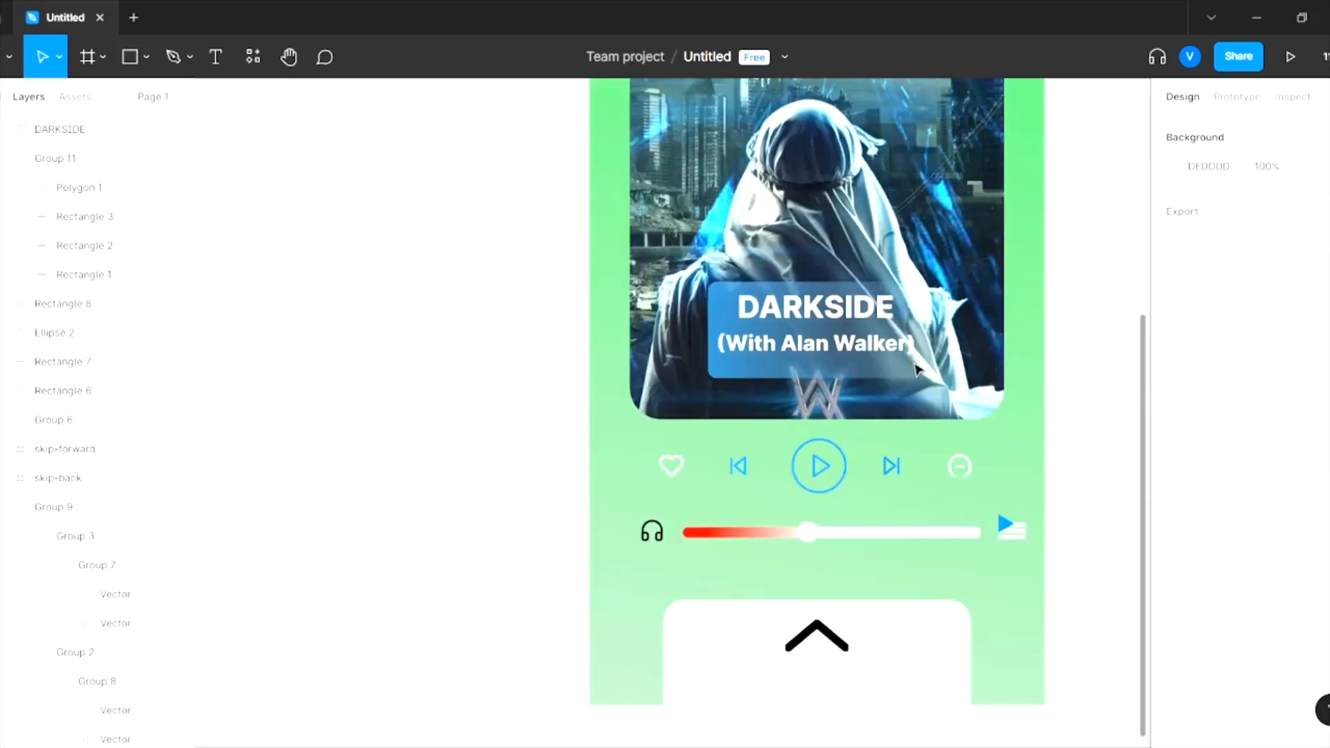
# - Rename the design file as spotify
pyautogui.scroll(-3, 918, 369)
pyautogui.scroll(2, 918, 369)
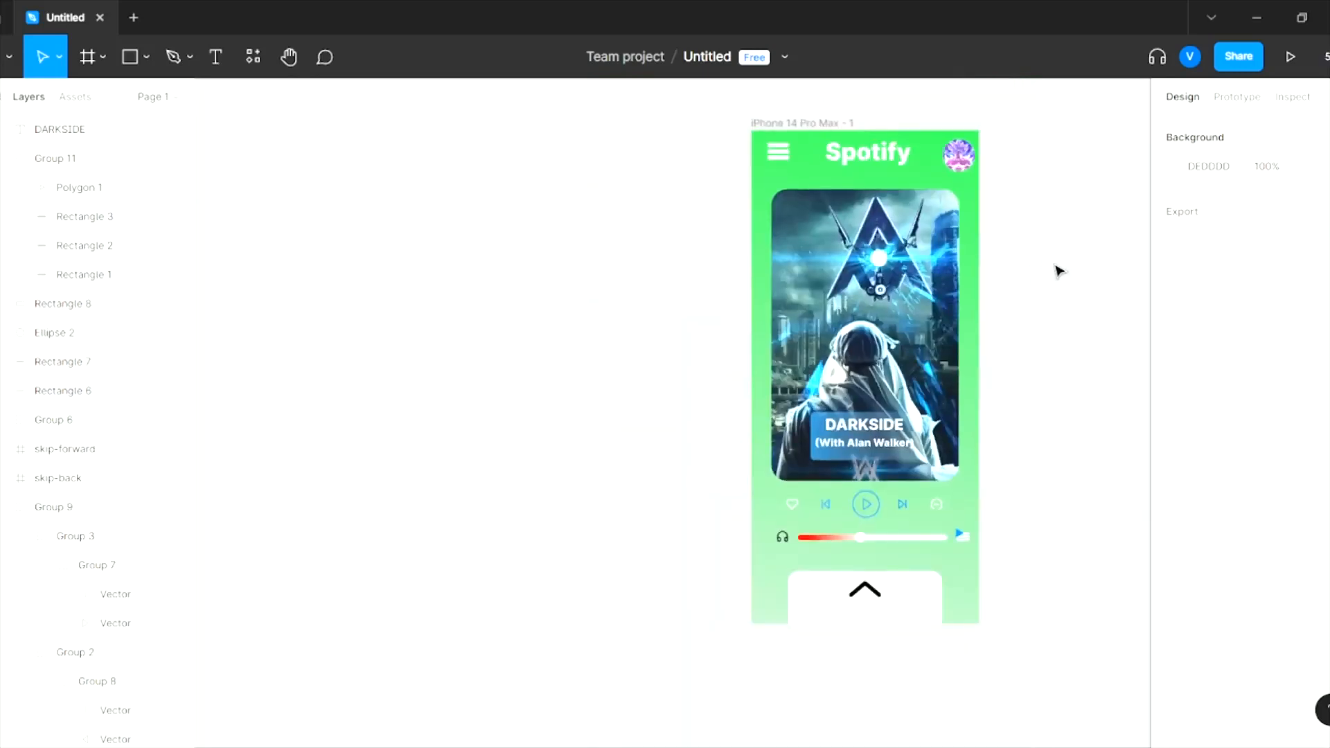
pyautogui.hscroll(3, 1058, 271)
pyautogui.click(785, 57)
pyautogui.click(745, 203)
pyautogui.write('spotify')
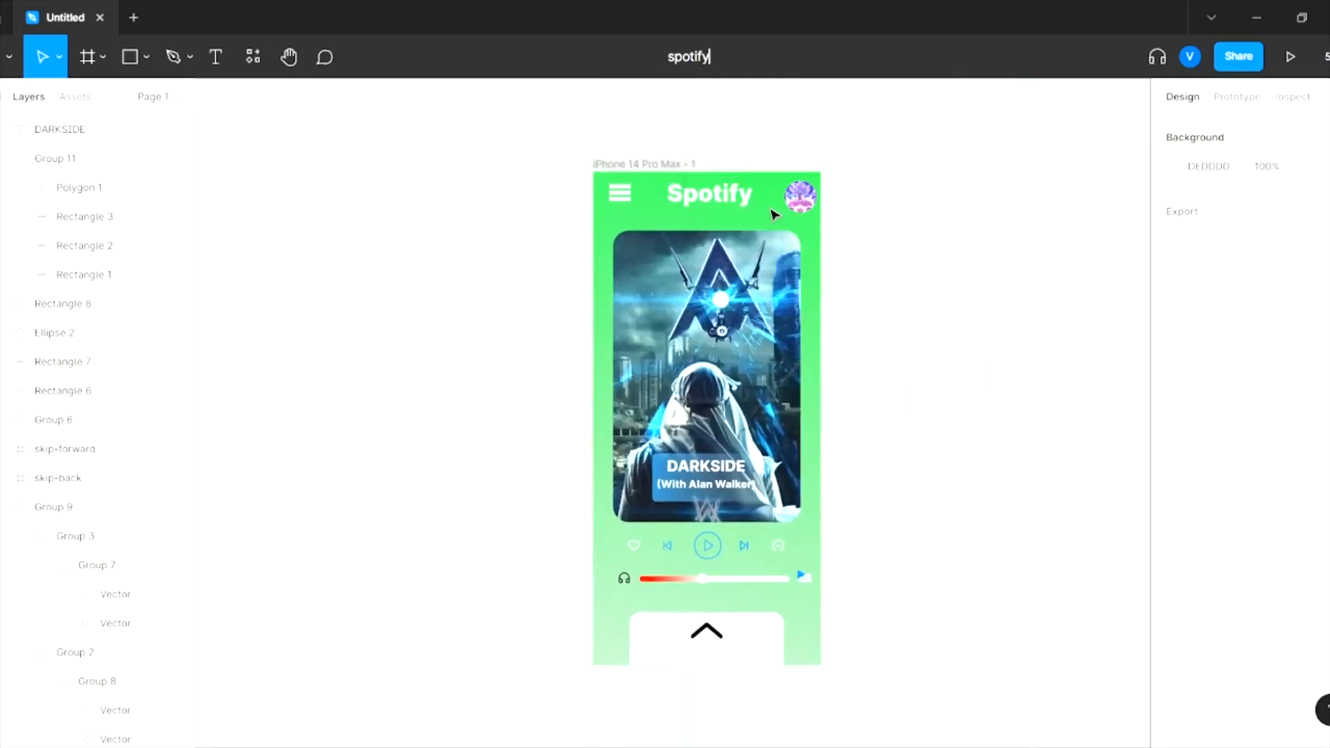
pyautogui.press('Return')
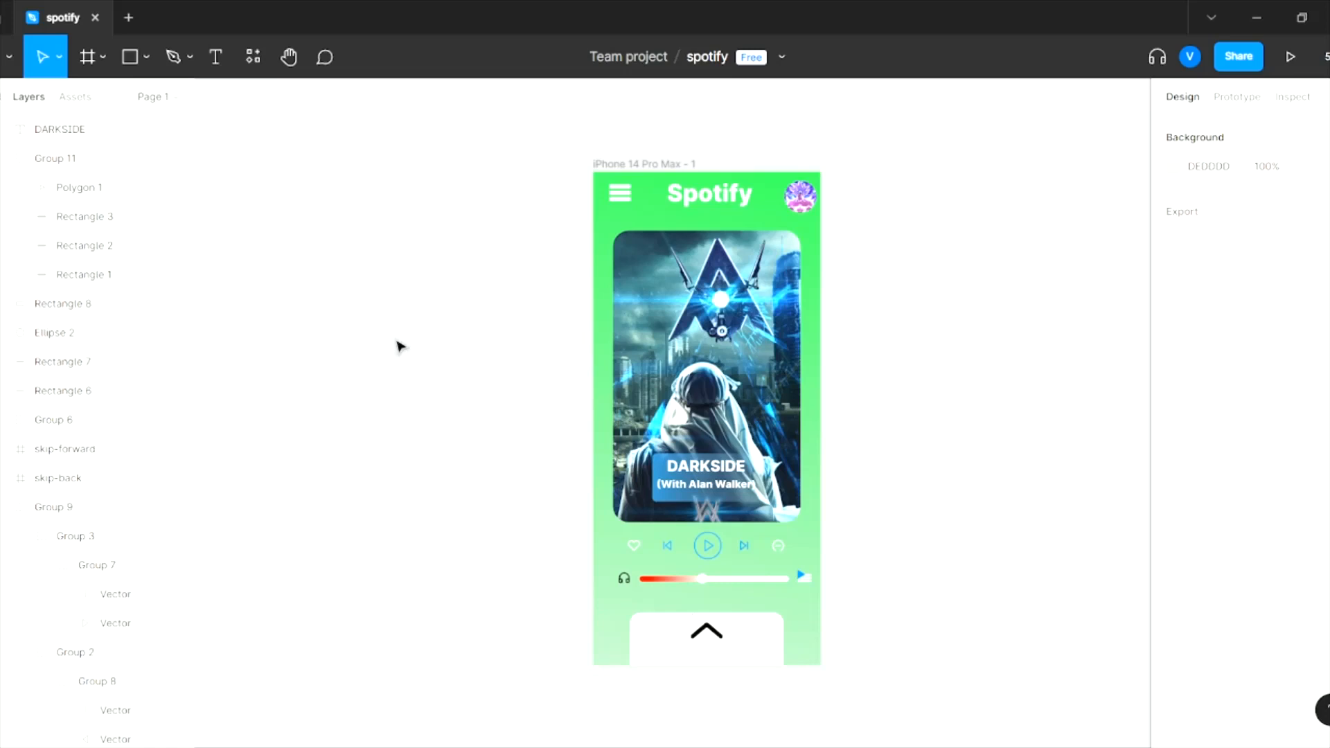
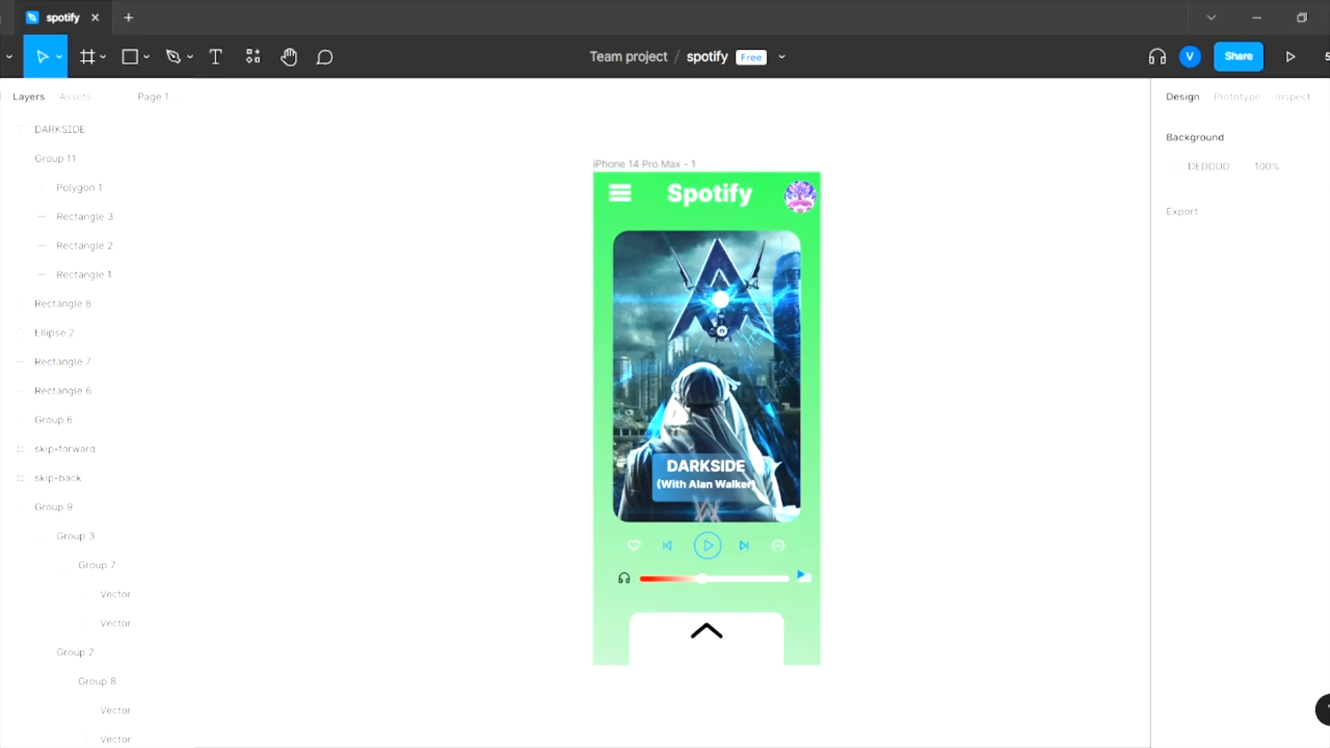
# - Place the full Alan Walker DARKSIDE artwork into the large cover rectangle as its image
pyautogui.click(145, 57)
pyautogui.click(111, 231)
pyautogui.click(734, 374)
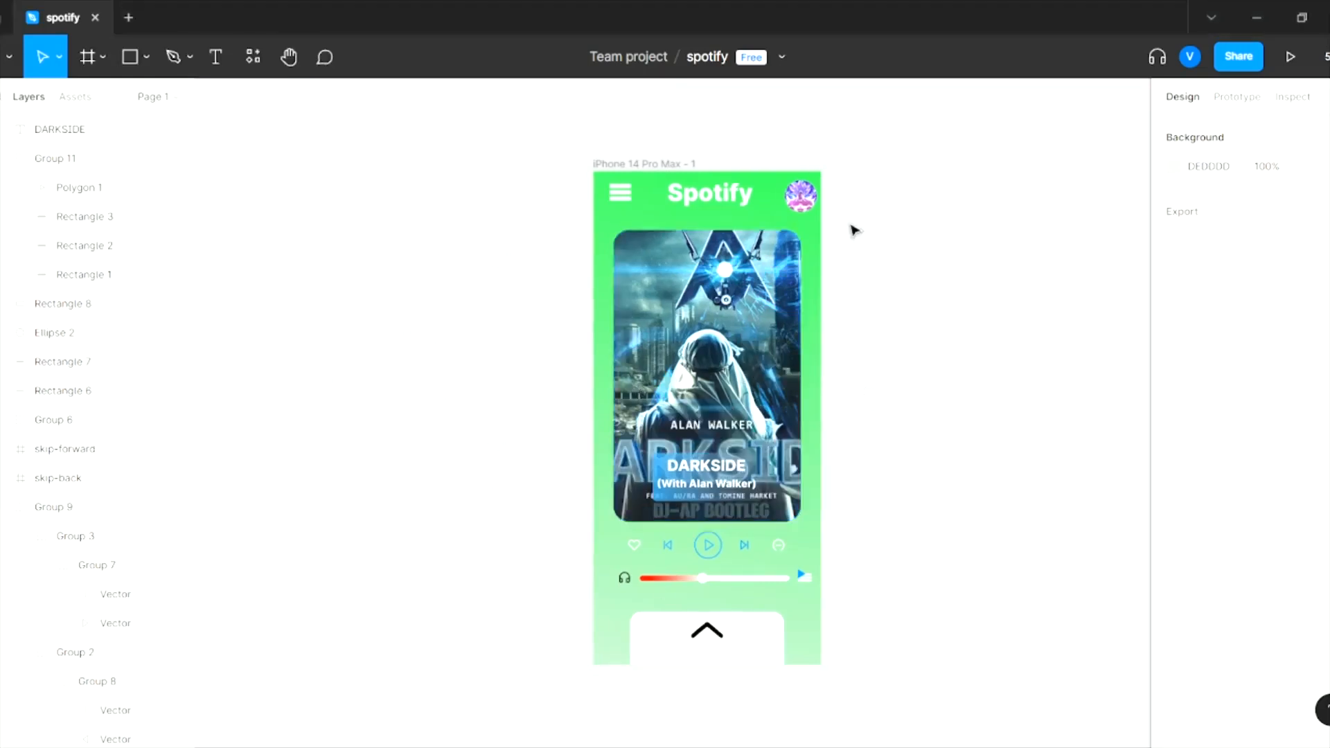
# - Try the Fit mode and other scaling modes on the cover rectangle's image fill, and settle on Crop
pyautogui.click(1176, 522)
pyautogui.click(984, 355)
pyautogui.click(984, 378)
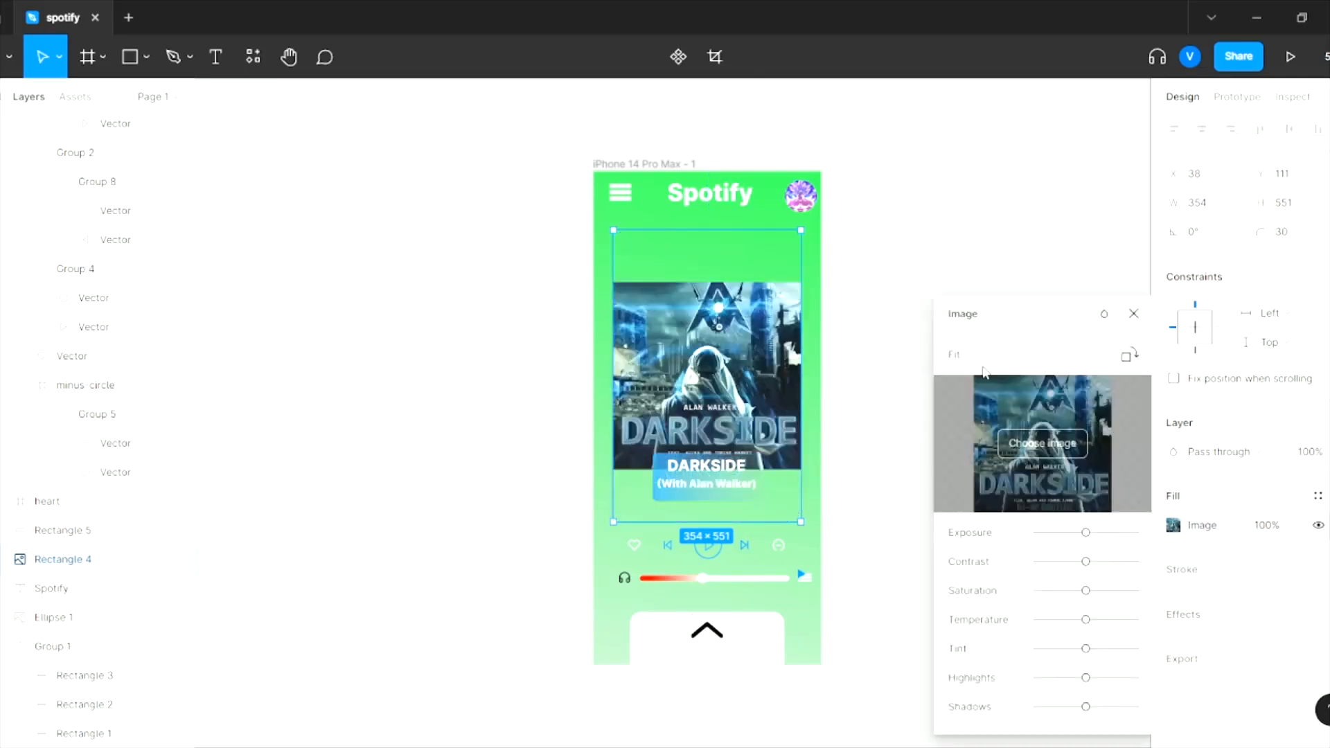
pyautogui.click(984, 356)
pyautogui.click(984, 377)
pyautogui.click(985, 356)
pyautogui.click(985, 312)
pyautogui.click(988, 357)
pyautogui.click(979, 402)
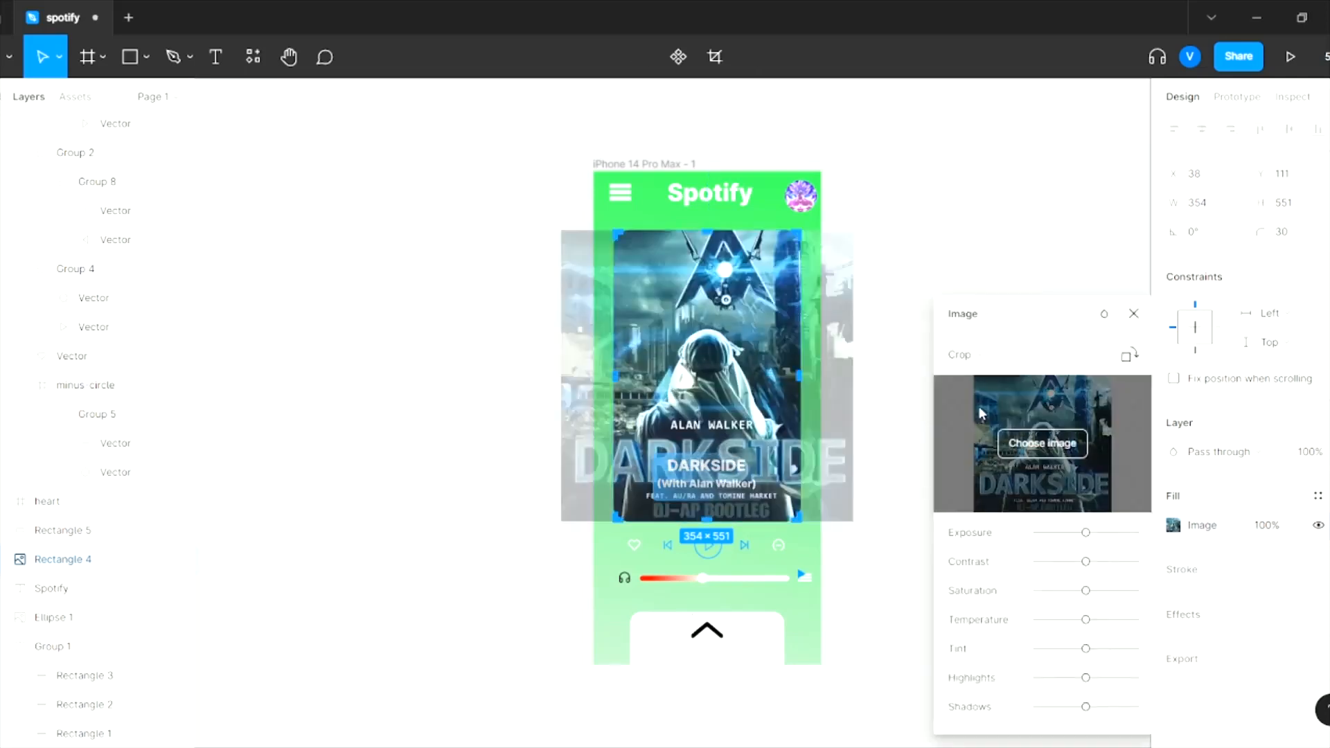
pyautogui.click(984, 355)
pyautogui.click(977, 312)
pyautogui.click(976, 355)
pyautogui.click(977, 398)
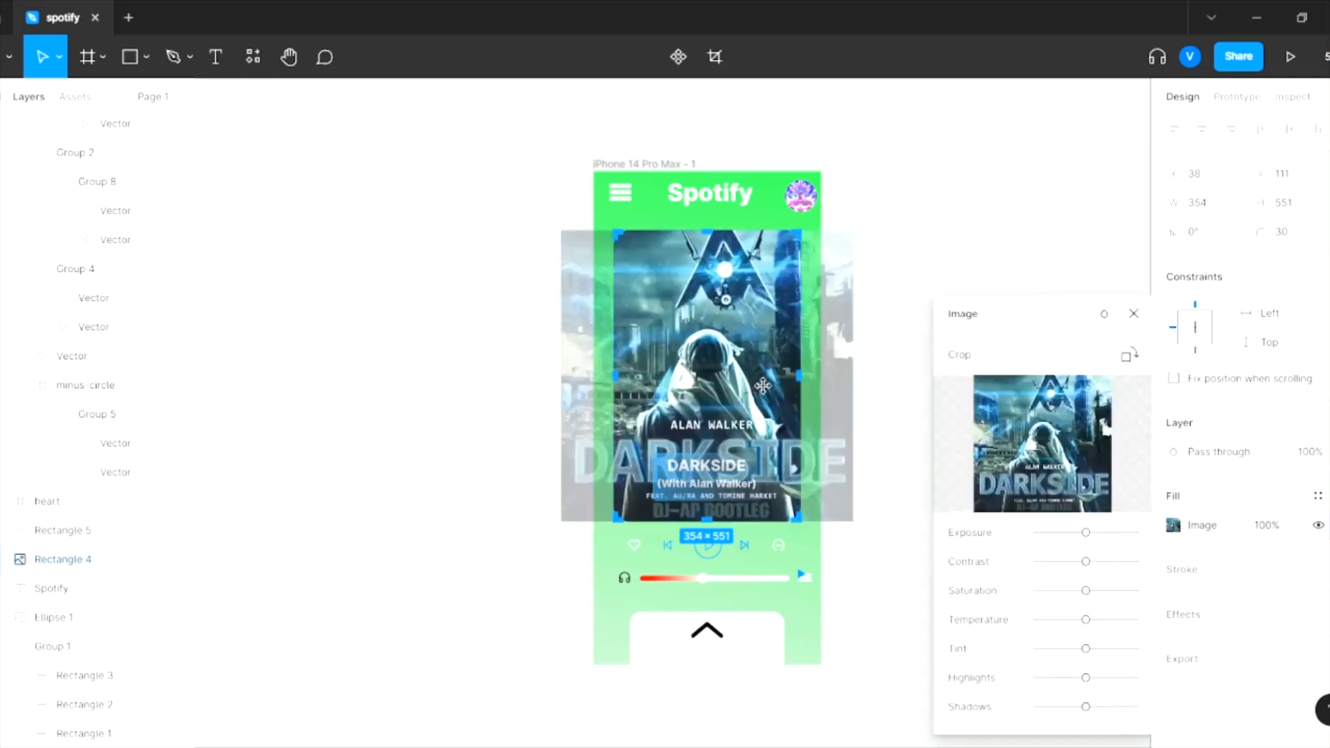
pyautogui.click(1045, 282)
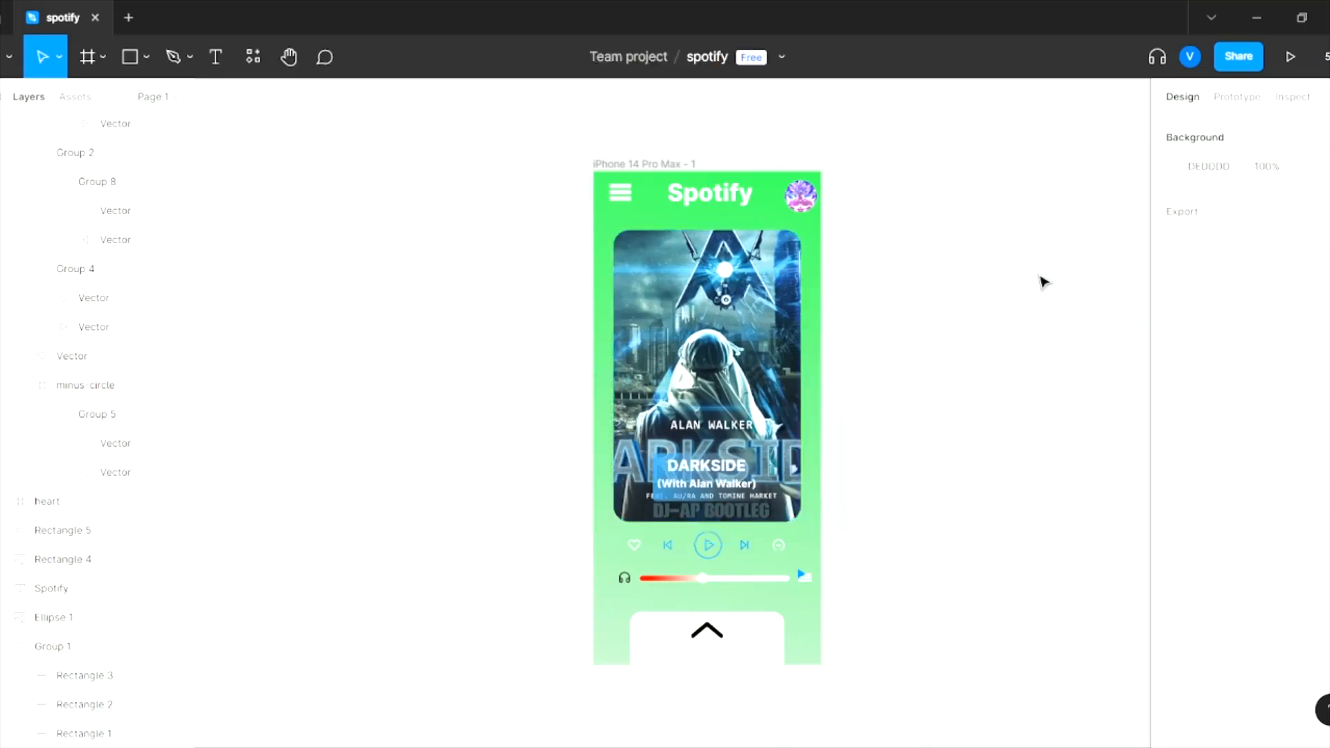
# - Set the end stop of the song title label's gradient to RGB 0, 161, 252 at 0% opacity and move its start handle inward
pyautogui.click(69, 530)
pyautogui.click(1171, 525)
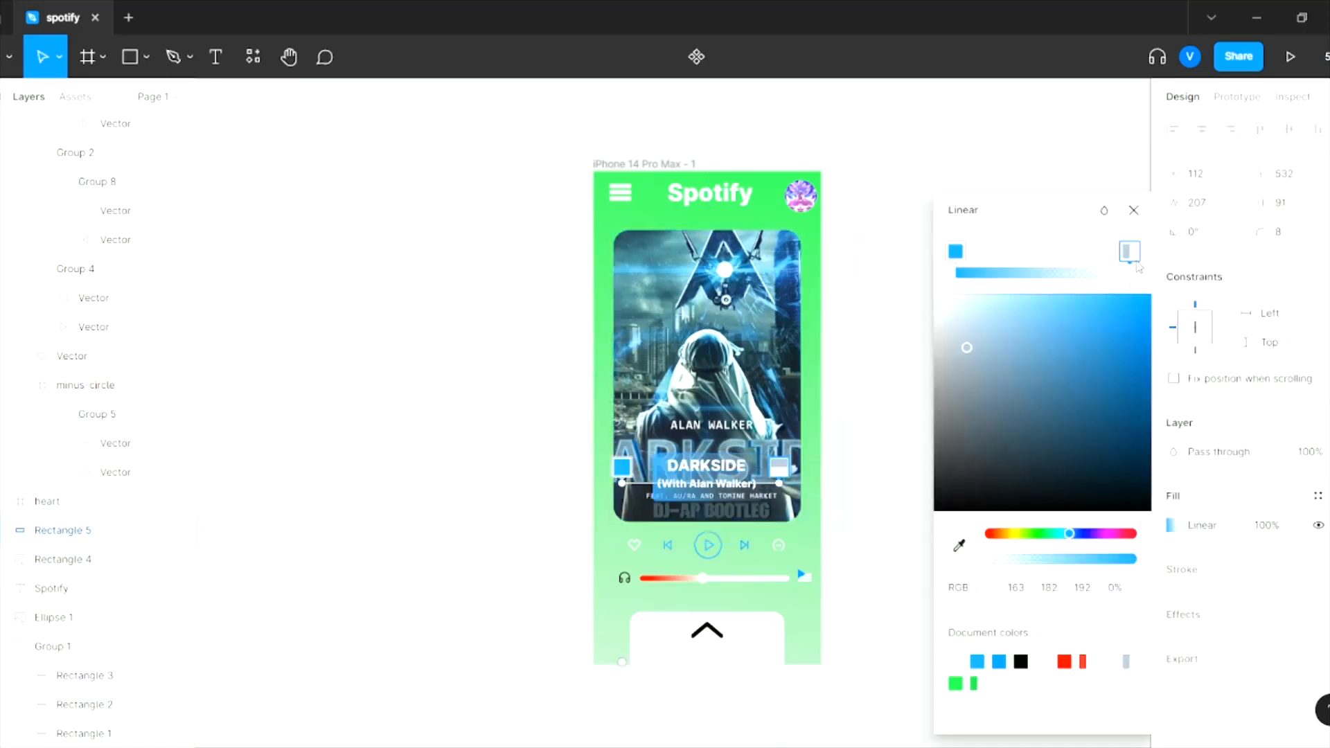
pyautogui.click(1107, 341)
pyautogui.click(956, 252)
pyautogui.moveTo(622, 483); pyautogui.dragTo(655, 480)
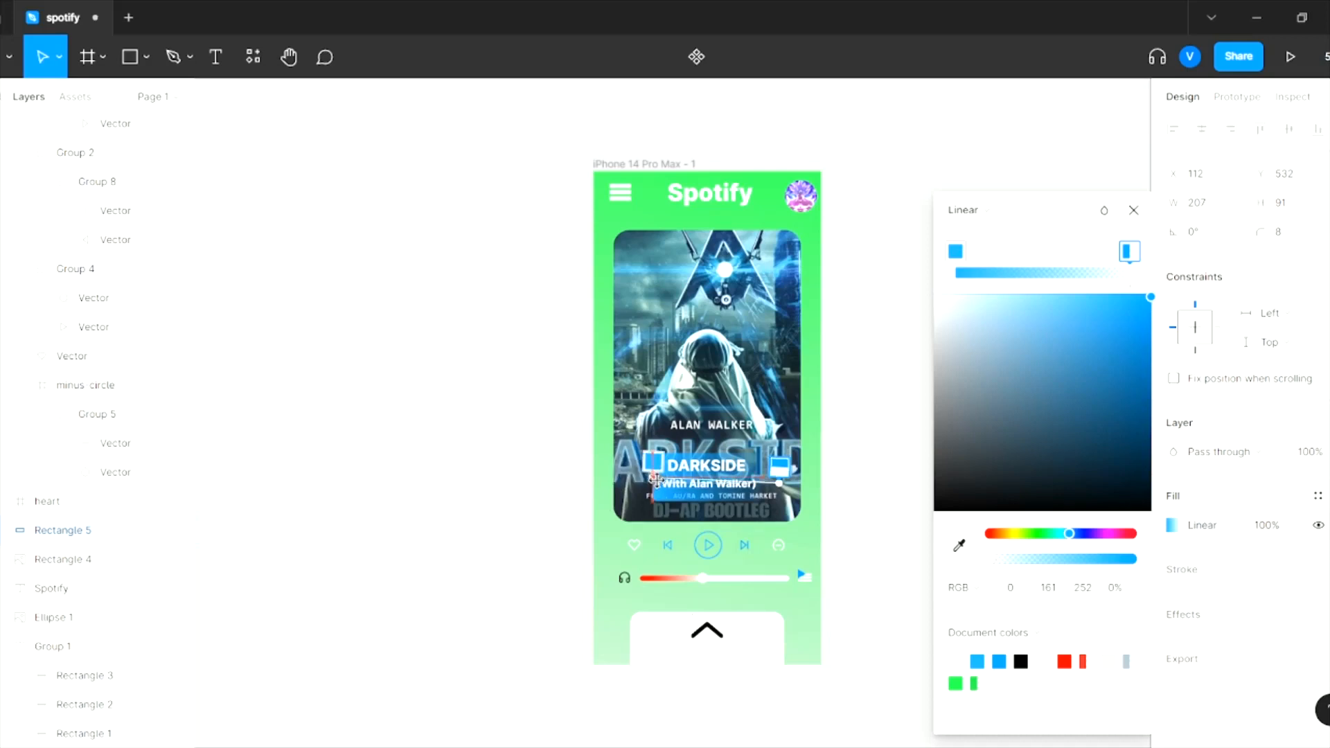
pyautogui.press('Escape')
pyautogui.click(969, 211)
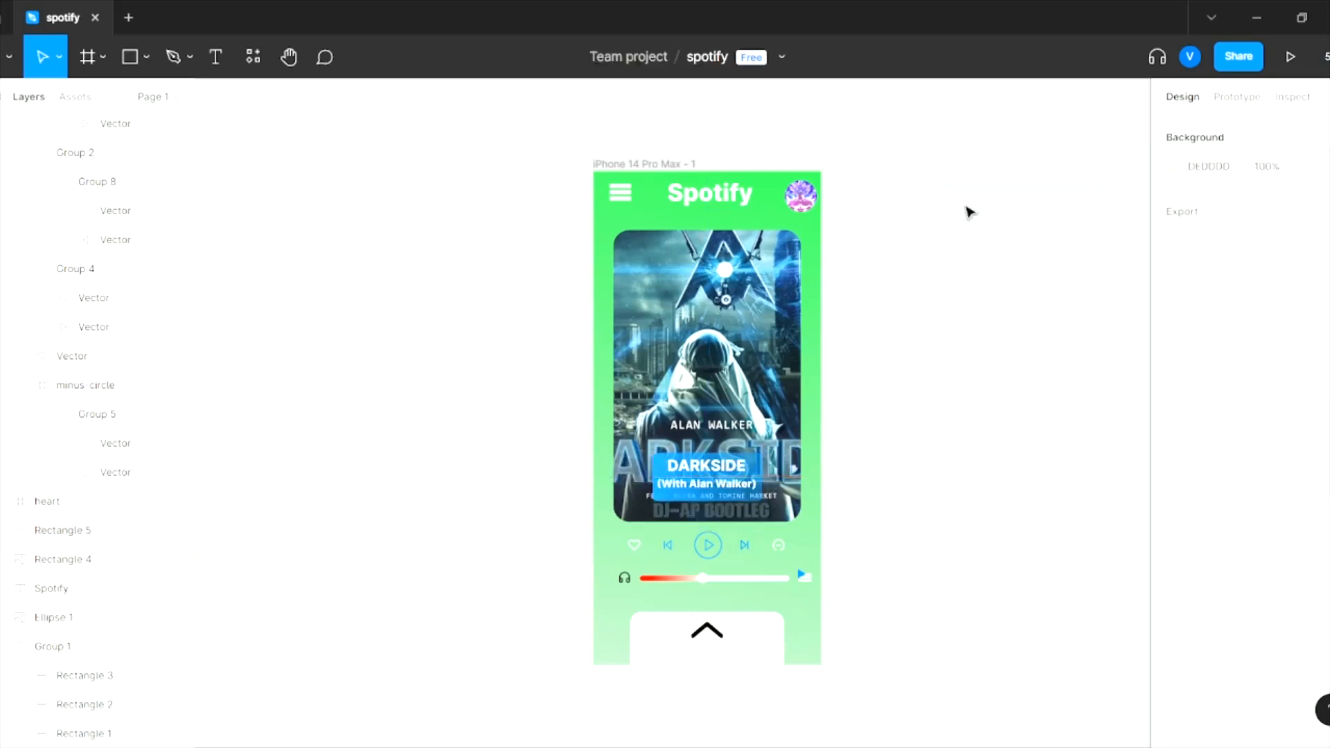
pyautogui.scroll(-2, 731, 539)
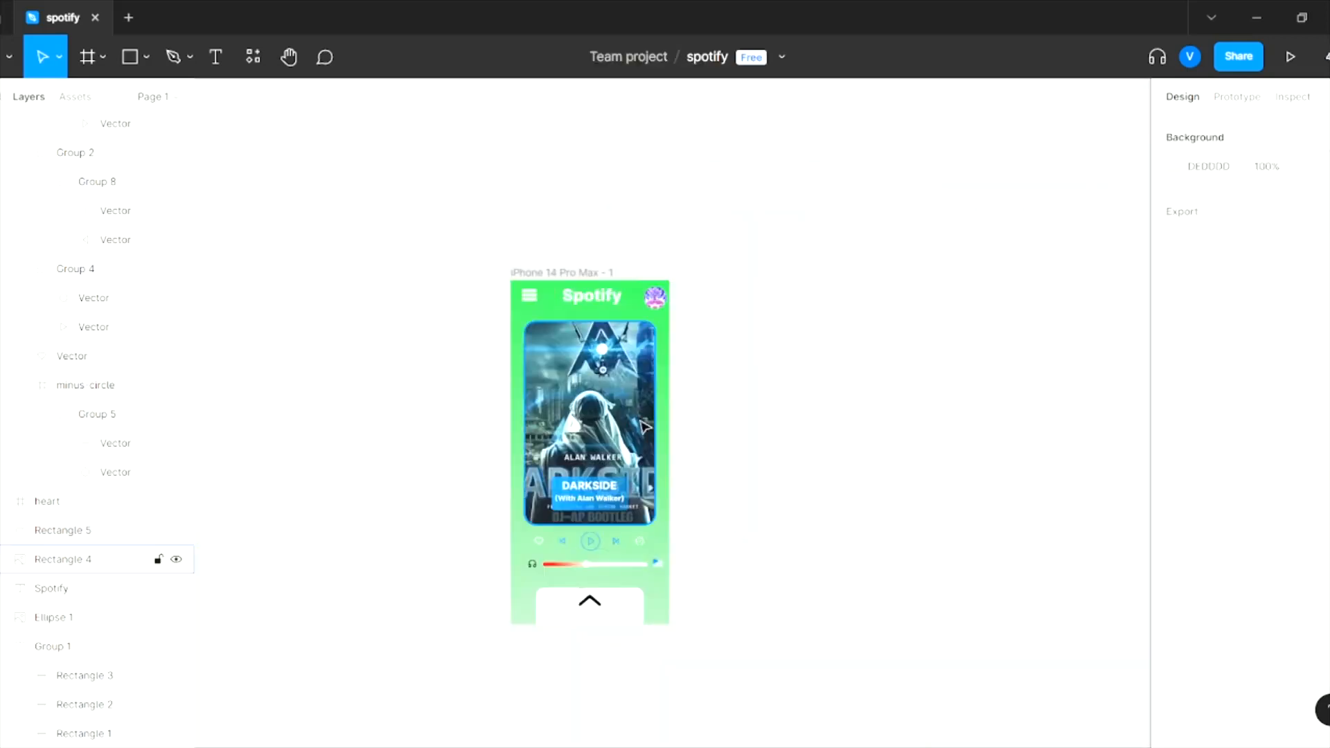
# - Add a new iPhone 14 Pro Max frame beside the existing player screen
pyautogui.scroll(1, 387, 456)
pyautogui.scroll(1, 386, 456)
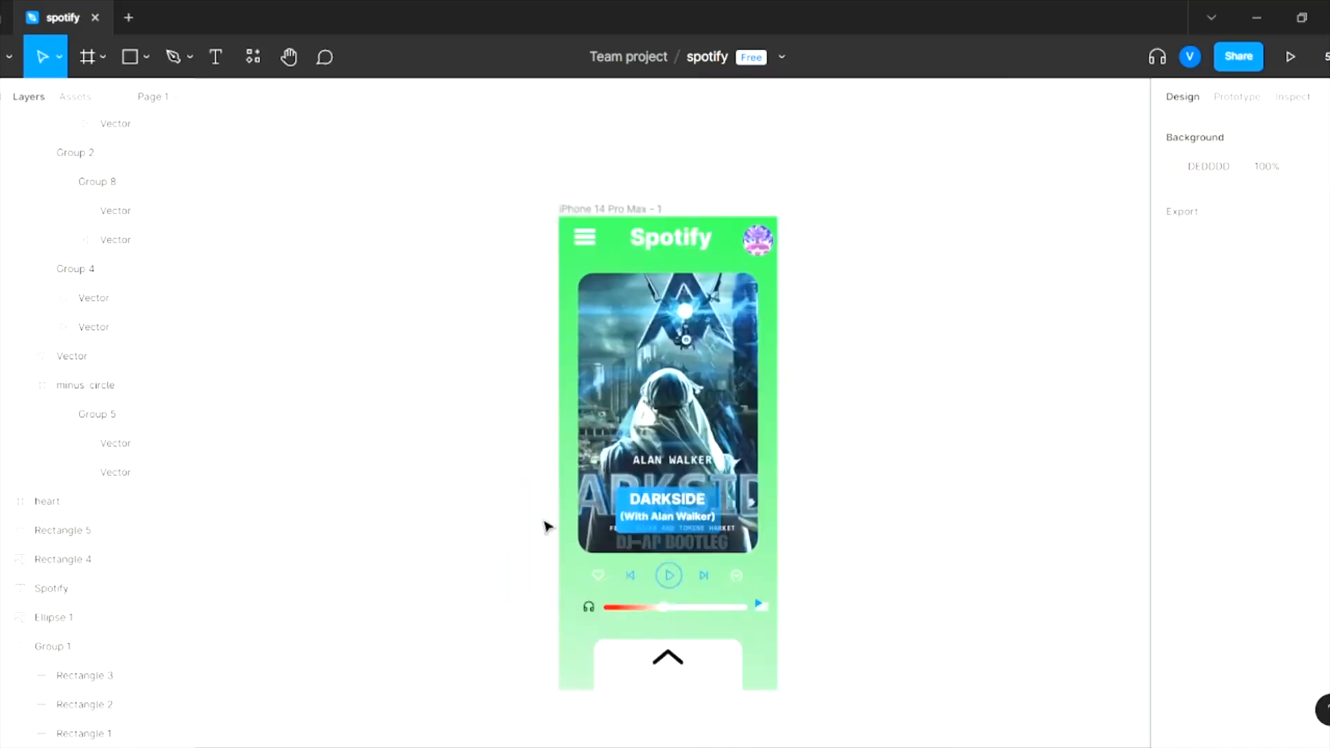
pyautogui.click(146, 57)
pyautogui.click(102, 57)
pyautogui.click(105, 96)
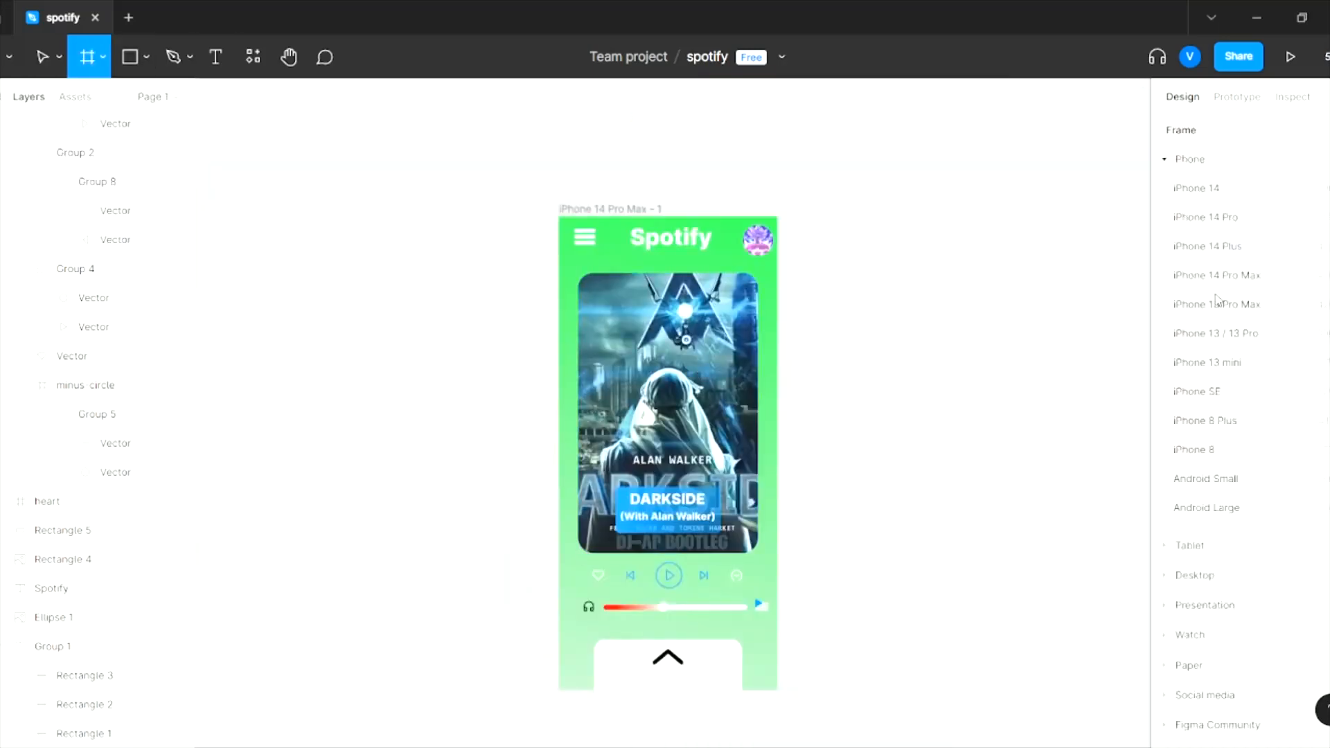
pyautogui.click(1217, 302)
pyautogui.moveTo(428, 442); pyautogui.dragTo(351, 377)
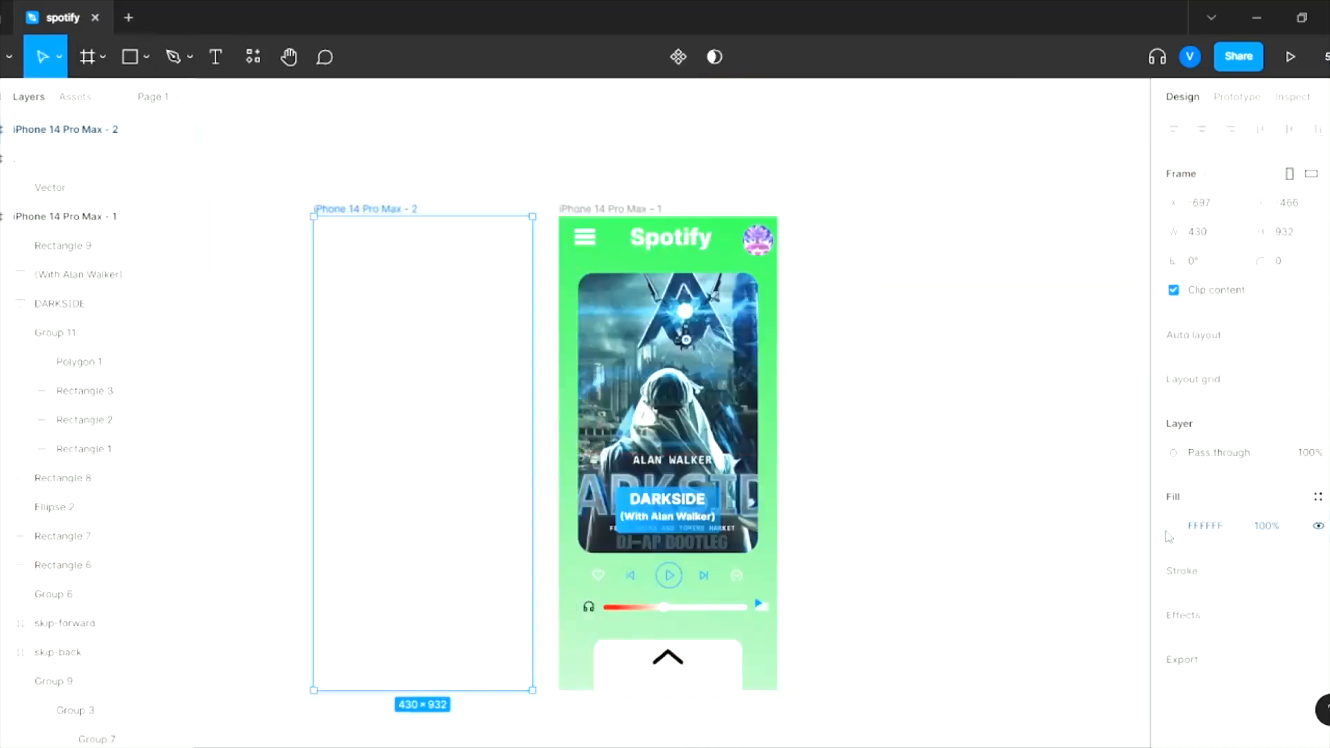
# - Change the new frame's fill to a linear gradient with a green start stop of RGB 39, 243, 47
pyautogui.click(1174, 528)
pyautogui.click(982, 277)
pyautogui.click(975, 299)
pyautogui.click(1038, 533)
pyautogui.click(1116, 305)
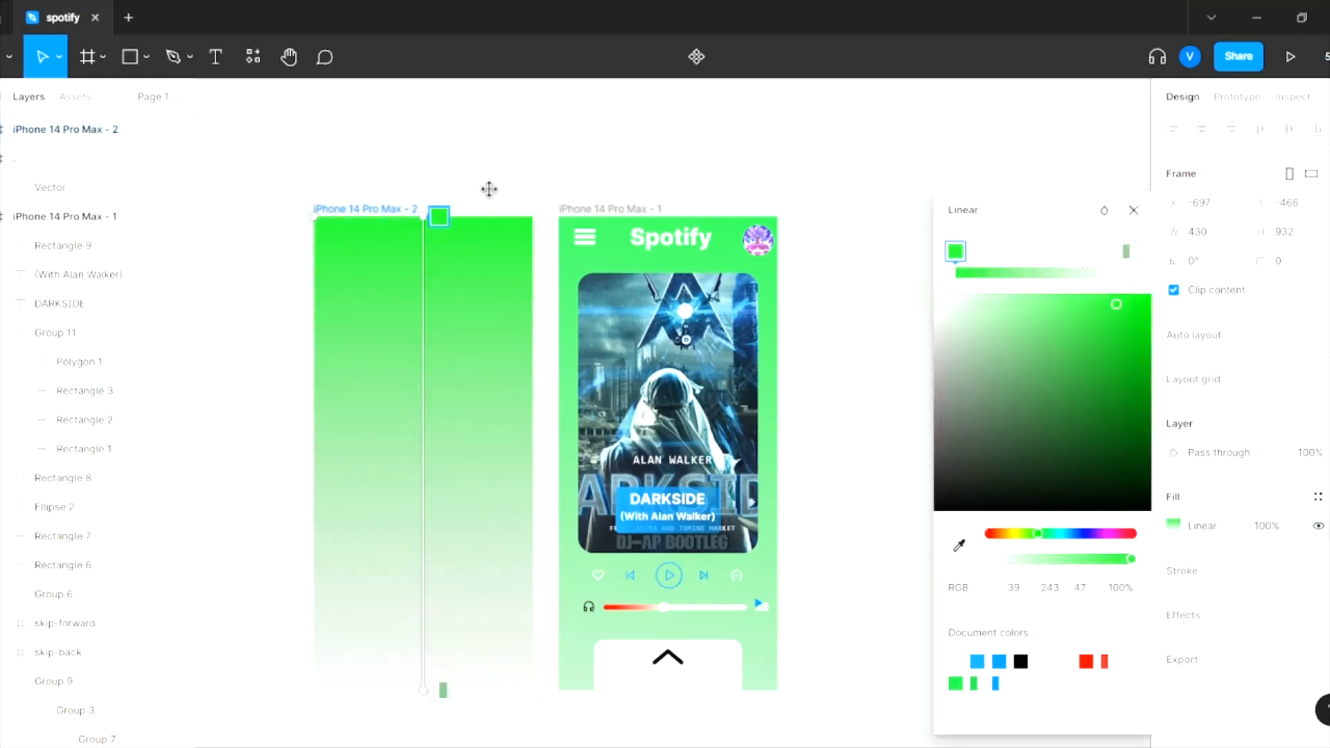
# - Tilt the new frame's gradient by moving its handles beyond the frame edges, and lighten the start stop to pale green
pyautogui.moveTo(422, 220); pyautogui.dragTo(493, 148)
pyautogui.moveTo(423, 691); pyautogui.dragTo(286, 716)
pyautogui.moveTo(1116, 304); pyautogui.dragTo(1003, 307)
pyautogui.click(1134, 209)
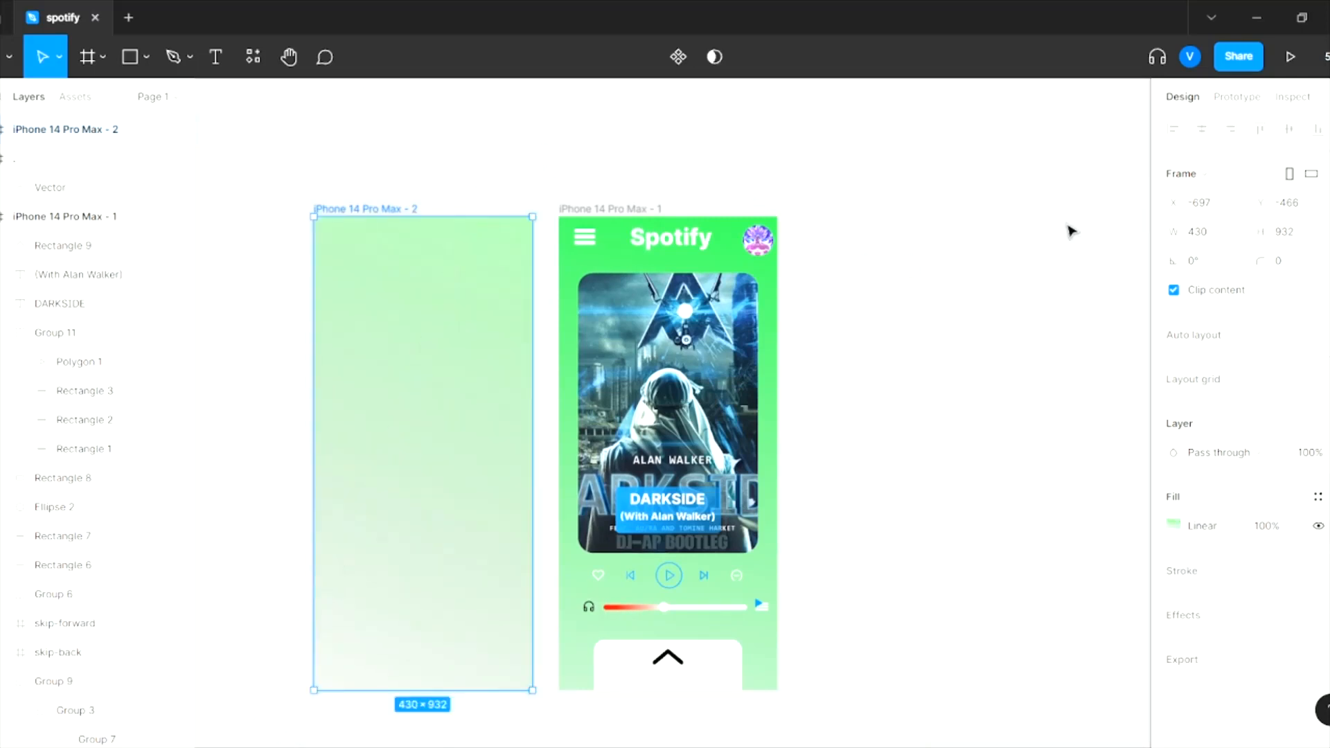
pyautogui.click(1068, 230)
# - Add the text "Spotify" in a box about 284 × 95 in the new frame and enlarge it to size 74
pyautogui.click(147, 59)
pyautogui.press('t')
pyautogui.moveTo(360, 413); pyautogui.dragTo(507, 462)
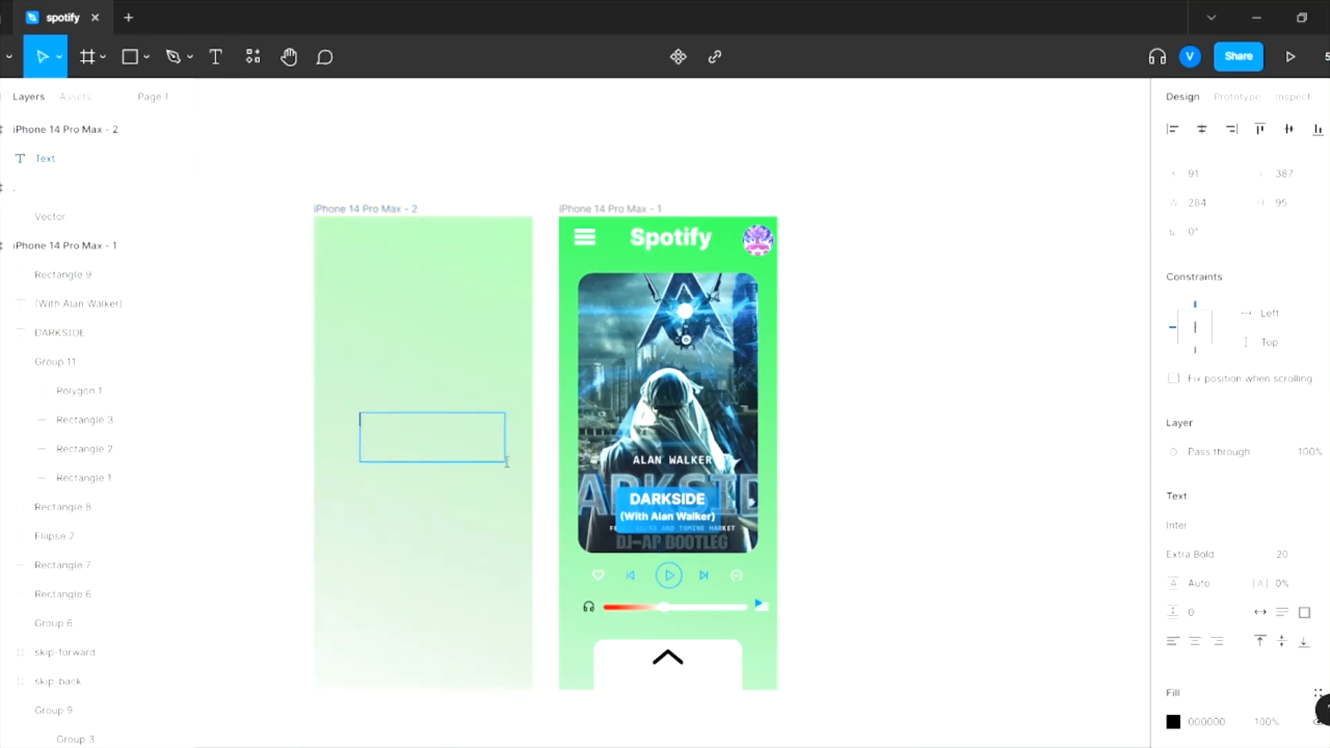
pyautogui.write('Spotify')
pyautogui.hotkey('ctrl', 'a')
pyautogui.hotkey('ctrl', 'shift', '.')
pyautogui.hotkey('ctrl', 'shift', '.')
pyautogui.hotkey('ctrl', 'shift', '.')
pyautogui.hotkey('ctrl', 'shift', '.')
pyautogui.hotkey('ctrl', 'shift', '.')
pyautogui.hotkey('ctrl', 'shift', '.')
pyautogui.hotkey('ctrl', 'shift', '.')
pyautogui.hotkey('ctrl', 'shift', '.')
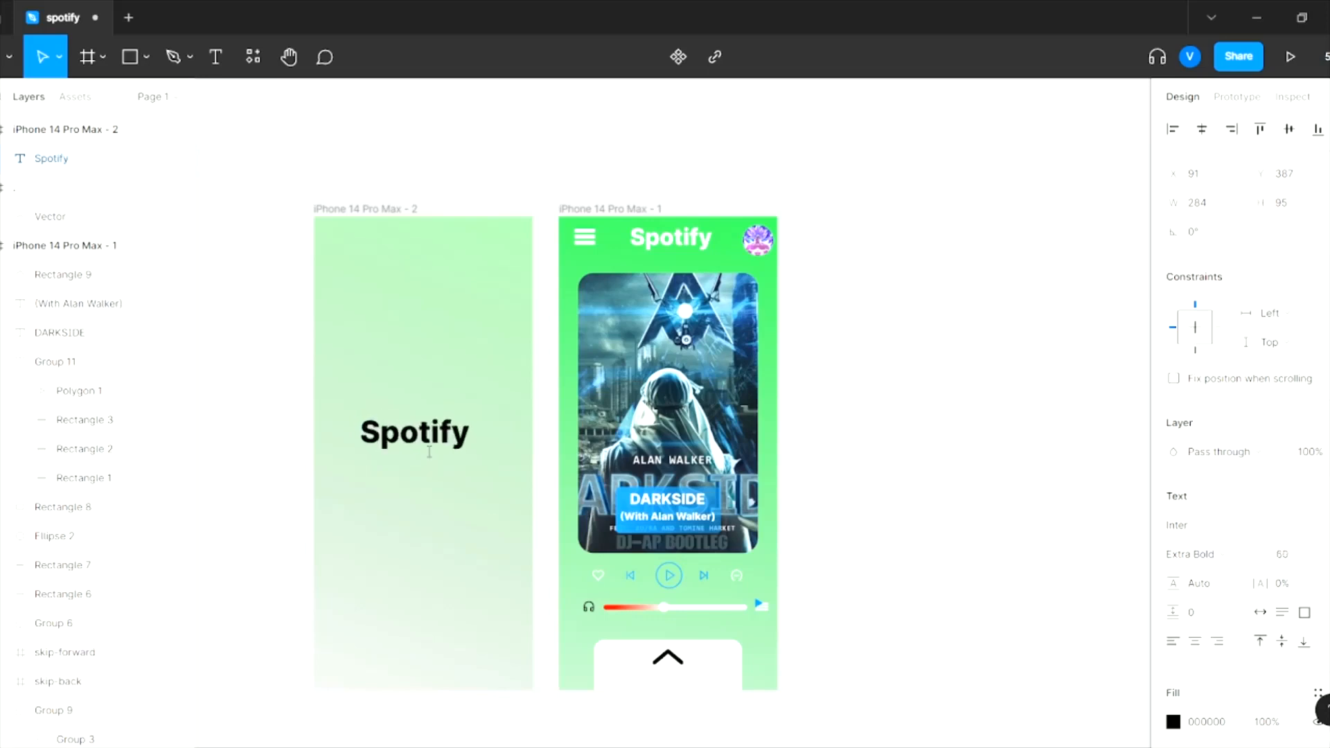
# - Set the new Spotify text's fill to white (FFFFFF)
pyautogui.scroll(-3, 1202, 482)
pyautogui.click(1173, 546)
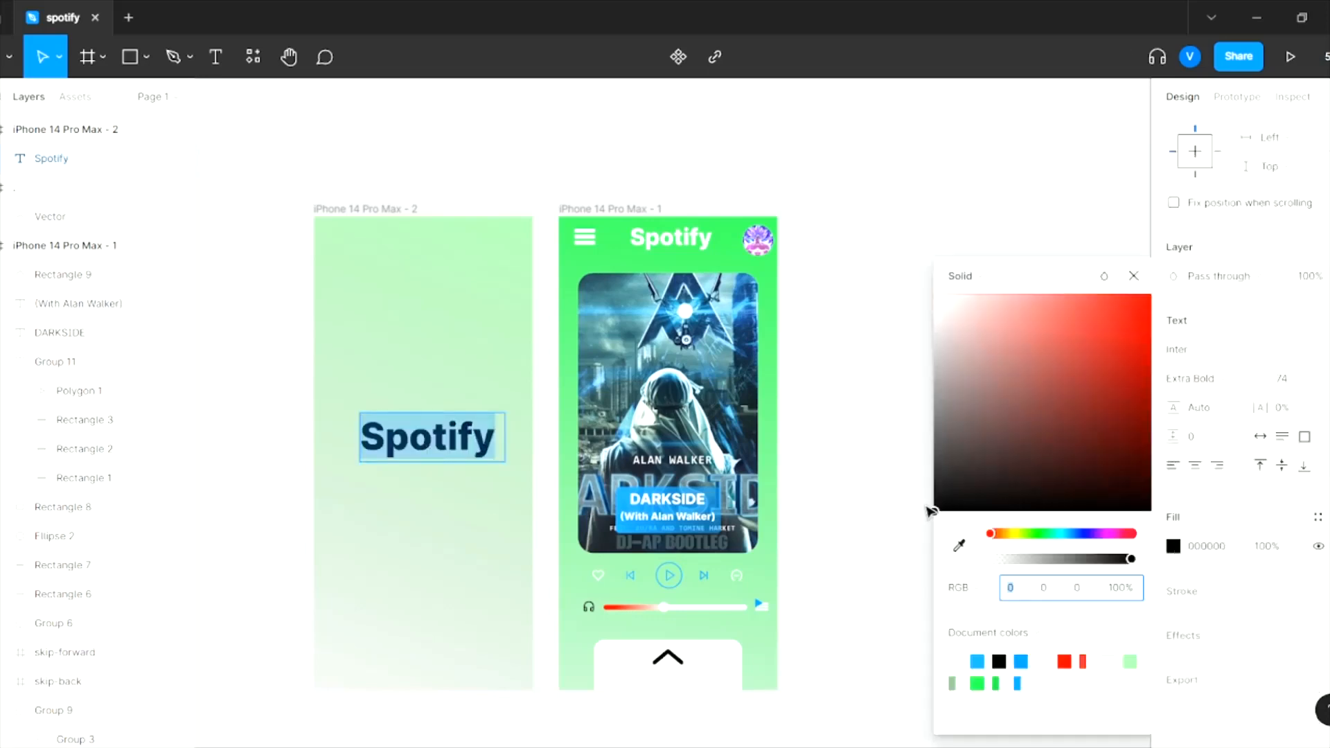
pyautogui.moveTo(931, 514); pyautogui.dragTo(870, 273)
pyautogui.click(1211, 628)
# - Add a drop shadow to the Spotify text with X 4, Y 16 and blur 10
pyautogui.click(1318, 635)
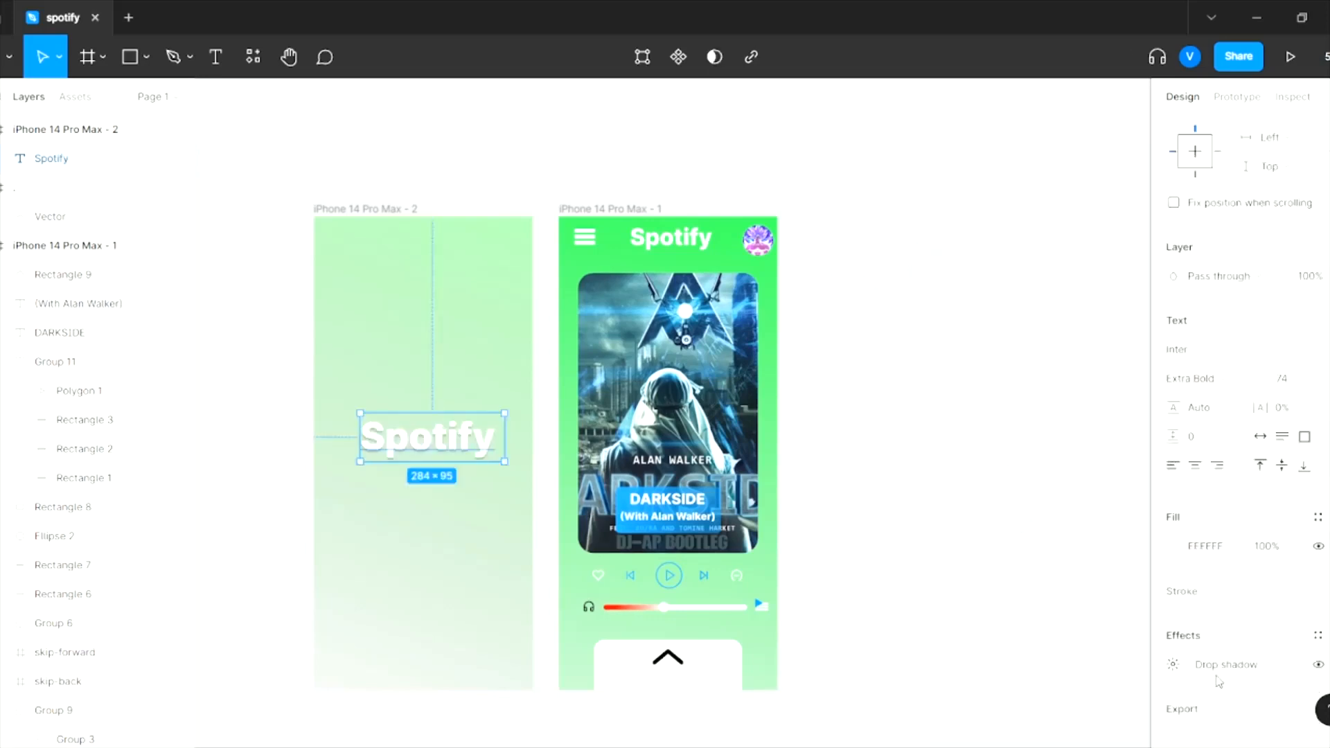
pyautogui.click(1173, 665)
pyautogui.moveTo(1076, 660); pyautogui.dragTo(1093, 690)
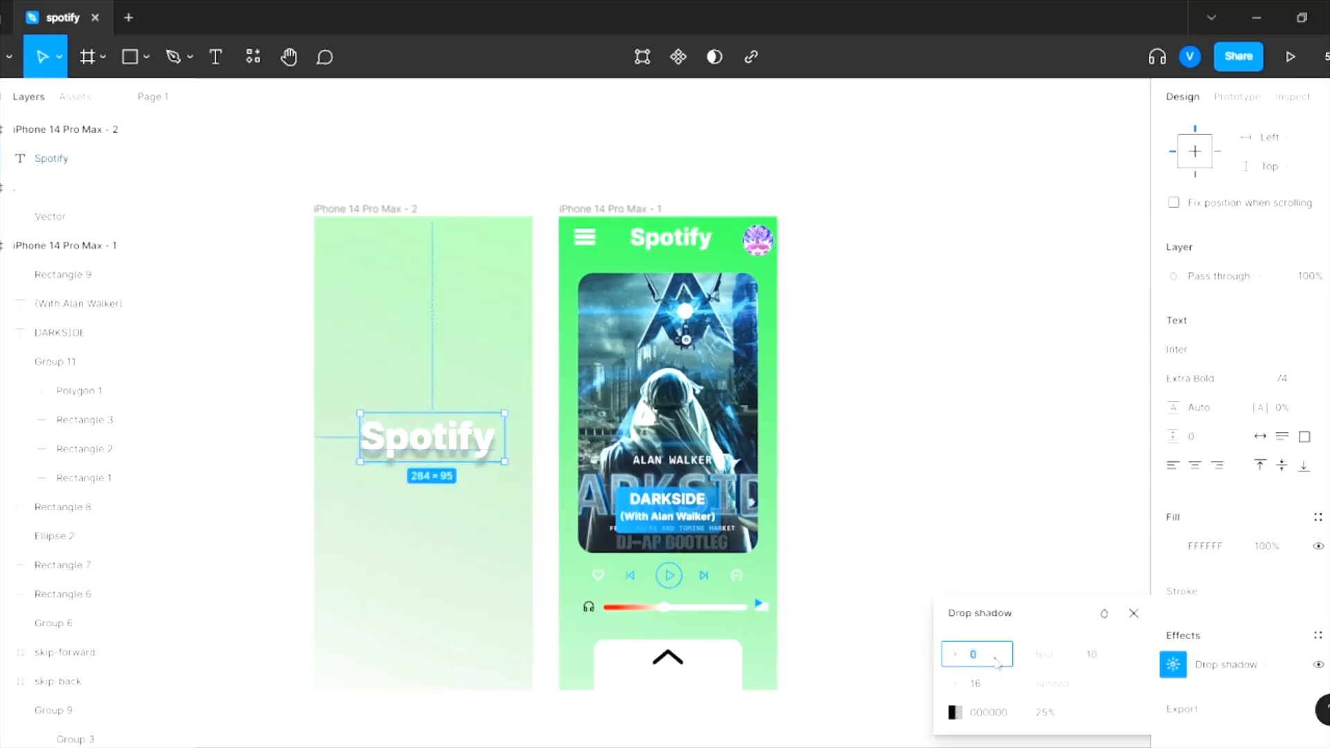
pyautogui.write('4')
pyautogui.press('Return')
pyautogui.click(870, 501)
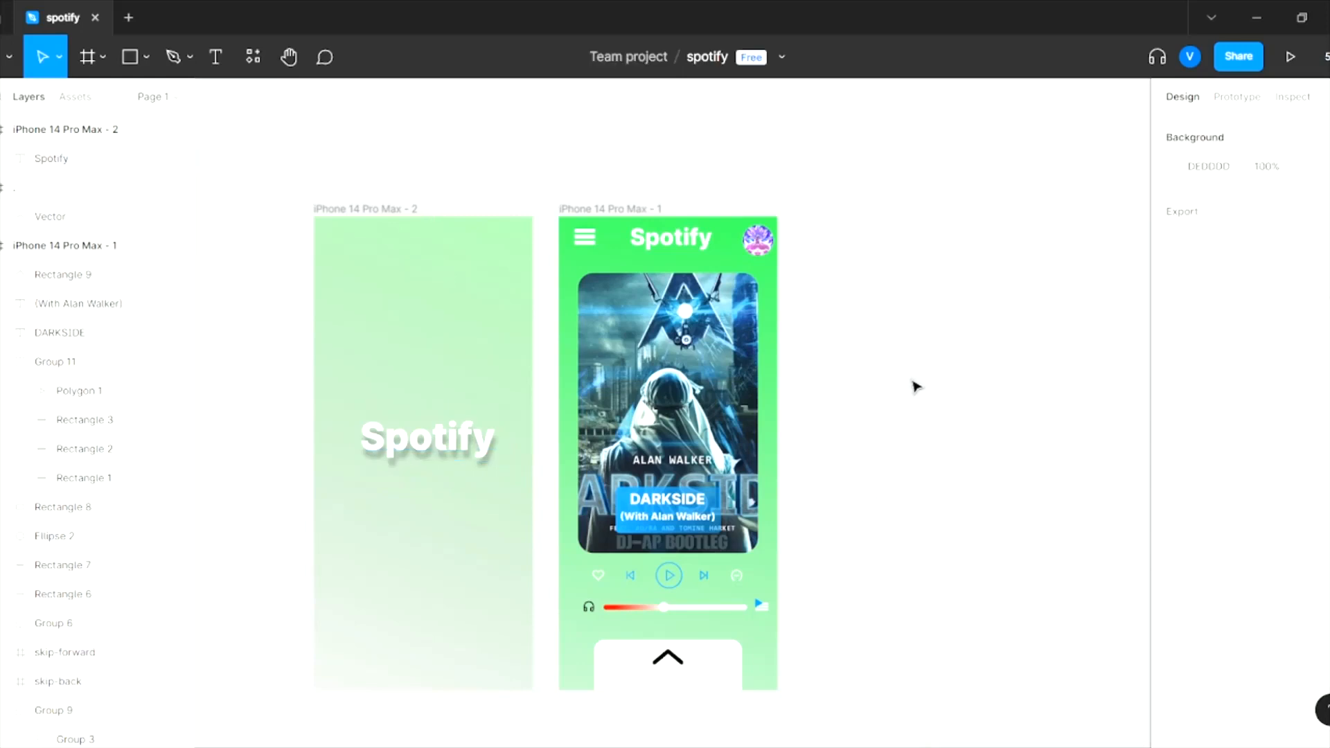
# - Center the Spotify text horizontally and vertically within the new frame
pyautogui.click(430, 438)
pyautogui.click(1203, 129)
pyautogui.click(1289, 129)
pyautogui.press('Escape')
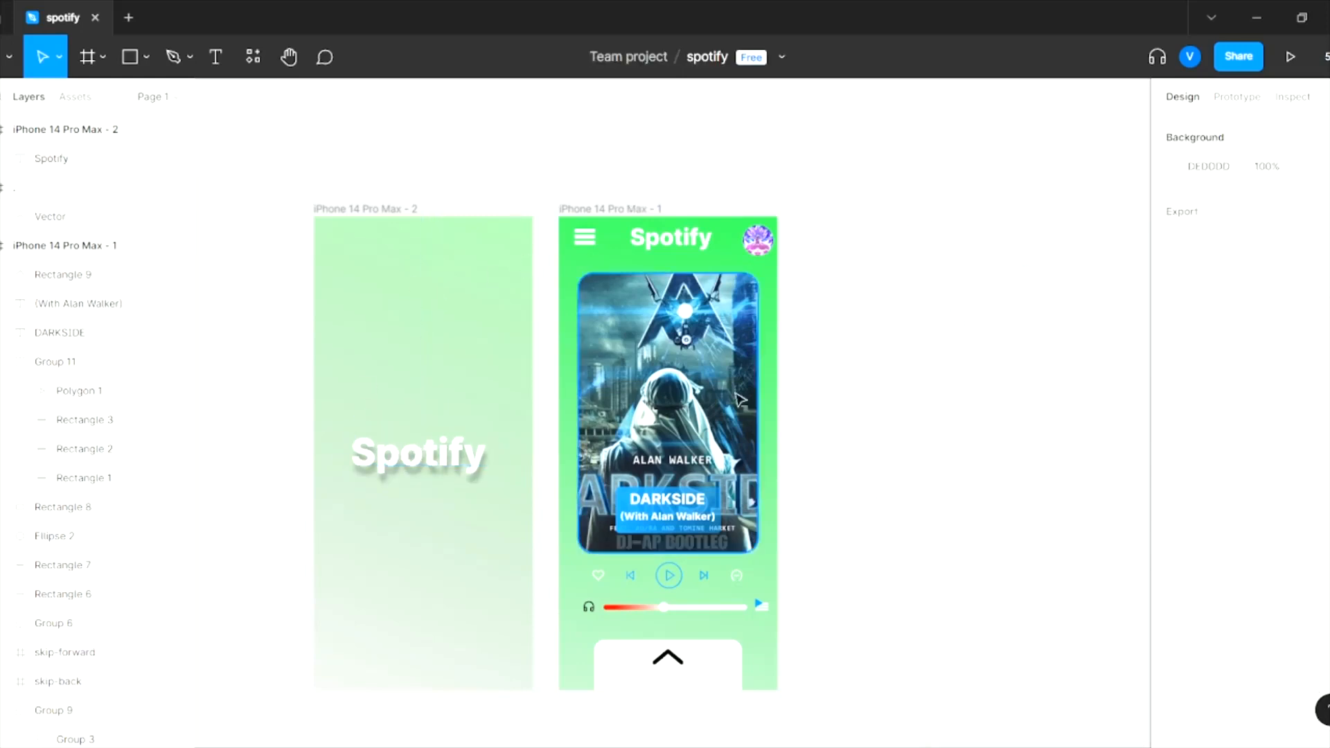
# - Link the new Spotify frame to the player frame with an on-tap, instant Navigate to interaction, and preview the prototype
pyautogui.click(1240, 97)
pyautogui.click(393, 210)
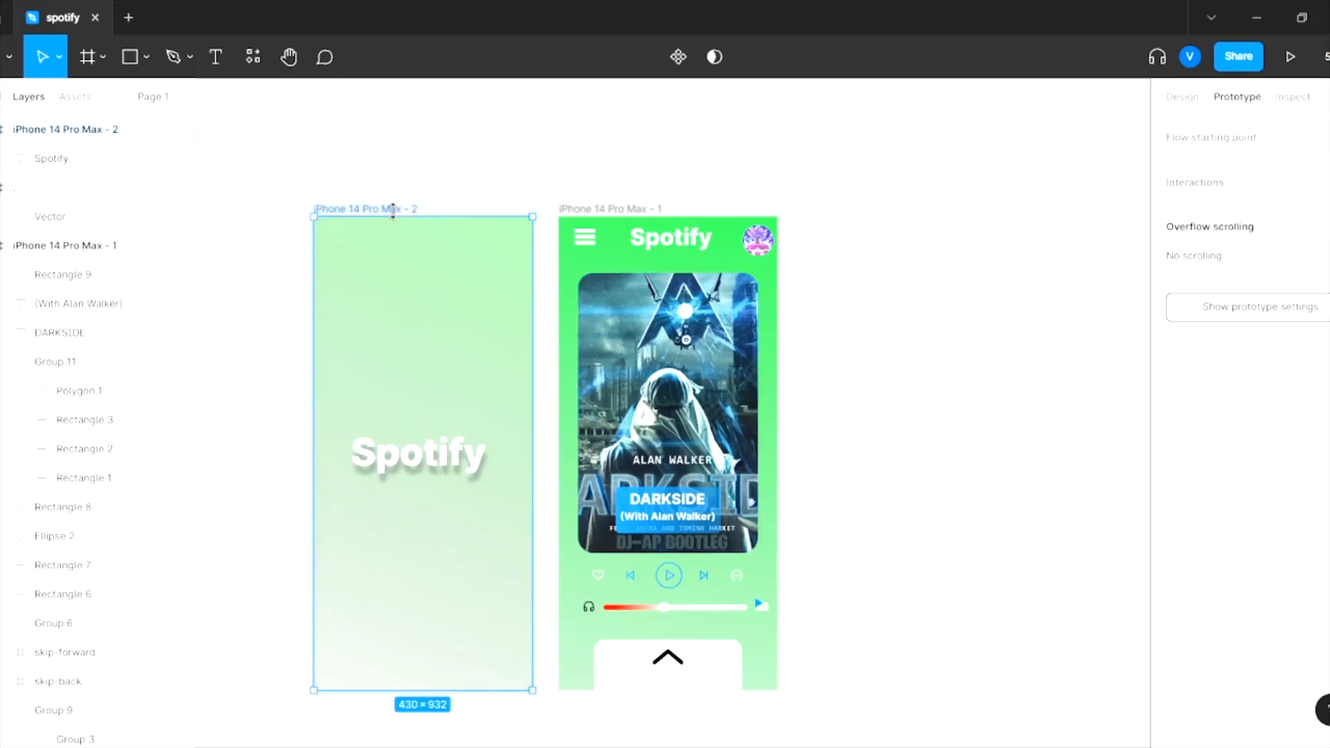
pyautogui.moveTo(532, 454); pyautogui.dragTo(575, 454)
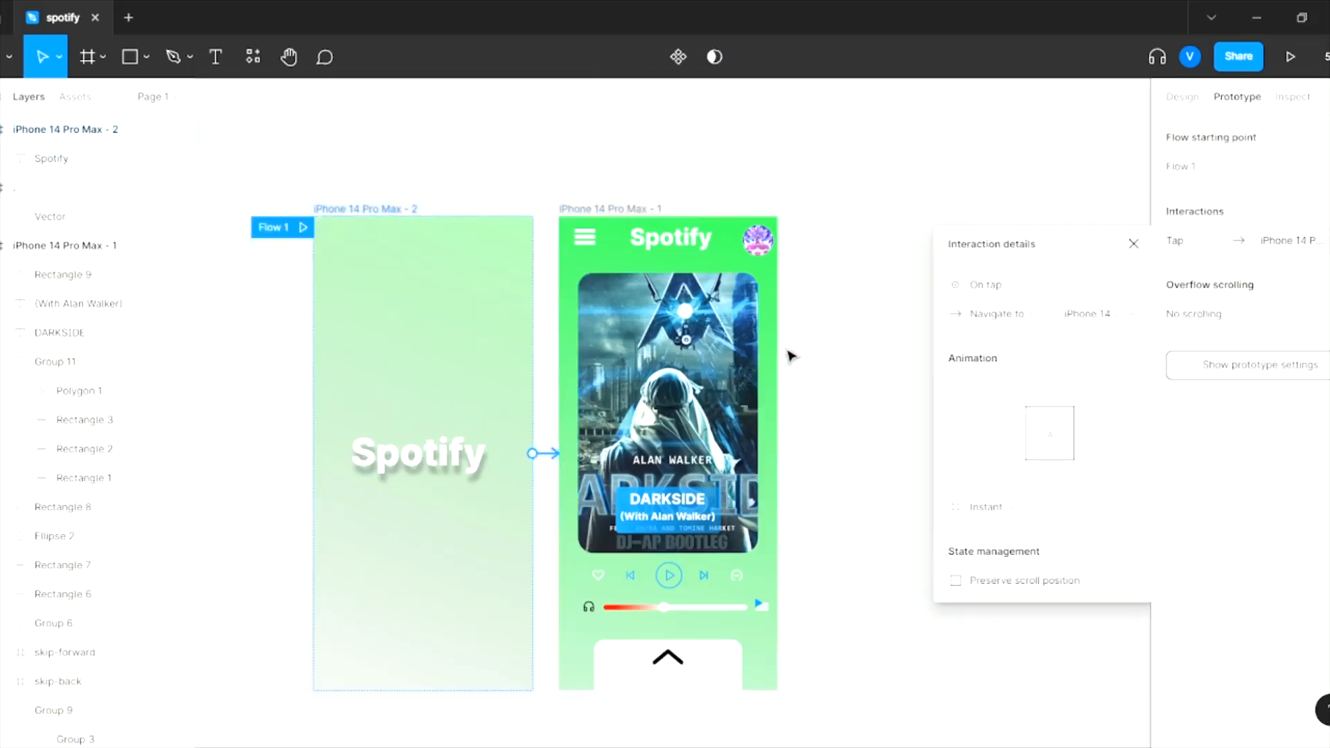
pyautogui.click(894, 337)
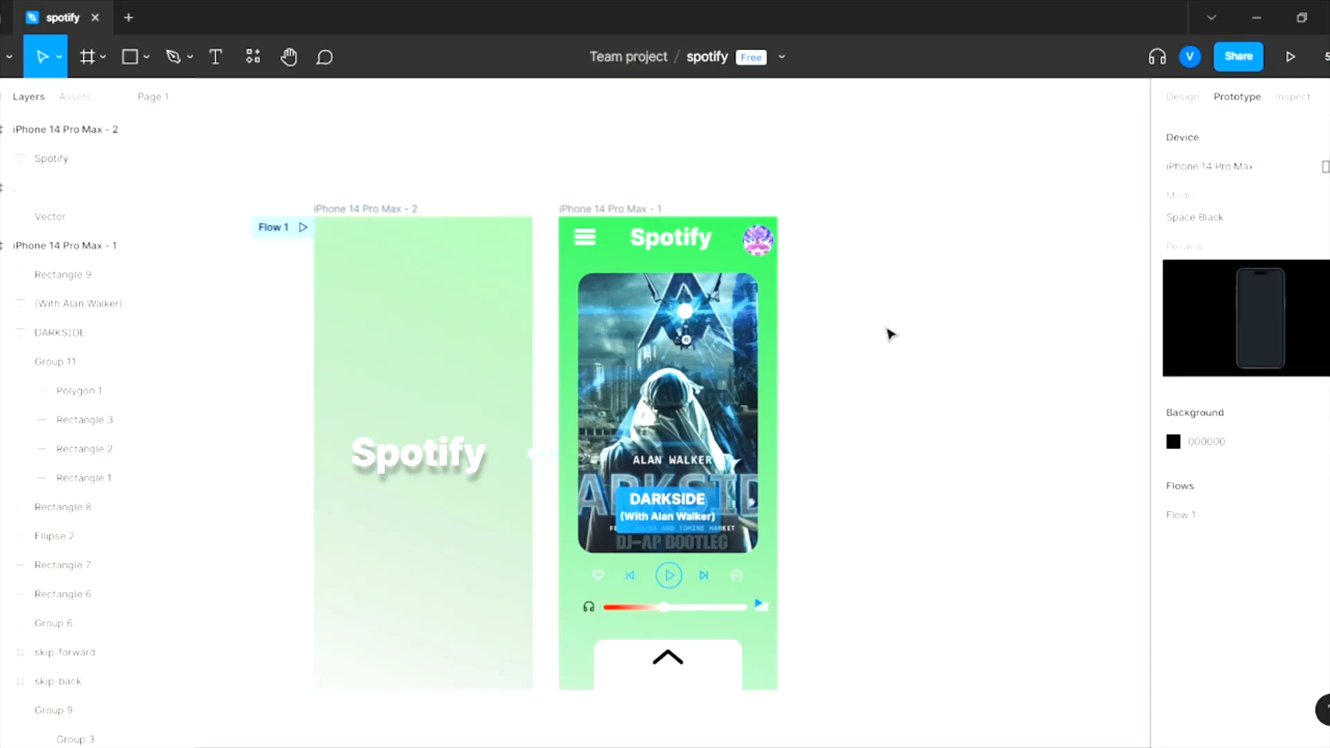
pyautogui.click(1290, 56)
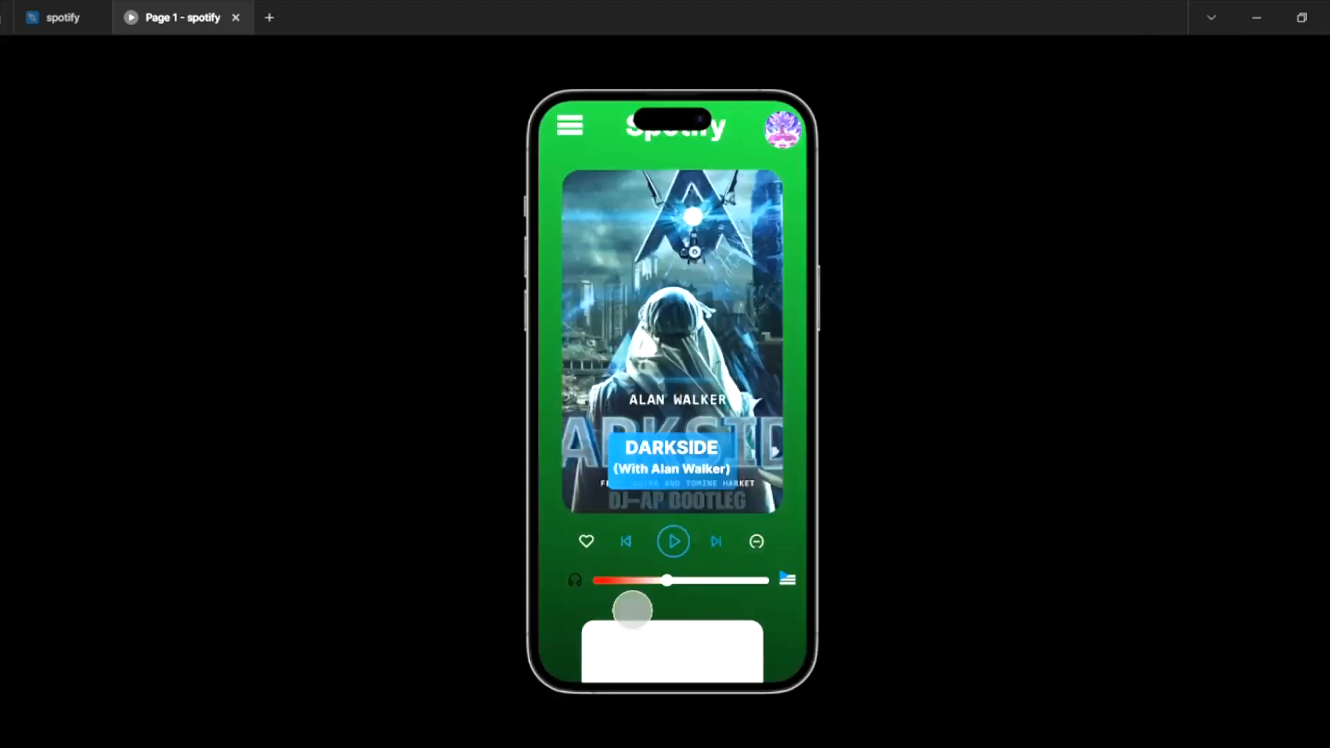
pyautogui.click(236, 16)
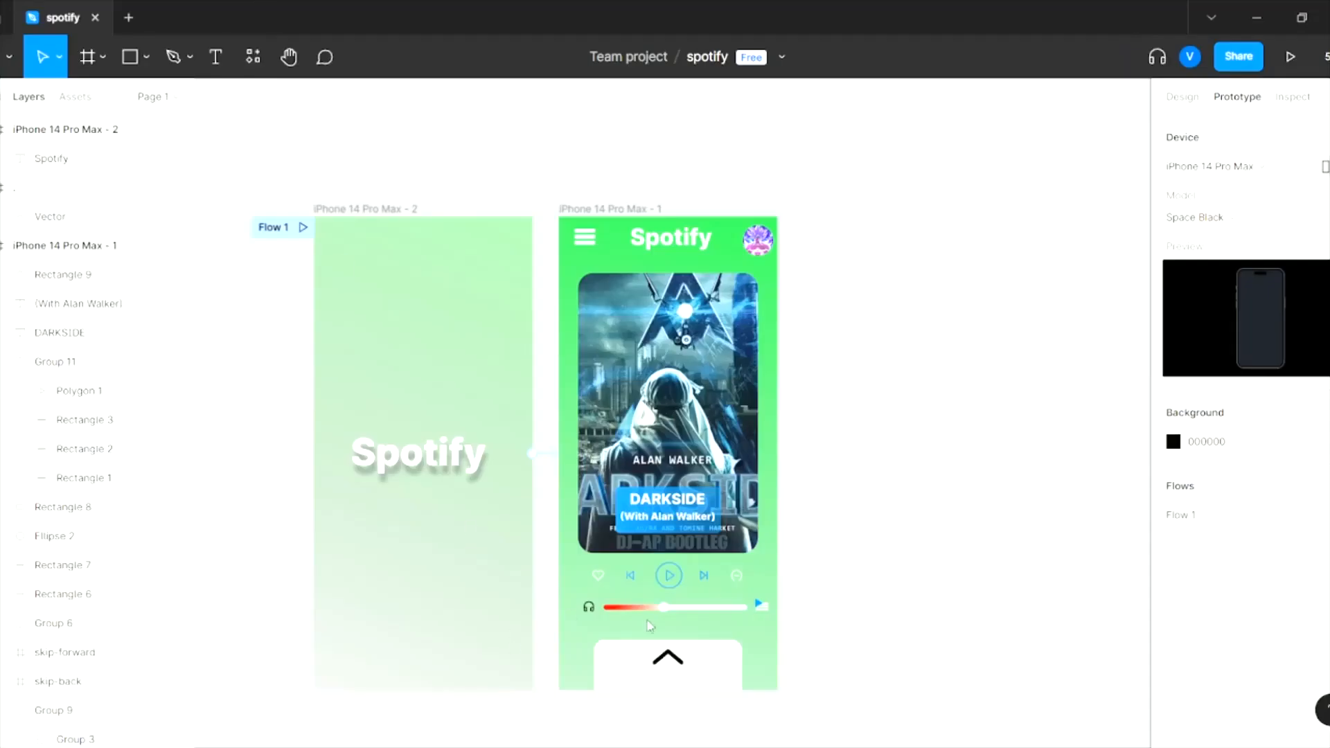
# - Move the white card slightly down in the player screen and place the chevron on it, inside the player frame
pyautogui.click(683, 661)
pyautogui.moveTo(682, 662)
pyautogui.mouseDown()
pyautogui.moveTo(838, 634)
pyautogui.moveTo(668, 658)
pyautogui.mouseUp()
pyautogui.press('Escape')
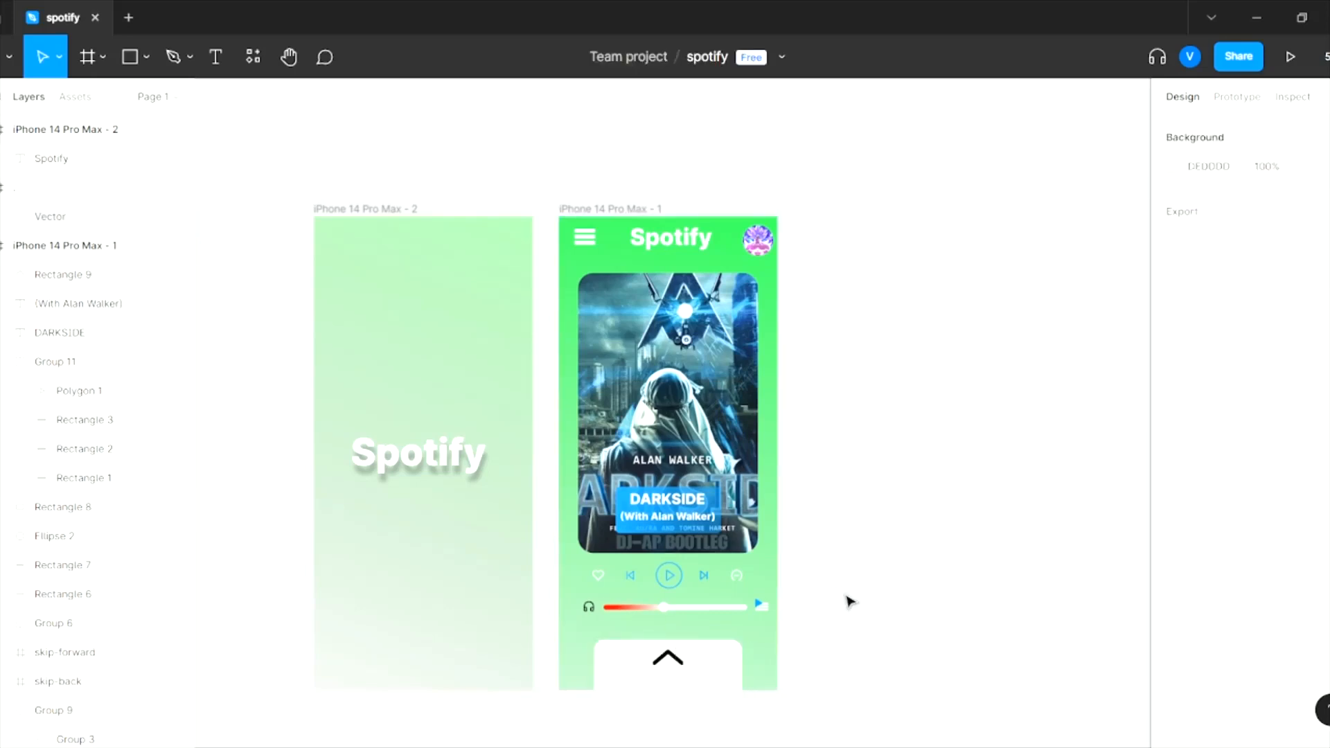
pyautogui.moveTo(714, 665); pyautogui.dragTo(717, 678)
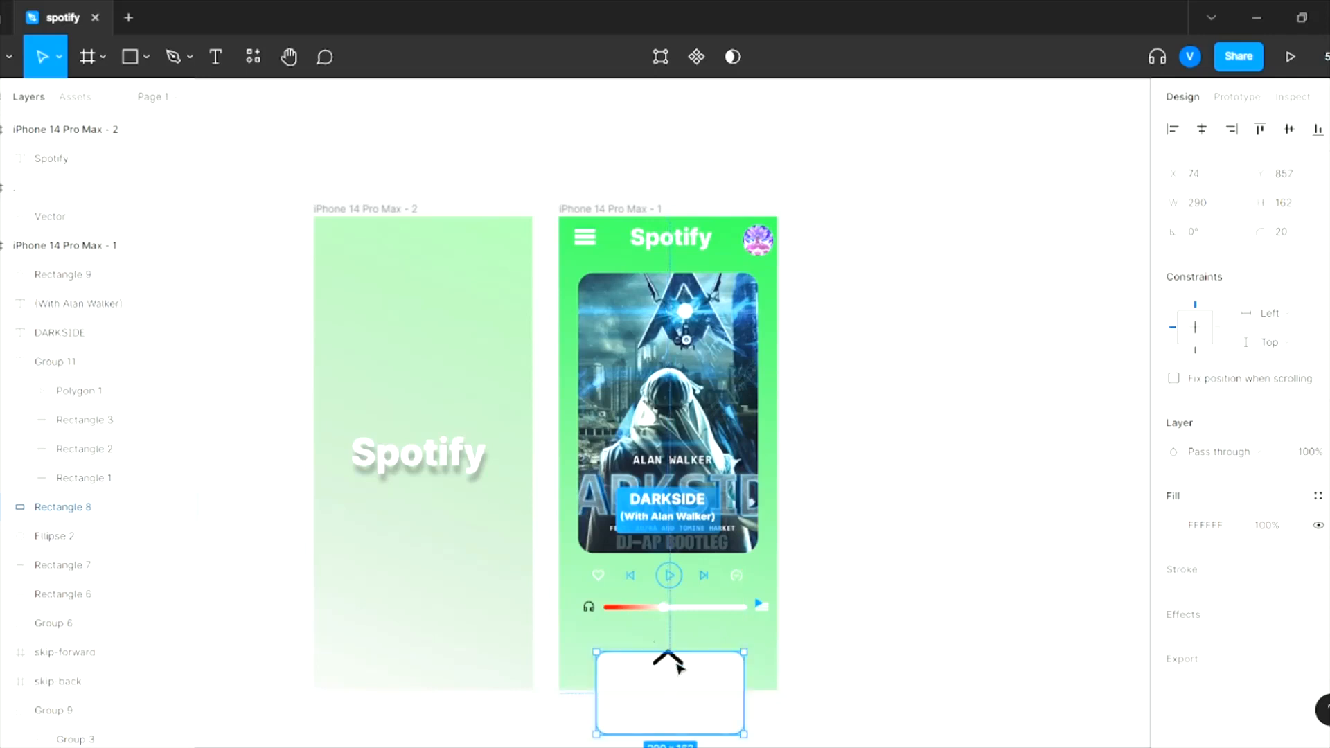
pyautogui.press('Escape')
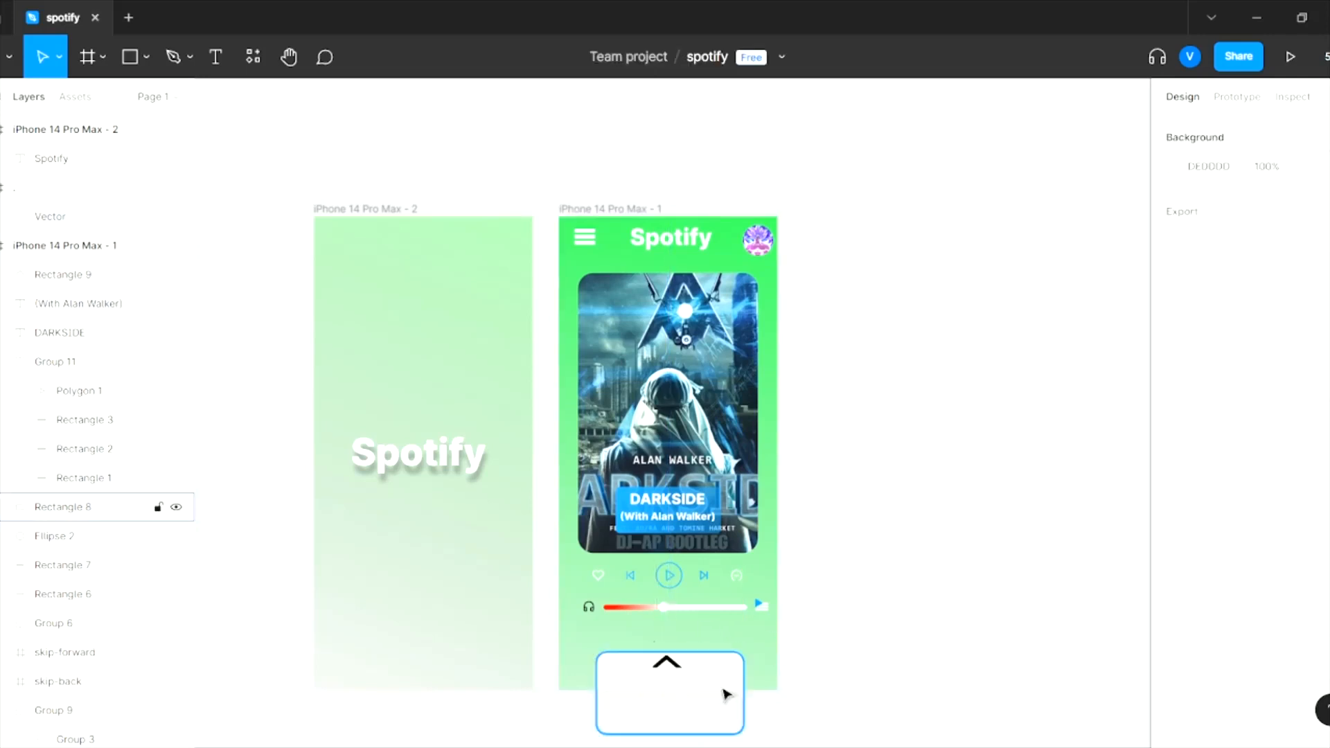
pyautogui.doubleClick(671, 663)
pyautogui.press('Escape')
pyautogui.press('Escape')
pyautogui.click(666, 660)
pyautogui.moveTo(666, 660); pyautogui.dragTo(671, 675)
pyautogui.click(864, 603)
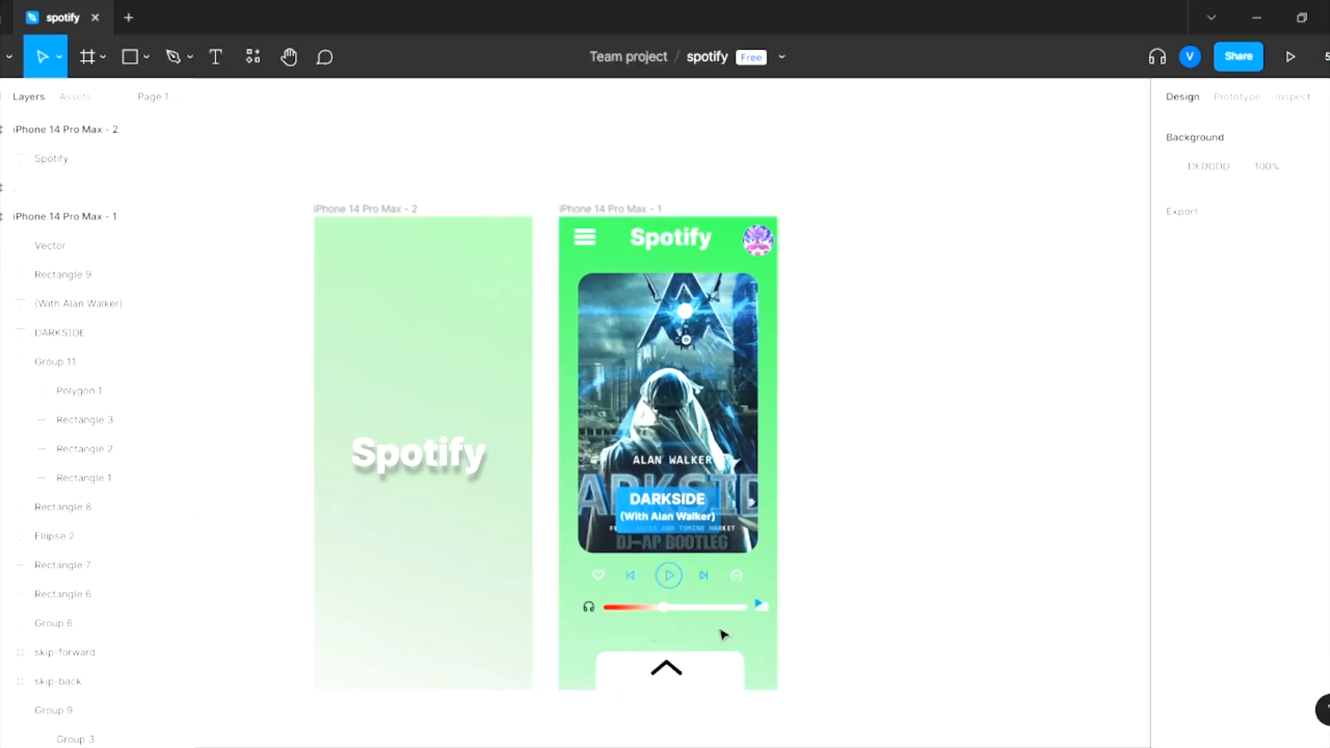
# - Raise the white card to X 72, Y 843 and shift the chevron up with it
pyautogui.click(669, 664)
pyautogui.click(853, 629)
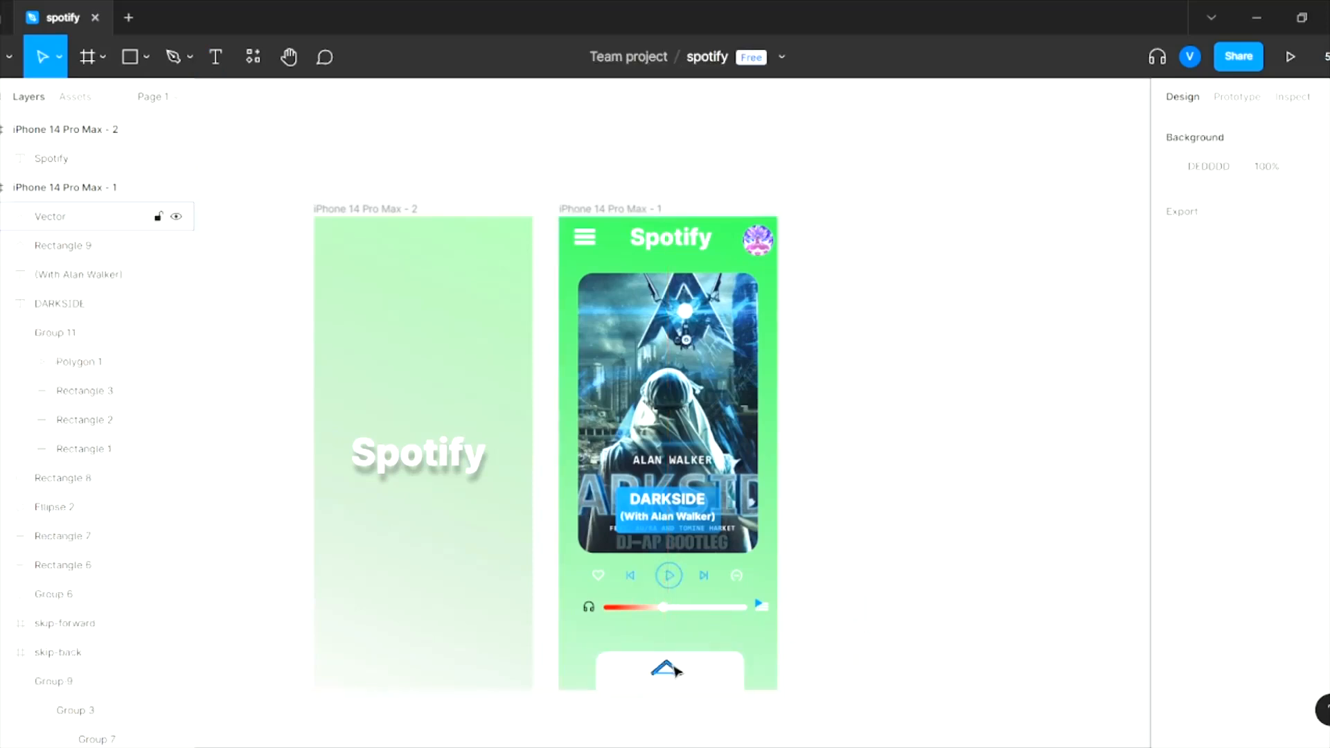
pyautogui.click(668, 667)
pyautogui.click(1012, 394)
pyautogui.click(736, 676)
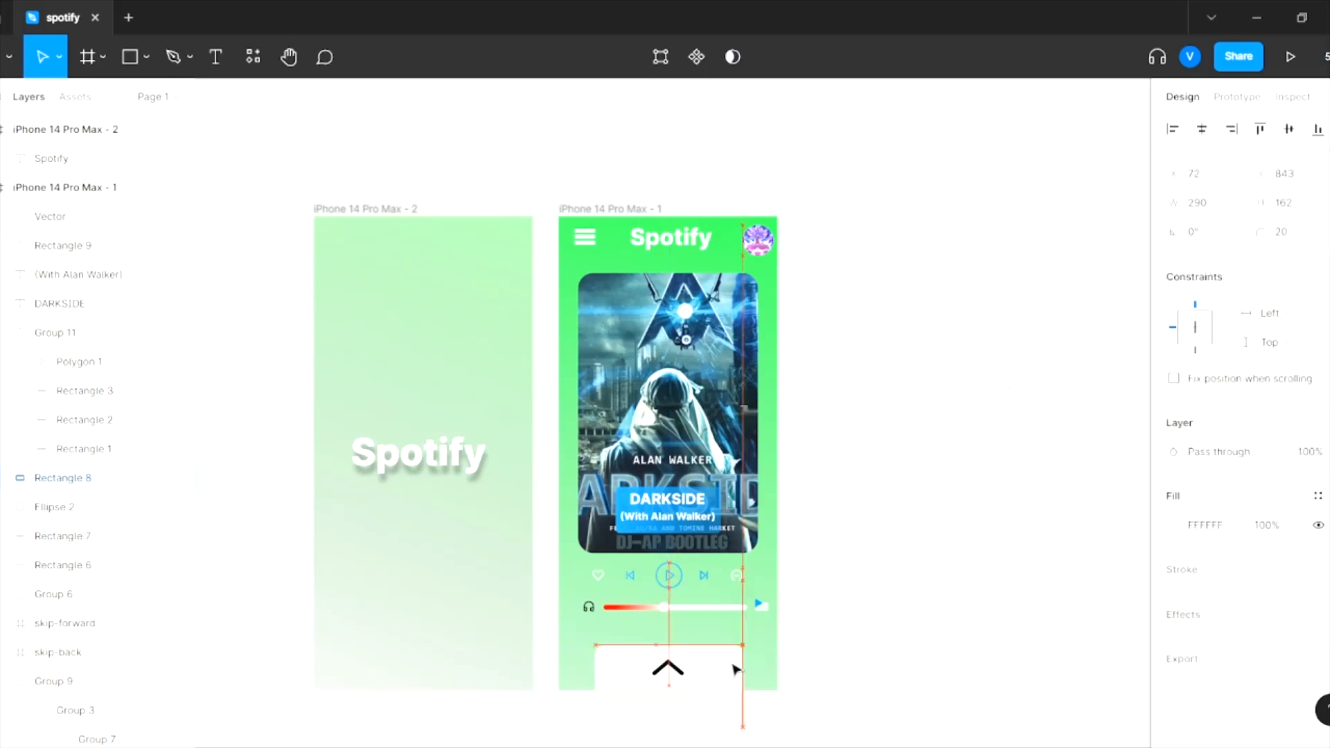
pyautogui.click(667, 667)
pyautogui.click(935, 437)
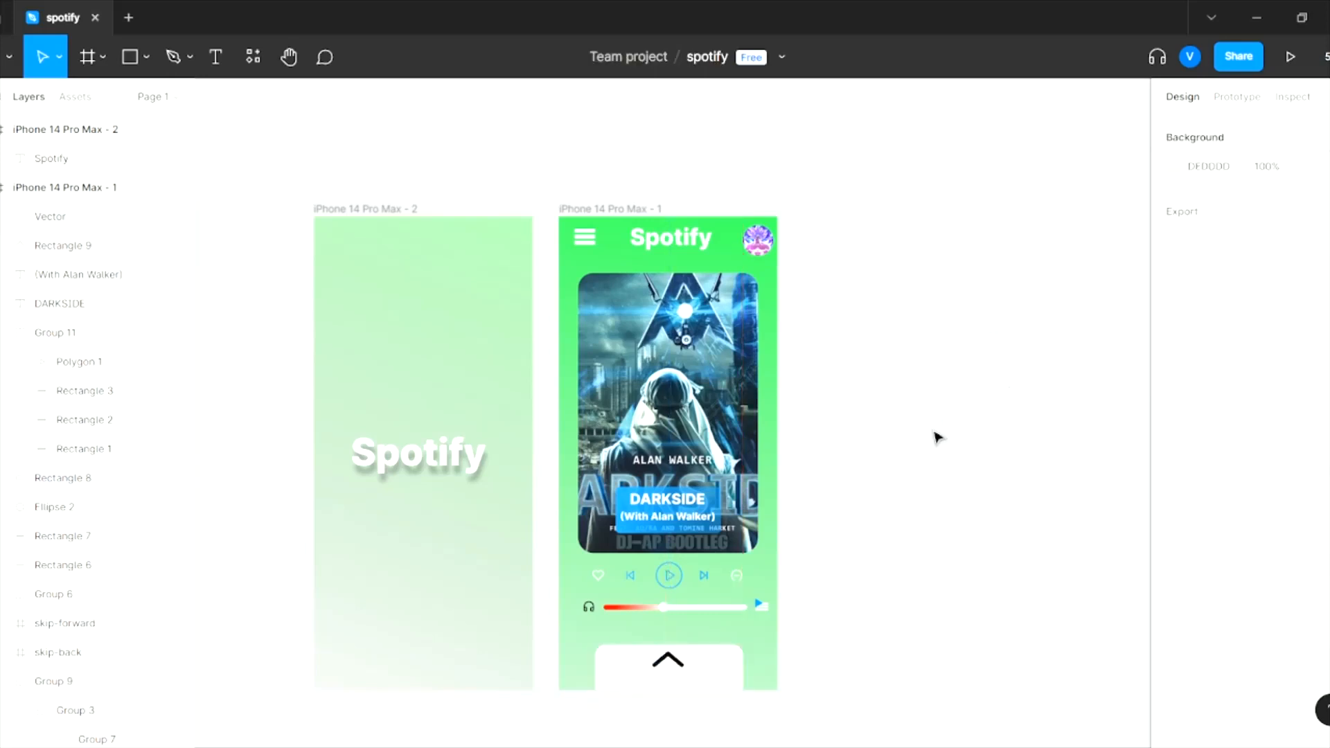
# - Duplicate the iPhone 14 Pro Max - 1 player frame
pyautogui.scroll(-3, 936, 436)
pyautogui.click(757, 286)
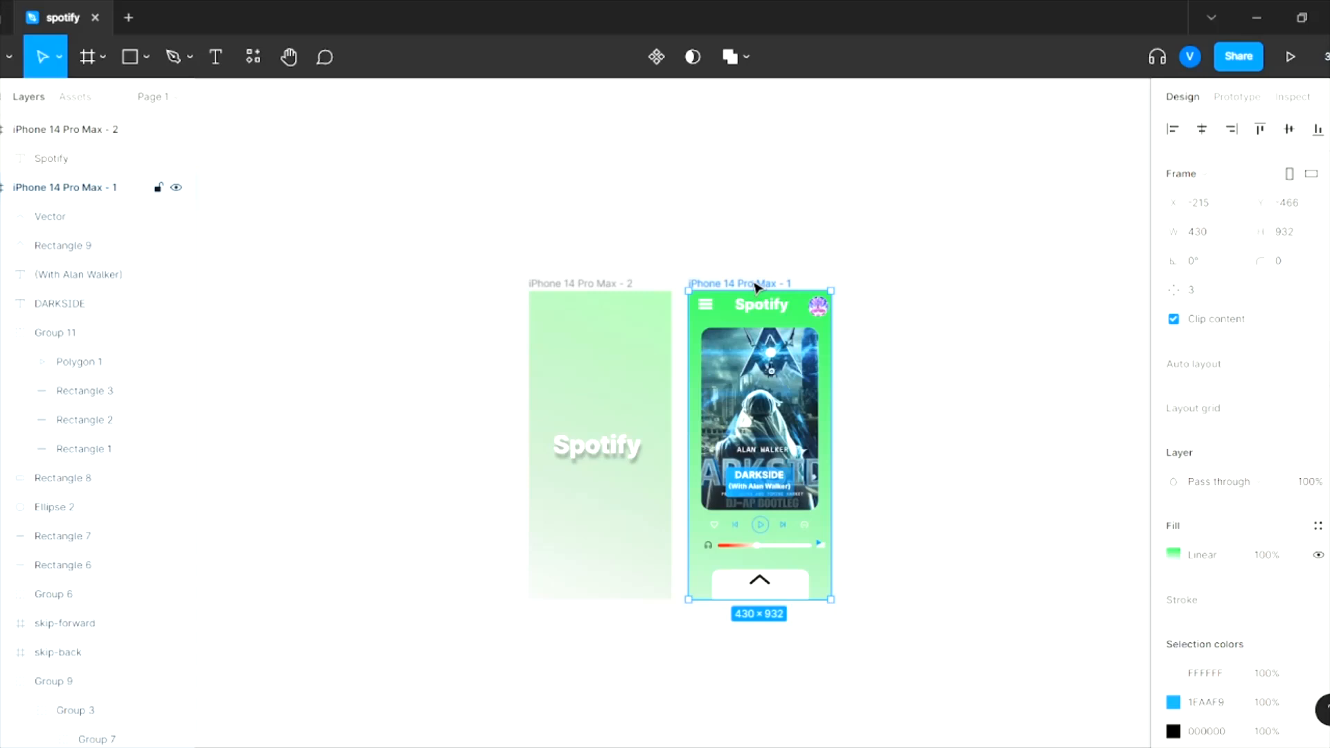
pyautogui.hotkey('ctrl', 'd')
# - Insert the pause-circle icon from the Feather Icons plugin
pyautogui.rightClick(372, 272)
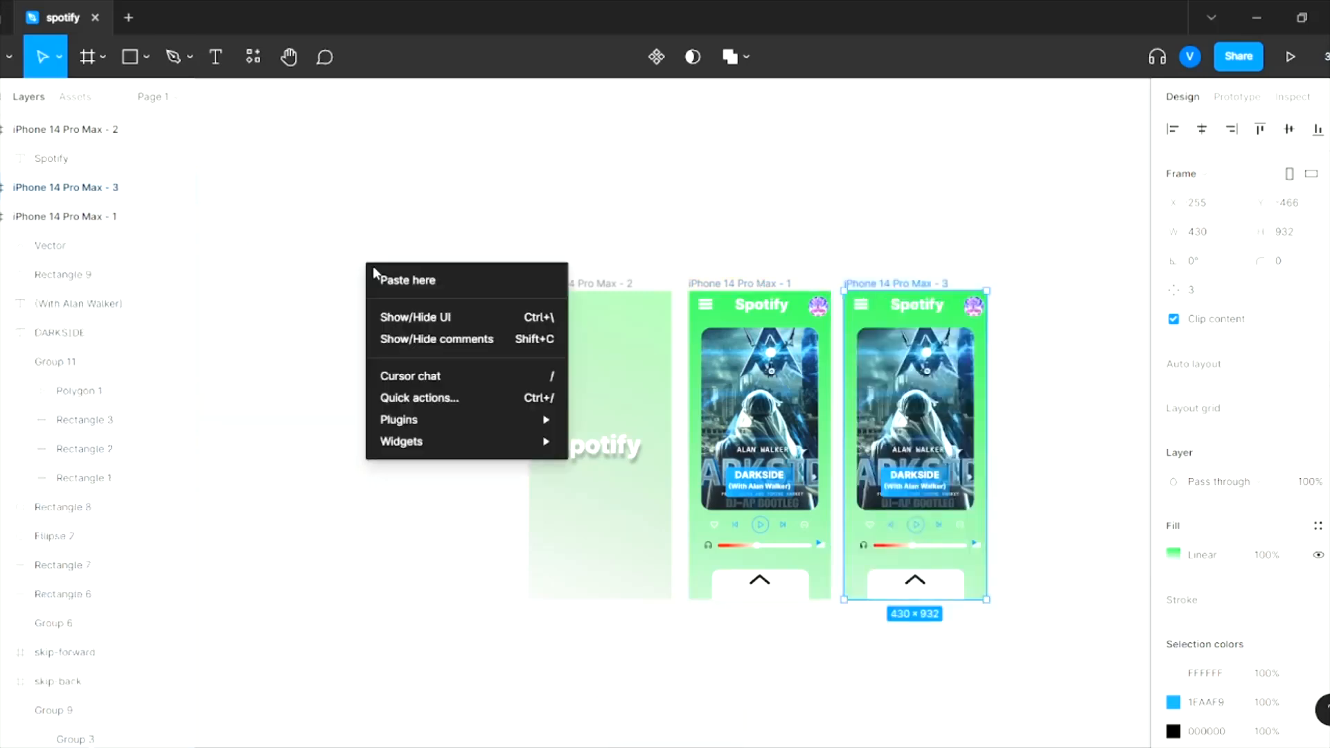
pyautogui.moveTo(415, 418)
pyautogui.click(627, 460)
pyautogui.scroll(-10, 80, 369)
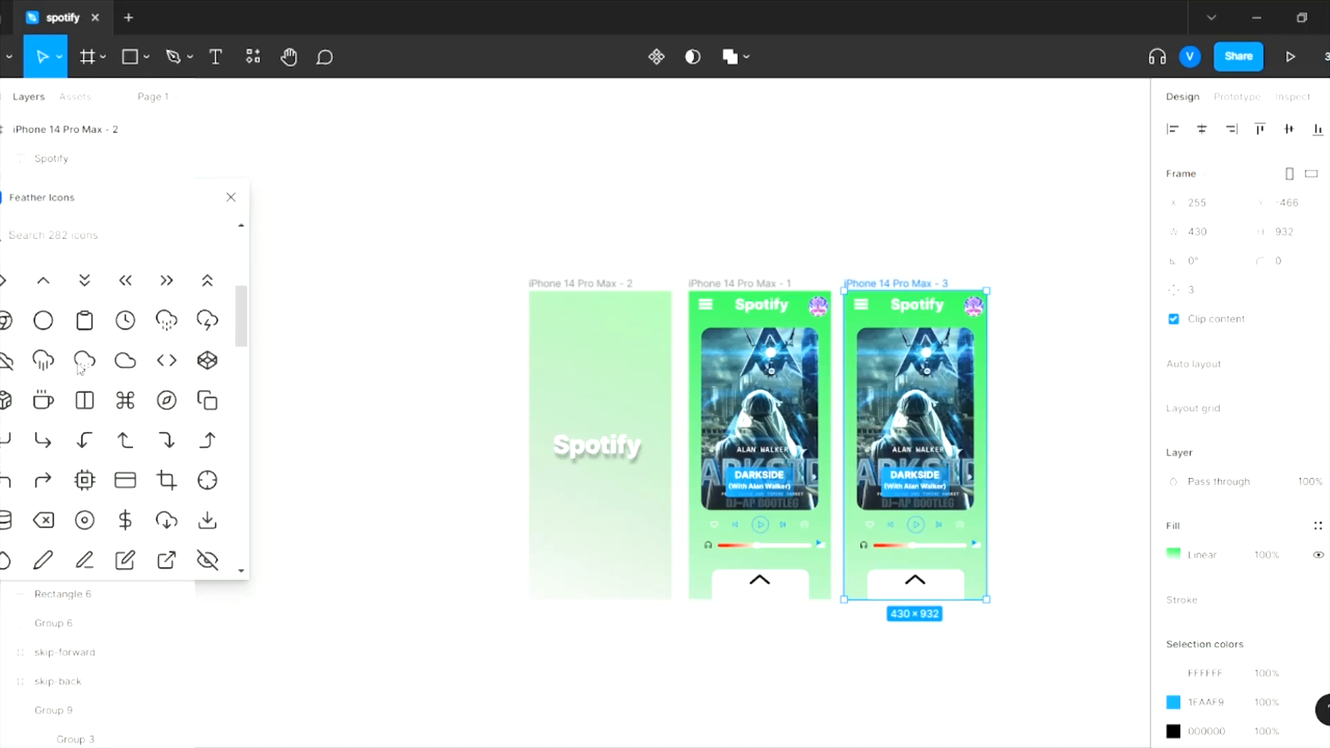
pyautogui.scroll(-5, 80, 368)
pyautogui.scroll(6, 104, 388)
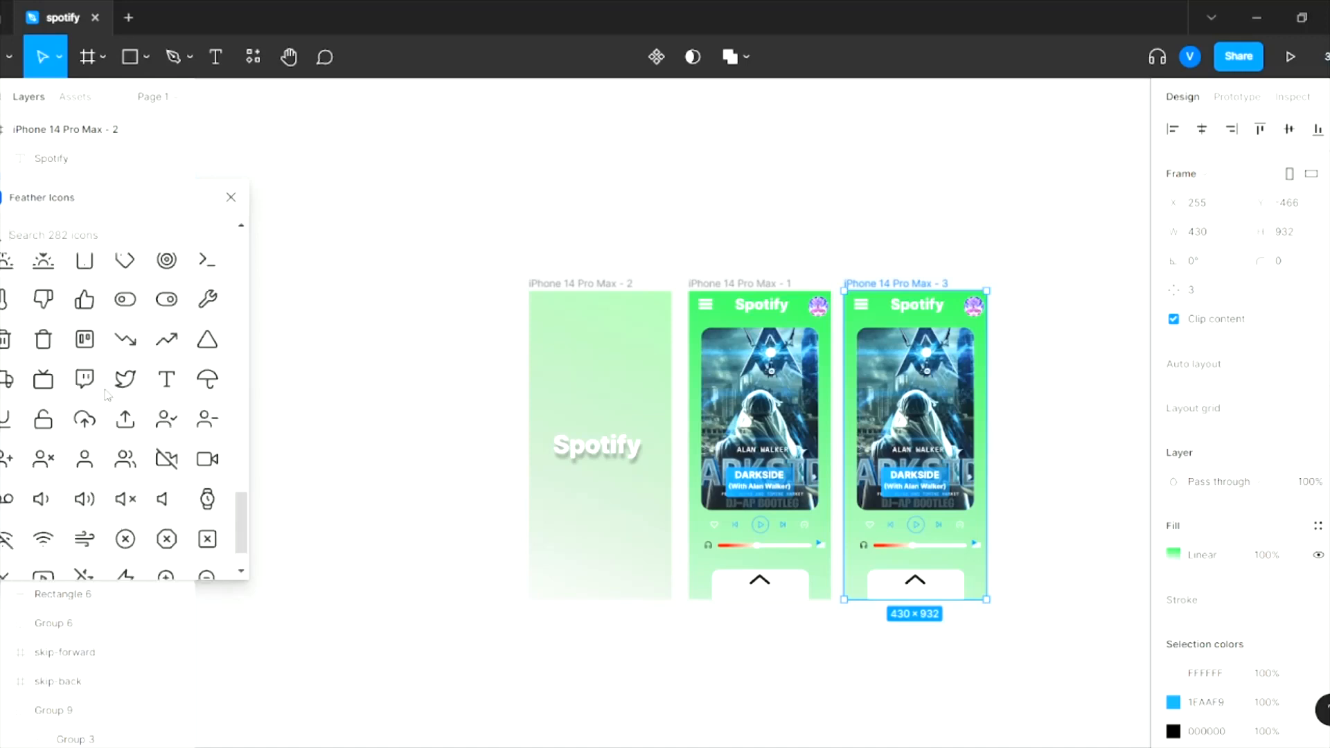
pyautogui.scroll(3, 107, 395)
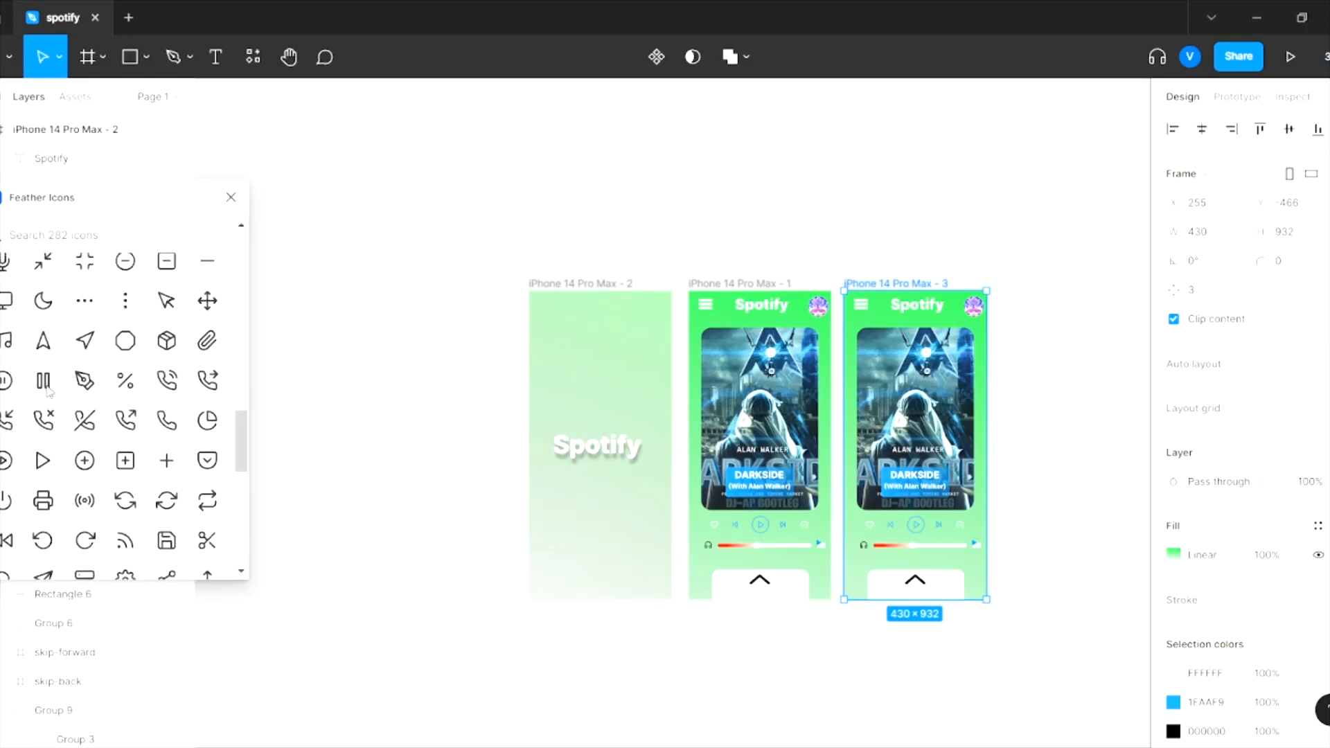
pyautogui.click(12, 381)
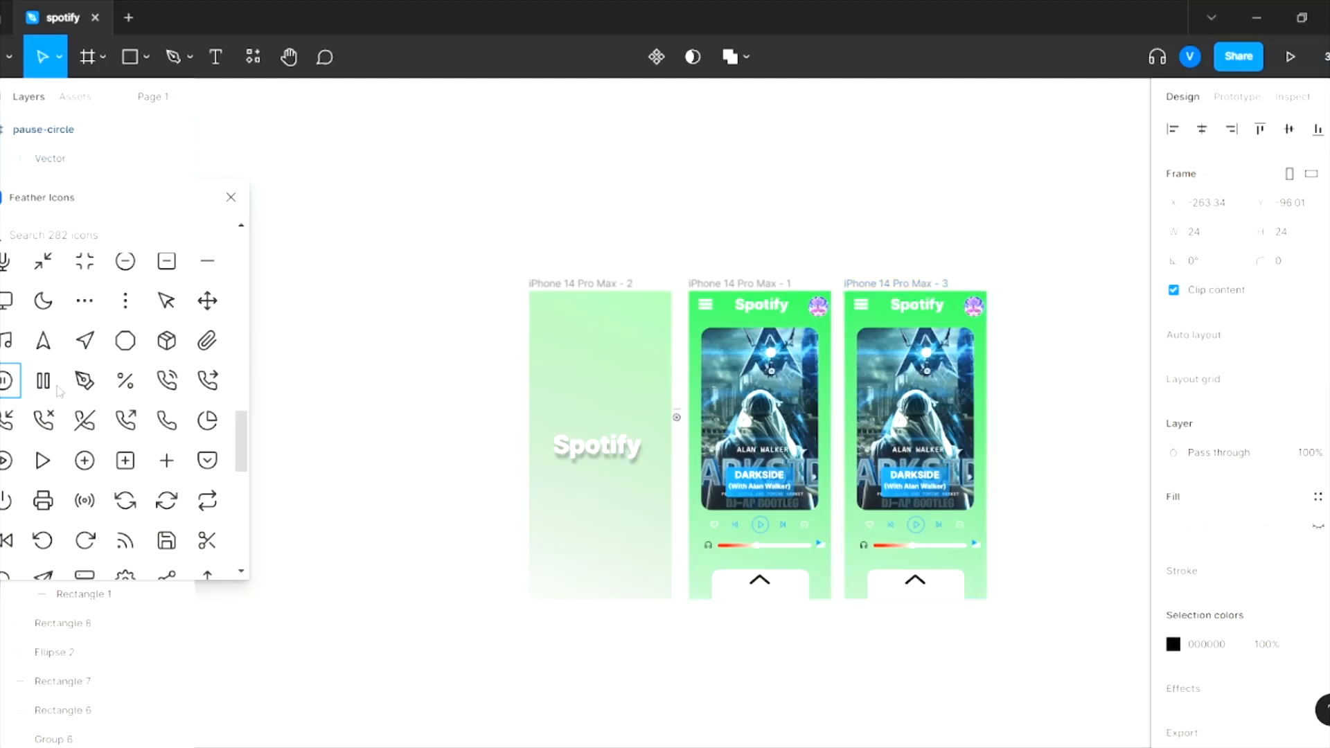
pyautogui.click(234, 198)
# - Move the pause icon into the duplicated player frame, just below the play button at X 164, Y 723
pyautogui.scroll(3, 683, 412)
pyautogui.moveTo(674, 422); pyautogui.dragTo(699, 591)
pyautogui.scroll(-4, 1045, 437)
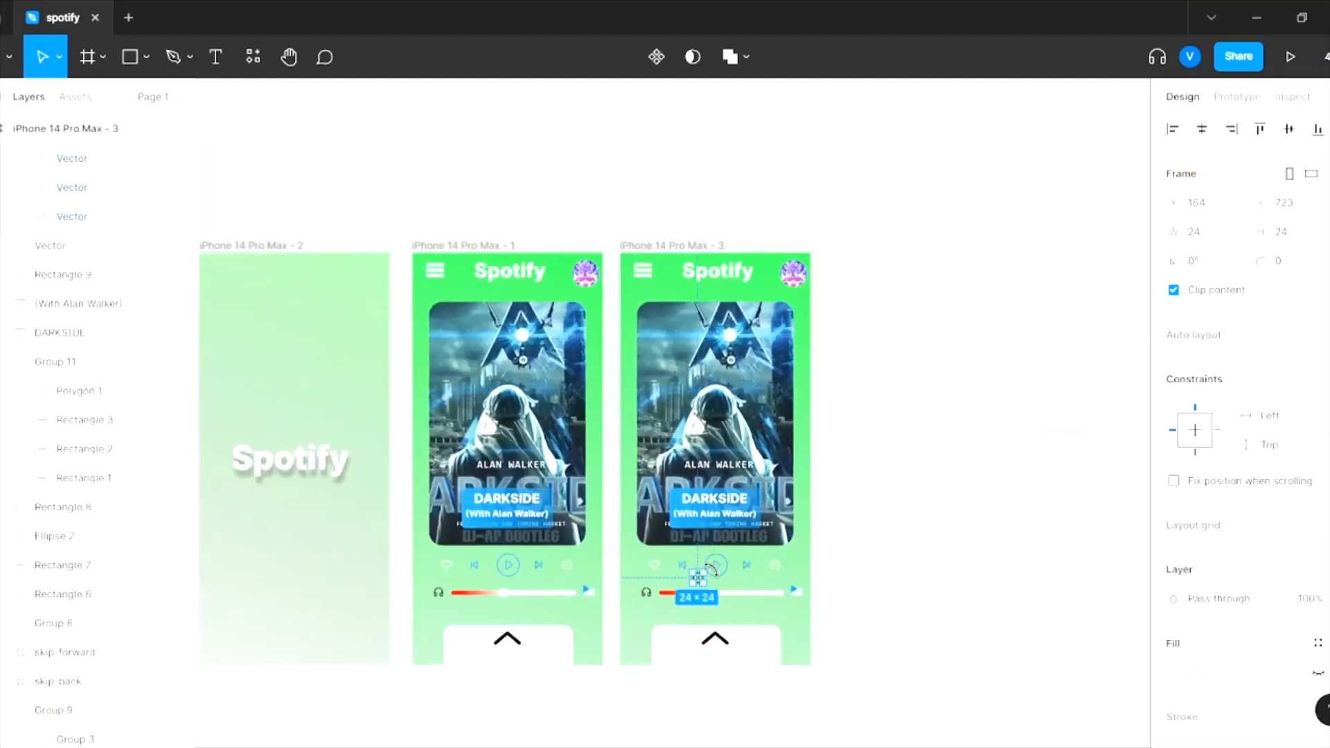
pyautogui.click(717, 568)
pyautogui.scroll(3, 697, 581)
pyautogui.click(701, 581)
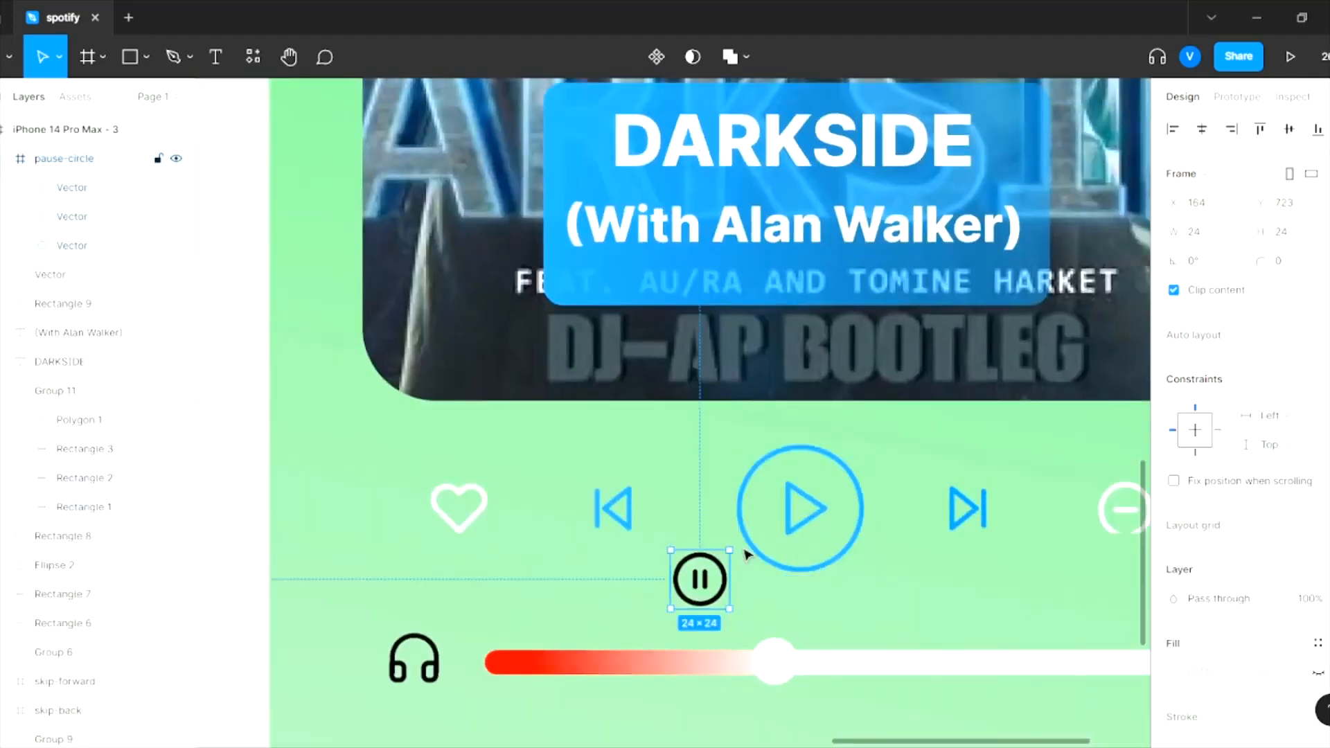
# - Examine the position of the play button's outer circle in the duplicated player frame
pyautogui.doubleClick(807, 514)
pyautogui.click(846, 534)
pyautogui.doubleClick(860, 535)
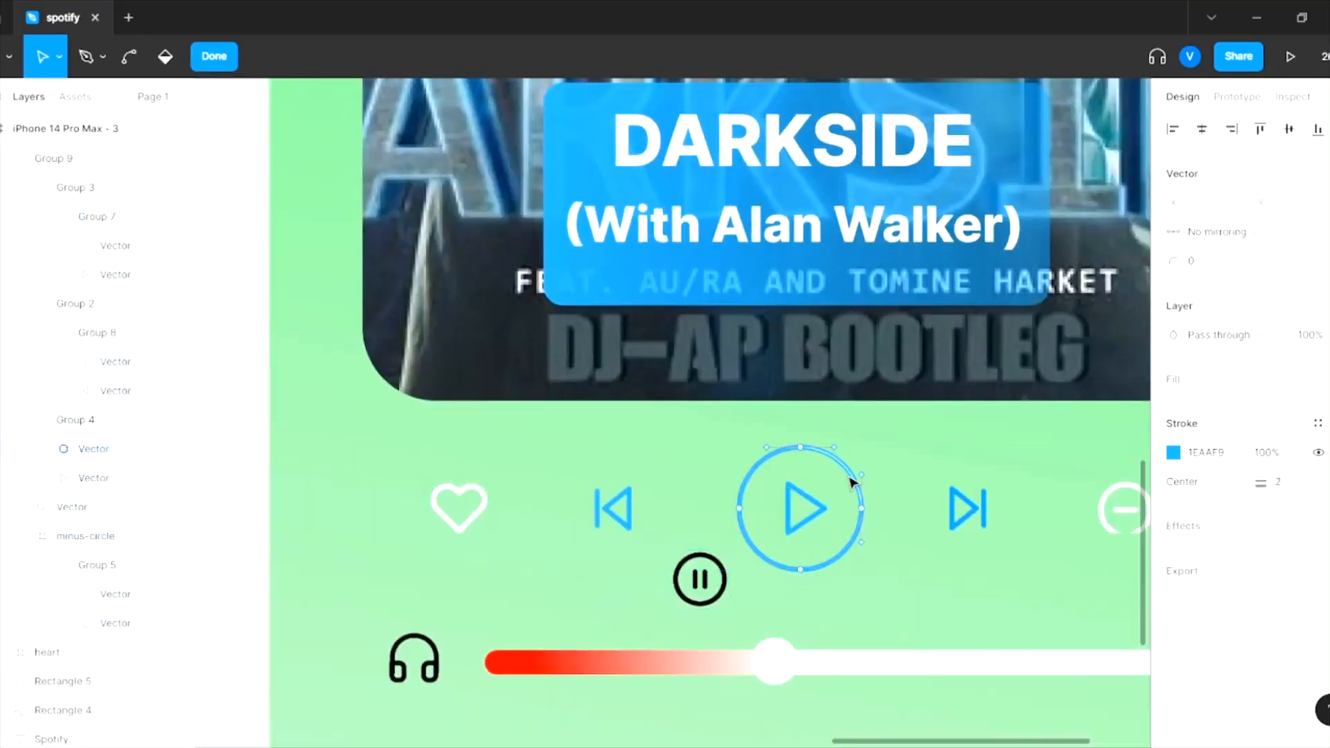
pyautogui.press('Escape')
pyautogui.click(719, 575)
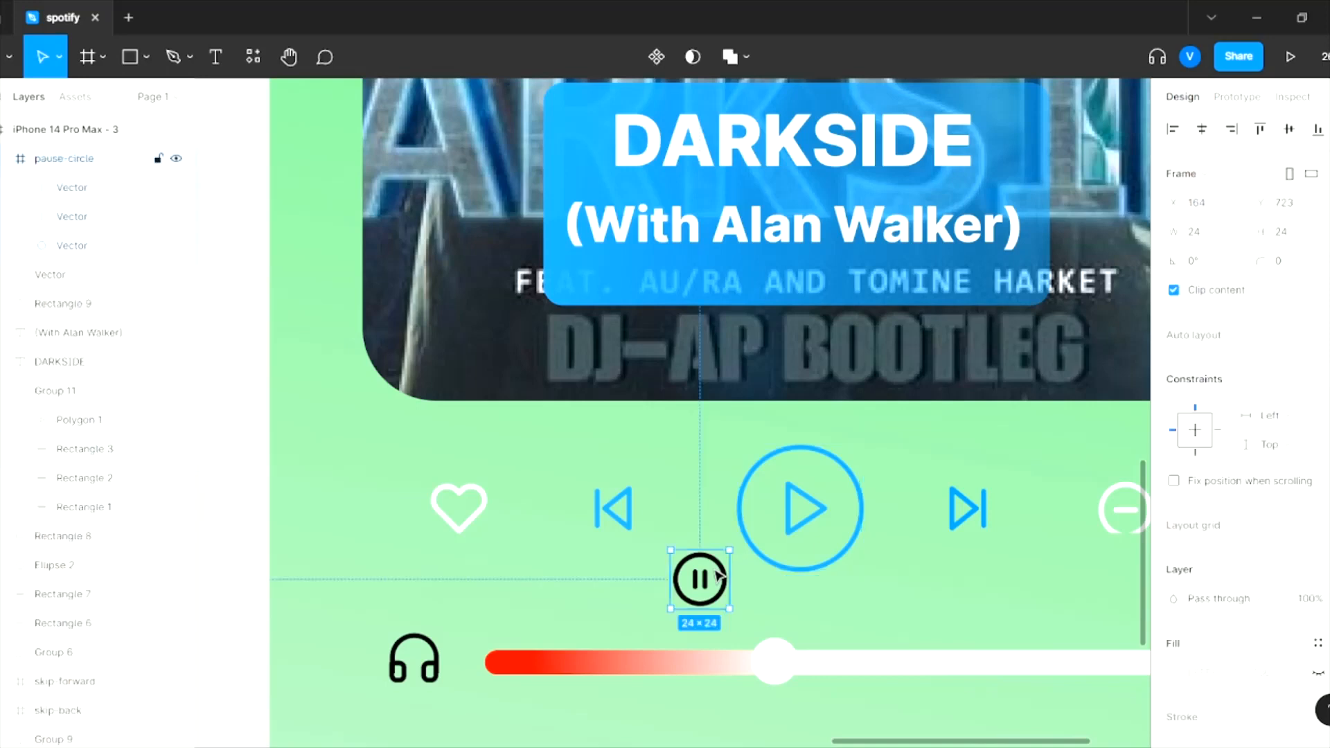
pyautogui.click(859, 489)
# - Set the pause icon's position to X 192, Y 681 so it aligns with the play button's circle
pyautogui.click(722, 586)
pyautogui.click(1202, 214)
pyautogui.write('192')
pyautogui.press('Tab')
pyautogui.write('681')
pyautogui.press('Return')
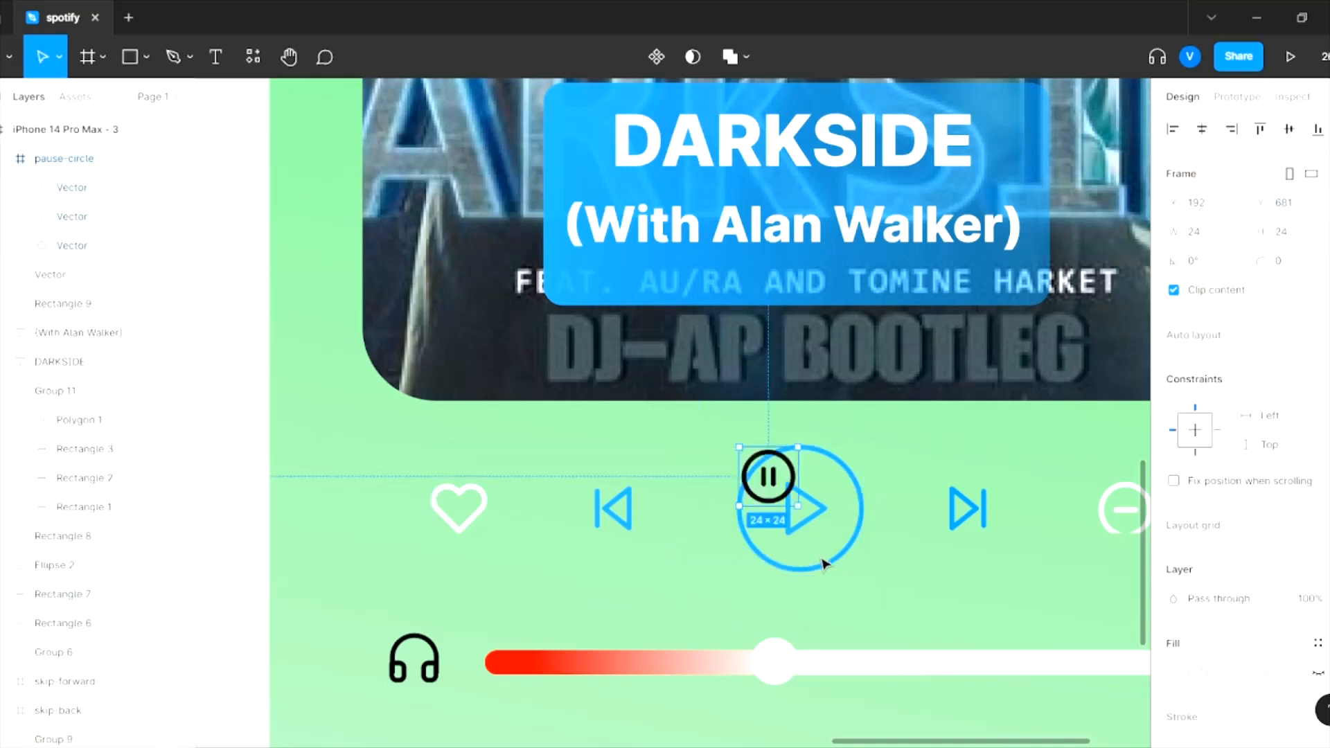
# - Remove the play button from the duplicated player frame and resize the pause icon to 50 × 50
pyautogui.click(858, 538)
pyautogui.press('Escape')
pyautogui.keyDown('ctrl'); pyautogui.click(808, 523); pyautogui.keyUp('ctrl')
pyautogui.click(782, 483)
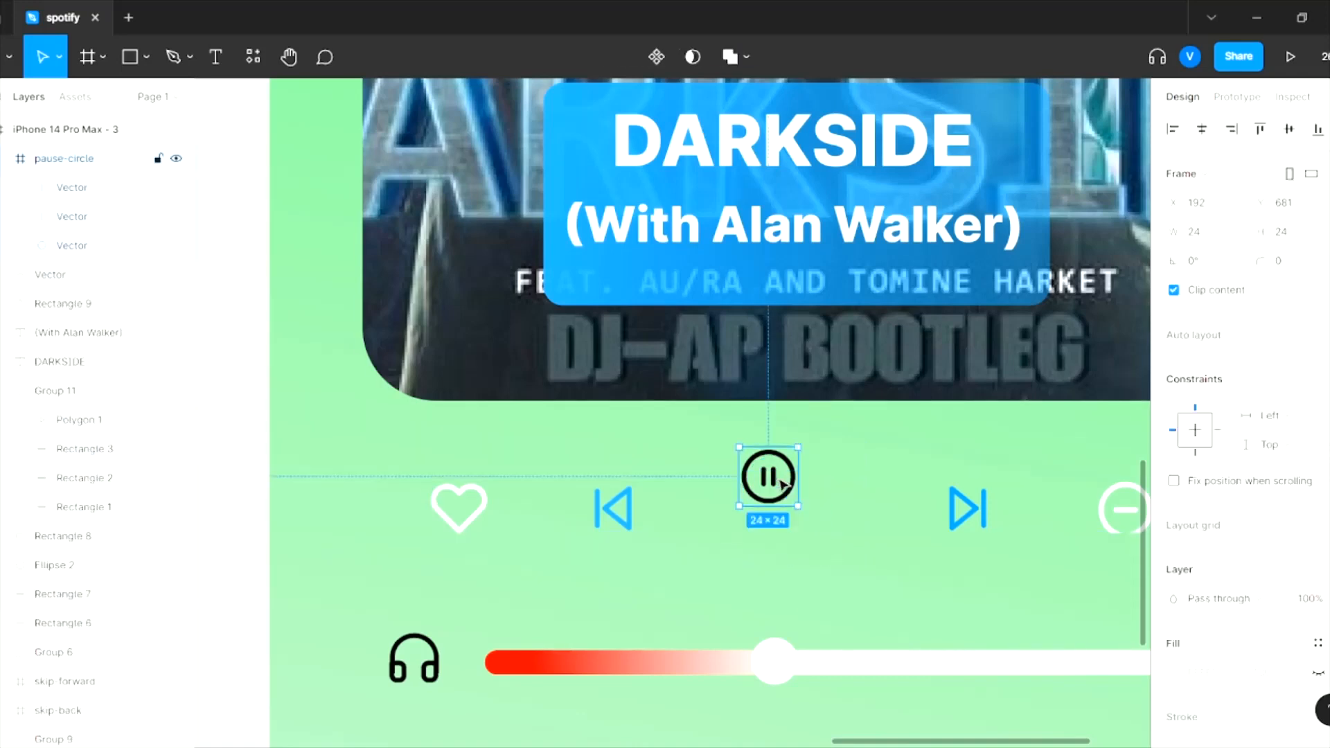
pyautogui.write('50')
pyautogui.press('Tab')
pyautogui.write('50')
pyautogui.press('Return')
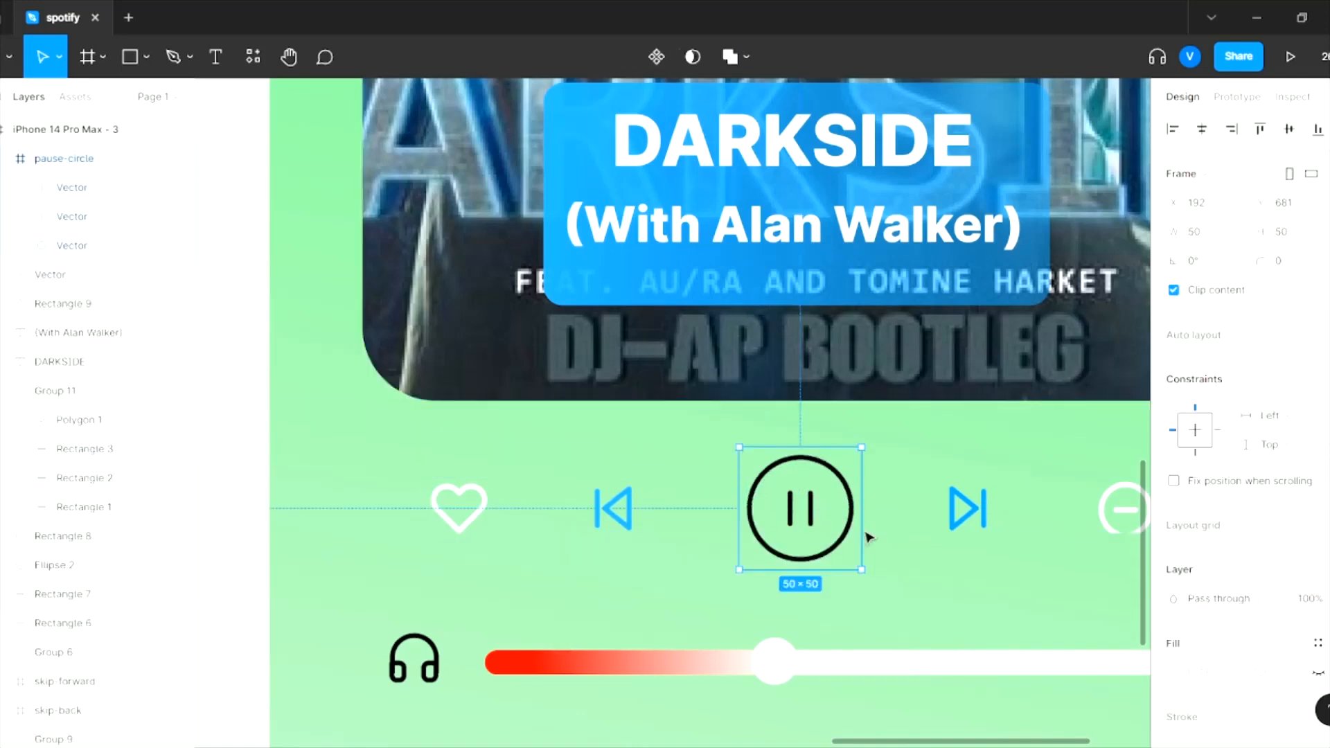
# - Recolor the pause icon's strokes from black to the document's blue 1EAAF9
pyautogui.click(1176, 674)
pyautogui.press('i')
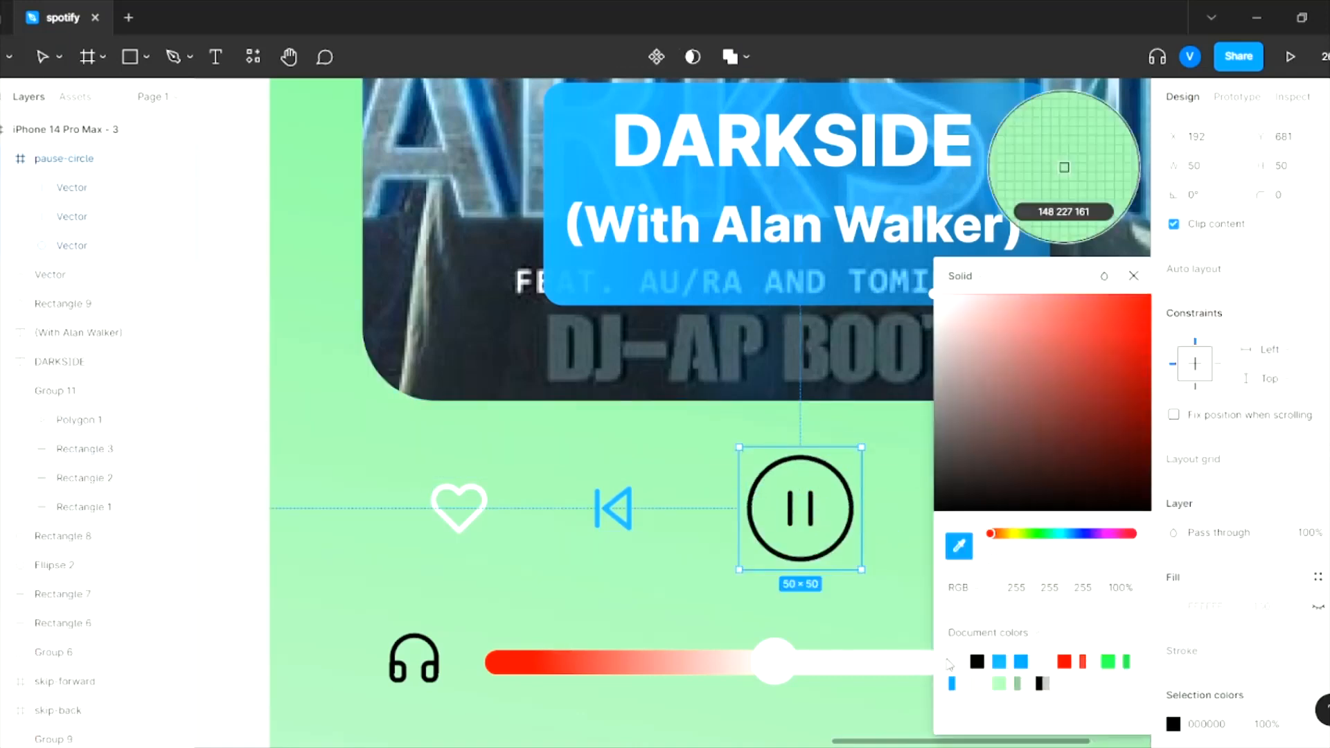
pyautogui.click(997, 662)
pyautogui.scroll(-2, 1189, 610)
pyautogui.click(1173, 591)
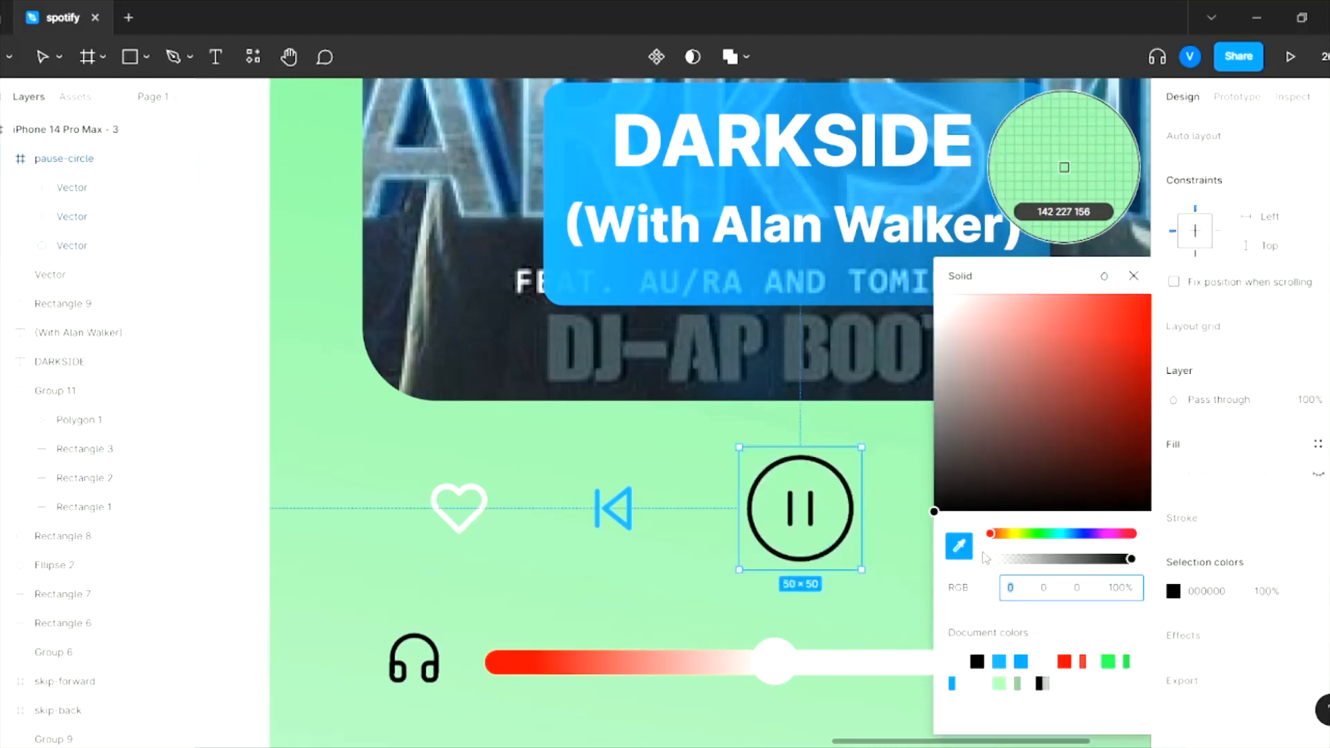
pyautogui.click(1005, 664)
pyautogui.click(1134, 276)
pyautogui.scroll(-4, 1140, 279)
pyautogui.scroll(2, 1081, 298)
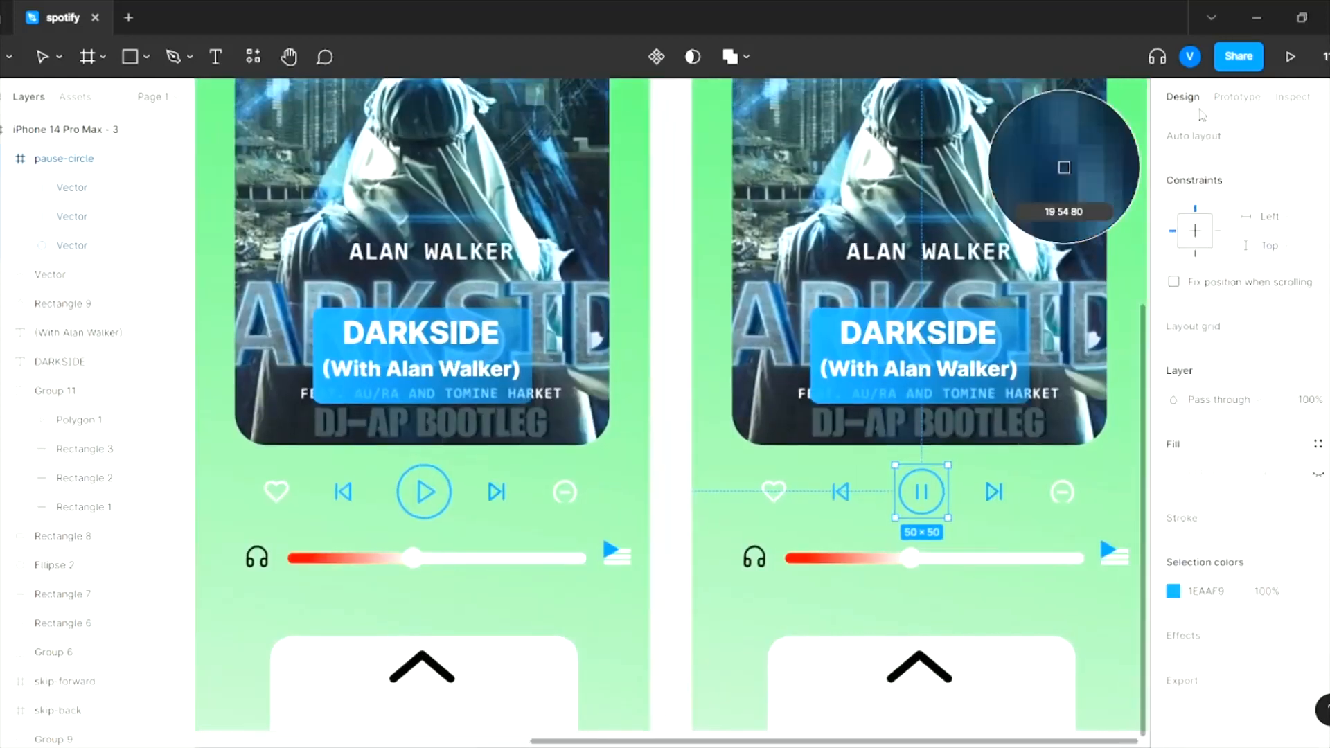
# - Link the play button to the pause frame and the pause icon back to the player frame, navigating on tap with Instant animation
pyautogui.click(1237, 97)
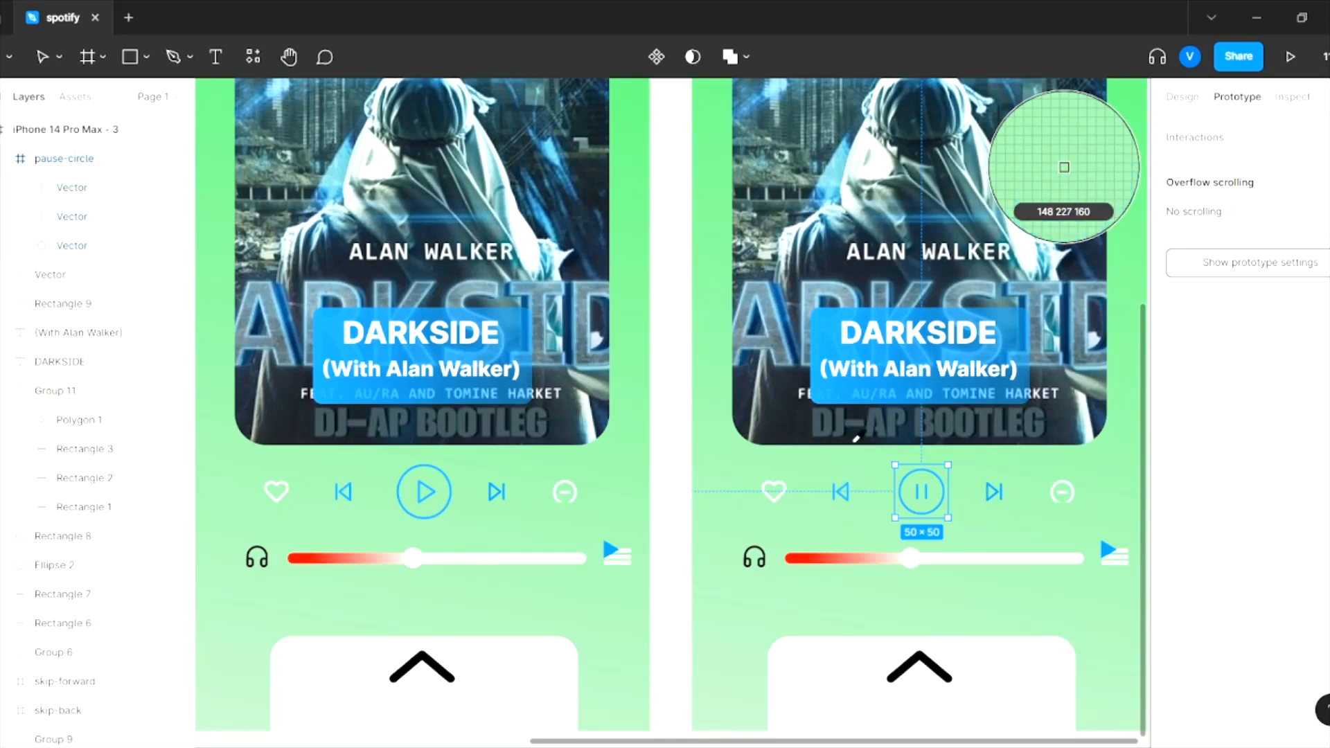
pyautogui.press('Escape')
pyautogui.click(681, 493)
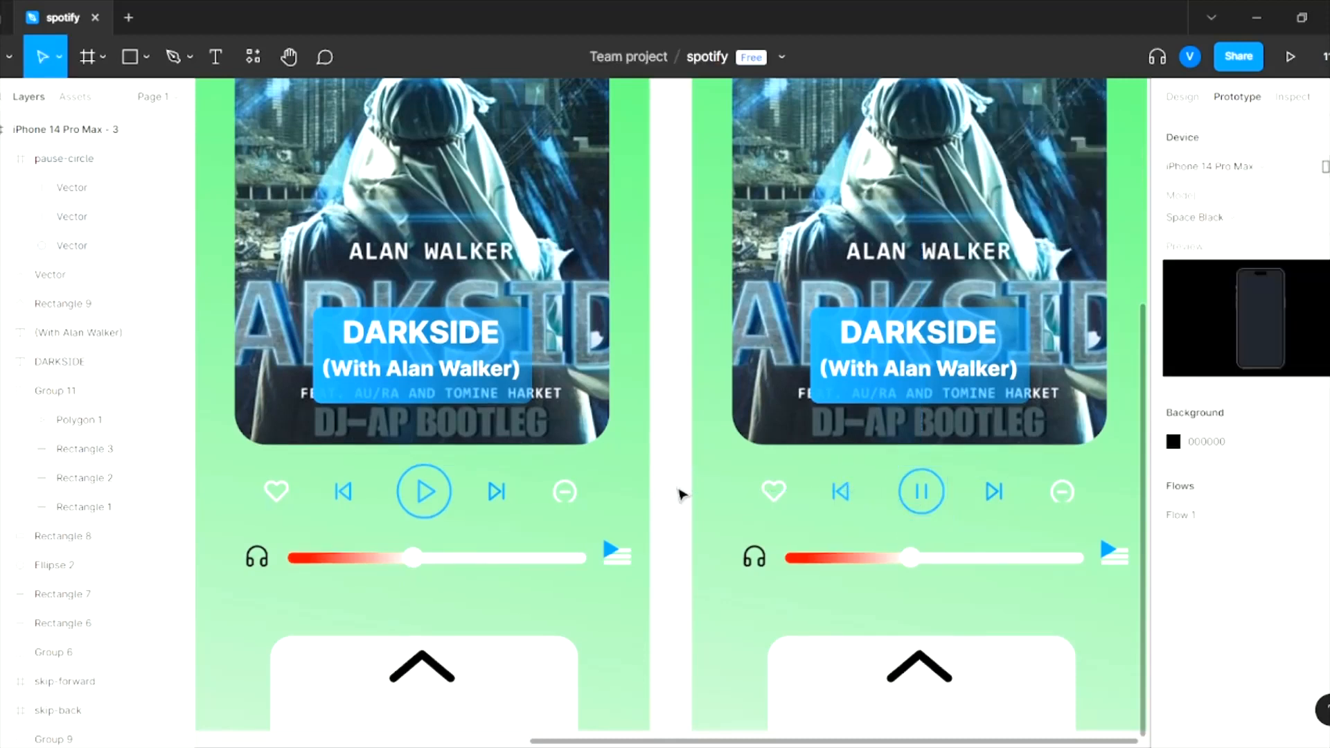
pyautogui.click(444, 487)
pyautogui.moveTo(454, 494); pyautogui.dragTo(698, 461)
pyautogui.click(670, 426)
pyautogui.moveTo(896, 491); pyautogui.dragTo(624, 437)
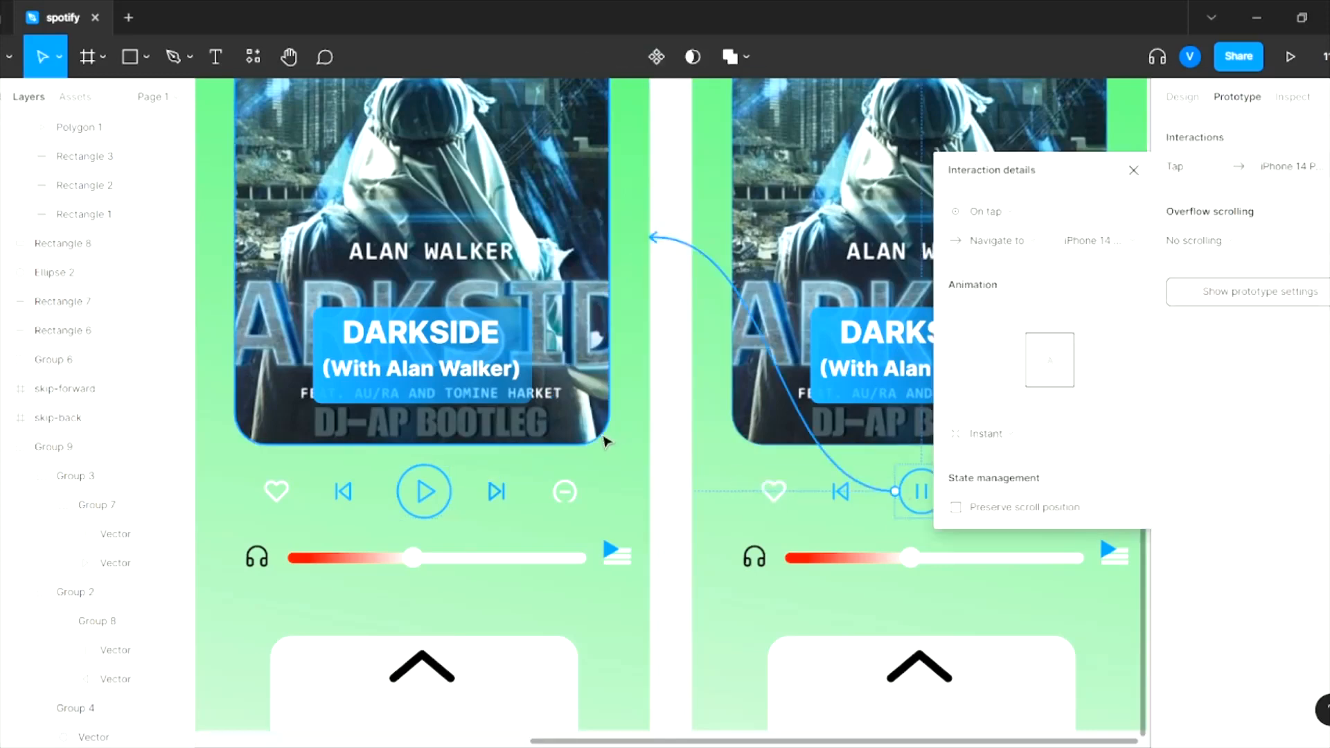
pyautogui.click(680, 445)
# - Add a 1:50 time label below the start of the player frame's progress bar in Inter Regular 16 with 5.5% letter spacing
pyautogui.scroll(-3, 704, 436)
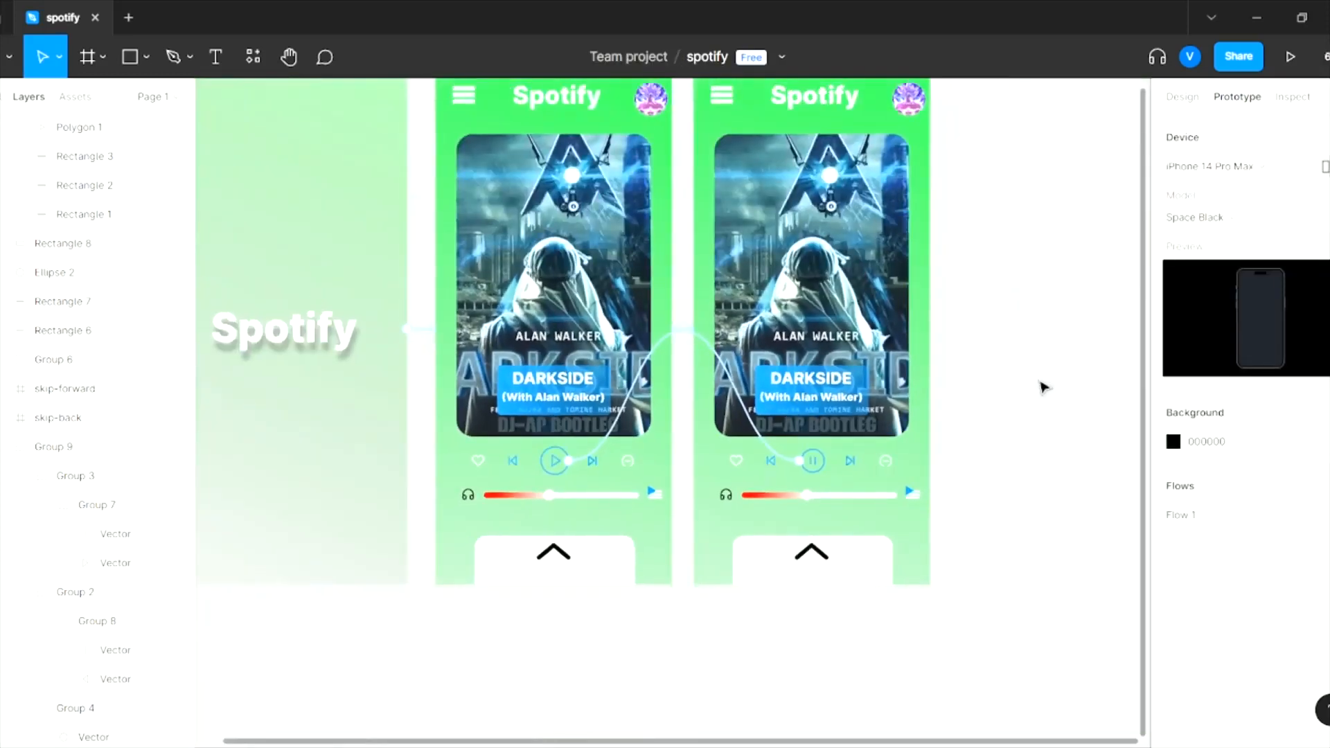
pyautogui.click(215, 57)
pyautogui.scroll(5, 557, 544)
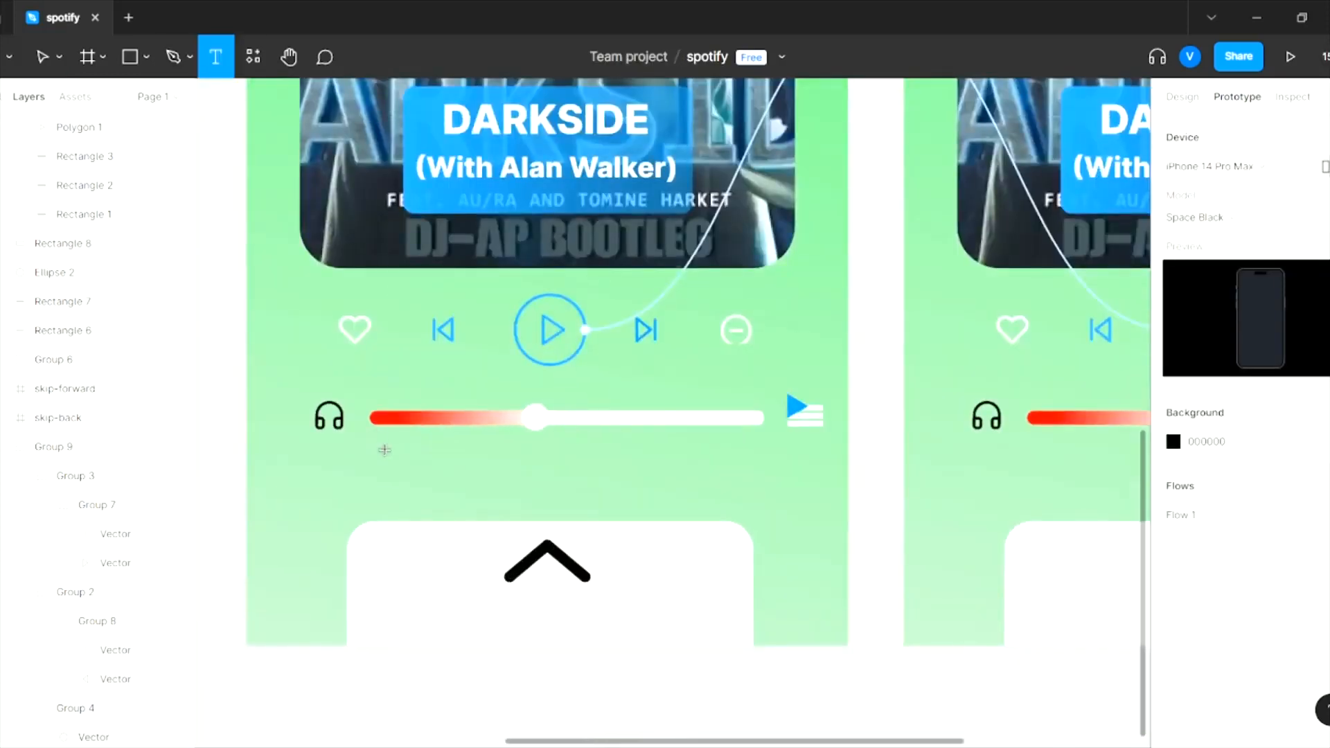
pyautogui.click(371, 447)
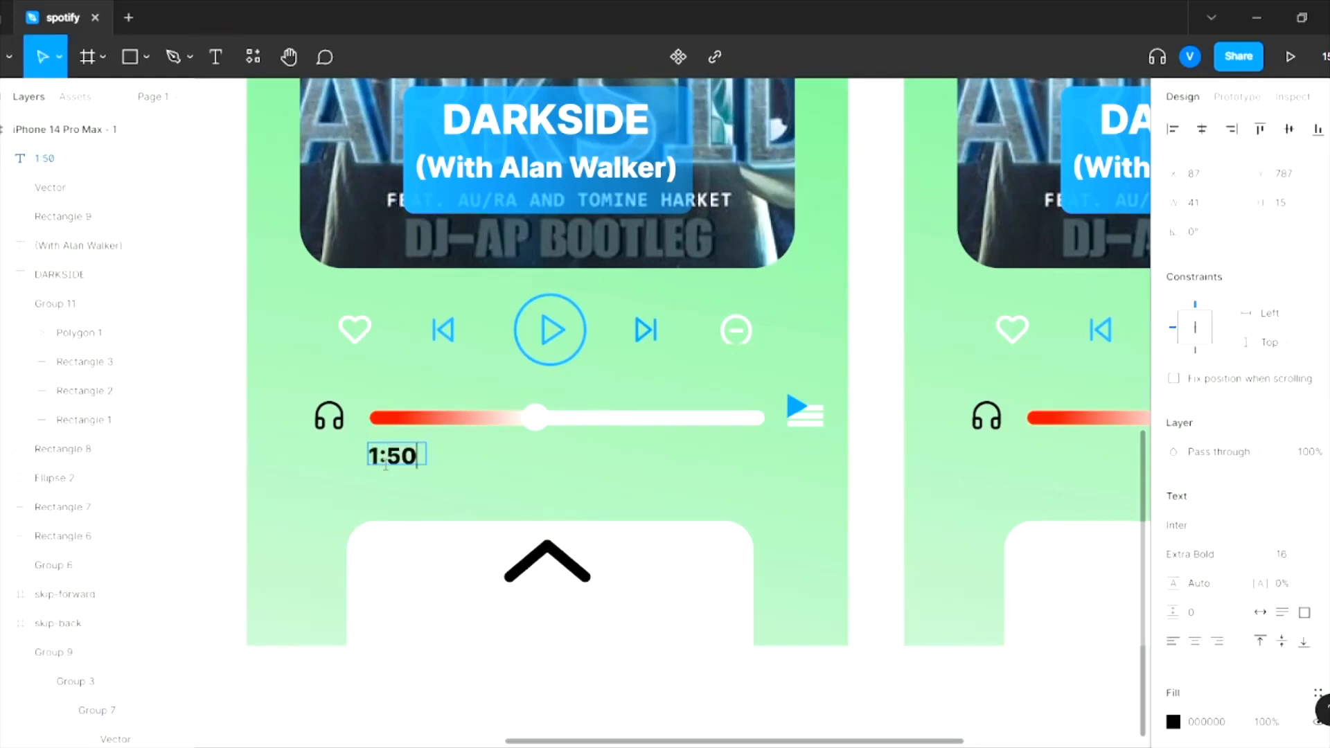
pyautogui.hotkey('ctrl', 'a')
pyautogui.hotkey('ctrl', 'b')
pyautogui.click(1282, 583)
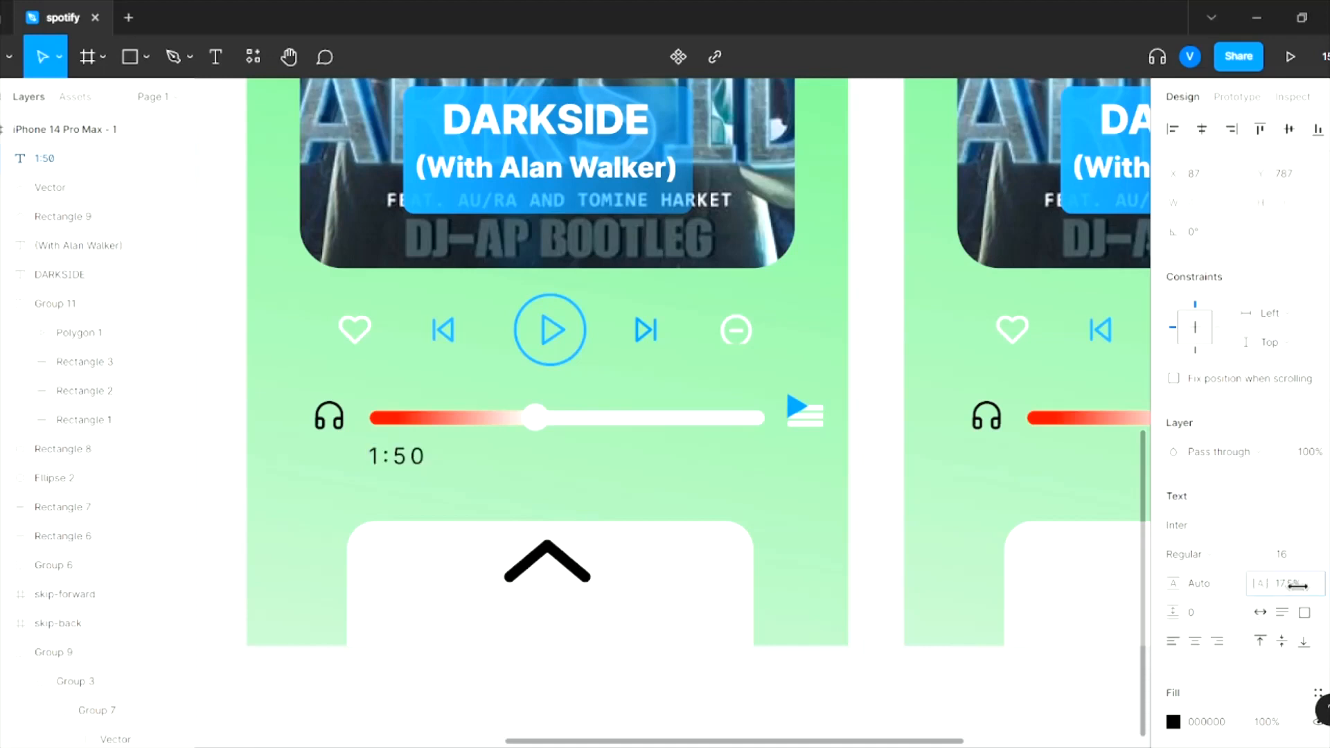
pyautogui.write('5.5')
pyautogui.press('Return')
pyautogui.press('Escape')
# - Duplicate the 1:50 label to the far end of the progress bar and change its text to 3:03
pyautogui.moveTo(401, 460); pyautogui.dragTo(748, 454)
pyautogui.hotkey('ctrl', 'd')
pyautogui.doubleClick(738, 453)
pyautogui.press('BackSpace')
pyautogui.press('BackSpace')
pyautogui.press('BackSpace')
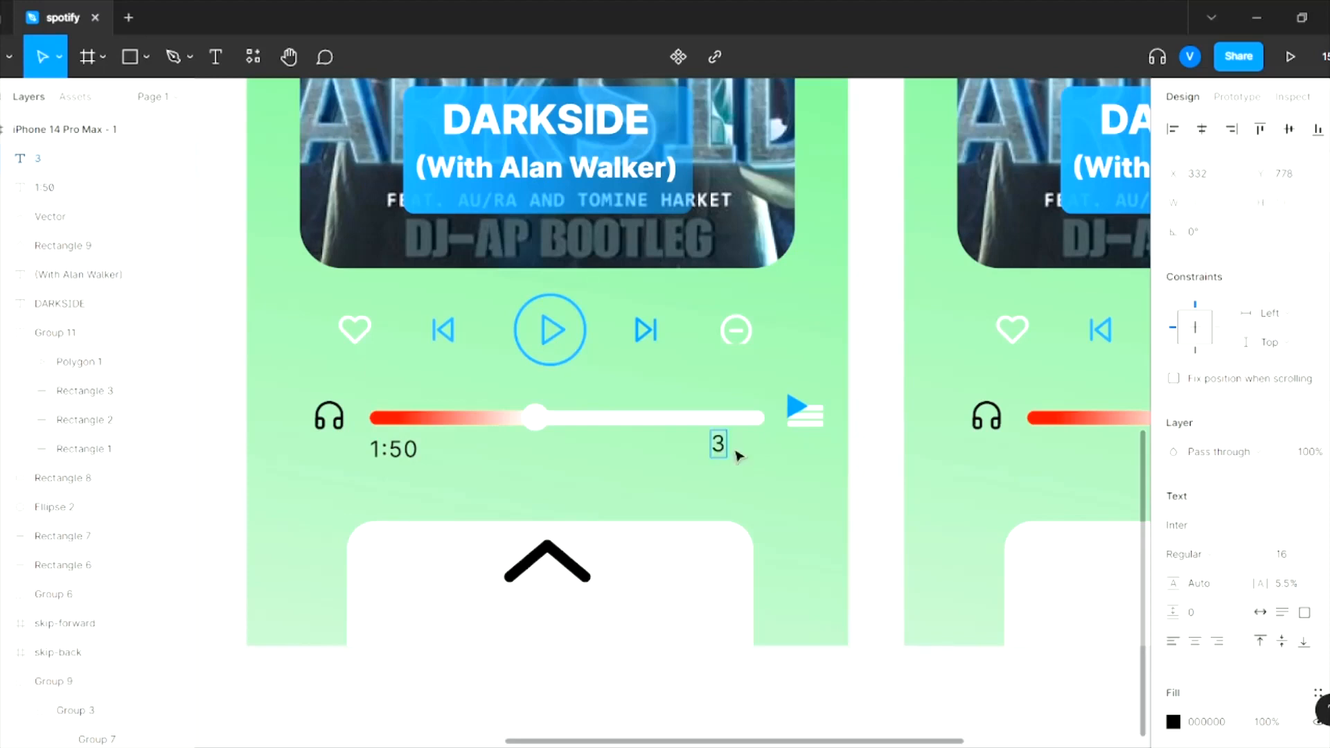
# - Align the 1:50 and 3:03 labels by their vertical centers and group them
pyautogui.click(407, 448)
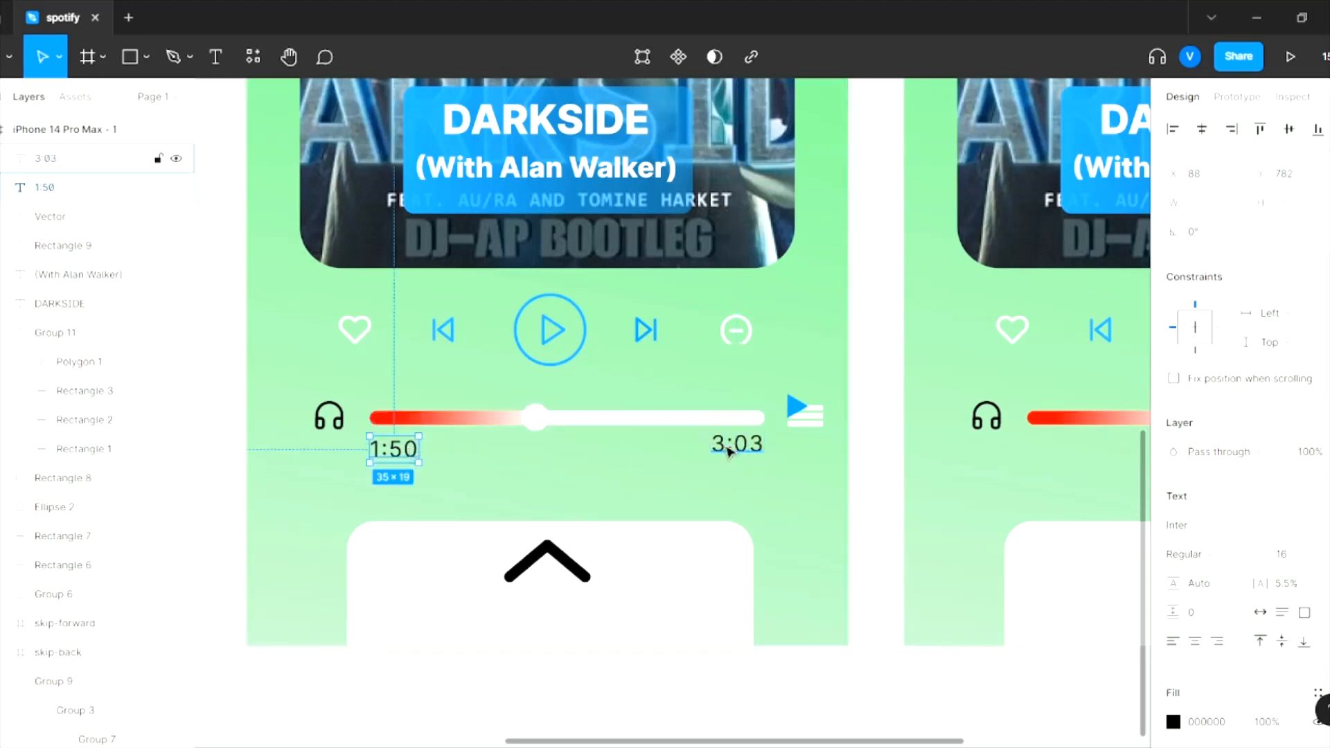
pyautogui.keyDown('shift'); pyautogui.click(721, 443); pyautogui.keyUp('shift')
pyautogui.click(1202, 129)
pyautogui.hotkey('ctrl', 'z')
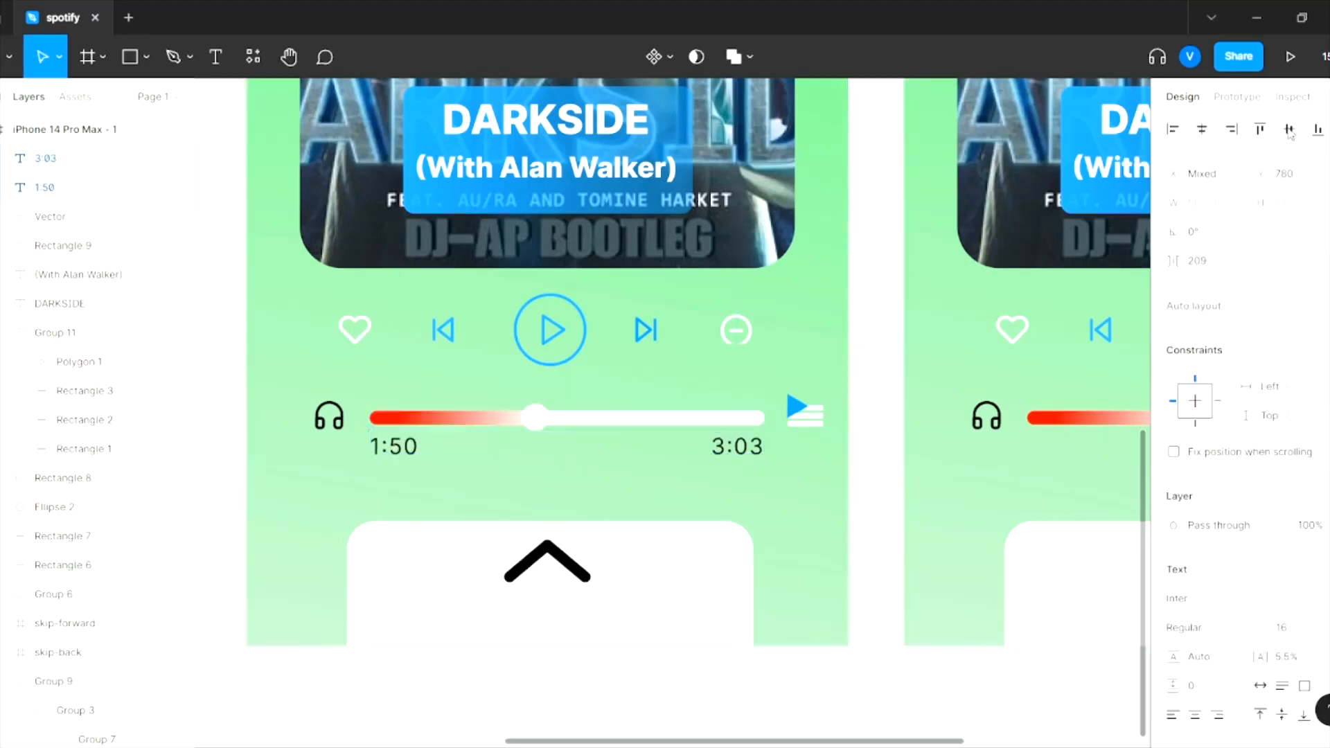
pyautogui.click(1290, 129)
pyautogui.scroll(-5, 897, 365)
pyautogui.hscroll(3, 742, 416)
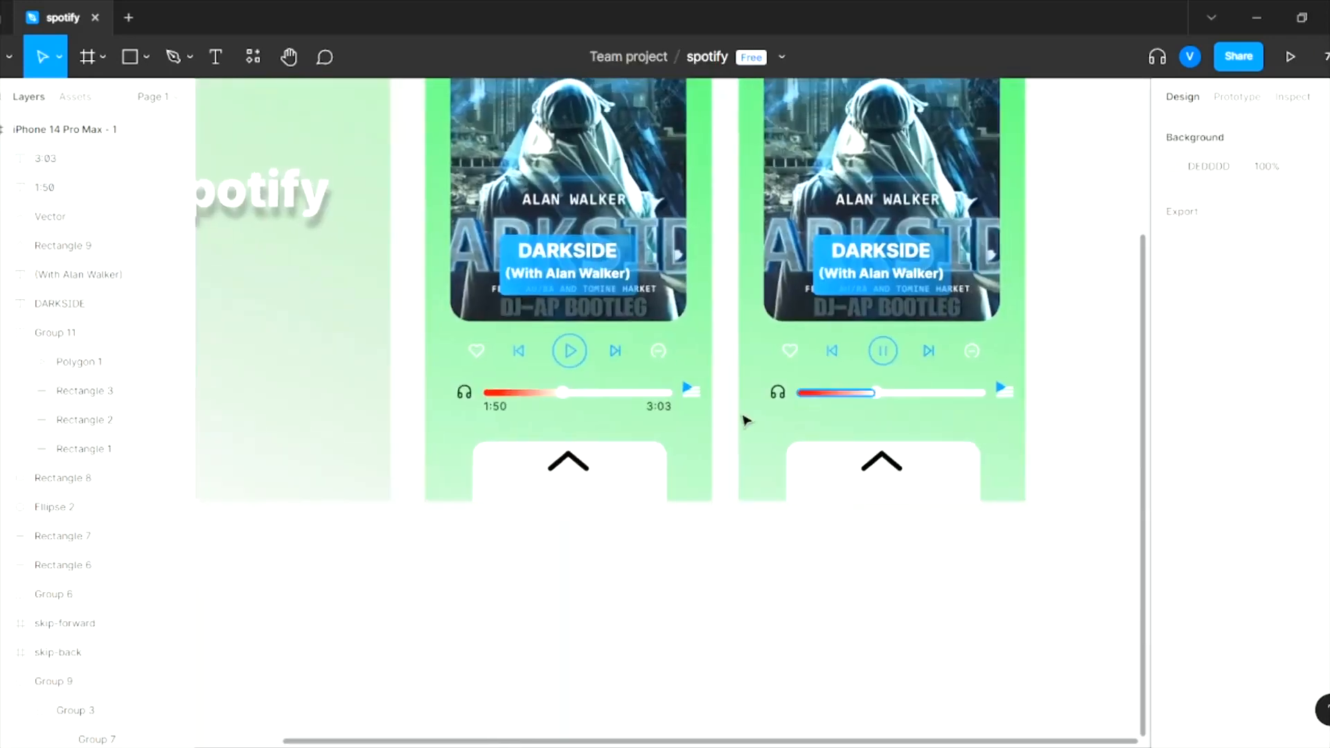
pyautogui.hotkey('ctrl', 'g')
pyautogui.click(635, 410)
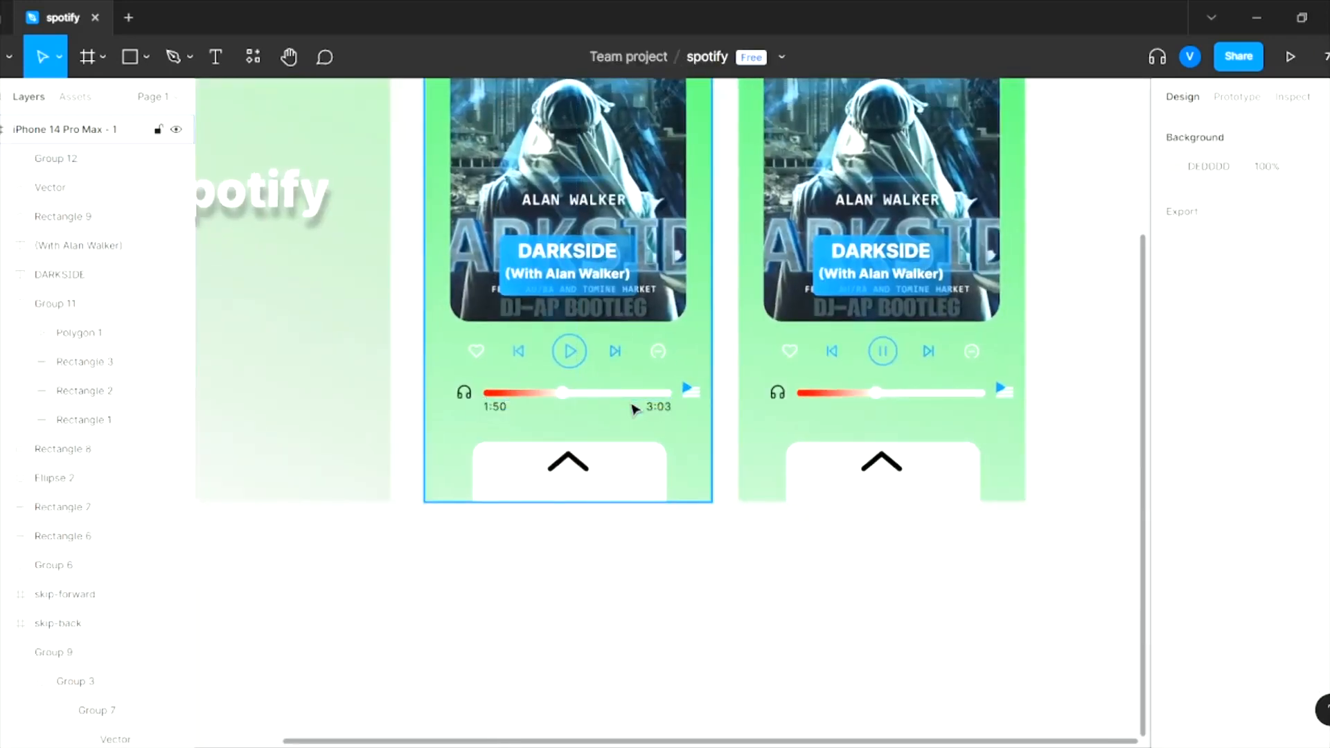
# - Duplicate the time label group and place the copy below the progress bar in the pause frame
pyautogui.click(663, 409)
pyautogui.hotkey('ctrl', 'd')
pyautogui.moveTo(636, 414); pyautogui.dragTo(950, 413)
pyautogui.click(1099, 368)
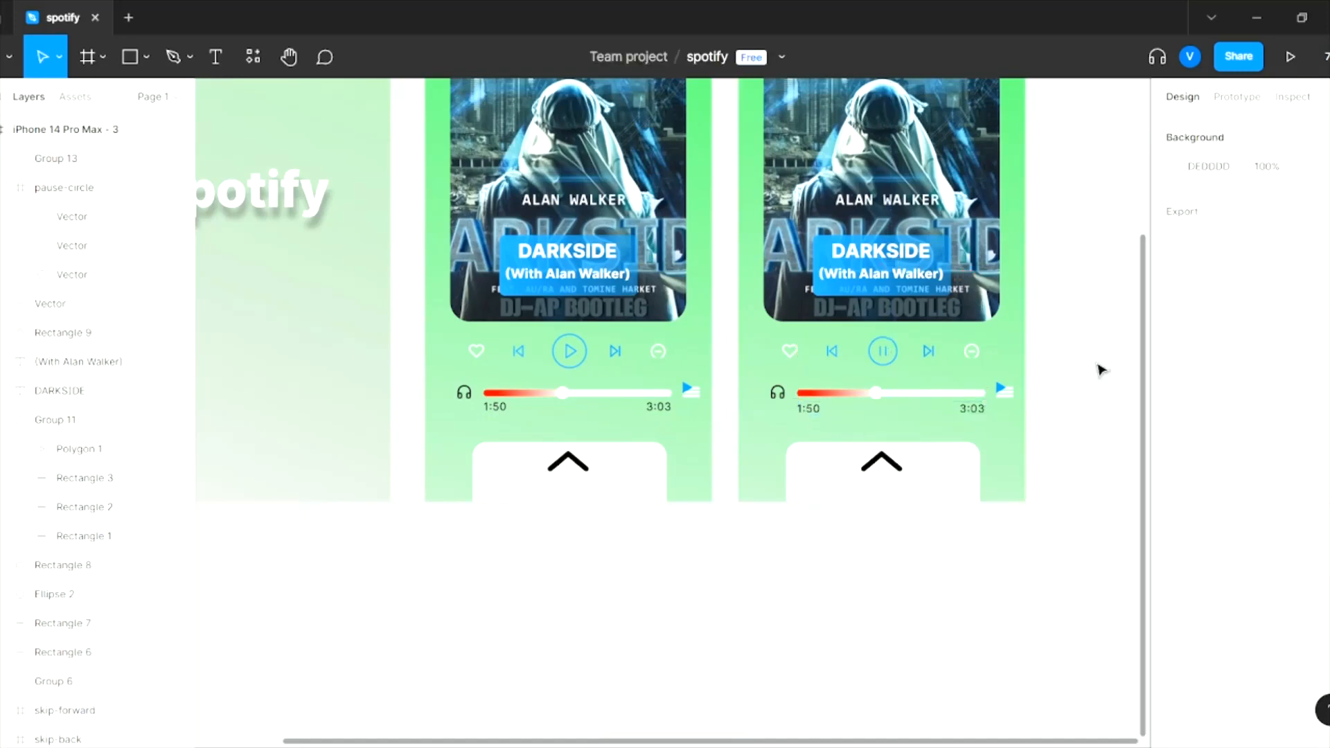
# - Preview the prototype and test the play and pause toggle, returning to the design file when done
pyautogui.hotkey('shift', '1')
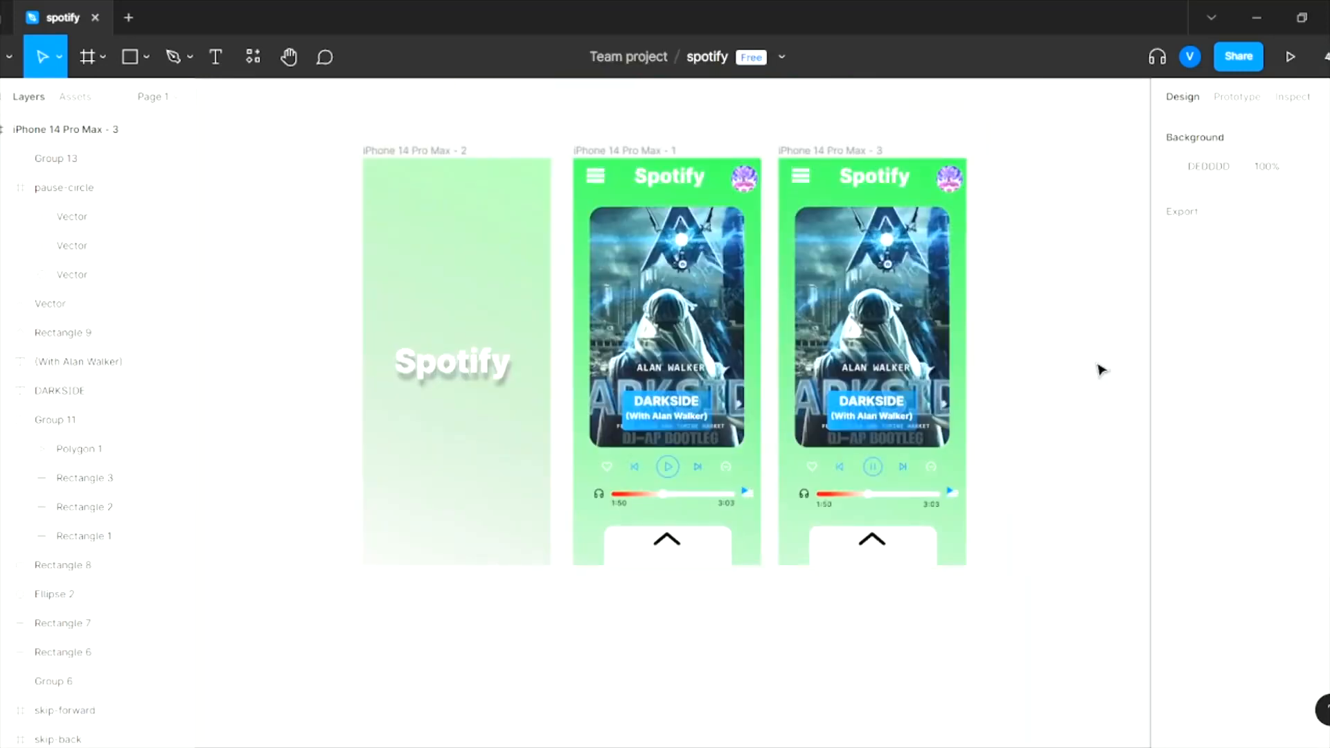
pyautogui.click(1288, 58)
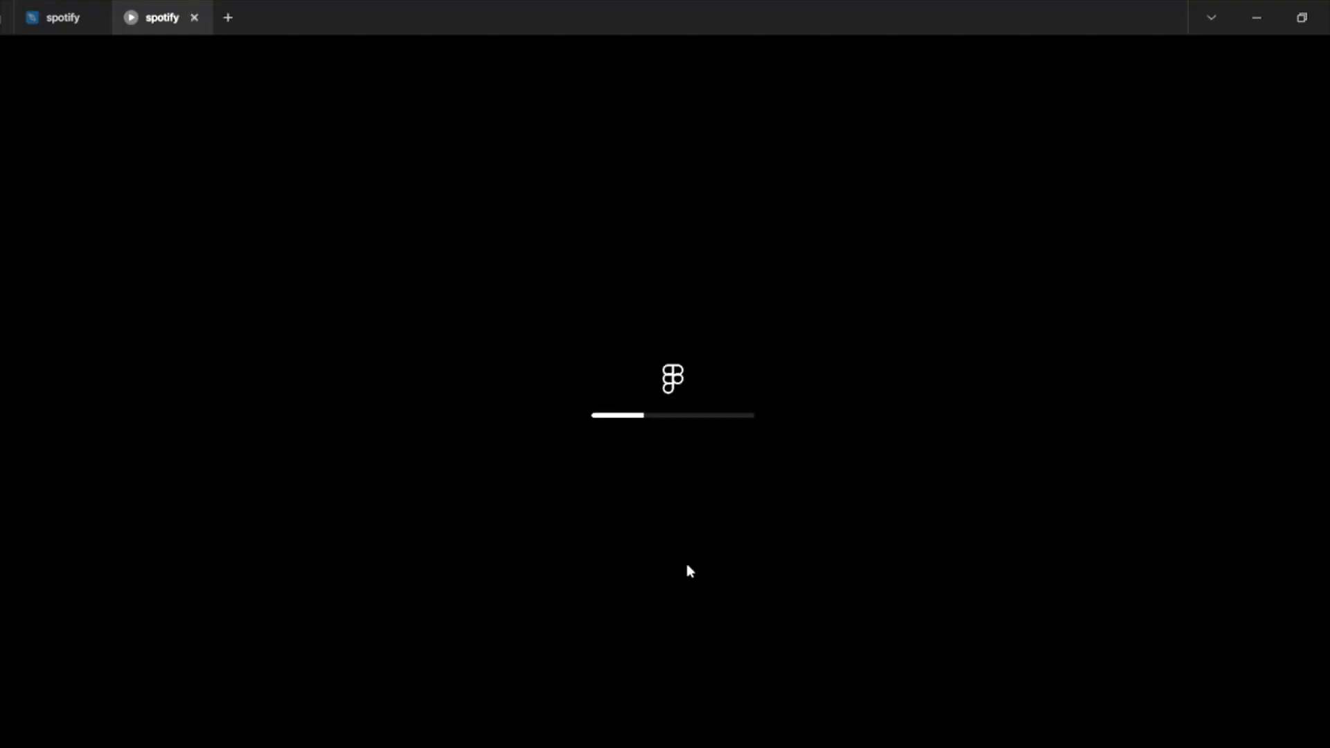
pyautogui.click(676, 541)
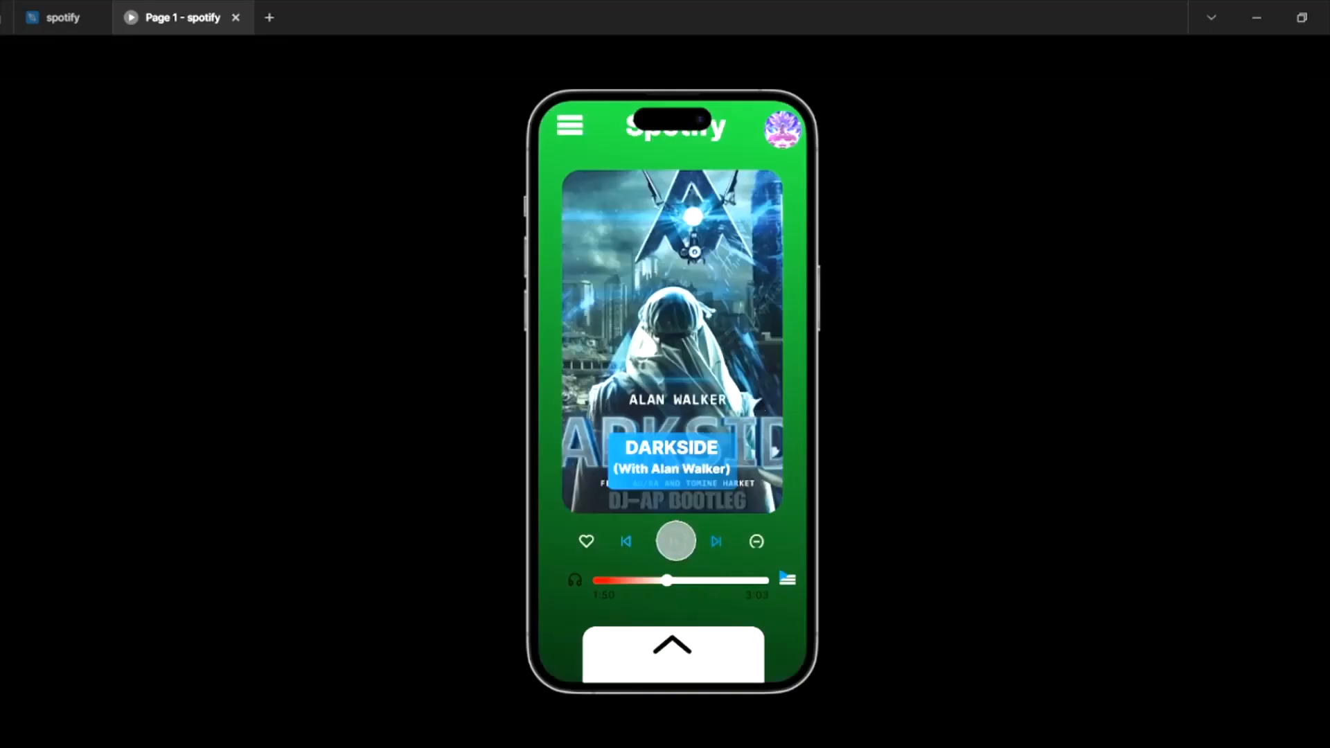
pyautogui.click(236, 18)
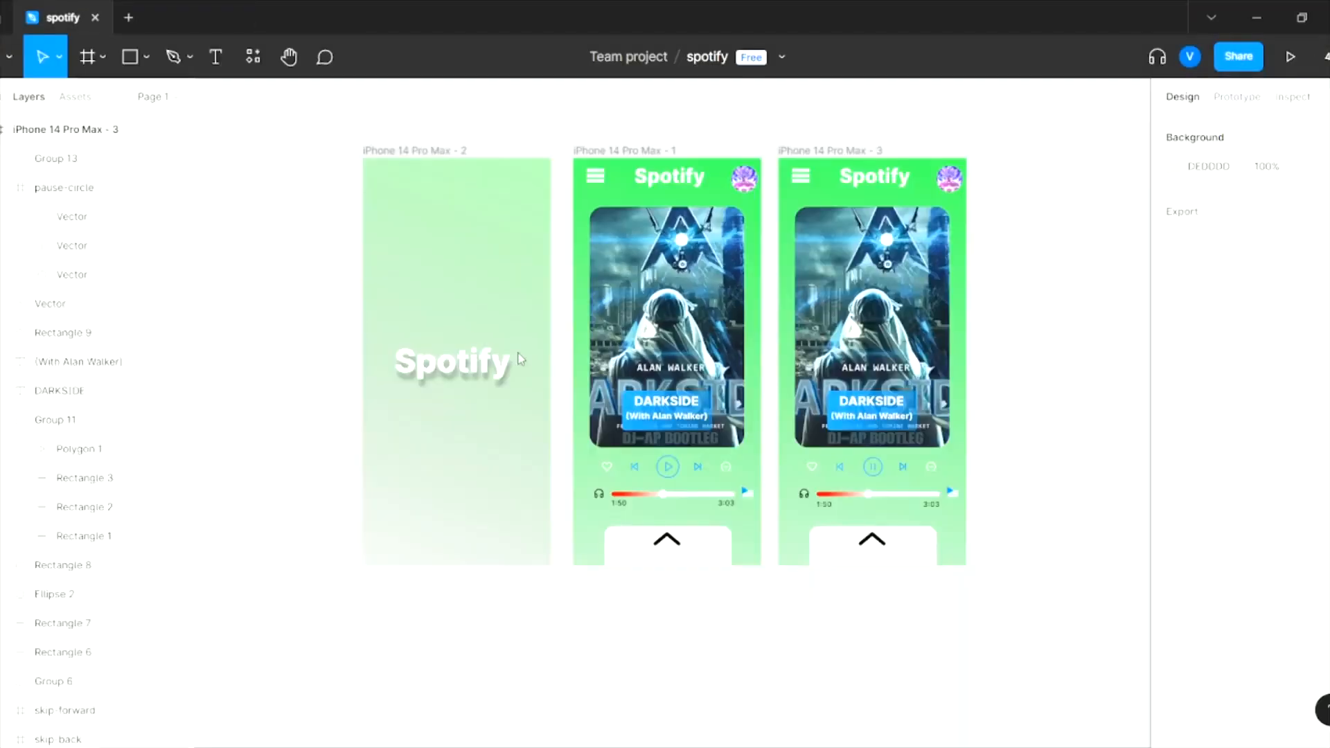
# - Position the pause frame's time label group at X 88, Y 780 to match the player frame
pyautogui.scroll(5, 830, 505)
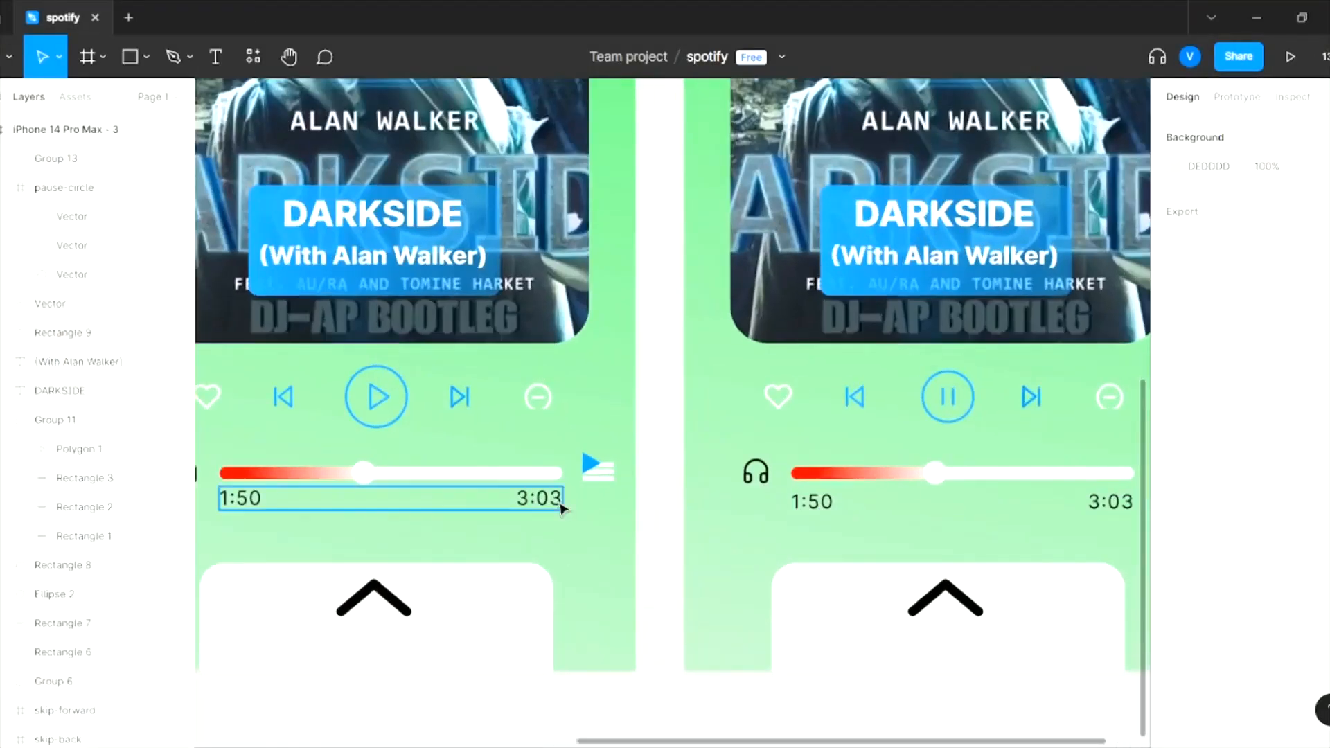
pyautogui.click(545, 503)
pyautogui.click(823, 498)
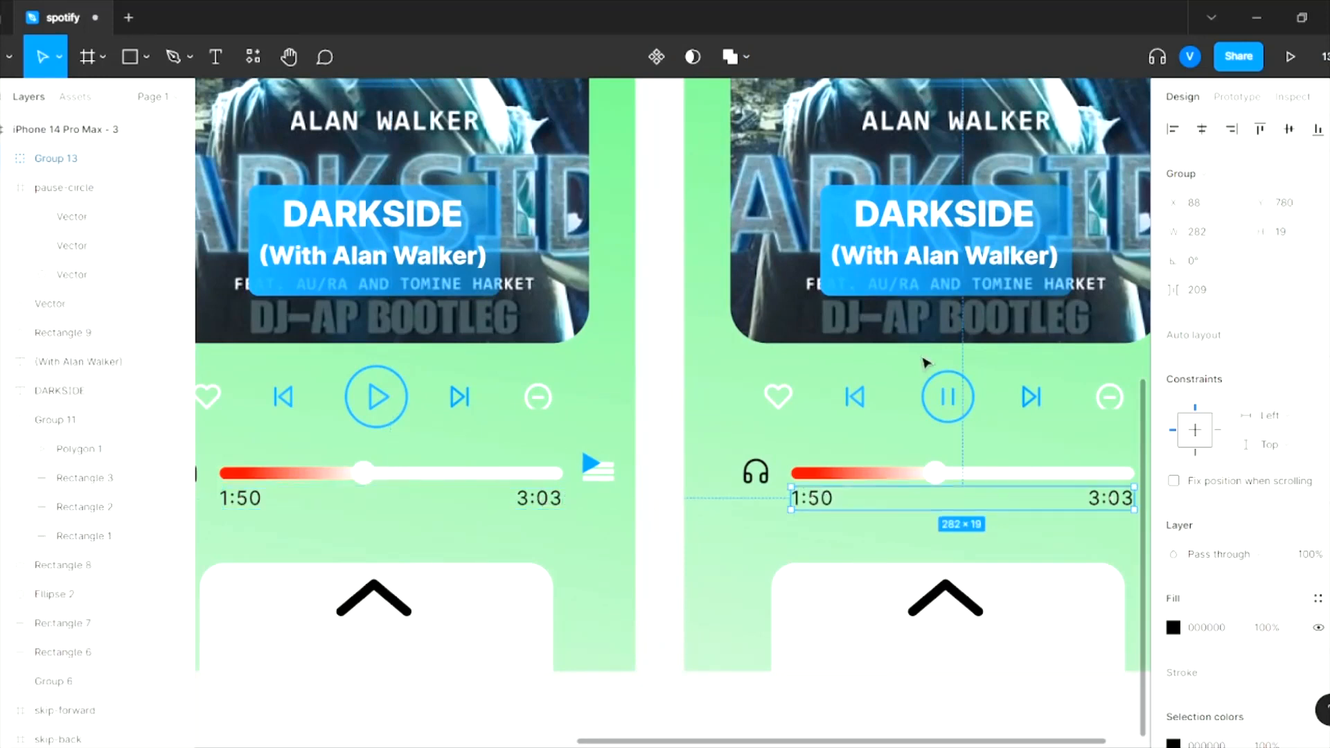
pyautogui.click(674, 460)
pyautogui.scroll(-5, 674, 460)
pyautogui.moveTo(806, 410); pyautogui.dragTo(966, 466)
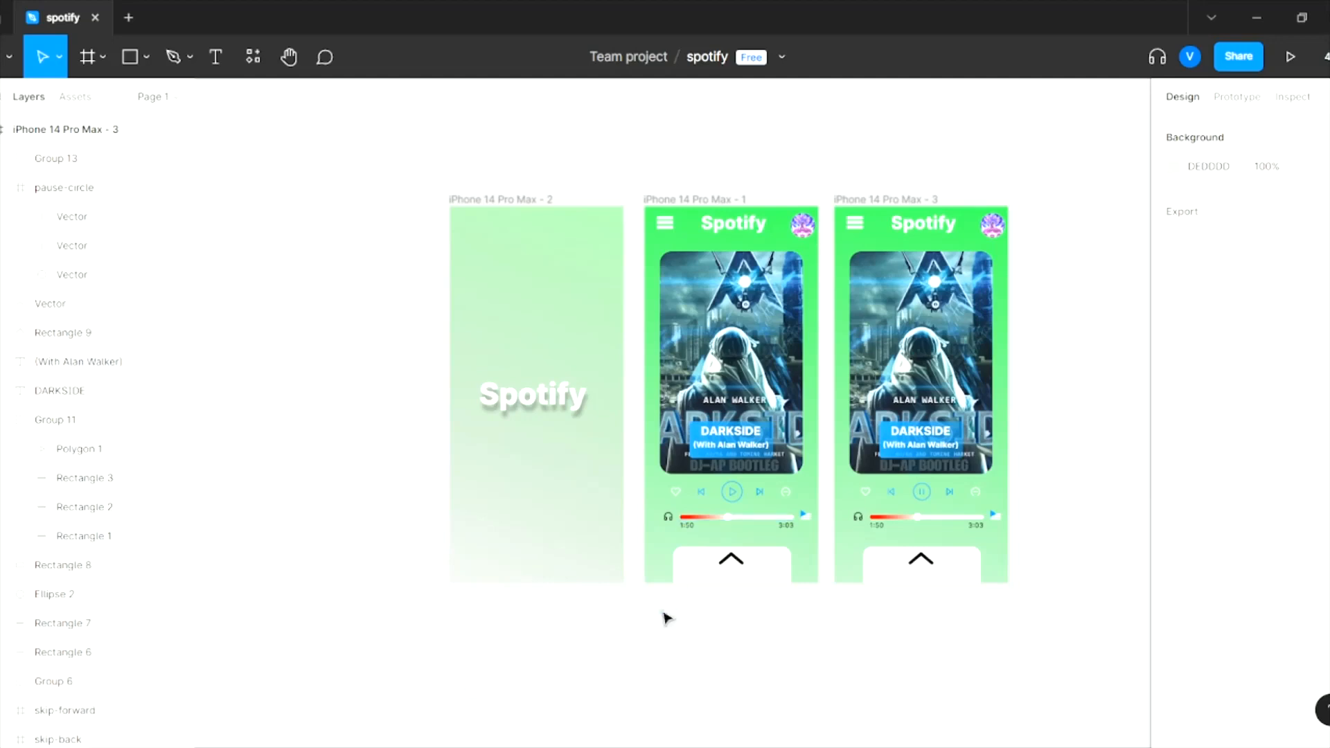
pyautogui.scroll(-1, 664, 616)
pyautogui.hscroll(2, 664, 615)
pyautogui.hscroll(2, 801, 209)
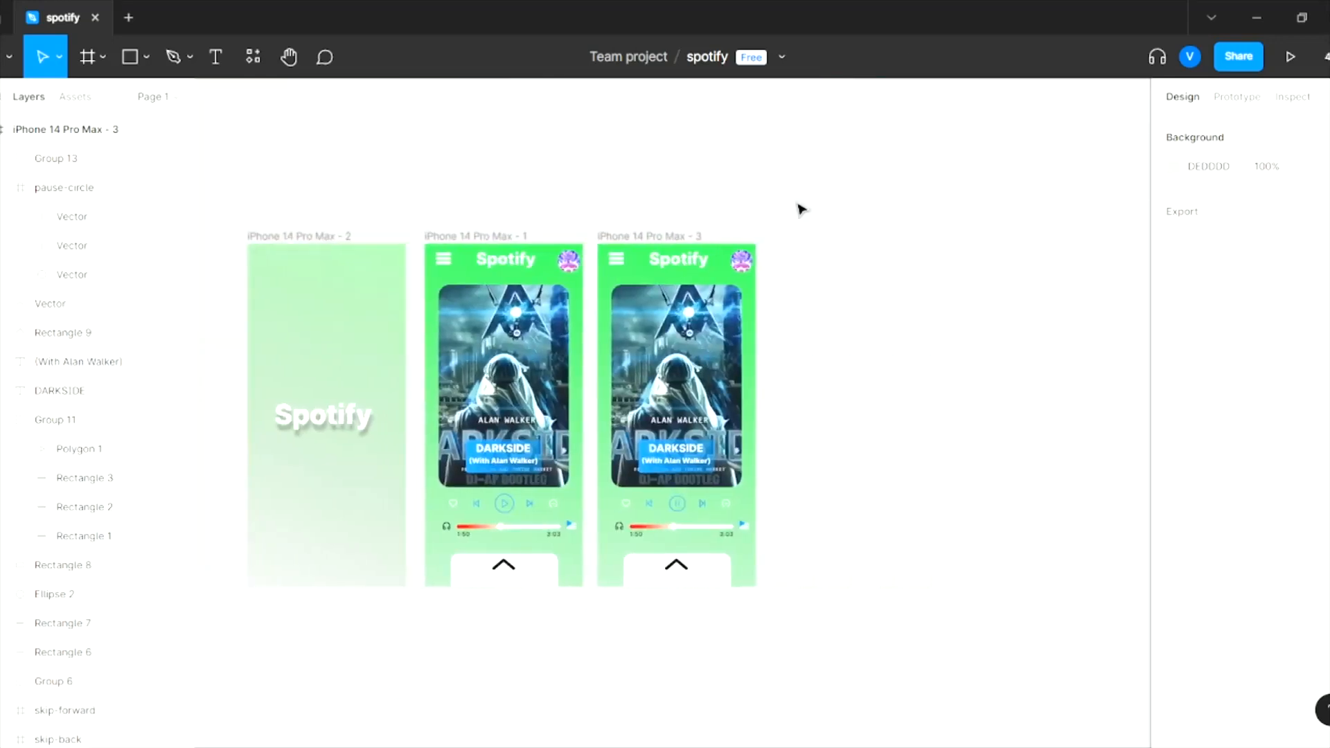
pyautogui.click(638, 236)
pyautogui.hotkey('ctrl', 'd')
pyautogui.hotkey('ctrl', 'd')
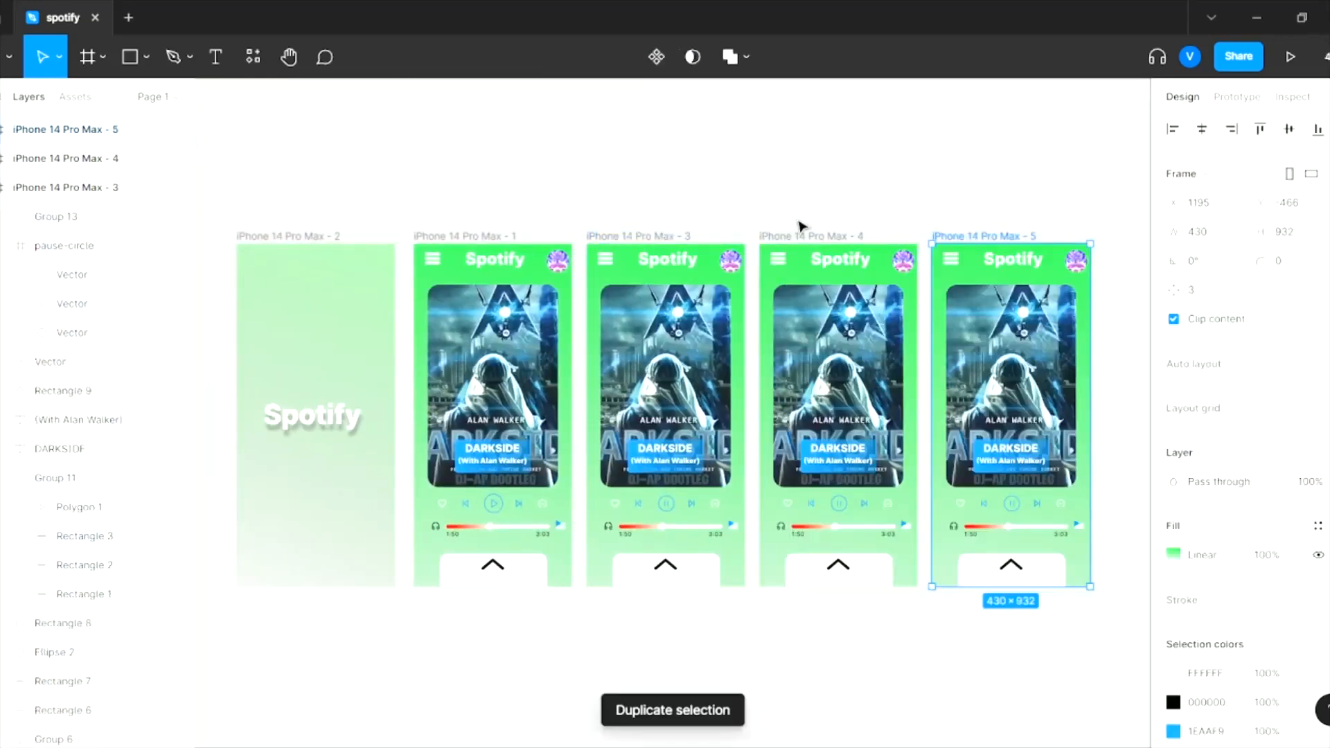
pyautogui.hotkey('ctrl', 'z')
pyautogui.hotkey('ctrl', 'z')
# - Duplicate the play frame iPhone 14 Pro Max - 1 and the pause frame iPhone 14 Pro Max - 3 once each
pyautogui.click(467, 239)
pyautogui.hotkey('ctrl', 'd')
pyautogui.click(665, 237)
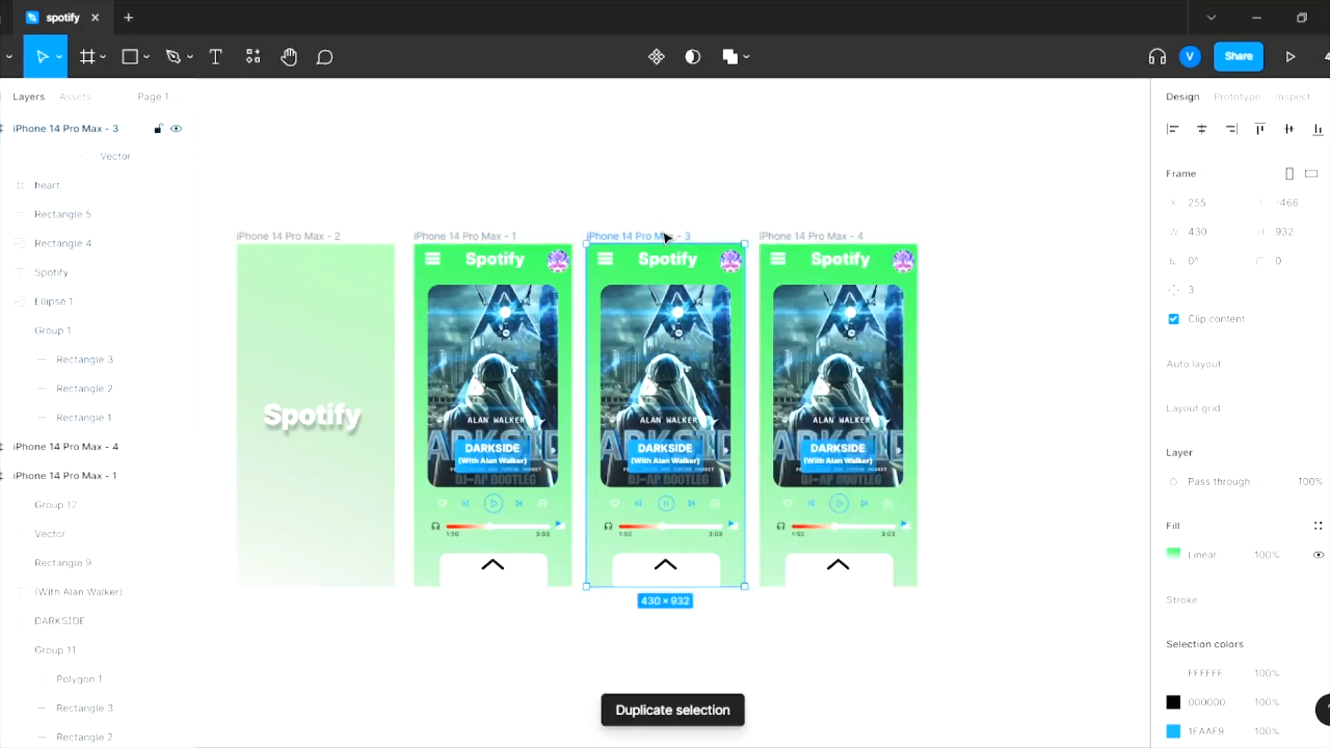
pyautogui.hotkey('ctrl', 'd')
# - Change the elapsed time label in the duplicated play frame to 2:30
pyautogui.scroll(5, 845, 624)
pyautogui.scroll(4, 845, 623)
pyautogui.scroll(3, 377, 380)
pyautogui.hscroll(-2, 377, 380)
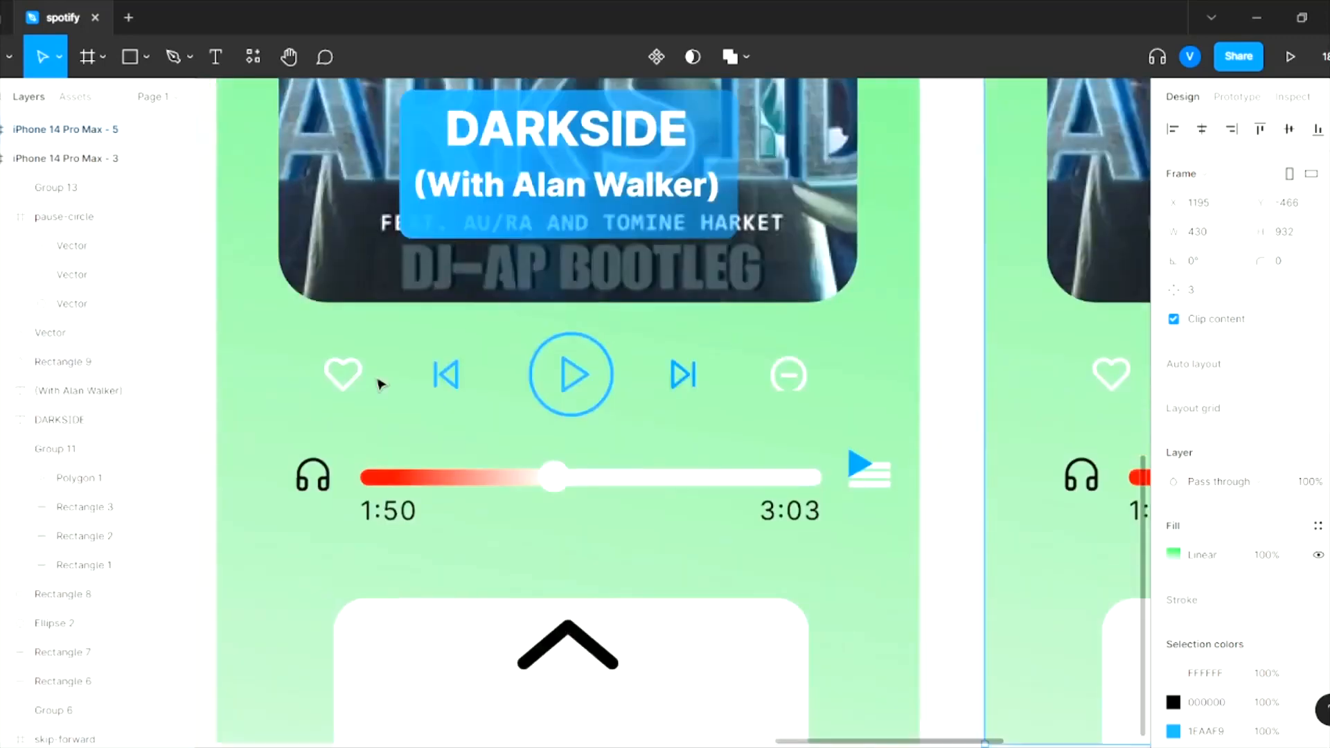
pyautogui.click(390, 516)
pyautogui.doubleClick(390, 516)
pyautogui.press('Left')
pyautogui.press('Delete')
pyautogui.write('2')
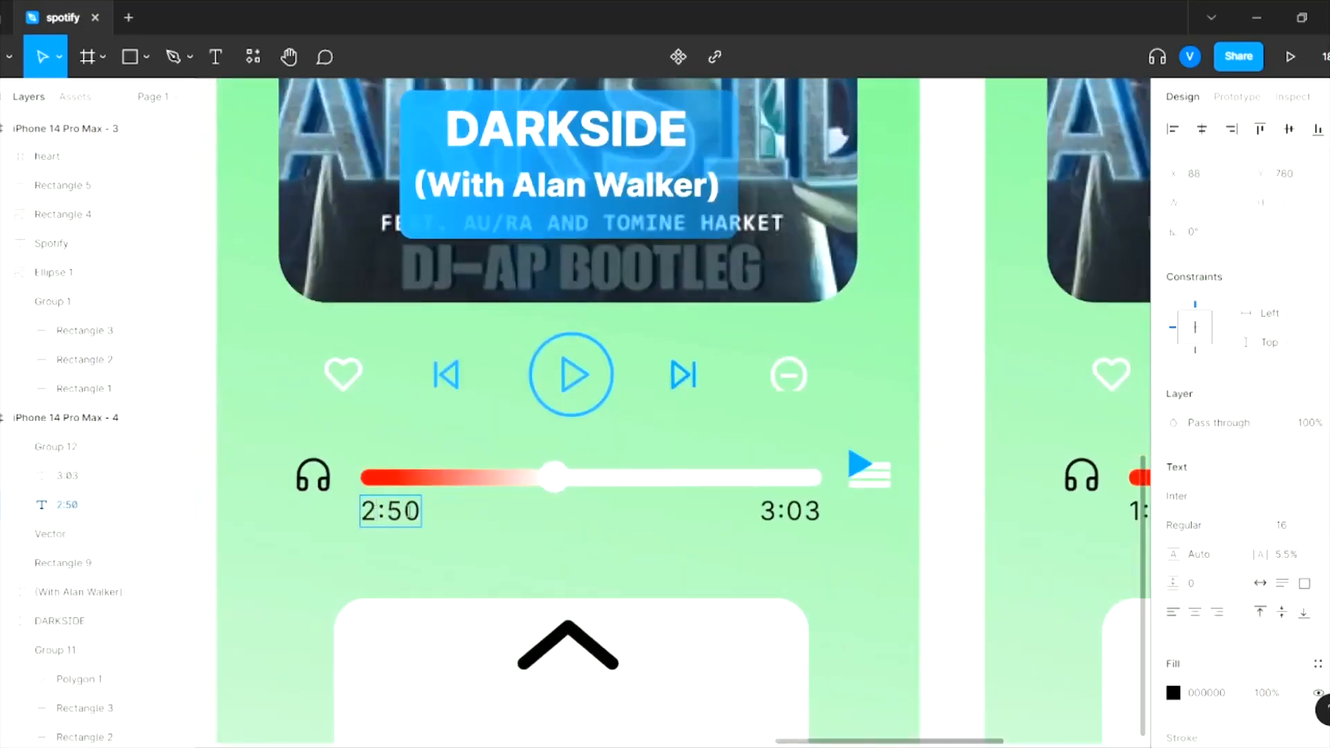
pyautogui.press('Escape')
# - Move the duplicated play frame's slider knob farther along the progress bar and extend the red fill to reach it
pyautogui.moveTo(555, 477); pyautogui.dragTo(695, 484)
pyautogui.click(537, 478)
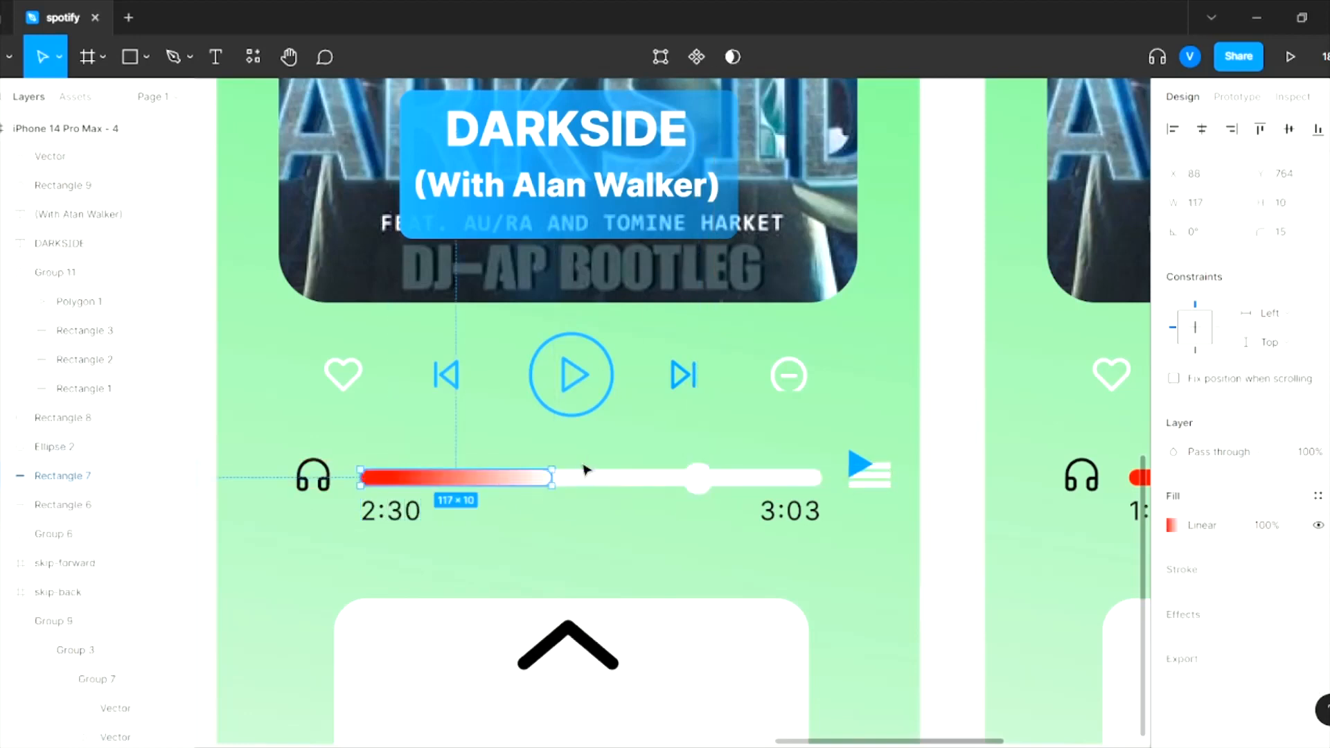
pyautogui.scroll(4, 544, 476)
pyautogui.moveTo(563, 478); pyautogui.dragTo(860, 478)
pyautogui.click(825, 605)
pyautogui.scroll(-3, 826, 606)
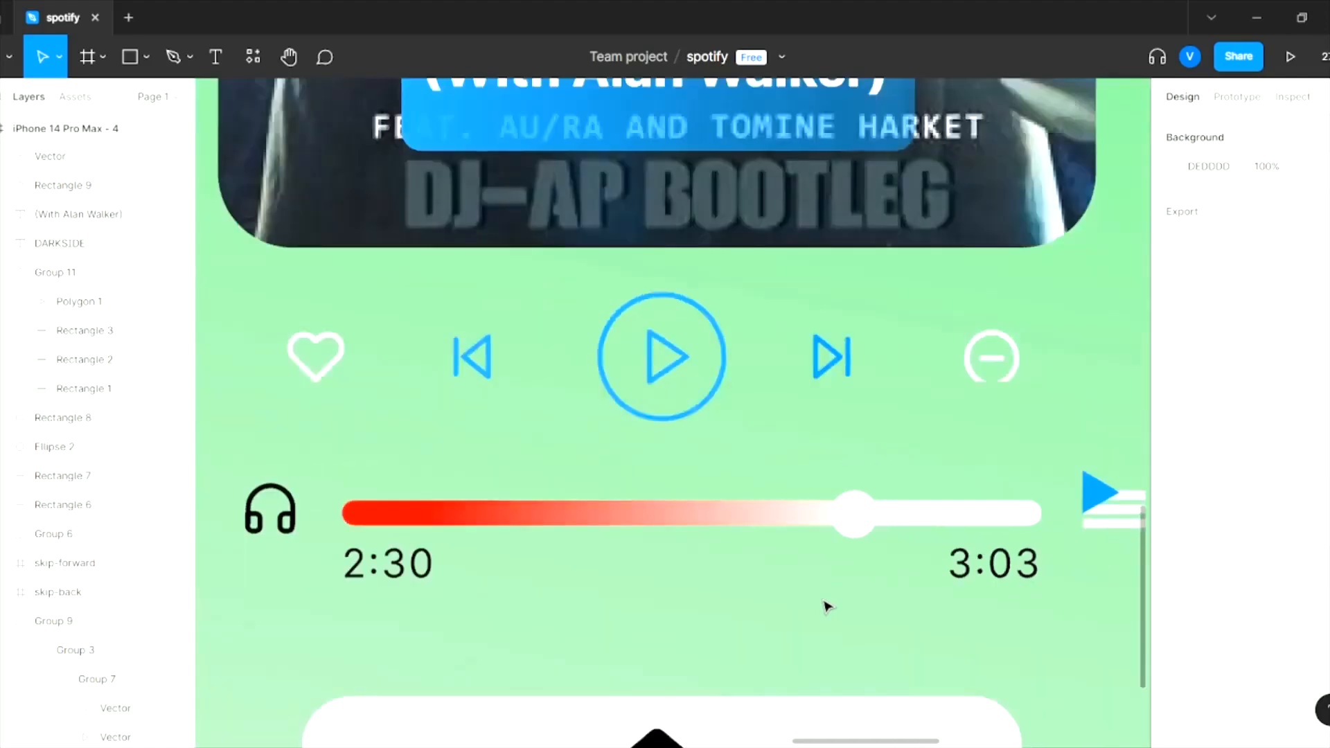
# - Change the elapsed time label in the duplicated pause frame to 2:30
pyautogui.scroll(-5, 825, 405)
pyautogui.hscroll(2, 797, 451)
pyautogui.click(781, 485)
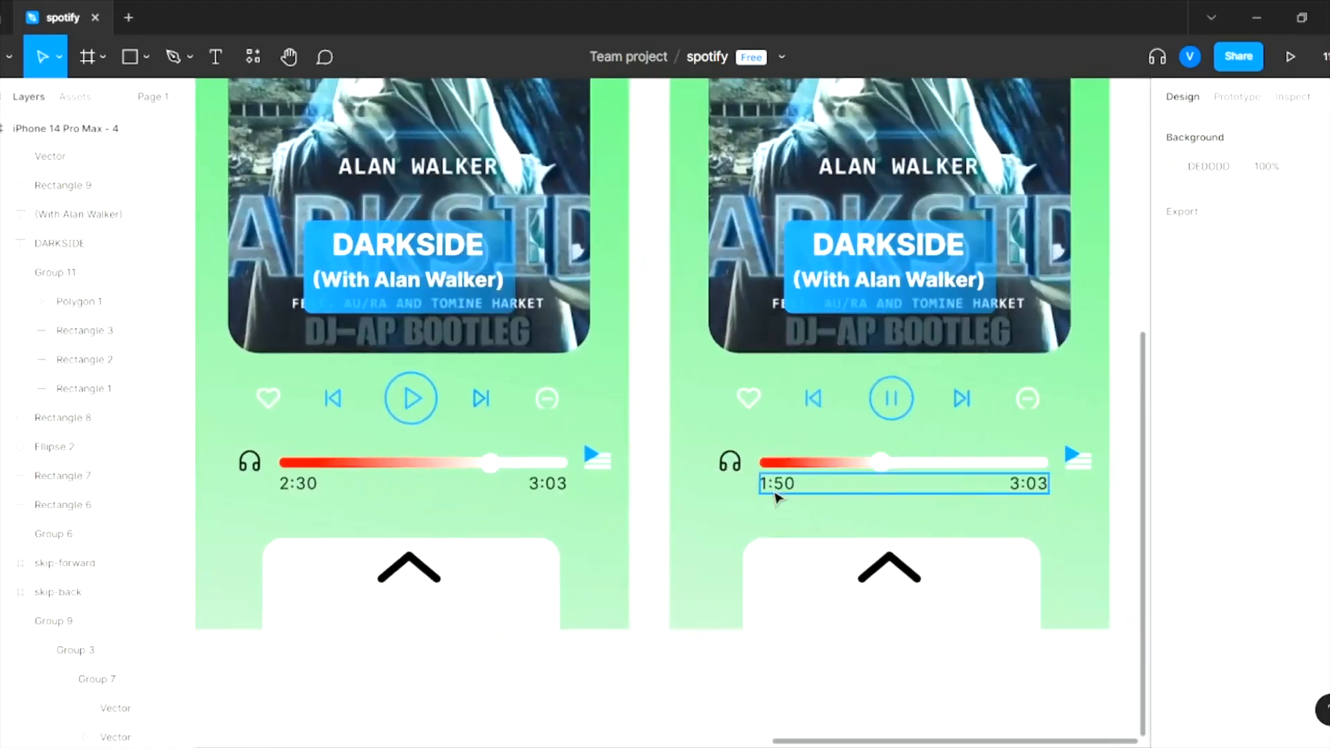
pyautogui.doubleClick(783, 484)
pyautogui.doubleClick(782, 484)
pyautogui.write('2:30')
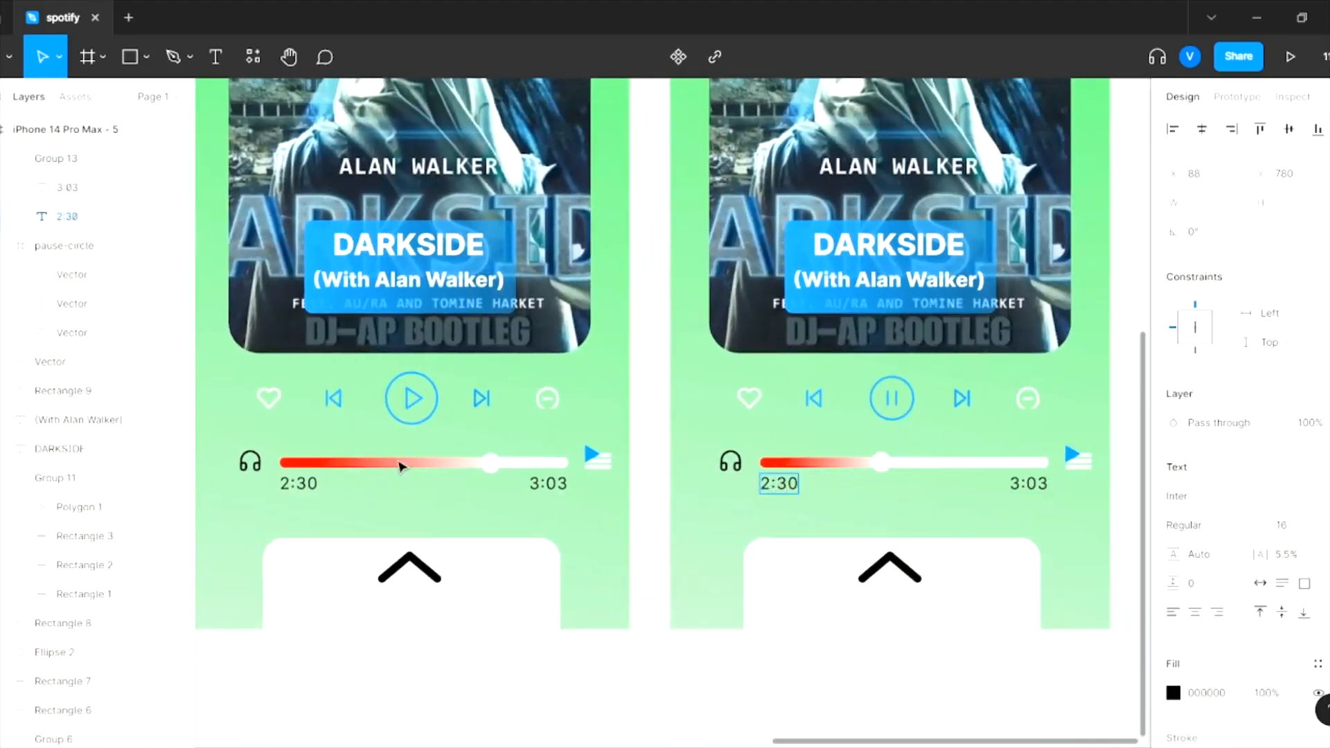
pyautogui.click(804, 464)
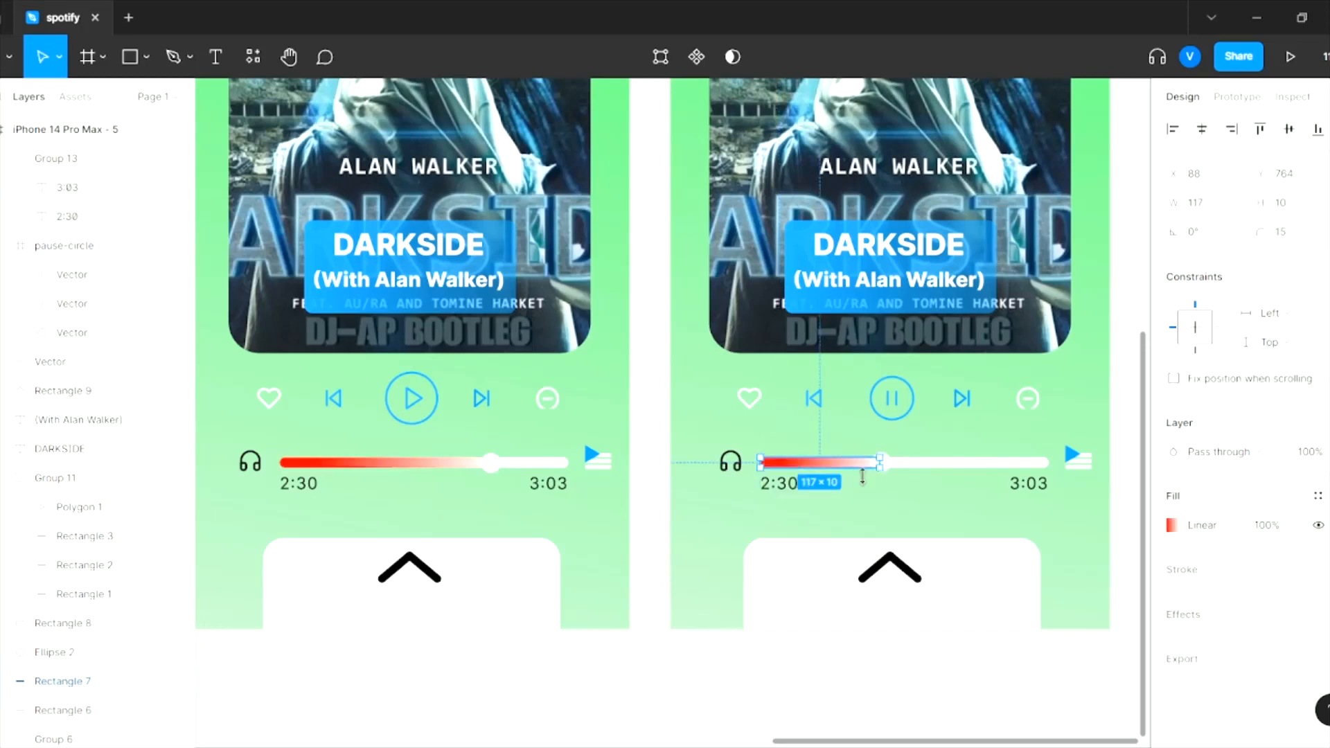
pyautogui.click(1291, 181)
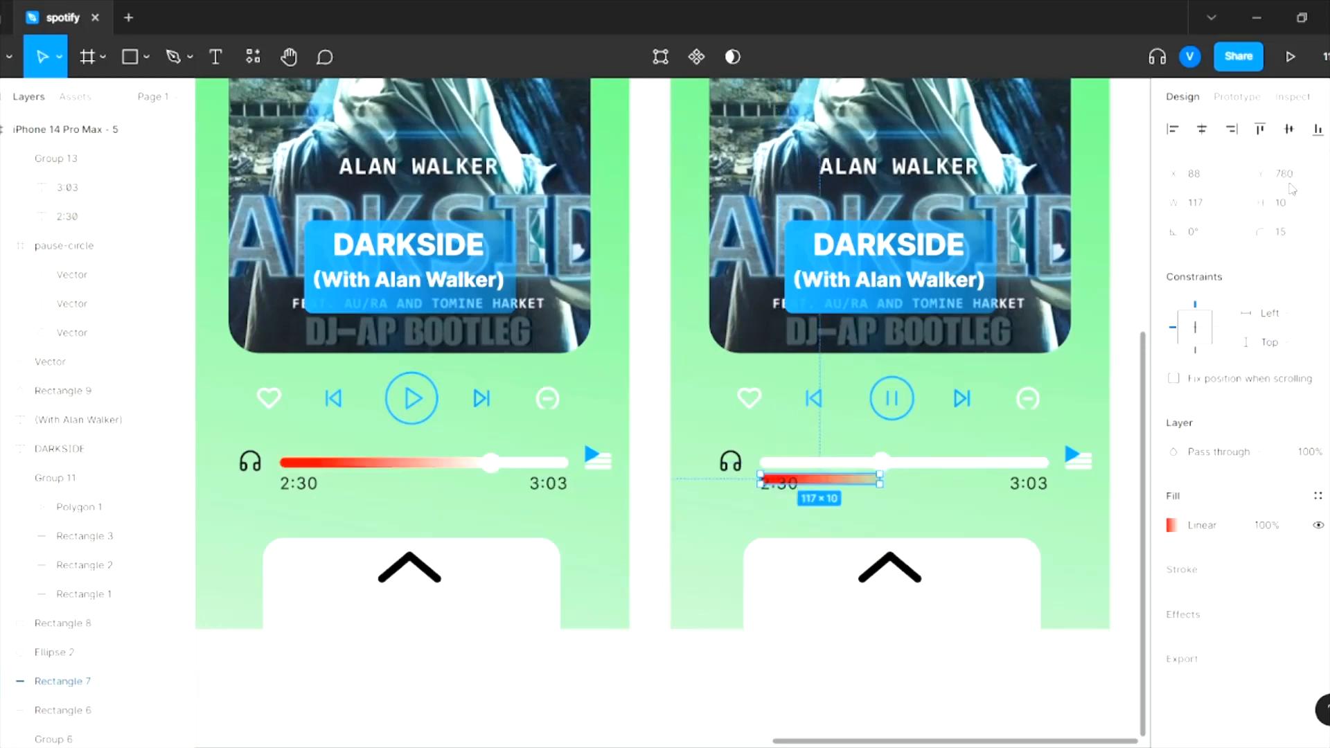
pyautogui.click(478, 463)
# - Set the red progress fill's width in the duplicated pause frame to 206 and move its slider knob to the fill's end
pyautogui.click(779, 464)
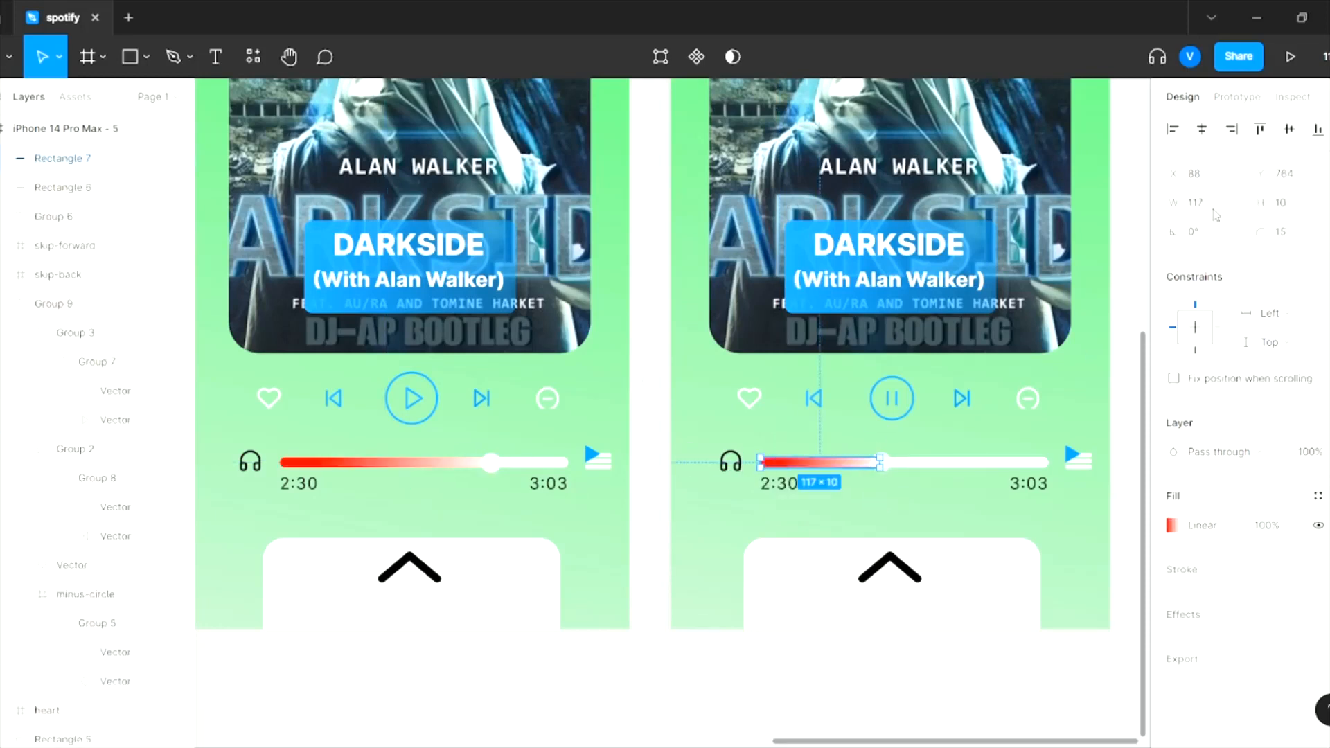
pyautogui.click(1214, 212)
pyautogui.write('206')
pyautogui.press('Tab')
pyautogui.moveTo(885, 465); pyautogui.dragTo(974, 466)
pyautogui.press('Escape')
pyautogui.keyDown('ctrl'); pyautogui.scroll(-3, 814, 551); pyautogui.keyUp('ctrl')
# - Position the slider knob in iPhone 14 Pro Max - 5 at X 285, Y 760 to match the knob in iPhone 14 Pro Max - 4
pyautogui.click(578, 485)
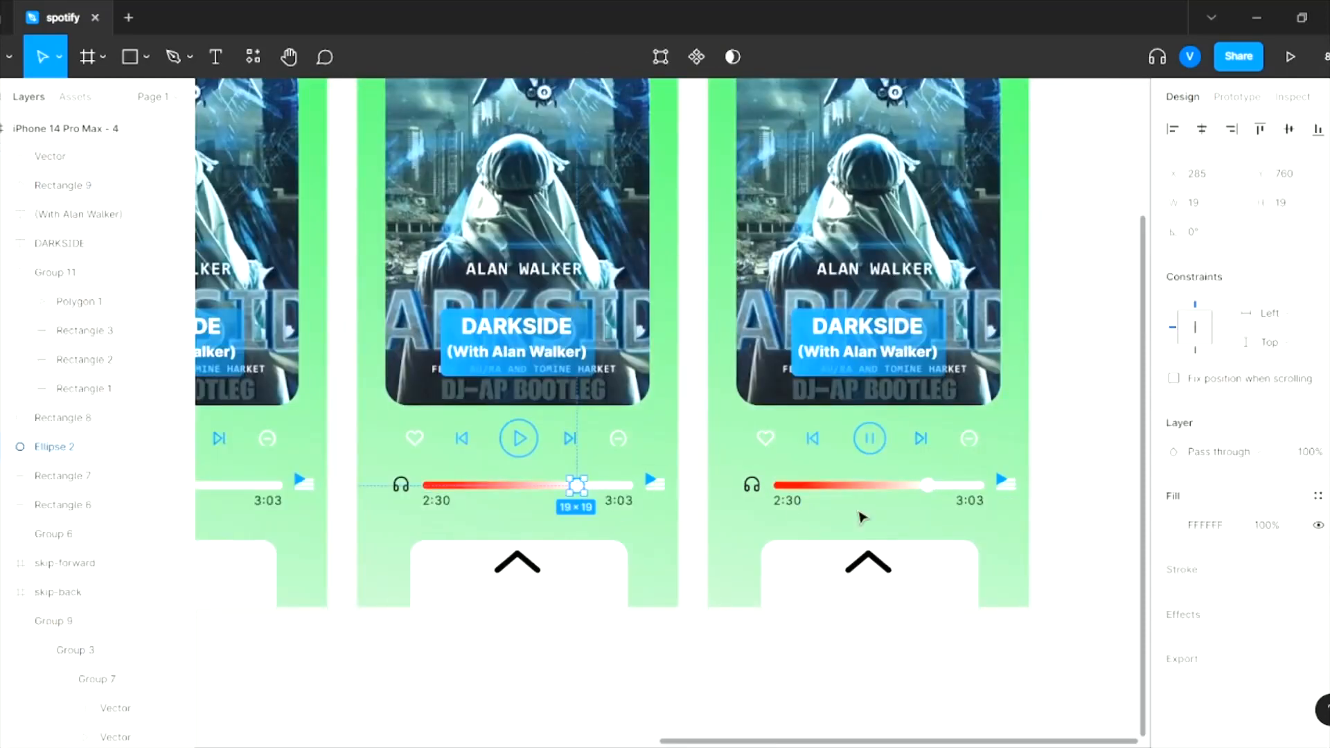
pyautogui.click(928, 485)
pyautogui.click(578, 485)
pyautogui.moveTo(926, 485); pyautogui.dragTo(927, 488)
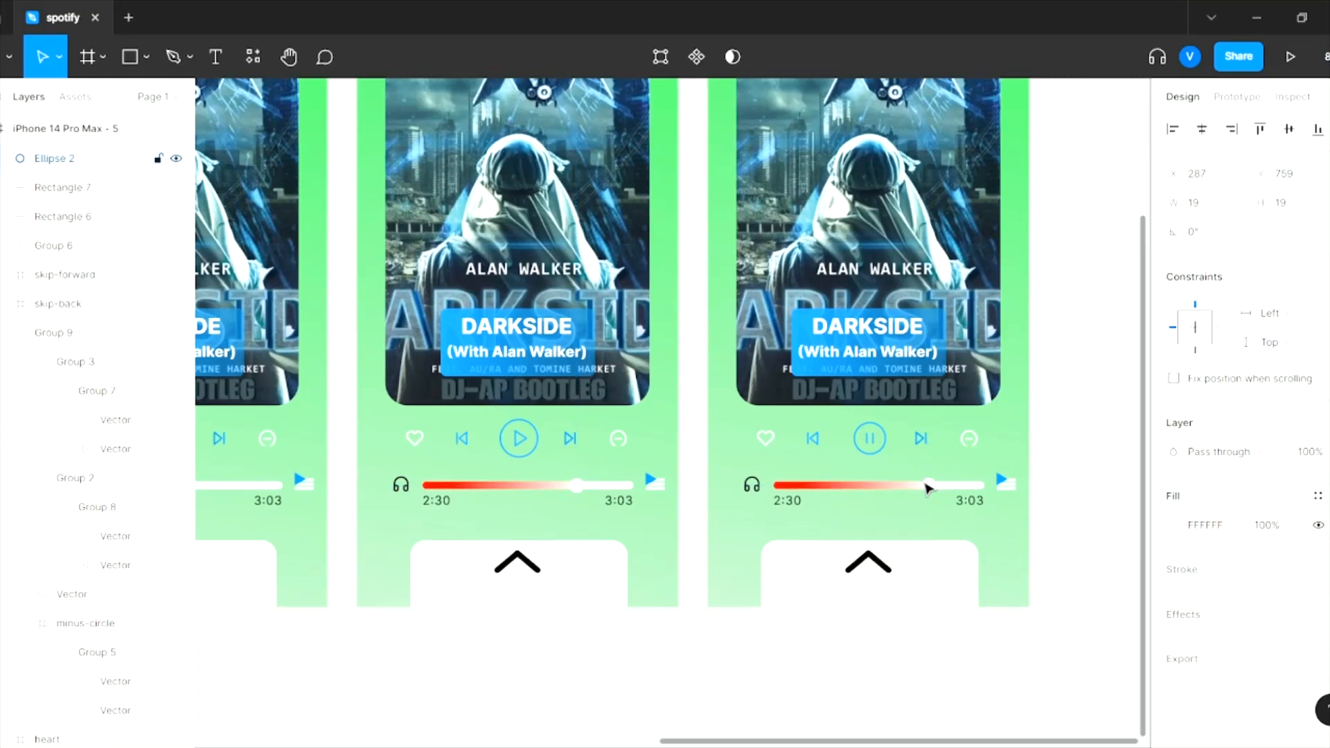
pyautogui.click(578, 485)
pyautogui.click(928, 485)
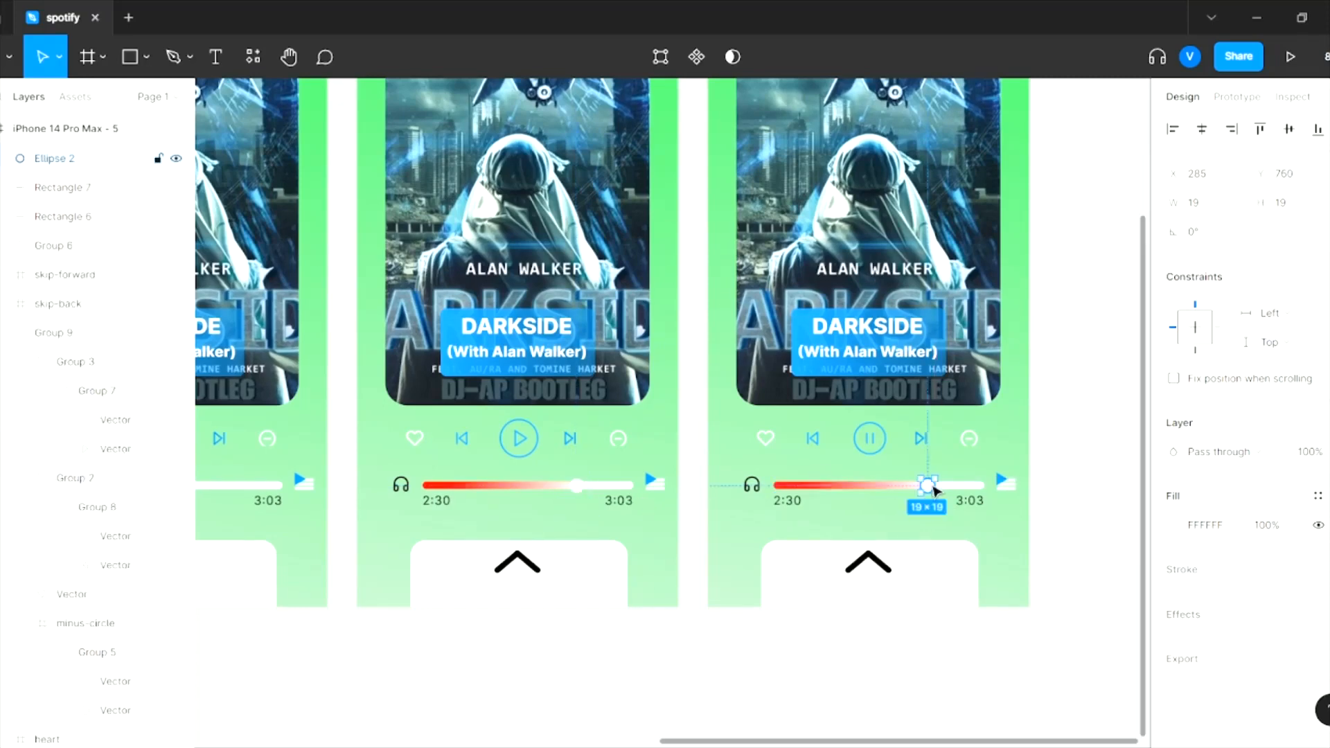
pyautogui.click(1119, 454)
pyautogui.keyDown('ctrl'); pyautogui.scroll(-2, 859, 548); pyautogui.keyUp('ctrl')
pyautogui.click(283, 496)
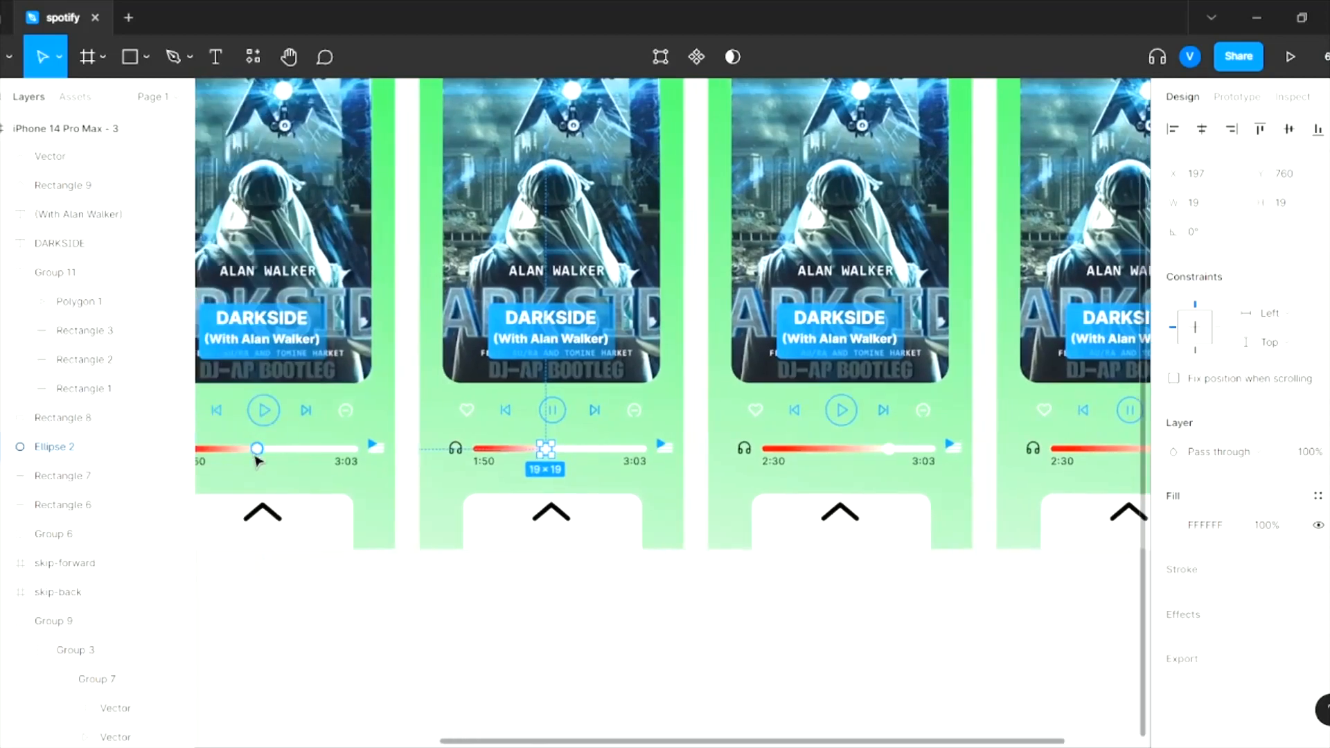
pyautogui.hscroll(-5, 277, 485)
pyautogui.click(431, 646)
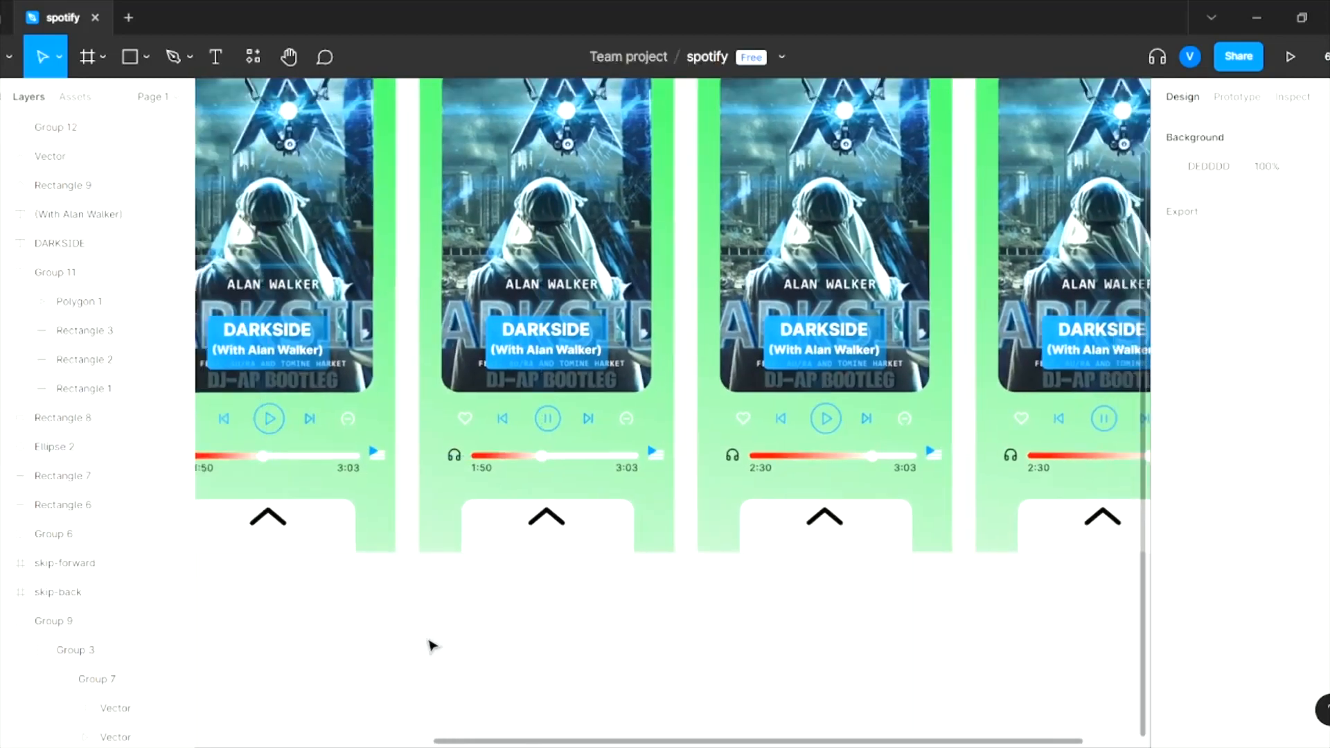
# - Change the artist line in iPhone 14 Pro Max - 4 to "(With Luis Fonsi)" on one line
pyautogui.keyDown('ctrl'); pyautogui.scroll(-2, 431, 646); pyautogui.keyUp('ctrl')
pyautogui.scroll(2, 535, 585)
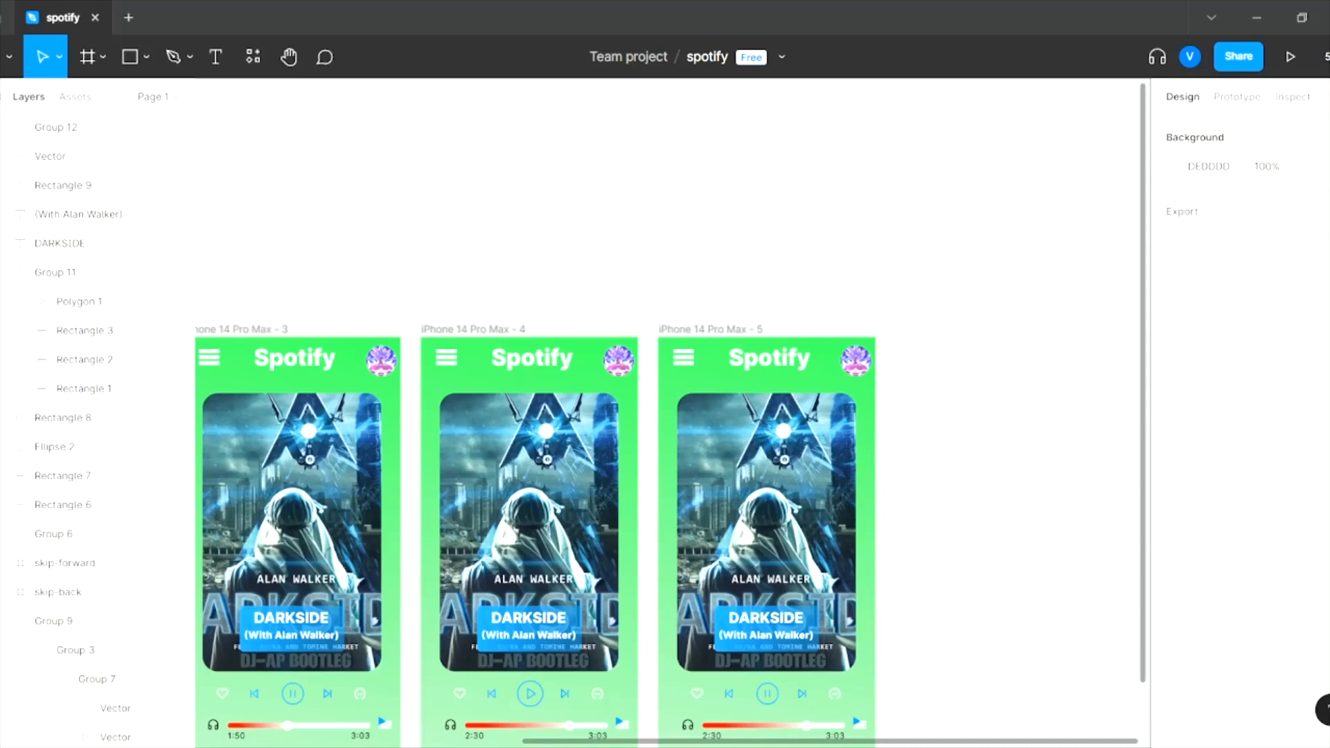
pyautogui.scroll(-3, 428, 427)
pyautogui.scroll(5, 554, 430)
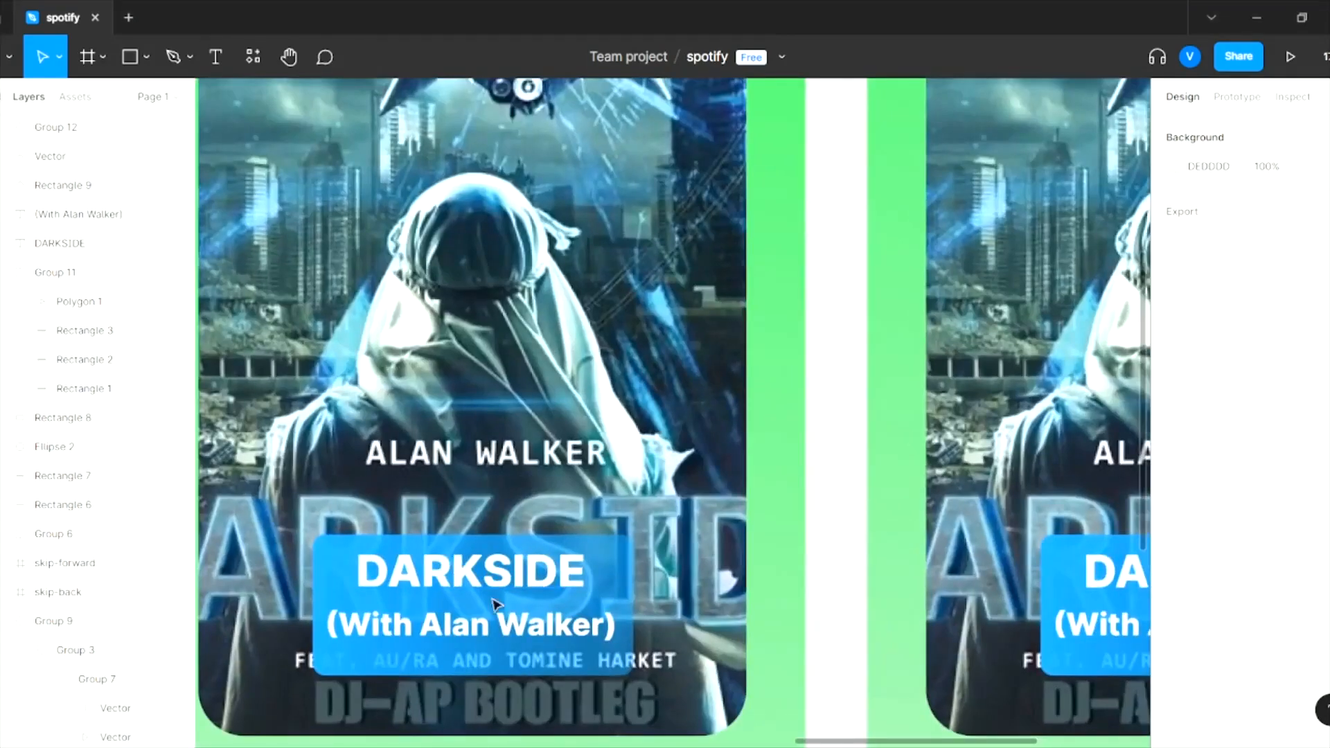
pyautogui.doubleClick(493, 626)
pyautogui.press('Right')
pyautogui.press('Right')
pyautogui.press('Right')
pyautogui.press('Right')
pyautogui.press('BackSpace')
pyautogui.press('BackSpace')
pyautogui.press('BackSpace')
pyautogui.press('BackSpace')
pyautogui.press('BackSpace')
pyautogui.press('BackSpace')
pyautogui.press('BackSpace')
pyautogui.press('BackSpace')
pyautogui.press('BackSpace')
pyautogui.press('BackSpace')
pyautogui.press('BackSpace')
pyautogui.write('Luis Fonsi')
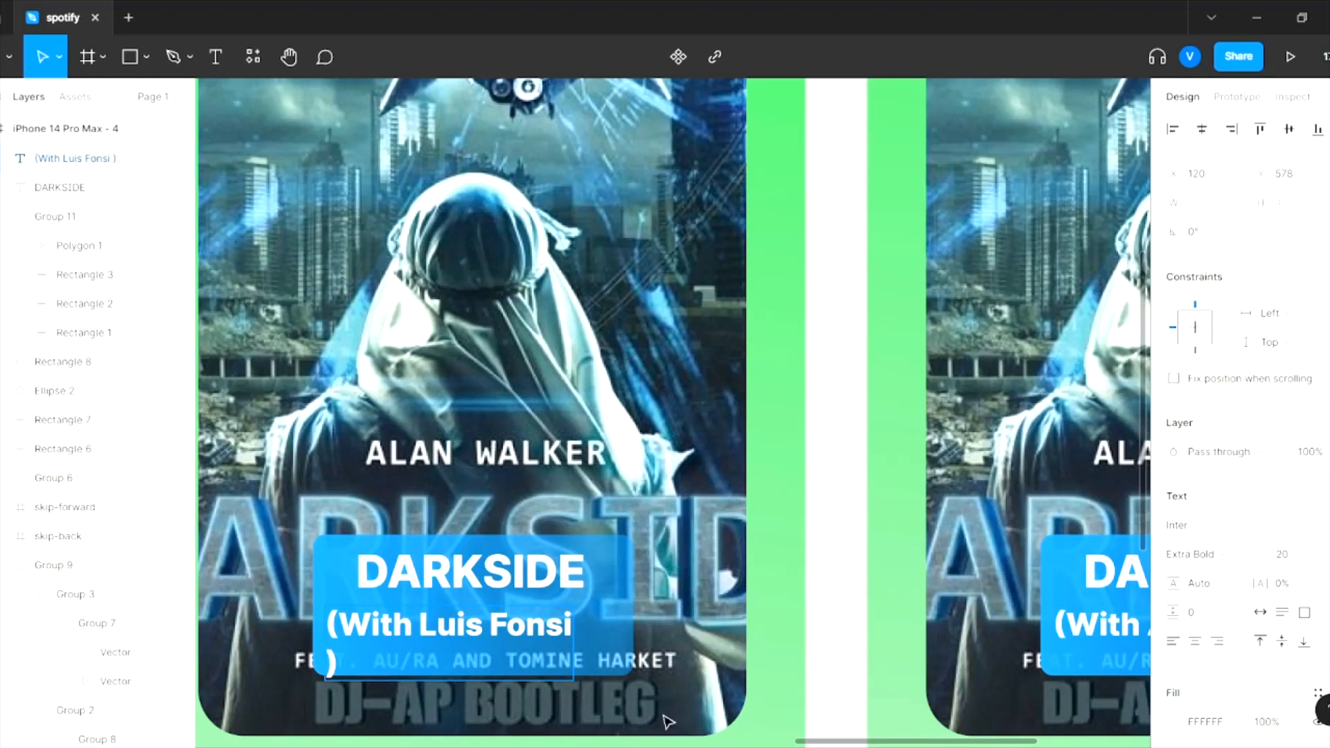
pyautogui.press('Escape')
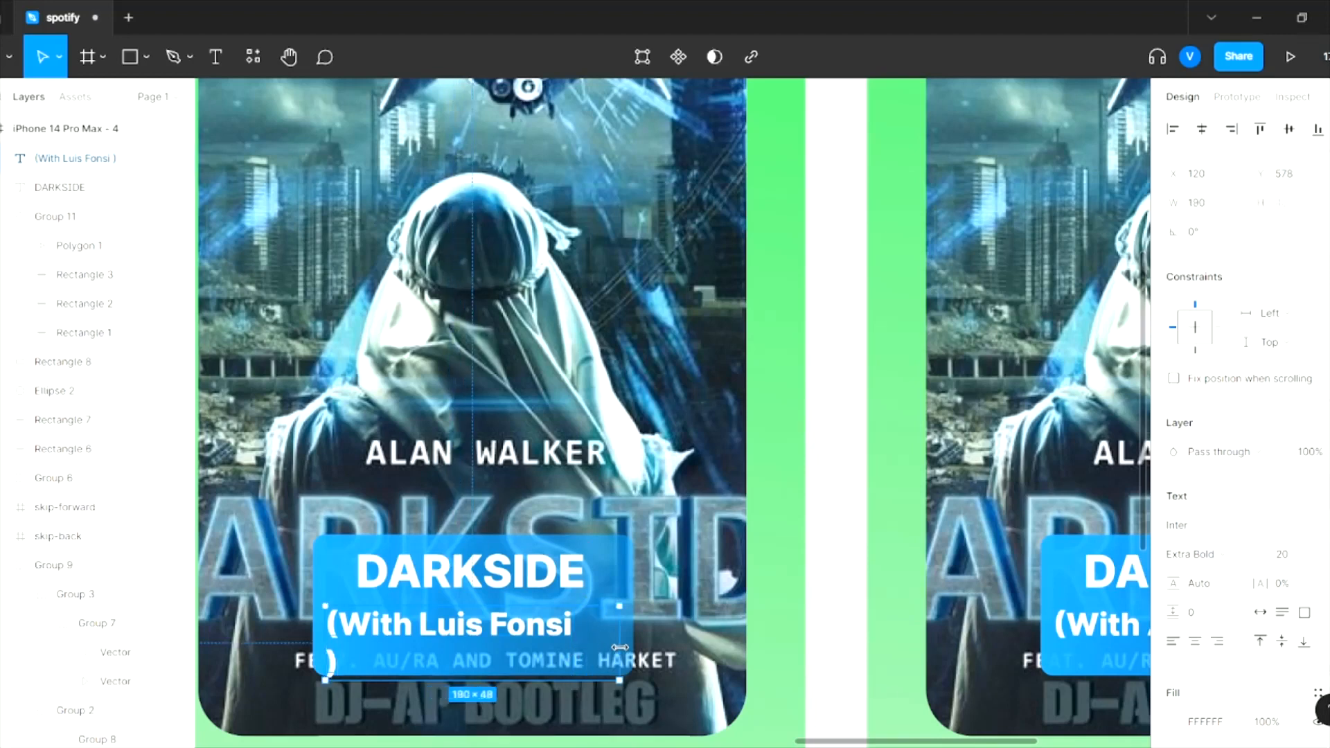
pyautogui.doubleClick(329, 658)
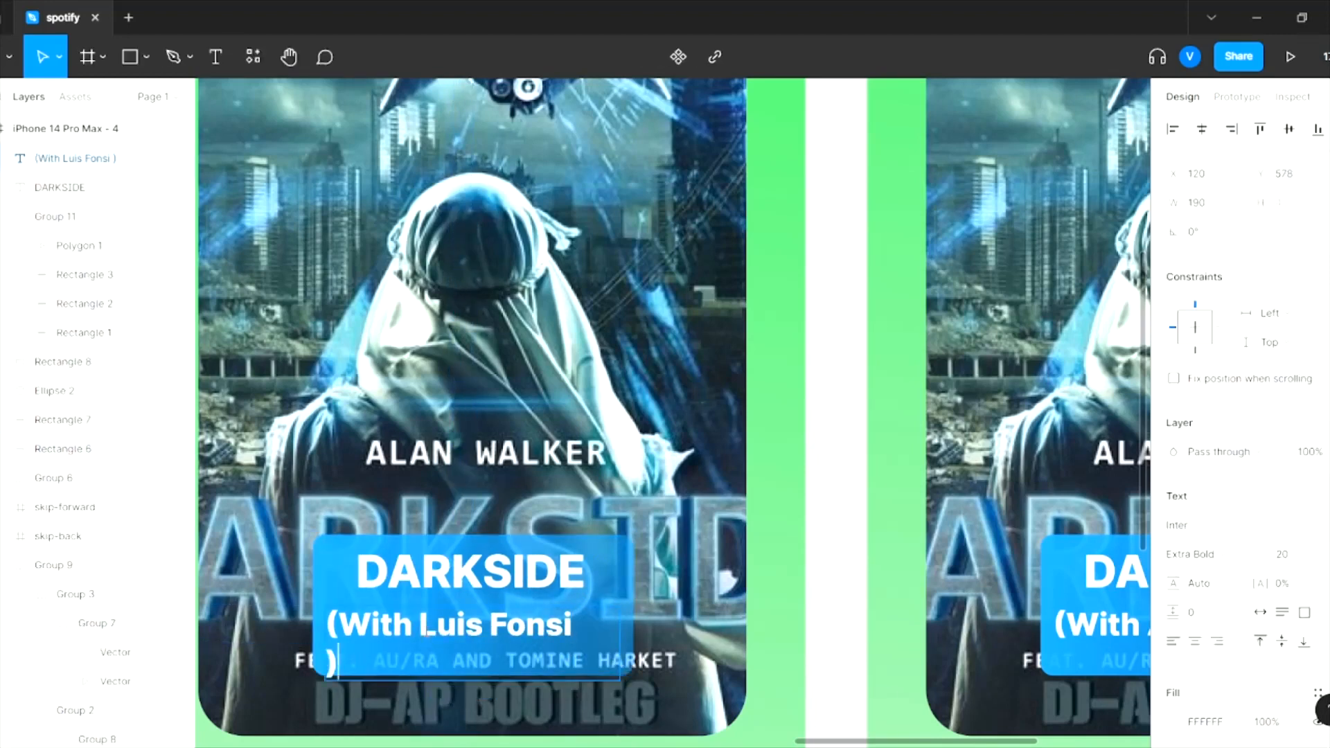
pyautogui.press('BackSpace')
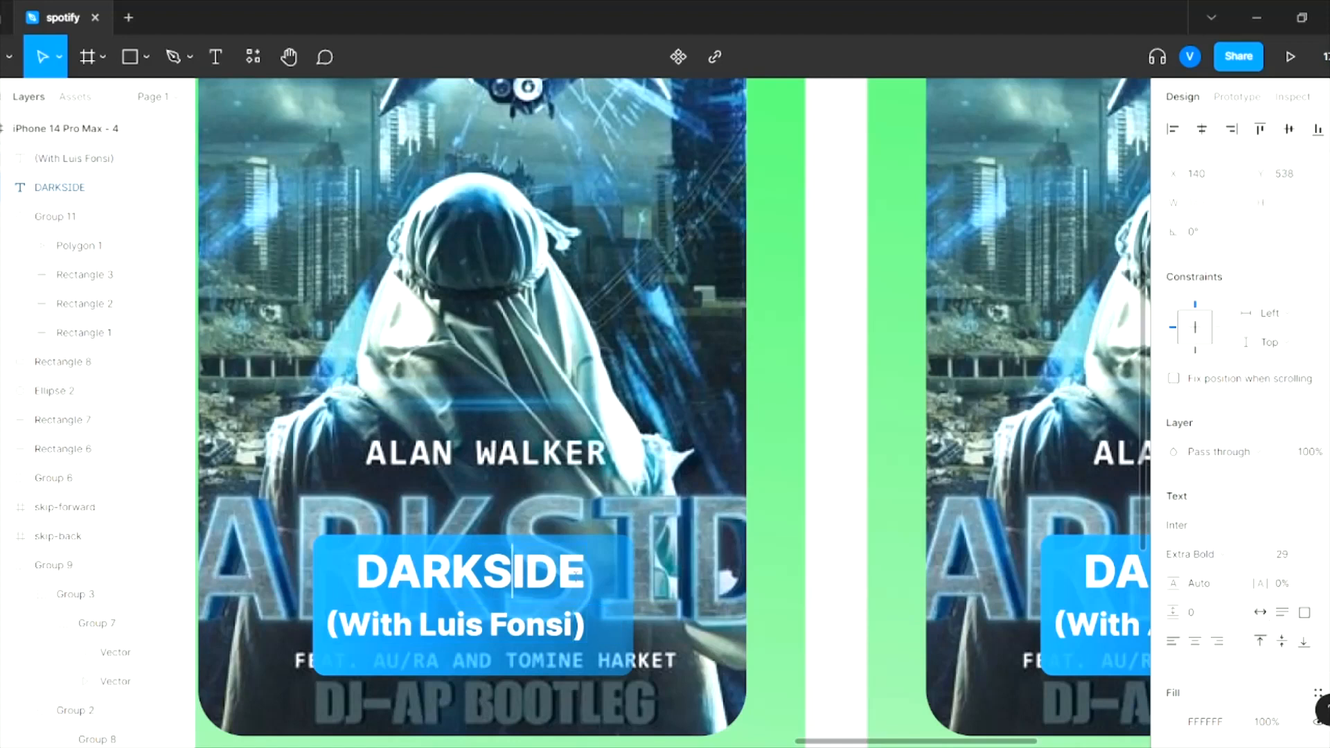
# - Change the song title in iPhone 14 Pro Max - 4 to "Despacito"
pyautogui.hotkey('ctrl', 'a')
pyautogui.write('Despaci')
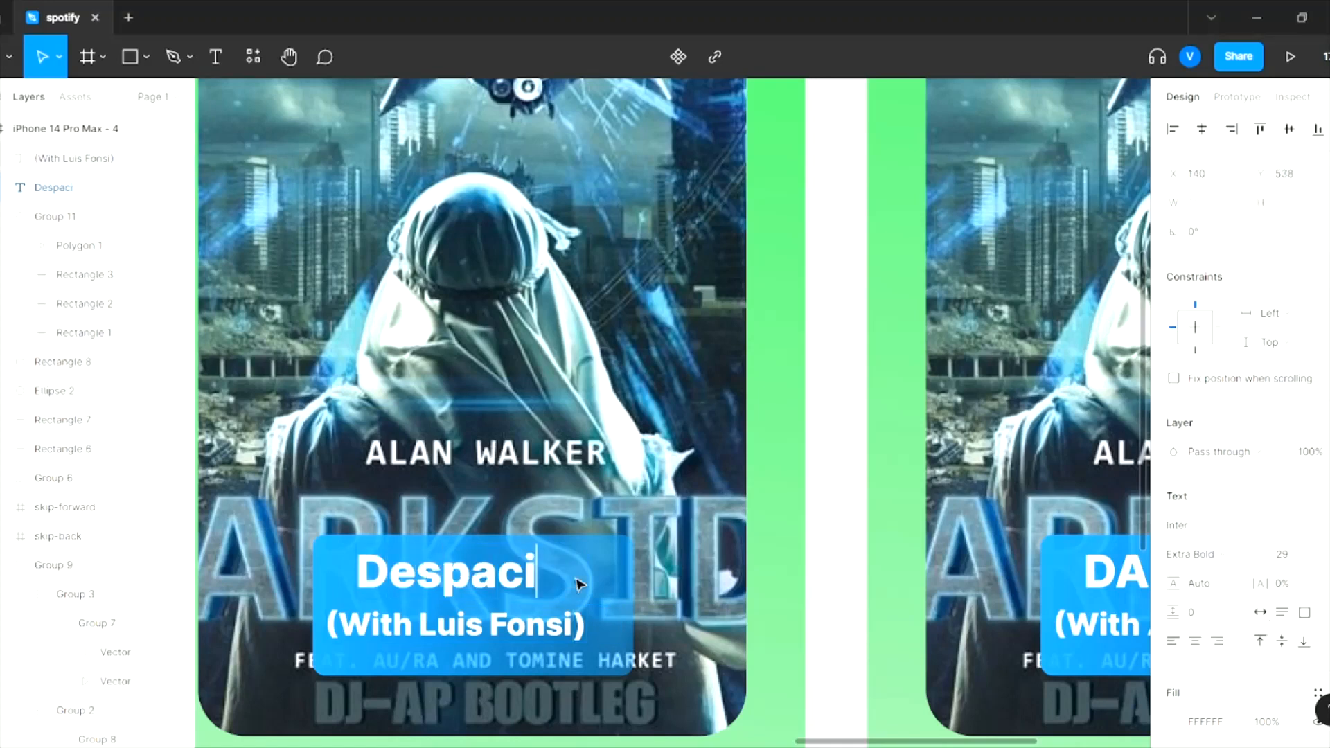
pyautogui.write('to')
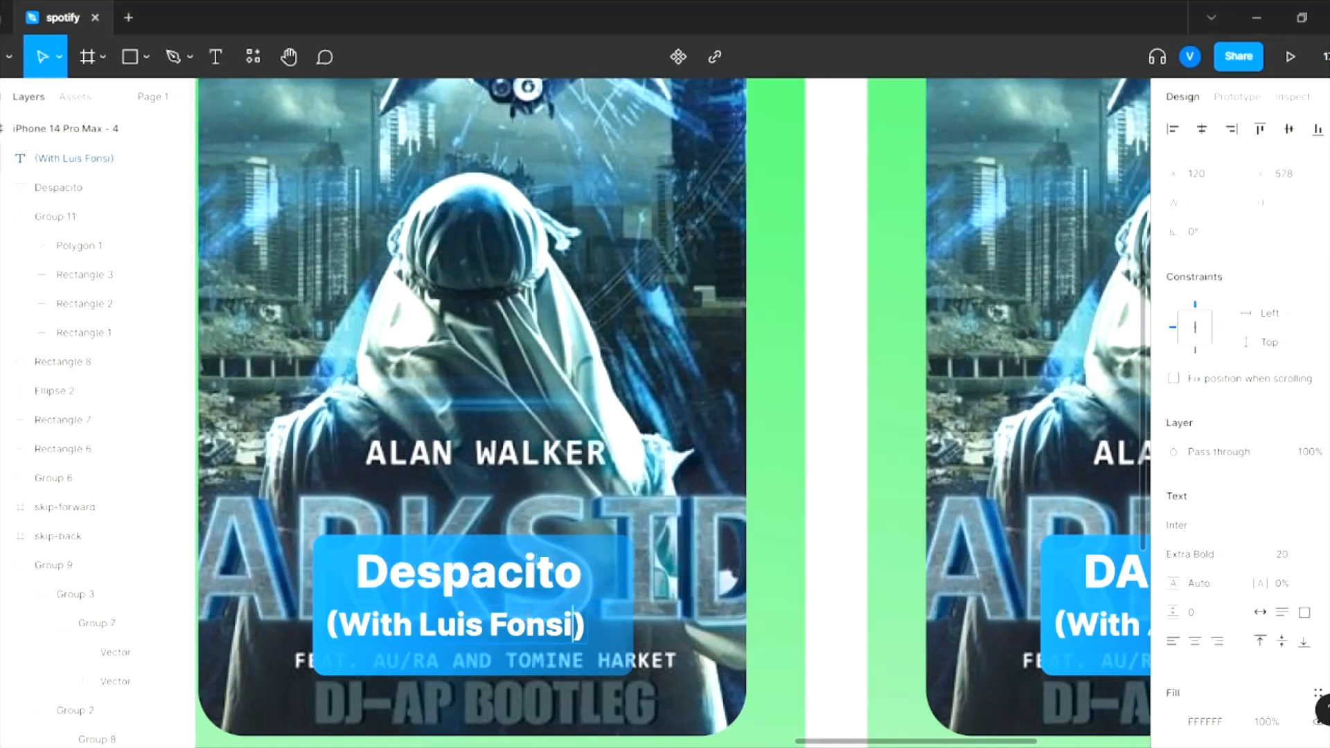
# - Extend the artist line to "(With Luis Fonsi ft. Daddy Yankww)", narrow its box to wrap onto two lines, and nudge it up within the blue label
pyautogui.write(' ft. Daddy')
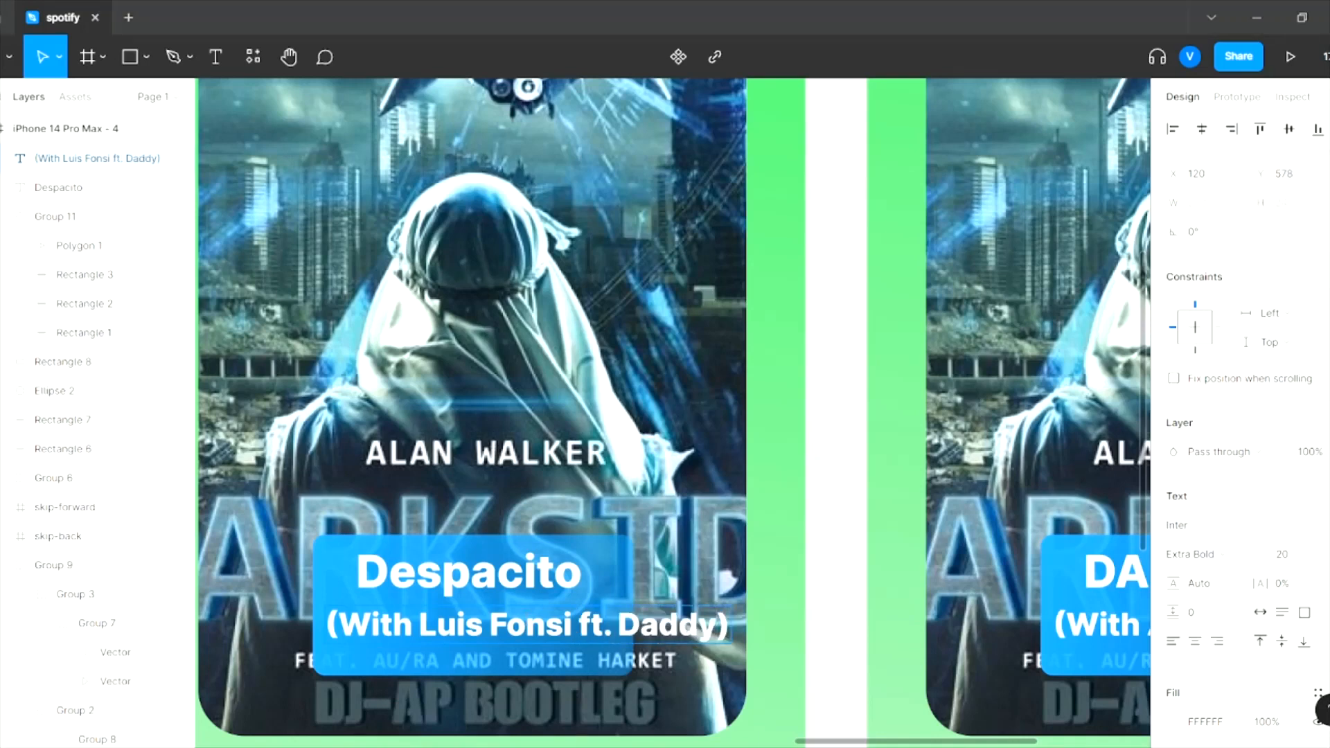
pyautogui.write(' Yankee')
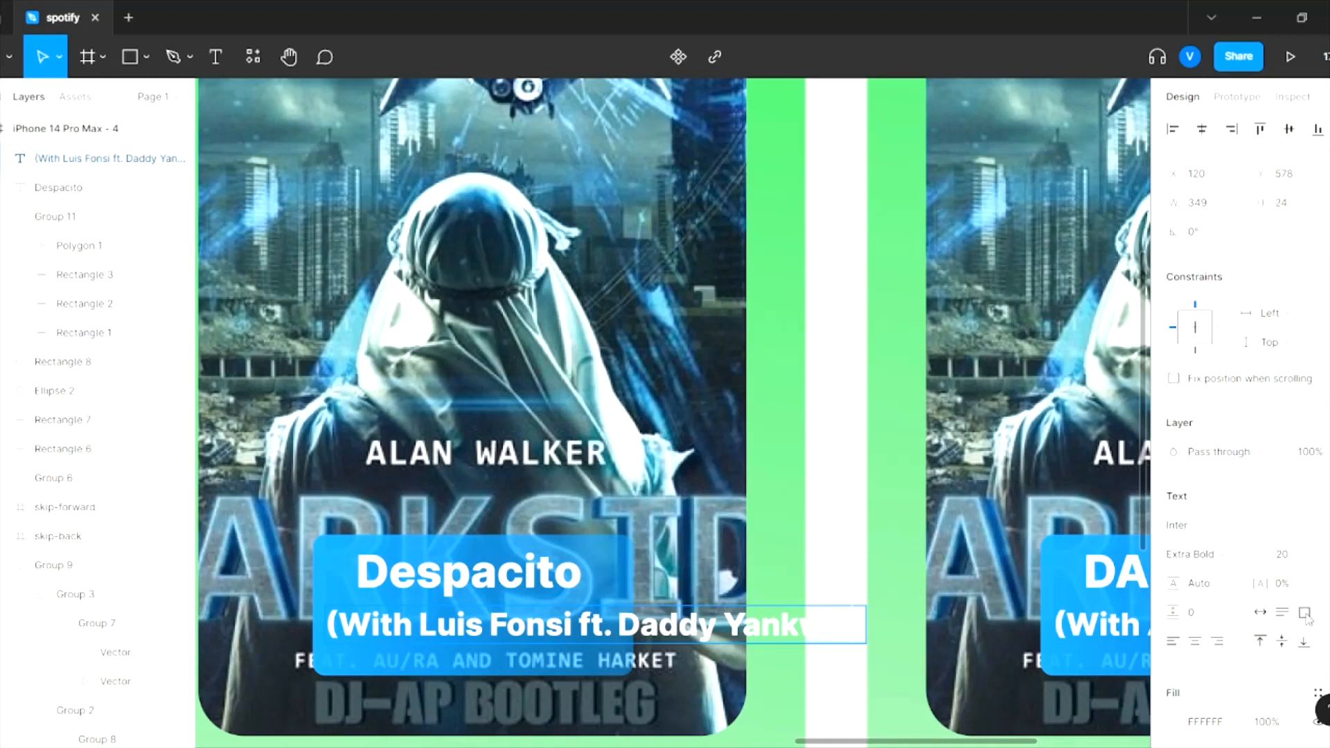
pyautogui.click(1201, 728)
pyautogui.moveTo(866, 625); pyautogui.dragTo(622, 625)
pyautogui.click(844, 557)
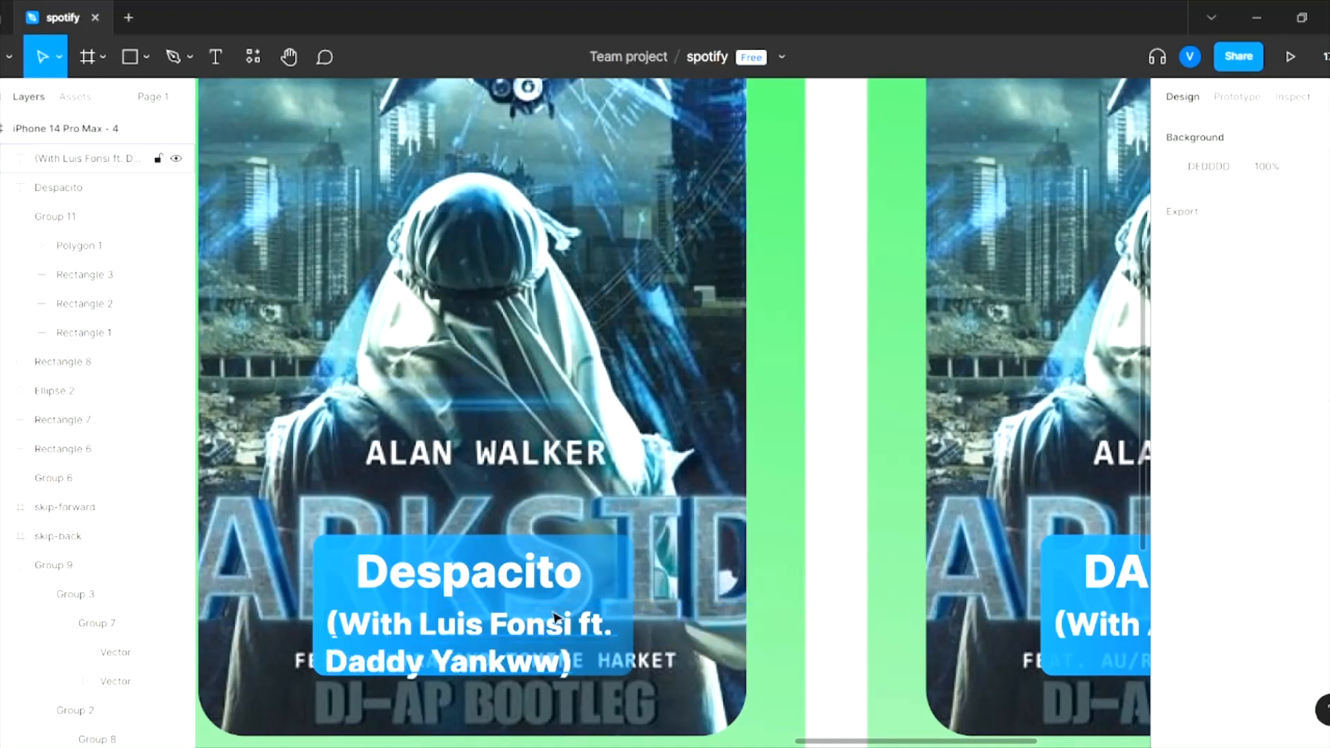
pyautogui.moveTo(524, 632); pyautogui.dragTo(534, 624)
# - Clear the song title in iPhone 14 Pro Max - 4 and retype it as "Despacito"
pyautogui.click(512, 577)
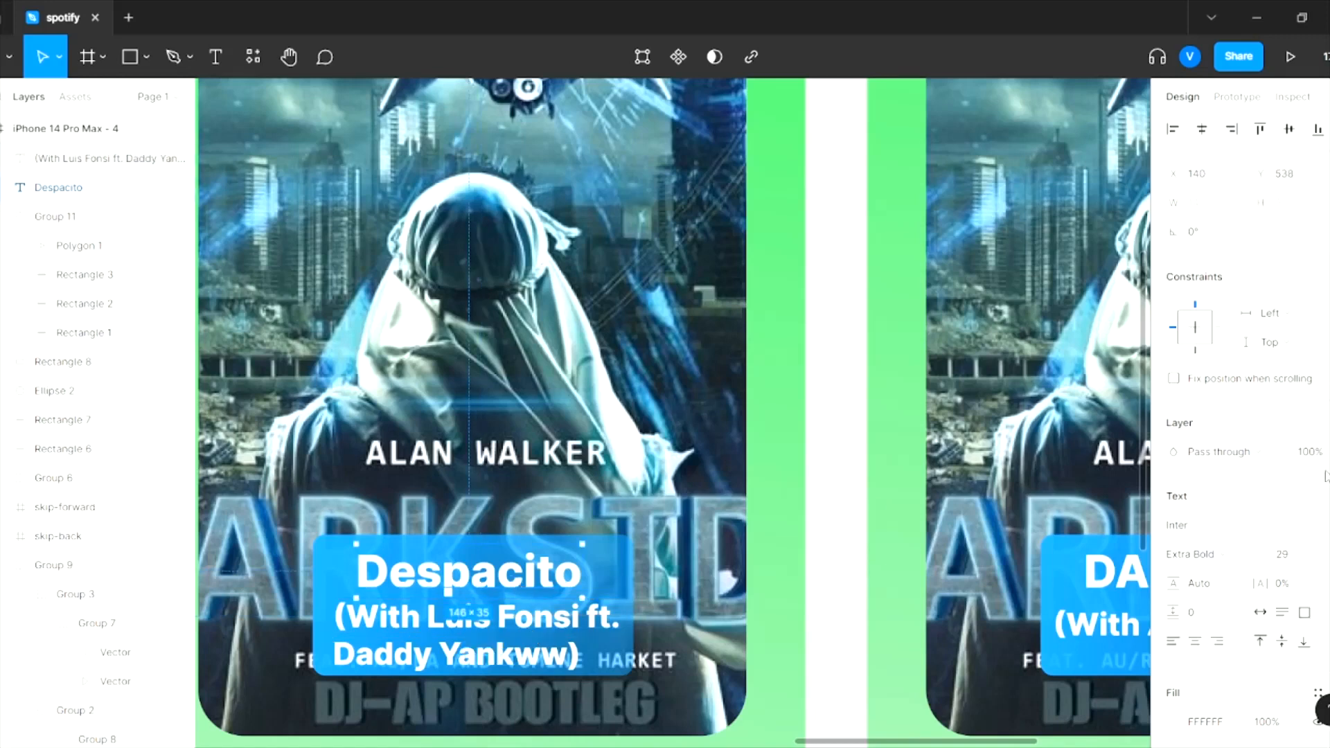
pyautogui.doubleClick(570, 579)
pyautogui.press('BackSpace')
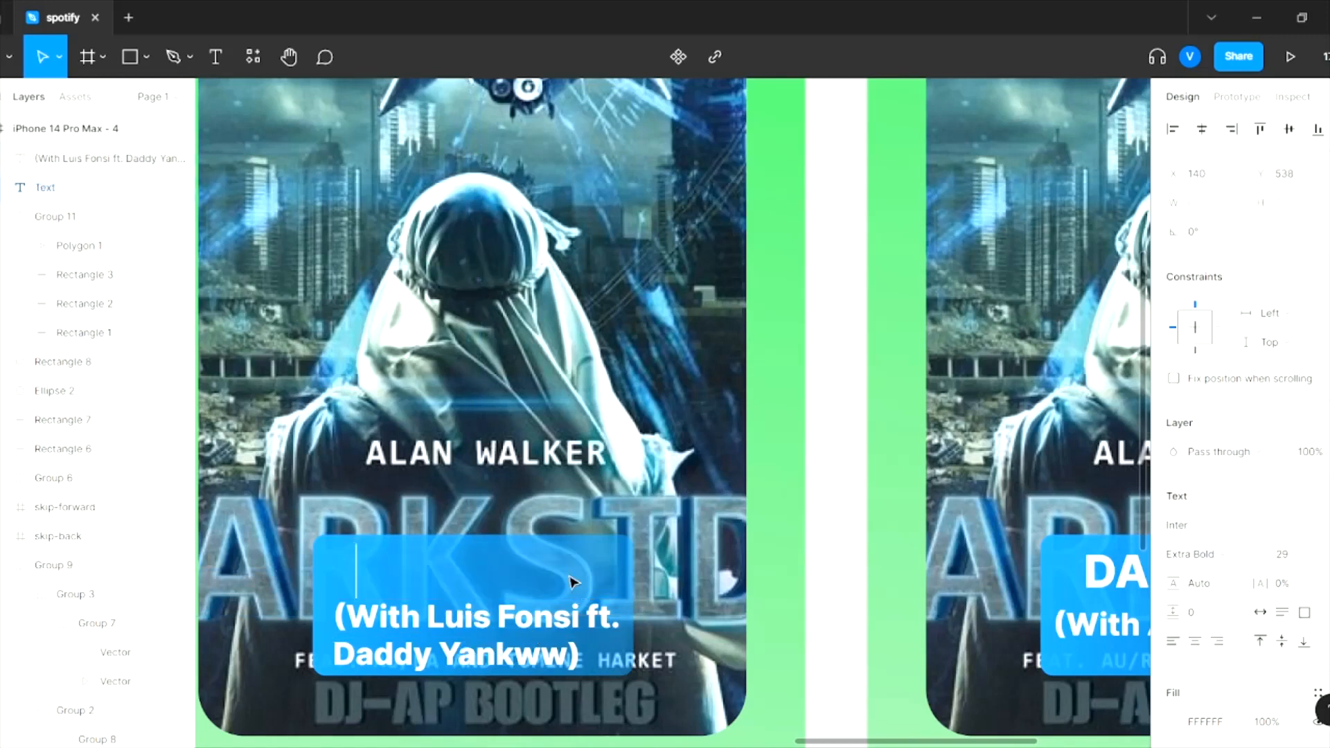
pyautogui.write('Despacito')
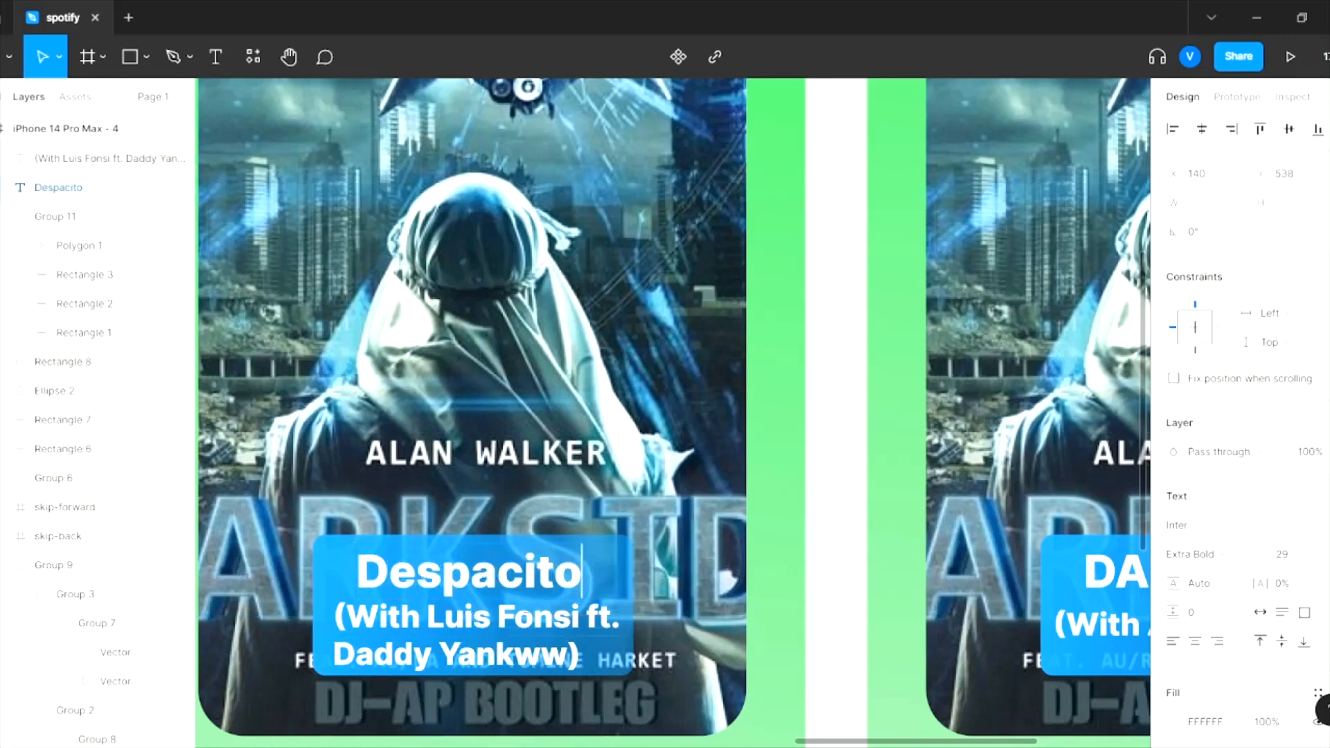
# - Place the Despacito cover image into the album art rectangle of iPhone 14 Pro Max - 4
pyautogui.scroll(-5, 469, 499)
pyautogui.click(102, 56)
pyautogui.click(146, 57)
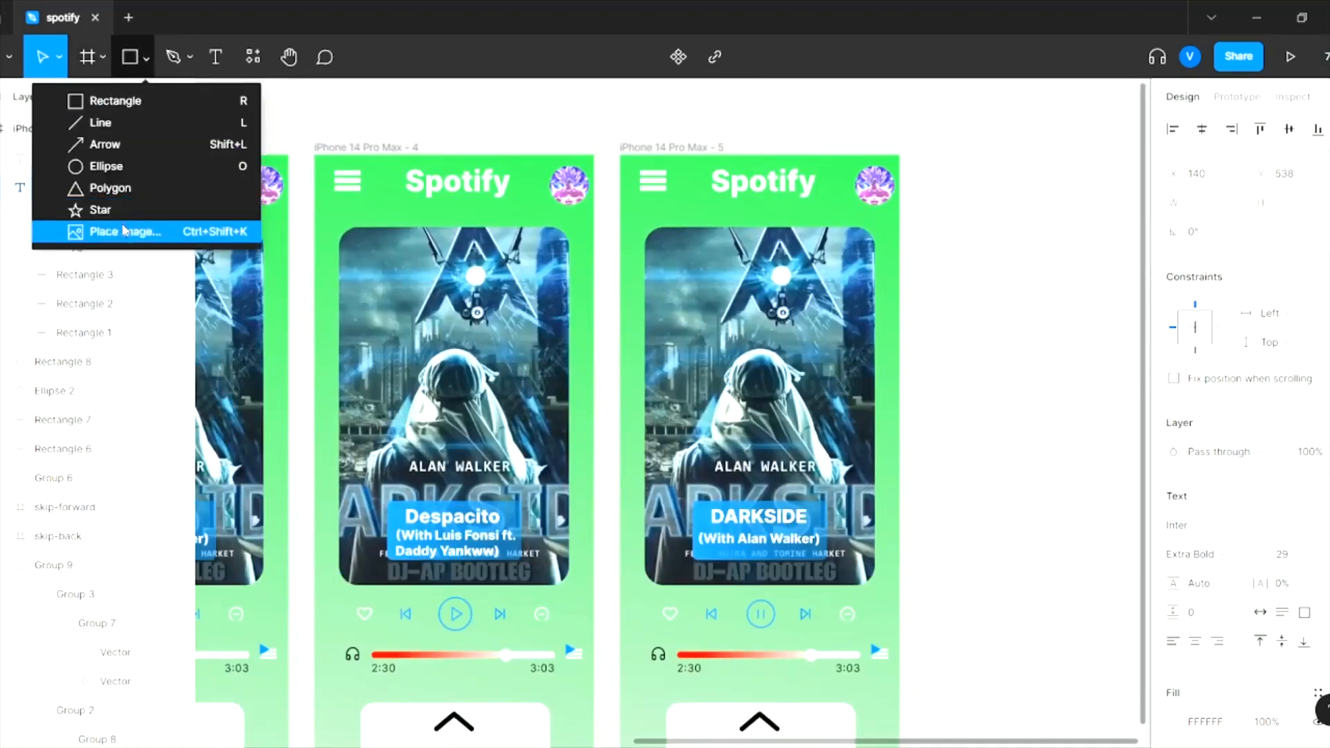
pyautogui.click(118, 229)
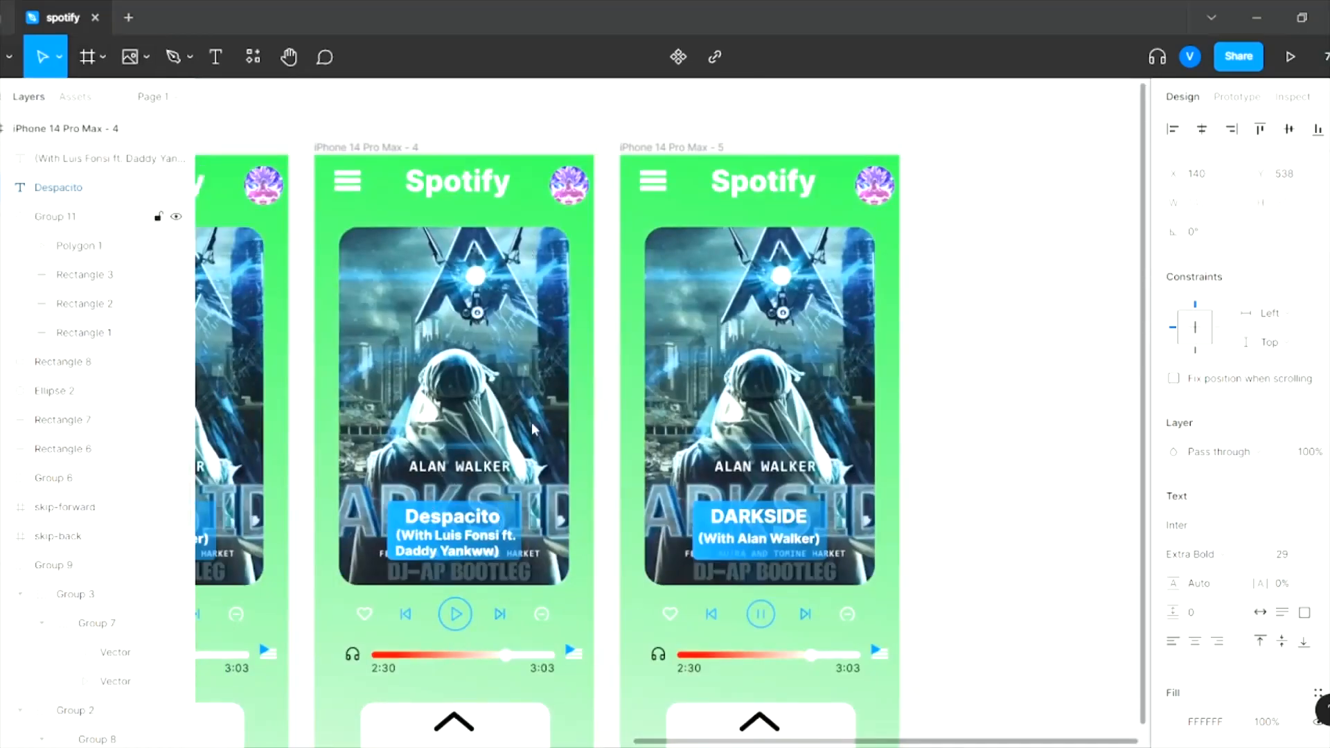
pyautogui.click(531, 390)
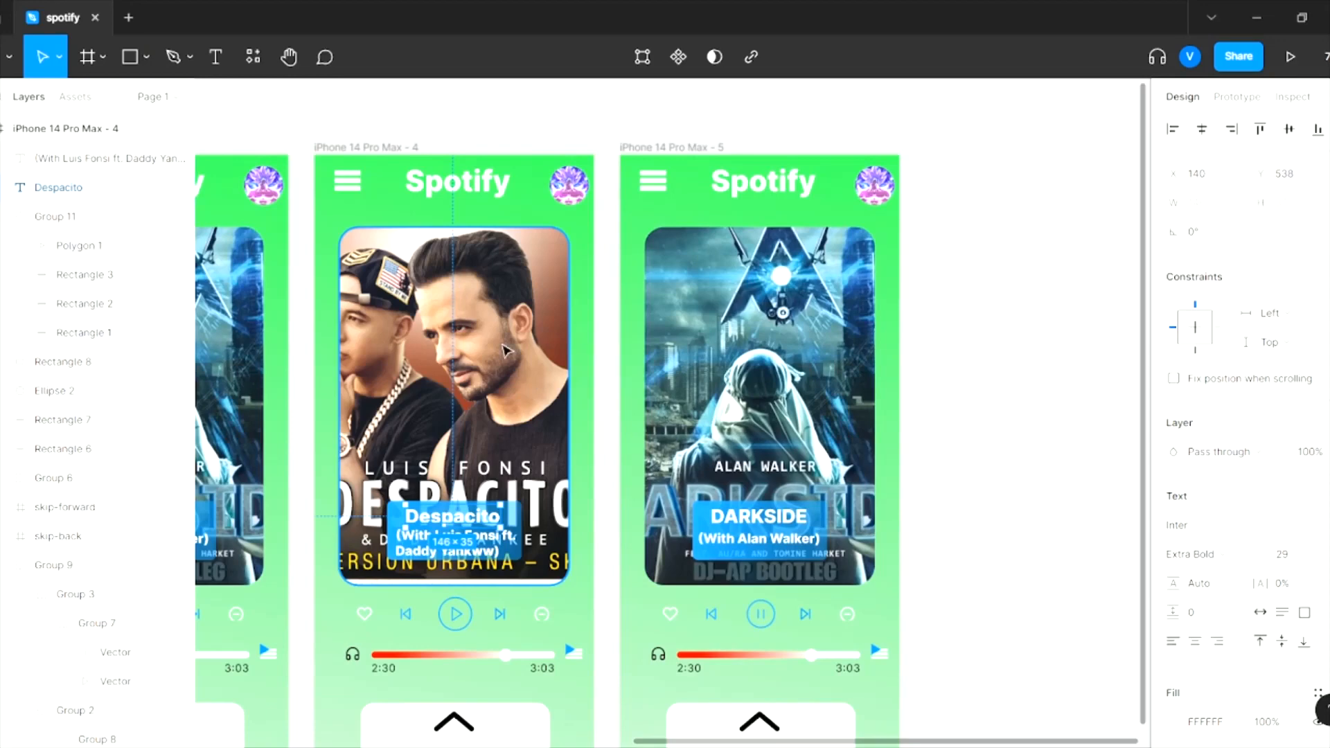
# - Place the same Despacito cover image into the album art rectangle of iPhone 14 Pro Max - 5
pyautogui.click(146, 57)
pyautogui.click(125, 227)
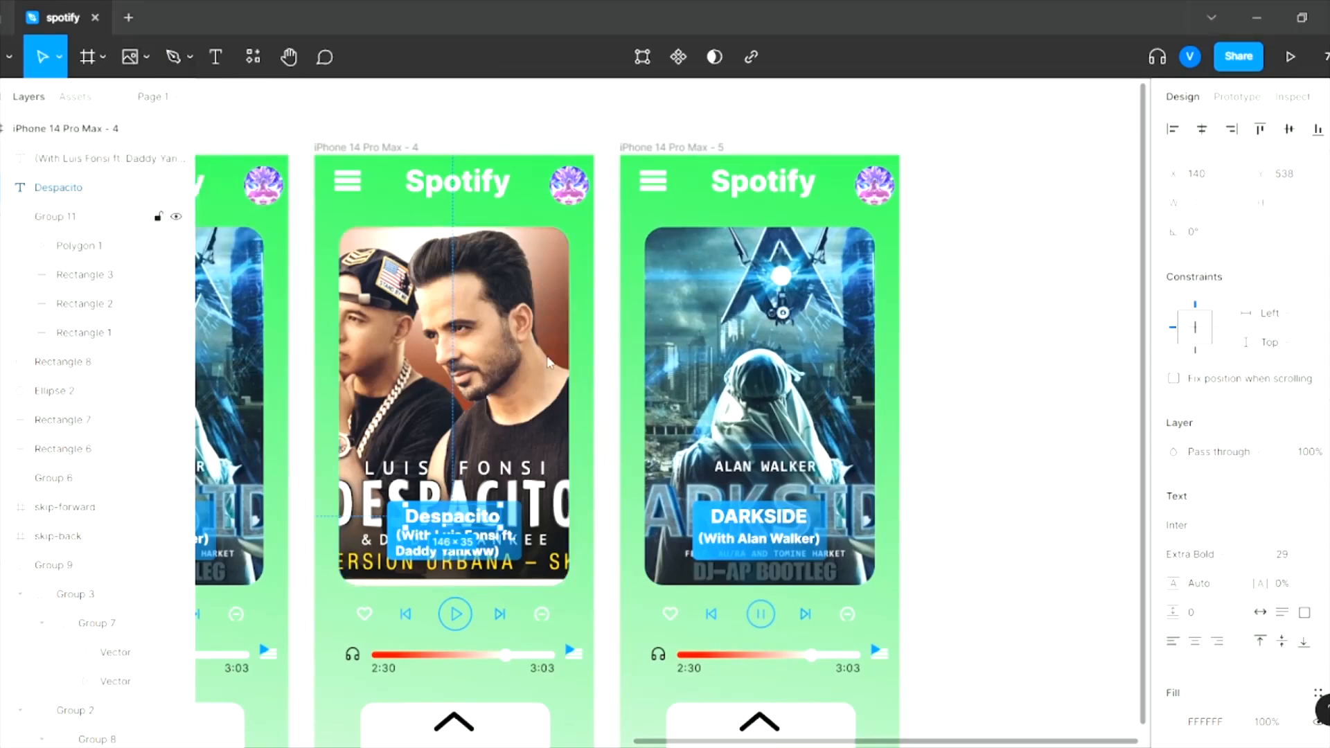
pyautogui.click(770, 383)
pyautogui.scroll(-3, 707, 376)
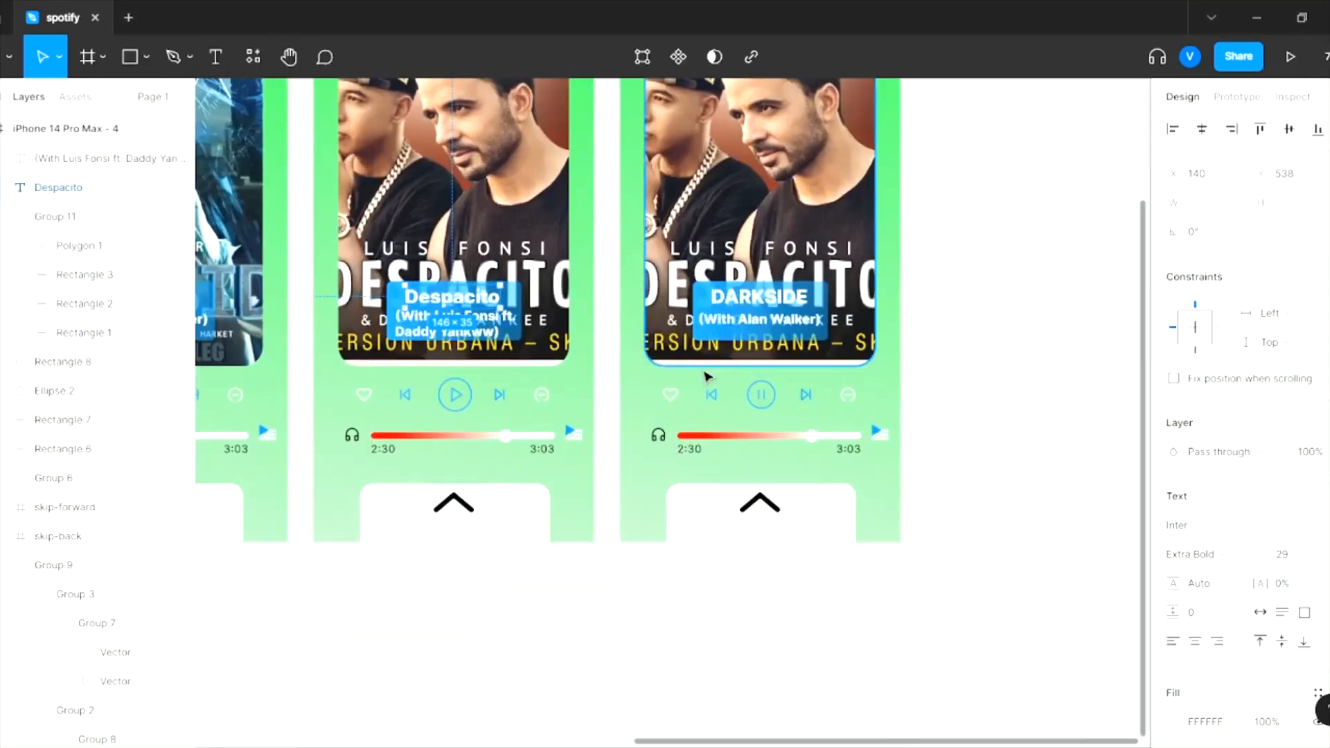
pyautogui.scroll(-2, 707, 376)
pyautogui.click(975, 259)
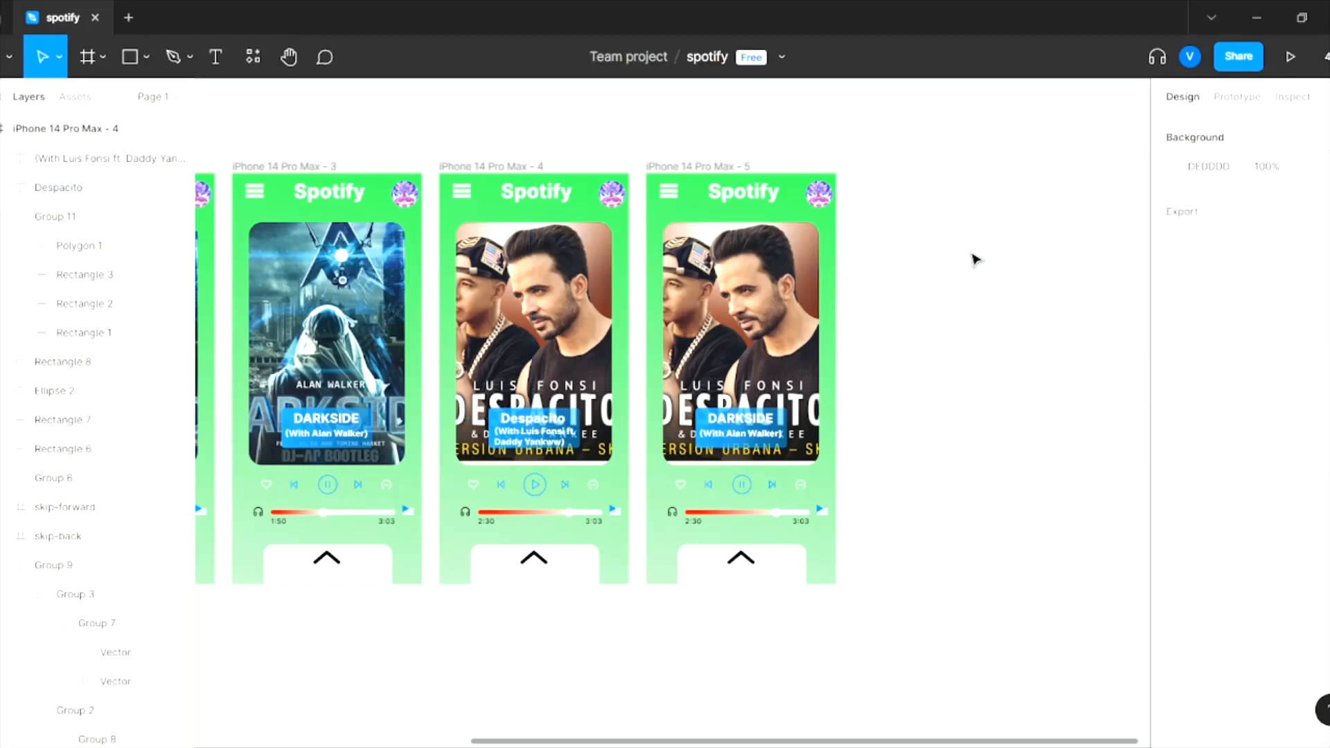
# - In prototype mode, delete the copied play button connection in iPhone 14 Pro Max - 4 and link the button to iPhone 14 Pro Max - 5
pyautogui.scroll(-3, 696, 298)
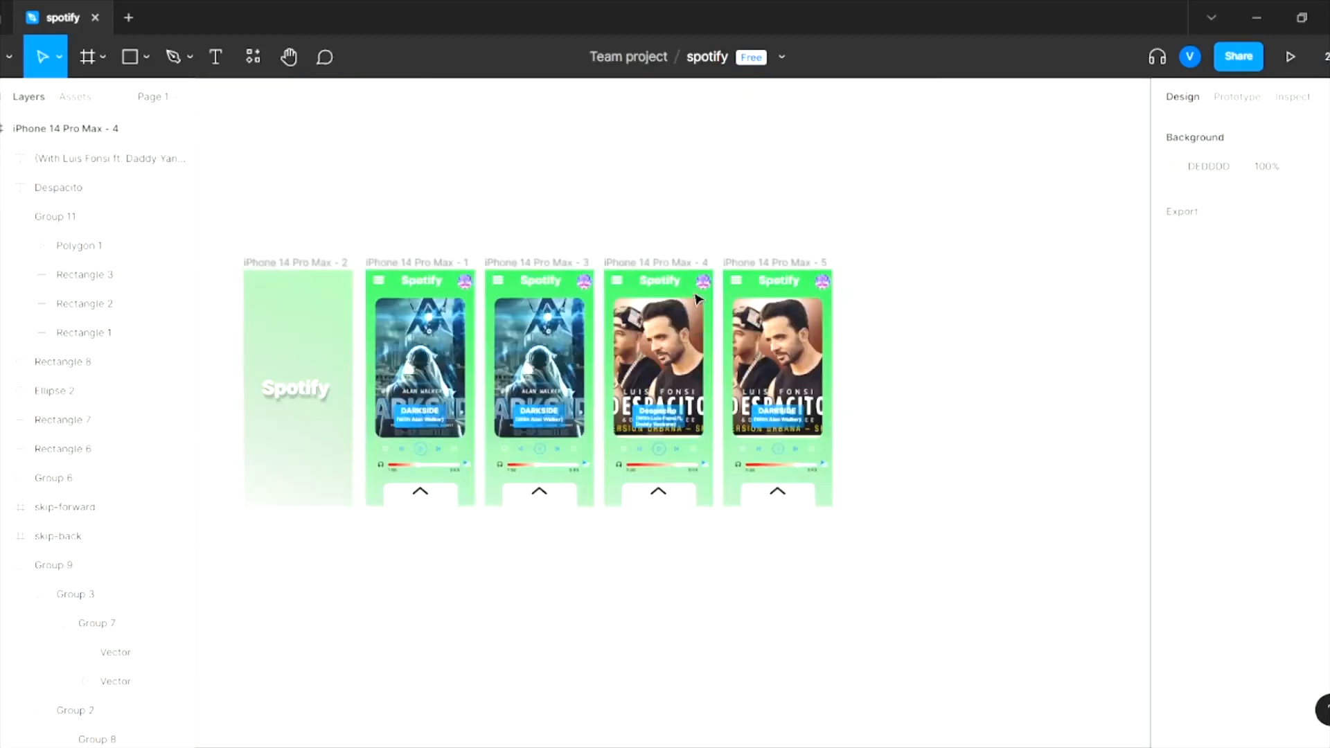
pyautogui.hotkey('shift', 'e')
pyautogui.scroll(3, 611, 389)
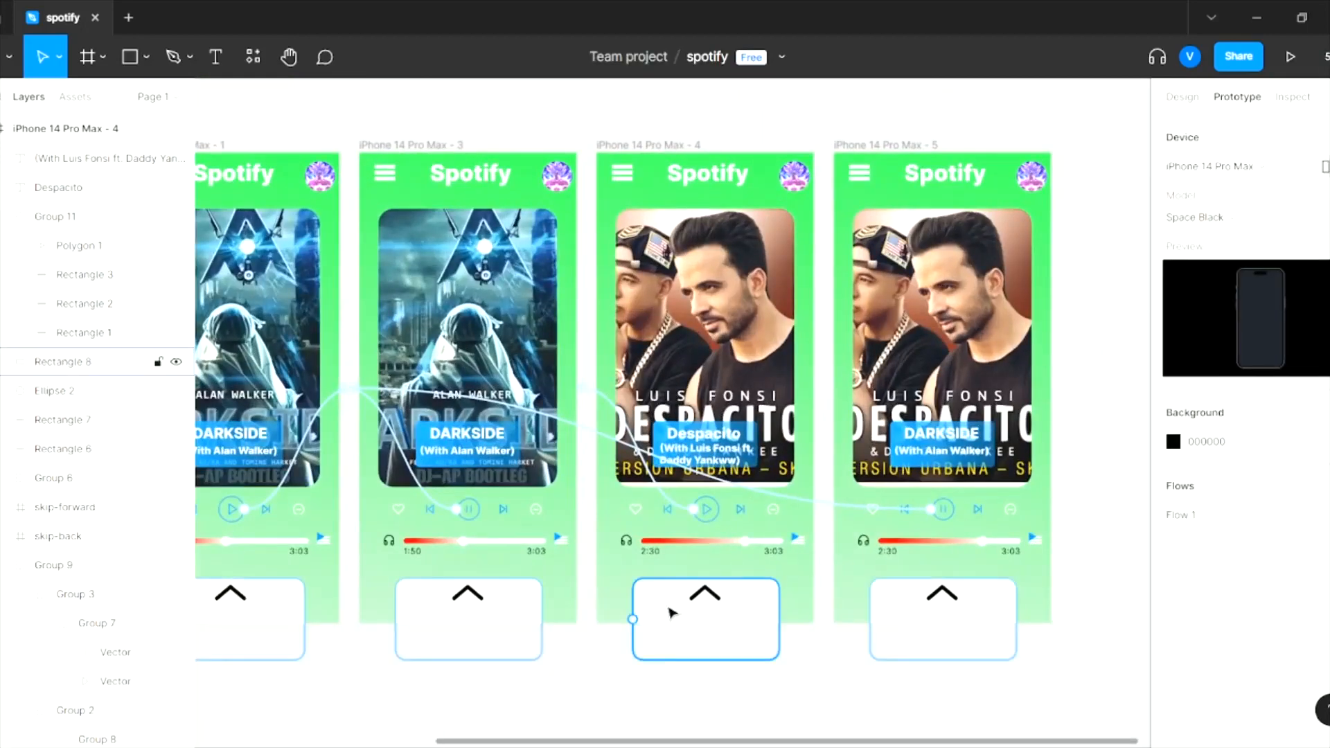
pyautogui.click(630, 433)
pyautogui.press('Delete')
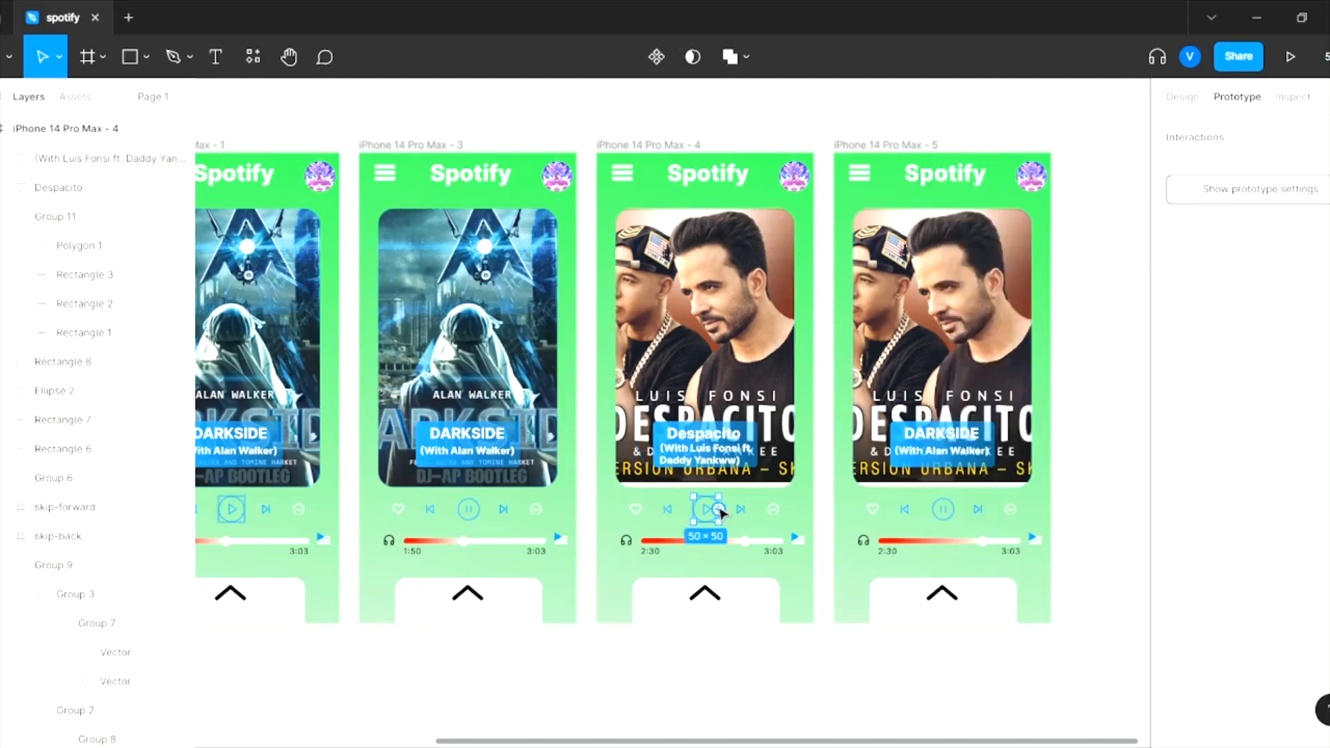
pyautogui.moveTo(719, 509); pyautogui.dragTo(850, 406)
pyautogui.click(1006, 575)
# - Delete the copied pause button connection in iPhone 14 Pro Max - 5 and link the button to iPhone 14 Pro Max - 4
pyautogui.click(845, 506)
pyautogui.press('Delete')
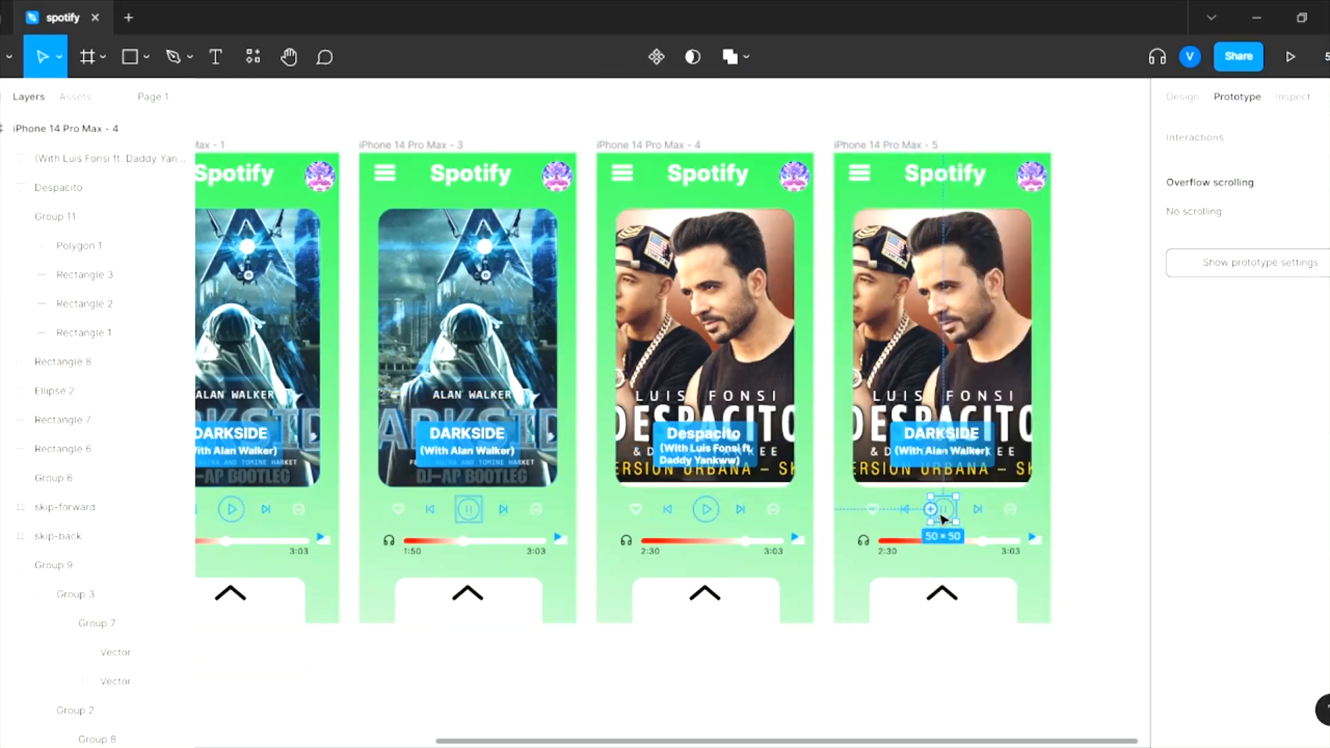
pyautogui.moveTo(931, 509); pyautogui.dragTo(809, 482)
pyautogui.click(846, 687)
# - Link the skip-back icon in iPhone 14 Pro Max - 4 to iPhone 14 Pro Max - 1 with an instant on-tap navigation
pyautogui.click(672, 510)
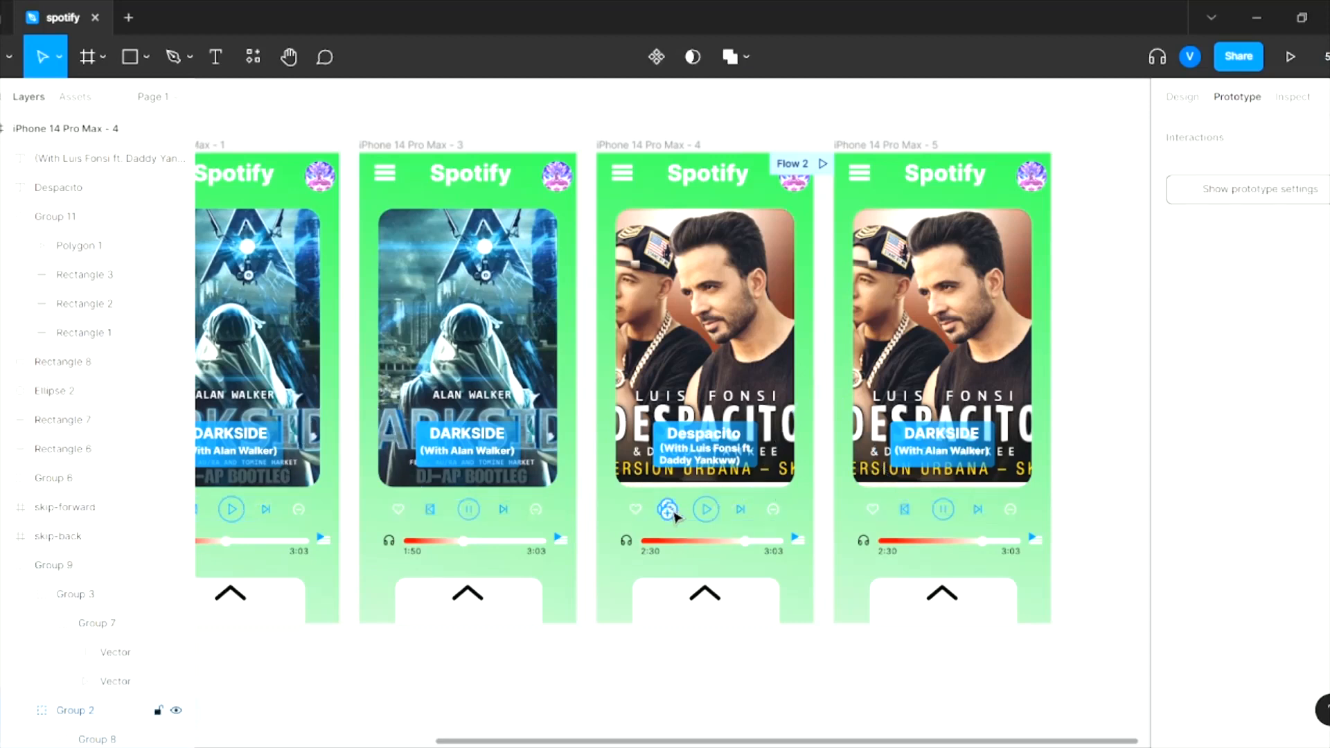
pyautogui.moveTo(665, 509); pyautogui.dragTo(341, 453)
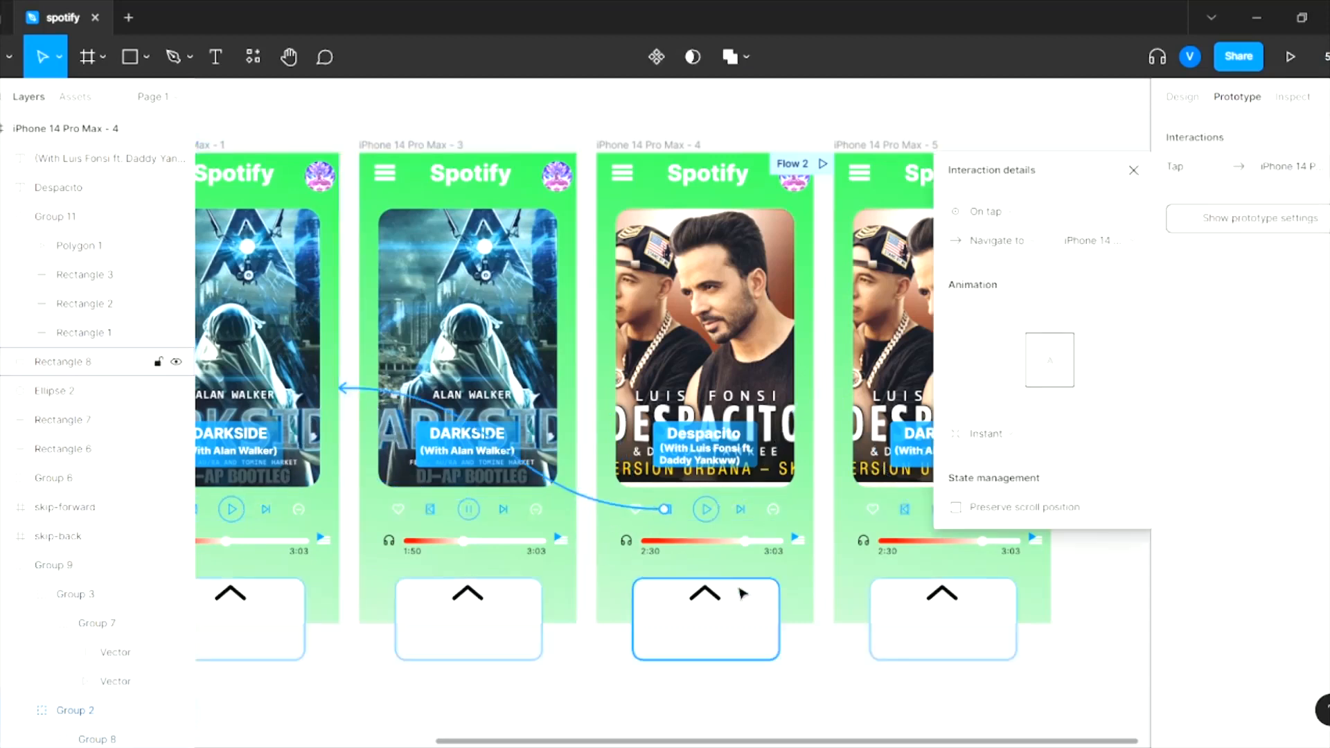
pyautogui.click(833, 675)
# - Link the skip-forward icon in iPhone 14 Pro Max - 4 to iPhone 14 Pro Max - 3
pyautogui.doubleClick(745, 514)
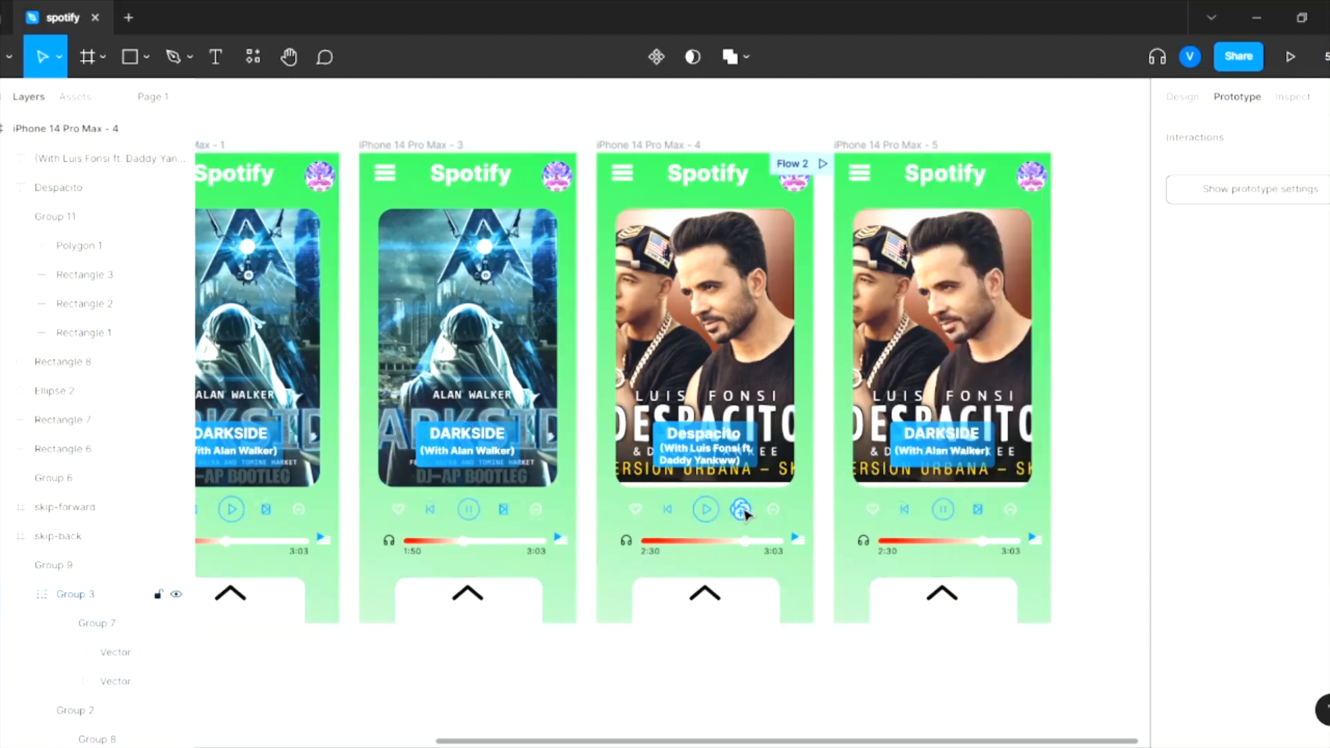
pyautogui.moveTo(739, 515); pyautogui.dragTo(574, 478)
pyautogui.click(789, 667)
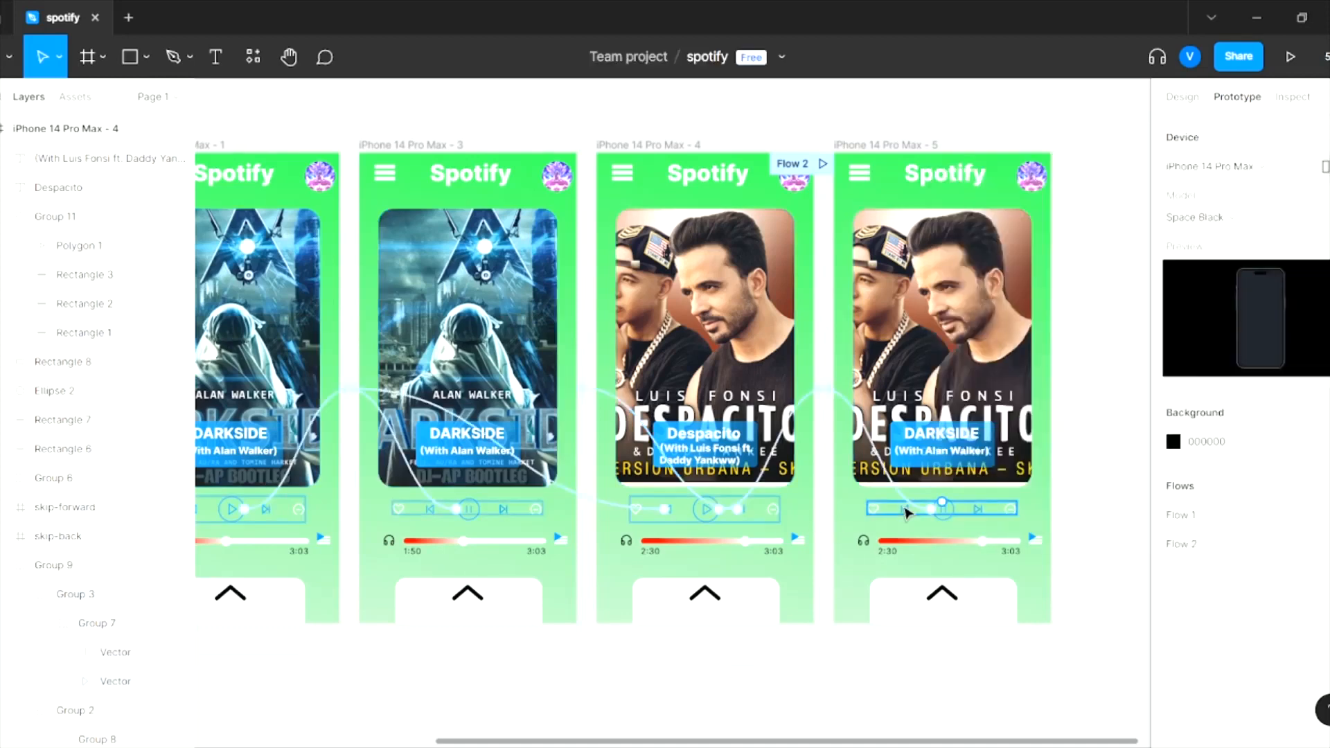
# - Link the skip-back and skip-forward icons in iPhone 14 Pro Max - 5 to iPhone 14 Pro Max - 3 with instant on-tap navigation
pyautogui.doubleClick(908, 515)
pyautogui.moveTo(907, 516); pyautogui.dragTo(575, 388)
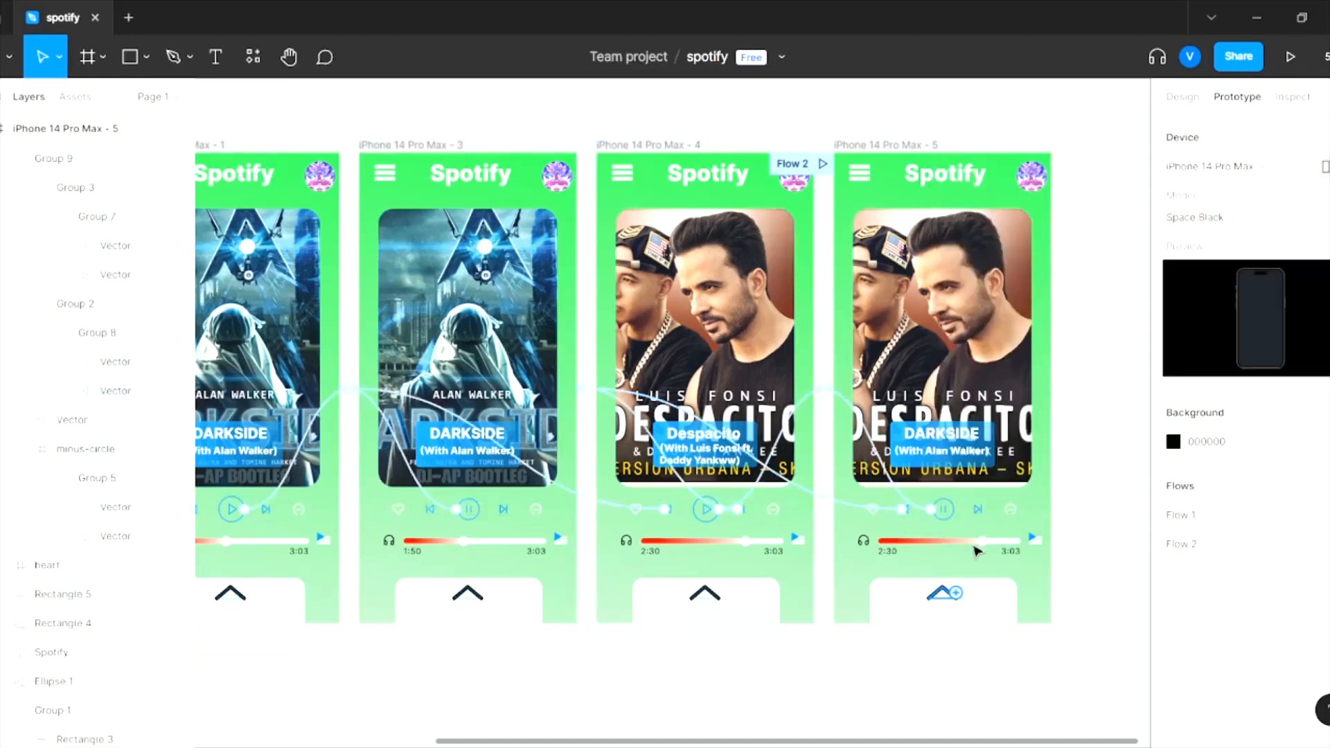
pyautogui.doubleClick(978, 511)
pyautogui.moveTo(978, 513); pyautogui.dragTo(572, 485)
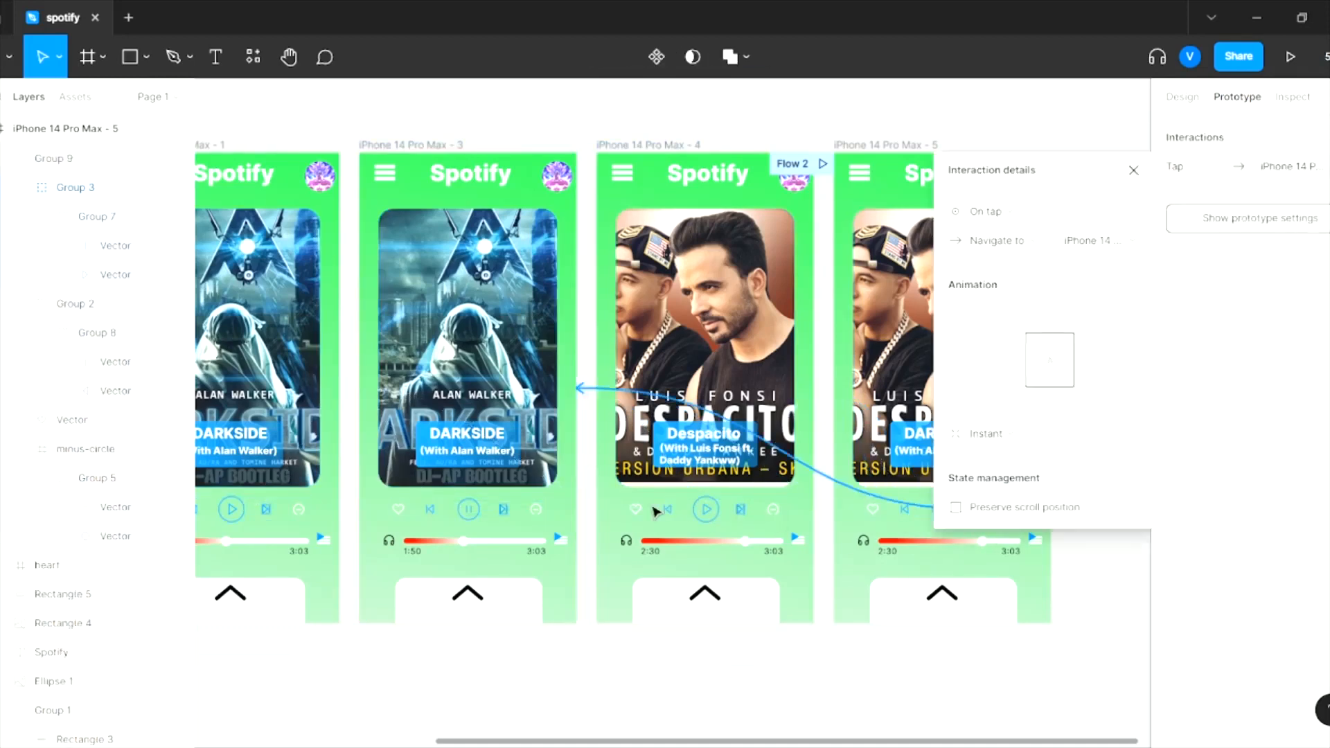
# - Relink the skip-forward icon in iPhone 14 Pro Max - 4 to iPhone 14 Pro Max - 1 with instant on-tap navigation
pyautogui.doubleClick(741, 511)
pyautogui.moveTo(666, 457); pyautogui.dragTo(672, 466)
pyautogui.moveTo(740, 511); pyautogui.dragTo(318, 437)
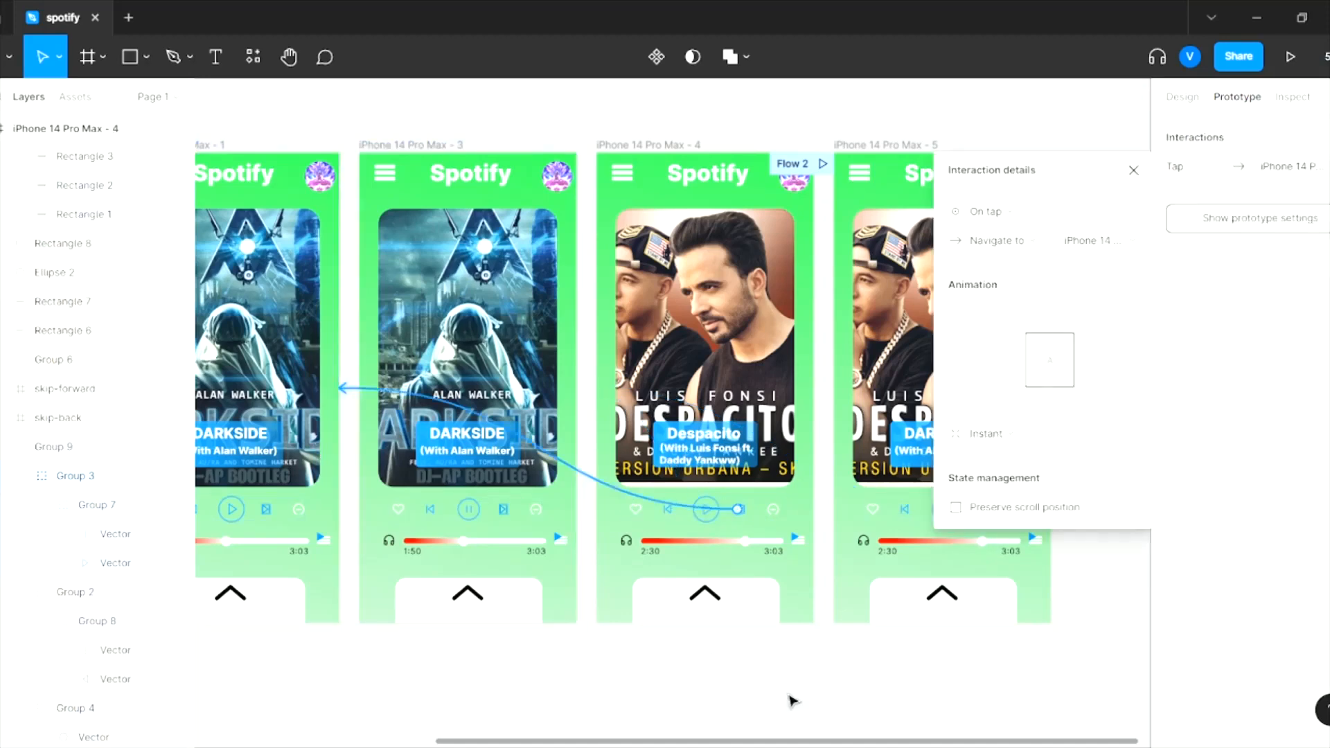
pyautogui.click(792, 701)
# - Link the skip-back icon in iPhone 14 Pro Max - 3 to iPhone 14 Pro Max - 5 and its skip-forward icon to iPhone 14 Pro Max - 4
pyautogui.hscroll(-2, 852, 731)
pyautogui.doubleClick(593, 511)
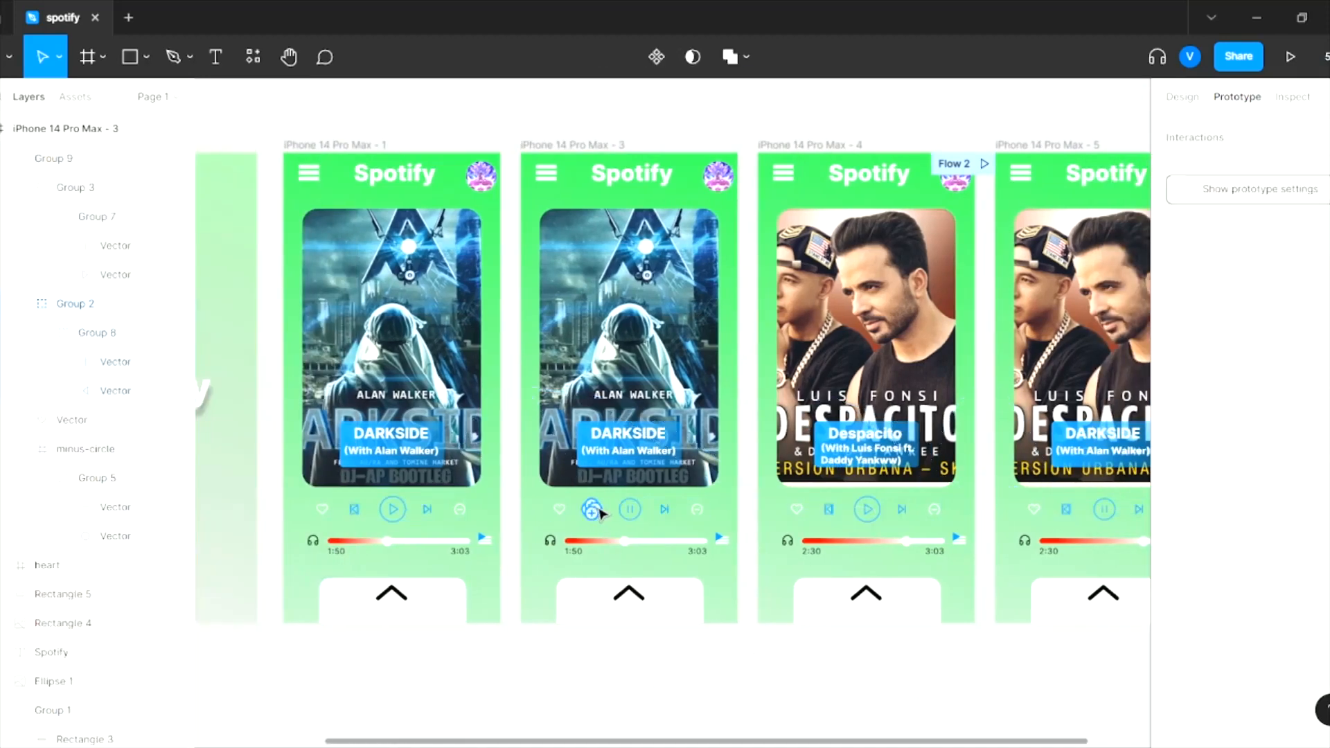
pyautogui.moveTo(600, 513); pyautogui.dragTo(1009, 478)
pyautogui.doubleClick(668, 513)
pyautogui.moveTo(670, 514); pyautogui.dragTo(968, 480)
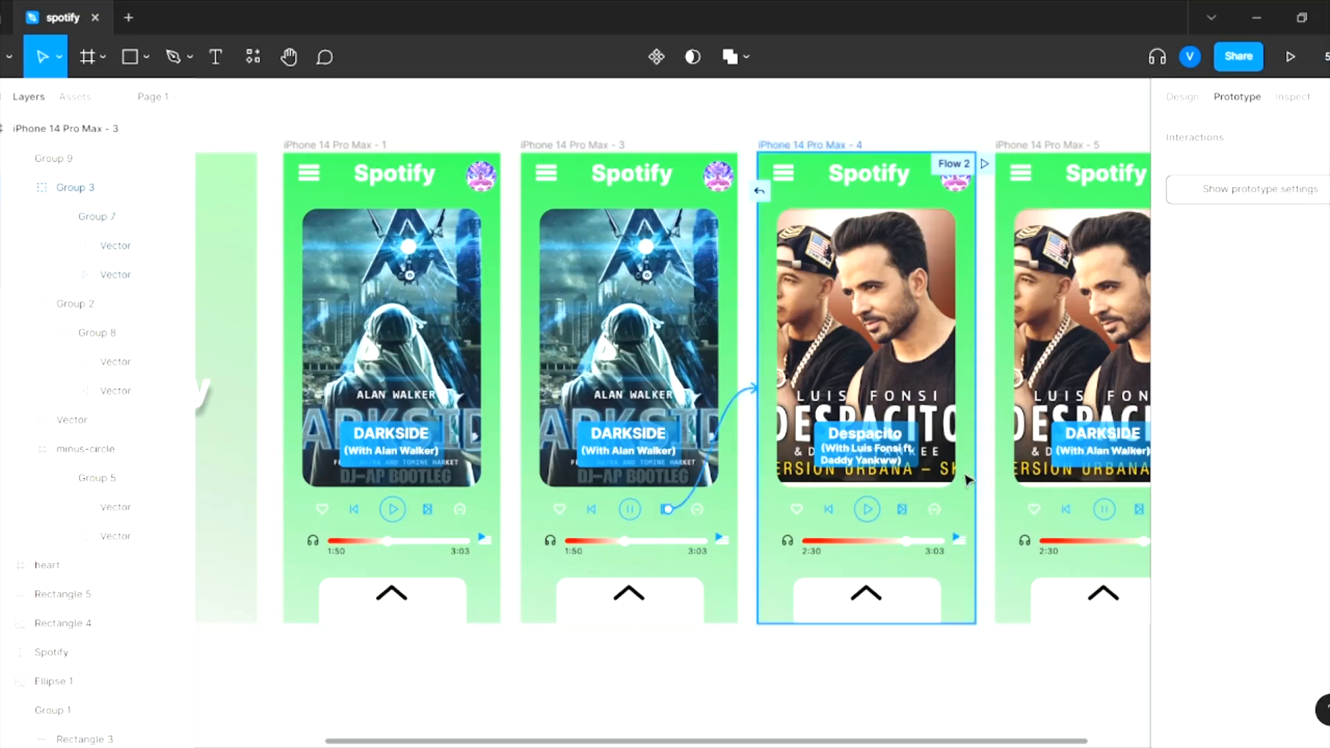
pyautogui.click(668, 688)
# - Link the skip-back and skip-forward icons in iPhone 14 Pro Max - 1 to iPhone 14 Pro Max - 4
pyautogui.click(406, 509)
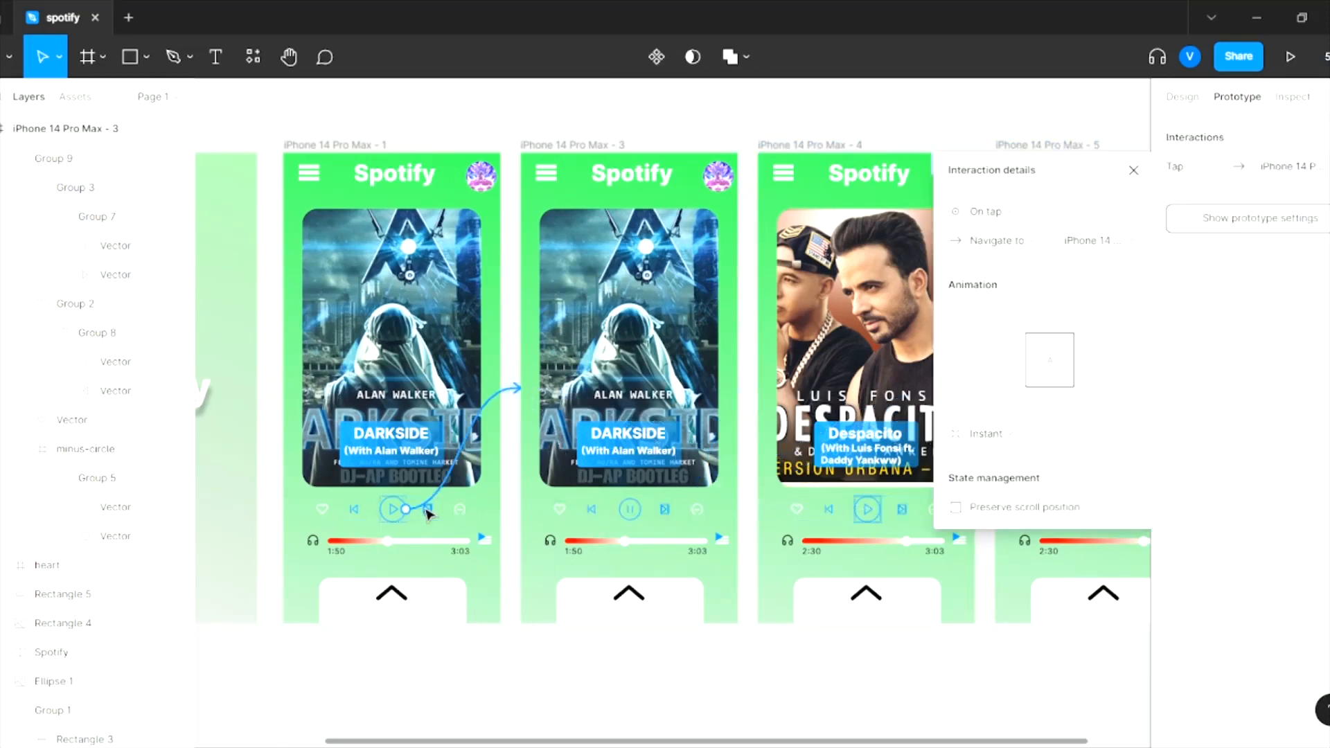
pyautogui.click(505, 483)
pyautogui.click(424, 507)
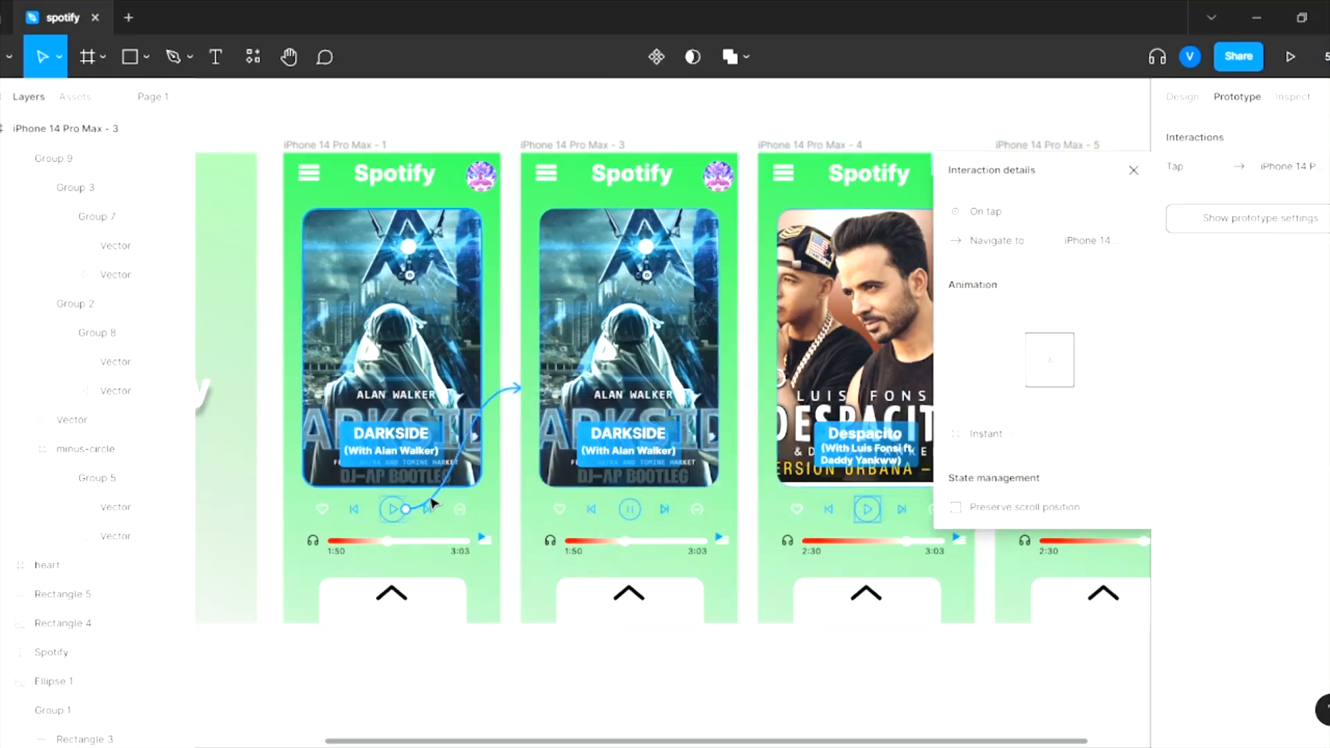
pyautogui.click(356, 510)
pyautogui.moveTo(358, 510); pyautogui.dragTo(665, 486)
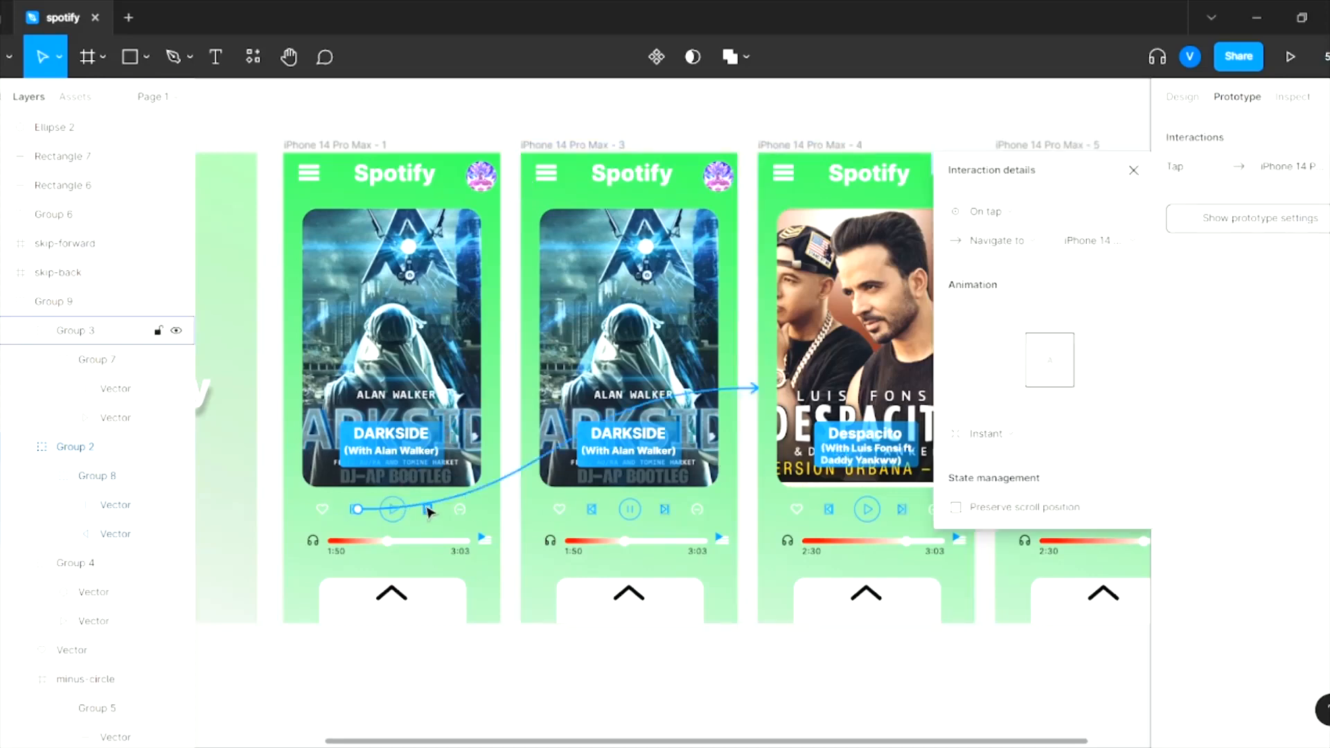
pyautogui.click(427, 509)
# - Set the skip-forward connection from iPhone 14 Pro Max - 1 to iPhone 14 Pro Max - 4 to Smart animate
pyautogui.scroll(3, 428, 509)
pyautogui.moveTo(1080, 400); pyautogui.dragTo(1108, 400)
pyautogui.click(986, 435)
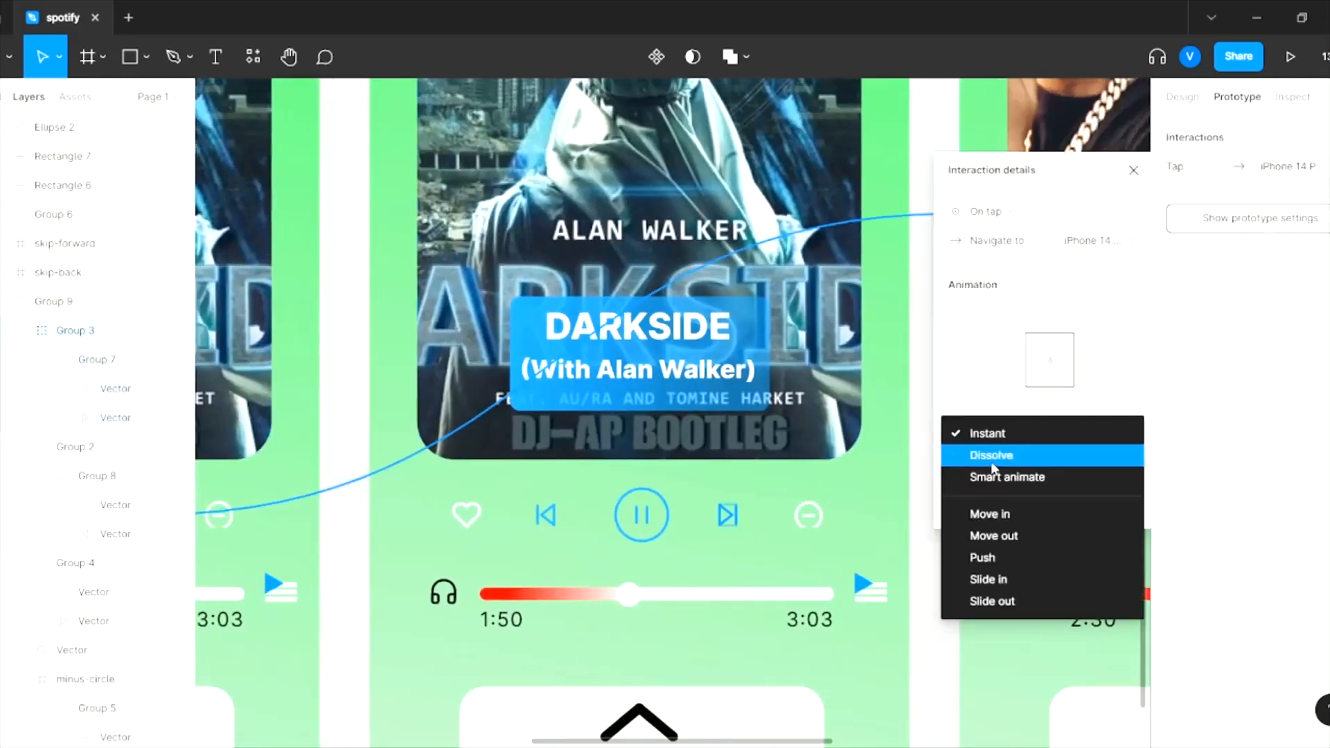
pyautogui.click(993, 474)
pyautogui.click(943, 568)
# - Move the Flow 2 starting point from iPhone 14 Pro Max - 5 to iPhone 14 Pro Max - 4
pyautogui.scroll(-4, 944, 567)
pyautogui.scroll(-3, 943, 567)
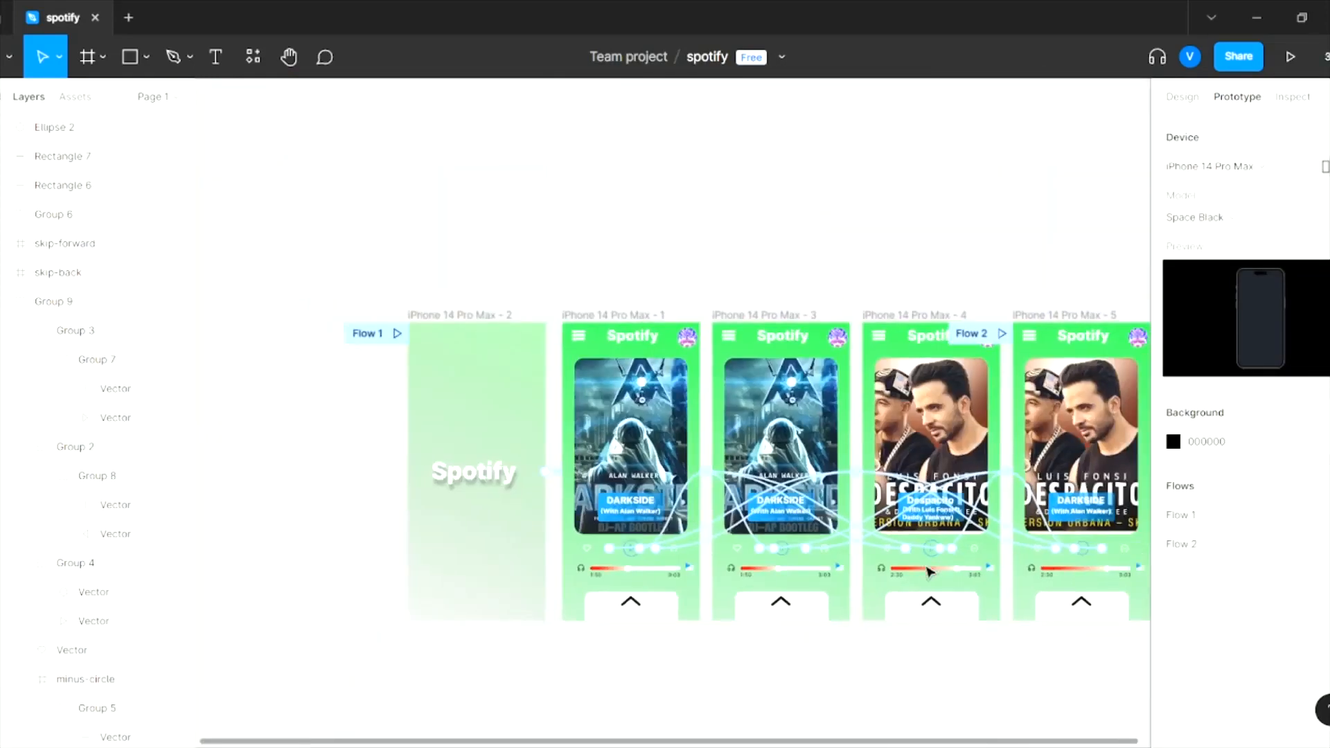
pyautogui.click(953, 337)
pyautogui.moveTo(981, 336); pyautogui.dragTo(837, 336)
# - Preview the prototype, test the skip-forward and skip-back controls between the two songs, and close the preview
pyautogui.click(1290, 56)
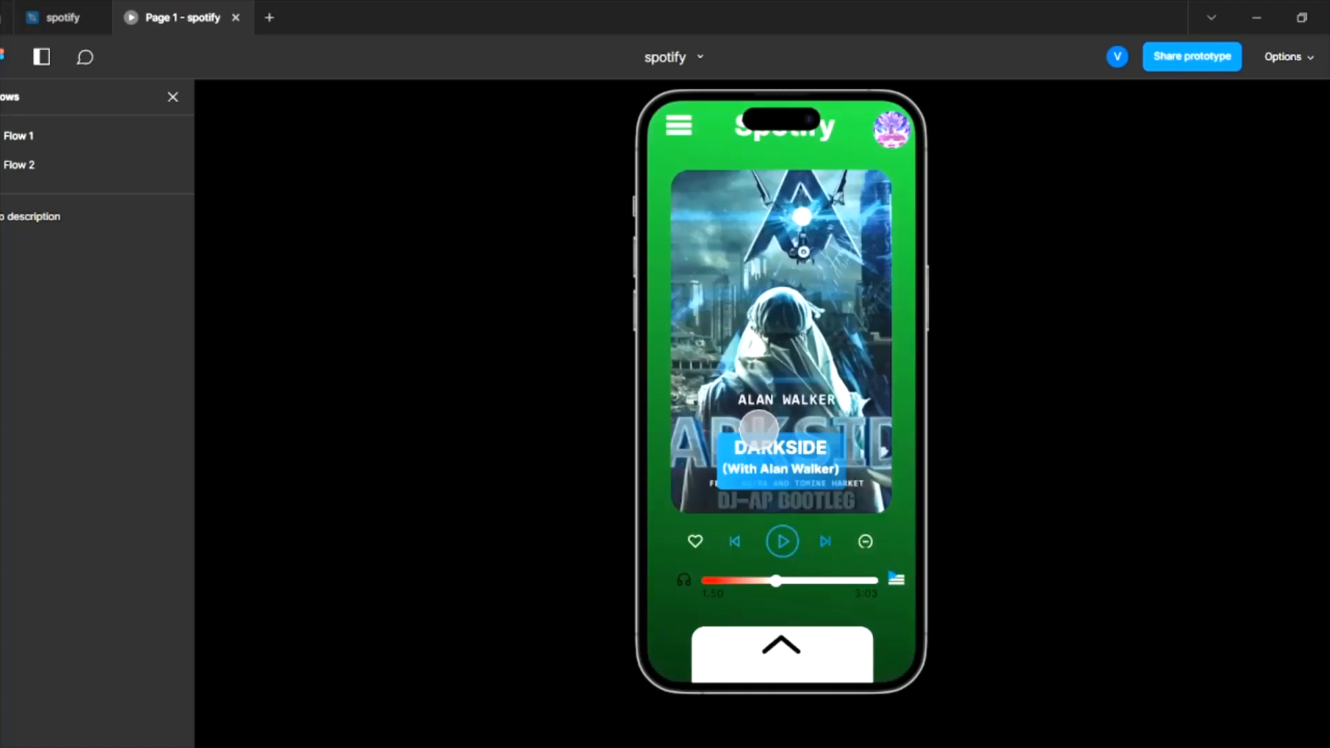
pyautogui.click(828, 541)
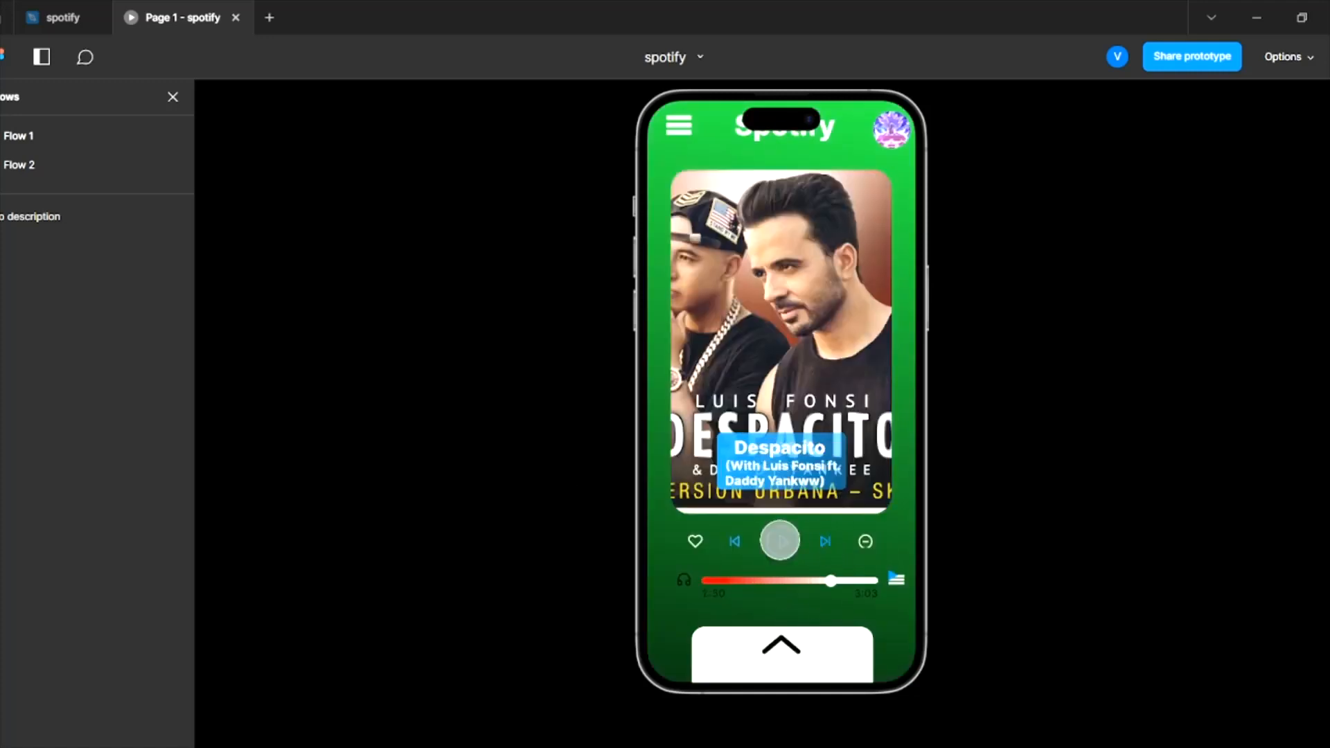
pyautogui.click(736, 541)
pyautogui.click(821, 540)
pyautogui.click(736, 541)
pyautogui.click(172, 97)
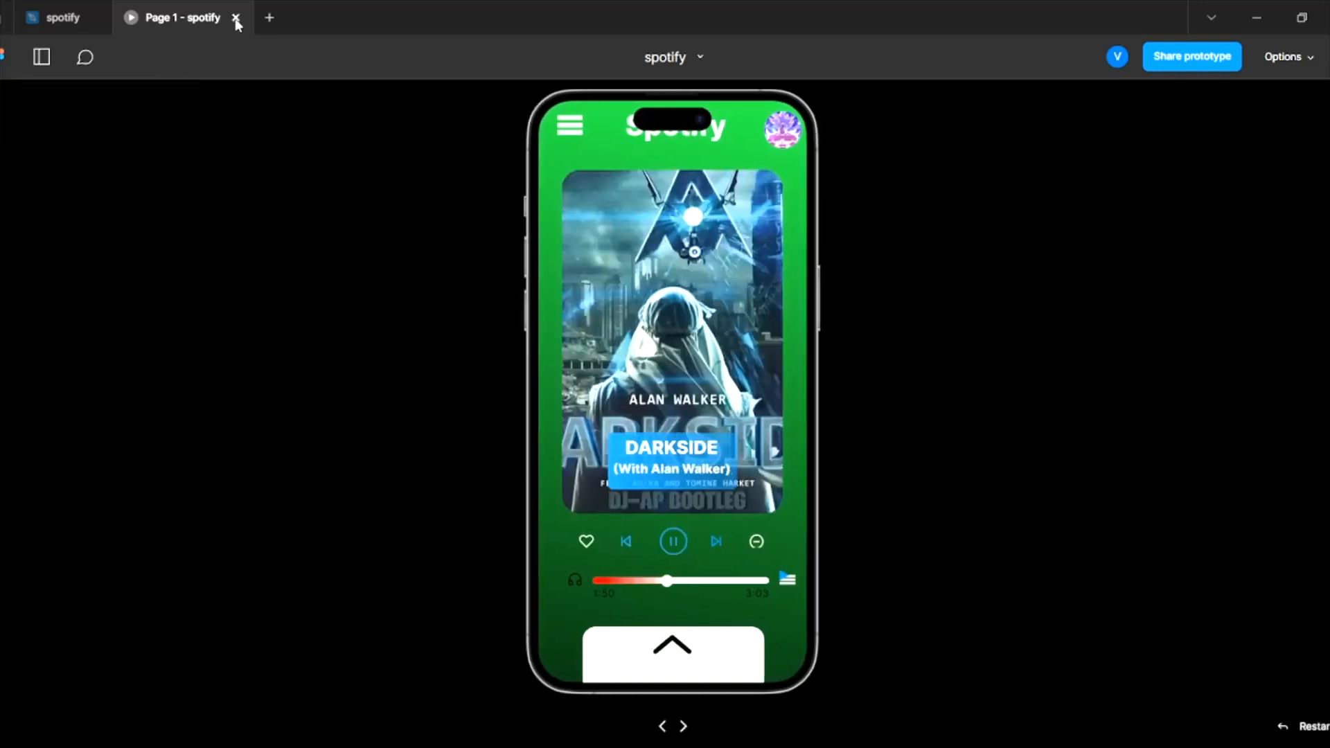
pyautogui.click(236, 18)
# - Set the play button connection from iPhone 14 Pro Max - 1 to iPhone 14 Pro Max - 3 to Smart animate
pyautogui.click(1237, 97)
pyautogui.scroll(3, 714, 319)
pyautogui.scroll(-4, 714, 319)
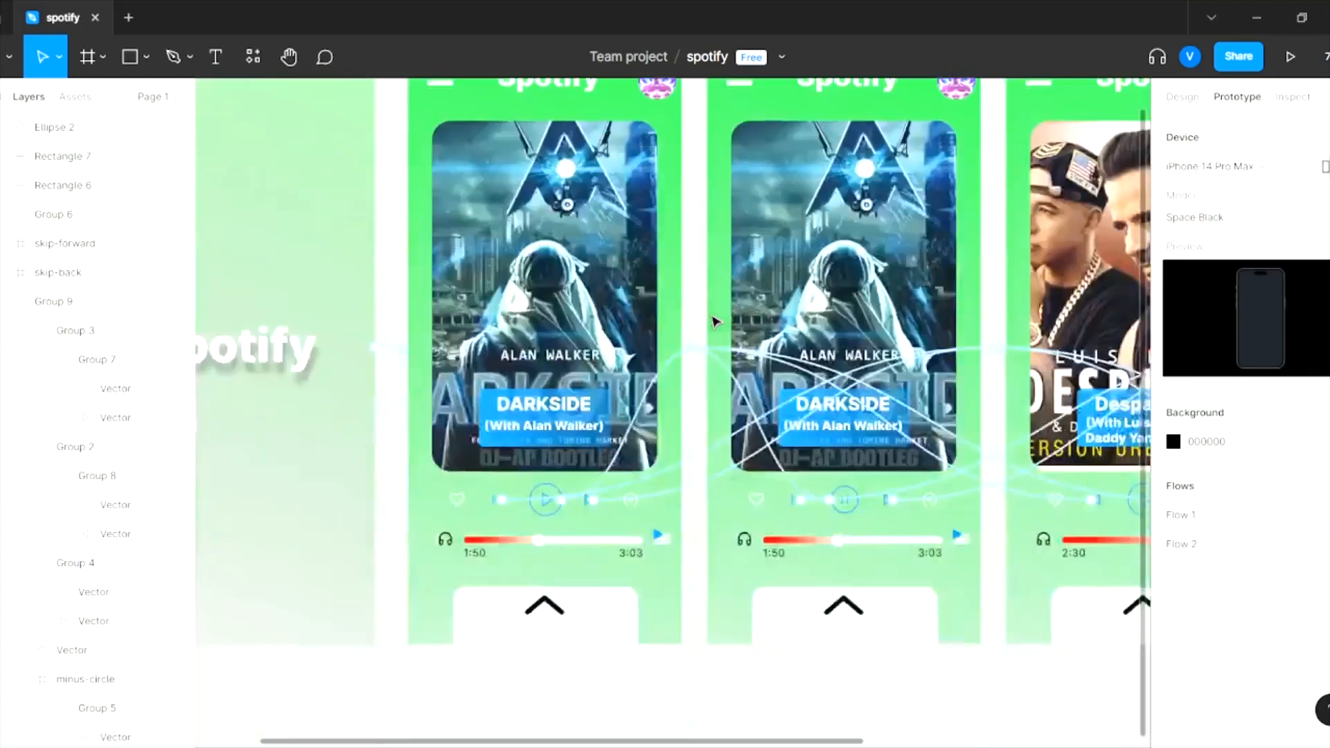
pyautogui.scroll(2, 713, 319)
pyautogui.click(626, 419)
pyautogui.click(976, 434)
pyautogui.click(984, 478)
pyautogui.click(677, 552)
# - Set the skip-back connection from iPhone 14 Pro Max - 1 to iPhone 14 Pro Max - 4 to Smart animate
pyautogui.click(724, 547)
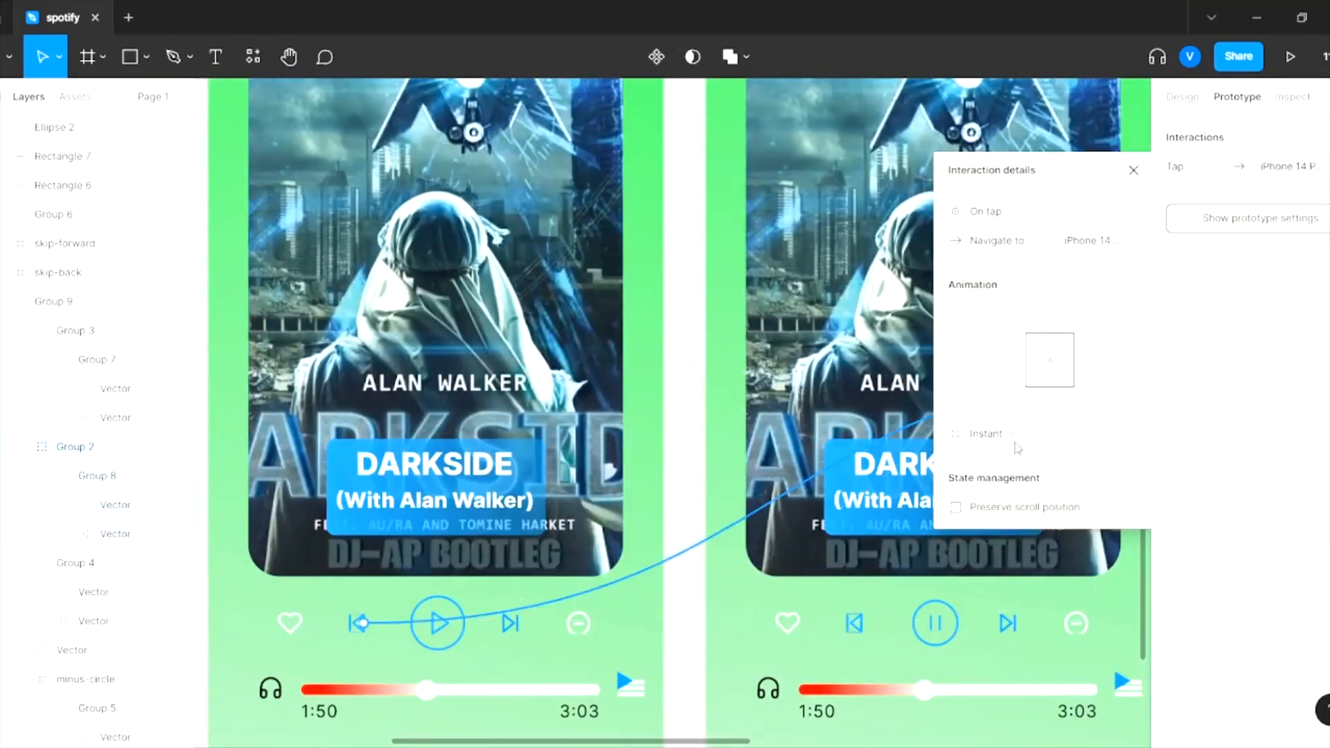
pyautogui.click(998, 435)
pyautogui.click(998, 477)
pyautogui.click(758, 631)
pyautogui.click(783, 550)
pyautogui.click(668, 420)
# - Set the upper connection in the gap between iPhone 14 Pro Max - 3 and iPhone 14 Pro Max - 4 to Smart animate
pyautogui.moveTo(629, 741); pyautogui.dragTo(786, 742)
pyautogui.click(781, 370)
pyautogui.click(986, 434)
pyautogui.click(984, 475)
pyautogui.click(829, 371)
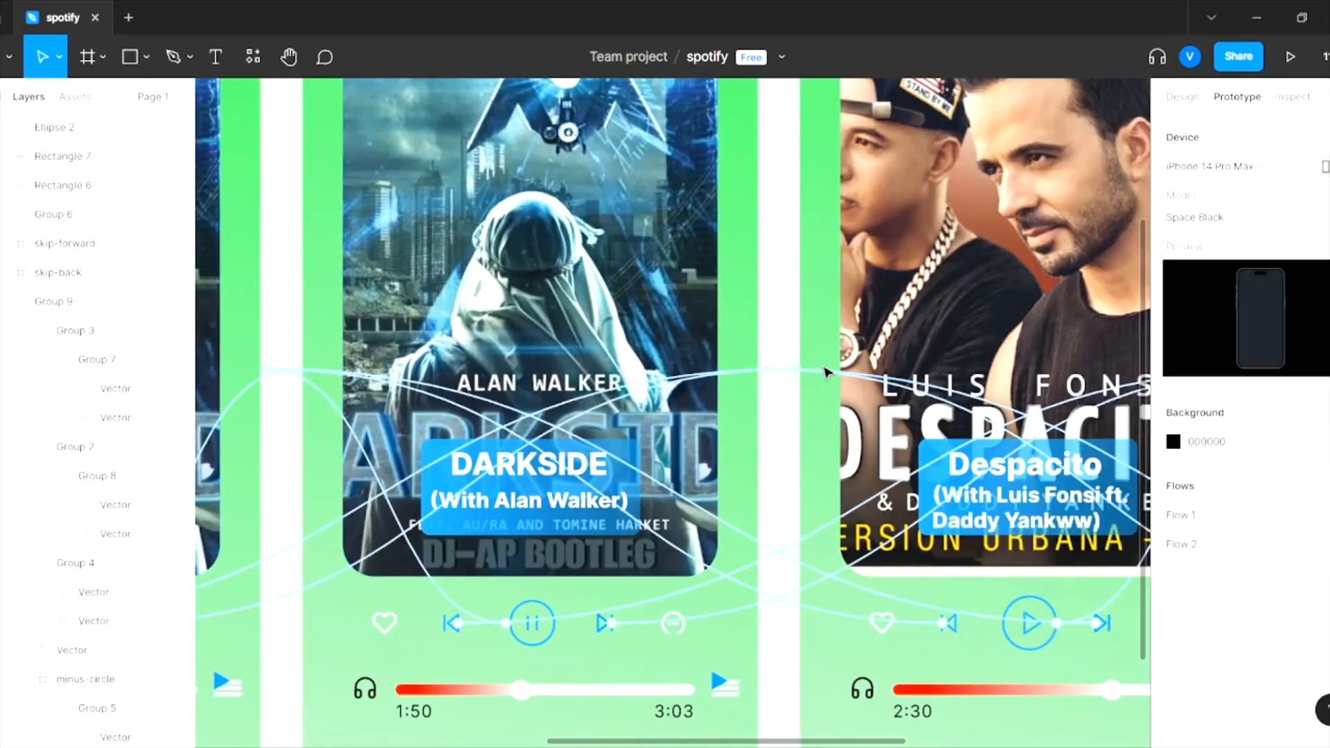
# - Set the skip-back connection from iPhone 14 Pro Max - 3 to iPhone 14 Pro Max - 5 to Smart animate
pyautogui.click(748, 374)
pyautogui.click(763, 432)
pyautogui.click(803, 546)
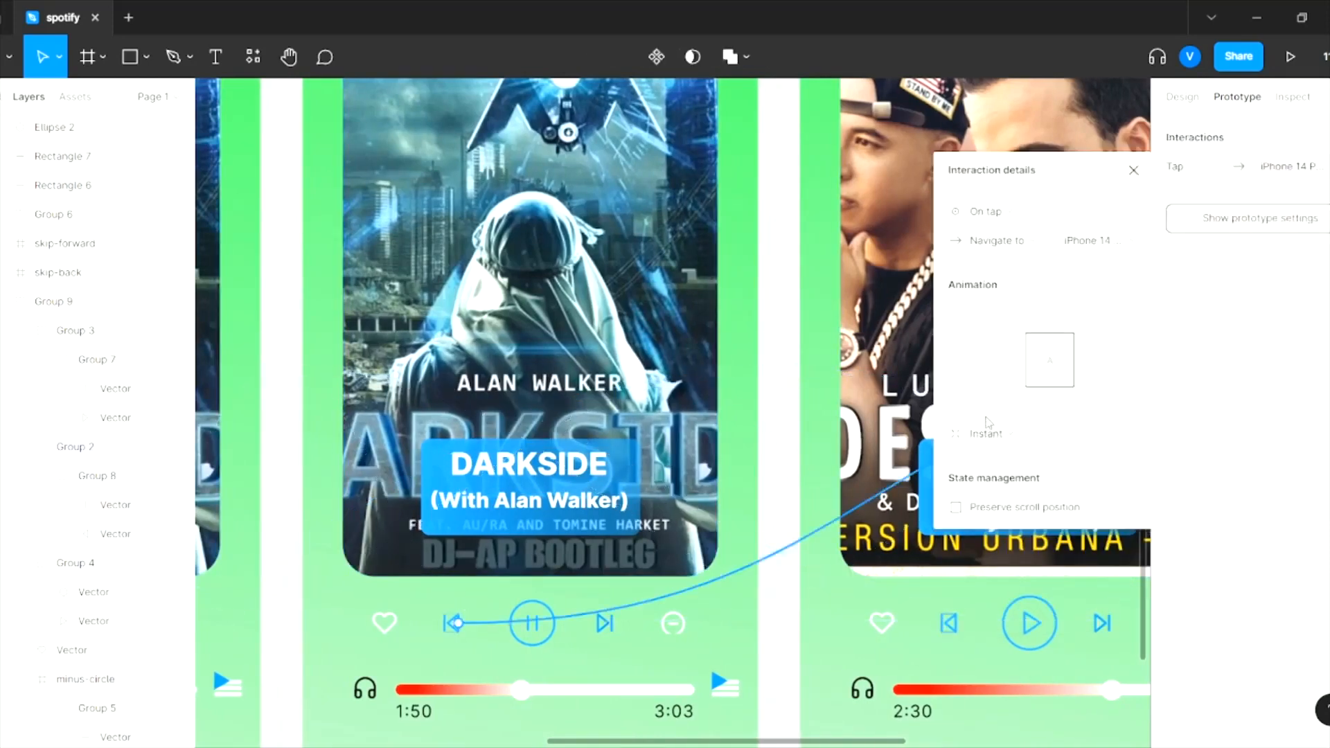
pyautogui.click(986, 432)
pyautogui.click(984, 476)
pyautogui.click(779, 494)
# - Set the skip-forward connection from iPhone 14 Pro Max - 4 to iPhone 14 Pro Max - 1 to Smart animate
pyautogui.click(803, 564)
pyautogui.click(986, 434)
pyautogui.click(983, 477)
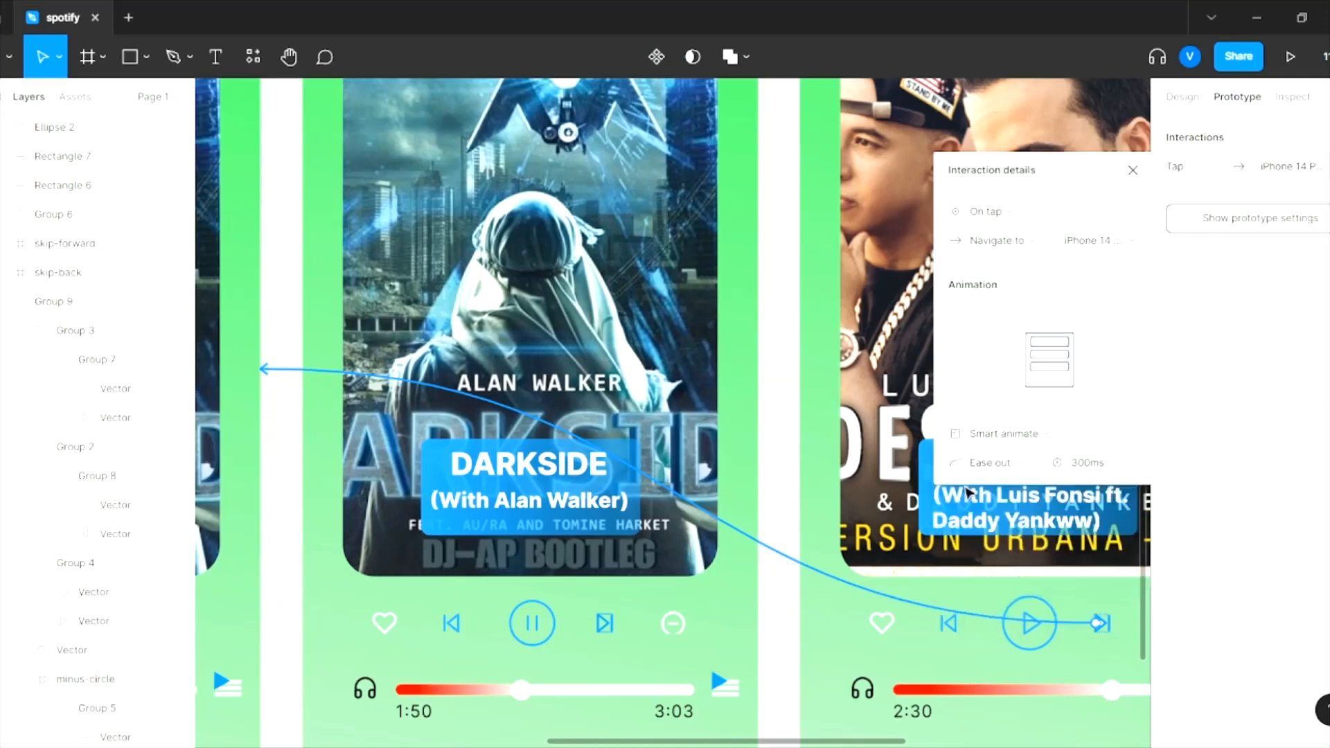
pyautogui.click(788, 492)
# - Apply Smart animate to the lower connections crossing the gap between iPhone 14 Pro Max - 3 and iPhone 14 Pro Max - 4
pyautogui.click(778, 576)
pyautogui.click(987, 435)
pyautogui.click(985, 477)
pyautogui.click(782, 548)
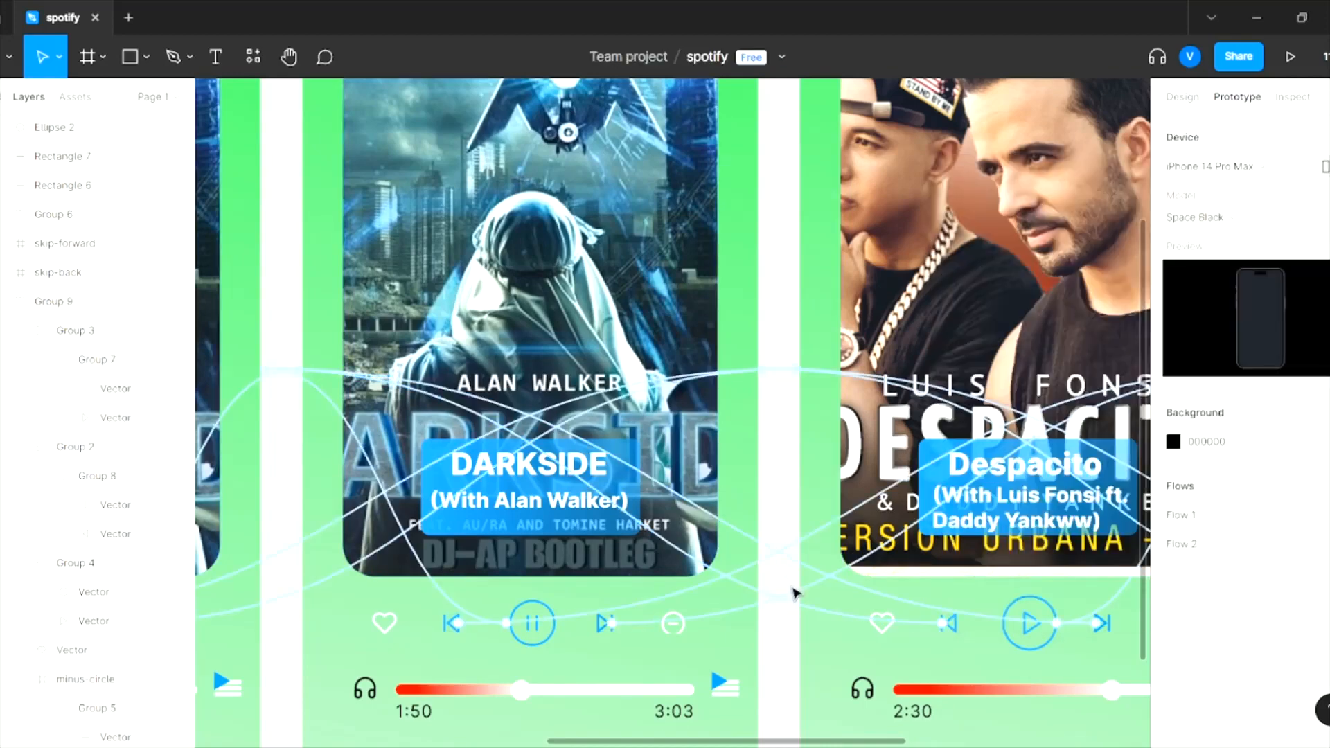
pyautogui.click(795, 593)
pyautogui.click(1004, 435)
pyautogui.click(991, 477)
pyautogui.click(774, 478)
# - Set the pause button connection from iPhone 14 Pro Max - 5 to iPhone 14 Pro Max - 4 to Smart animate
pyautogui.hscroll(5, 776, 477)
pyautogui.click(799, 372)
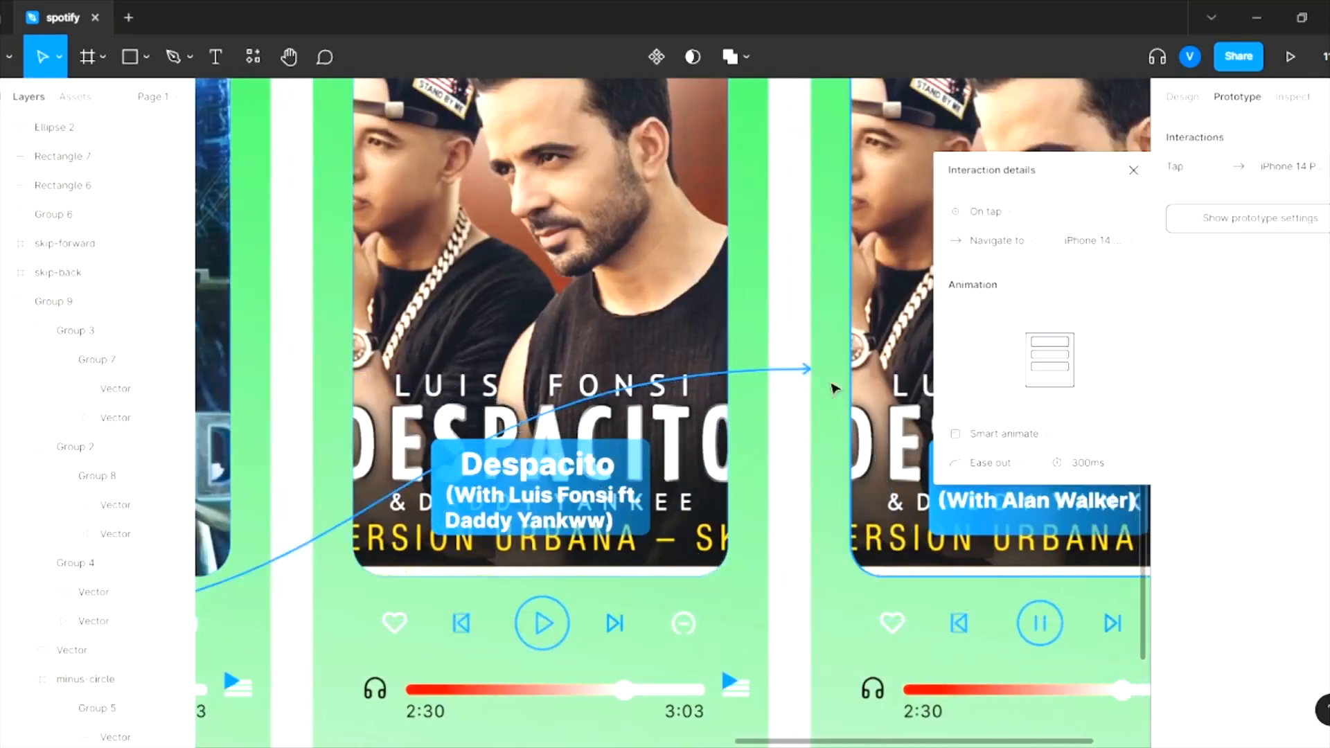
pyautogui.click(794, 409)
pyautogui.click(813, 385)
pyautogui.click(978, 435)
pyautogui.click(984, 477)
pyautogui.click(798, 445)
# - Set the play button connection from iPhone 14 Pro Max - 4 to iPhone 14 Pro Max - 5 to Smart animate
pyautogui.click(742, 404)
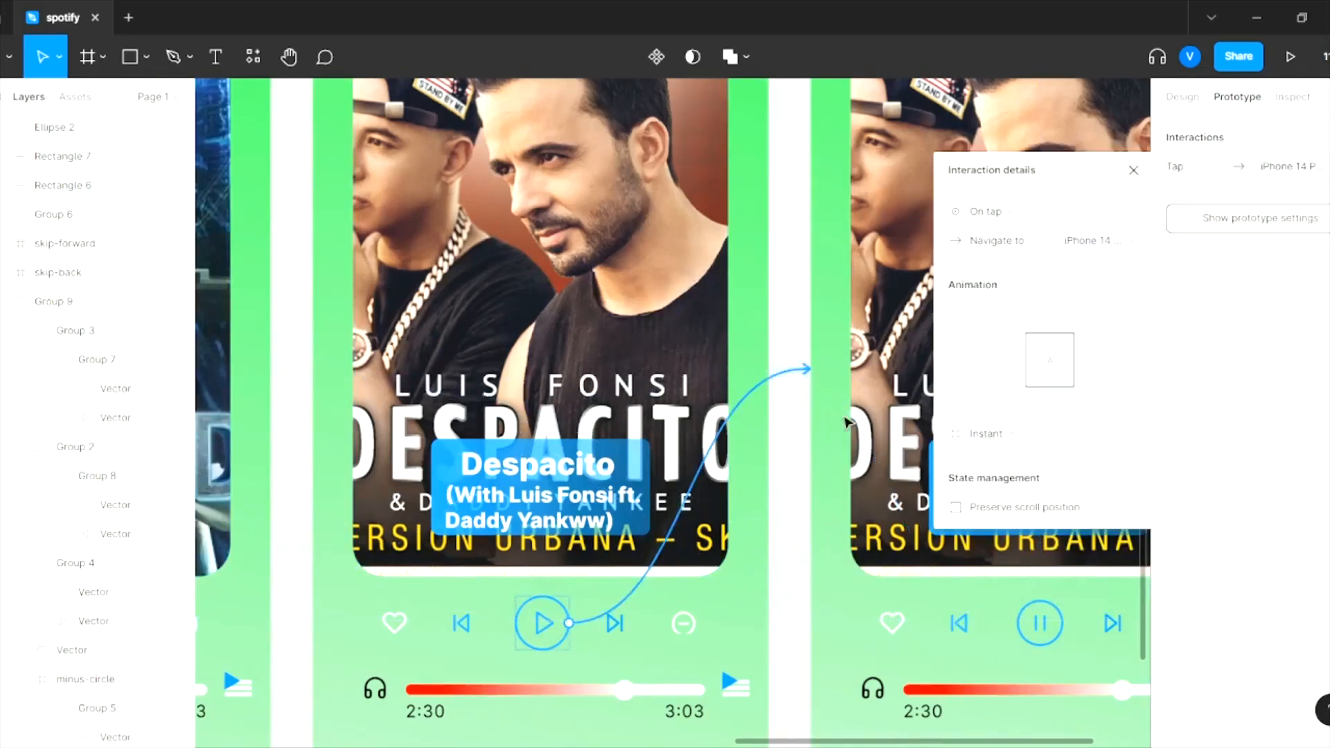
pyautogui.click(980, 435)
pyautogui.click(985, 476)
pyautogui.click(780, 452)
# - Set the skip-back connection from iPhone 14 Pro Max - 5 to iPhone 14 Pro Max - 3 to Smart animate
pyautogui.click(684, 377)
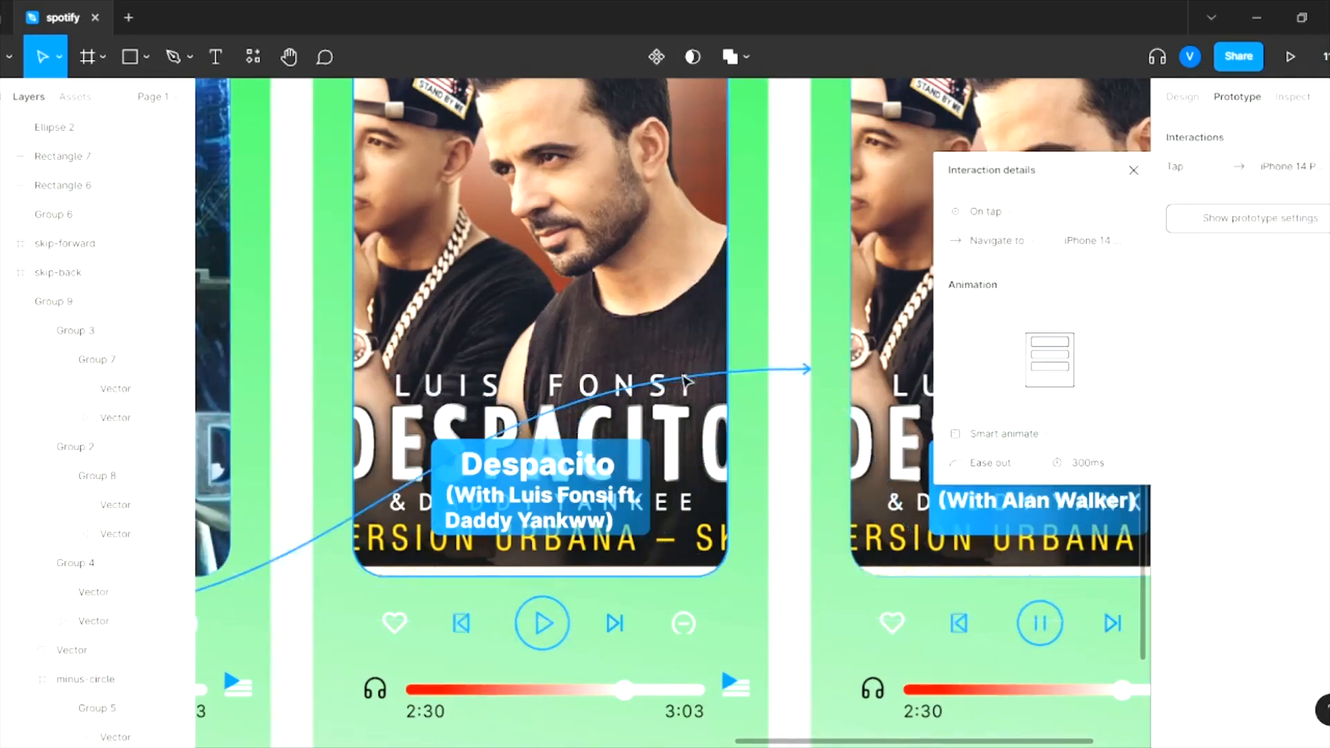
pyautogui.click(778, 444)
pyautogui.click(686, 383)
pyautogui.click(773, 516)
pyautogui.click(797, 554)
pyautogui.click(797, 551)
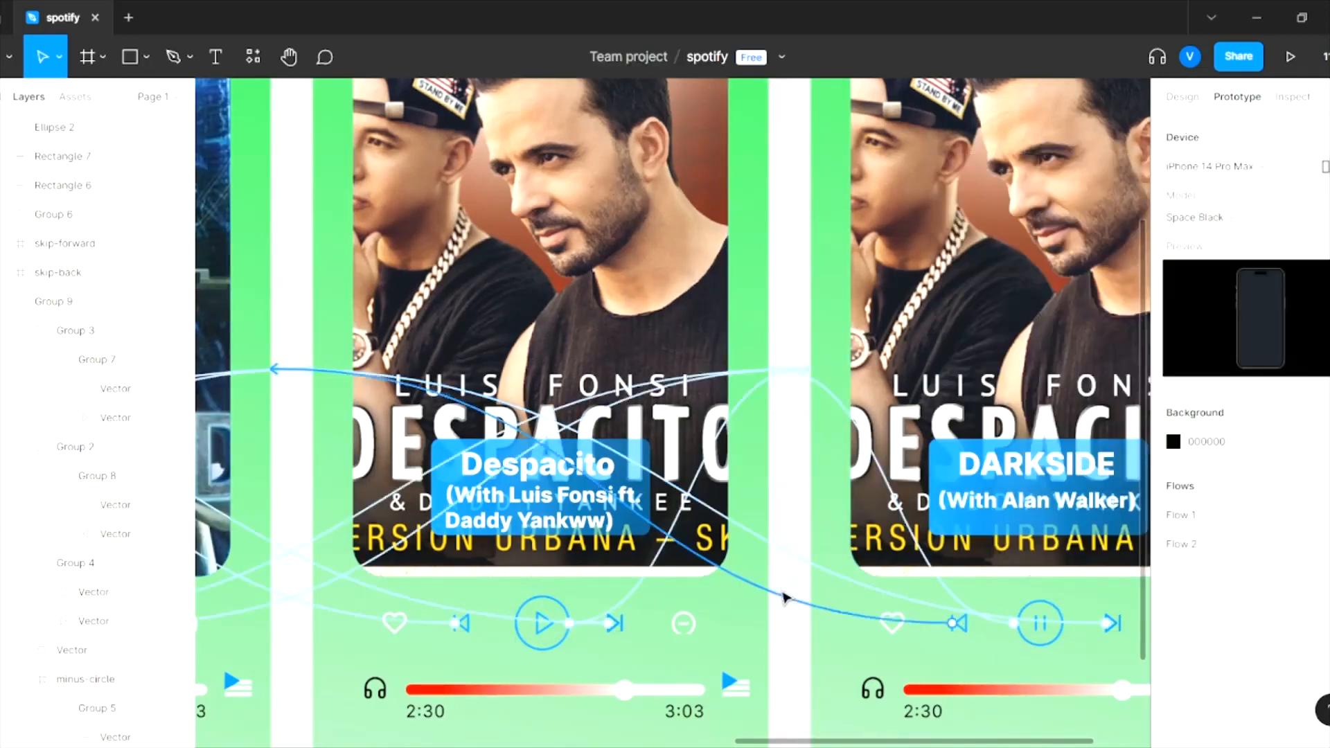
pyautogui.click(789, 604)
pyautogui.click(981, 435)
pyautogui.click(982, 477)
pyautogui.click(787, 485)
# - Link the whole frames iPhone 14 Pro Max - 1 and iPhone 14 Pro Max - 3 to the splash frame iPhone 14 Pro Max - 2
pyautogui.hscroll(1, 787, 485)
pyautogui.scroll(-4, 784, 483)
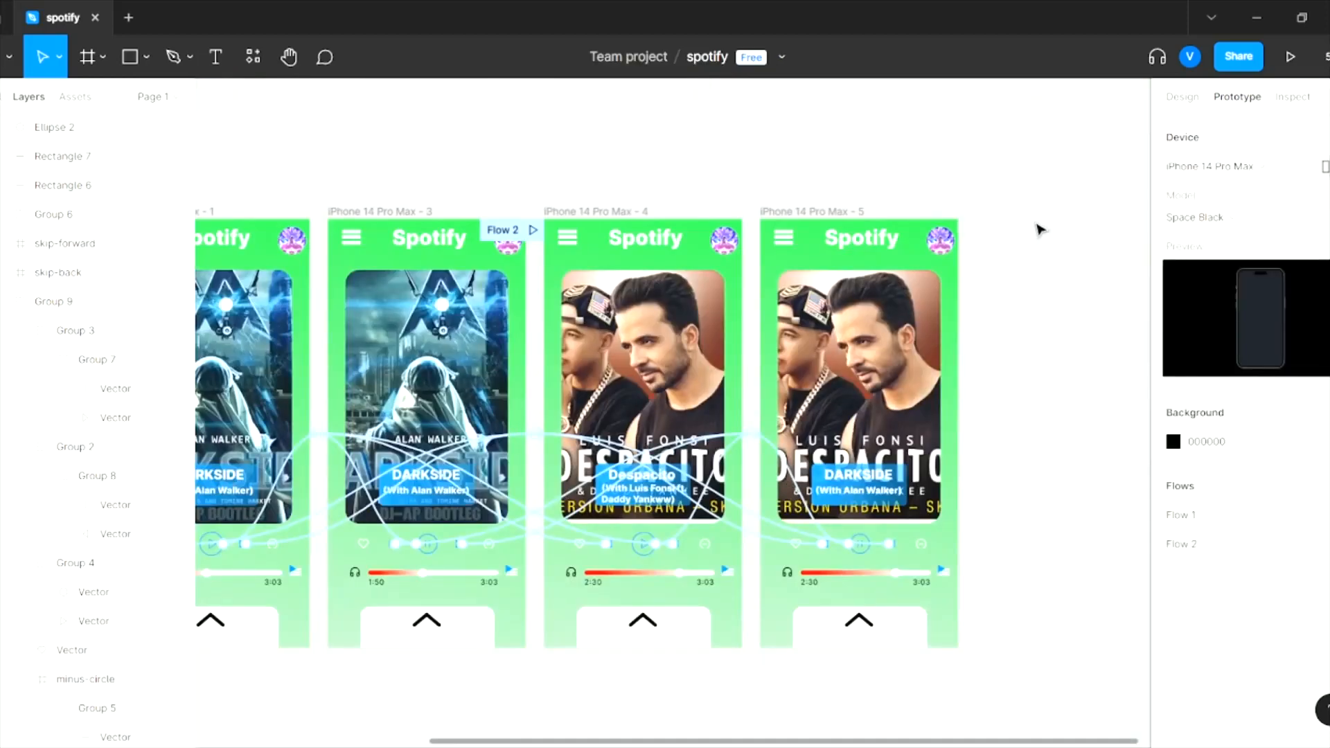
pyautogui.scroll(-2, 1039, 228)
pyautogui.click(379, 214)
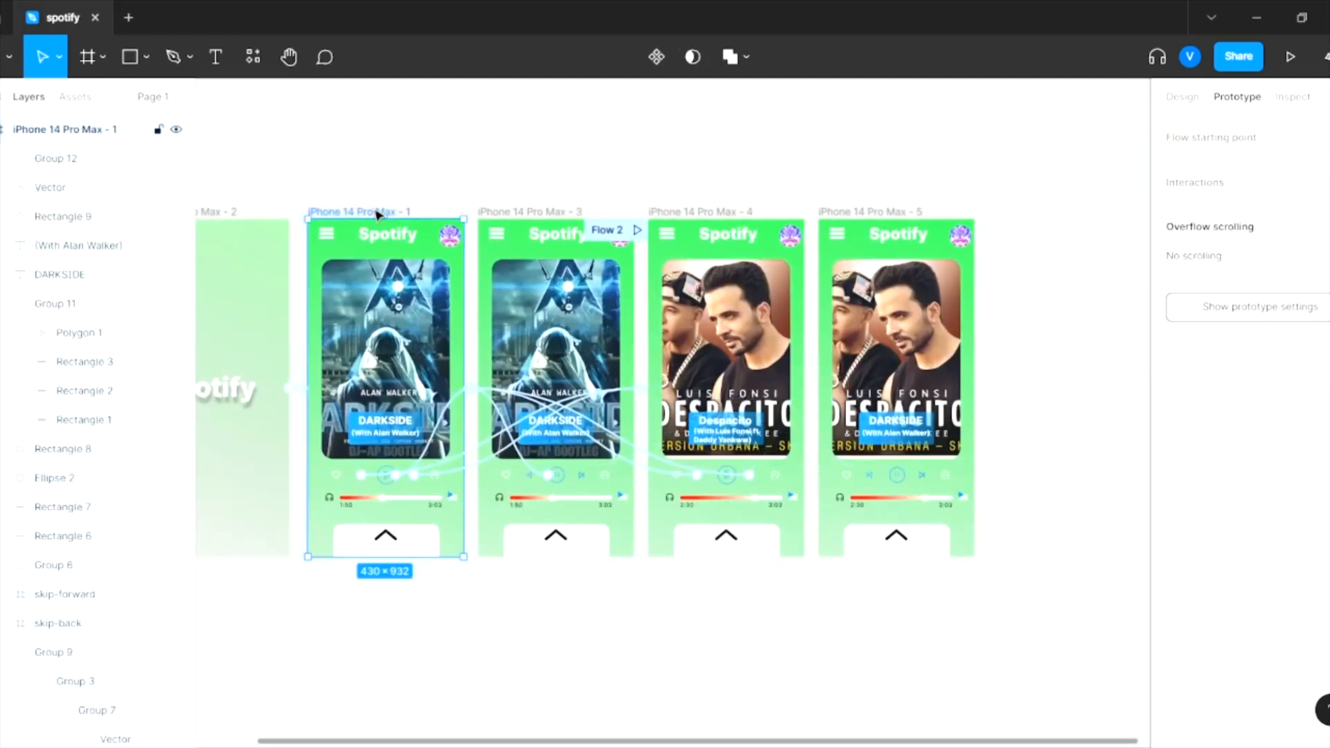
pyautogui.click(490, 180)
pyautogui.click(529, 211)
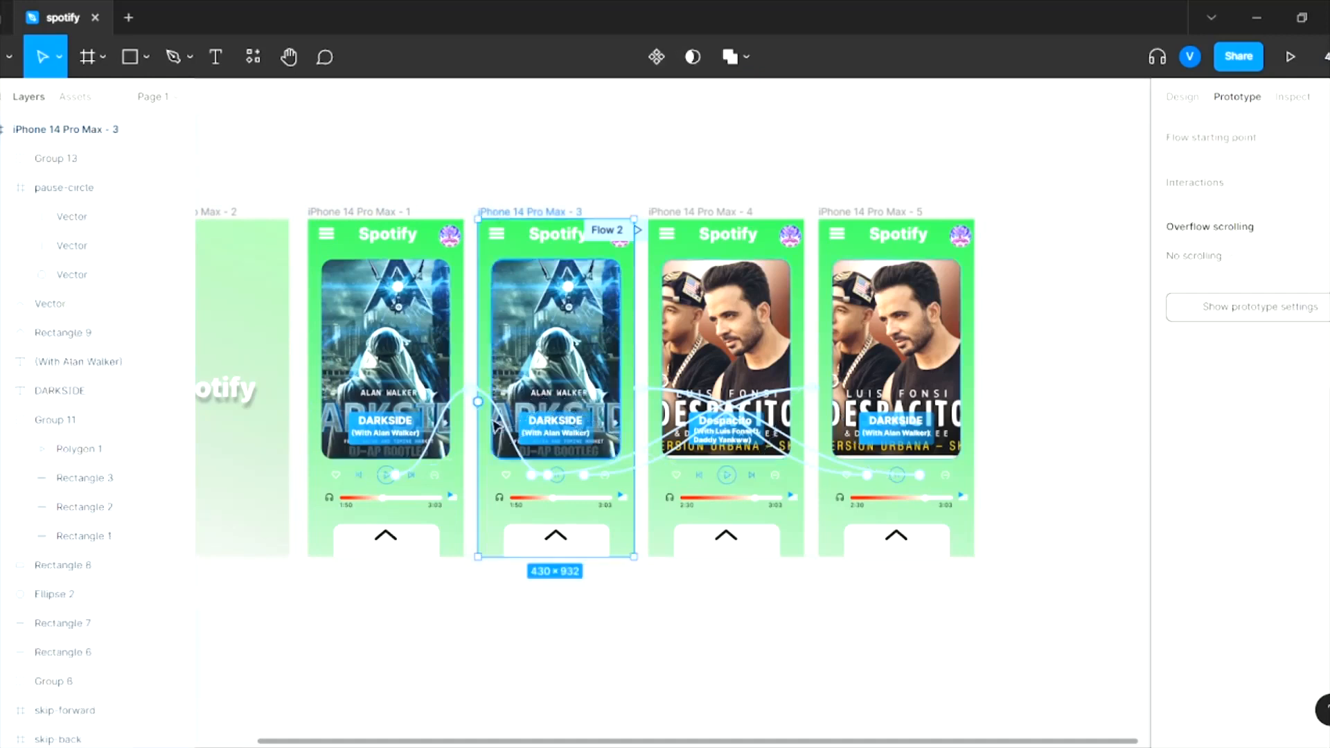
pyautogui.moveTo(478, 402); pyautogui.dragTo(244, 388)
pyautogui.click(673, 156)
# - Link the whole frames iPhone 14 Pro Max - 4 and iPhone 14 Pro Max - 5 to the splash frame iPhone 14 Pro Max - 2
pyautogui.click(680, 210)
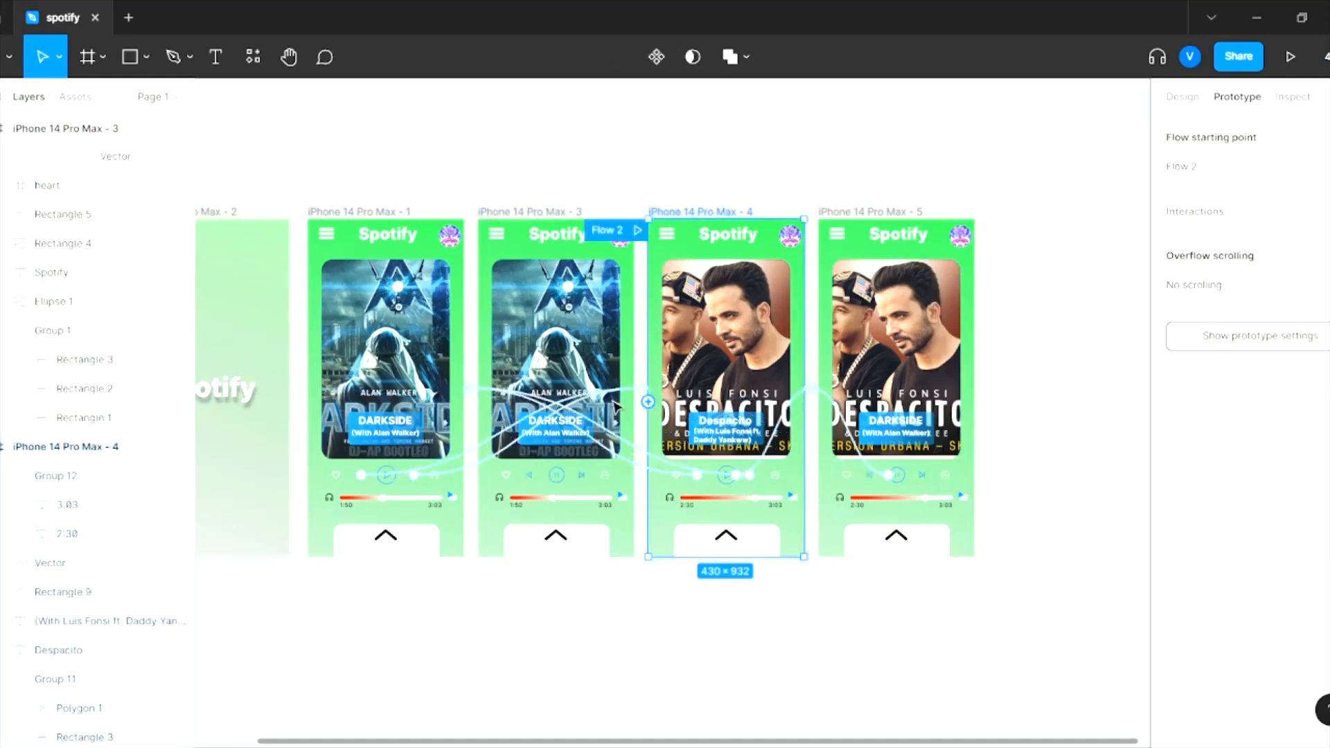
pyautogui.moveTo(648, 402); pyautogui.dragTo(243, 389)
pyautogui.click(871, 123)
pyautogui.click(870, 211)
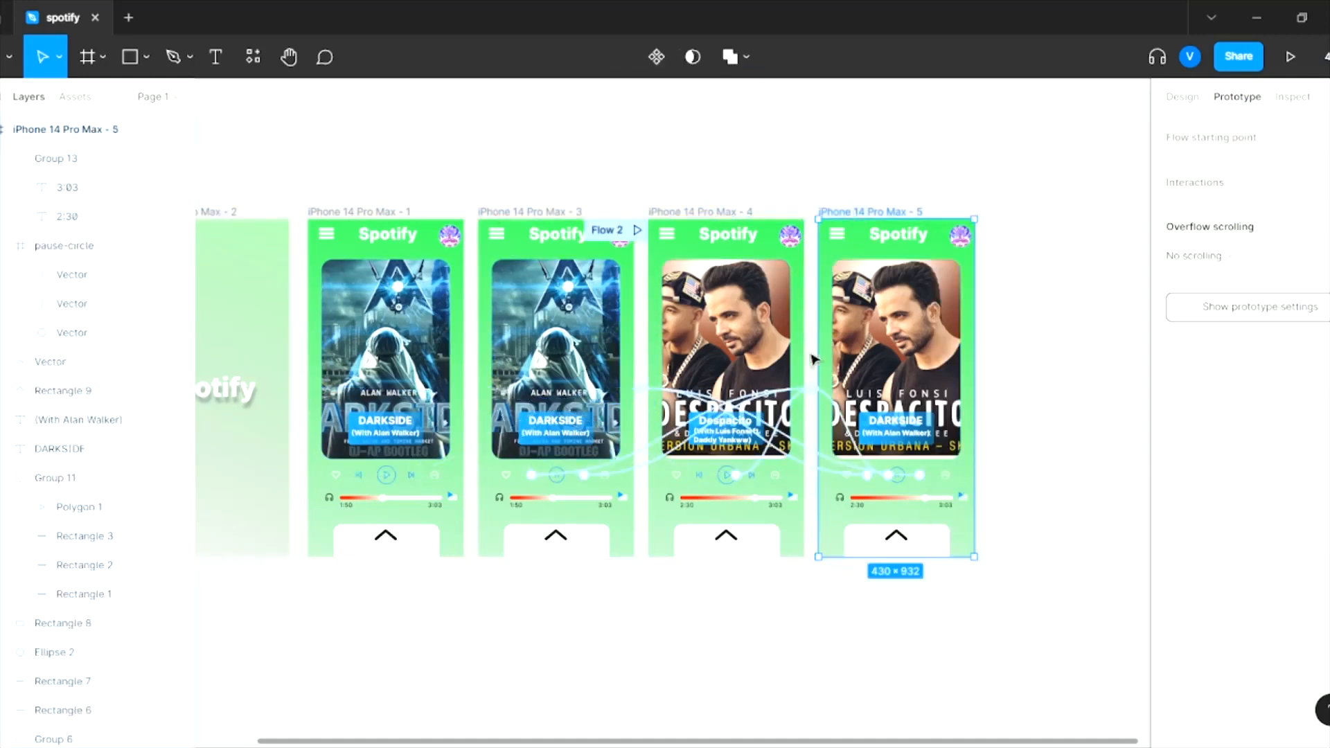
pyautogui.moveTo(822, 404); pyautogui.dragTo(244, 388)
pyautogui.click(569, 168)
pyautogui.hscroll(-3, 569, 168)
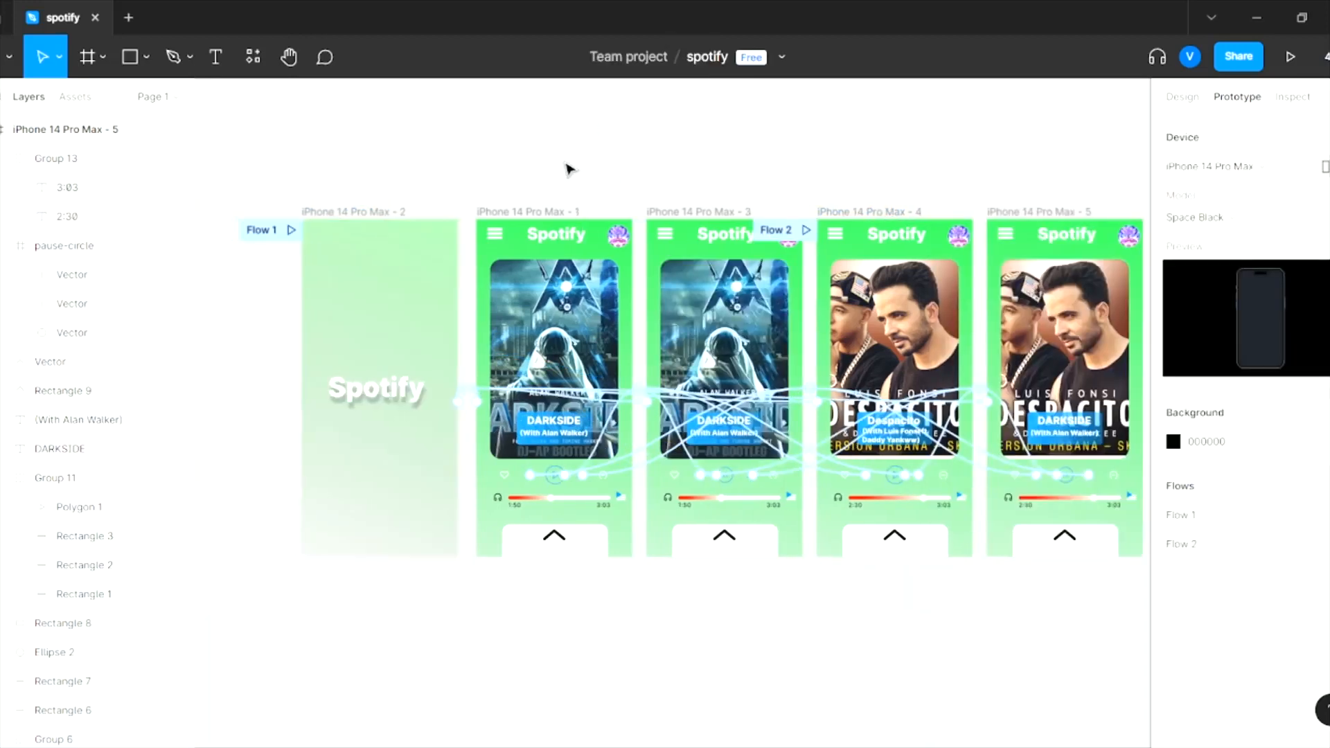
# - Recolour the linear gradient fill of iPhone 14 Pro Max - 2 by sampling the player frames' green, with RGB 76, 238, 101 for the first stop
pyautogui.hotkey('shift', 'e')
pyautogui.click(1173, 525)
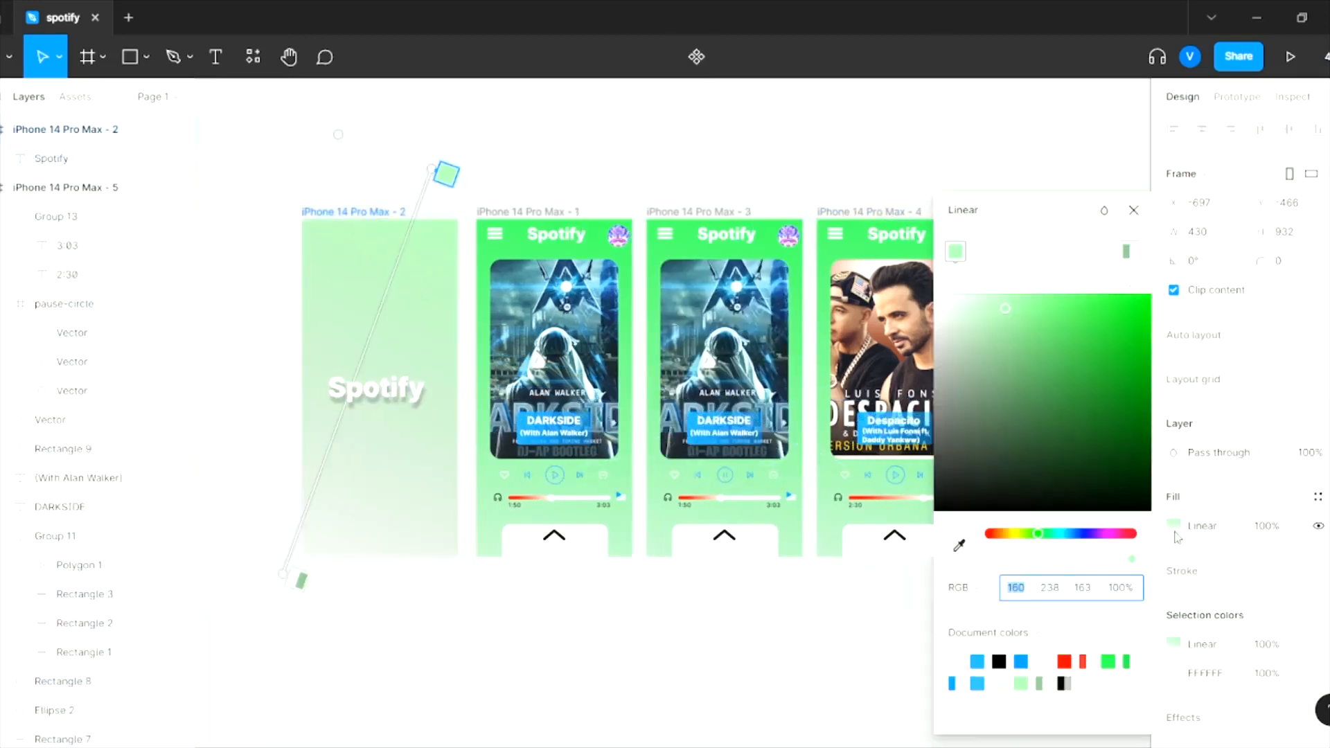
pyautogui.click(959, 545)
pyautogui.click(509, 262)
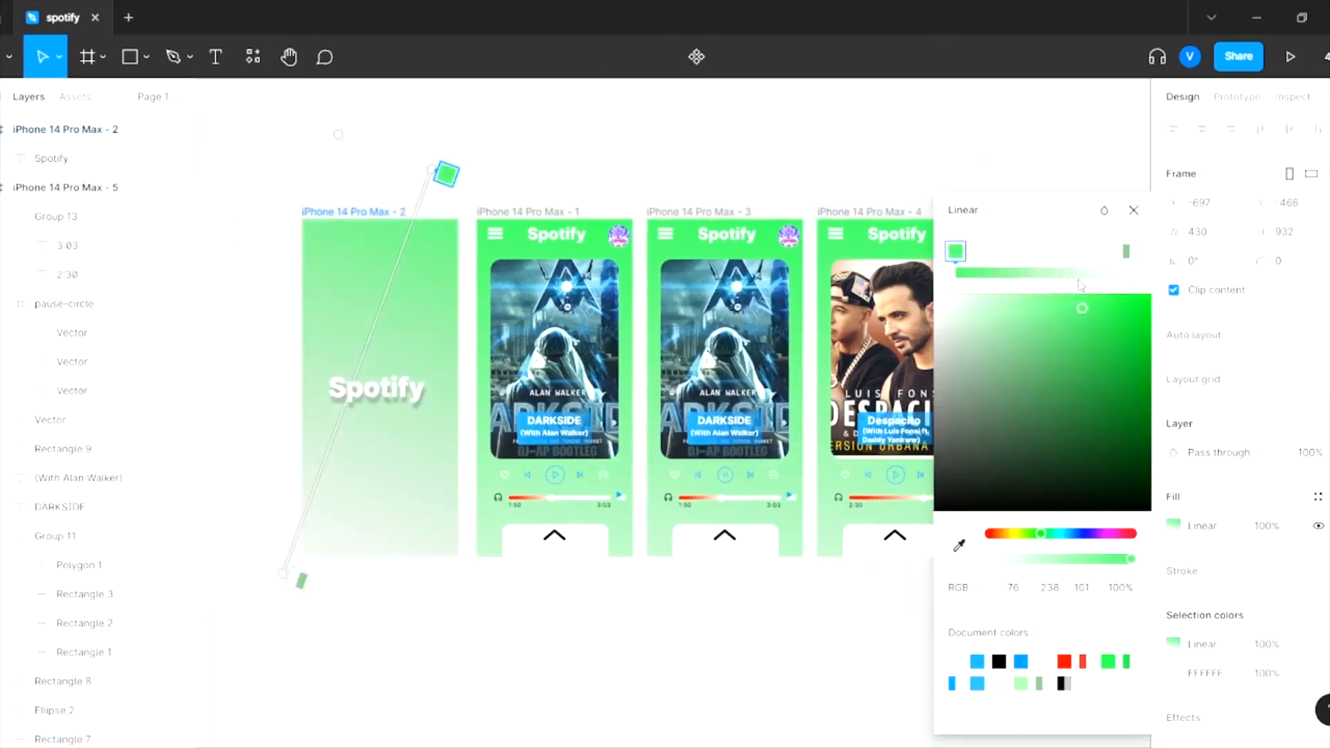
pyautogui.click(959, 545)
pyautogui.click(1066, 138)
pyautogui.click(1084, 133)
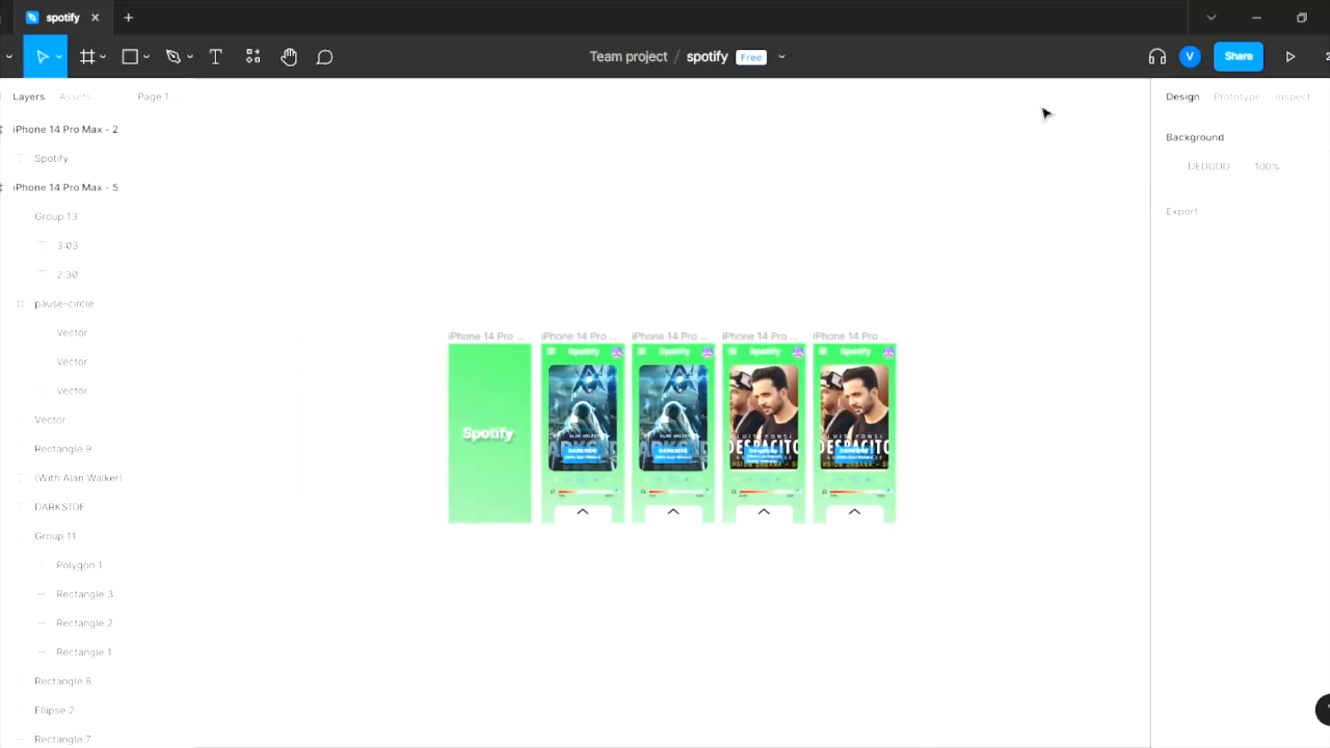
# - Preview the prototype again, test skipping forward and back between the Darkside and Despacito screens, and return to the canvas
pyautogui.click(1290, 56)
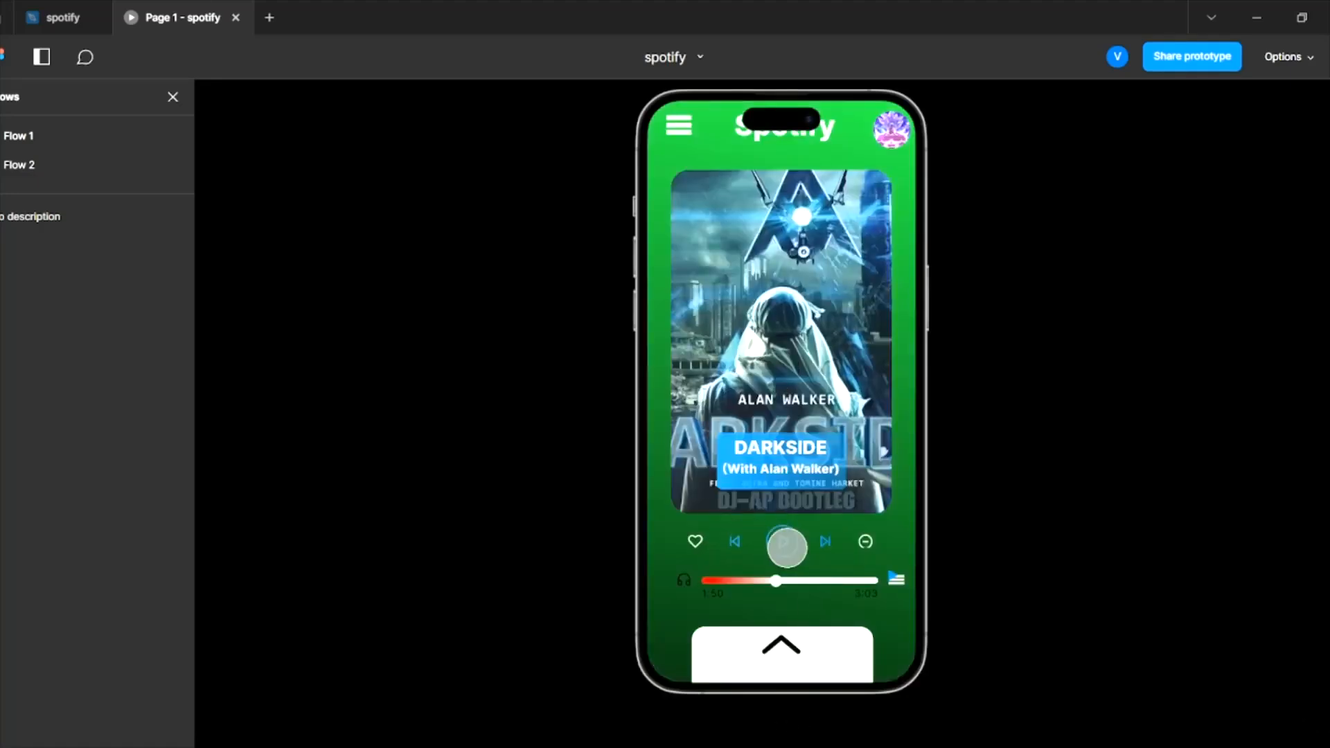
pyautogui.click(786, 634)
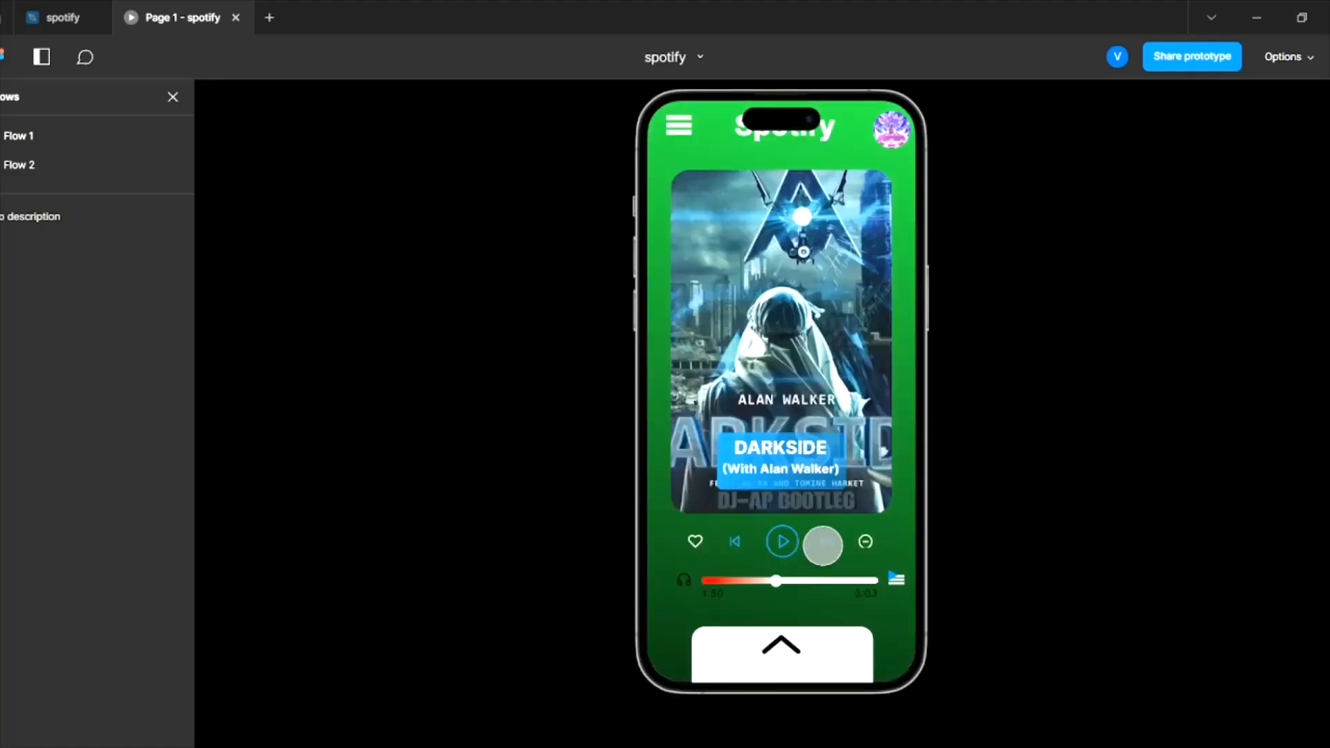
pyautogui.click(823, 546)
pyautogui.click(823, 546)
pyautogui.click(733, 538)
pyautogui.click(736, 541)
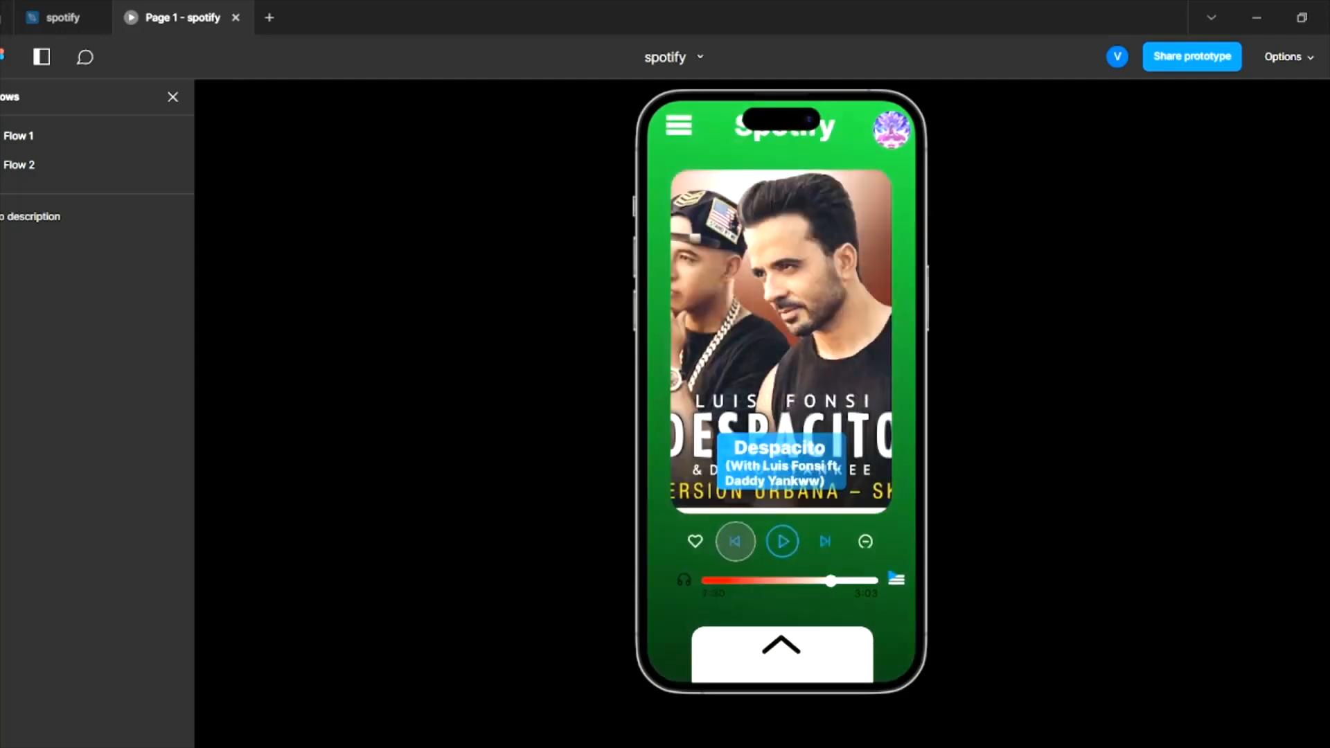
pyautogui.click(738, 542)
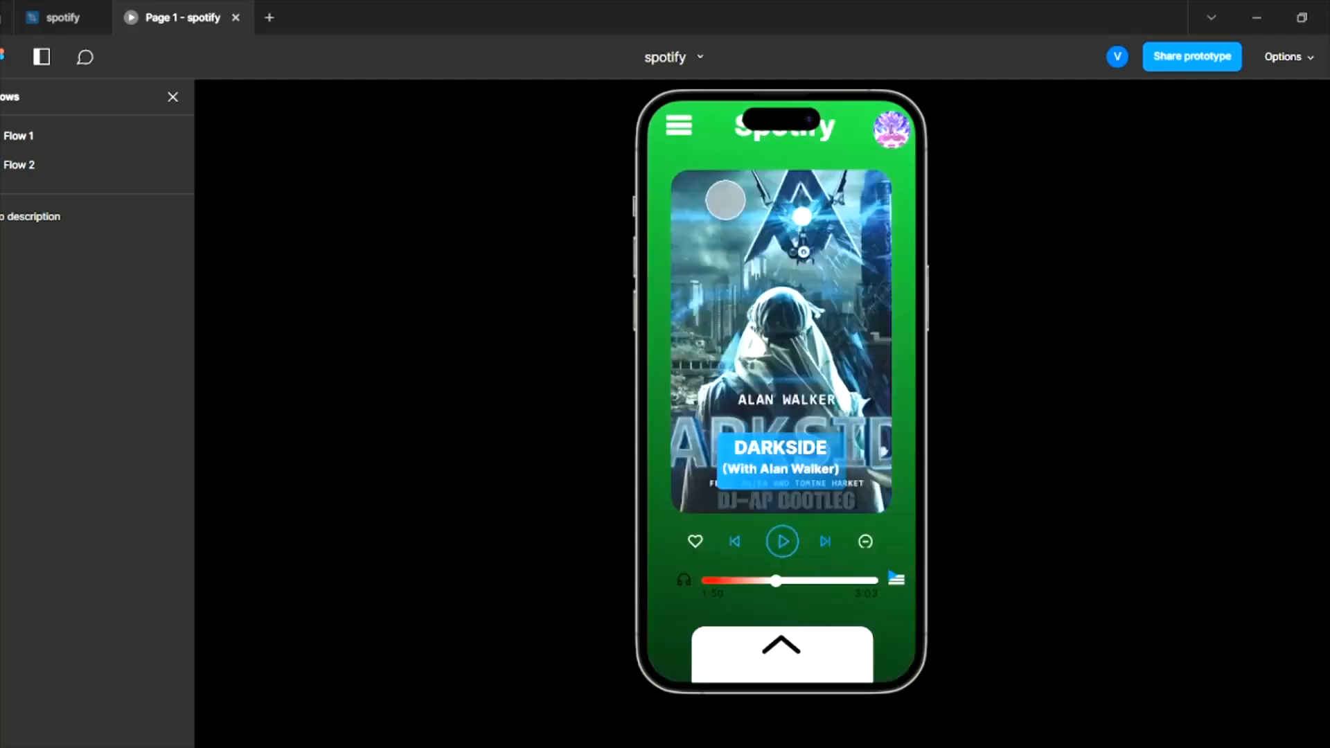
pyautogui.click(892, 579)
pyautogui.click(236, 18)
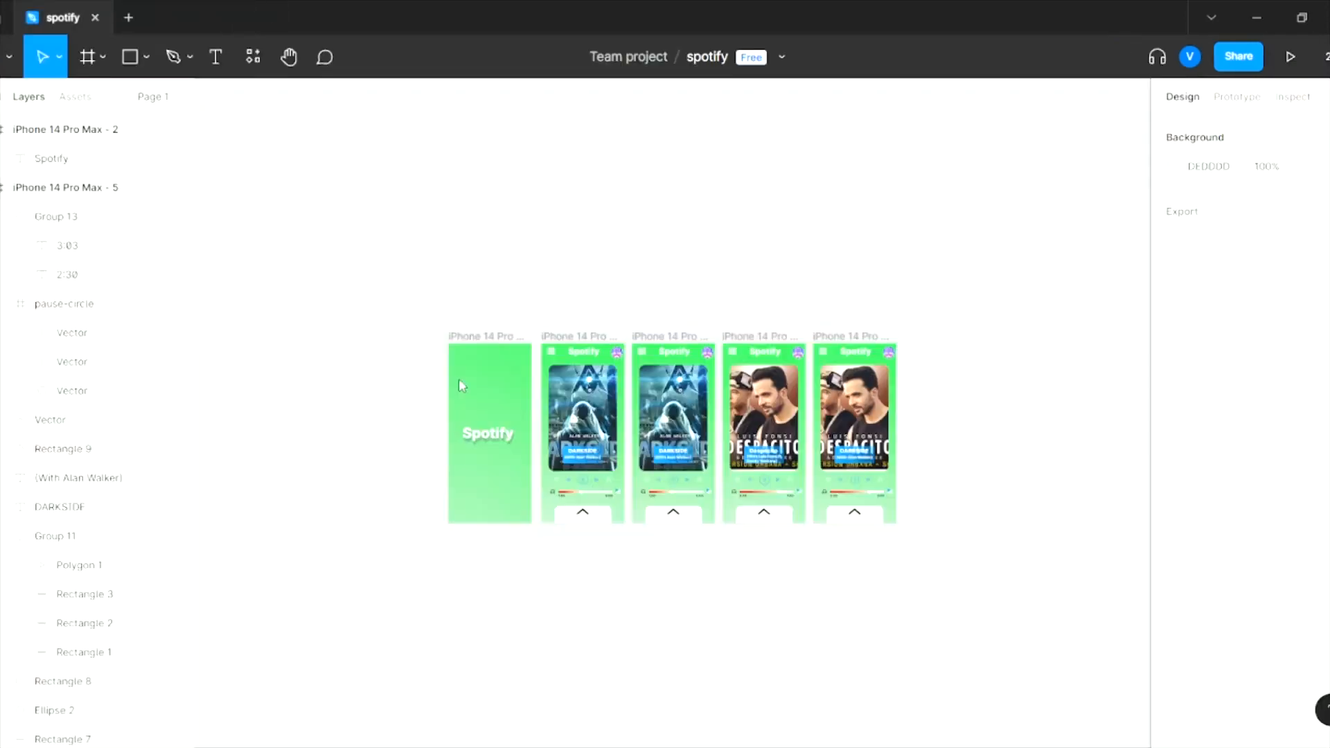
pyautogui.scroll(3, 408, 464)
pyautogui.hscroll(10, 407, 464)
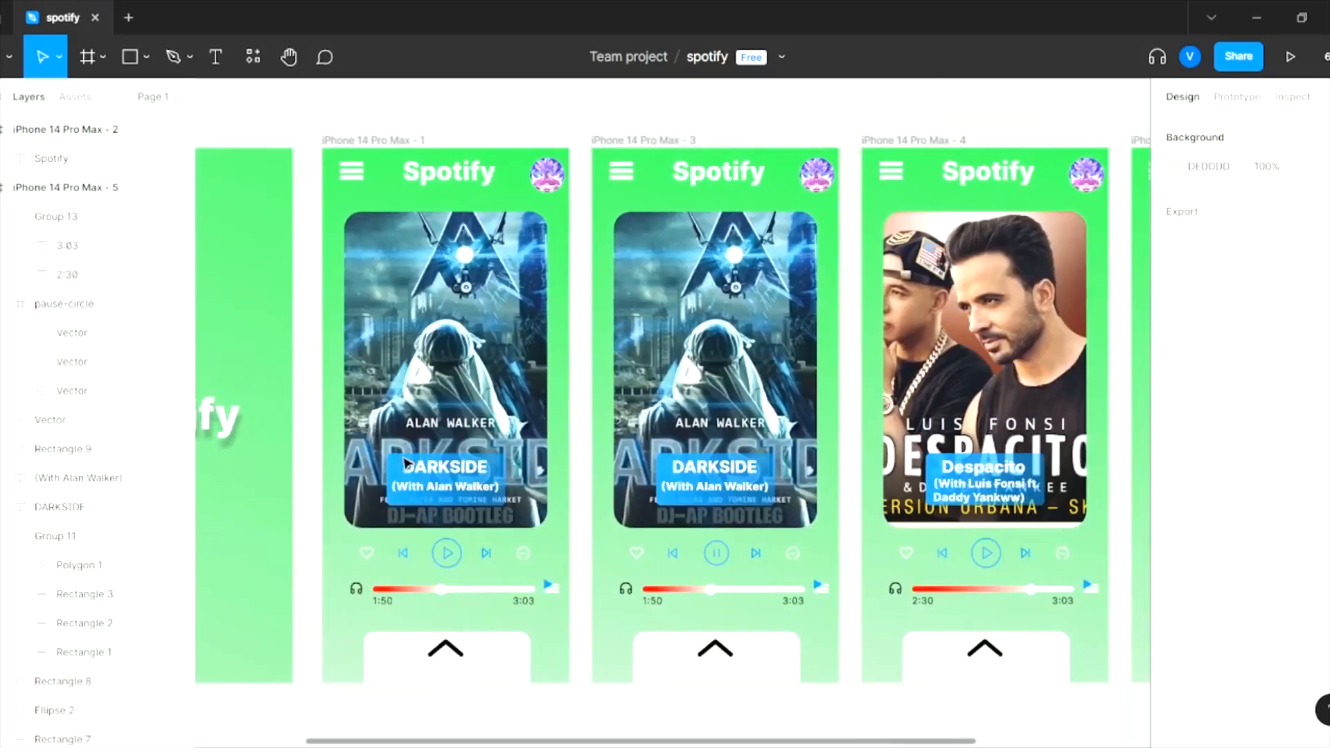